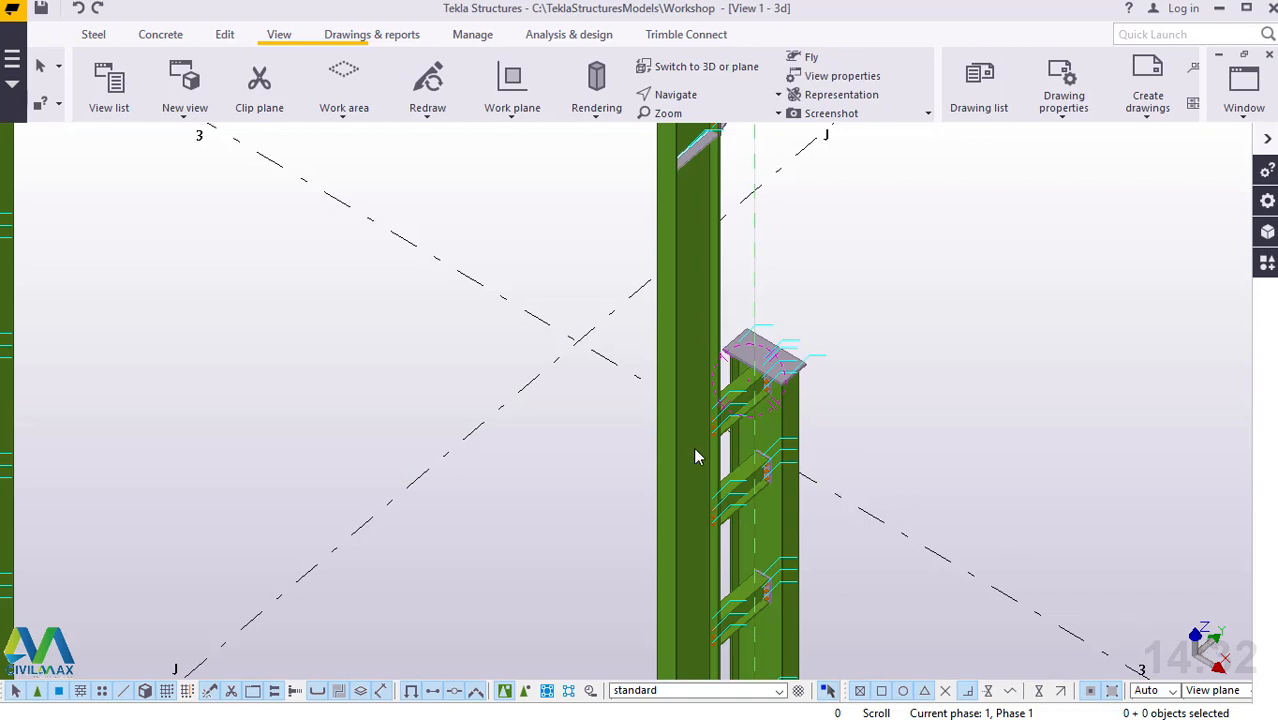
Step: Add one dividing point centred on the cap plate of the short grid K column near axis 2, between its long-edge midpoints
scroll(693, 450, "down", 5)
scroll(780, 456, "up", 5)
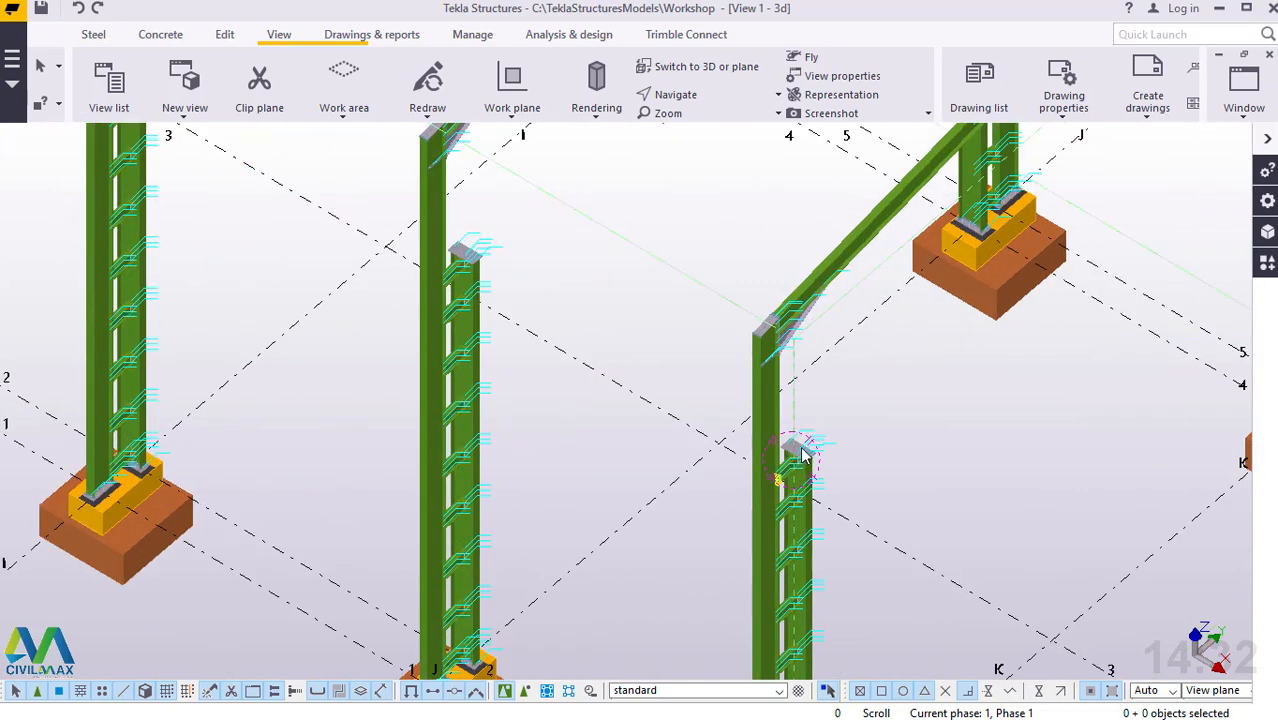
scroll(835, 460, "up", 6)
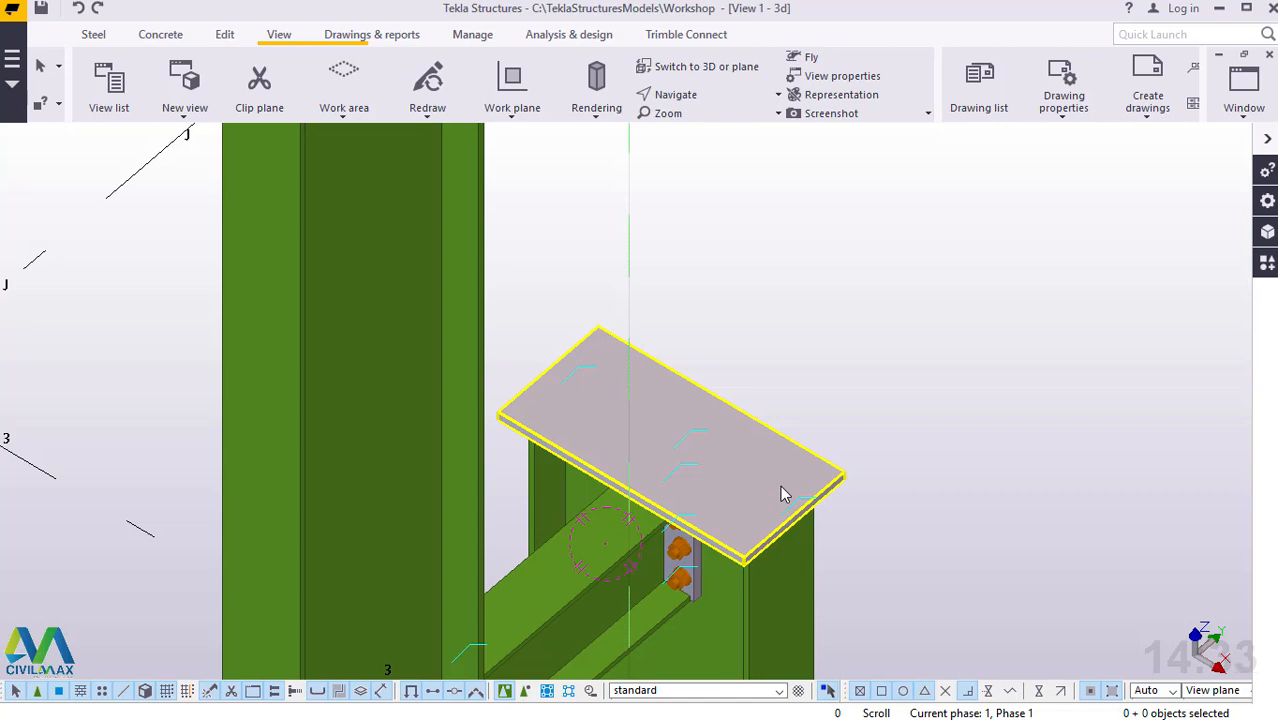
left_click(92, 36)
left_click(224, 38)
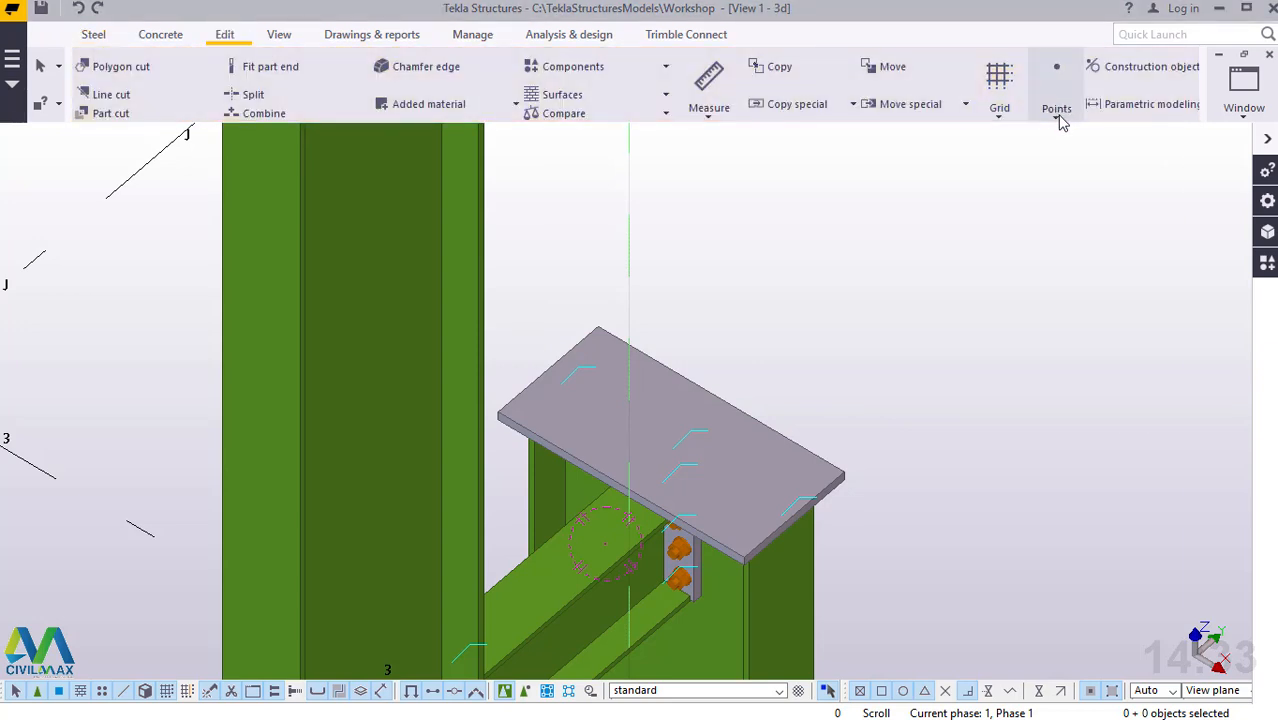
left_click(1055, 118)
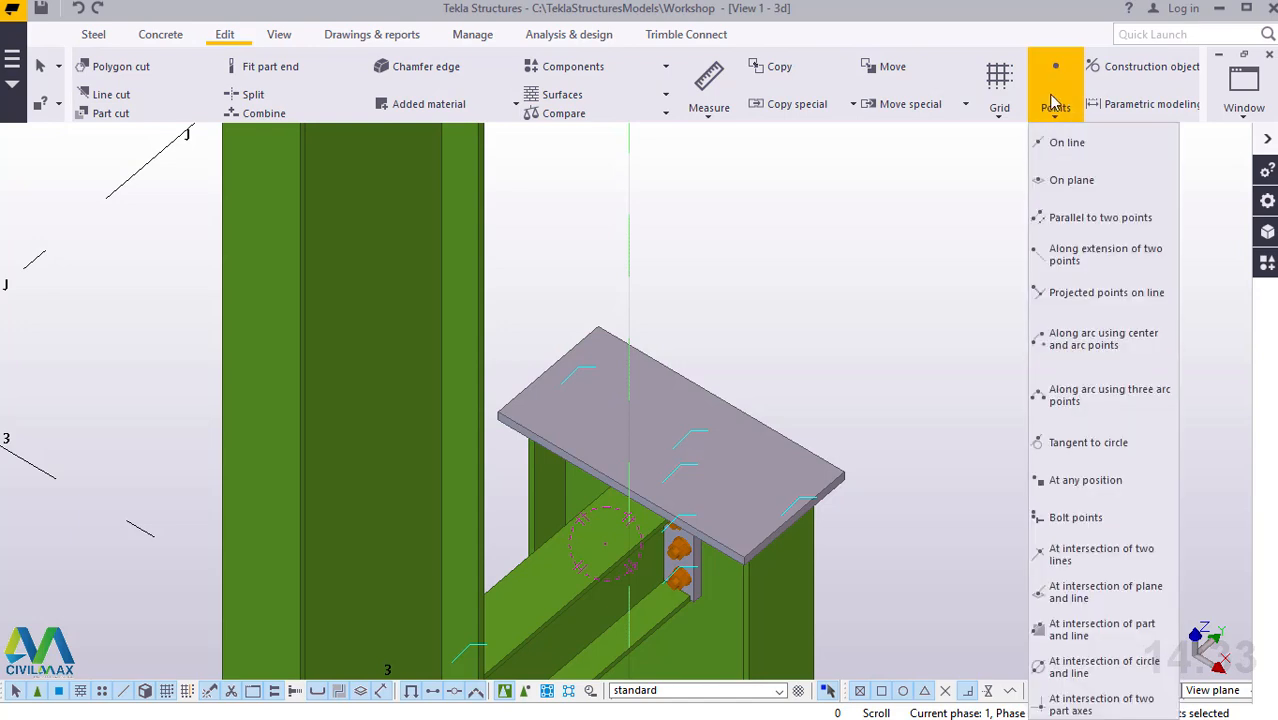
left_click(1066, 143)
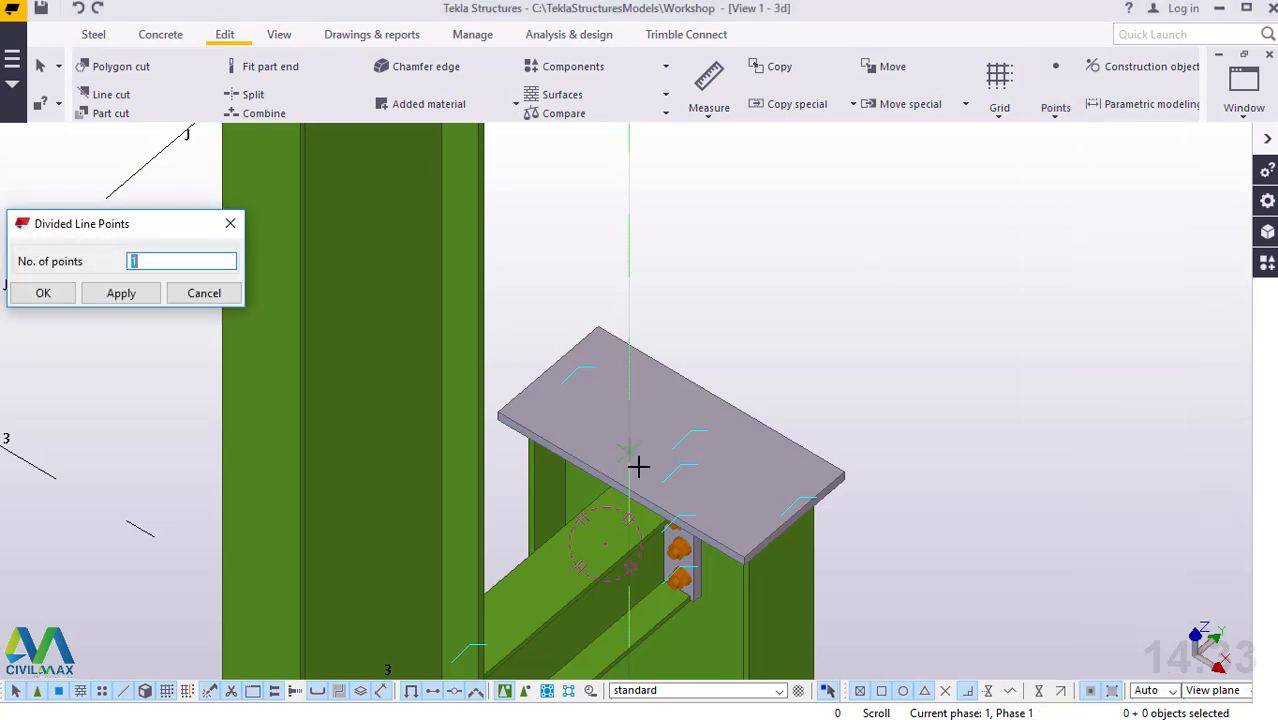
scroll(620, 488, "up", 3)
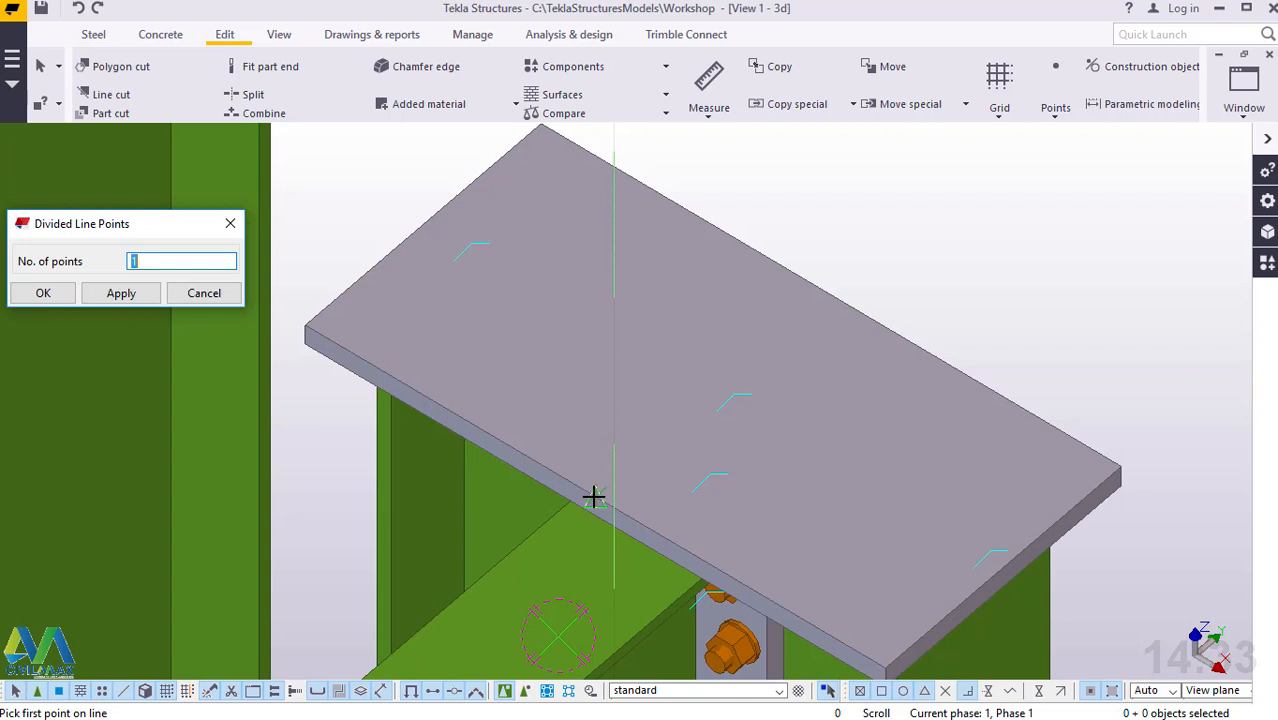
left_click(594, 497)
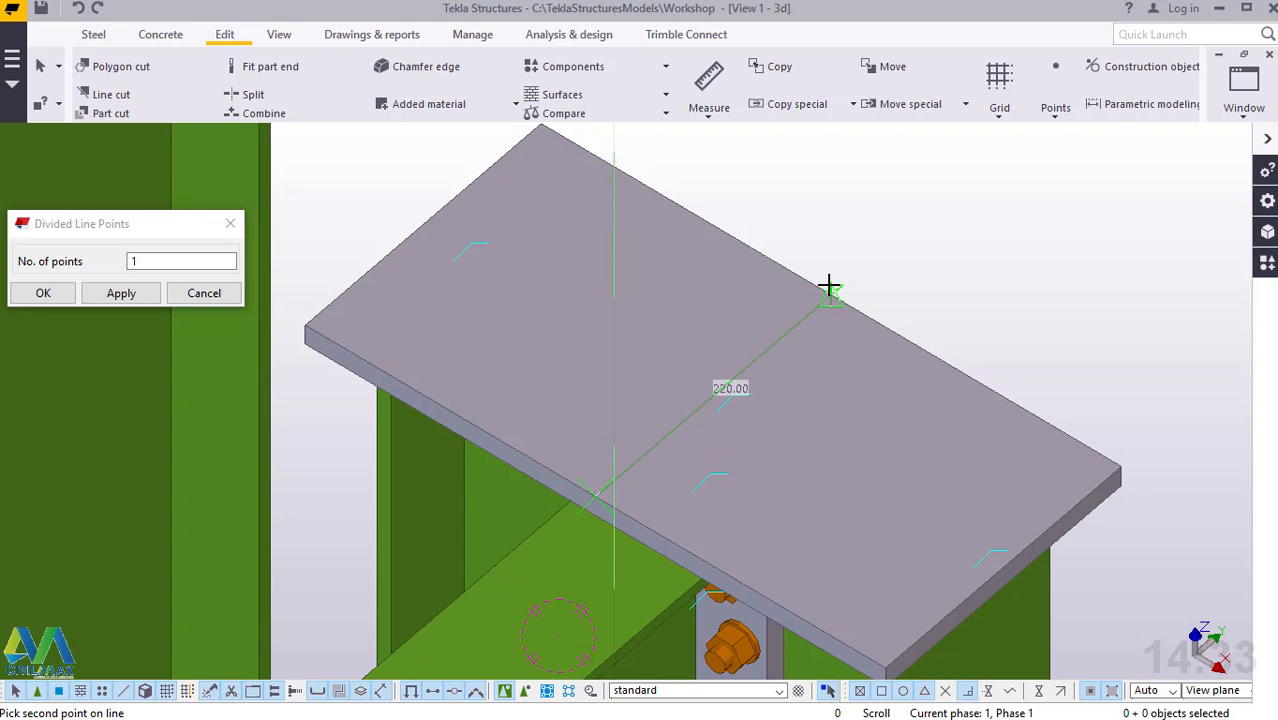
left_click(828, 287)
right_click(900, 232)
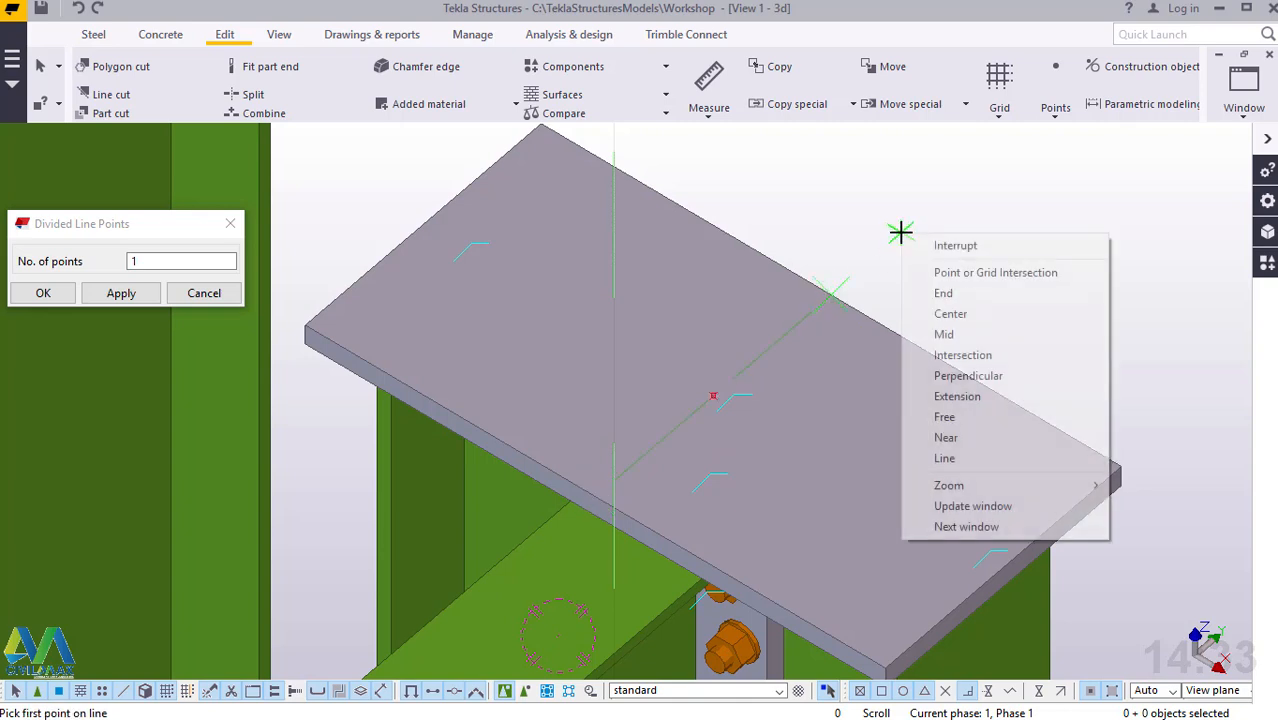
left_click(948, 245)
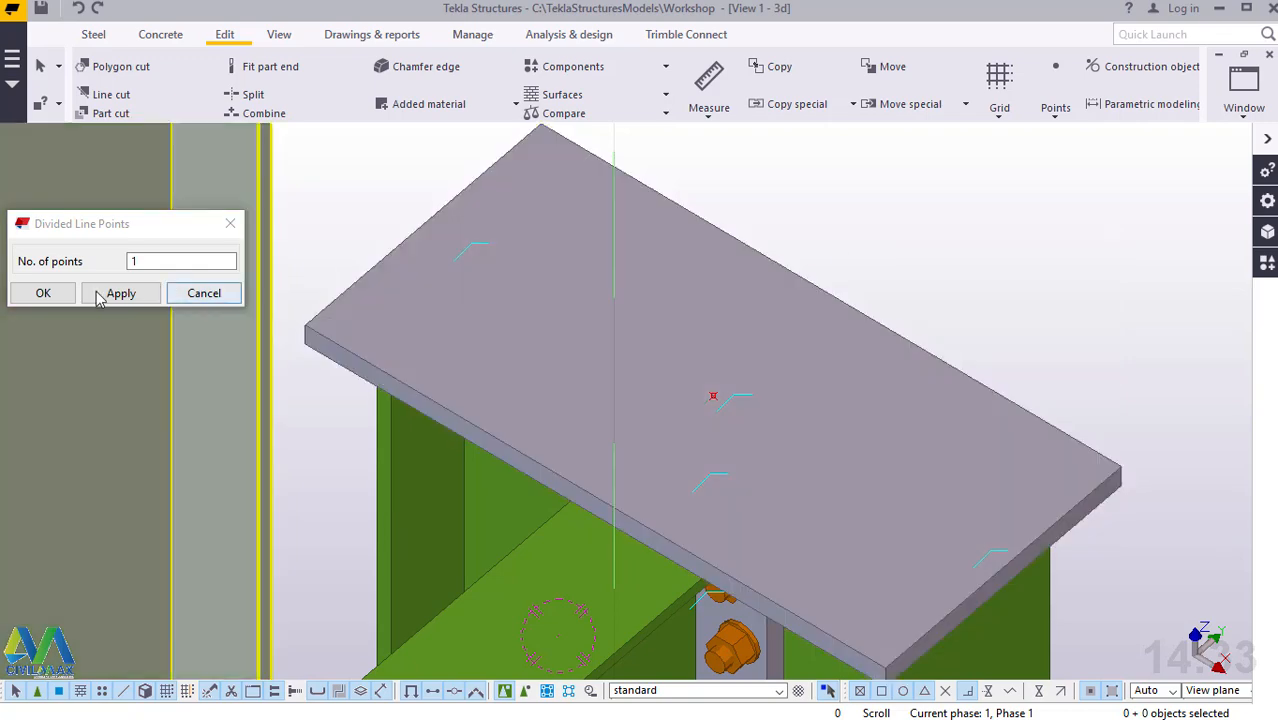
left_click(45, 292)
Step: Add one dividing point centred on the cap plate of the opposite short grid K column near axis 4, between its long-edge midpoints
scroll(688, 502, "down", 10)
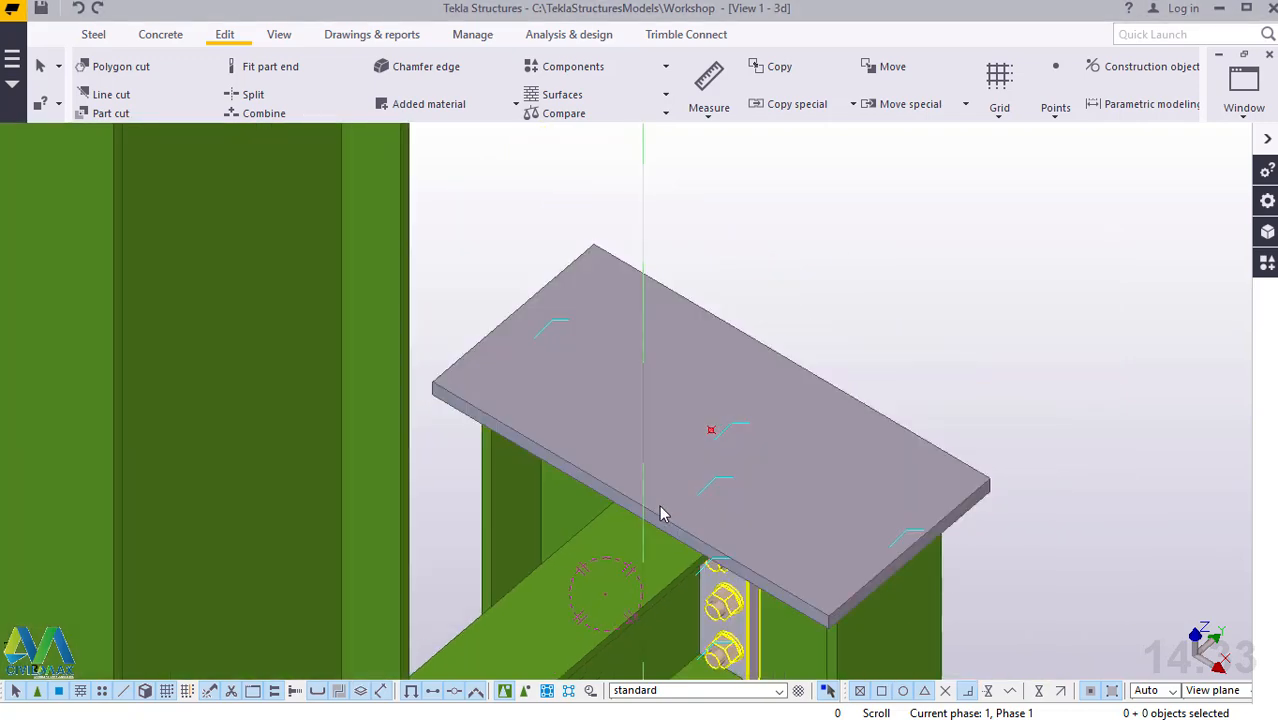
scroll(630, 528, "down", 5)
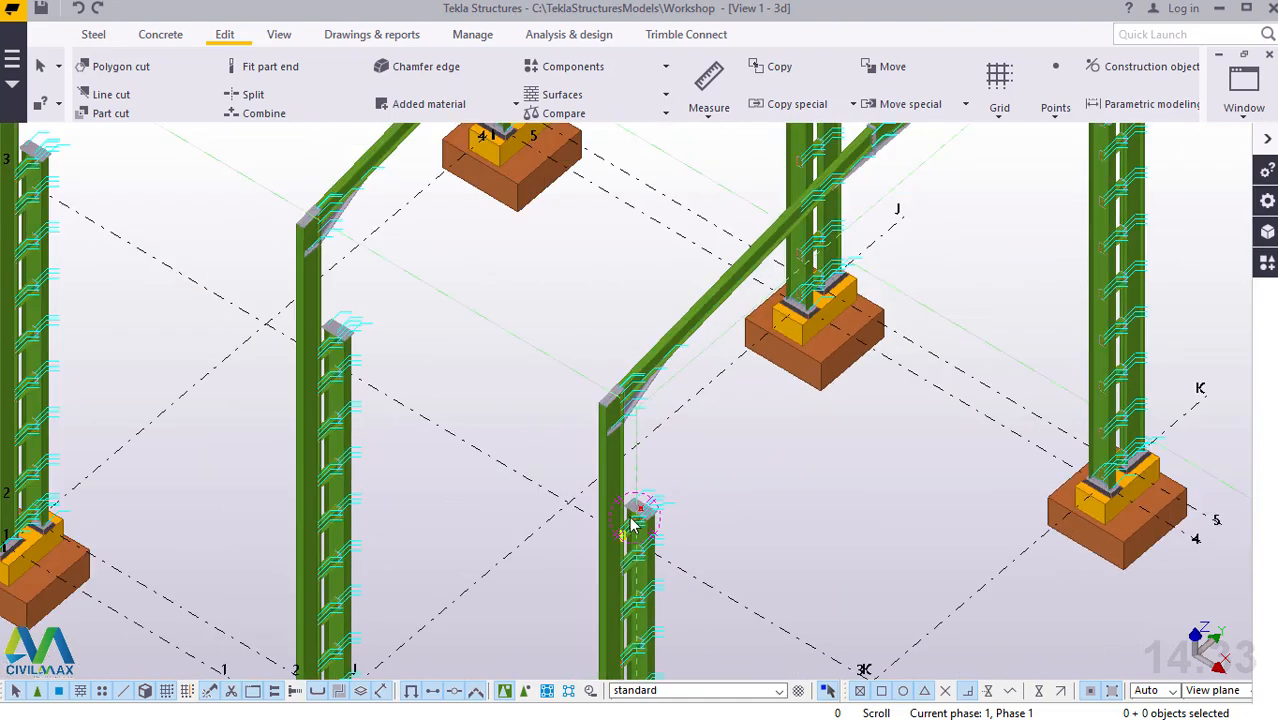
scroll(983, 218, "up", 6)
scroll(1003, 185, "up", 8)
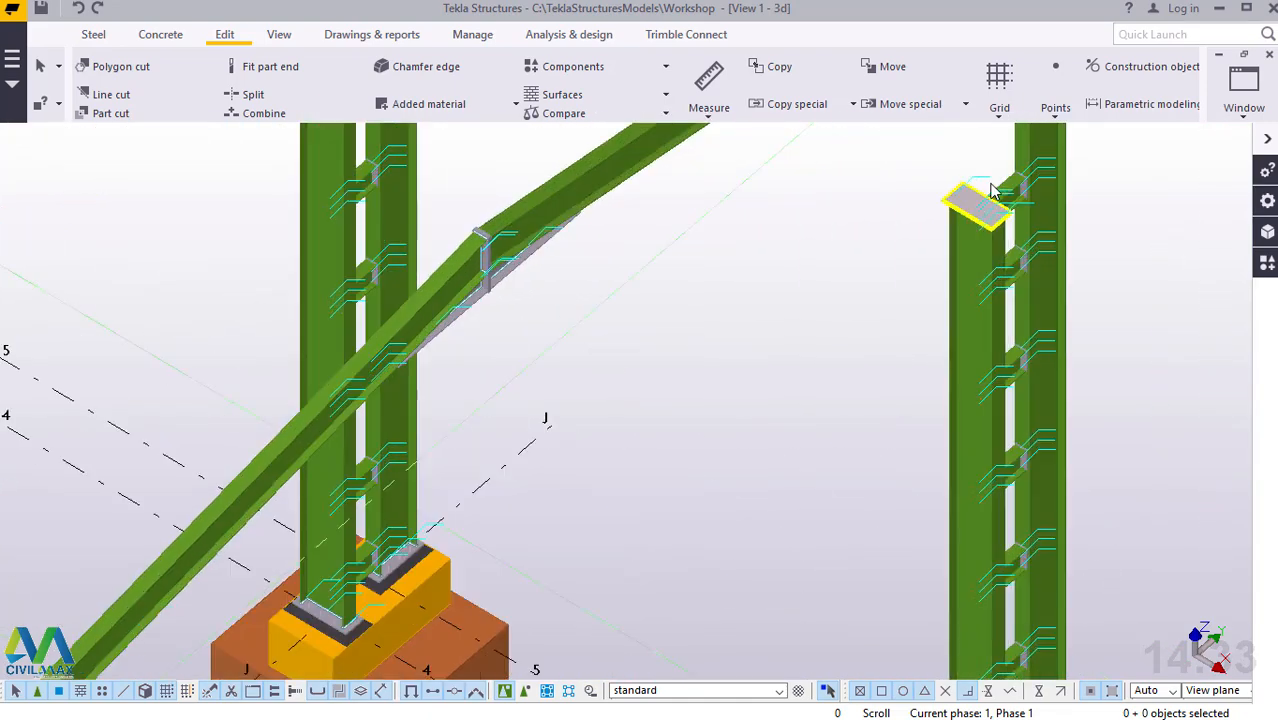
scroll(1004, 184, "up", 4)
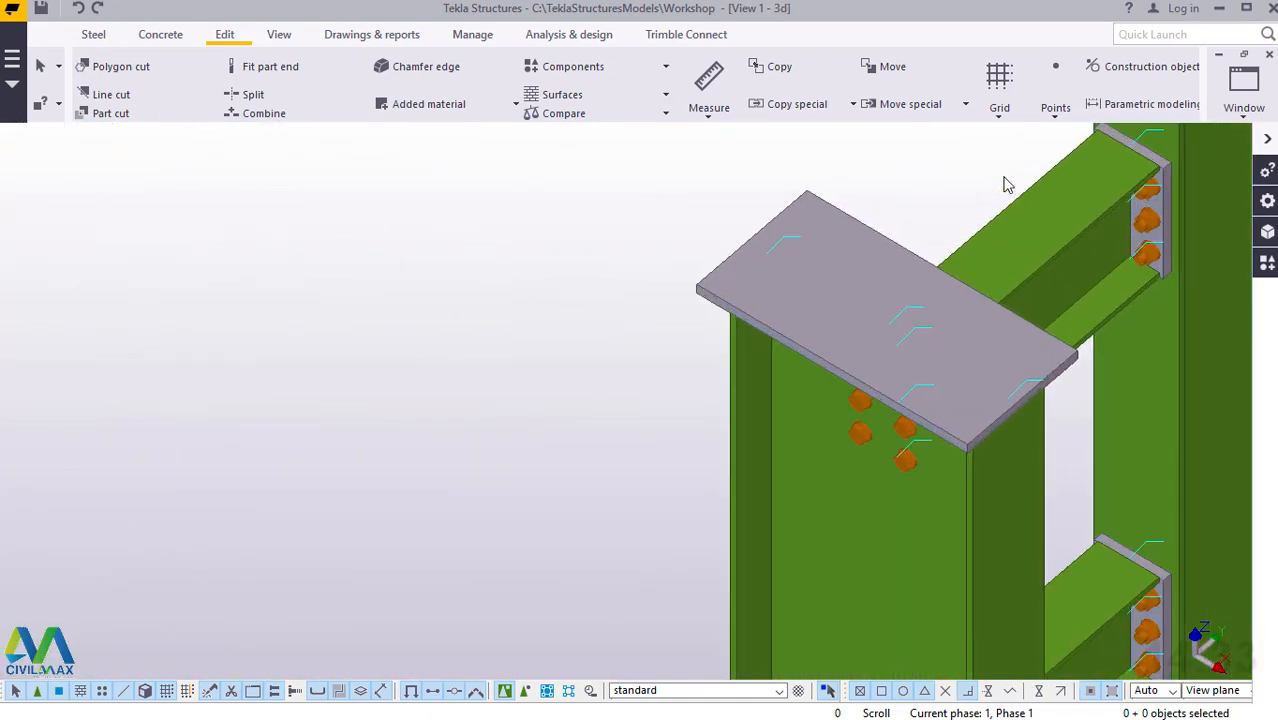
left_click(1056, 116)
left_click(1070, 142)
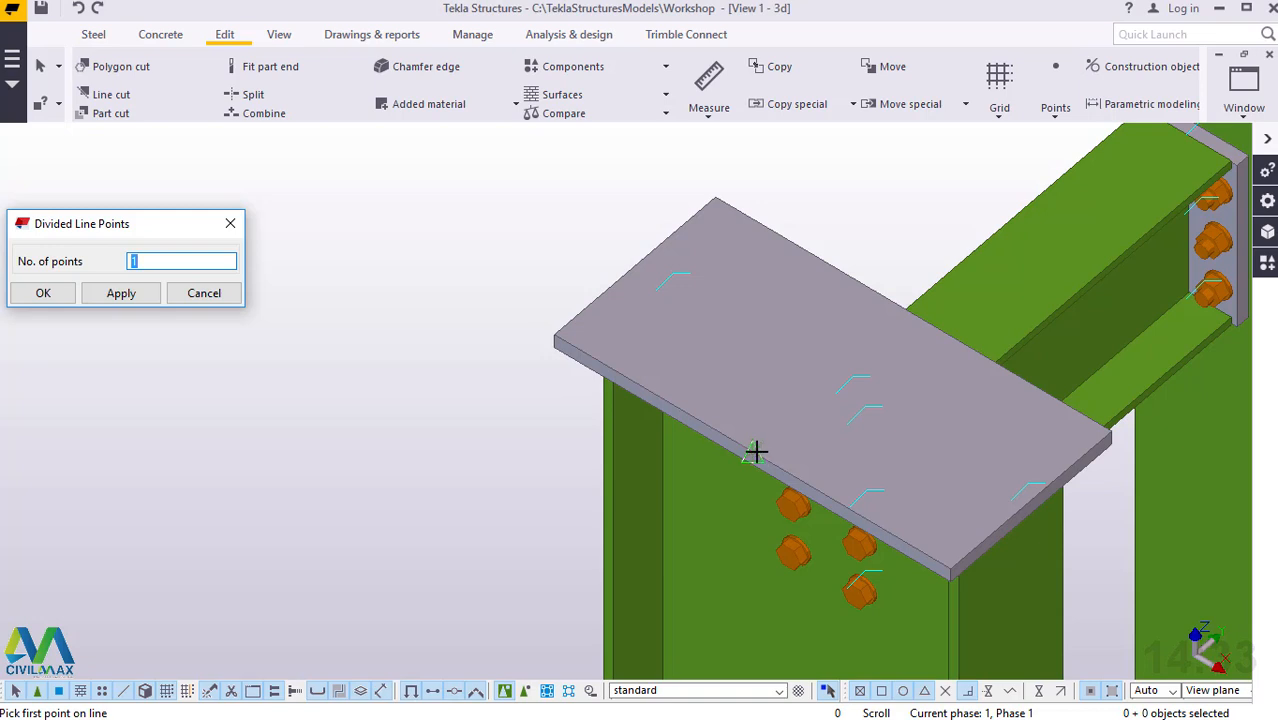
left_click(755, 452)
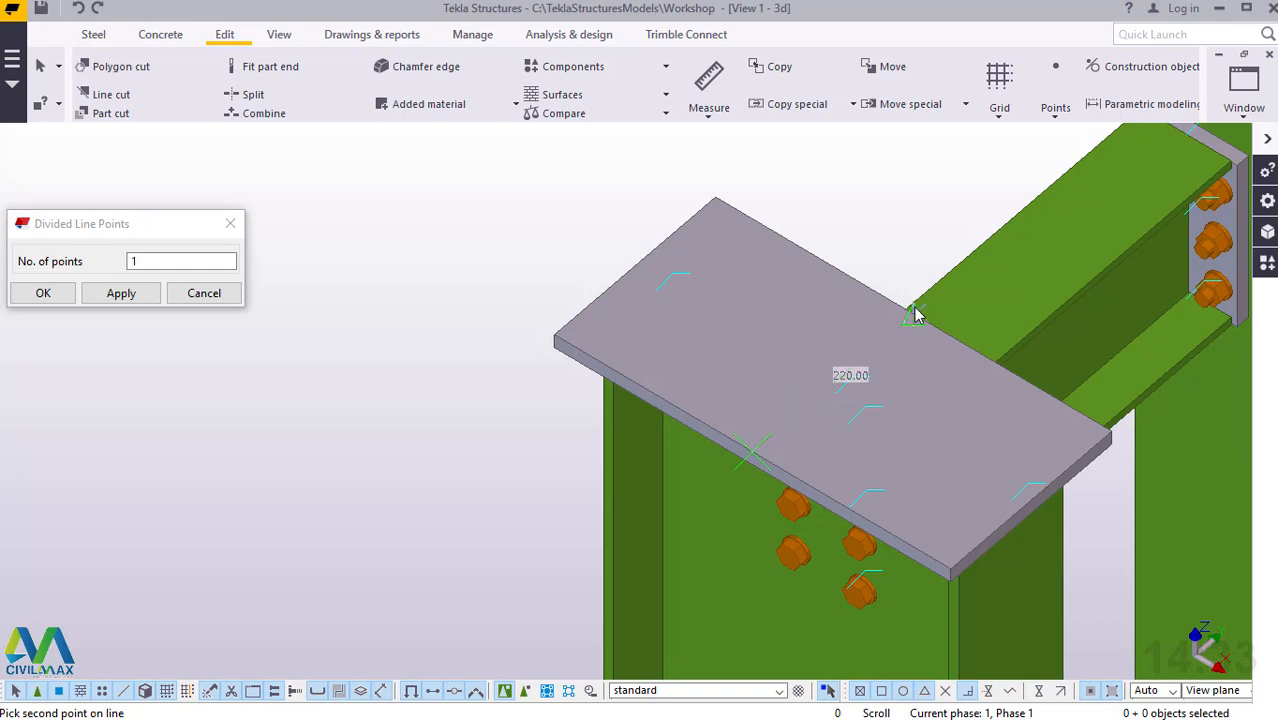
left_click(914, 308)
right_click(865, 197)
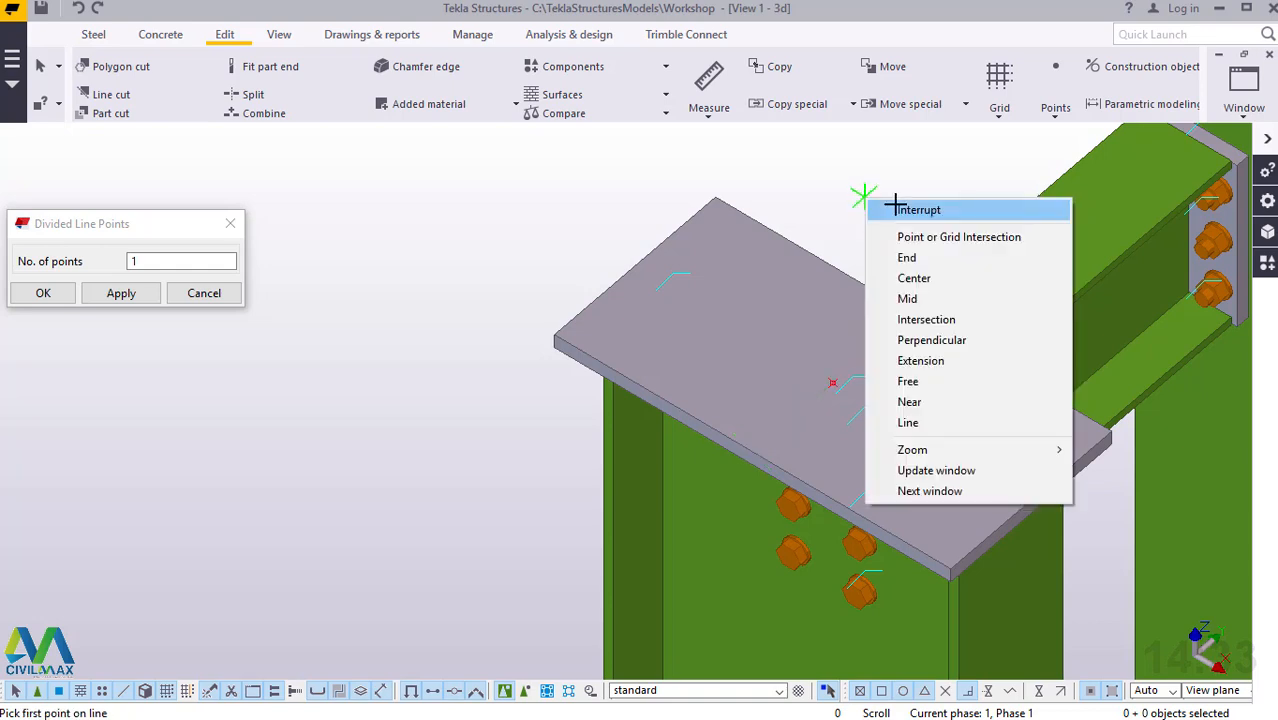
left_click(893, 203)
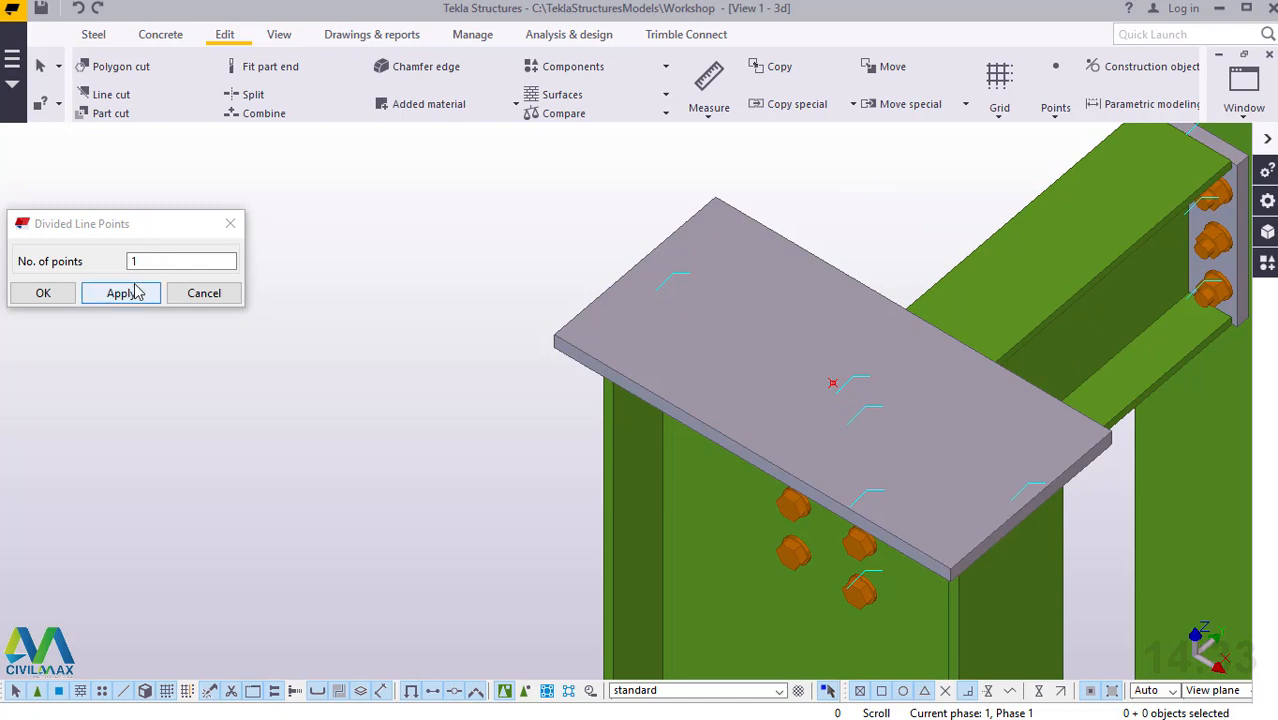
left_click(43, 293)
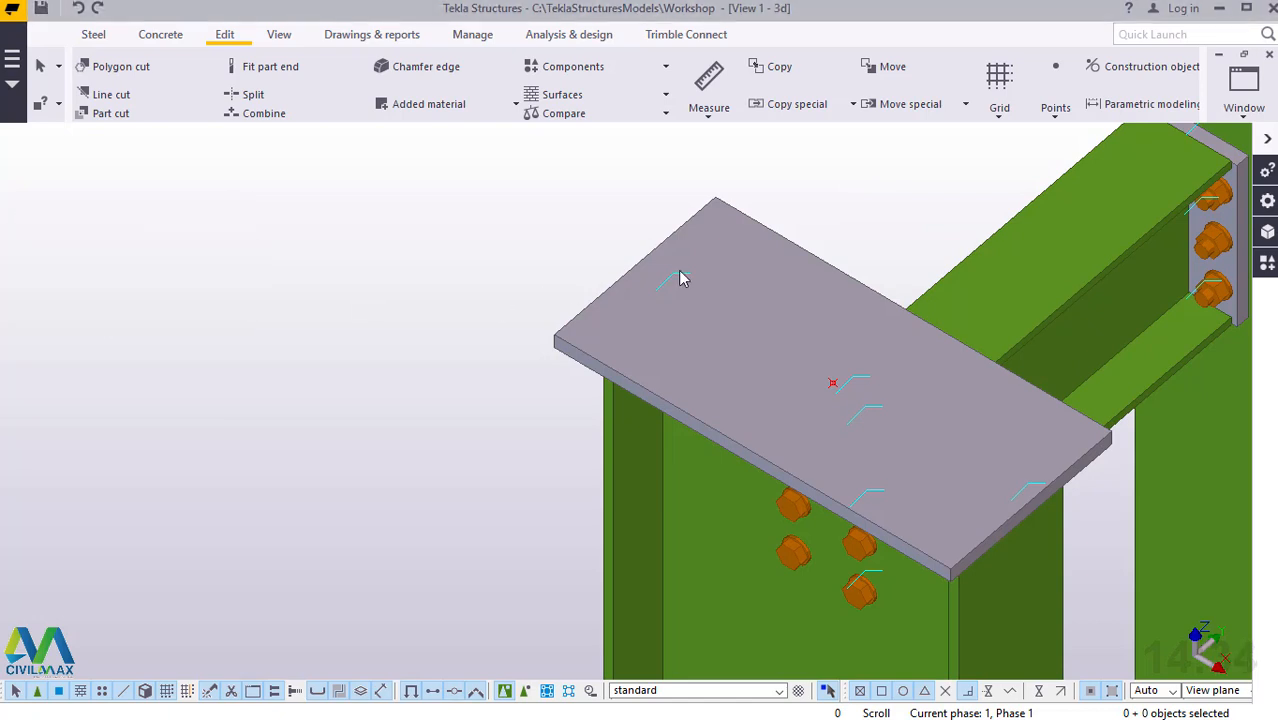
Step: Copy both cap-plate centre points from the grid K columns to the matching short columns on grid J
scroll(840, 280, "down", 6)
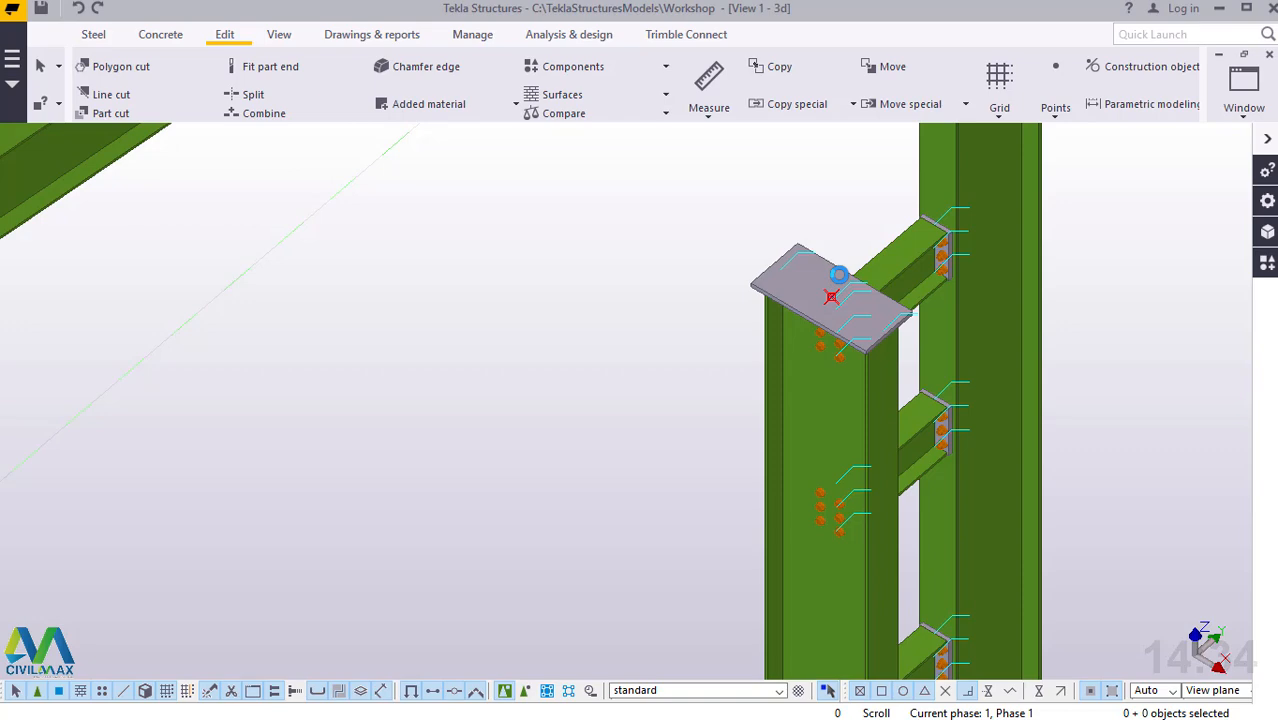
scroll(838, 274, "down", 3)
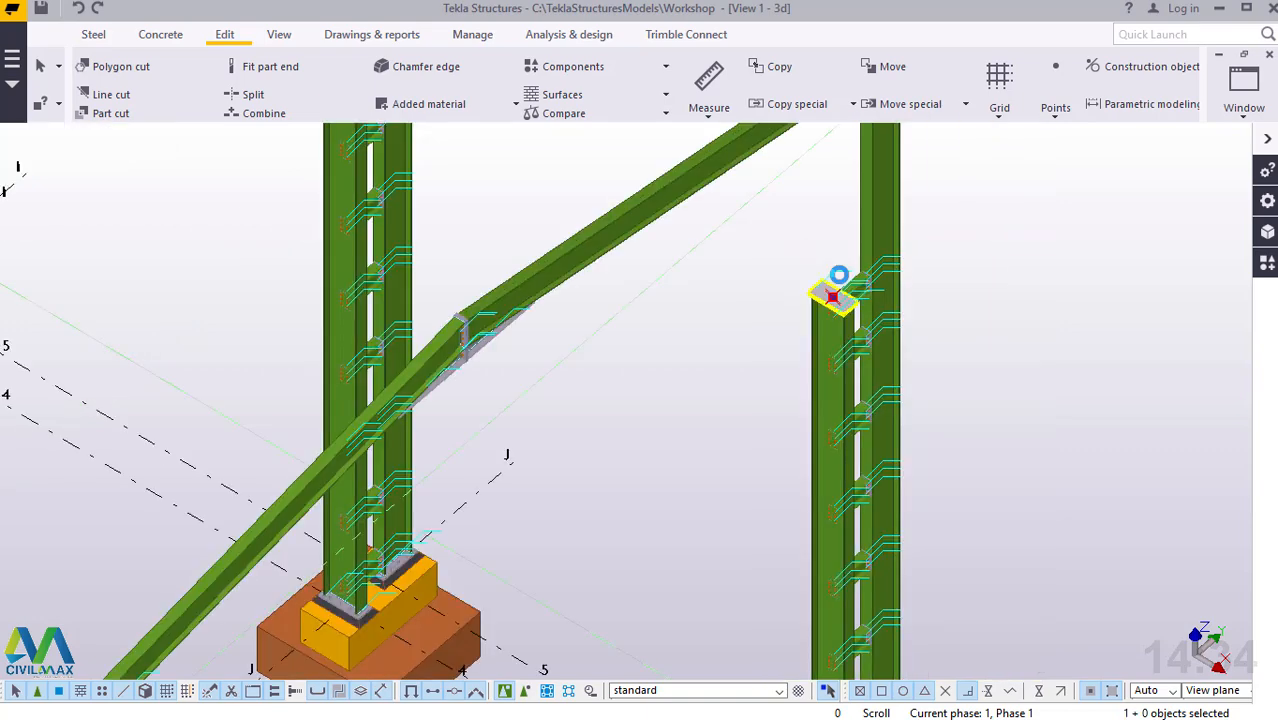
scroll(784, 274, "down", 3)
scroll(740, 317, "down", 2)
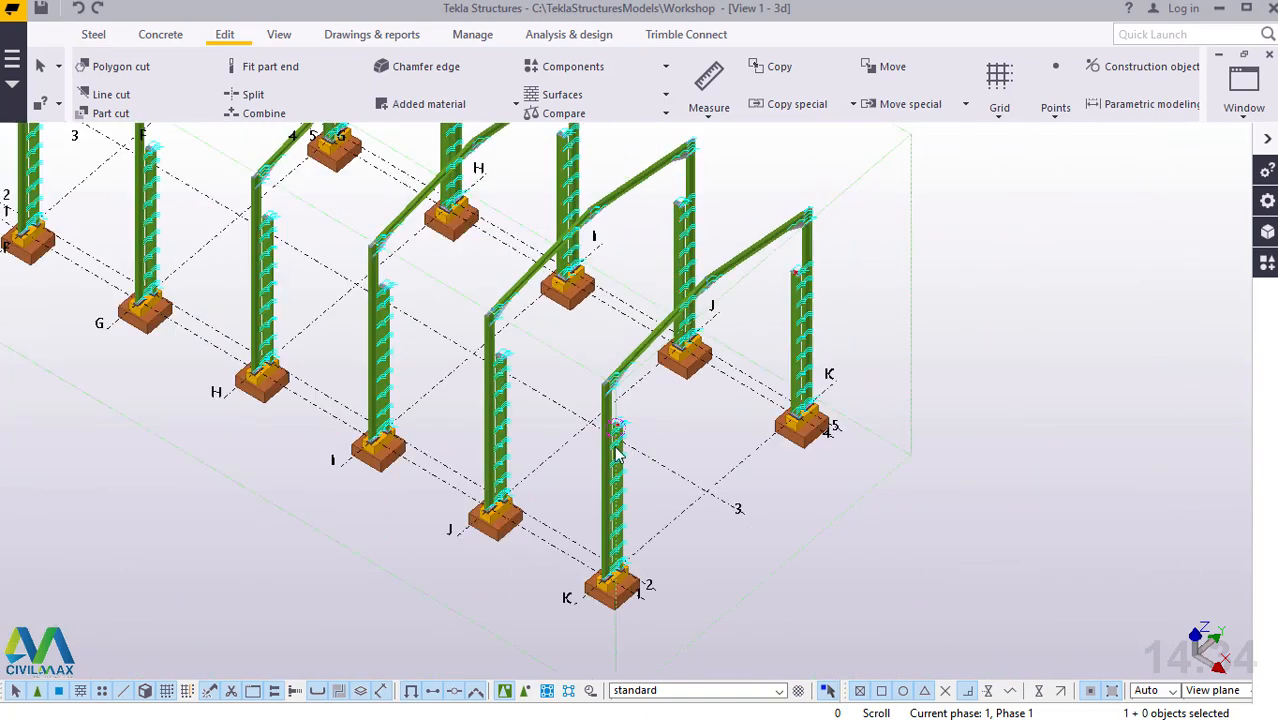
scroll(613, 442, "up", 6)
scroll(625, 404, "up", 5)
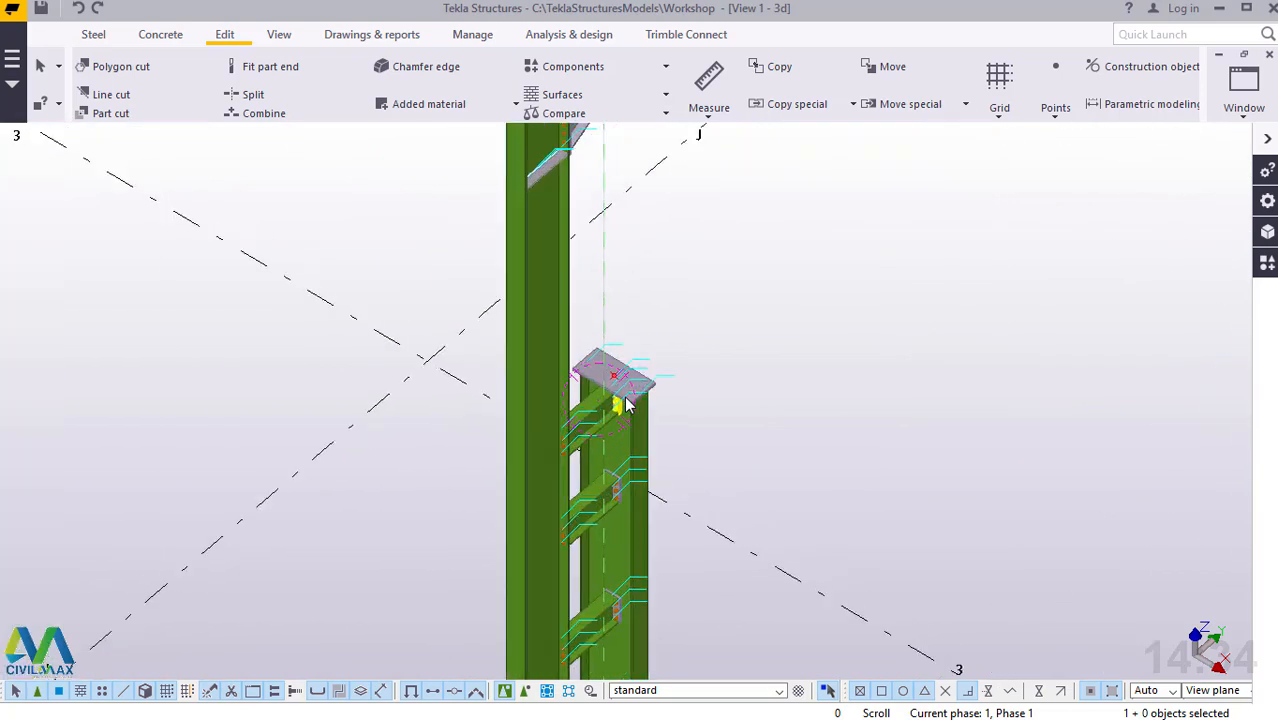
double_click(585, 336)
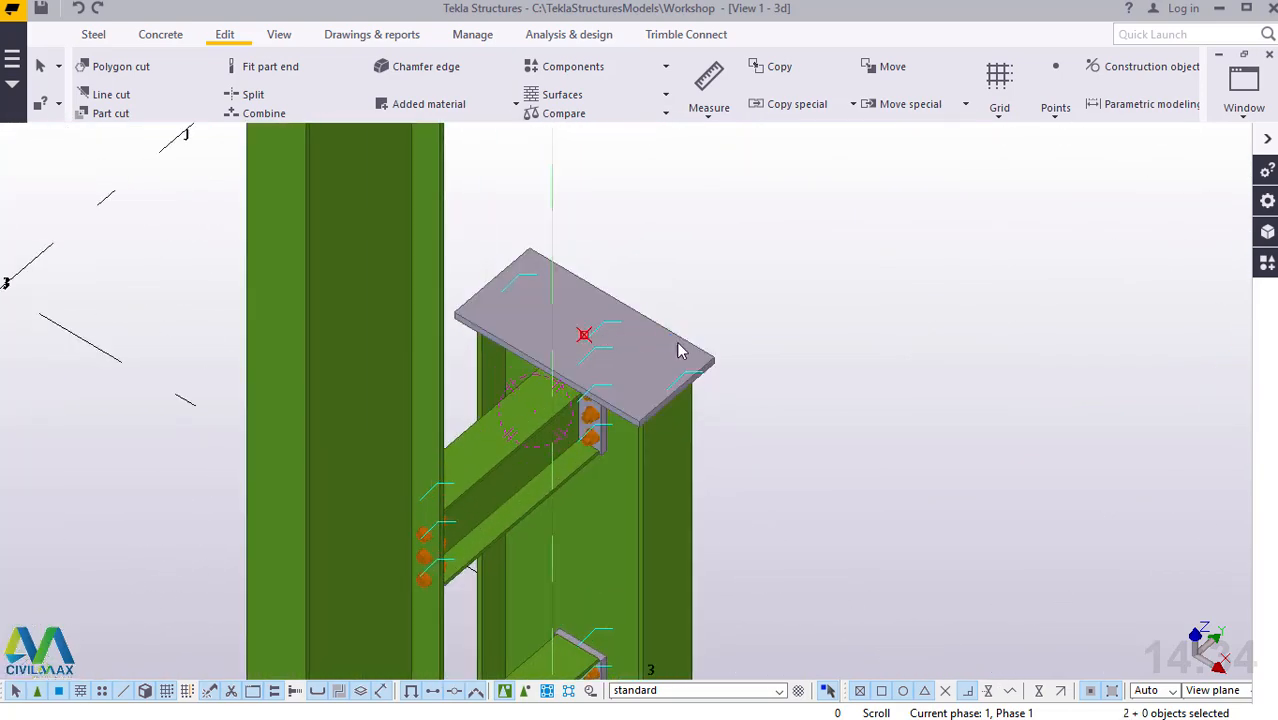
right_click(855, 301)
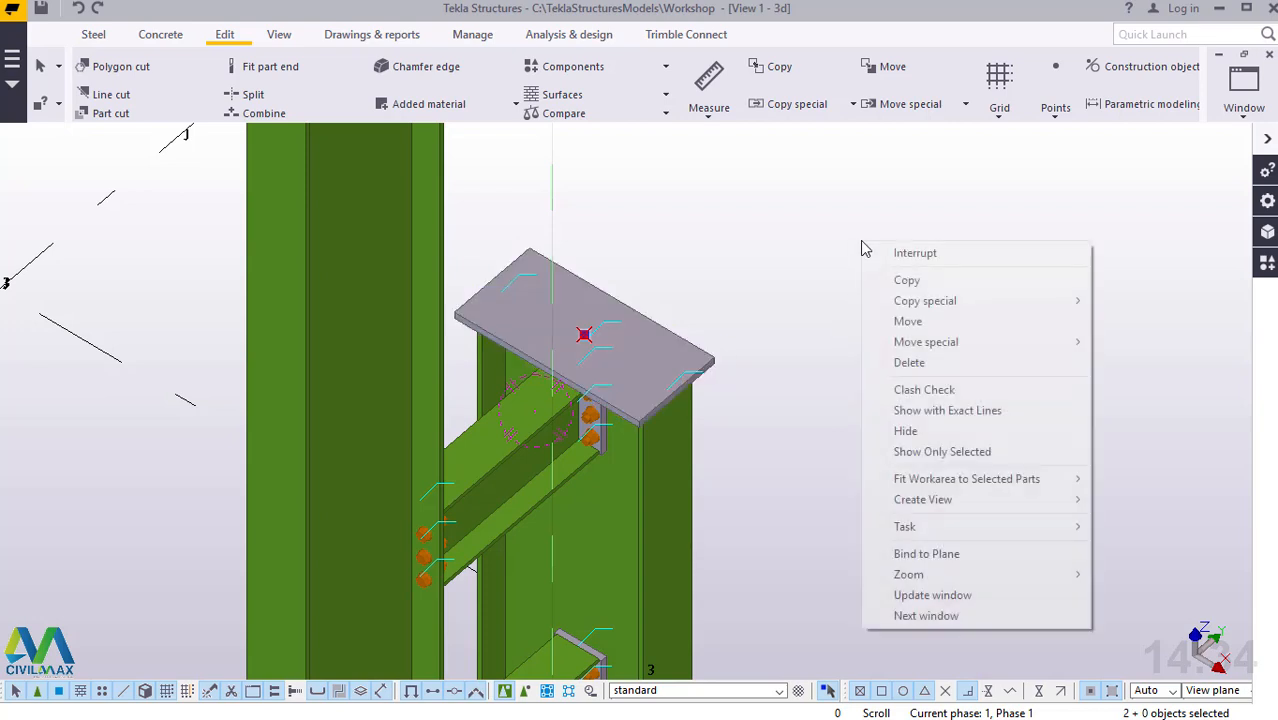
left_click(912, 285)
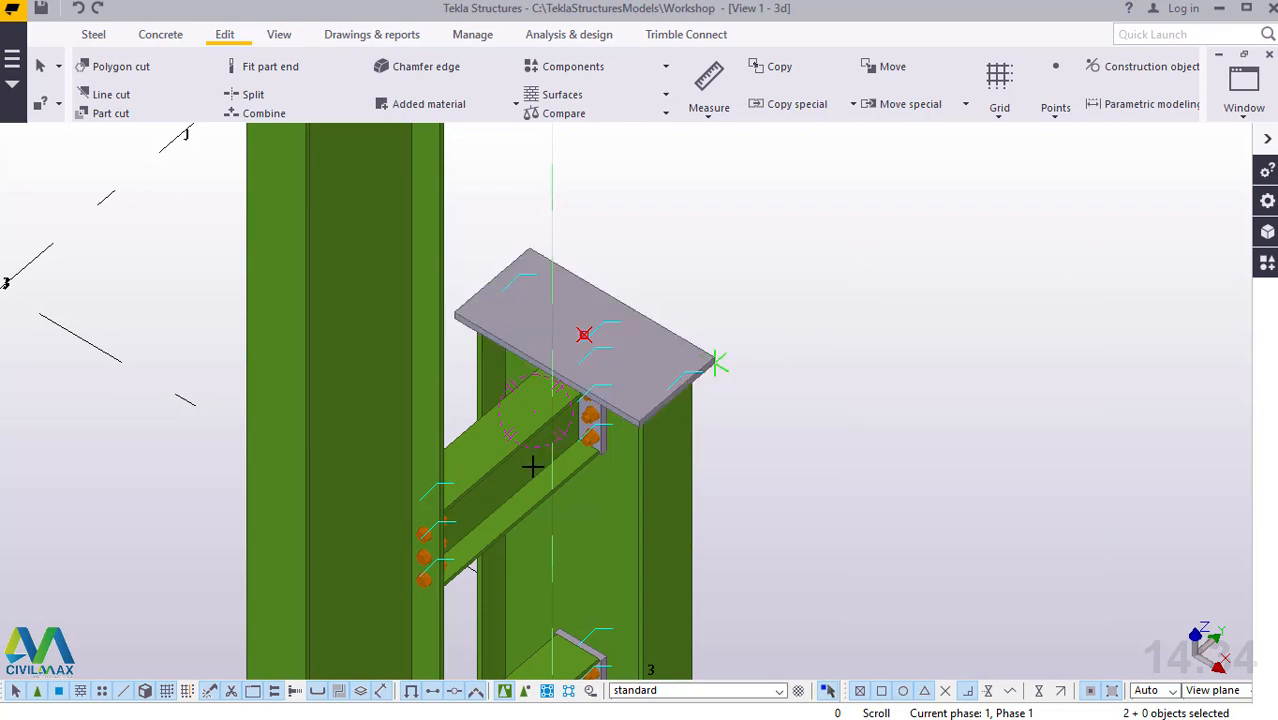
scroll(549, 466, "down", 5)
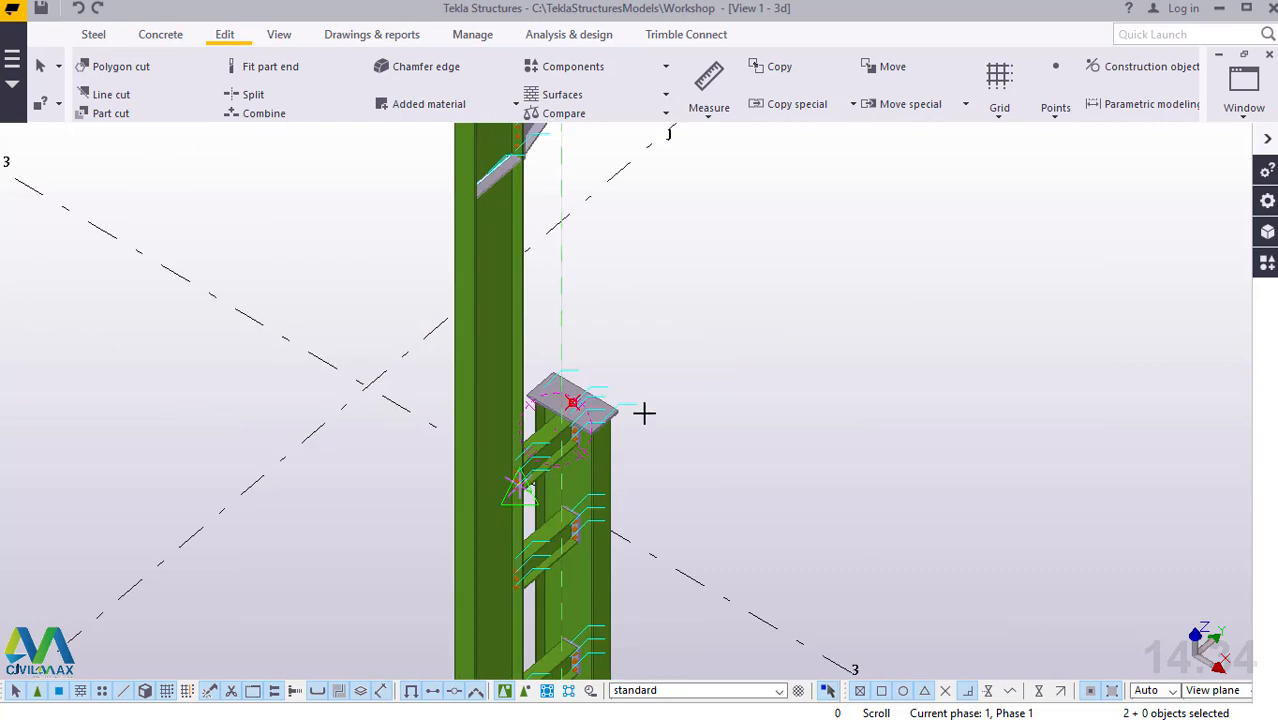
scroll(648, 410, "down", 10)
key("ctrl+c")
scroll(655, 503, "up", 3)
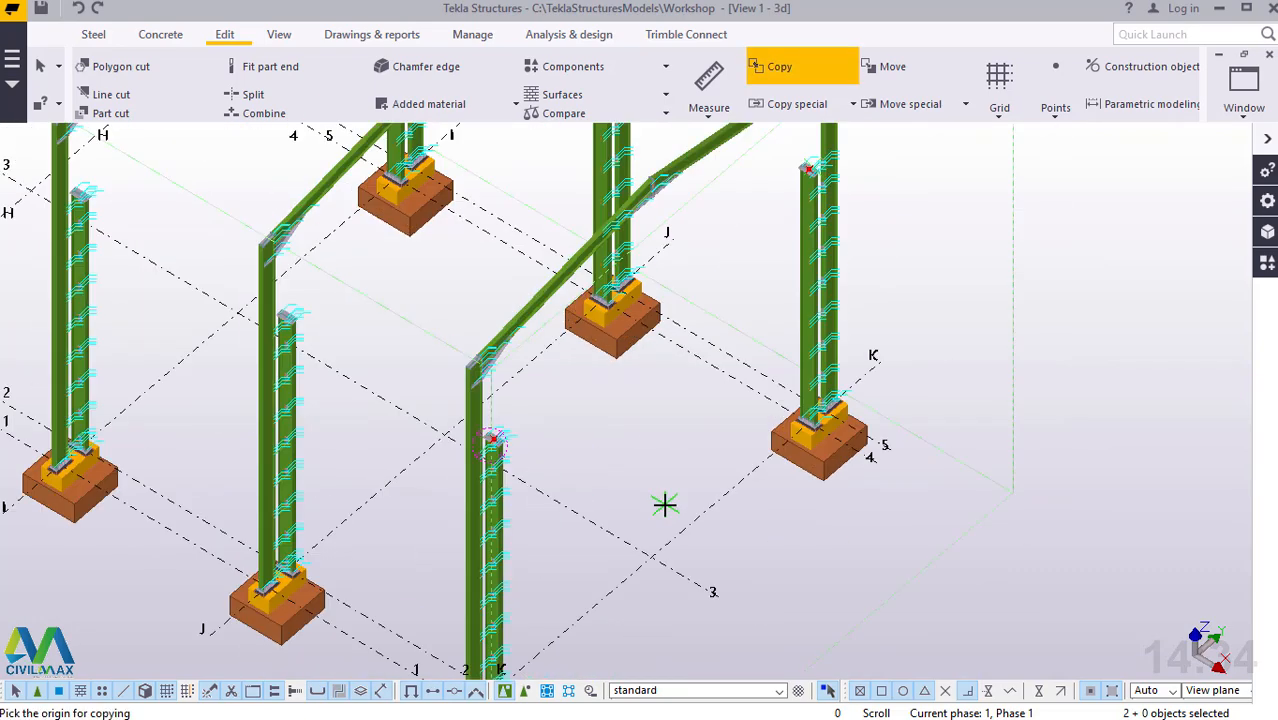
scroll(660, 543, "up", 3)
key("Escape")
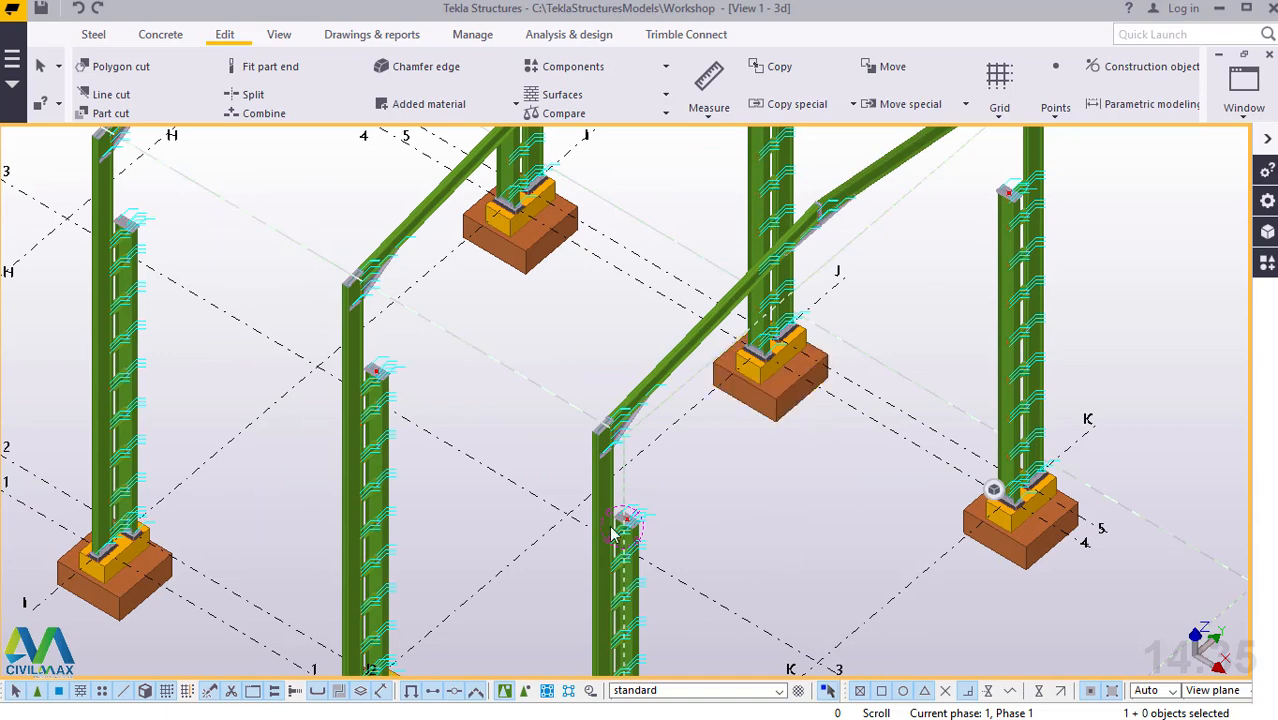
Step: Model a 6000 mm steel beam between the cap-plate centre points of the short grid J and grid K columns near axis 4
scroll(490, 440, "down", 2)
scroll(505, 440, "down", 1)
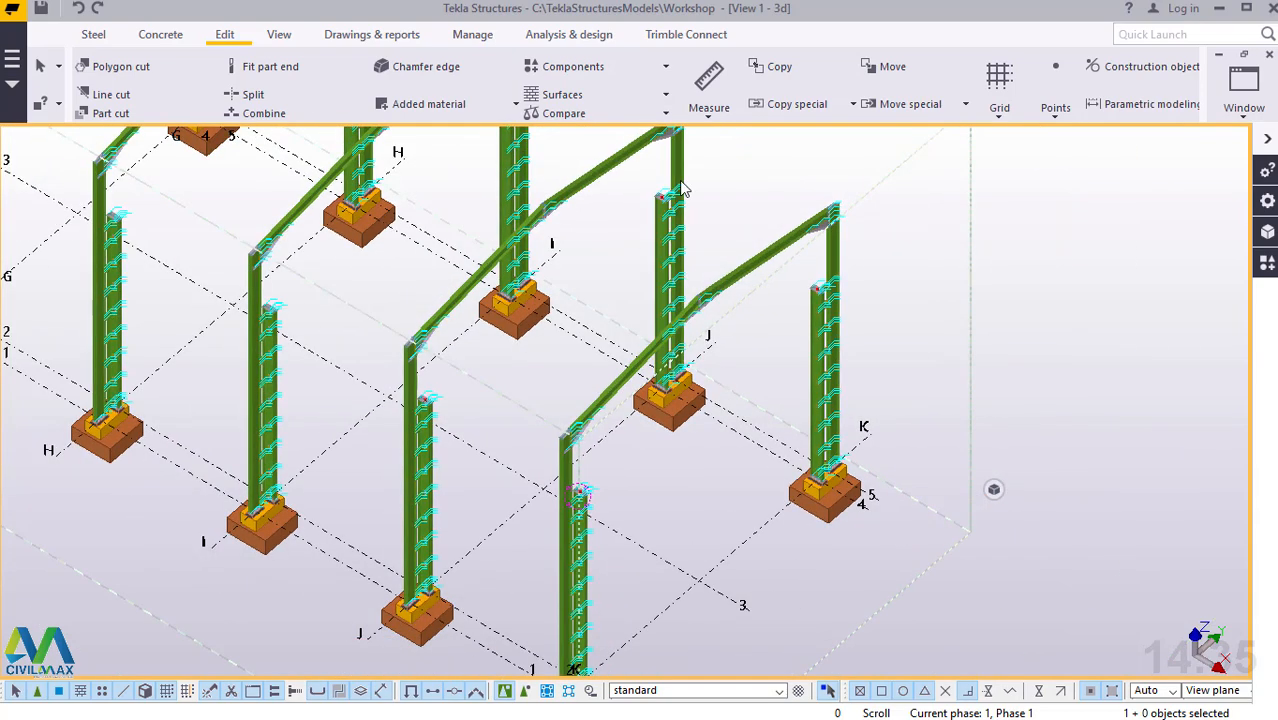
scroll(679, 188, "up", 5)
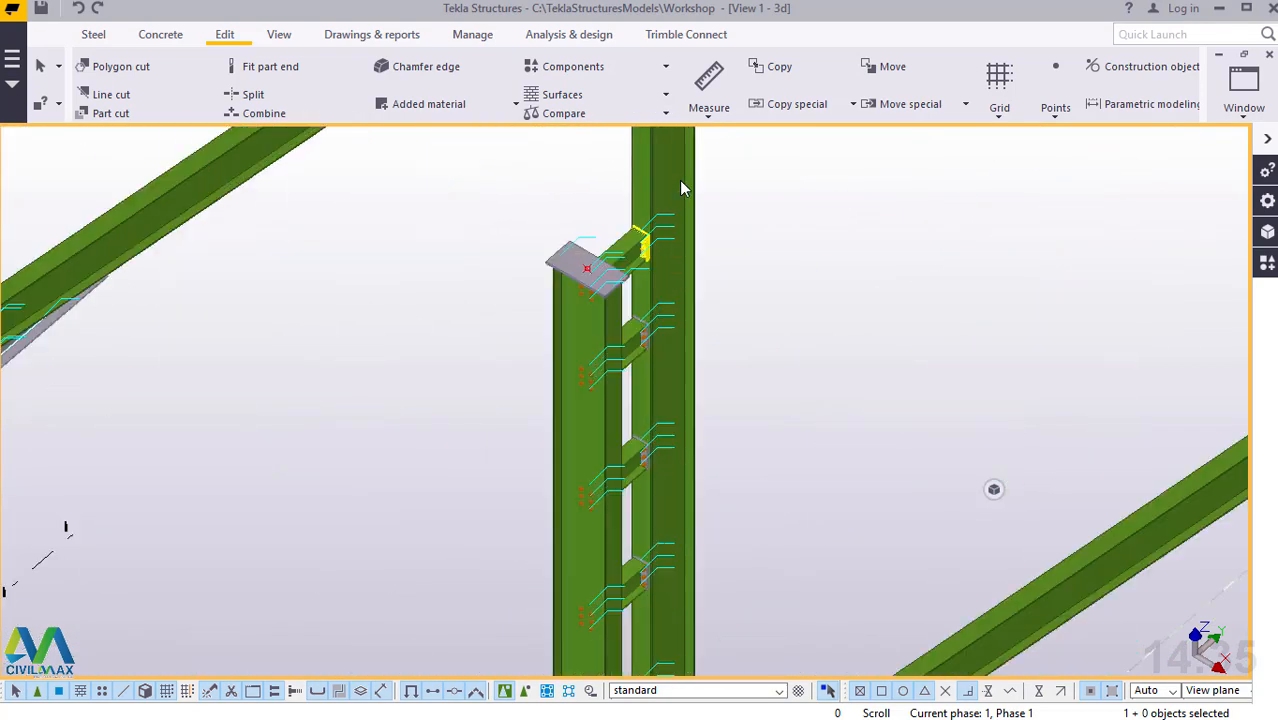
left_click(92, 36)
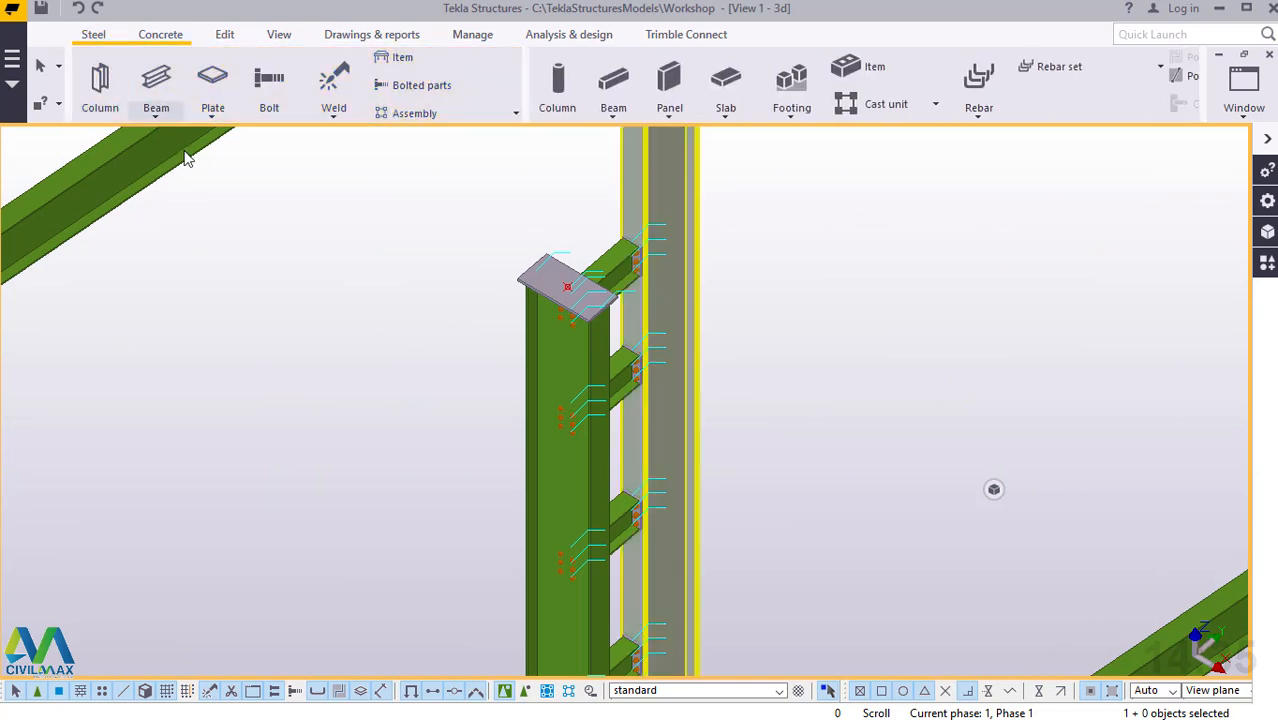
left_click(157, 110)
left_click(172, 144)
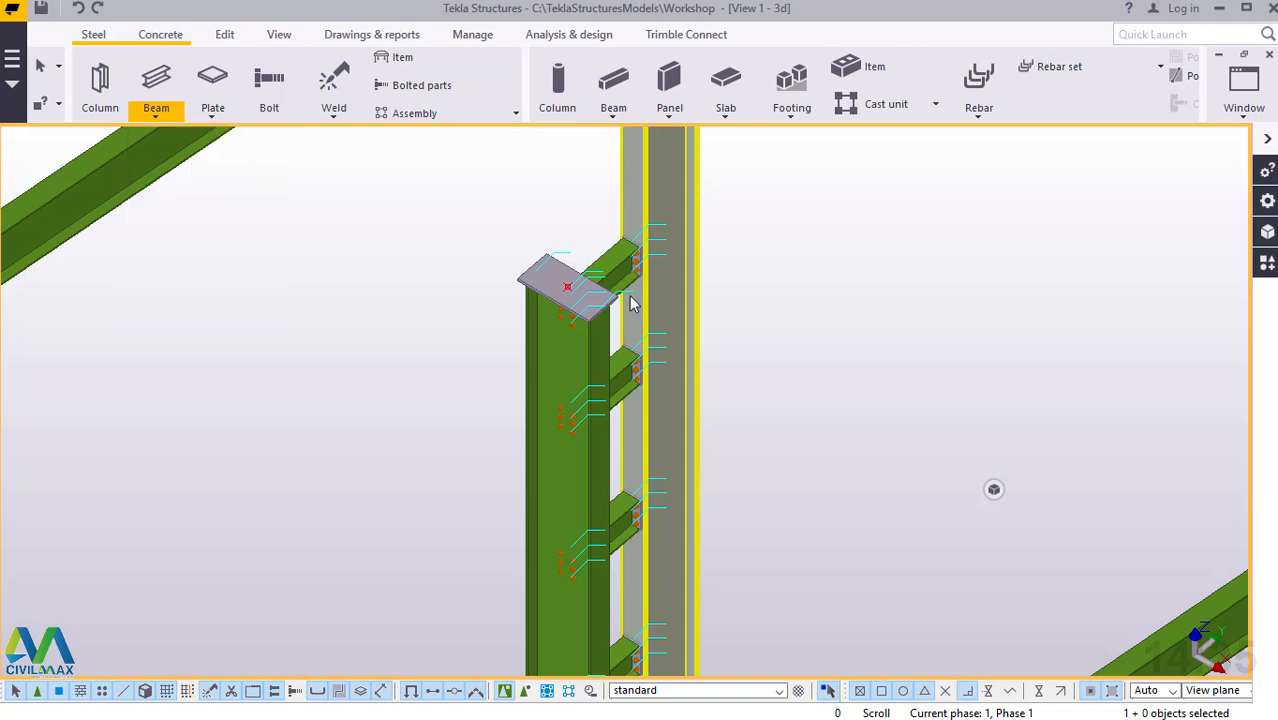
scroll(588, 286, "up", 5)
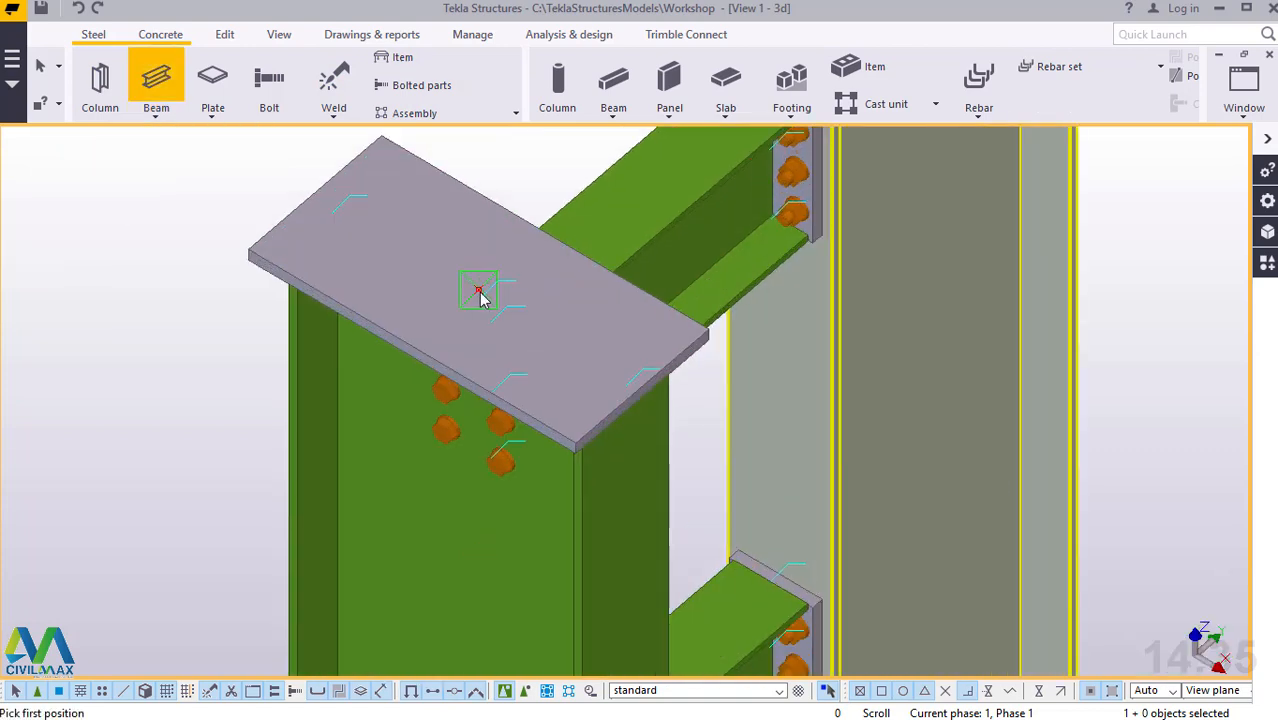
scroll(425, 272, "down", 5)
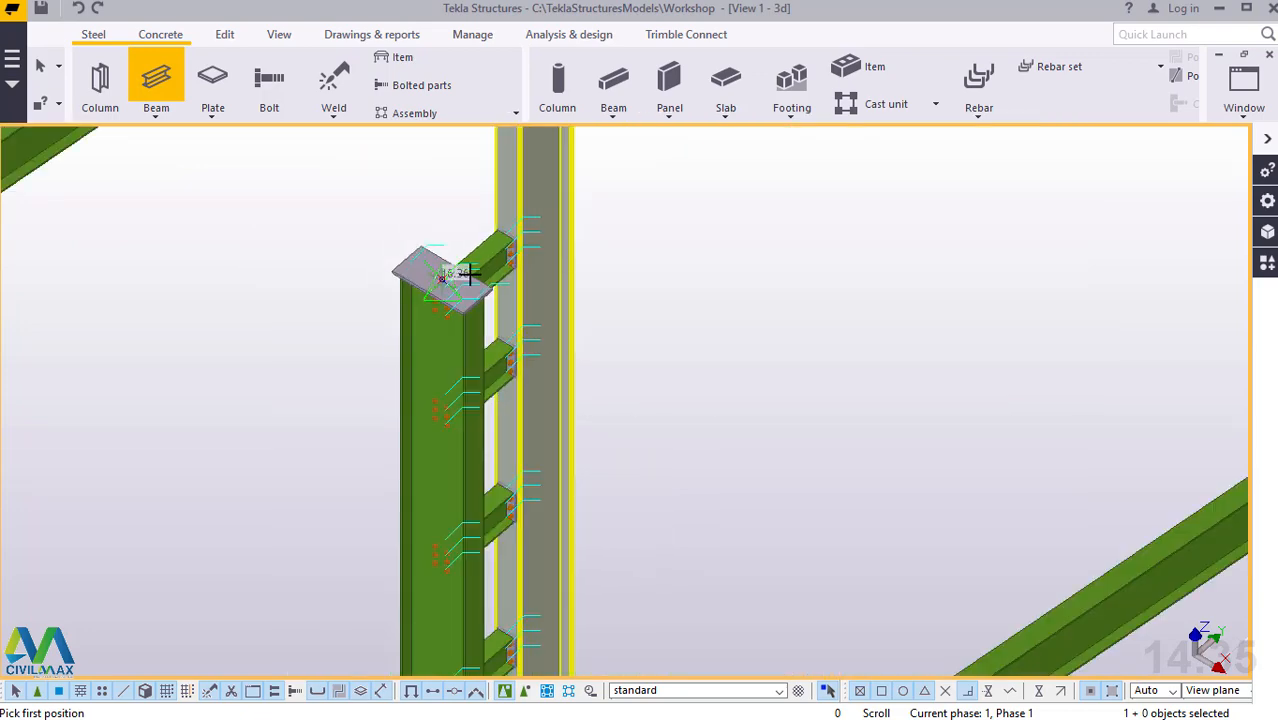
left_click(476, 278)
scroll(482, 273, "down", 5)
scroll(685, 419, "up", 2)
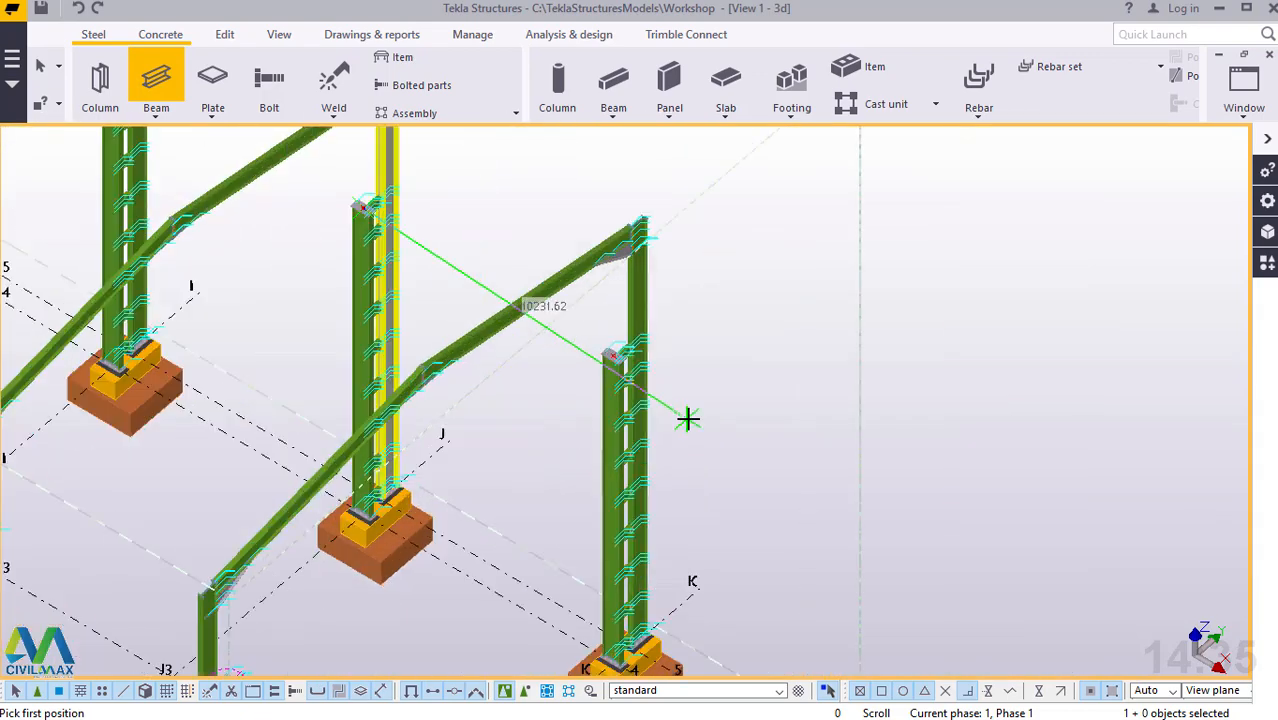
scroll(585, 346, "up", 5)
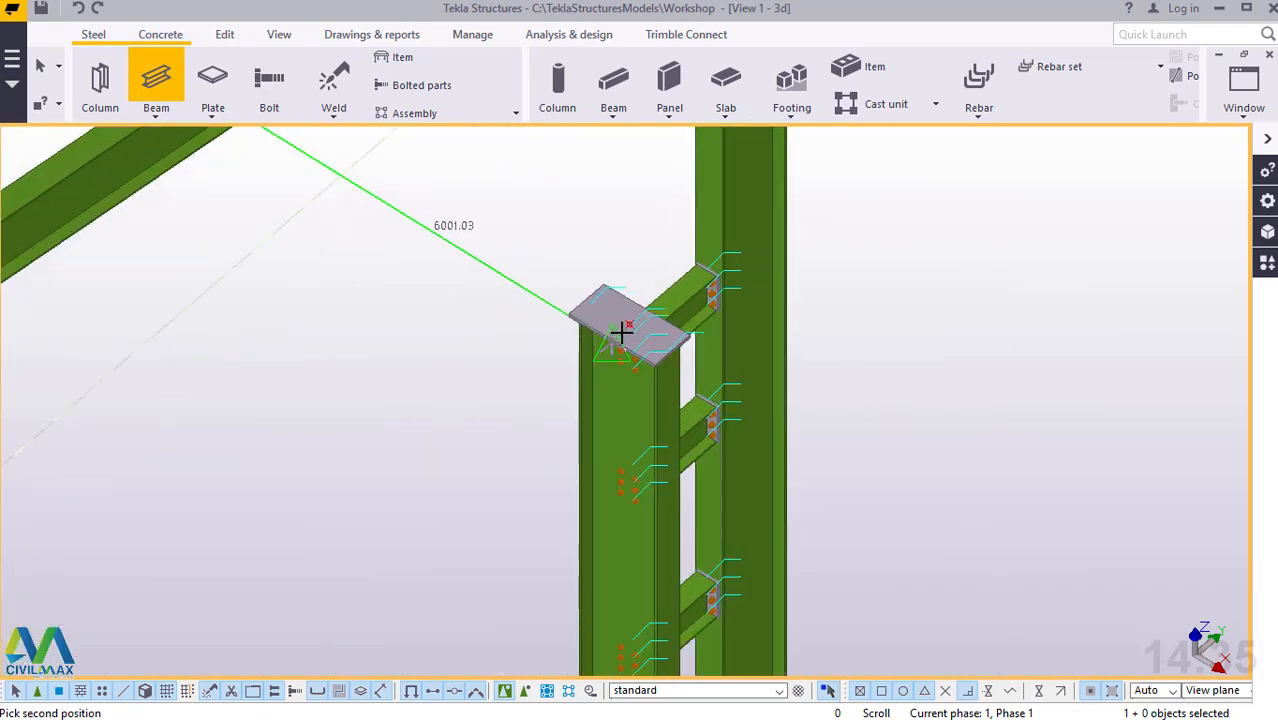
scroll(631, 328, "up", 5)
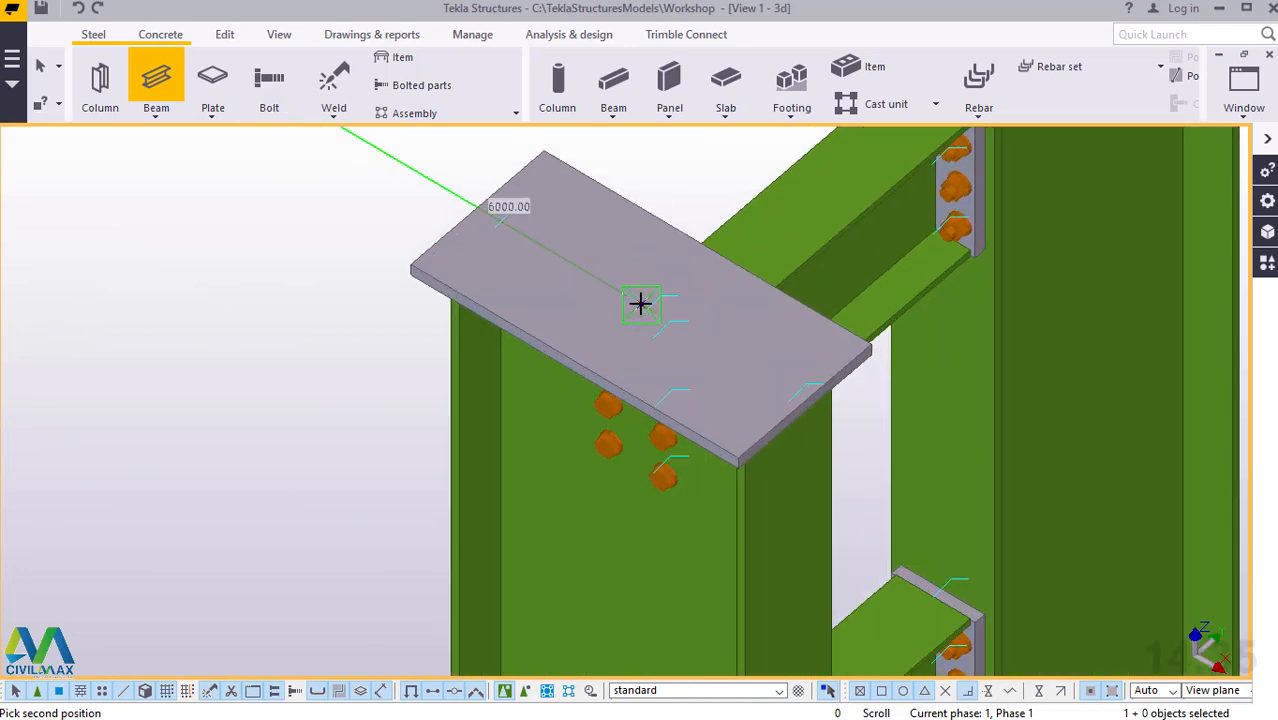
left_click(640, 303)
left_click(641, 305)
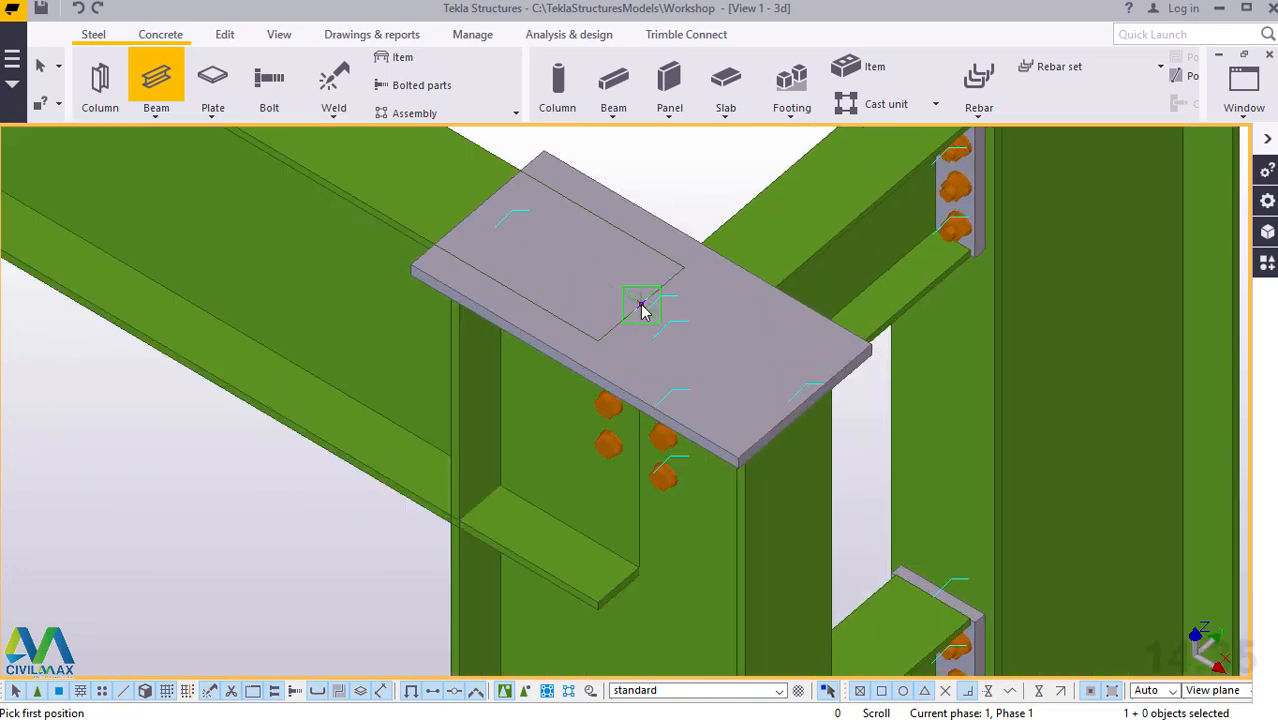
right_click(605, 224)
left_click(628, 233)
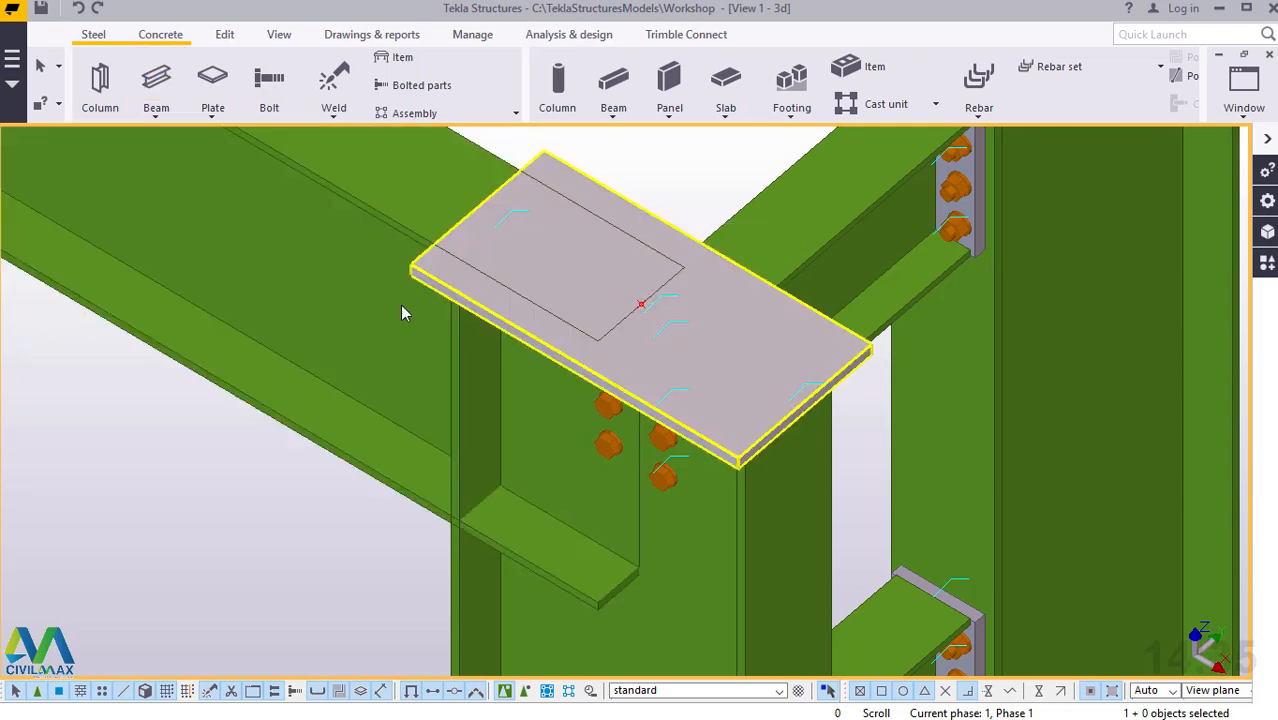
Step: Set the new beam's depth position to Front and modify it so it sits on the cap plates
double_click(315, 243)
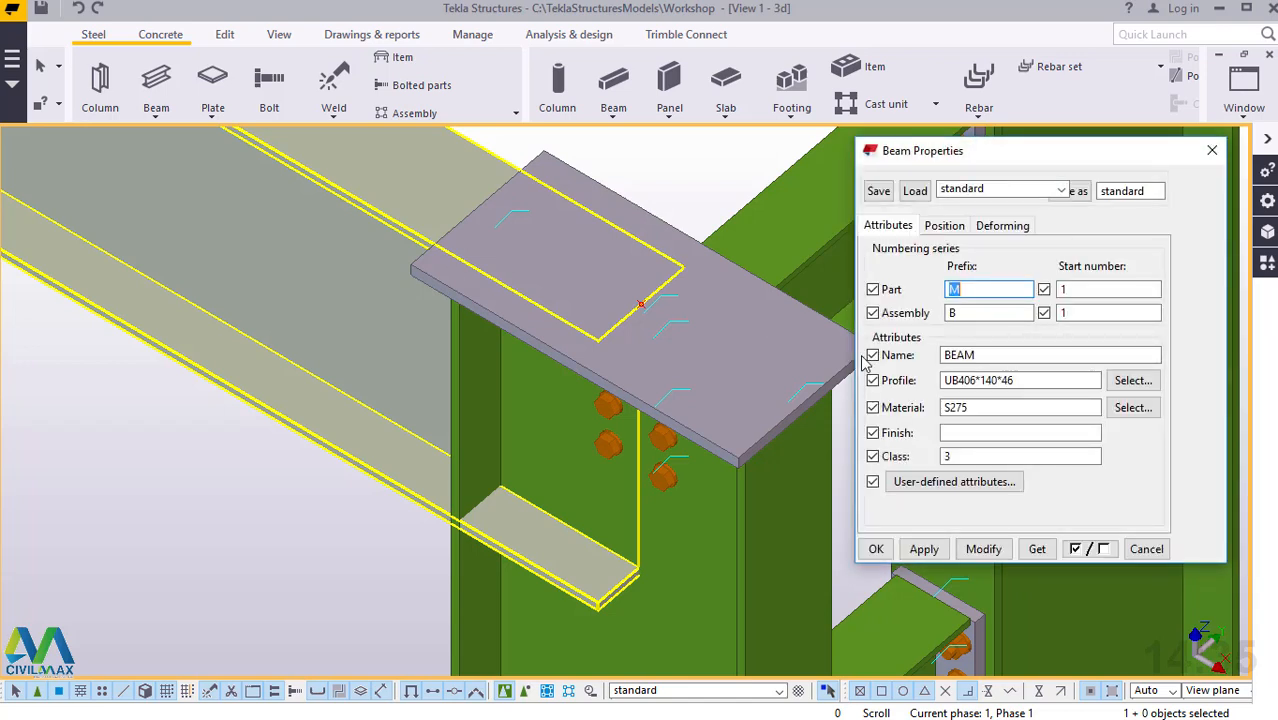
left_click(946, 228)
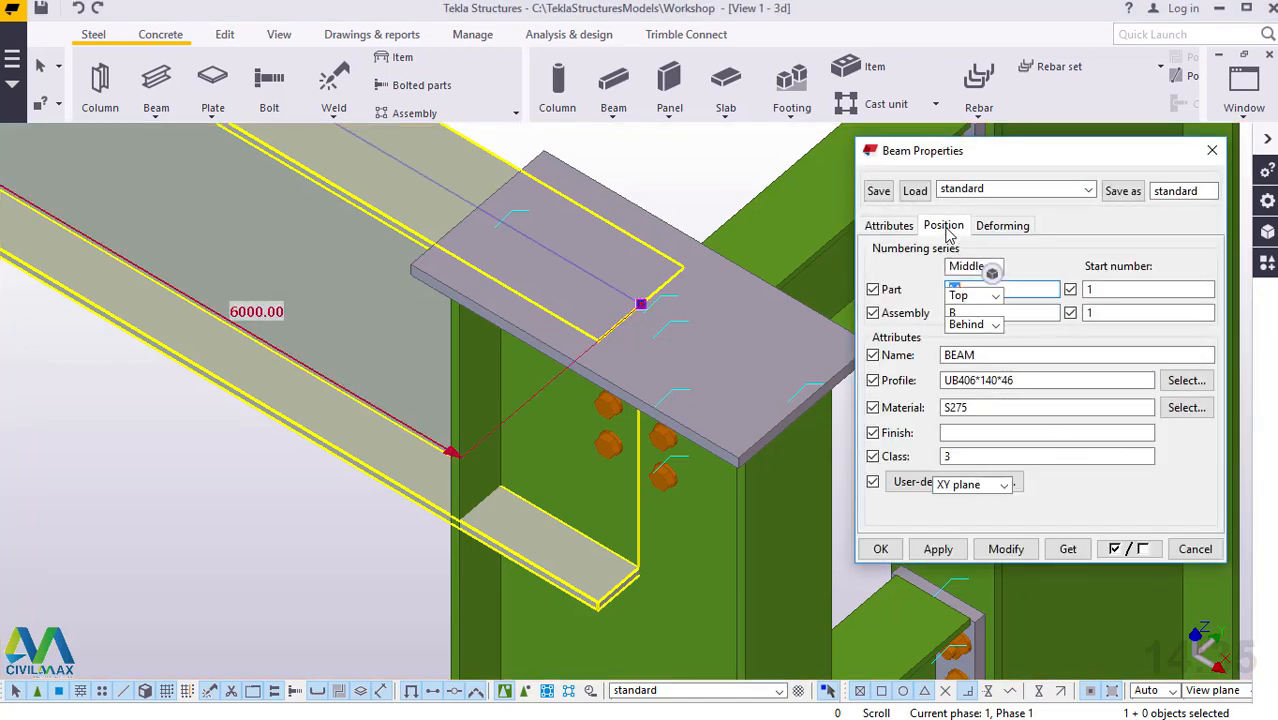
left_click(995, 326)
left_click(960, 360)
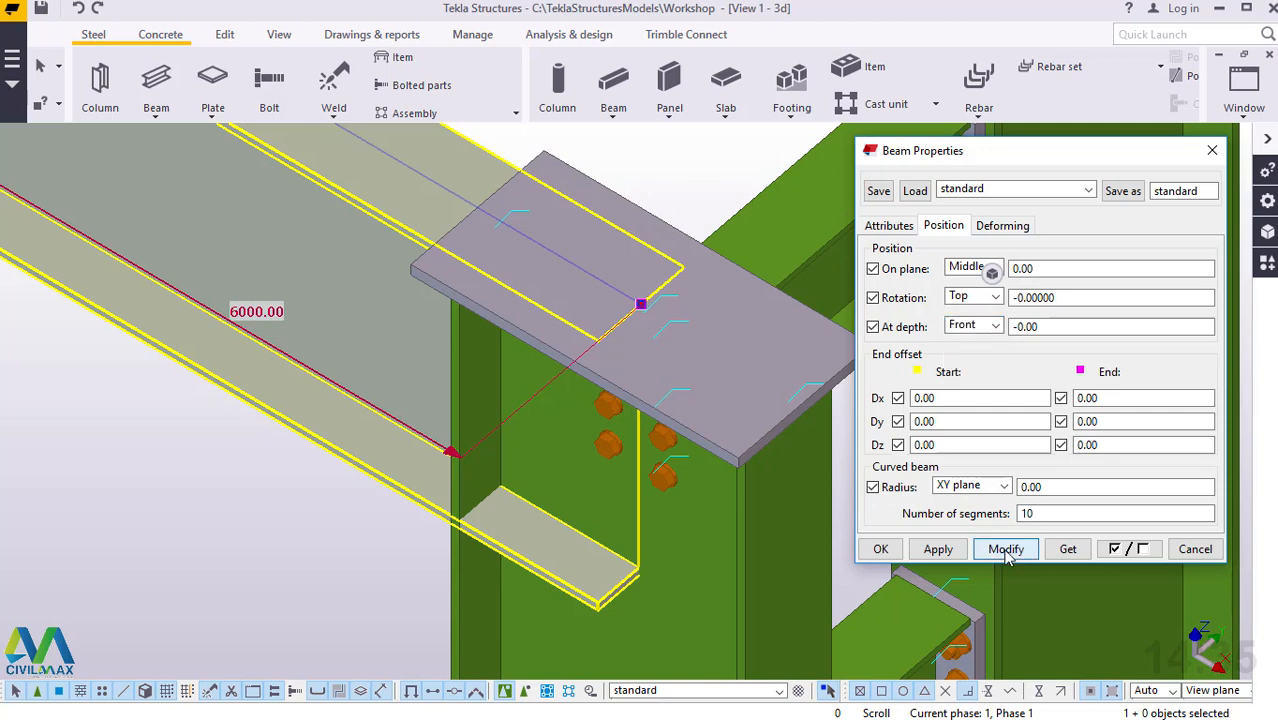
left_click(1006, 551)
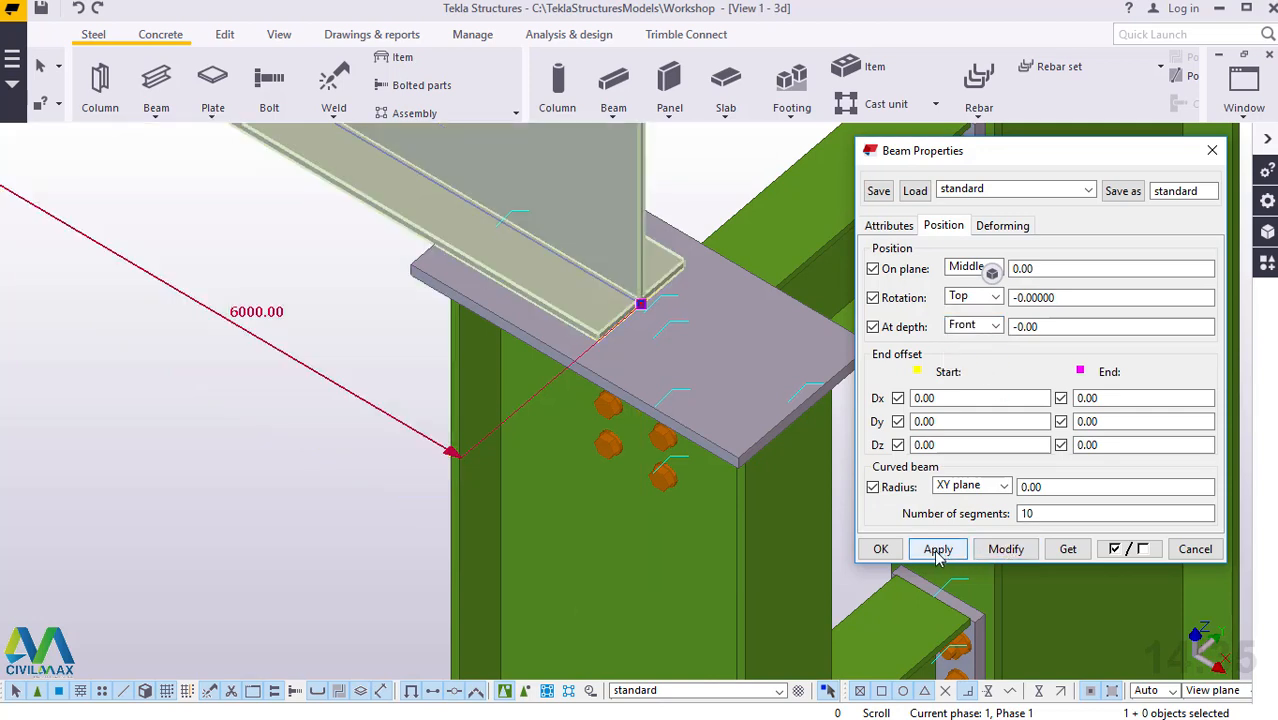
left_click(880, 550)
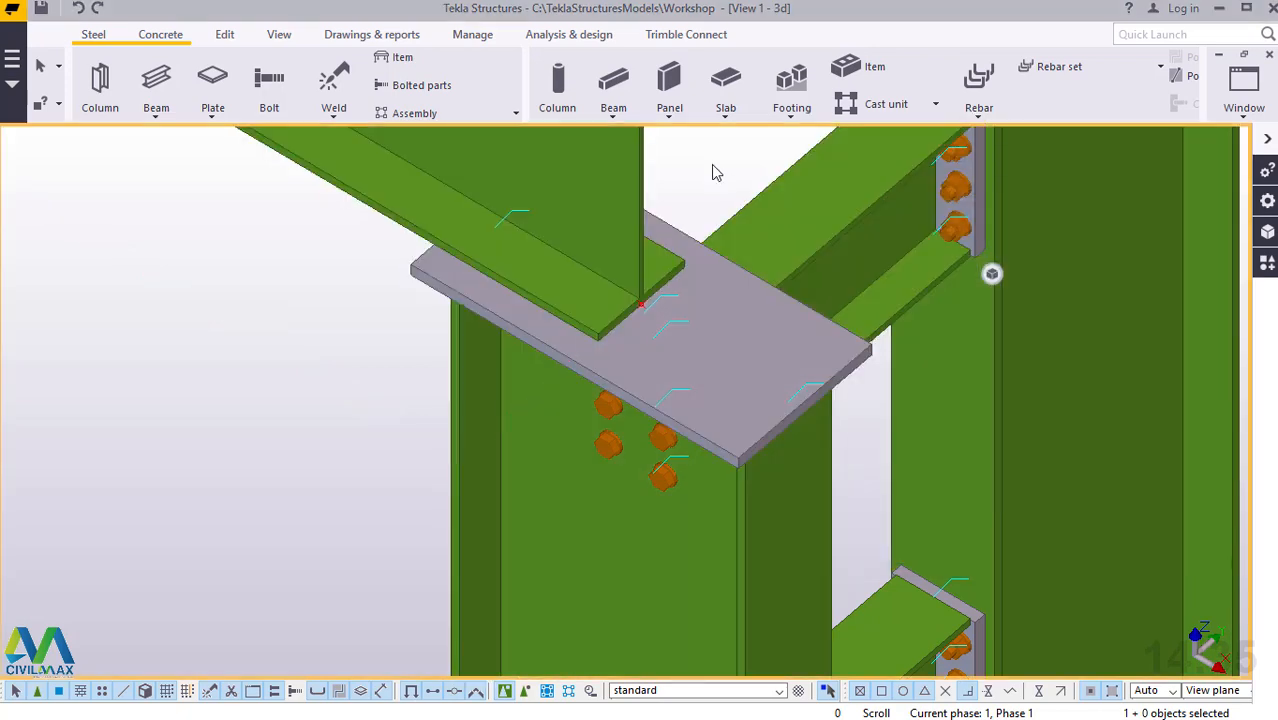
Step: Try to model a second 6000 mm beam on top of the first, between the end midpoints of its upper flange
scroll(780, 456, "down", 5)
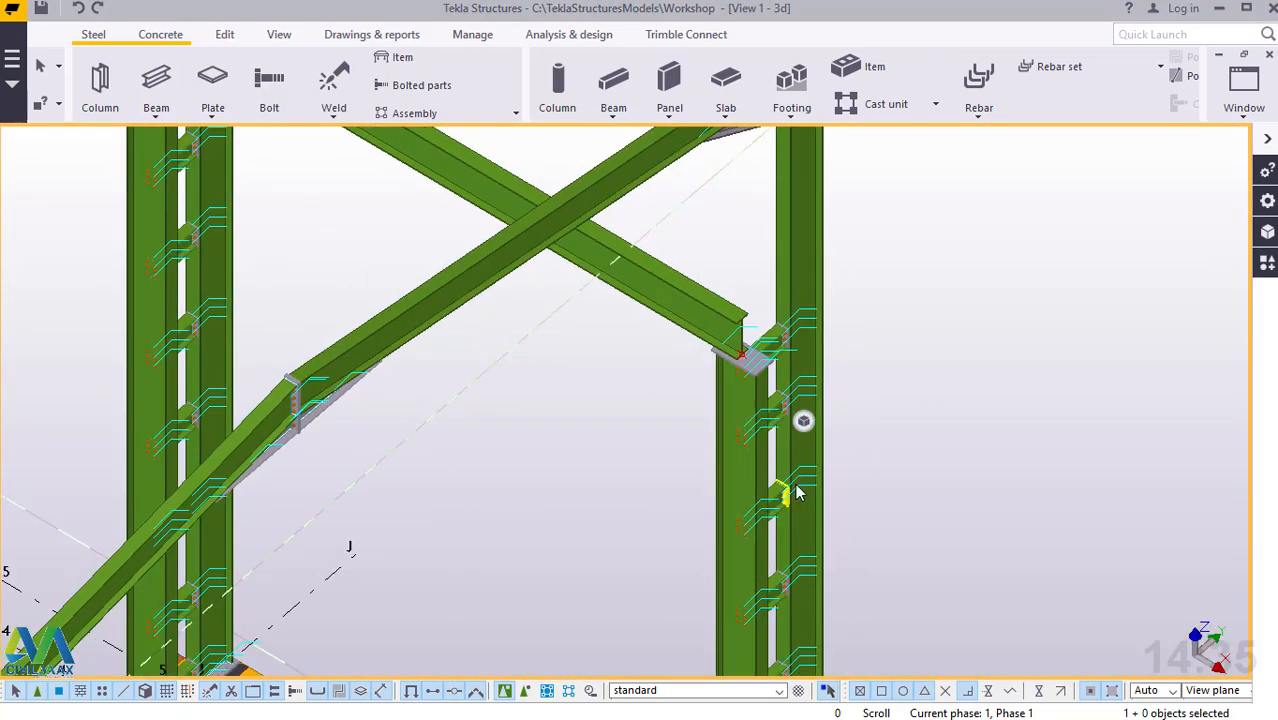
scroll(735, 310, "up", 2)
scroll(845, 516, "down", 5)
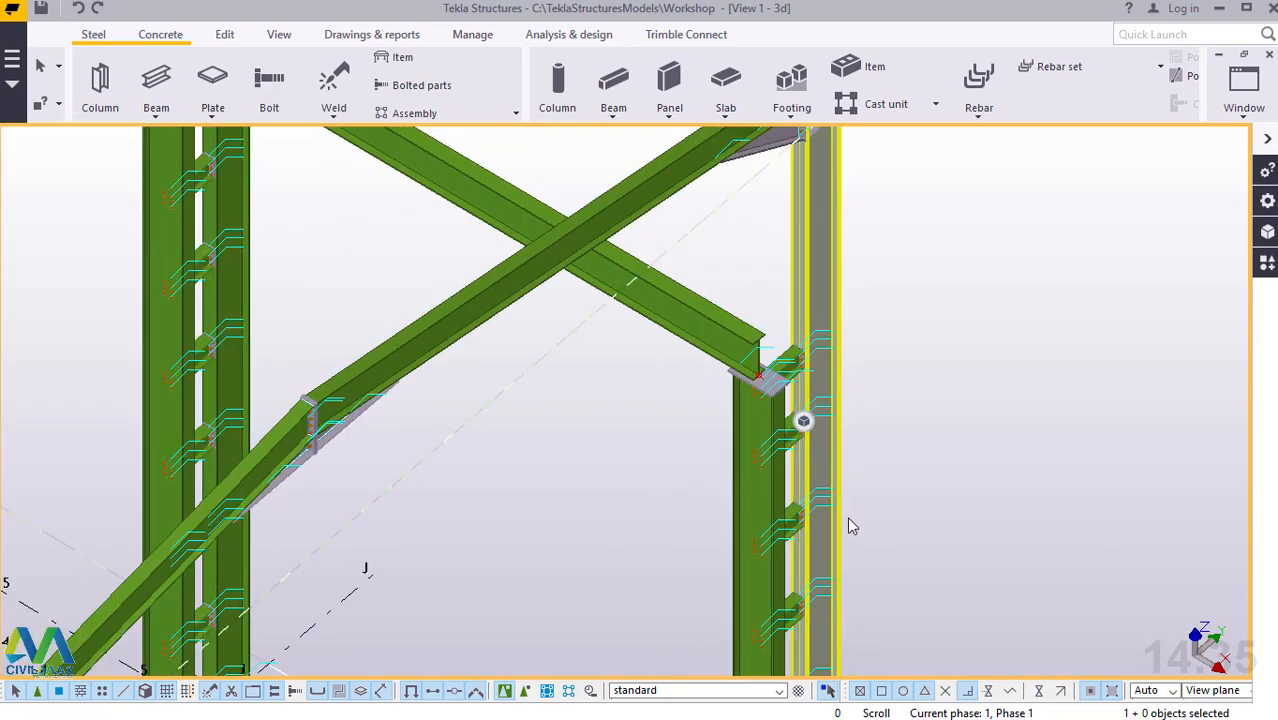
scroll(847, 527, "down", 2)
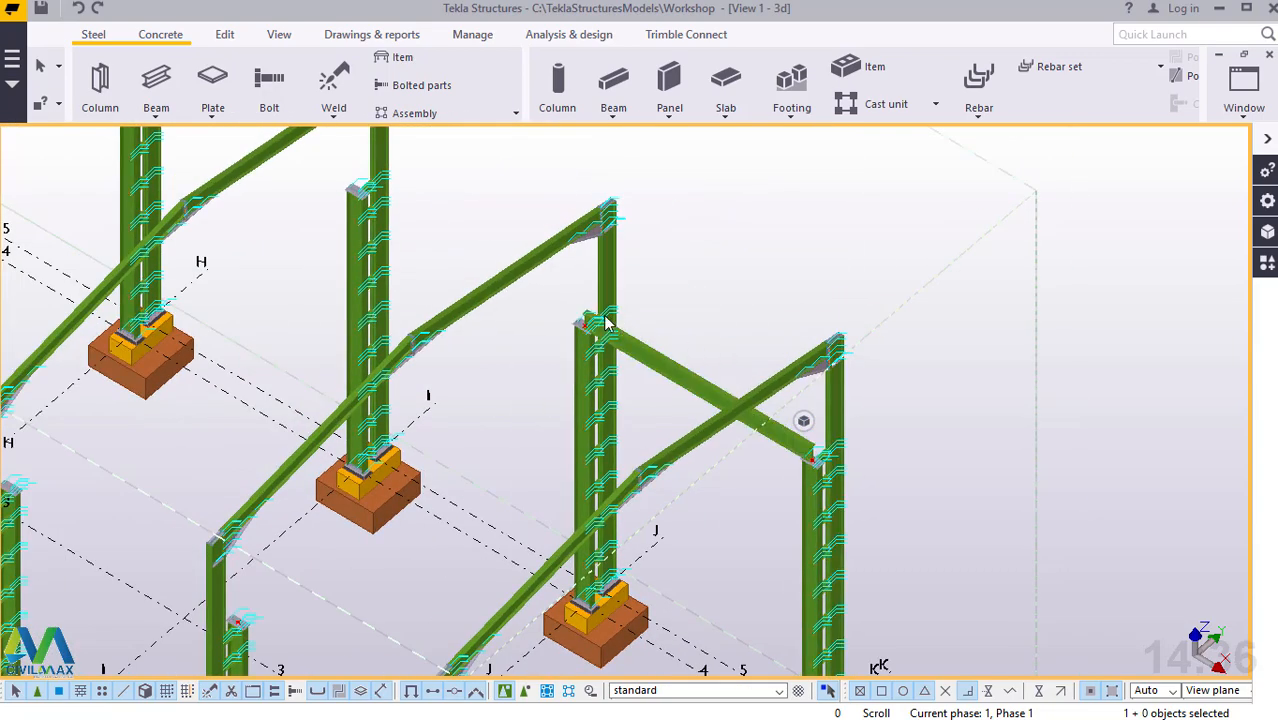
scroll(440, 310, "up", 5)
left_click(440, 308)
scroll(352, 223, "up", 3)
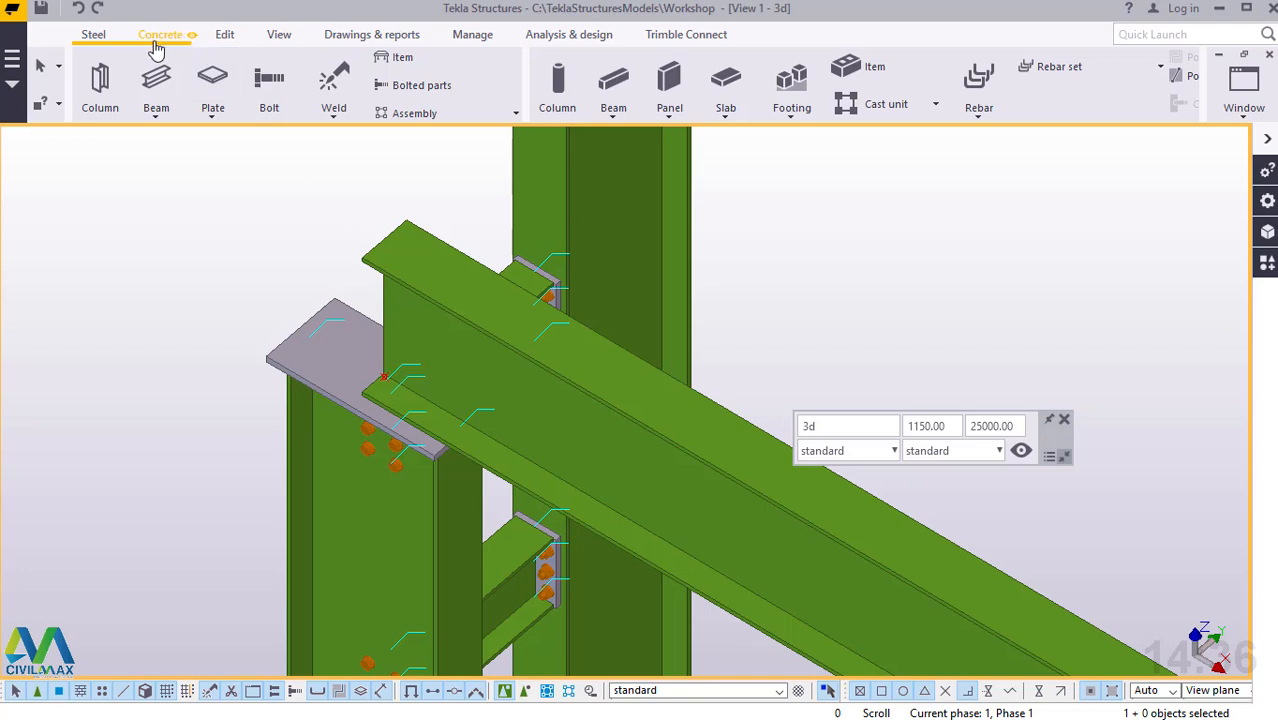
left_click(157, 115)
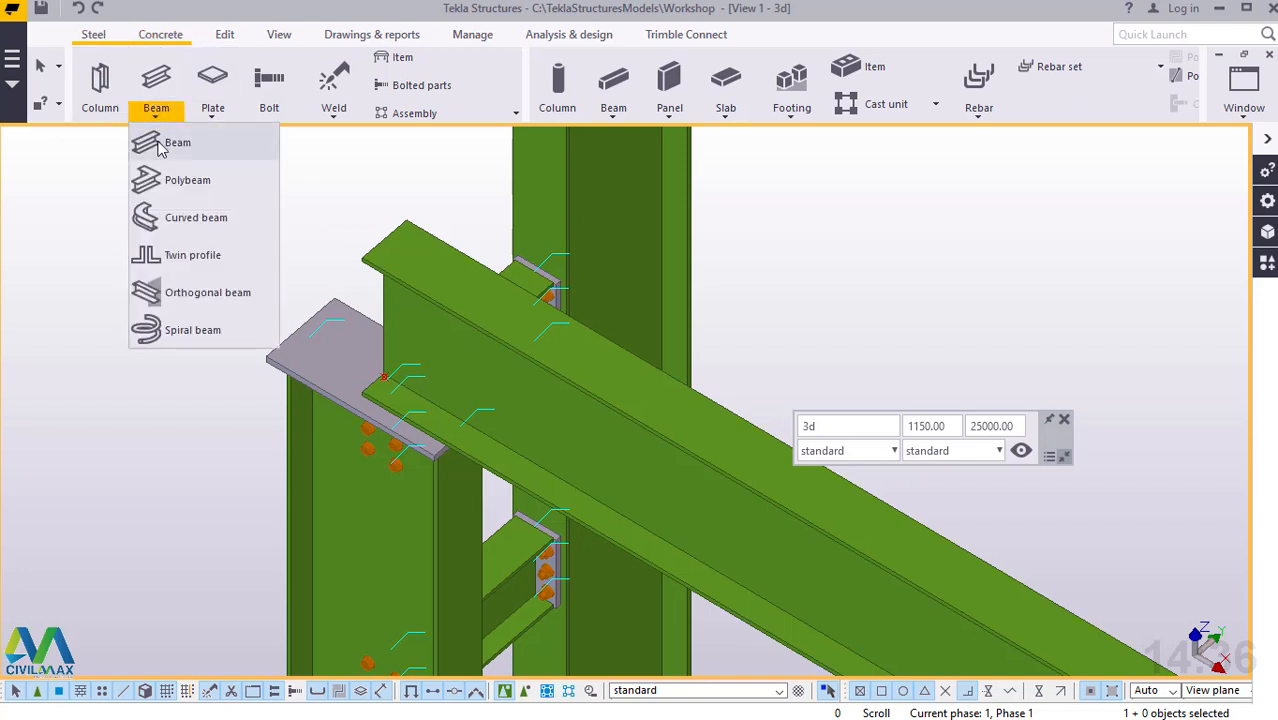
scroll(407, 232, "up", 2)
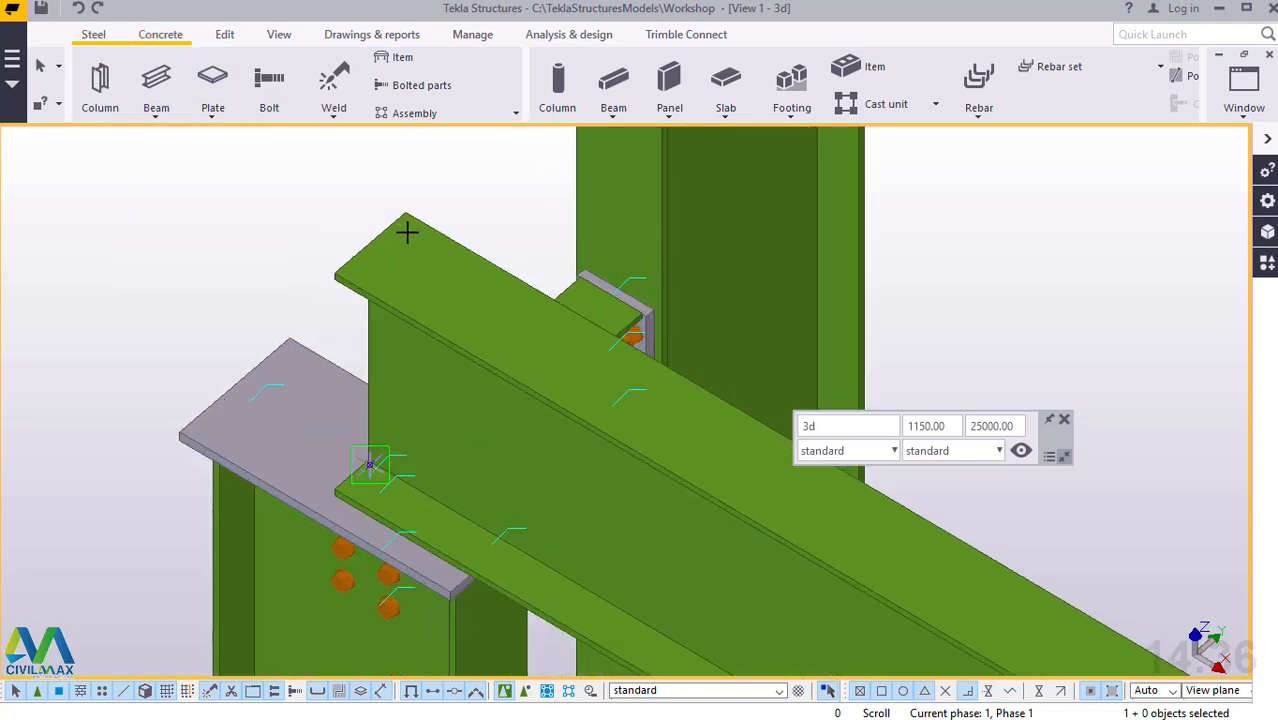
scroll(407, 232, "up", 2)
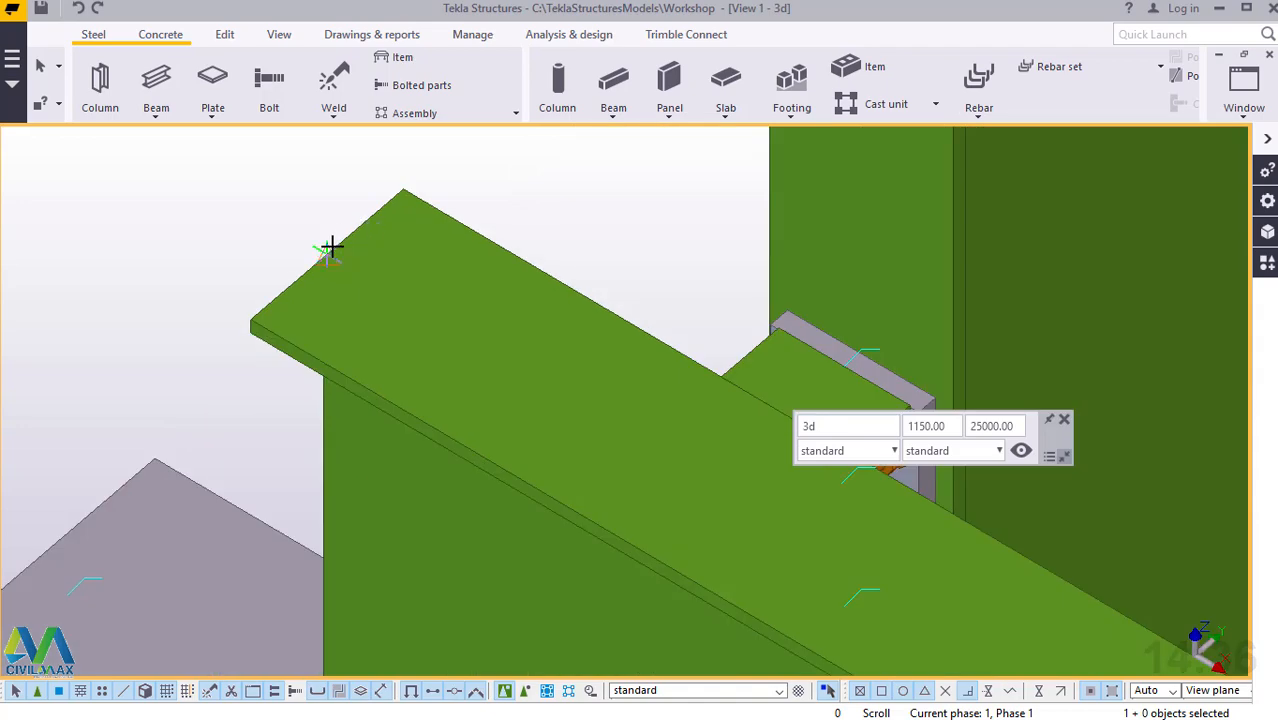
scroll(250, 252, "down", 3)
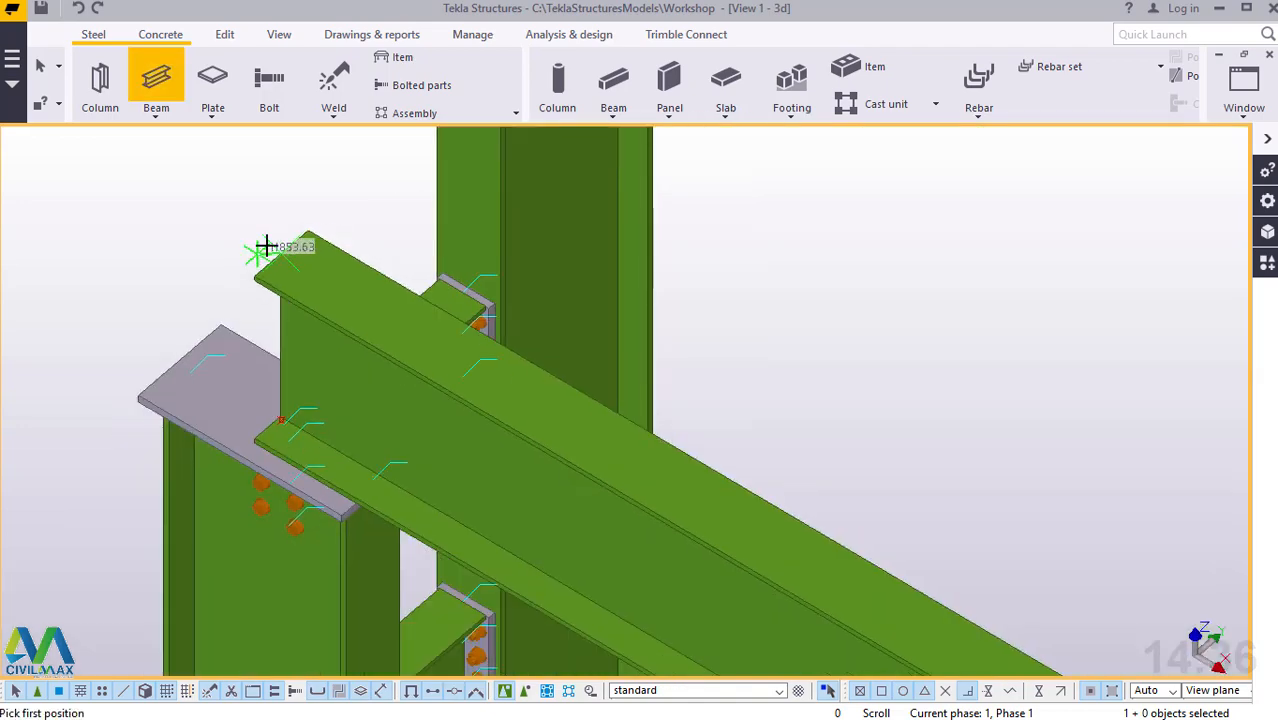
scroll(298, 238, "down", 3)
left_click(291, 244)
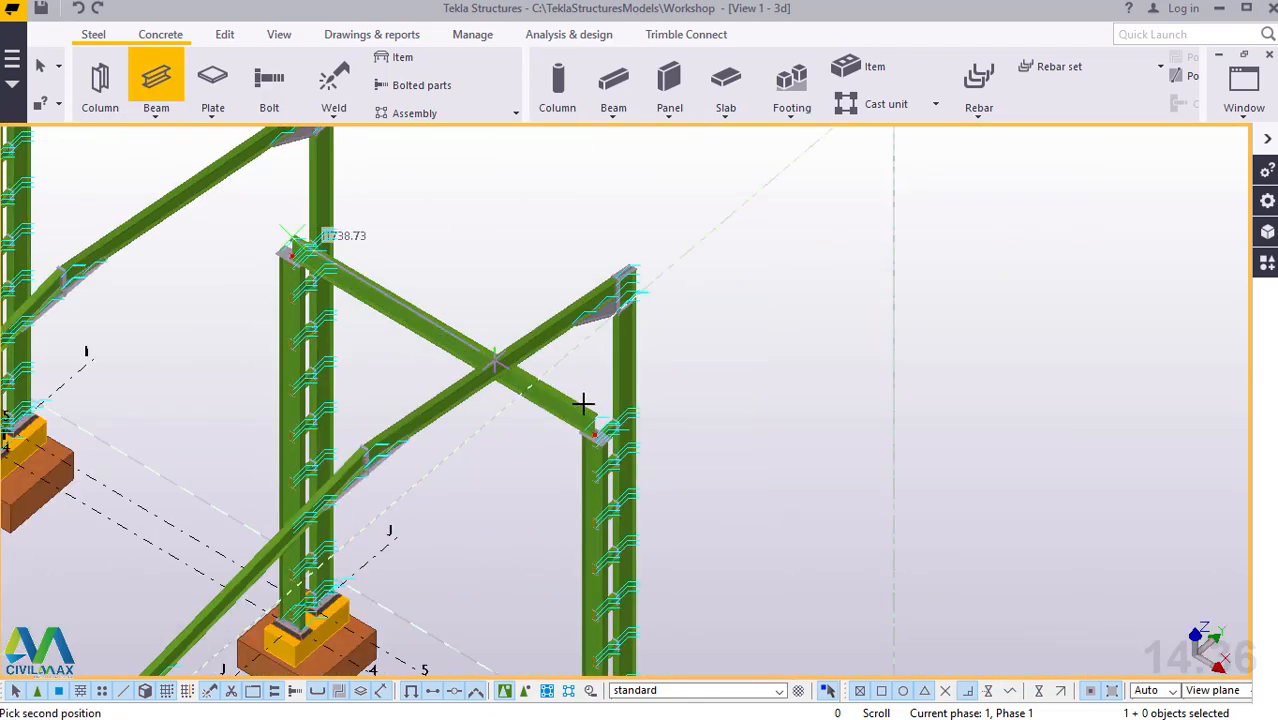
scroll(590, 418, "up", 5)
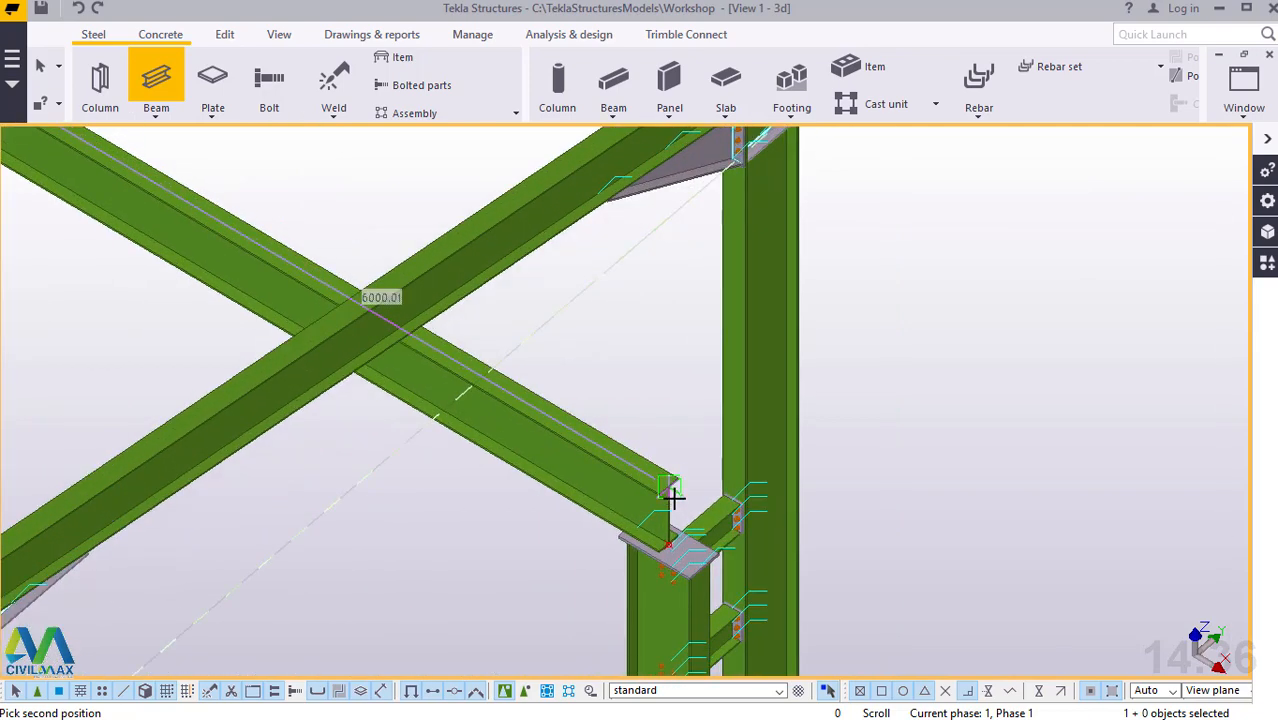
scroll(673, 491, "up", 2)
scroll(670, 488, "up", 2)
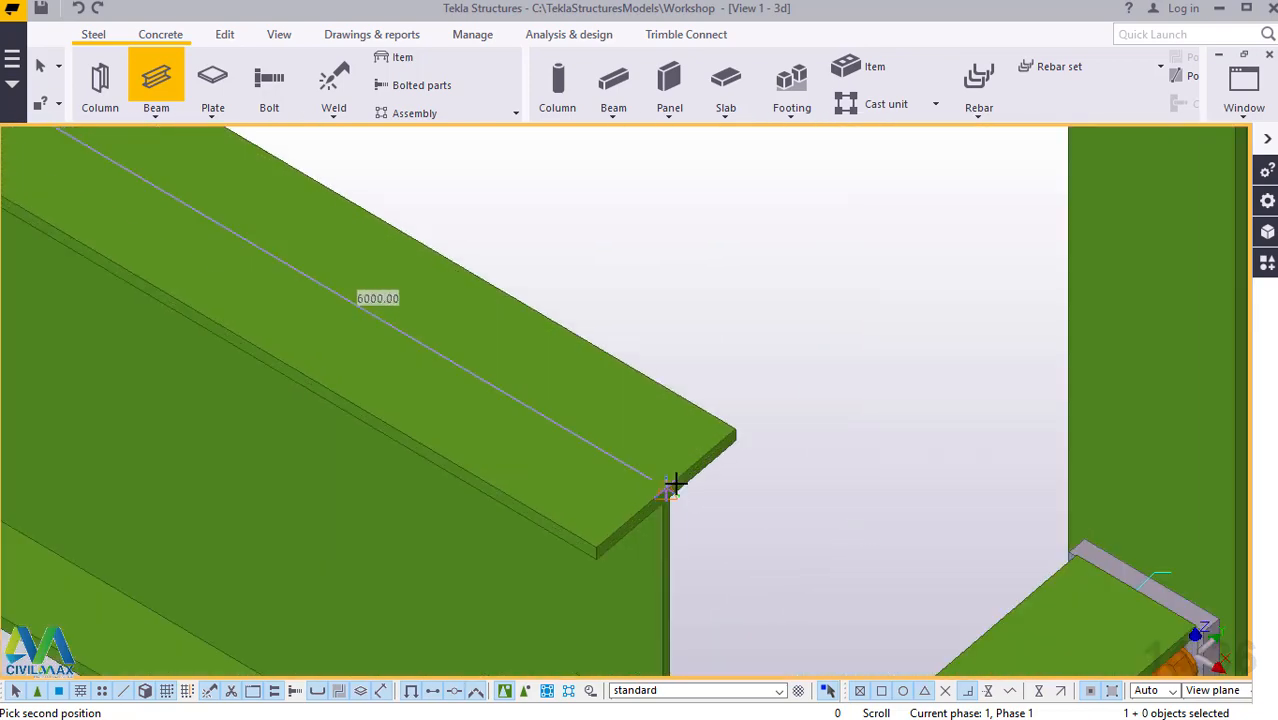
left_click(676, 487)
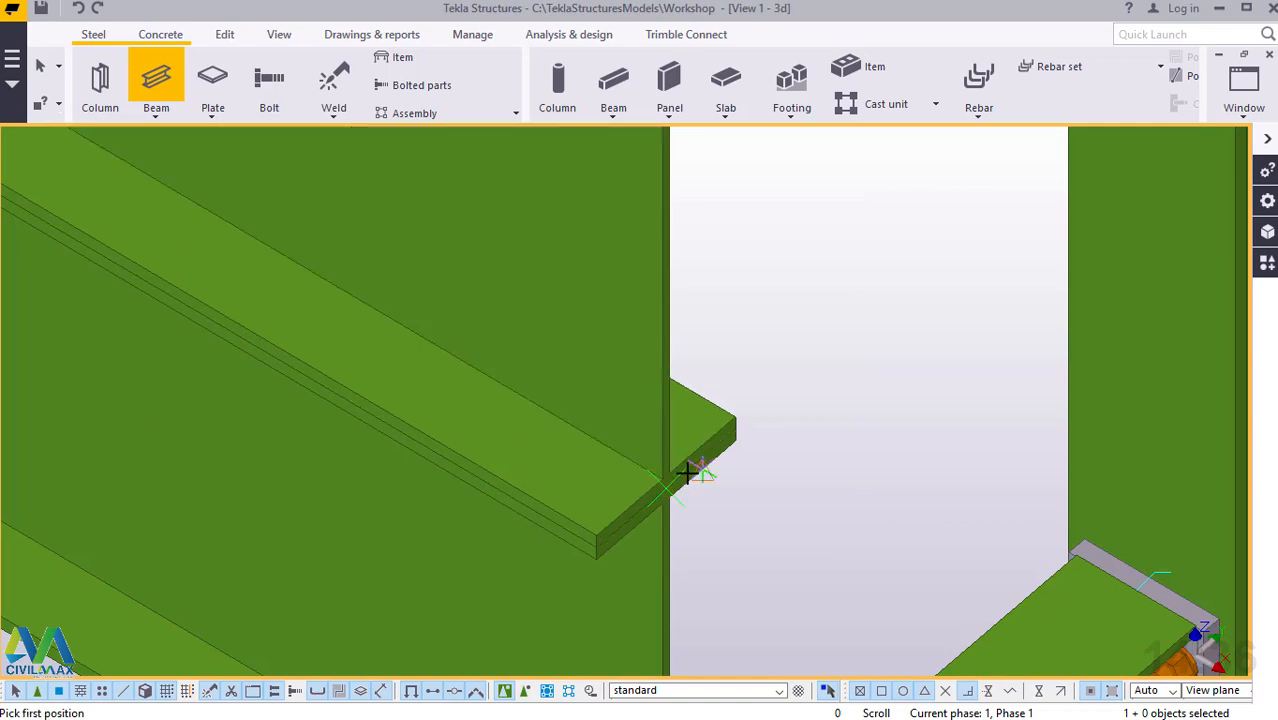
right_click(869, 243)
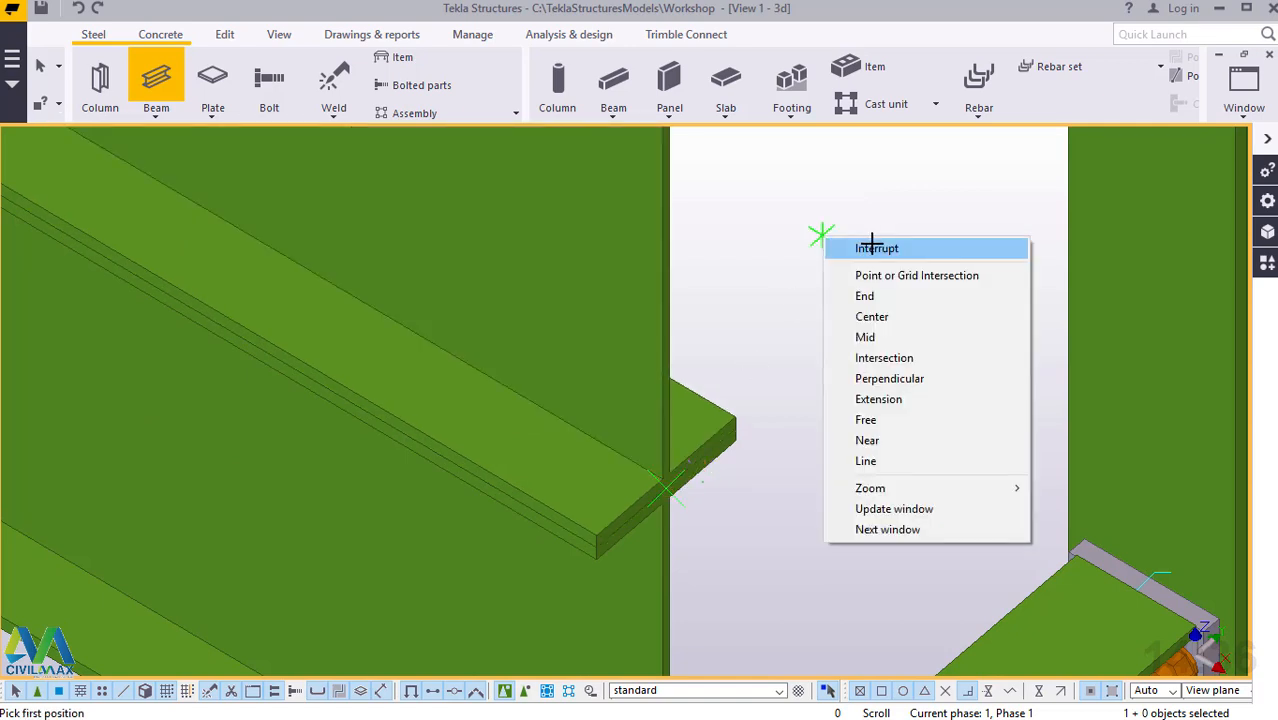
left_click(871, 248)
Step: Open the profile selection for the upper stacked beam
scroll(665, 400, "down", 4)
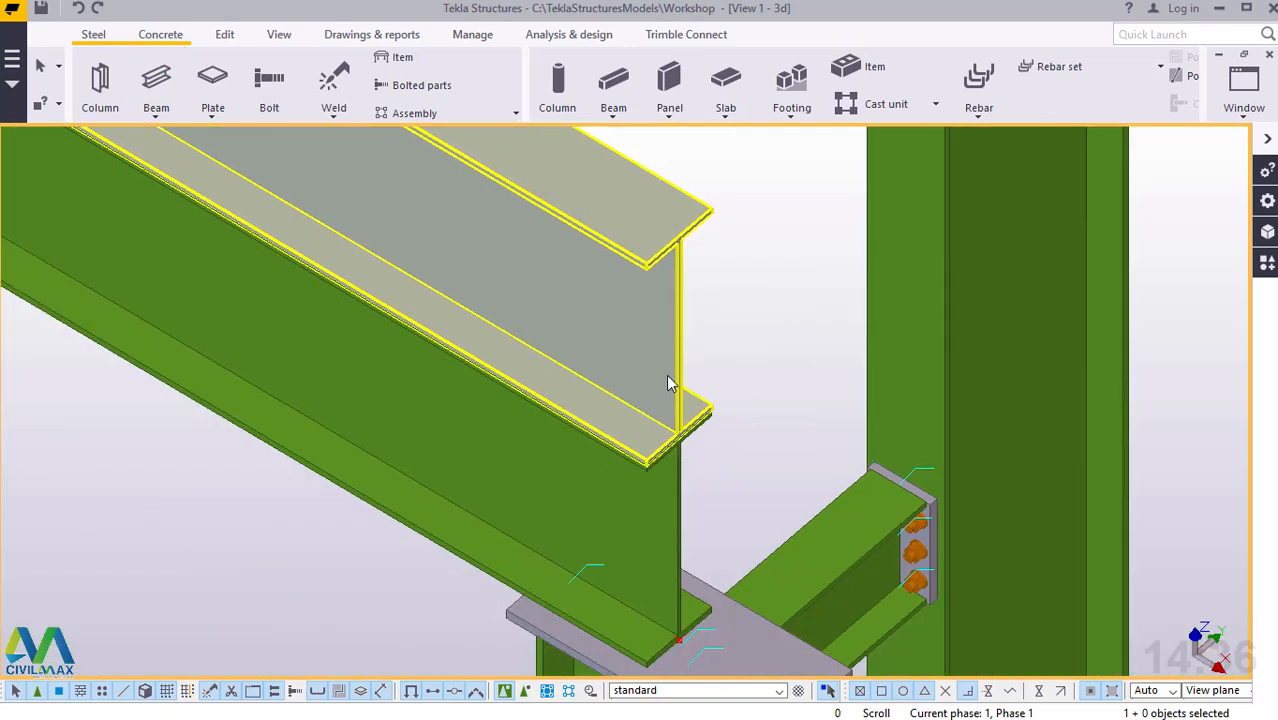
scroll(669, 383, "down", 2)
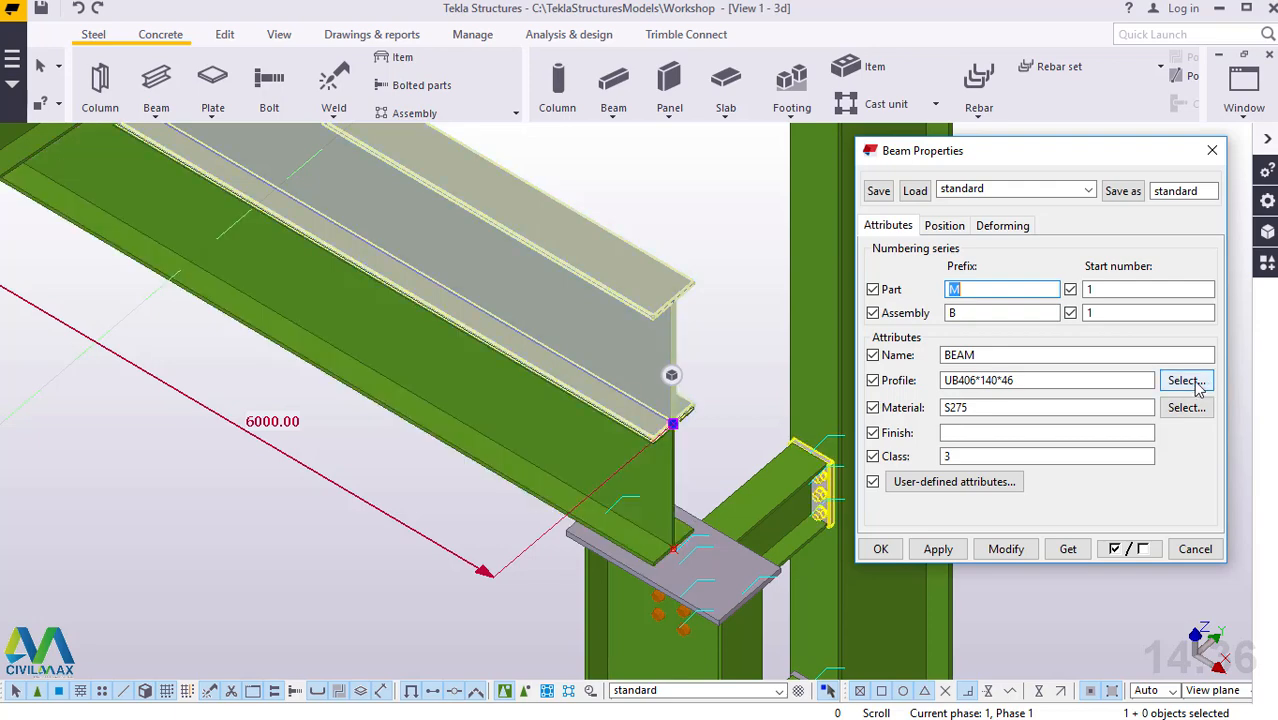
left_click(1186, 381)
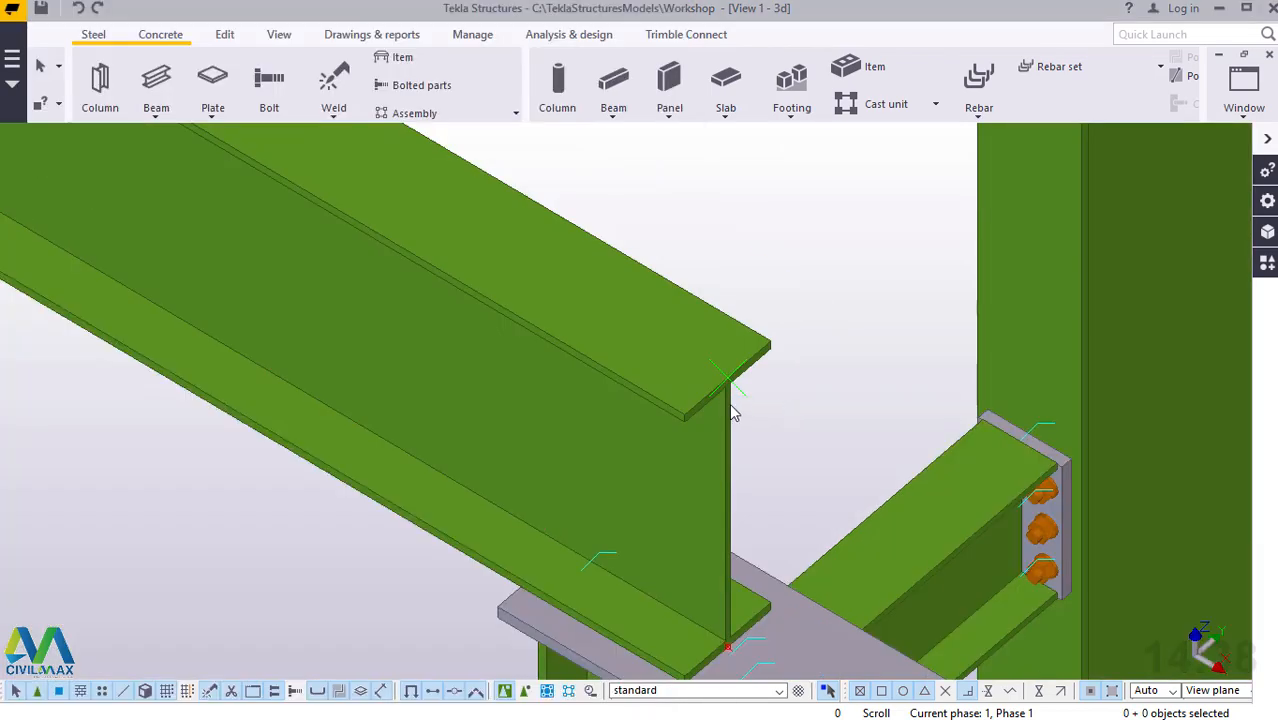
Step: Change the profile of the beam seated on the cap plates to UB356*127*33 and modify the beam
double_click(703, 385)
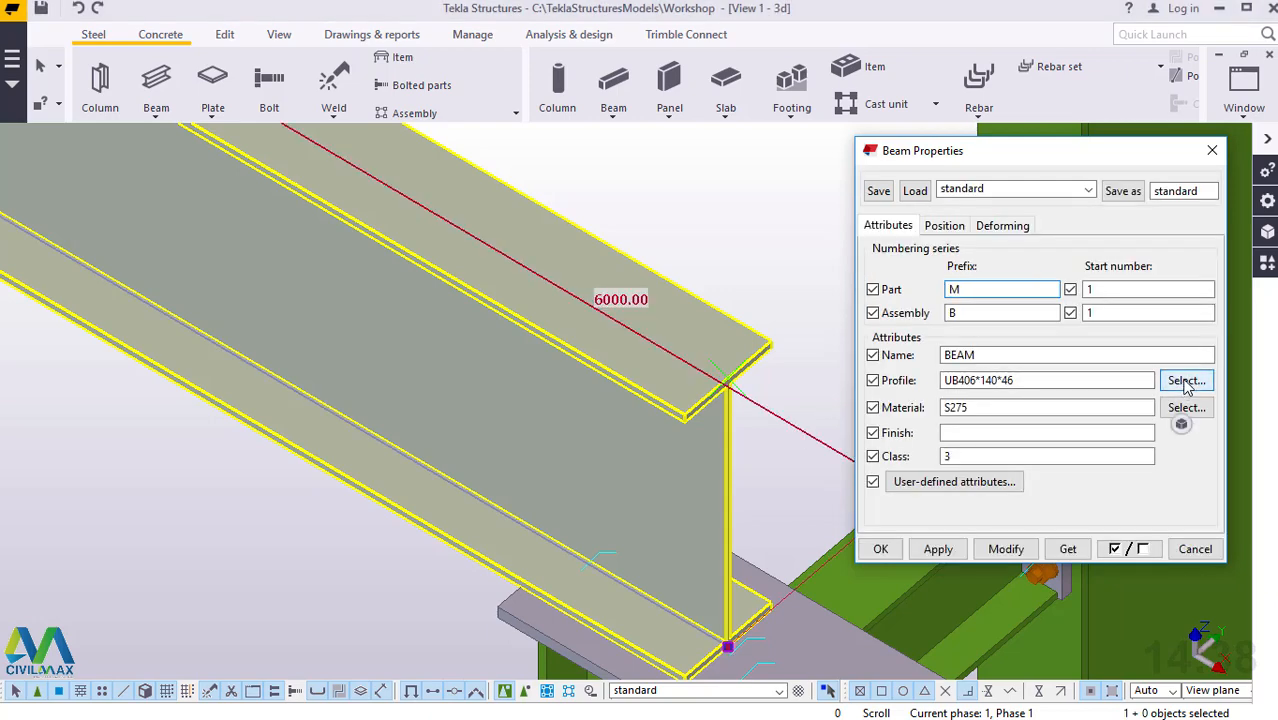
left_click(1186, 381)
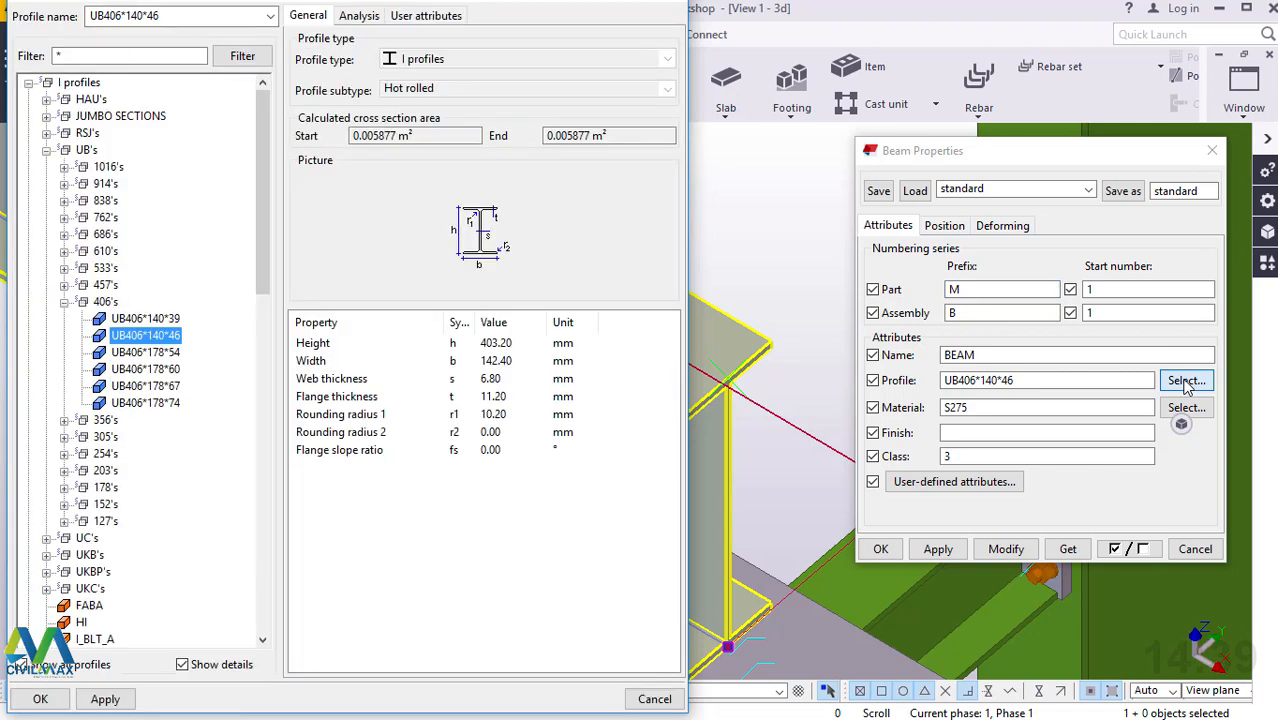
left_click(65, 420)
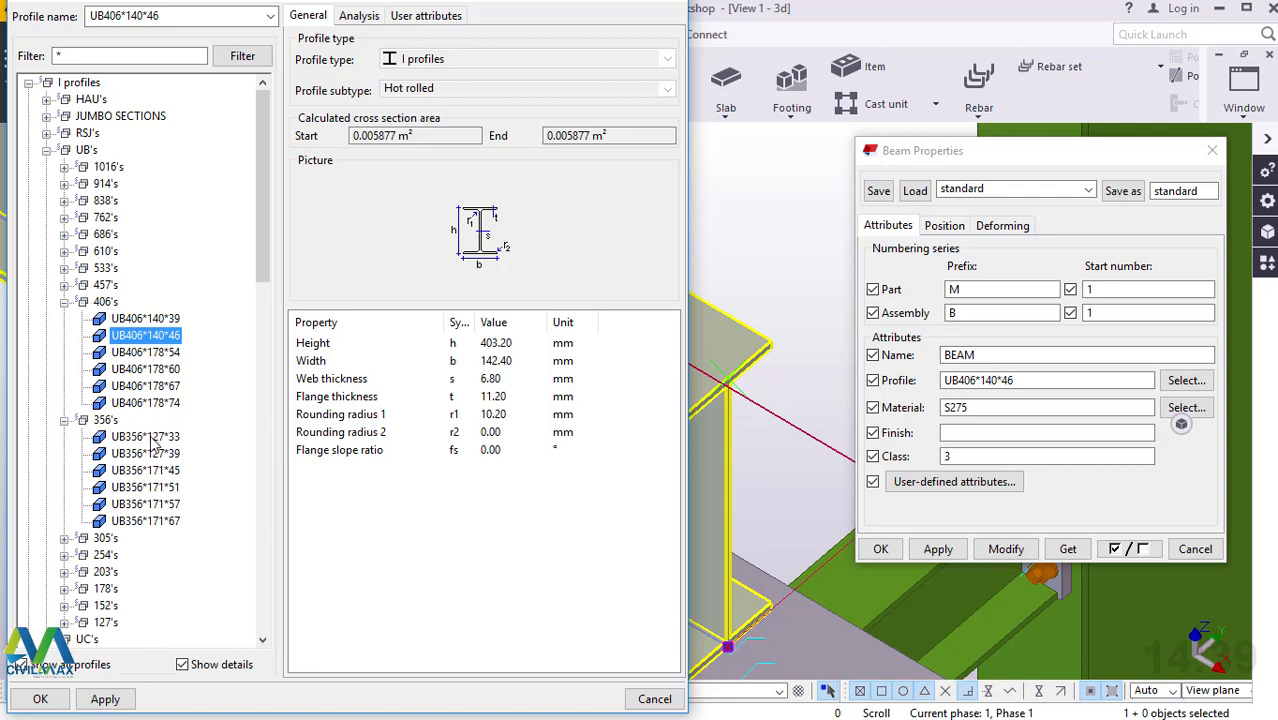
left_click(152, 440)
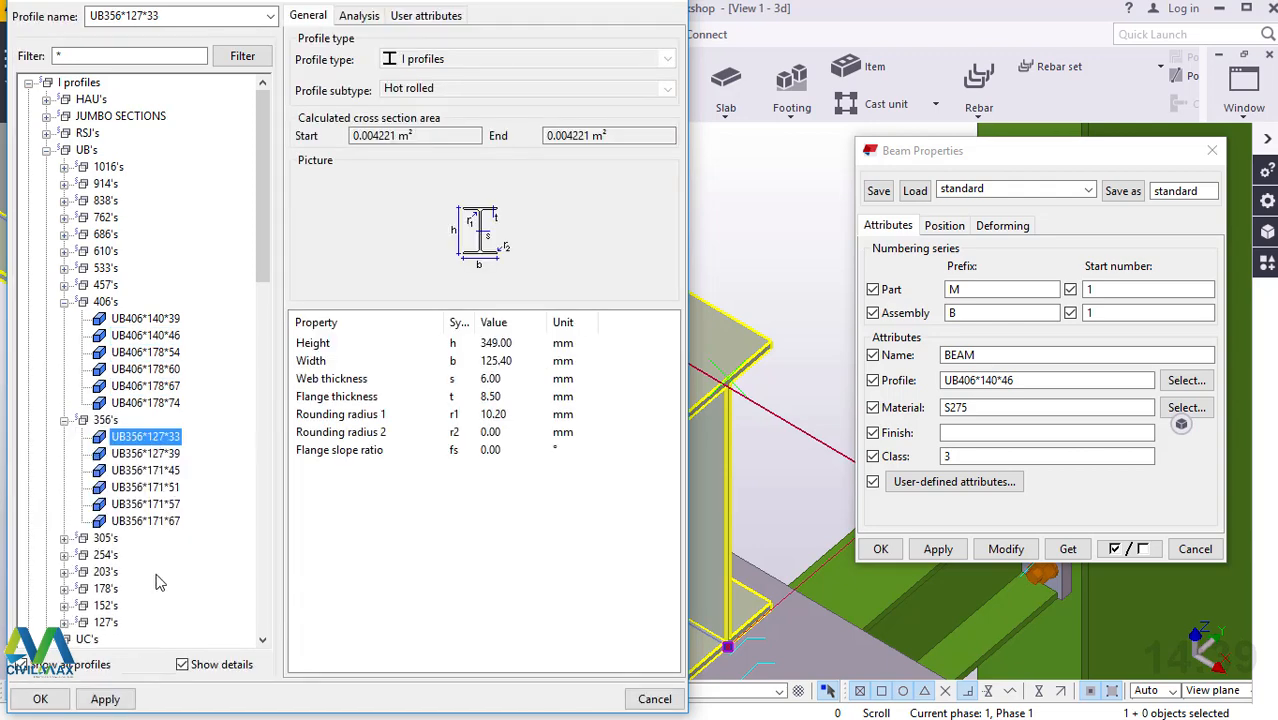
left_click(106, 700)
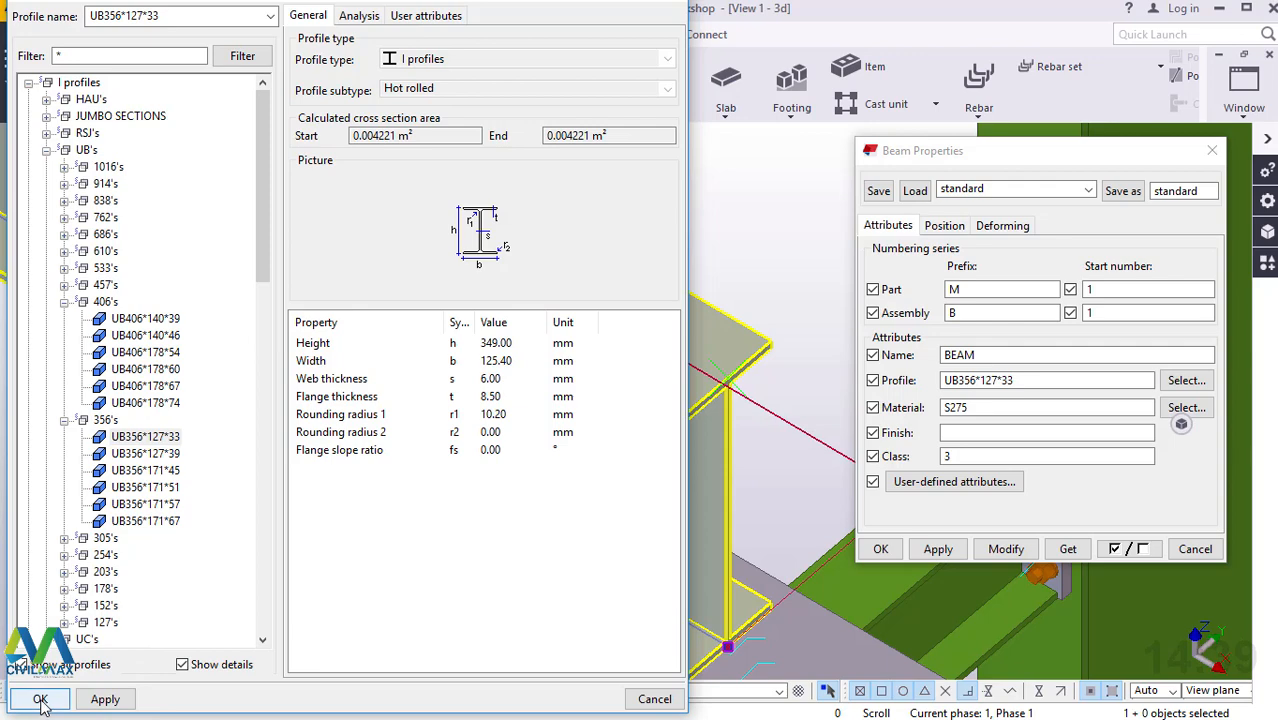
left_click(52, 700)
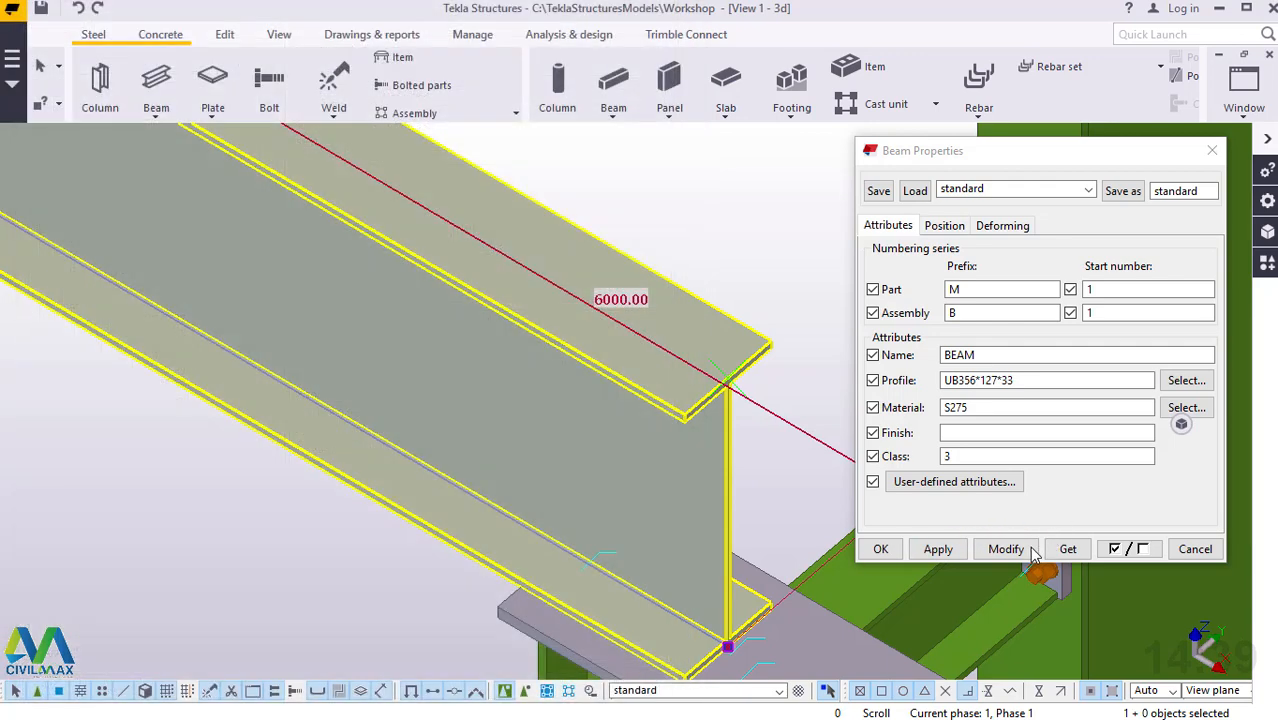
left_click(1006, 549)
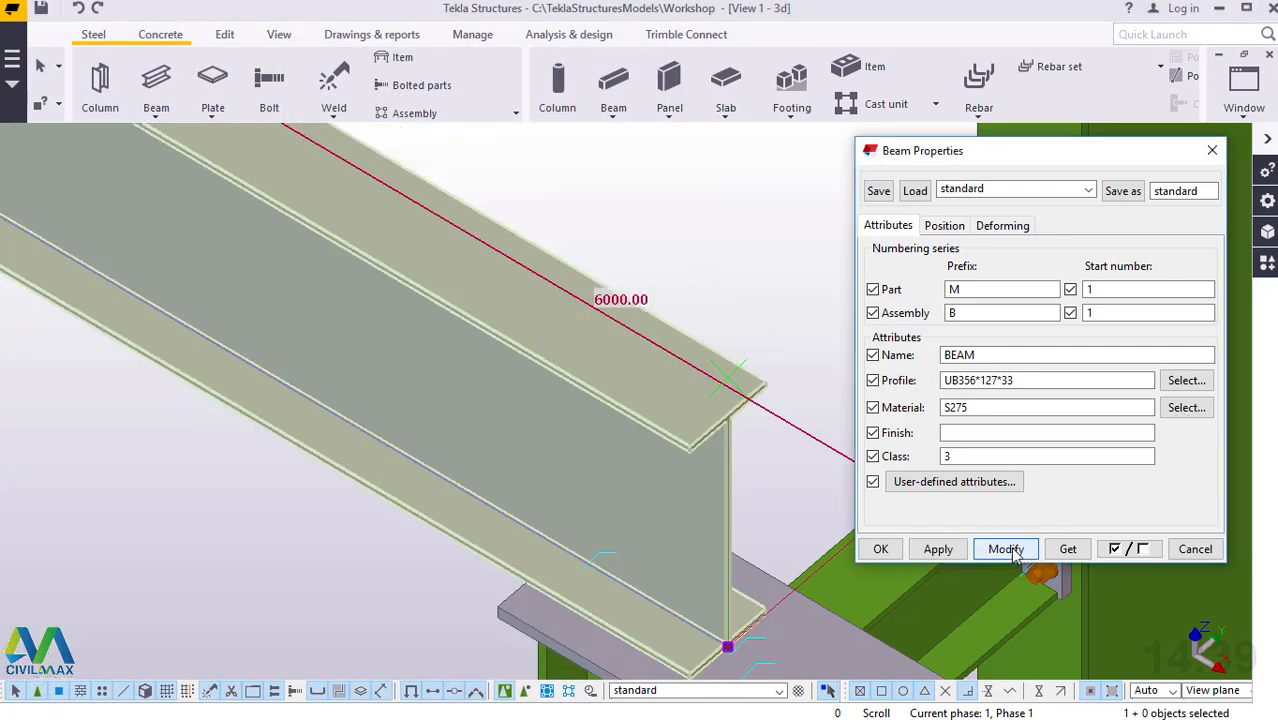
left_click(878, 549)
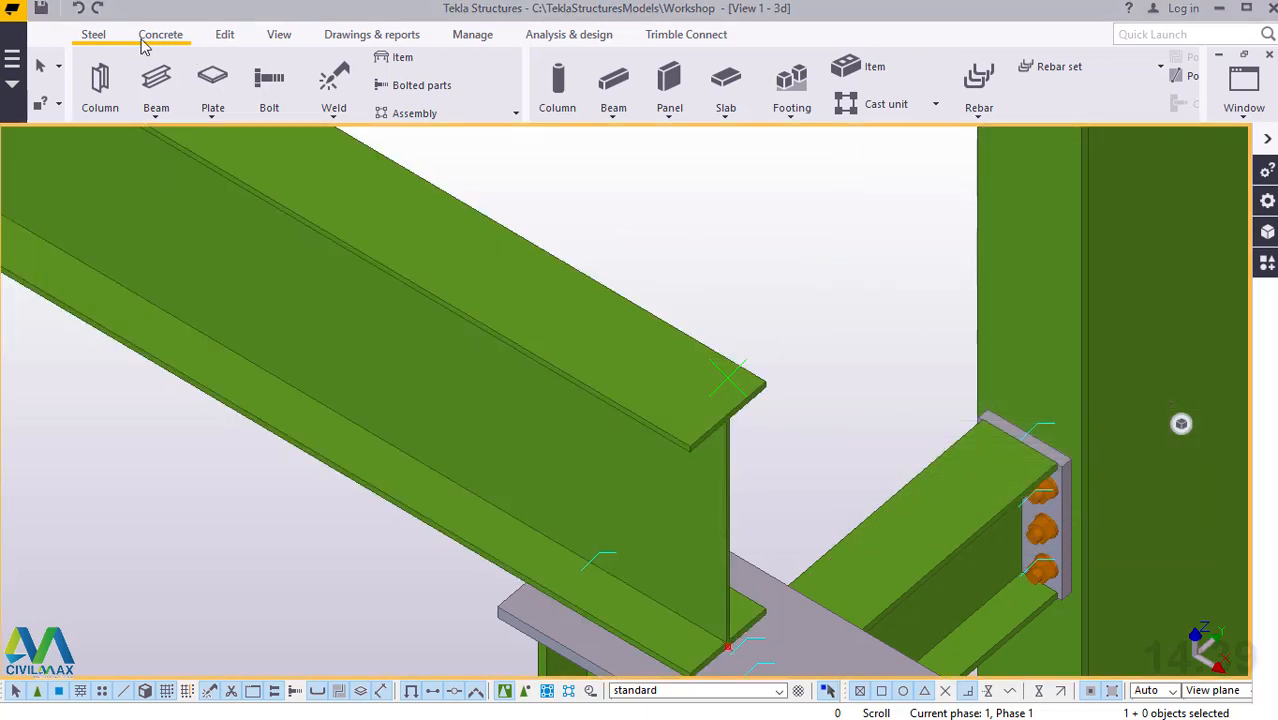
Step: Model a second 6000 mm beam on top of the first, between the end midpoints of its upper flange
left_click(155, 110)
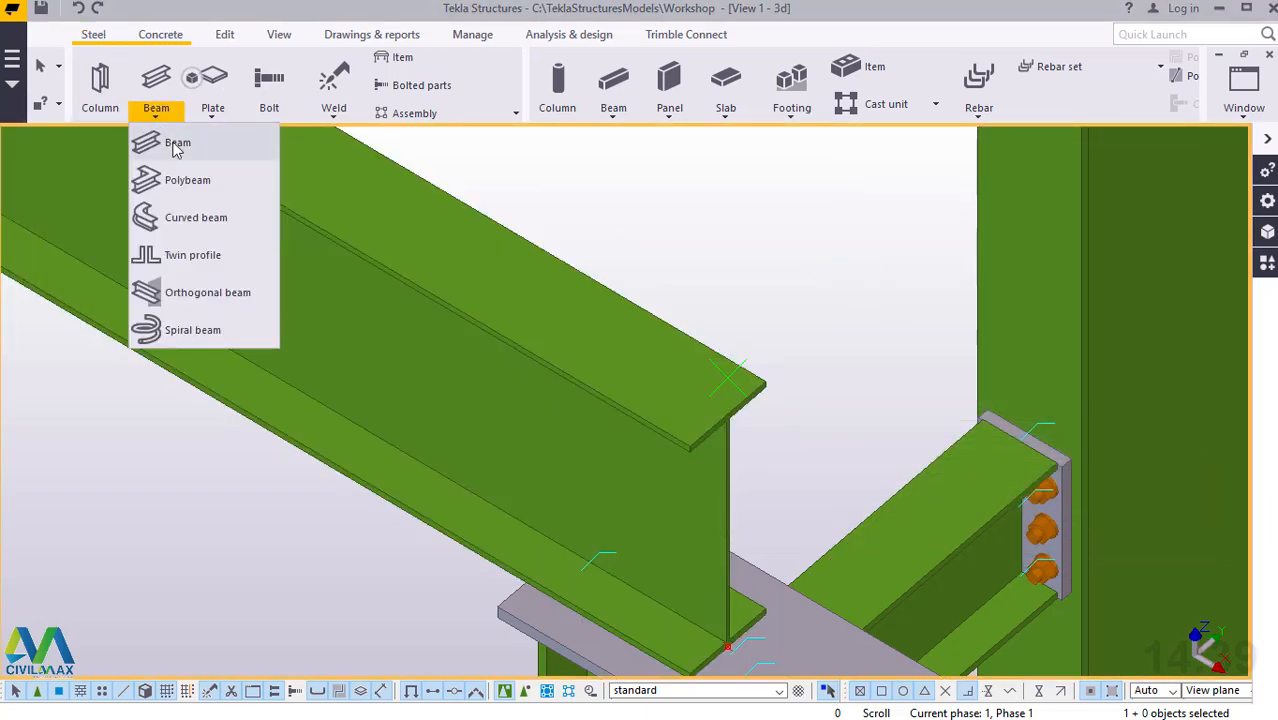
left_click(174, 142)
scroll(728, 420, "up", 1)
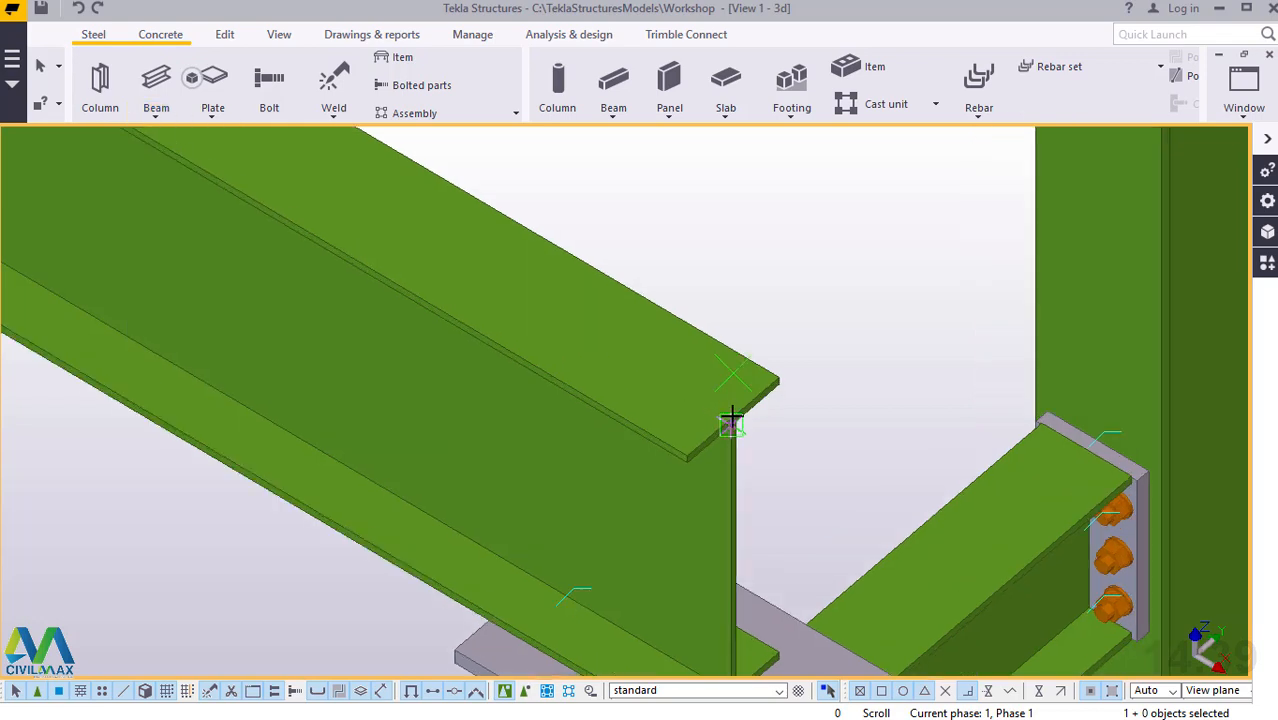
scroll(731, 420, "up", 3)
scroll(742, 419, "up", 1)
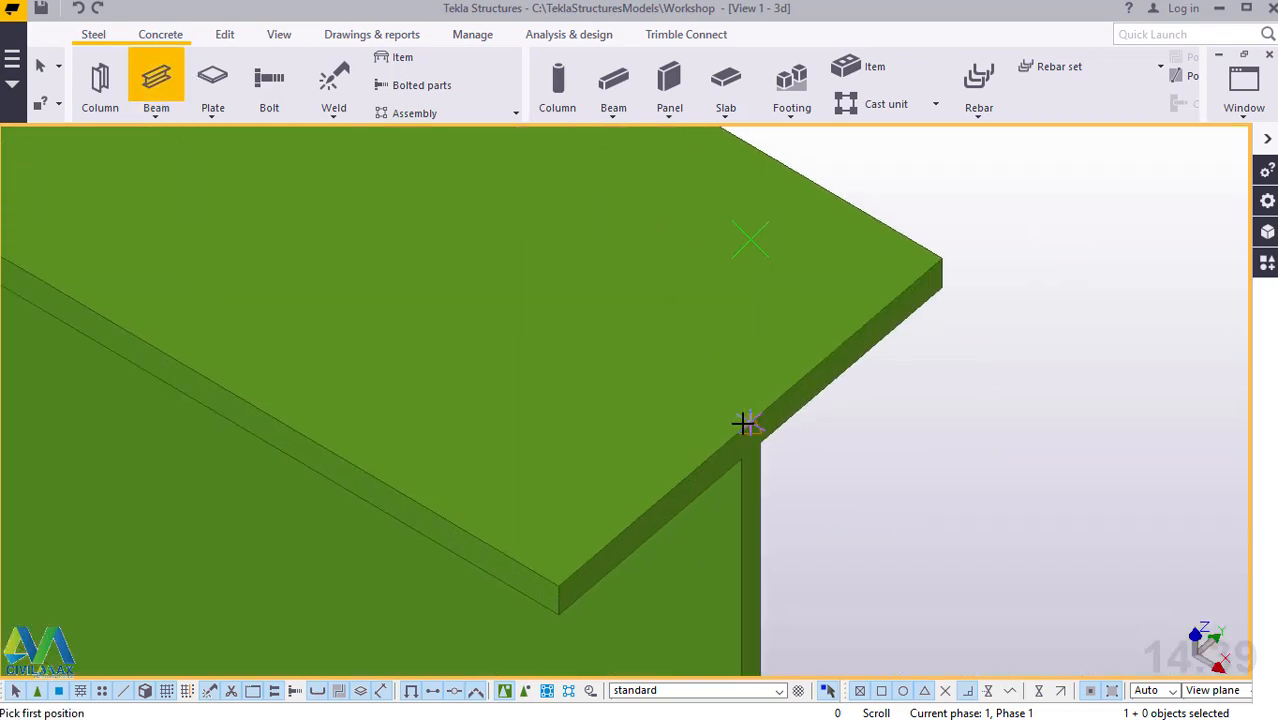
left_click(746, 423)
scroll(876, 442, "down", 3)
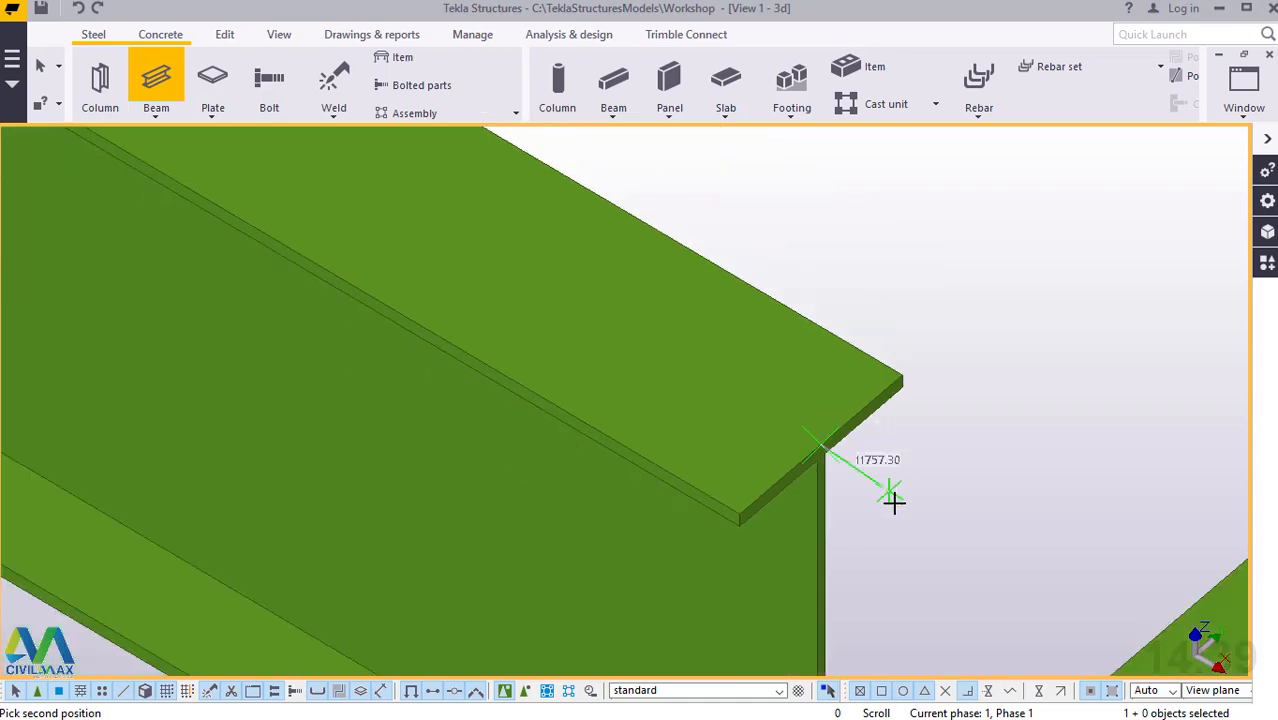
scroll(890, 516, "down", 4)
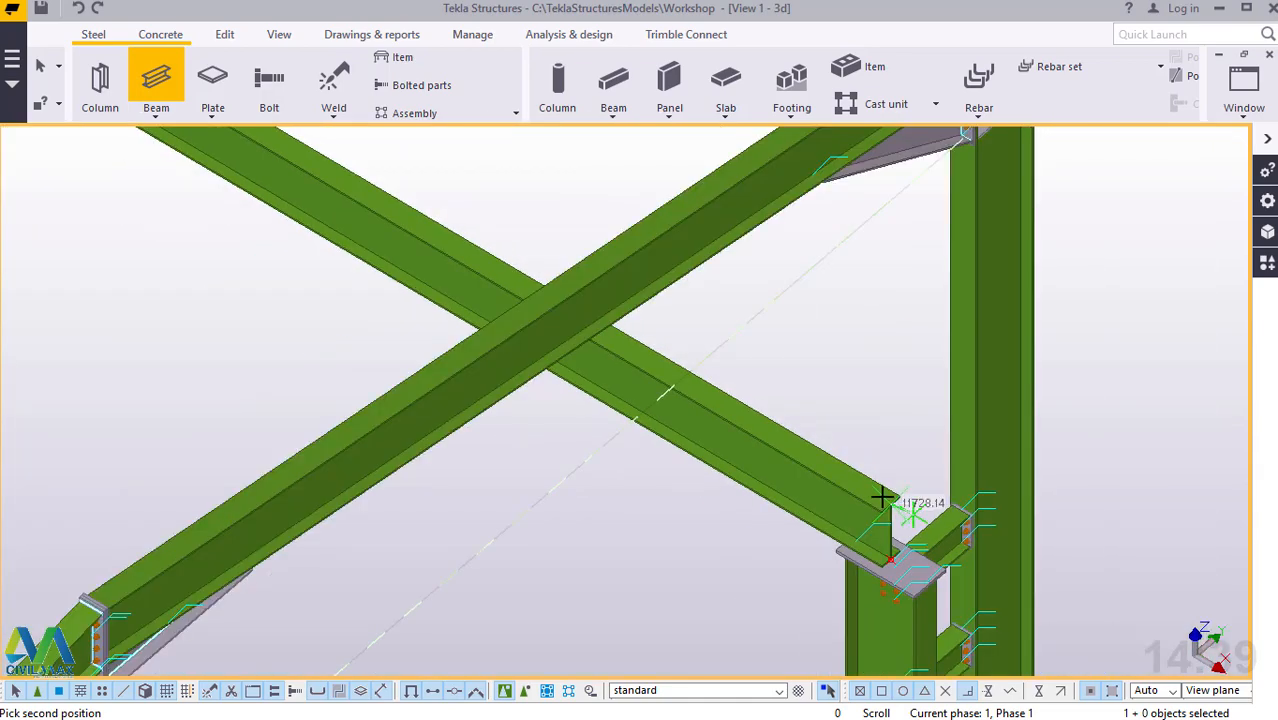
scroll(872, 490, "down", 4)
scroll(685, 372, "up", 4)
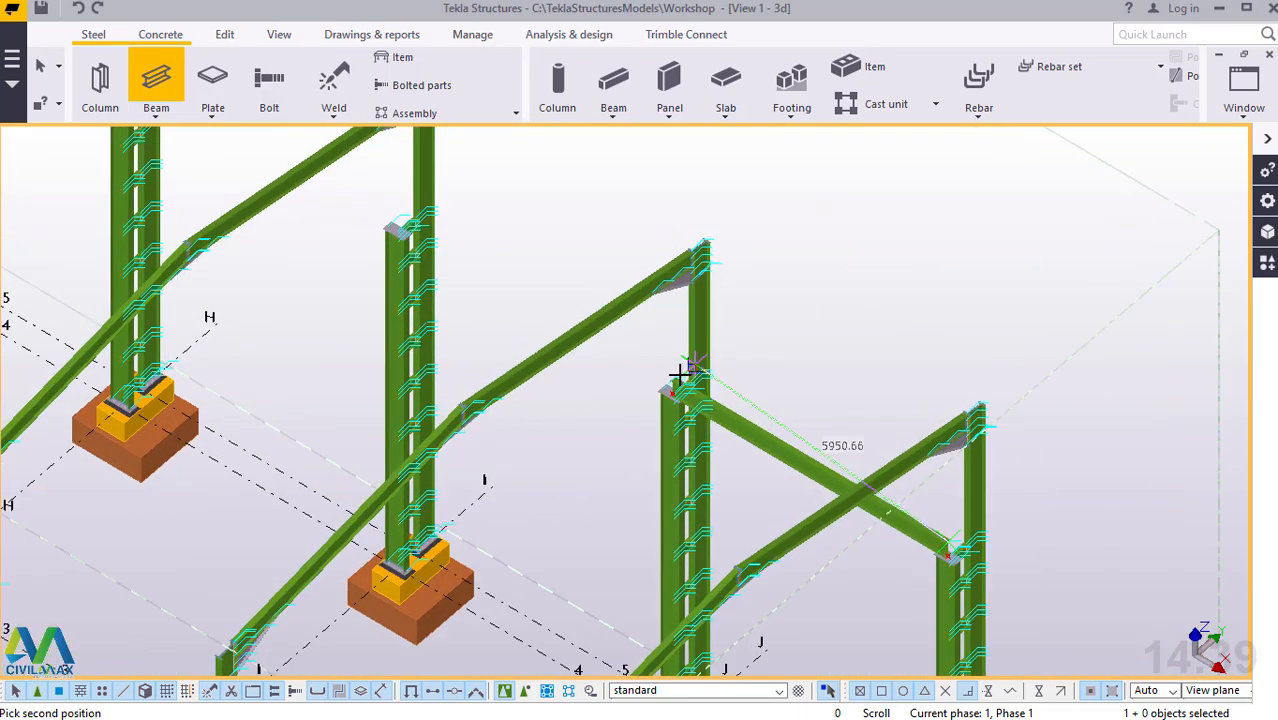
scroll(662, 380, "up", 5)
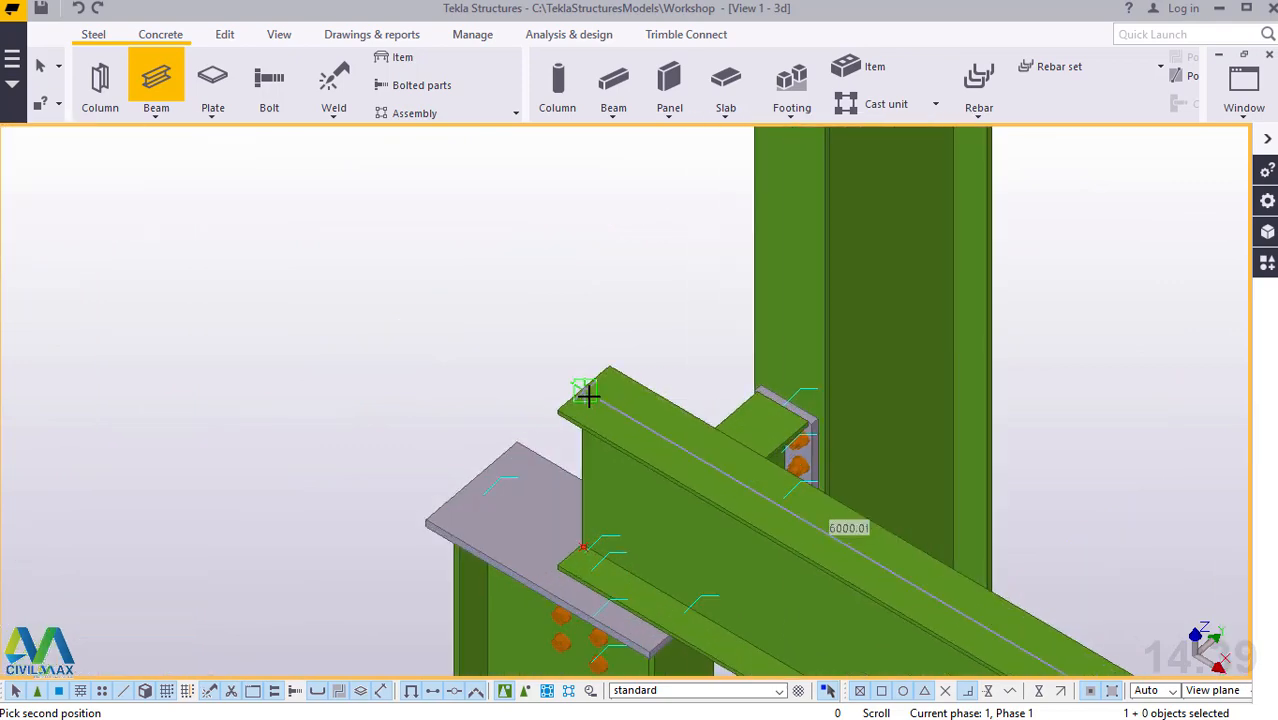
scroll(581, 383, "up", 5)
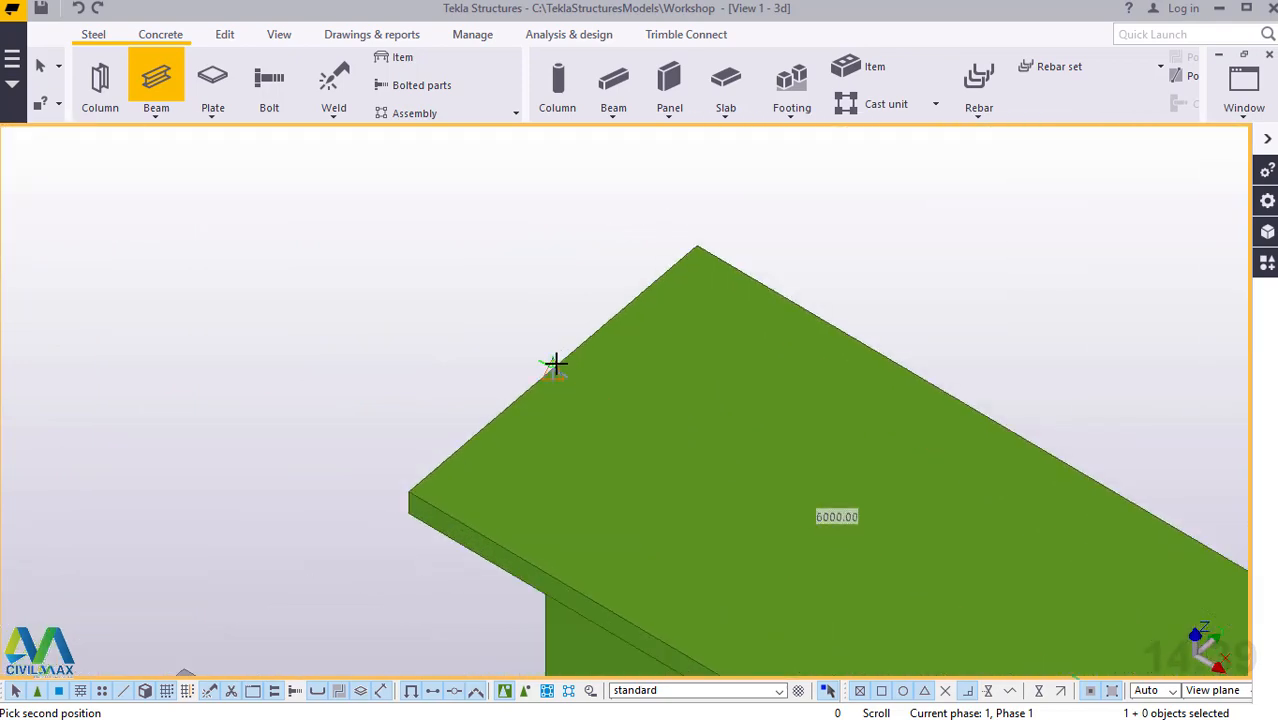
left_click(555, 365)
right_click(374, 288)
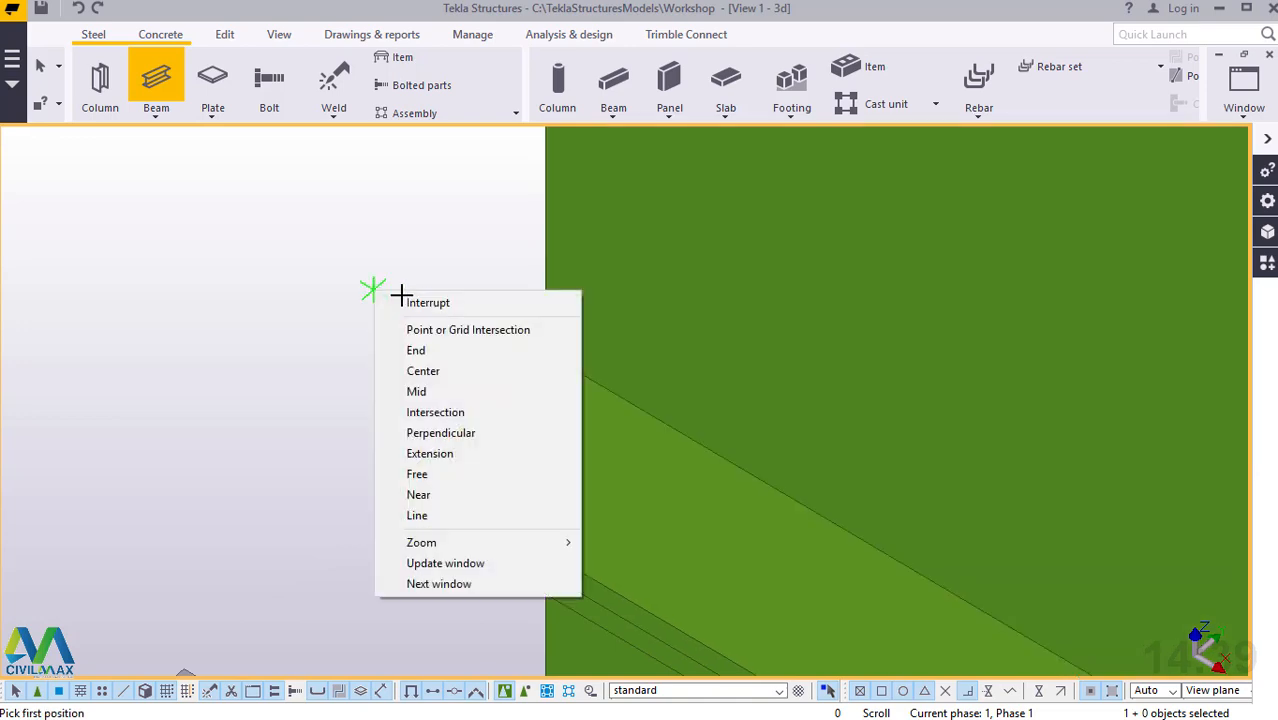
left_click(420, 301)
Step: Change the upper beam's profile to the C profile RSC254*76*28.29 and modify the beam
scroll(380, 340, "down", 3)
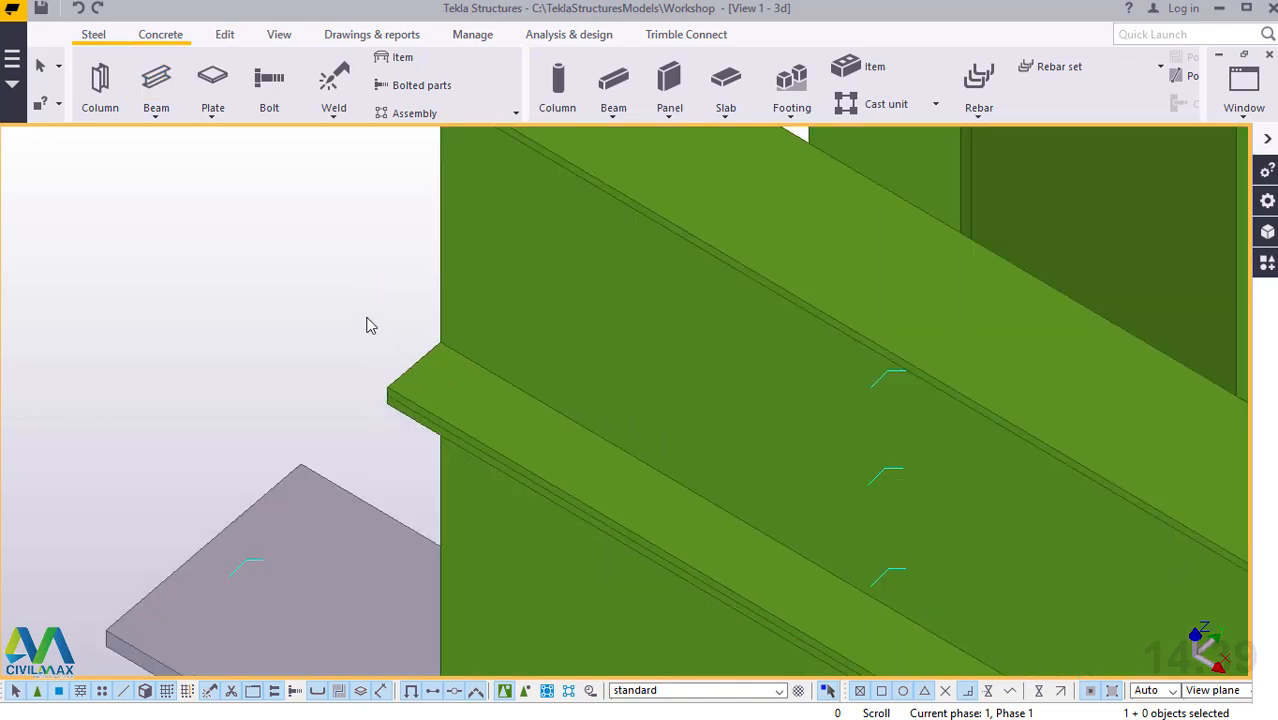
scroll(367, 325, "down", 5)
scroll(662, 463, "up", 6)
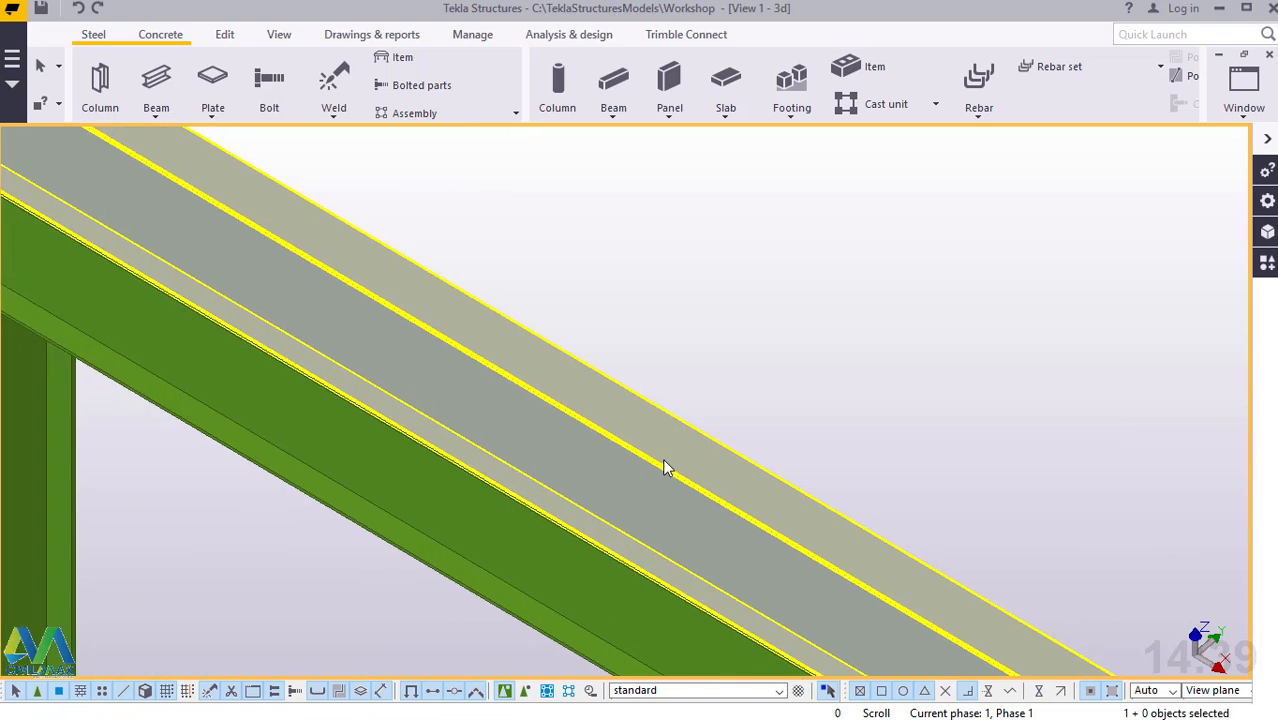
double_click(727, 388)
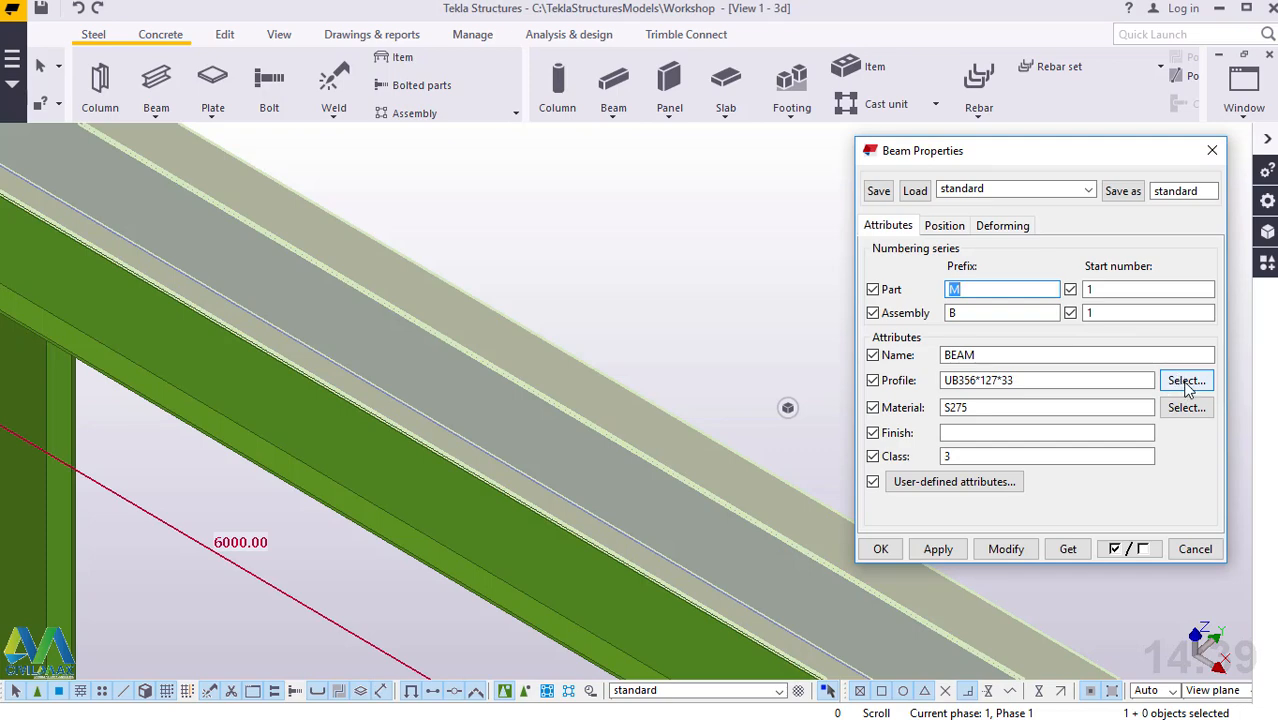
left_click(1186, 381)
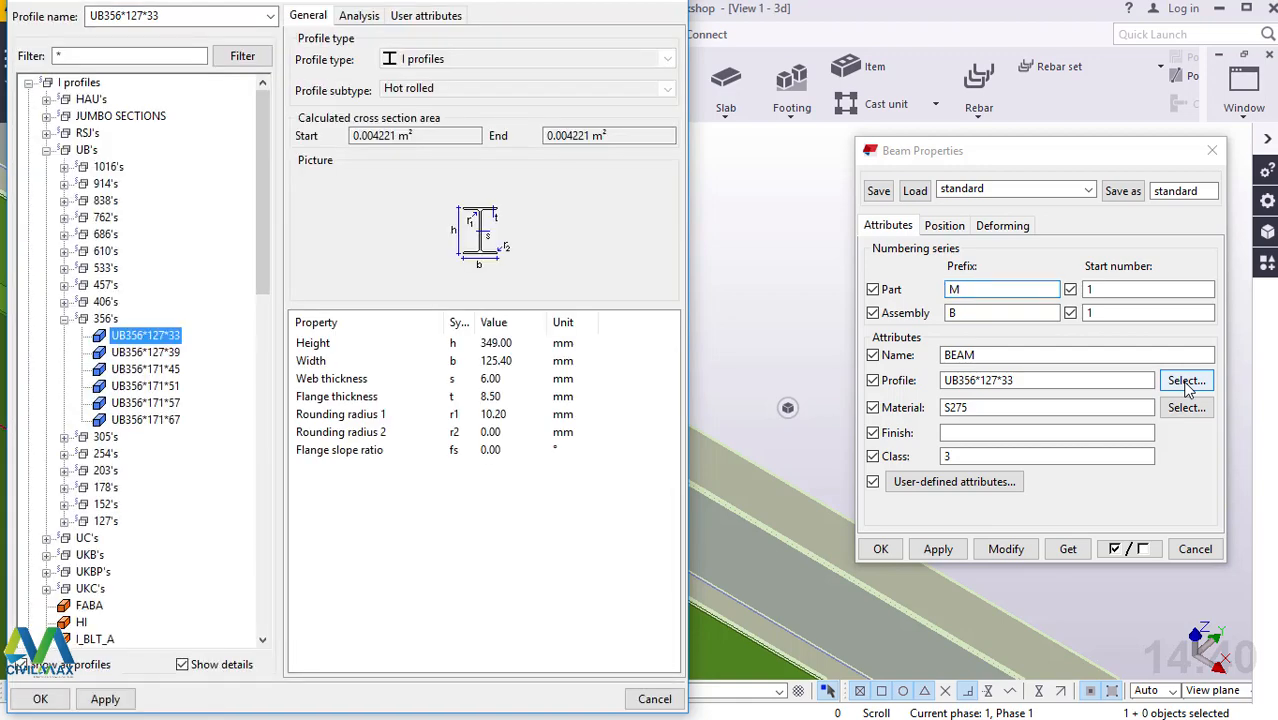
left_click(64, 318)
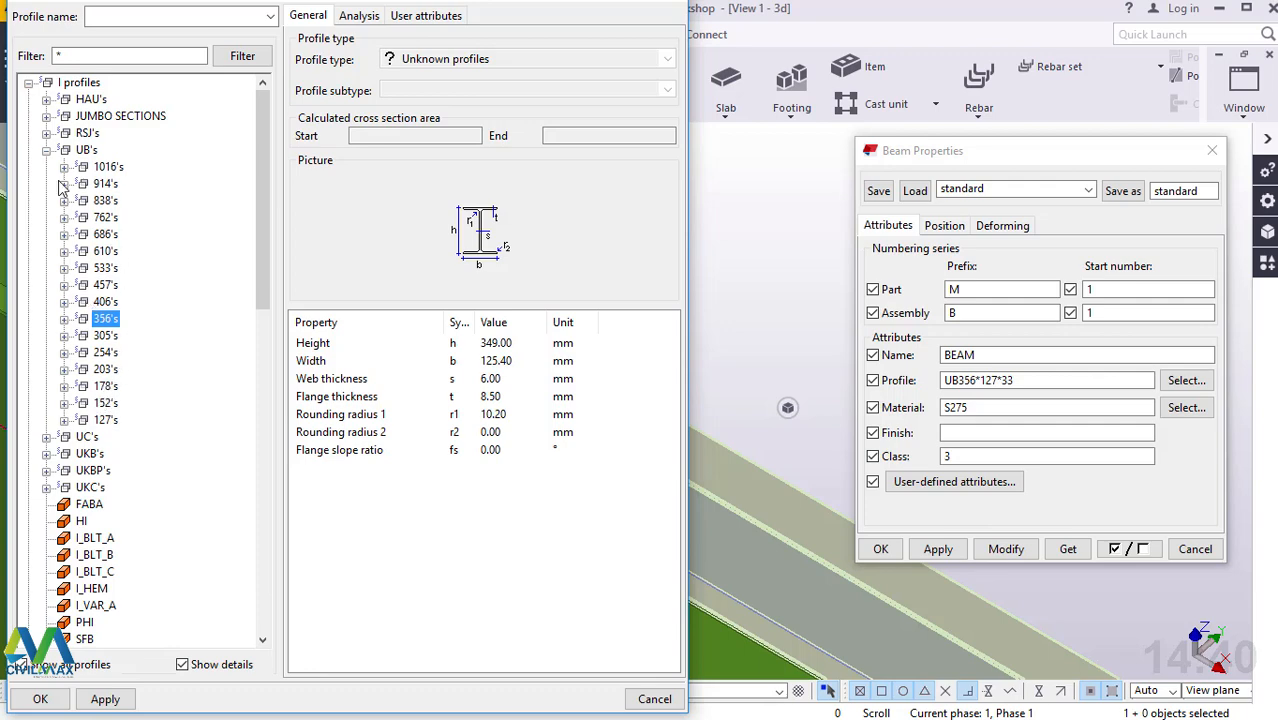
left_click(46, 150)
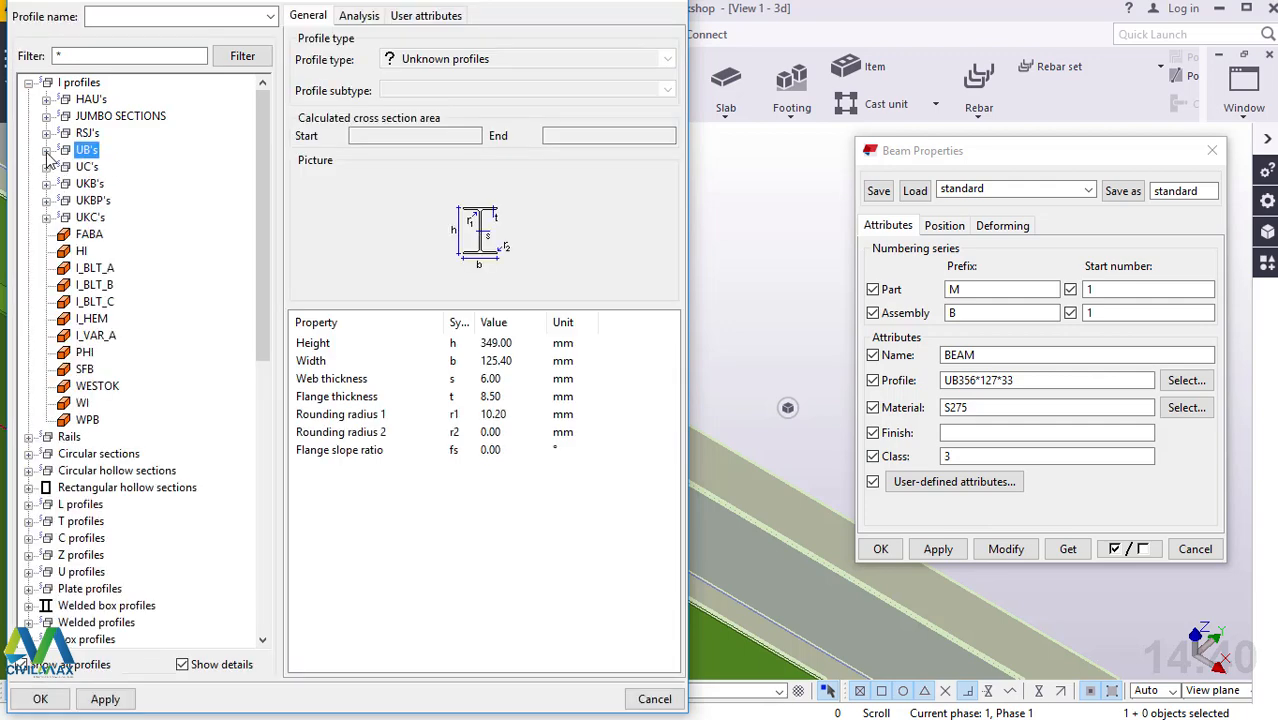
left_click(29, 539)
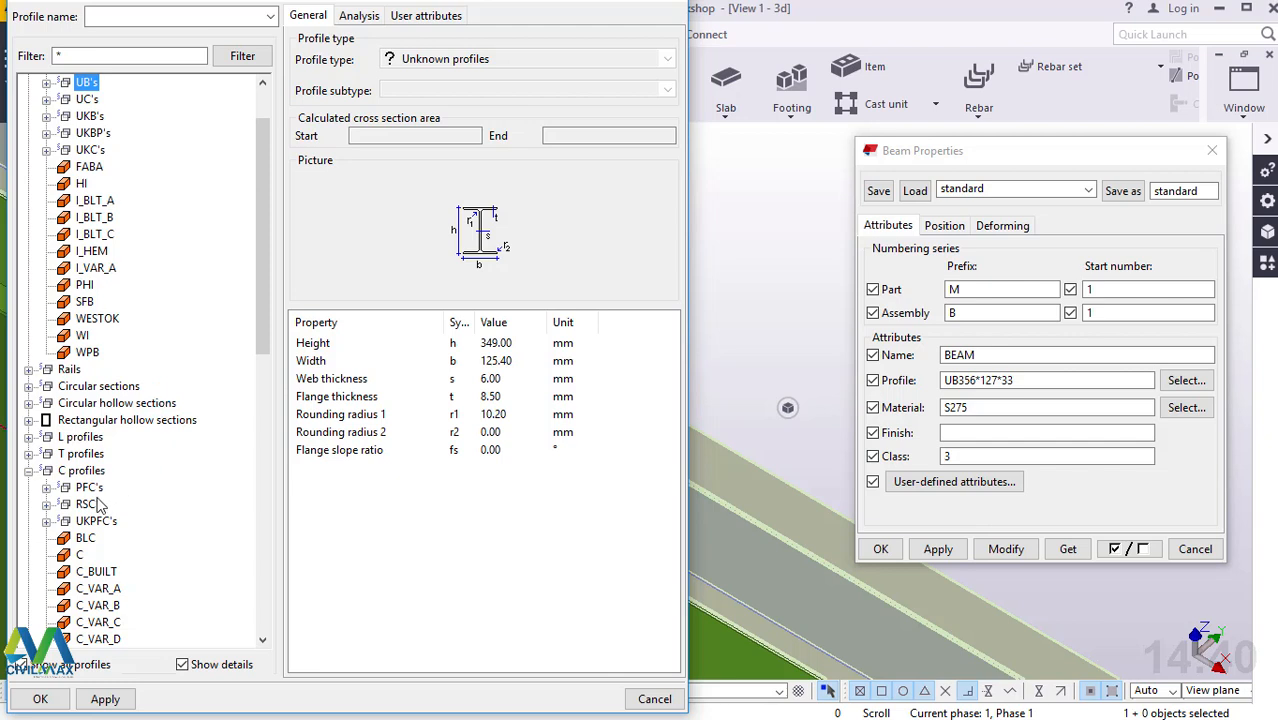
left_click(47, 505)
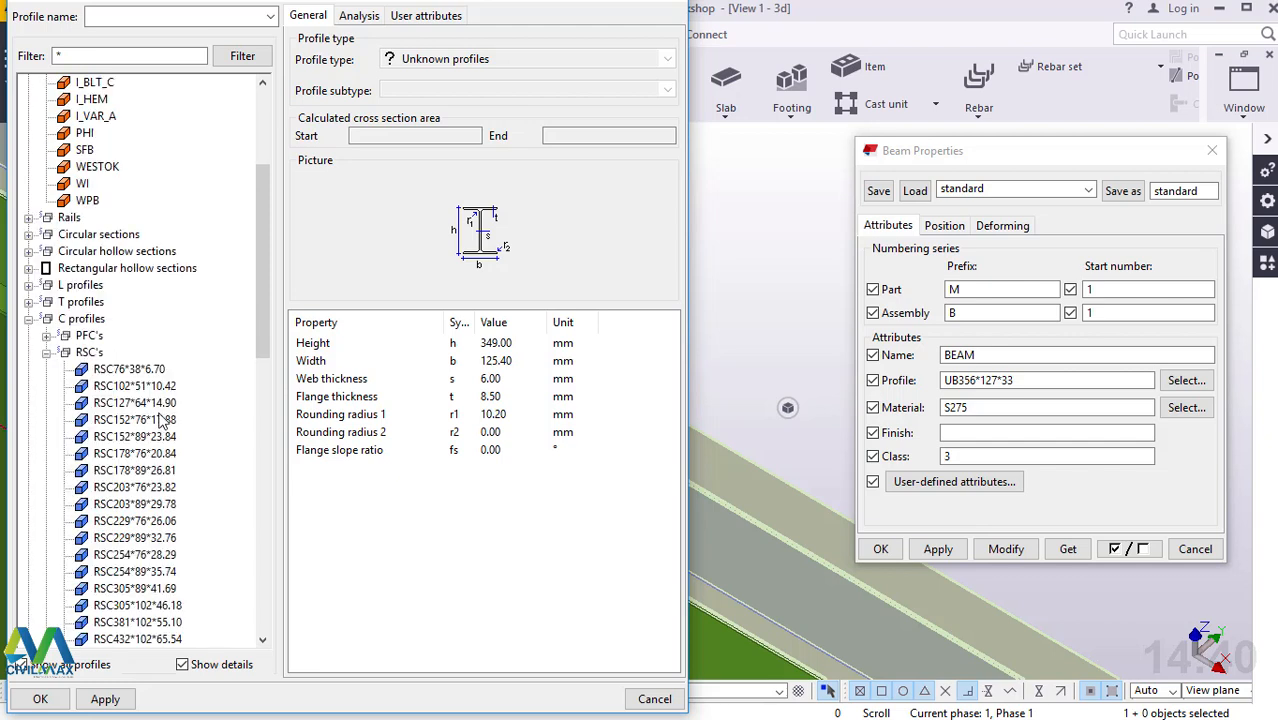
left_click(121, 555)
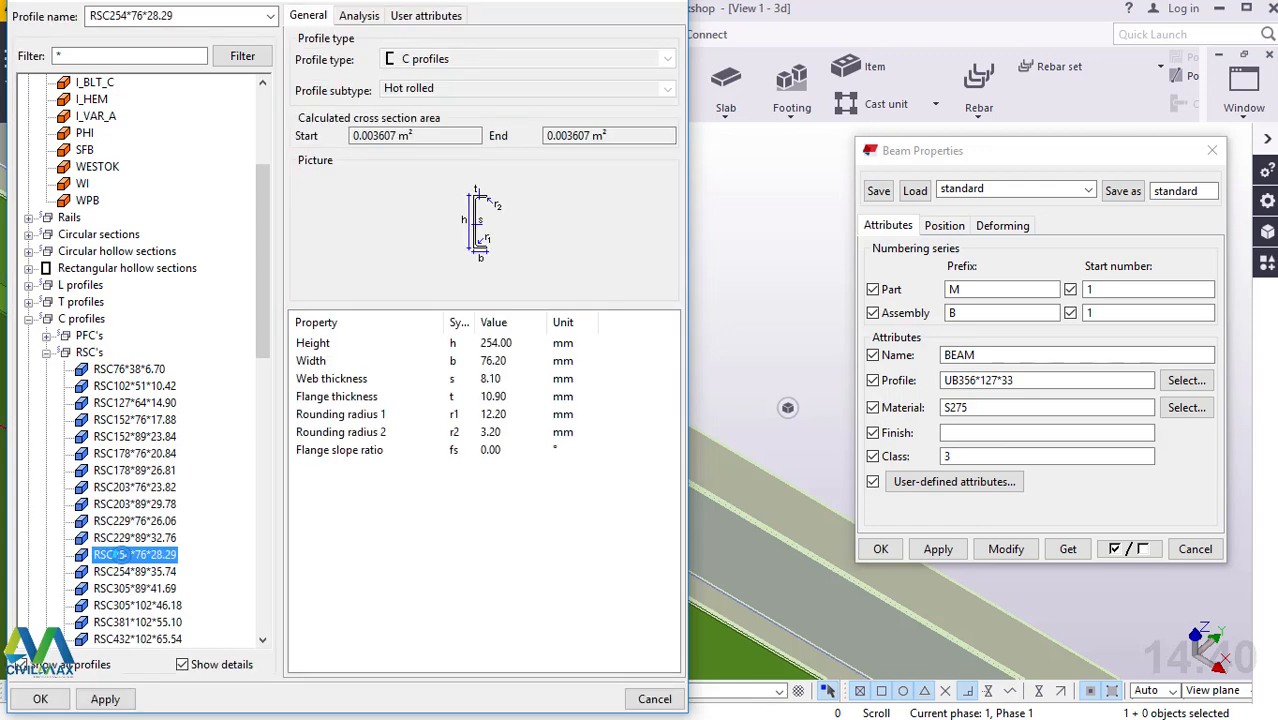
left_click(104, 699)
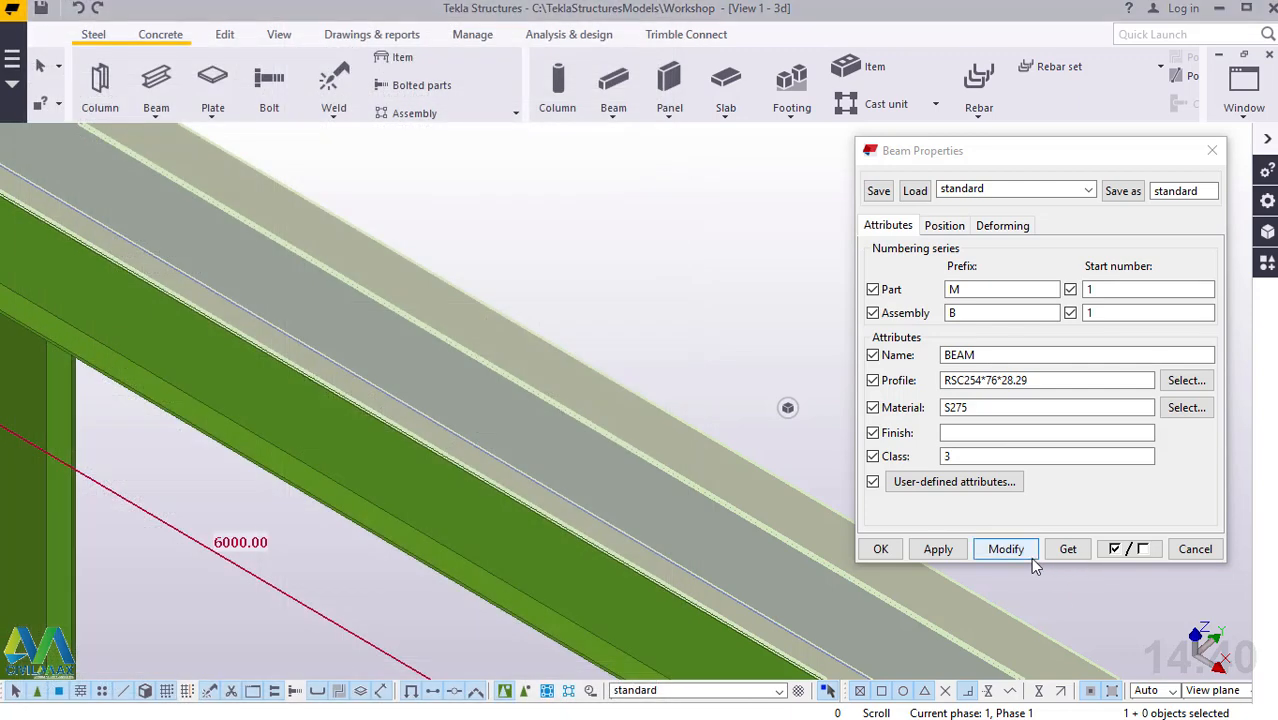
left_click(1007, 549)
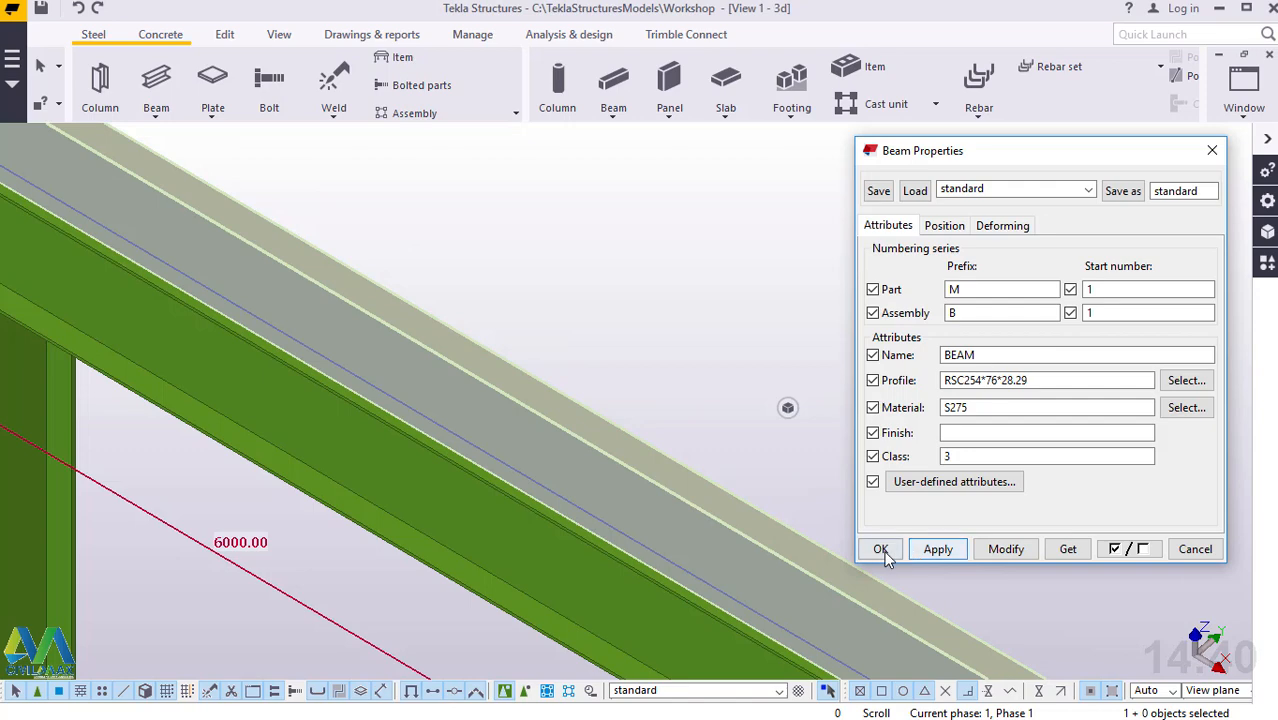
left_click(880, 549)
Step: Set the rotation of the RSC254*76*28.29 channel to Back and modify the beam
scroll(517, 327, "down", 2)
scroll(472, 308, "down", 4)
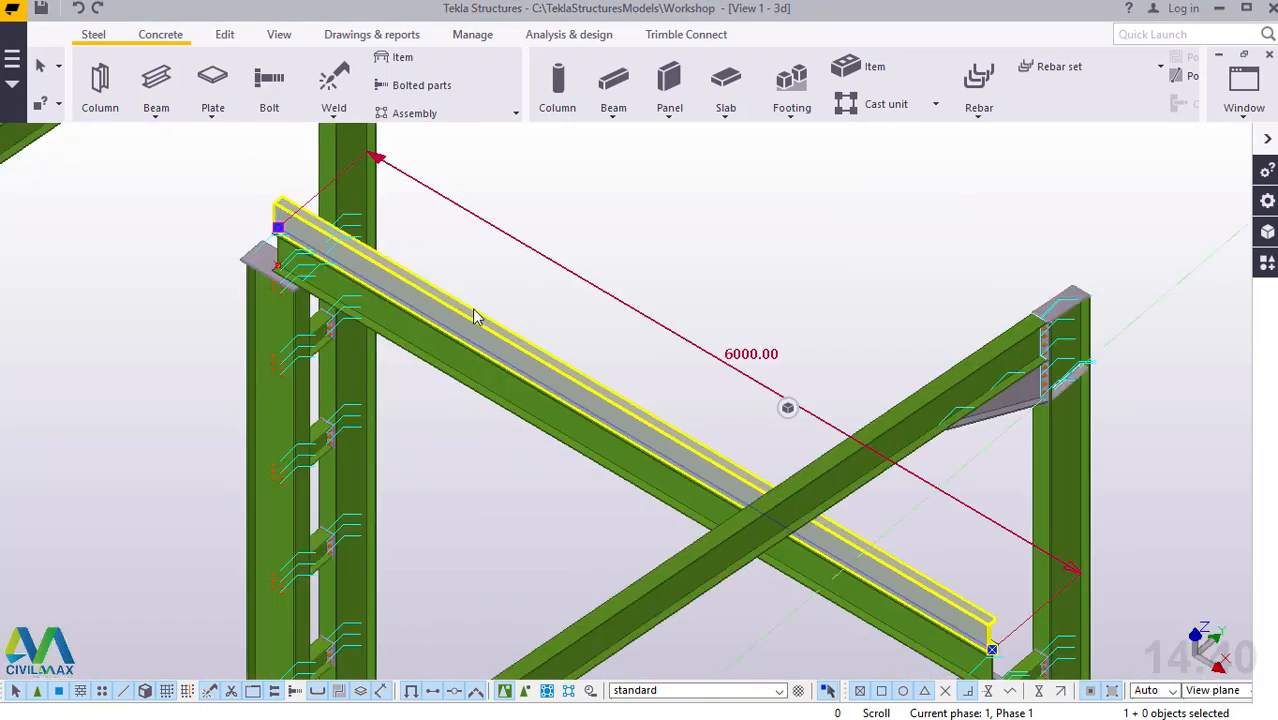
scroll(834, 550, "up", 4)
scroll(816, 535, "up", 5)
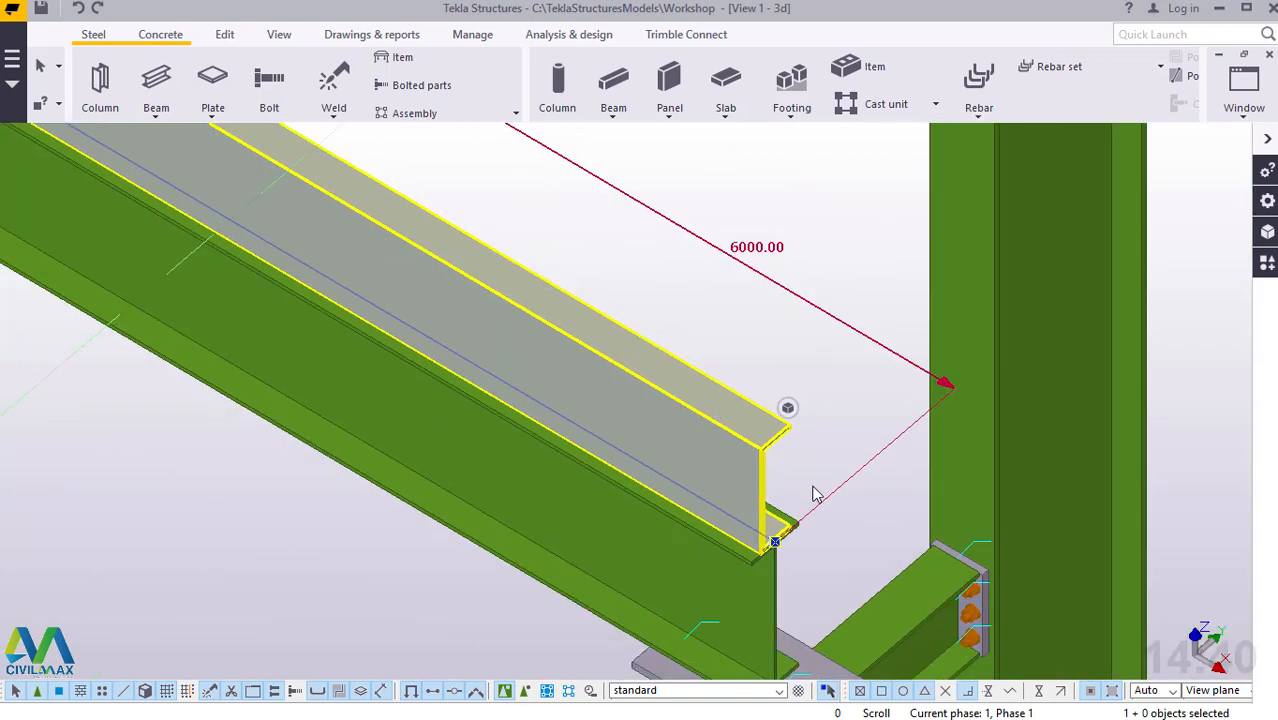
scroll(830, 490, "up", 2)
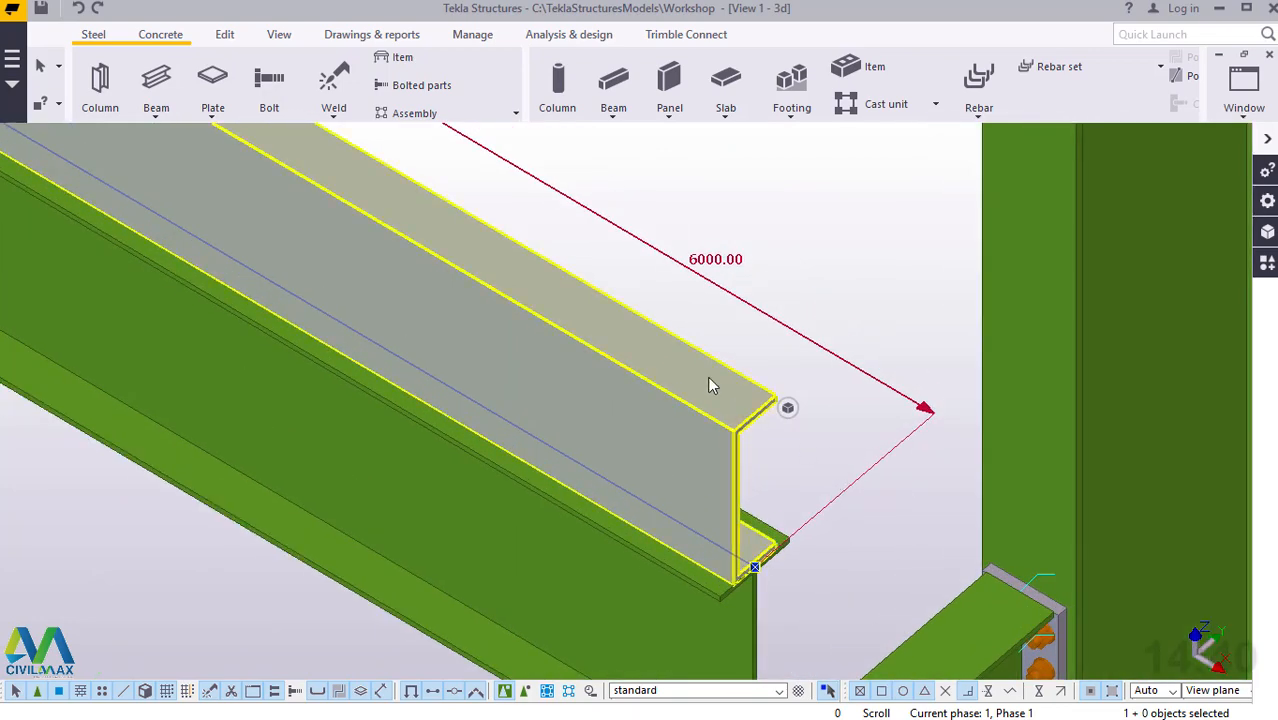
double_click(708, 378)
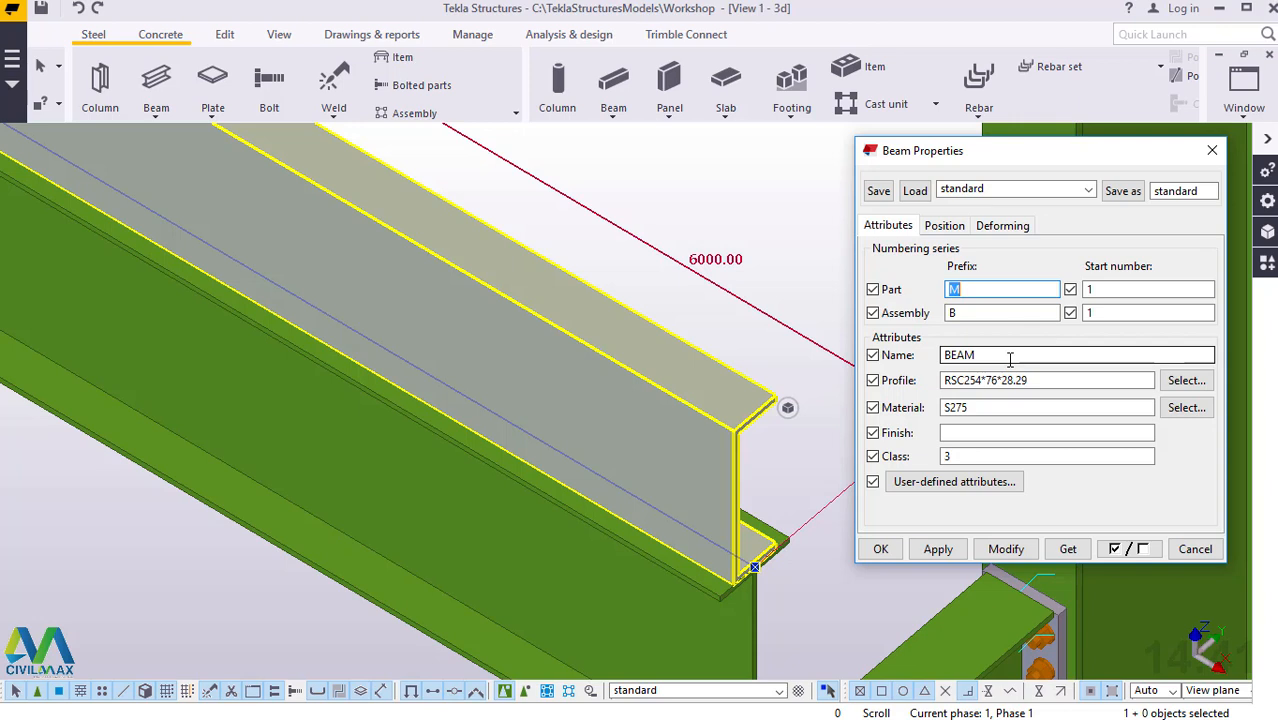
left_click(952, 228)
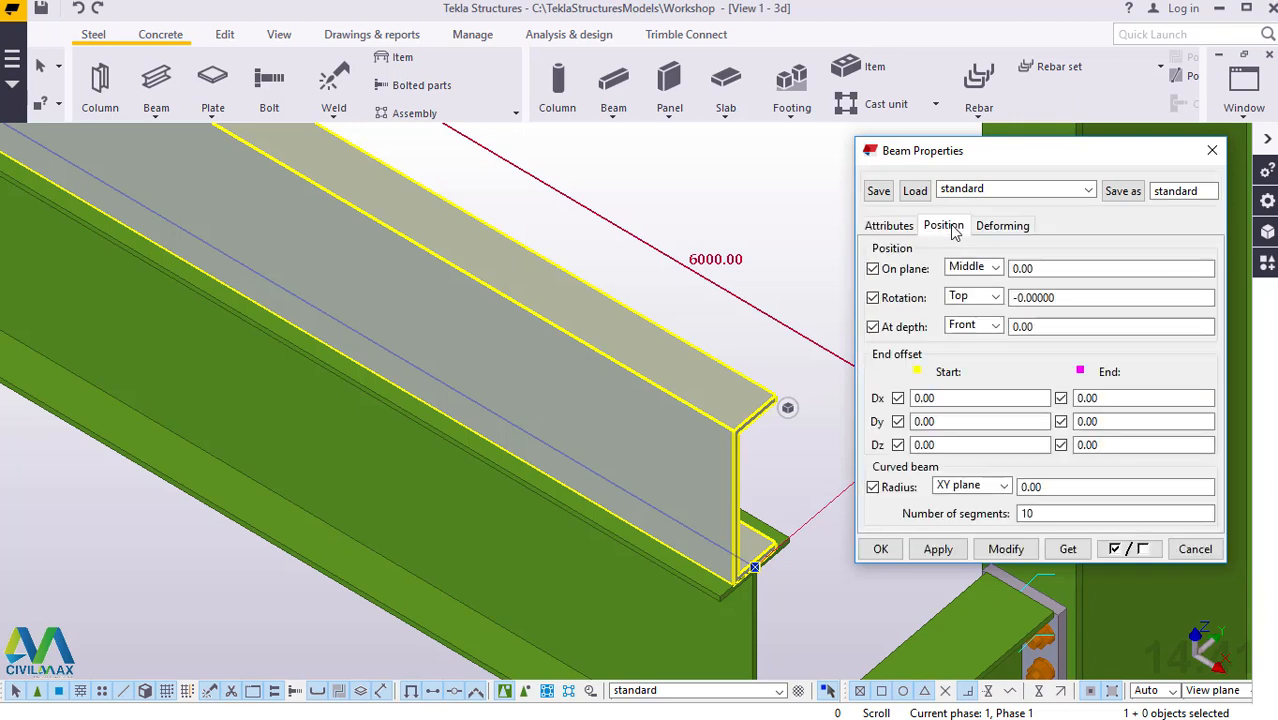
left_click(972, 298)
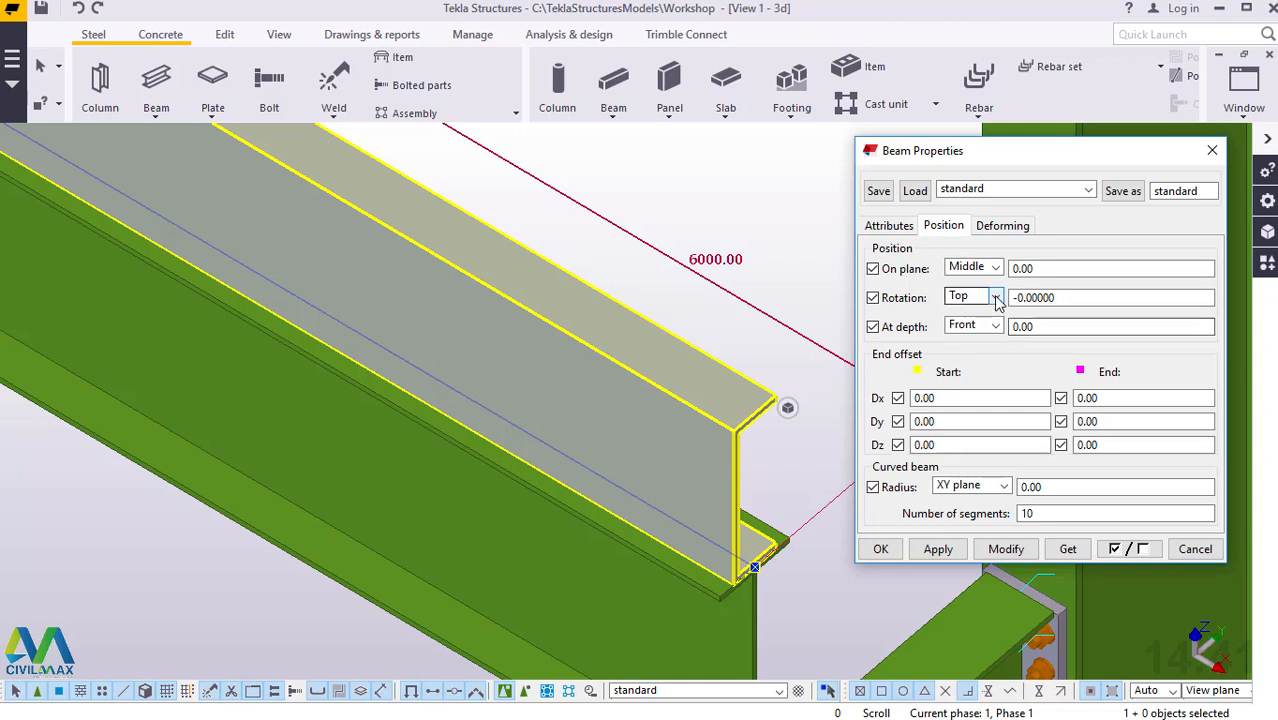
left_click(976, 346)
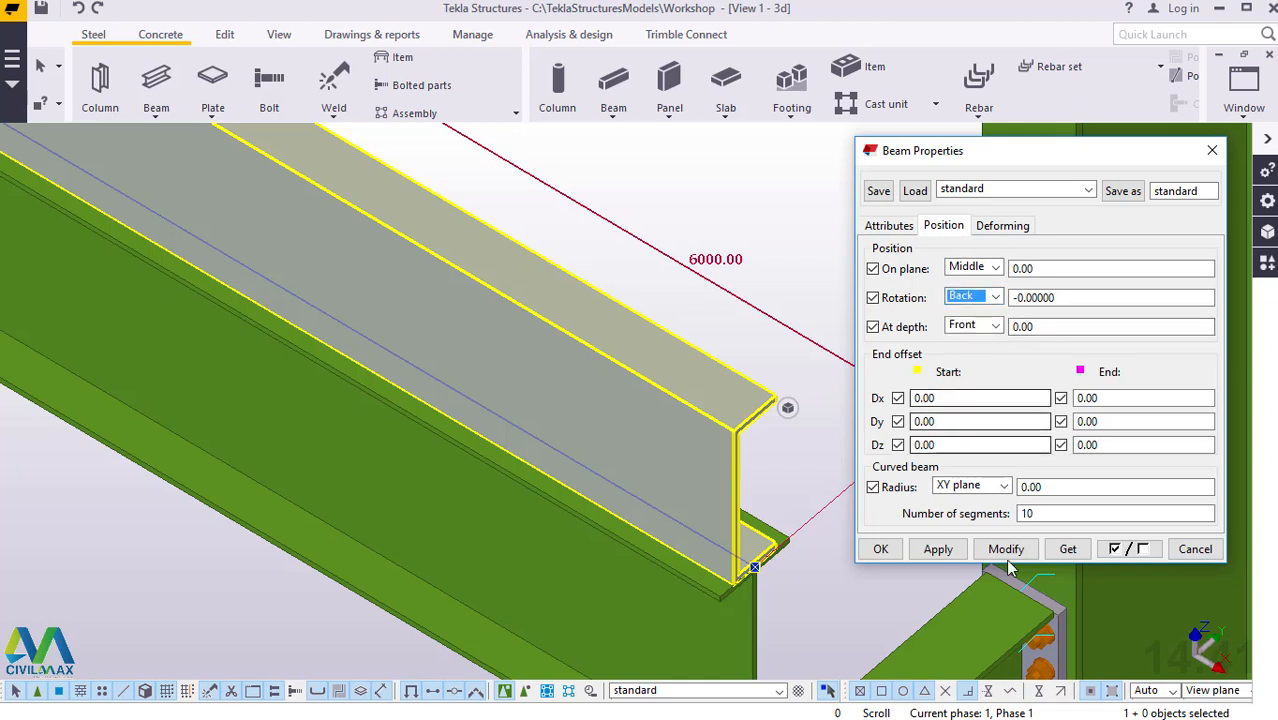
left_click(1006, 551)
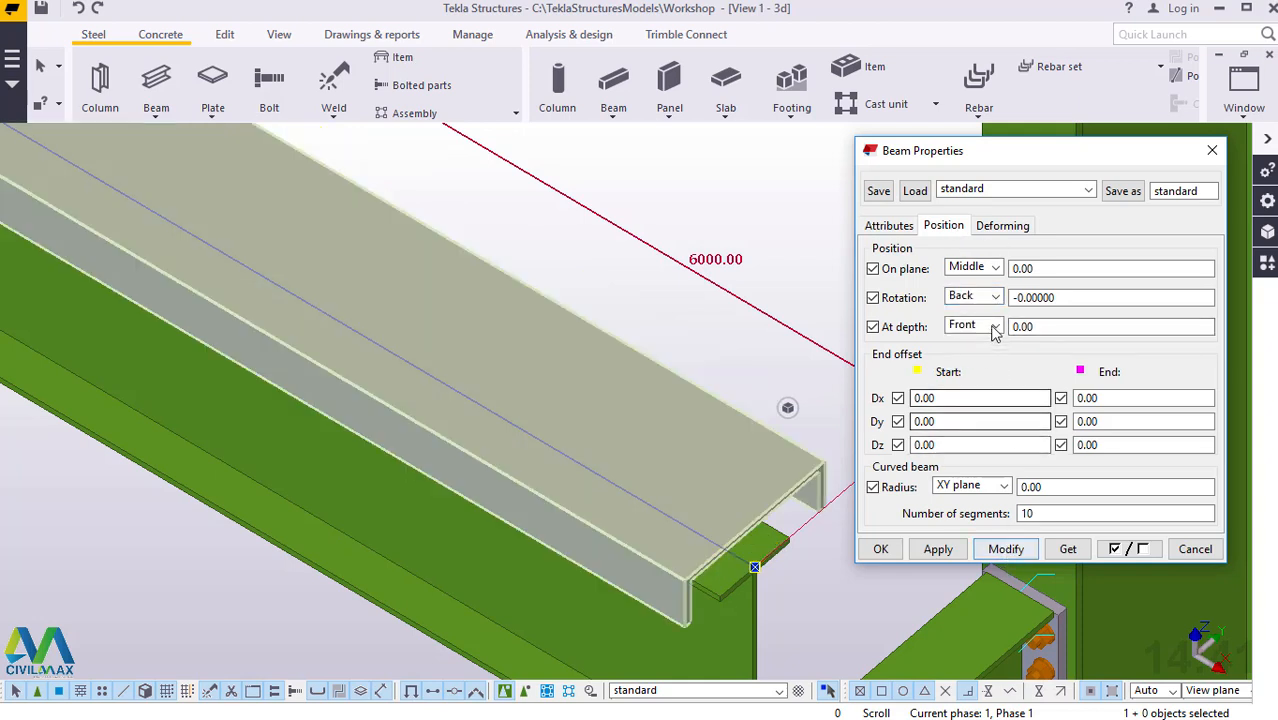
Step: Set the channel's depth position to Behind, modify the beam, and close its properties
left_click(972, 326)
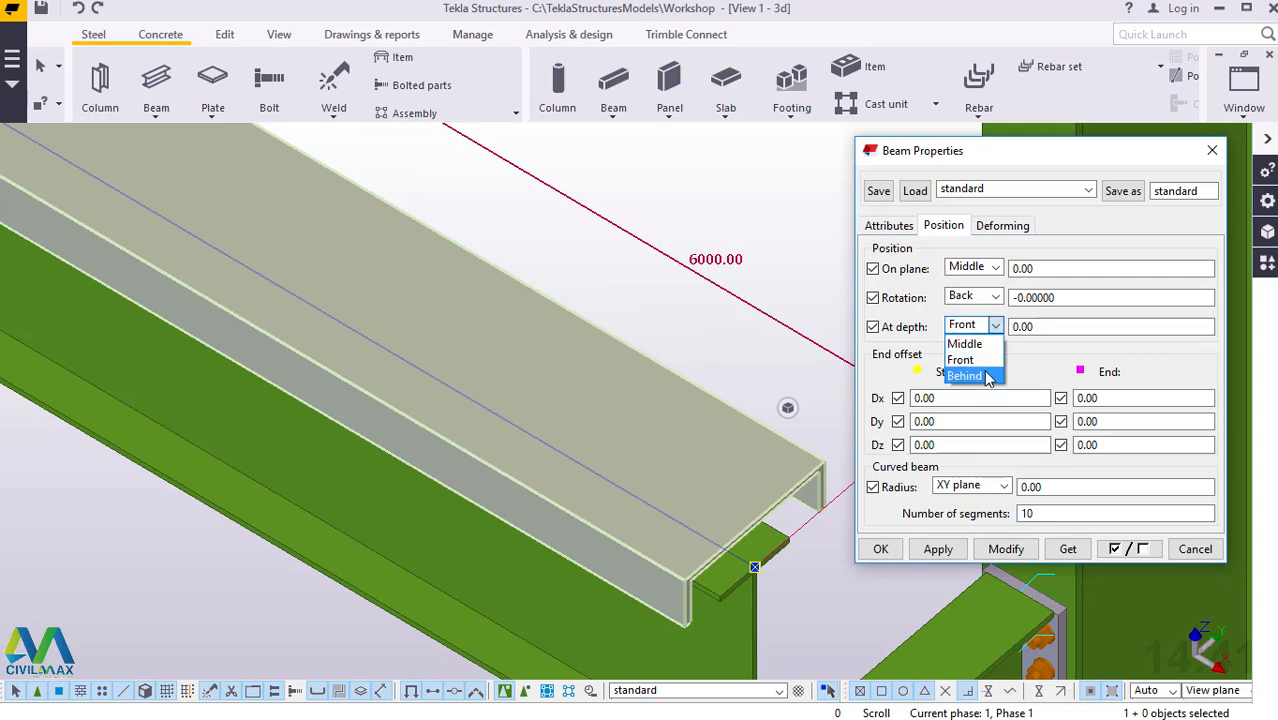
left_click(987, 376)
left_click(1005, 549)
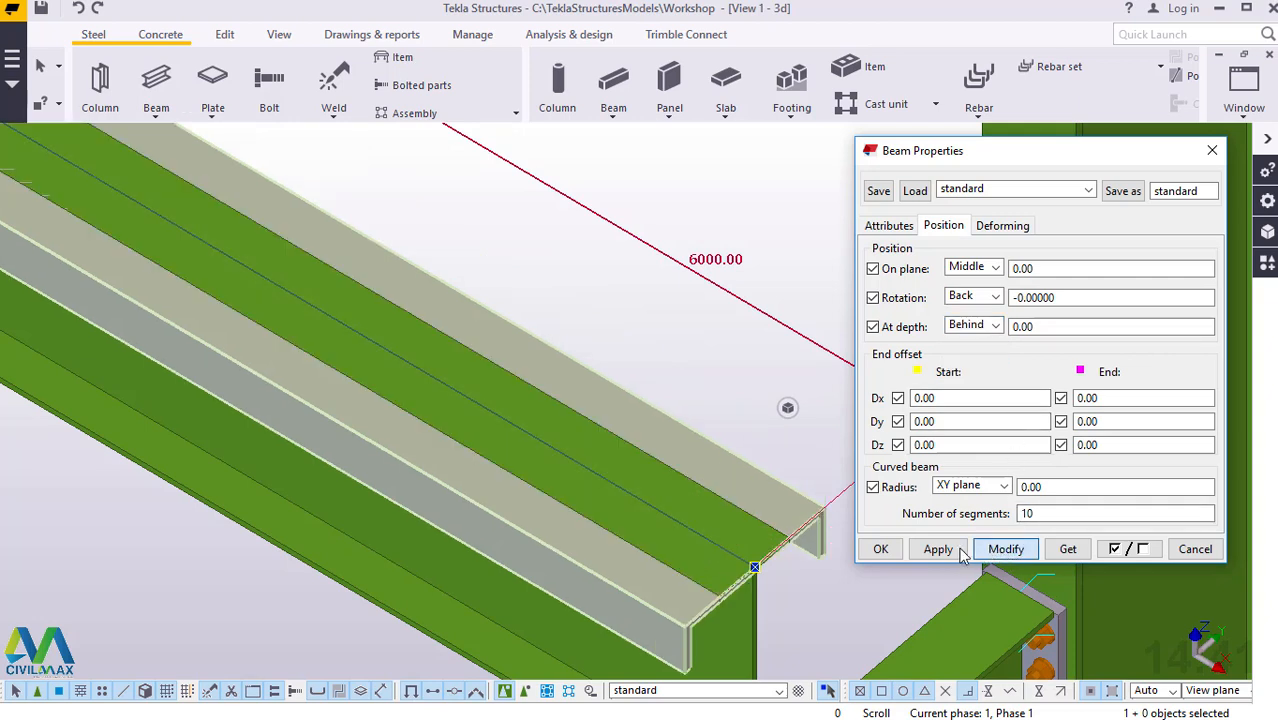
left_click(881, 549)
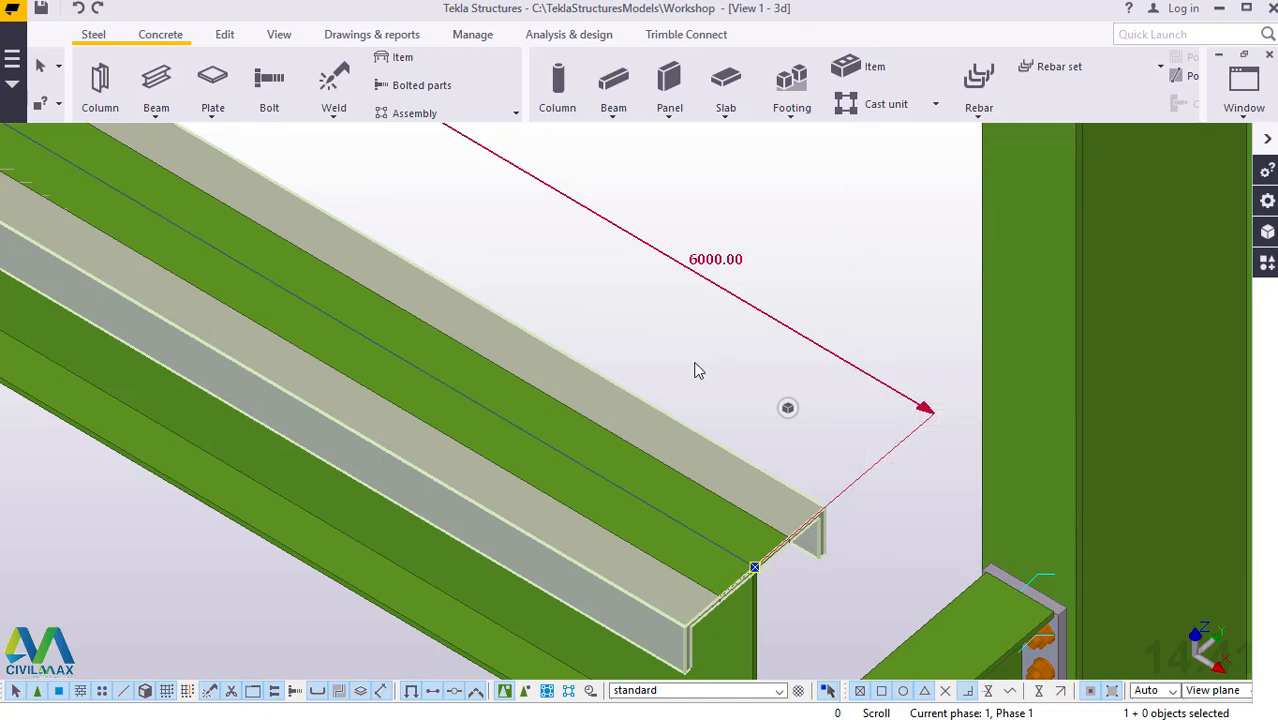
left_click(698, 370)
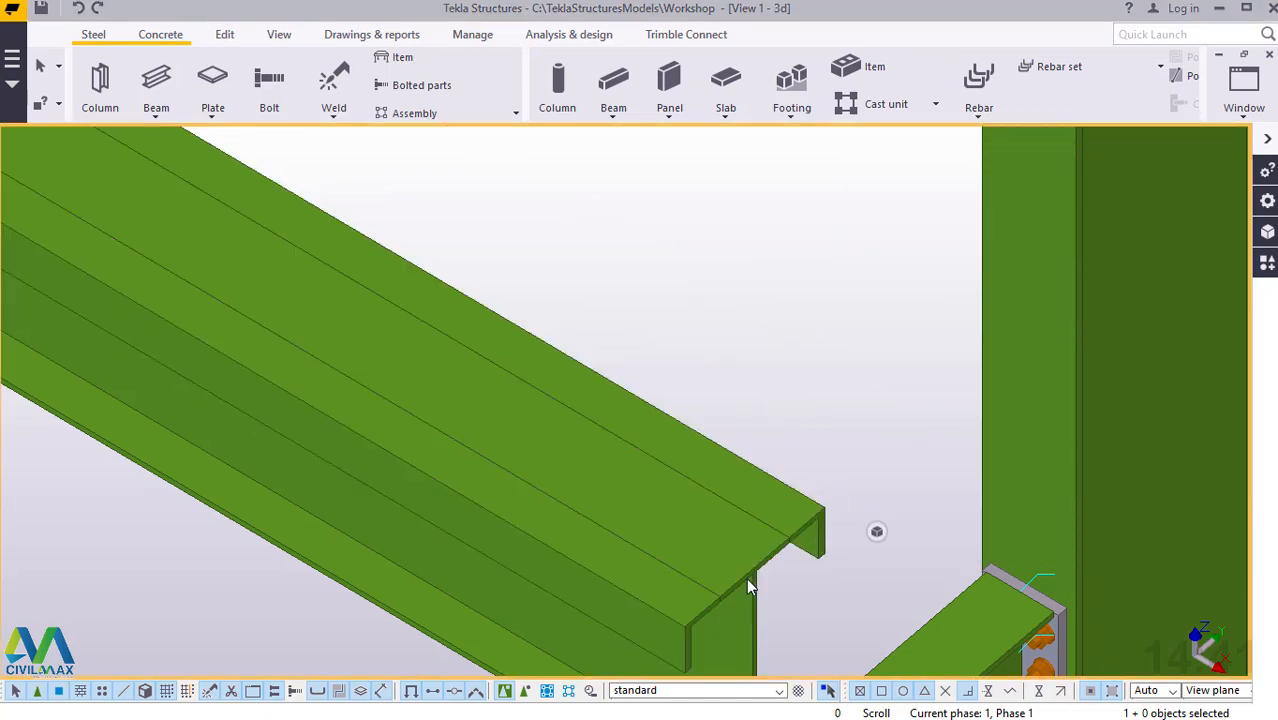
Step: Move the channel up 8.50 mm, from the underside to the top of its web, so it rests on the supporting beam's upper flange
scroll(764, 593, "up", 4)
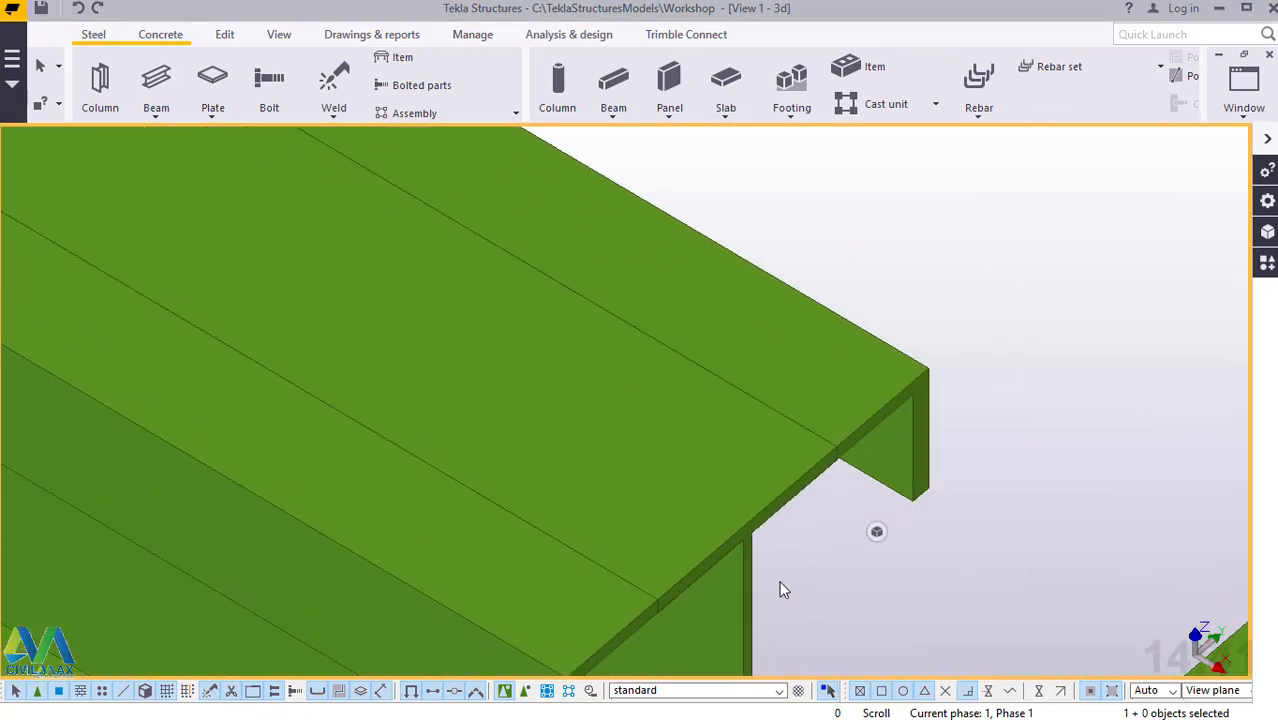
scroll(783, 590, "up", 2)
scroll(741, 526, "down", 5)
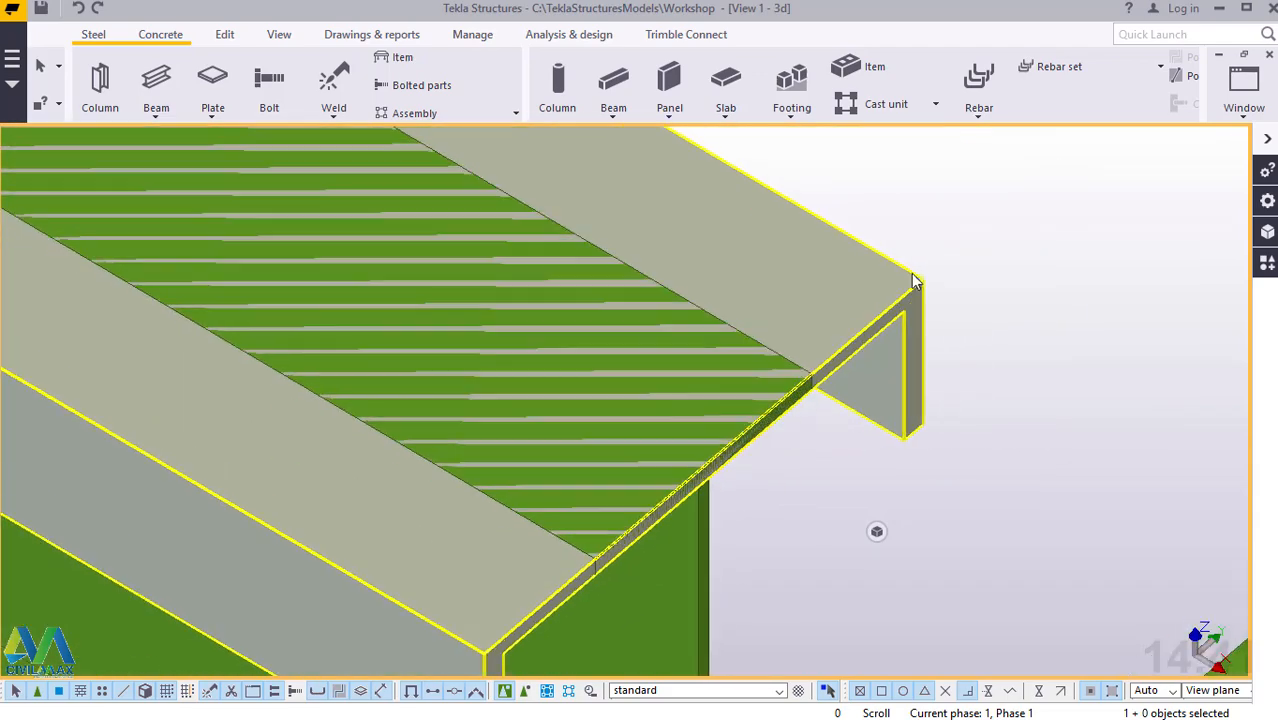
right_click(1111, 269)
left_click(1098, 335)
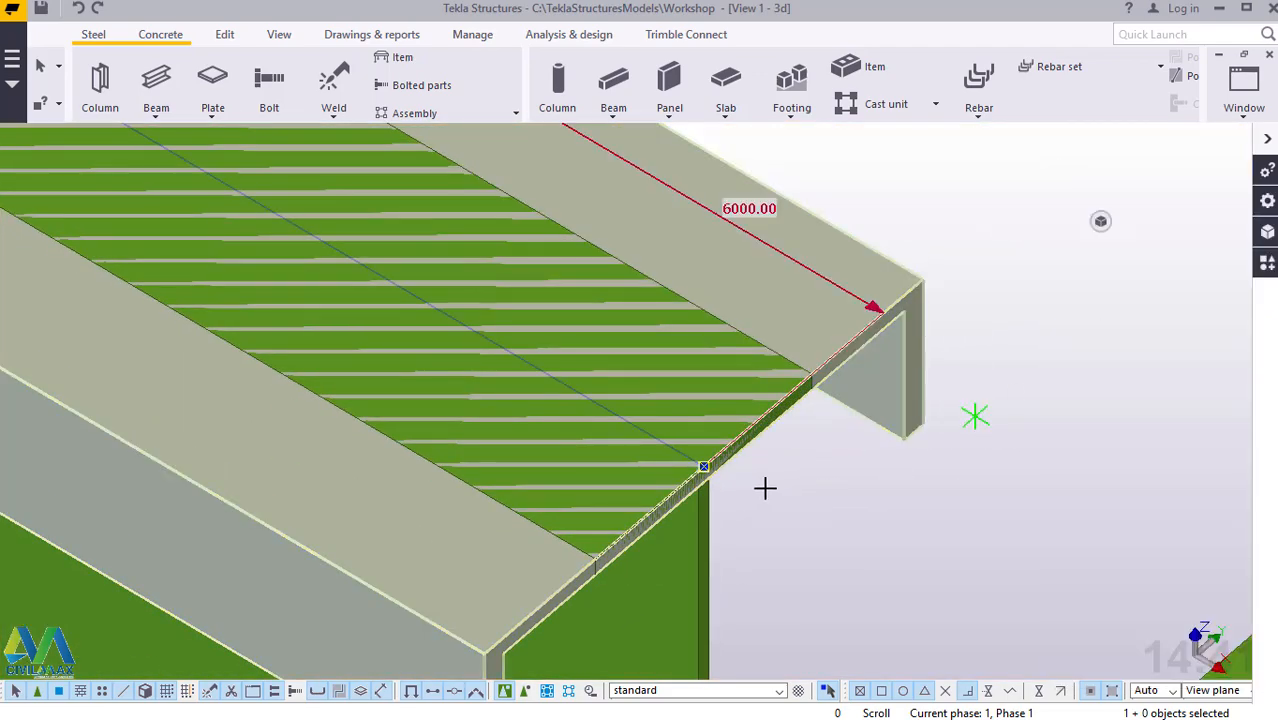
scroll(762, 485, "up", 2)
scroll(714, 483, "up", 2)
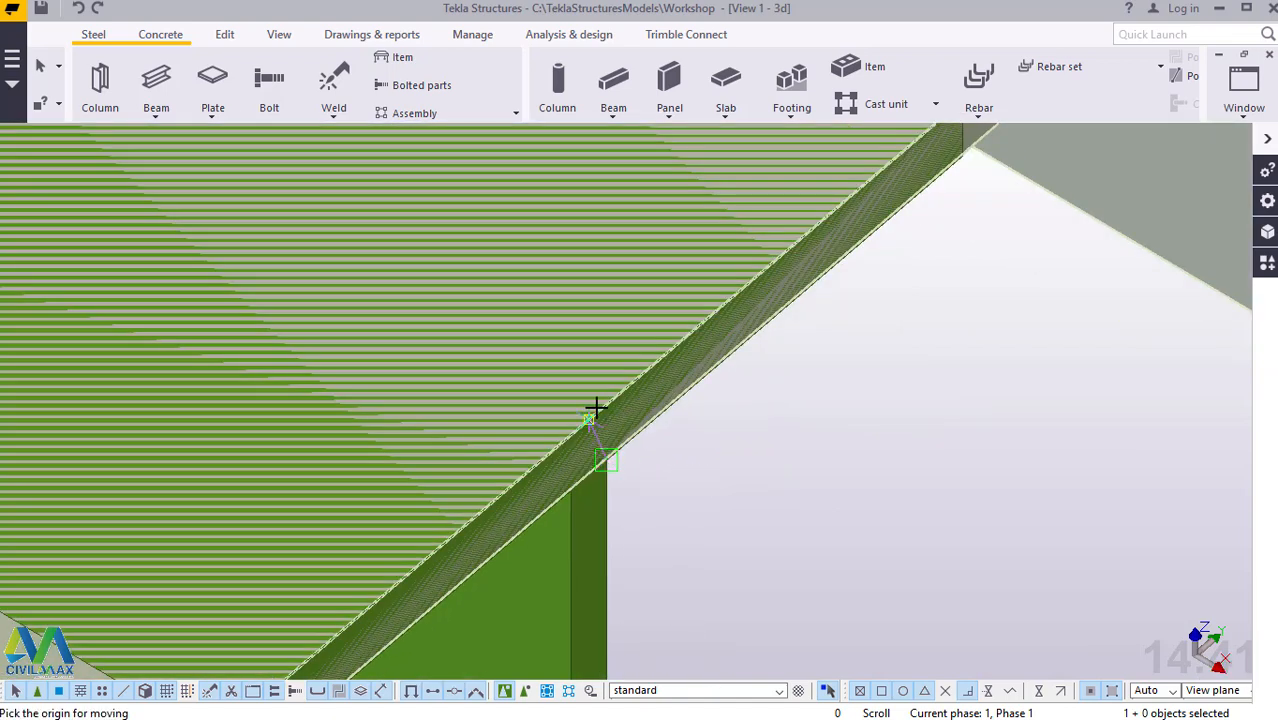
left_click(597, 415)
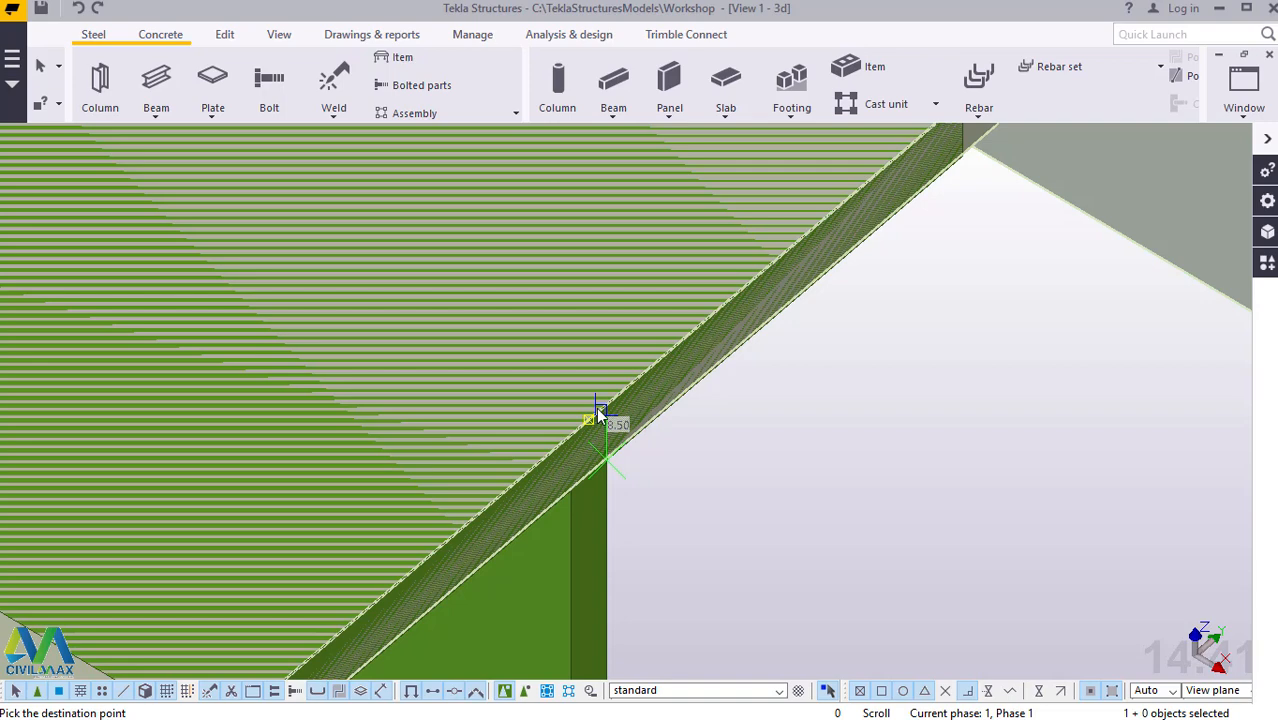
left_click(598, 410)
scroll(658, 378, "down", 5)
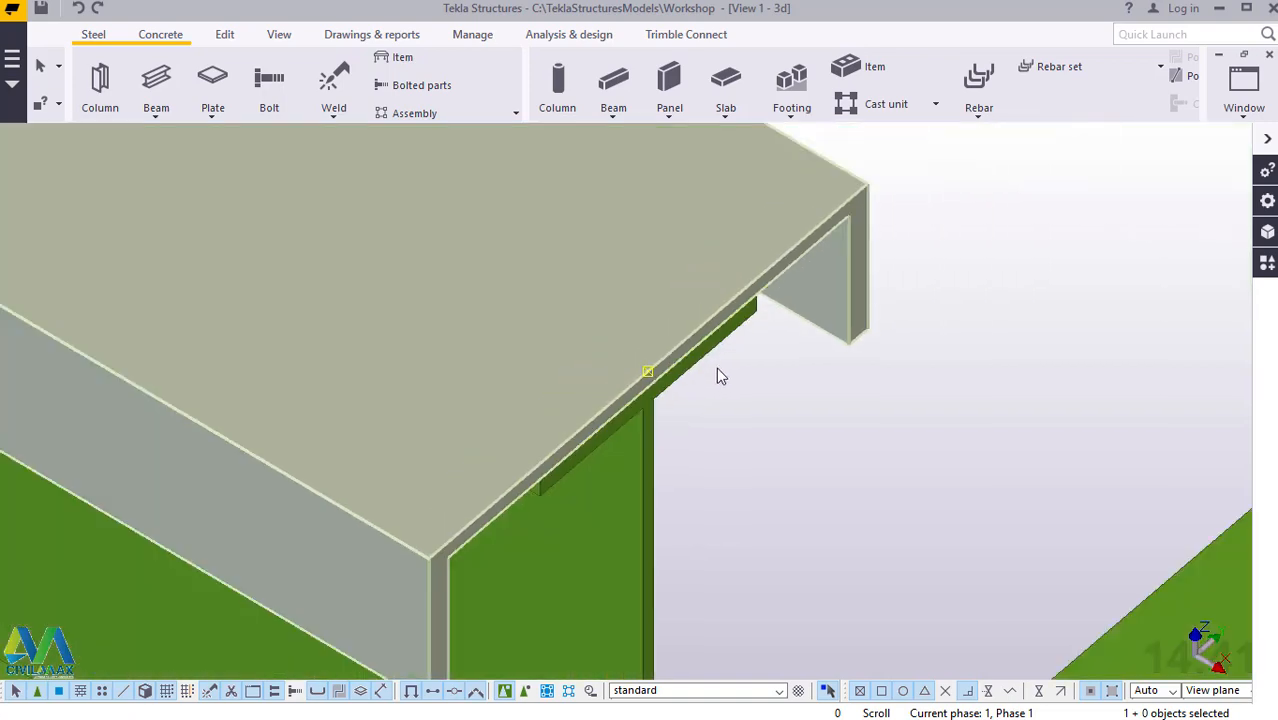
scroll(796, 400, "up", 5)
scroll(808, 400, "down", 2)
left_click(799, 204)
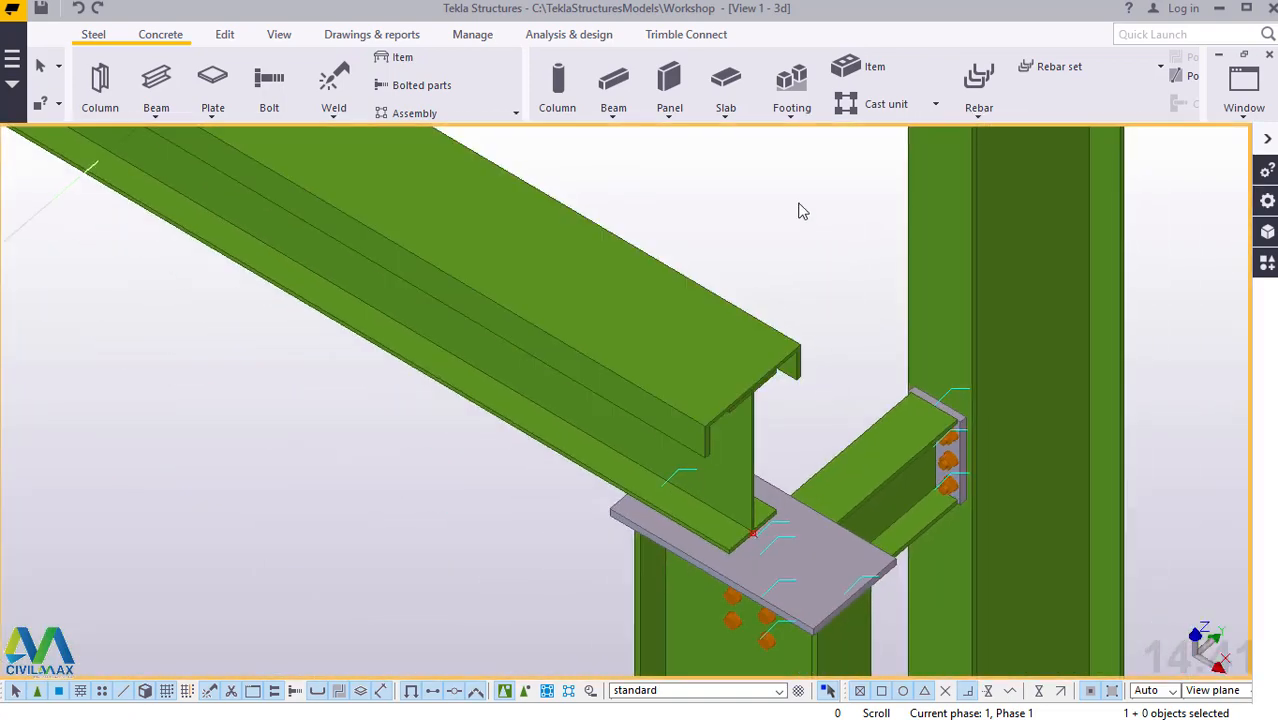
scroll(799, 212, "up", 3)
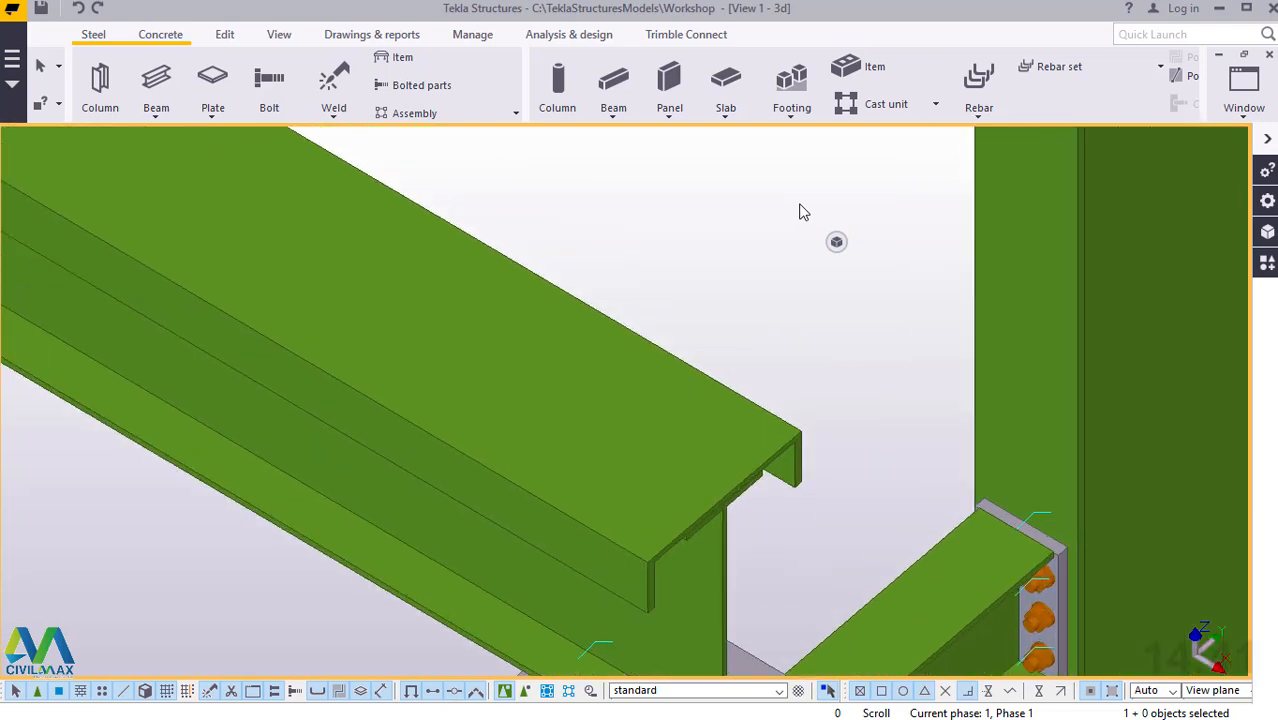
Step: Model a 6000 mm beam along the channel's top face between its end-edge midpoints, keep the duplicates, and end the command
left_click(156, 118)
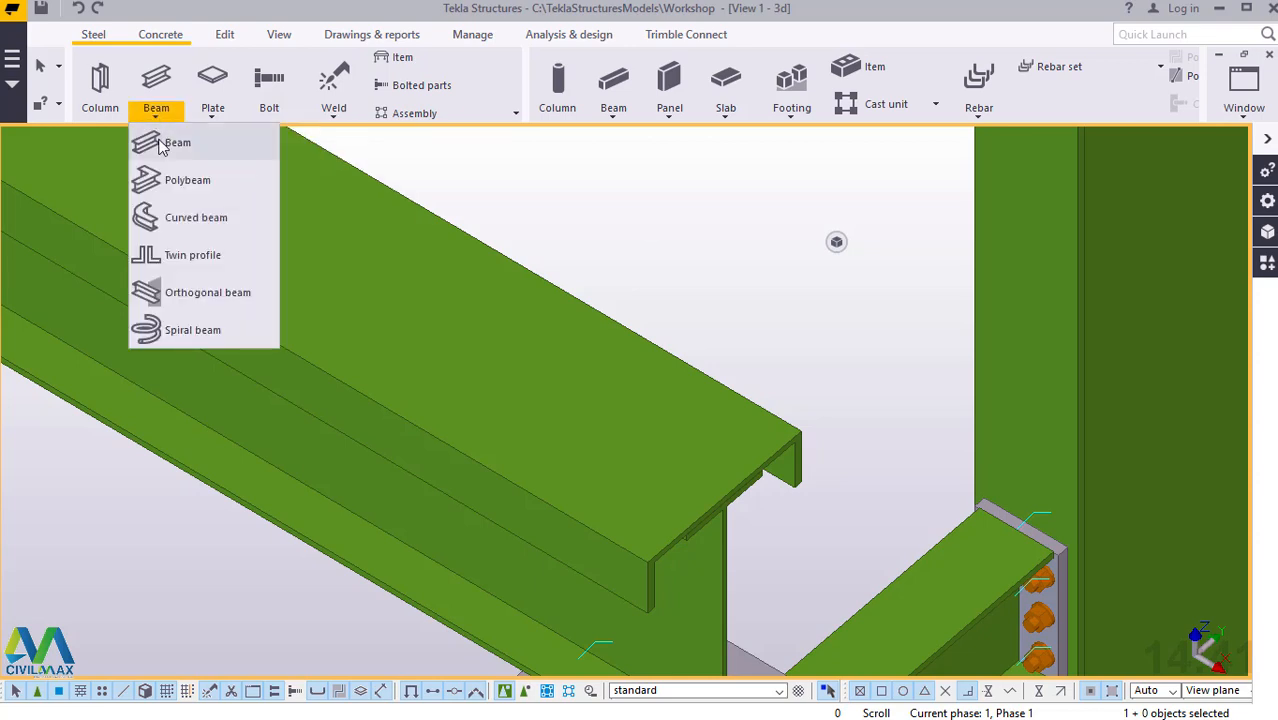
left_click(165, 140)
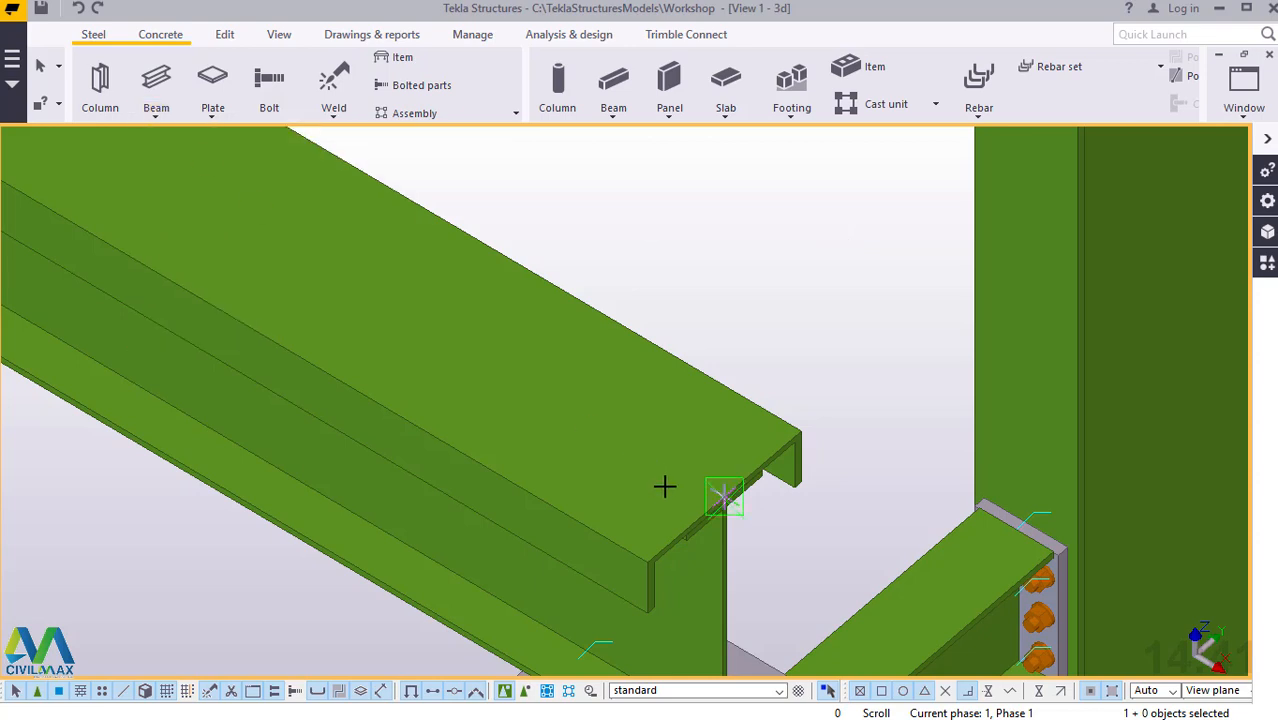
scroll(663, 476, "down", 3)
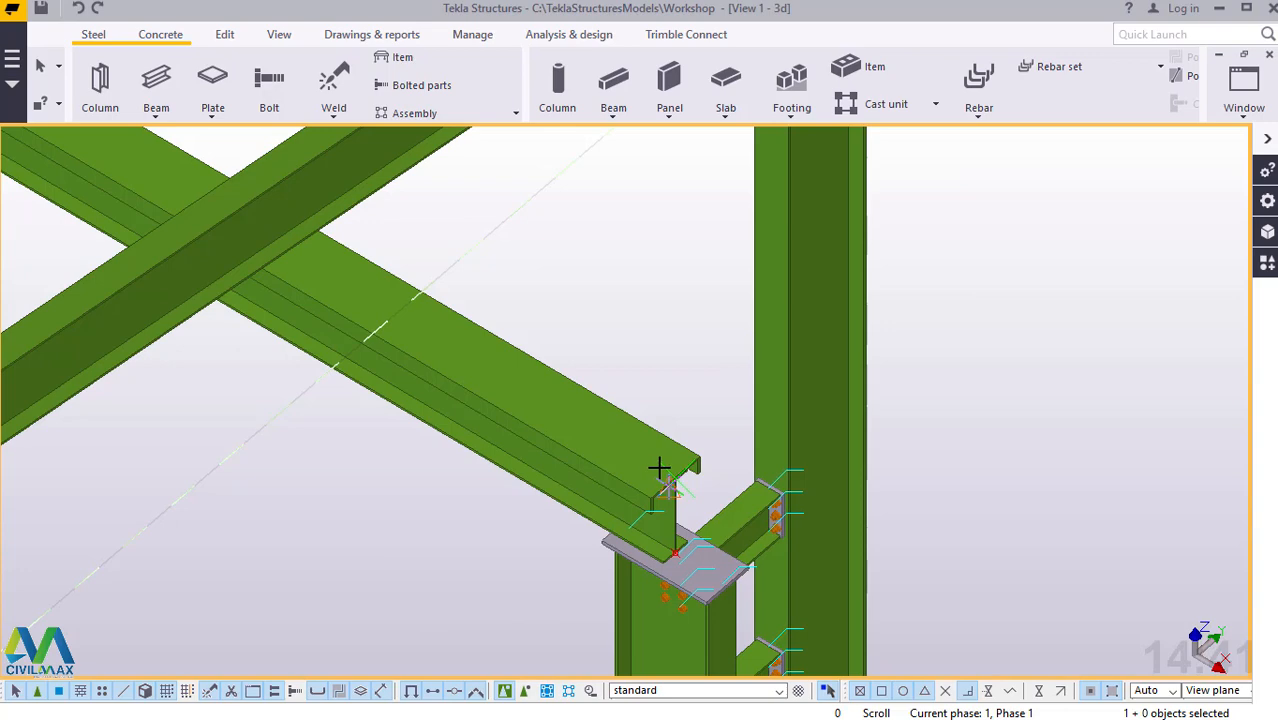
scroll(659, 468, "down", 3)
scroll(376, 304, "up", 1)
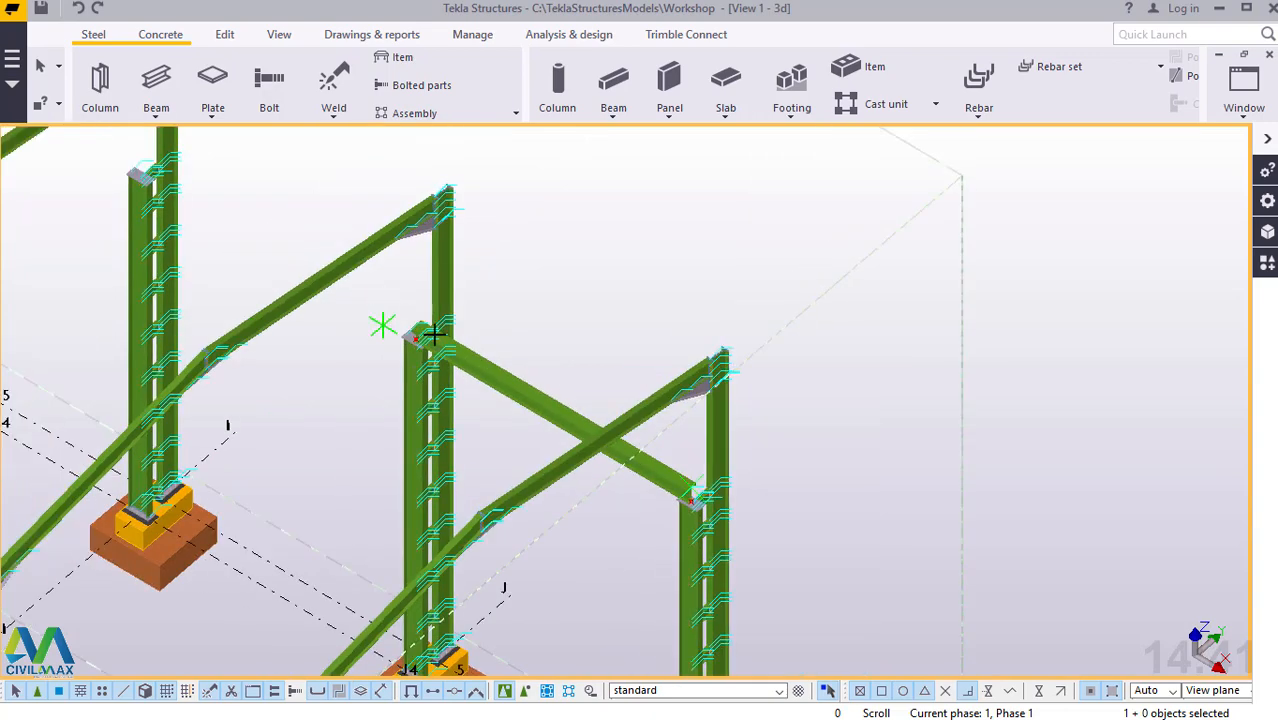
scroll(434, 334, "up", 1)
scroll(456, 343, "up", 3)
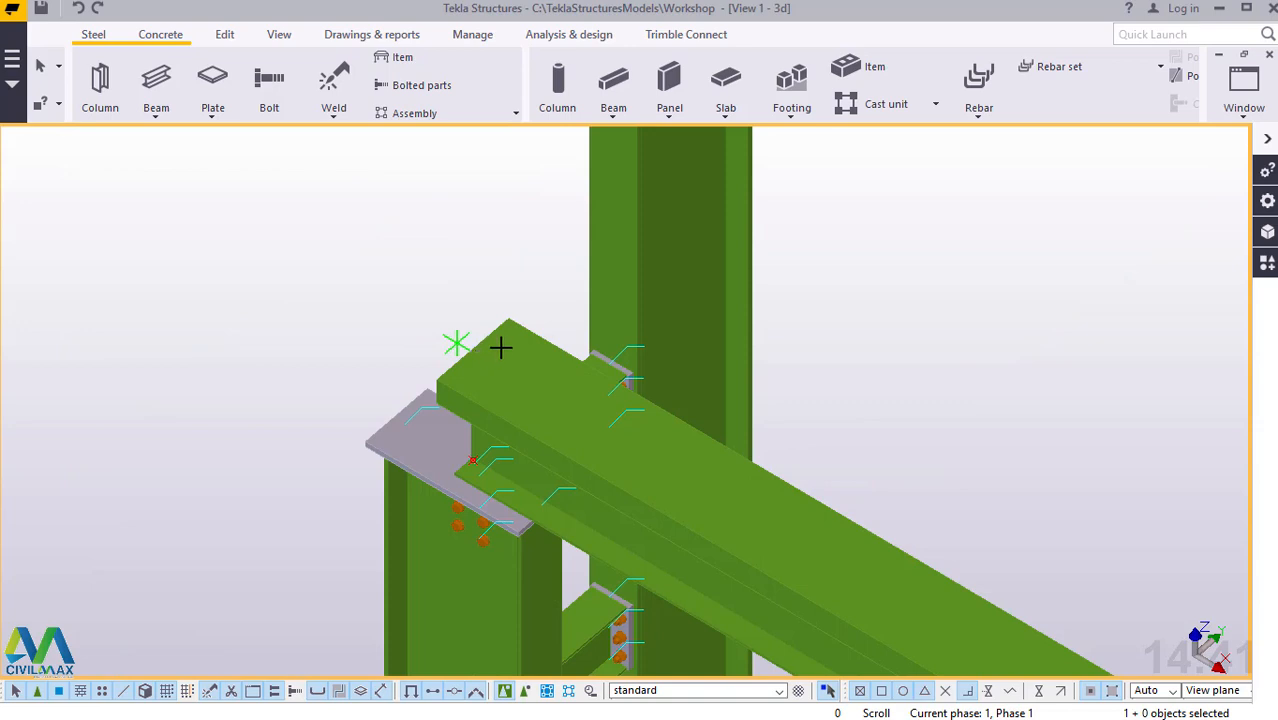
scroll(472, 347, "up", 8)
key("Return")
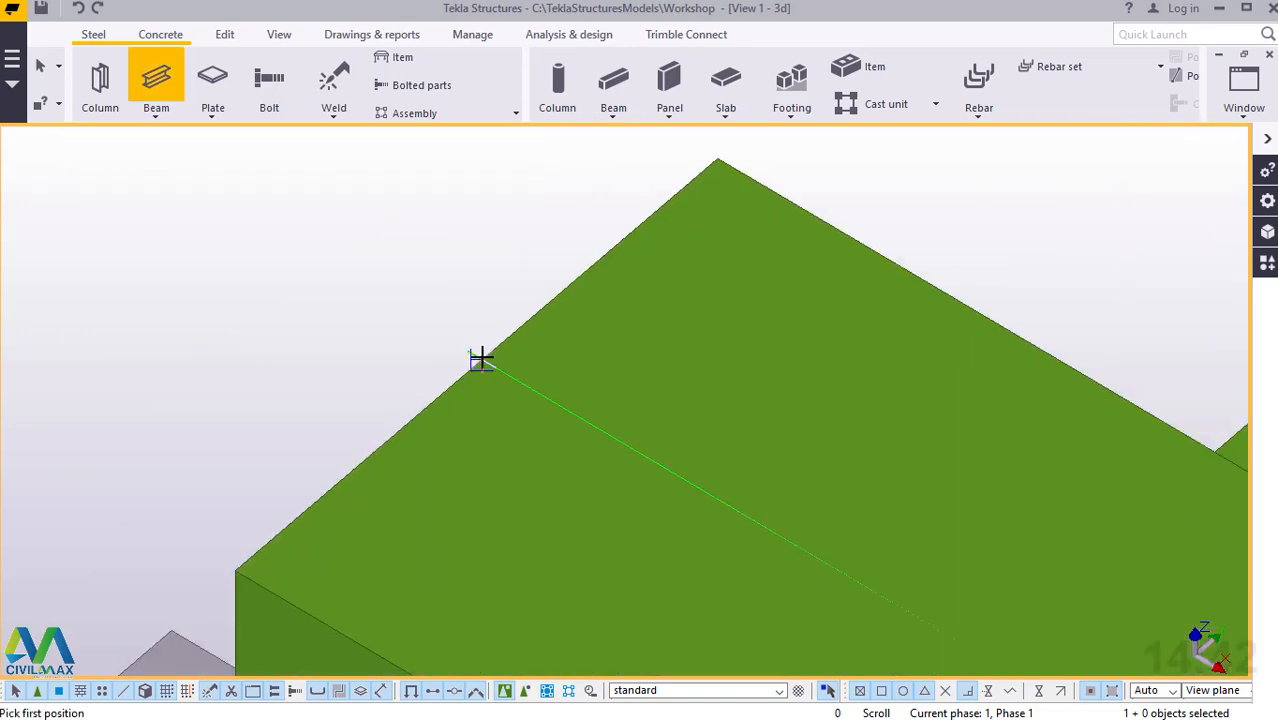
left_click(480, 358)
scroll(362, 298, "down", 3)
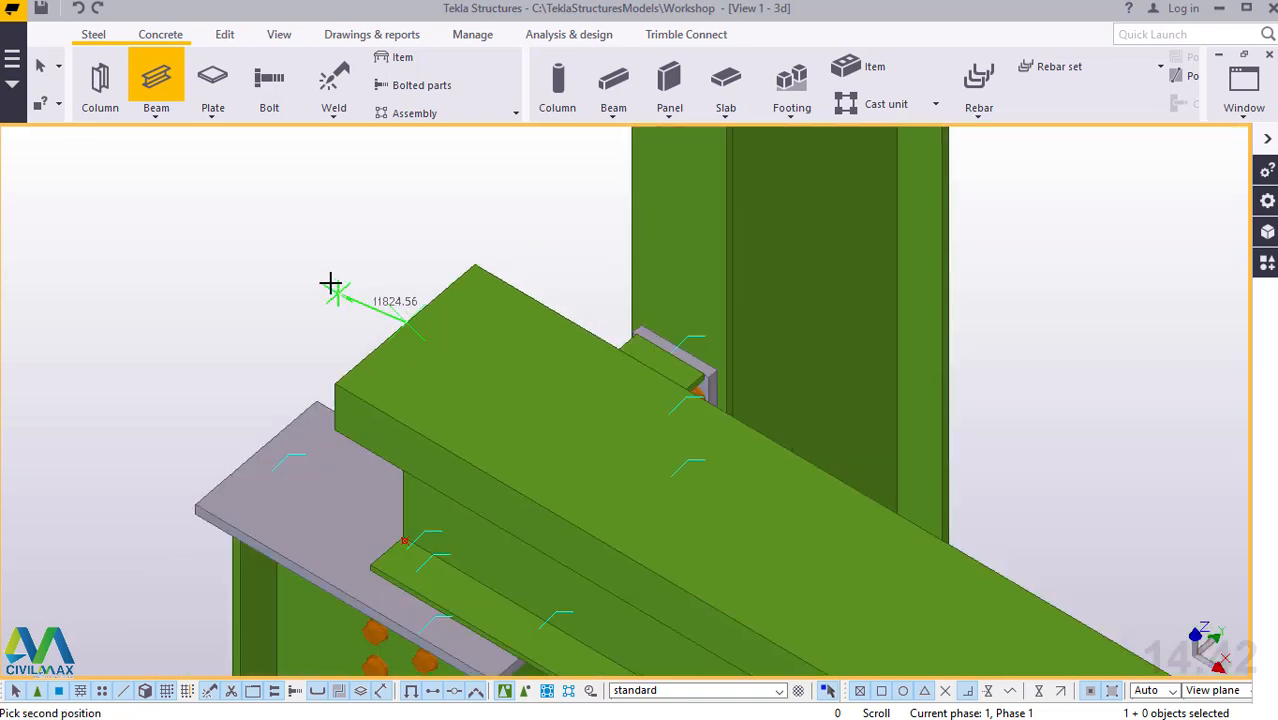
scroll(330, 284, "down", 5)
scroll(525, 350, "up", 2)
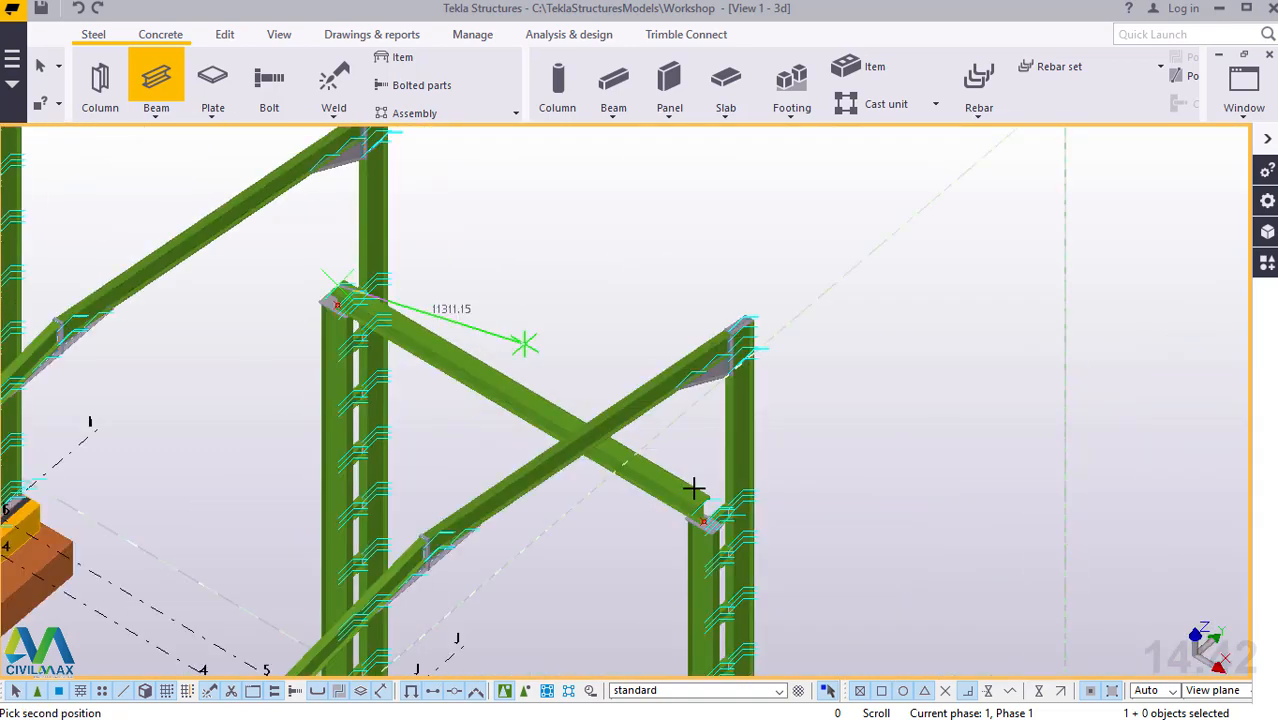
scroll(711, 505, "up", 4)
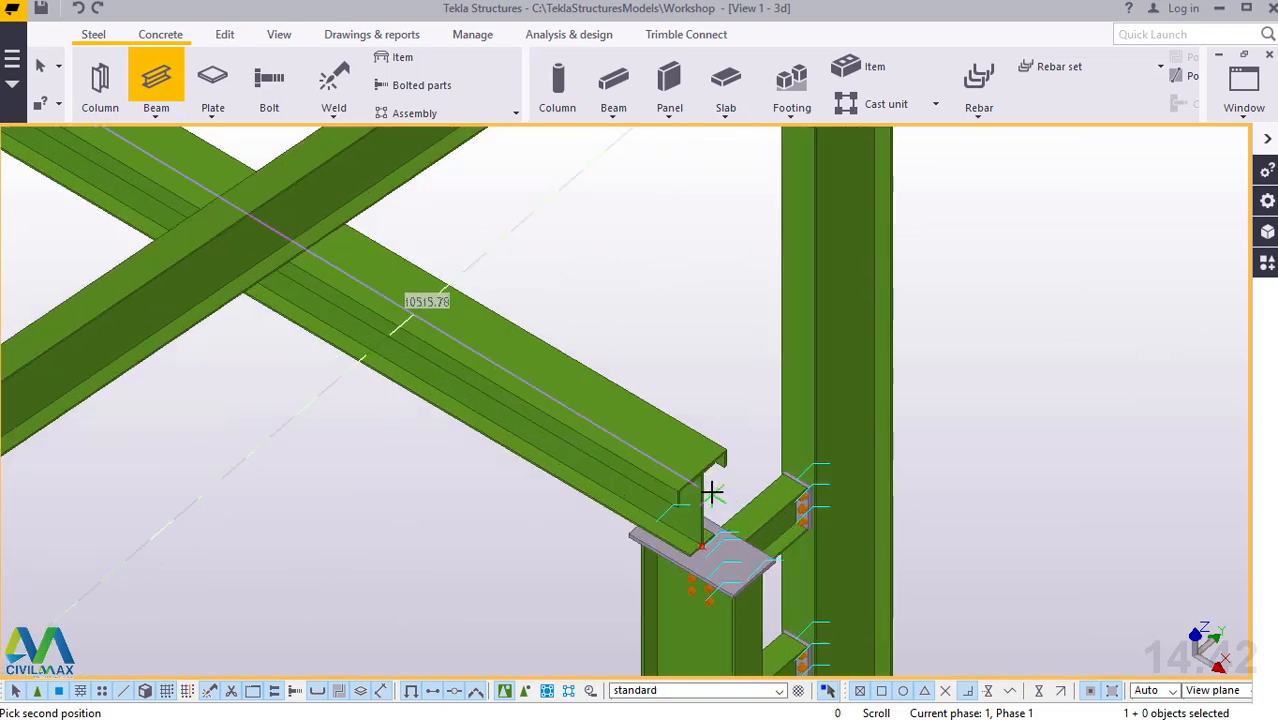
scroll(711, 490, "up", 2)
scroll(711, 470, "up", 1)
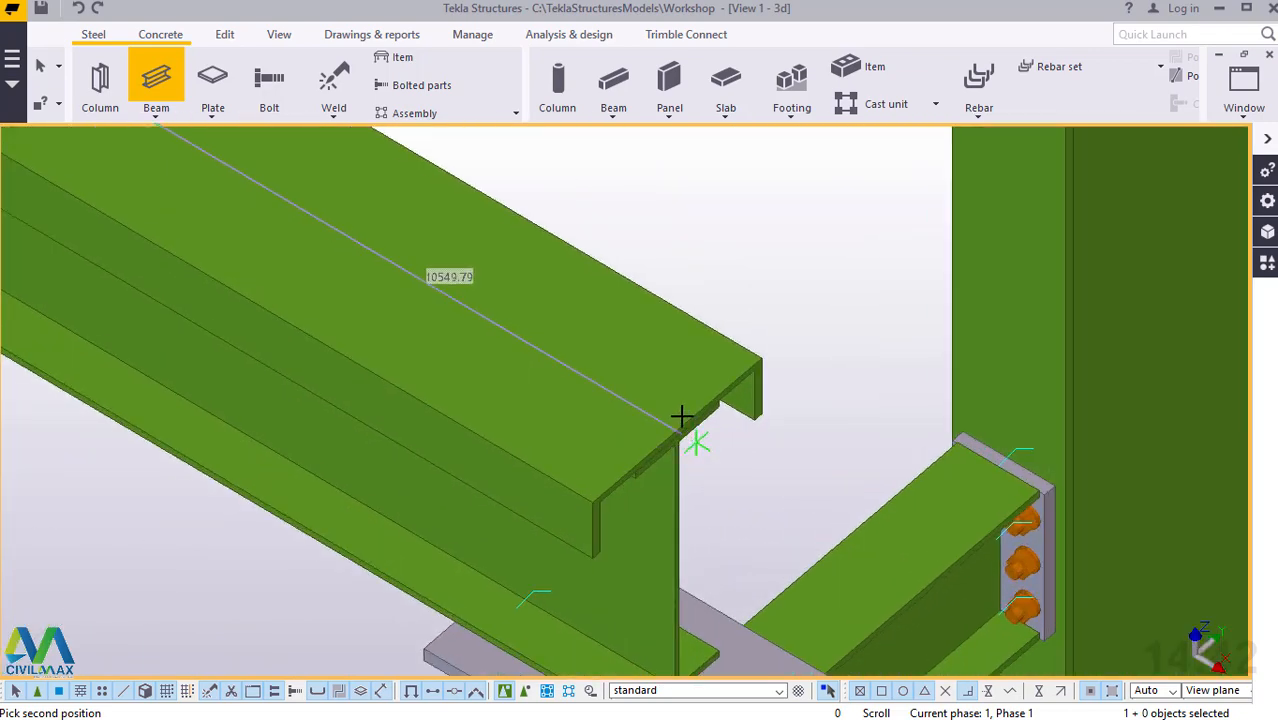
scroll(676, 415, "up", 2)
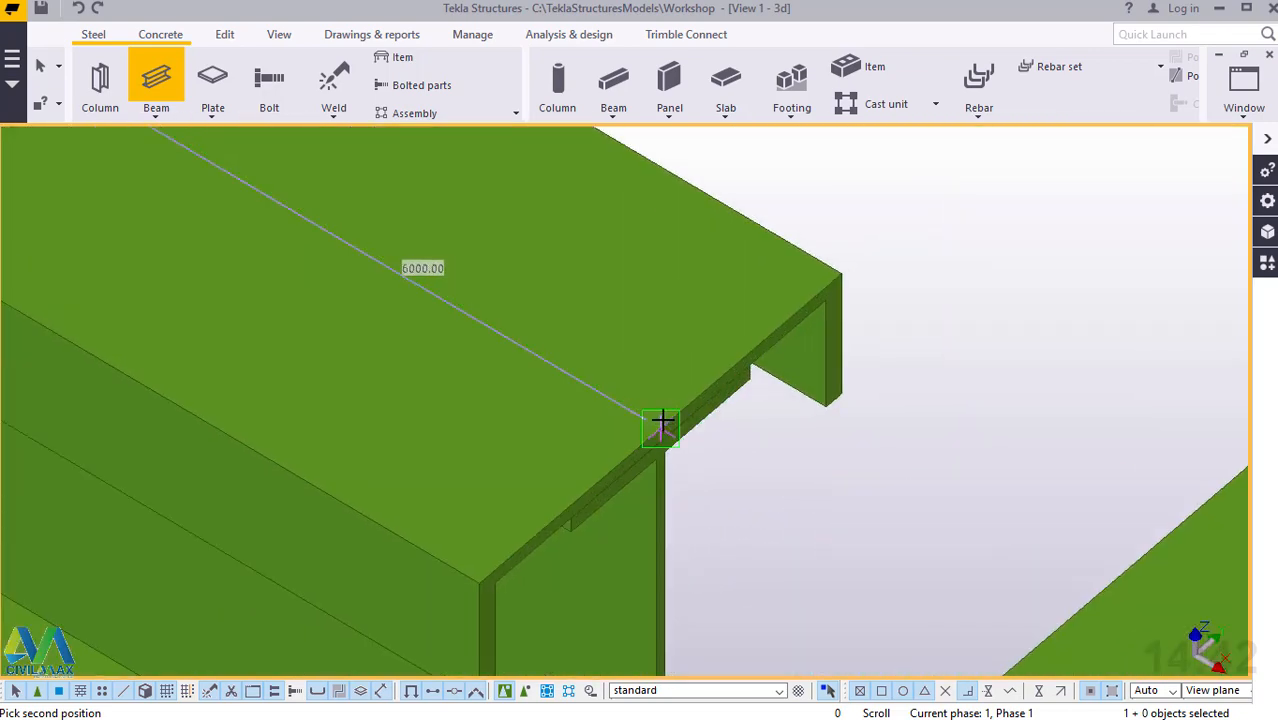
scroll(660, 427, "up", 4)
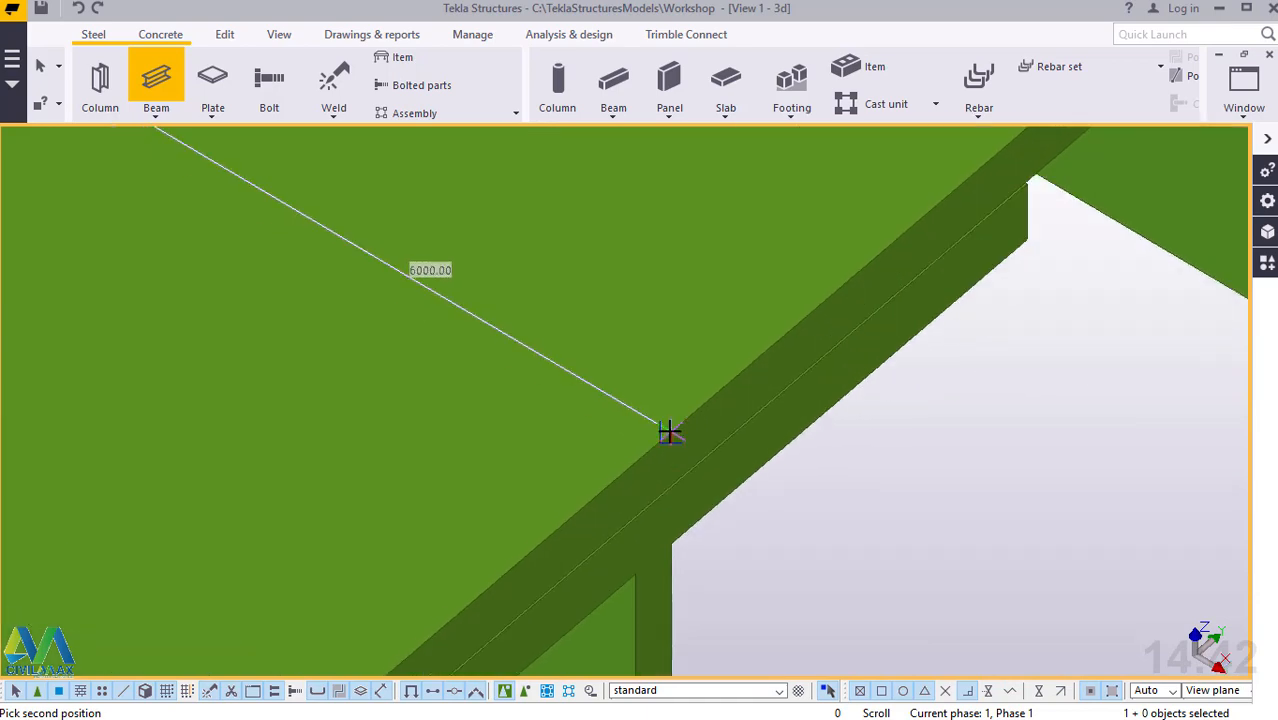
left_click(696, 423)
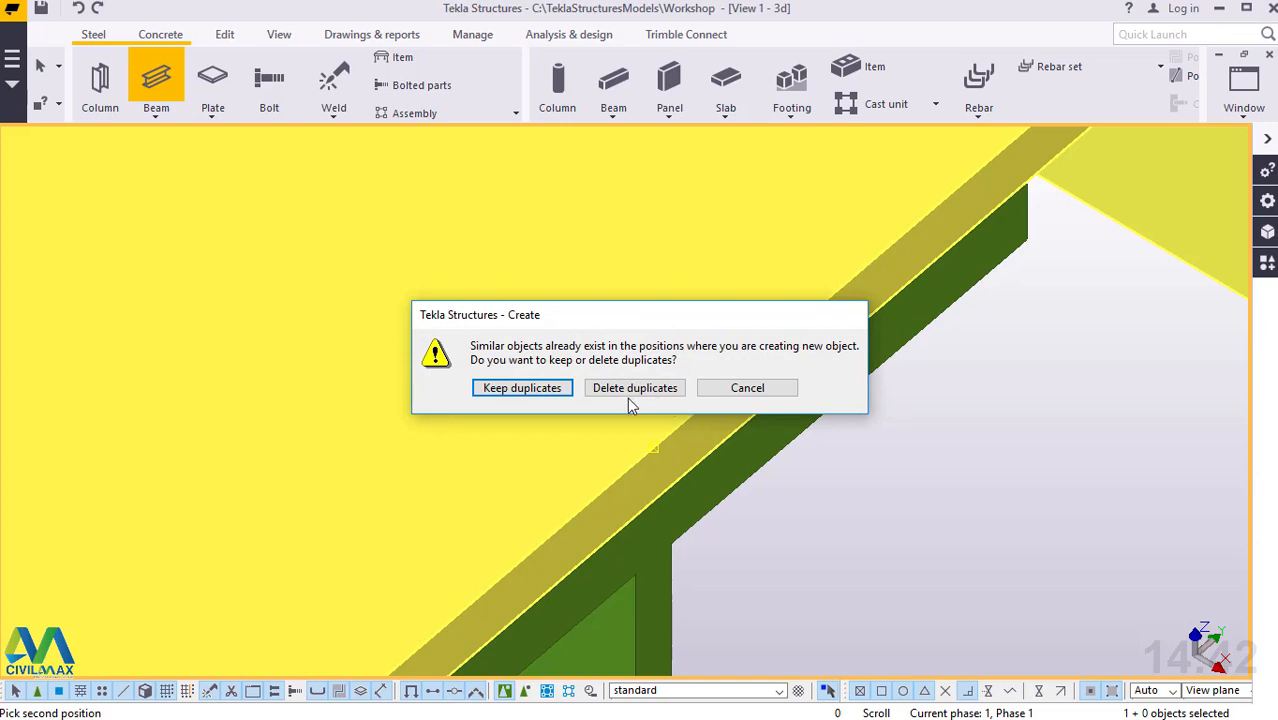
left_click(522, 388)
right_click(986, 398)
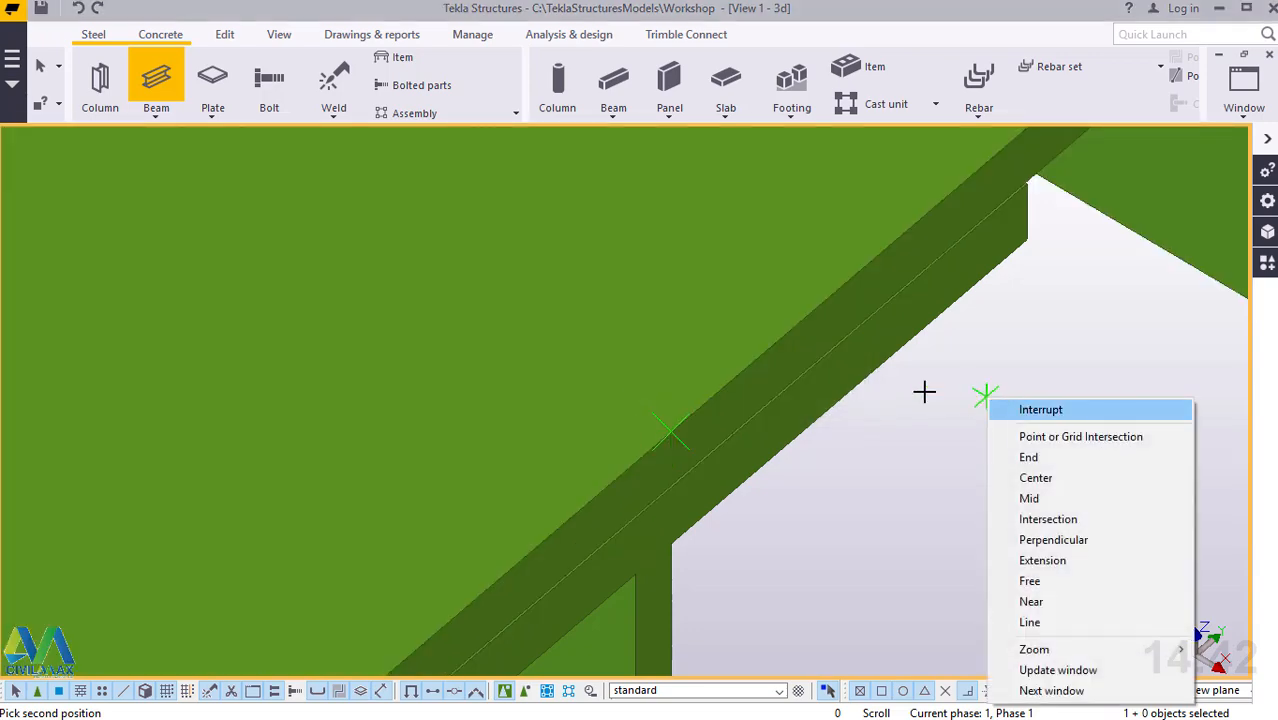
scroll(779, 407, "down", 4)
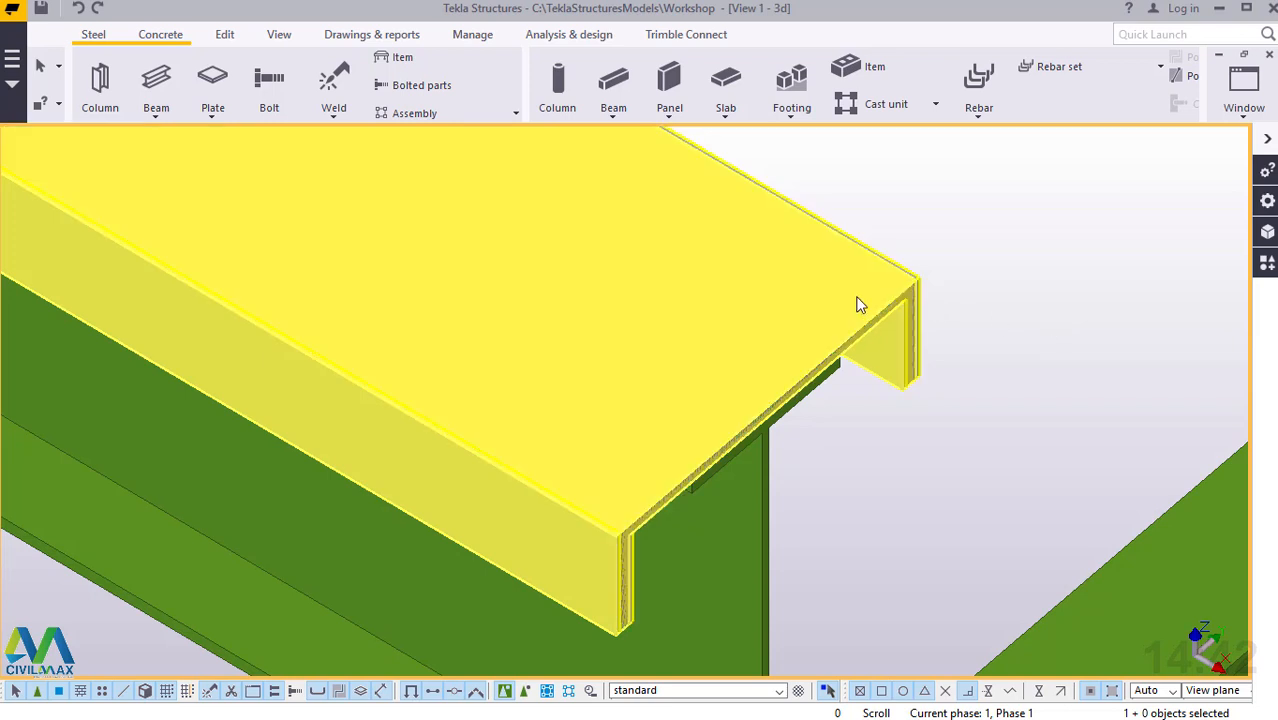
Step: Set the upper RSC254*76*28.29 channel's depth position to Front, modify the beam, and close its properties
double_click(857, 304)
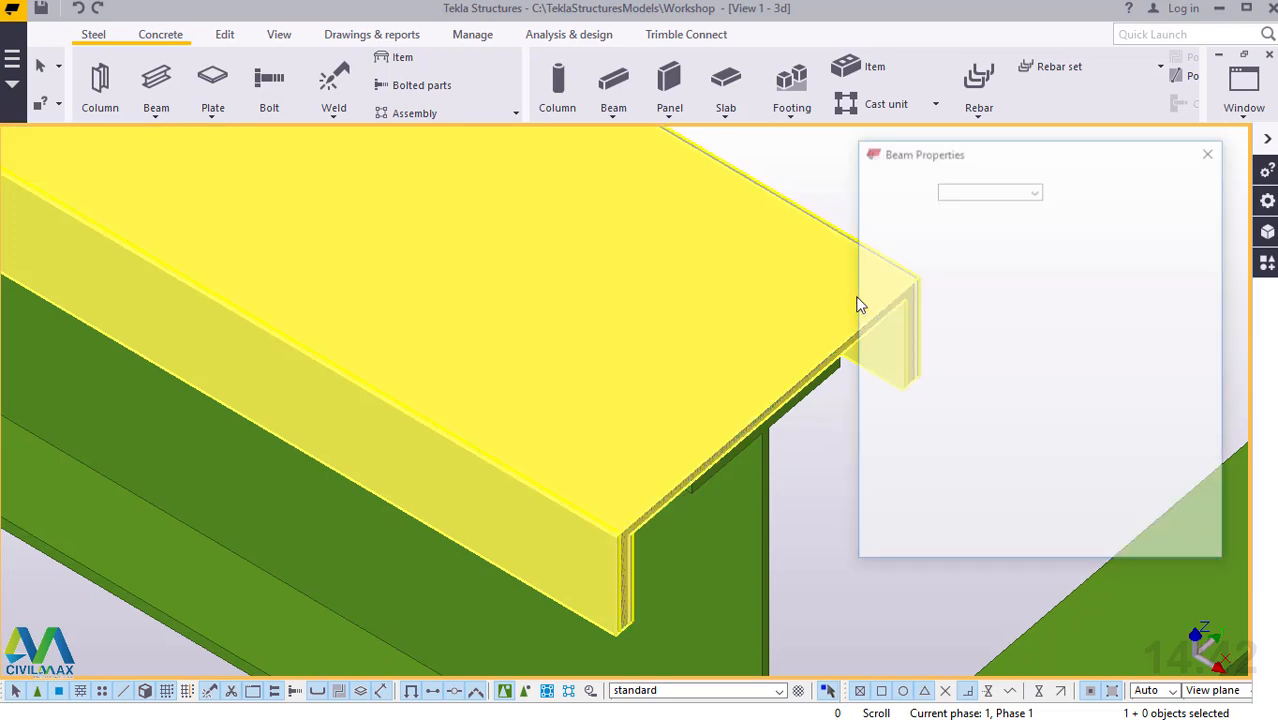
left_click(945, 226)
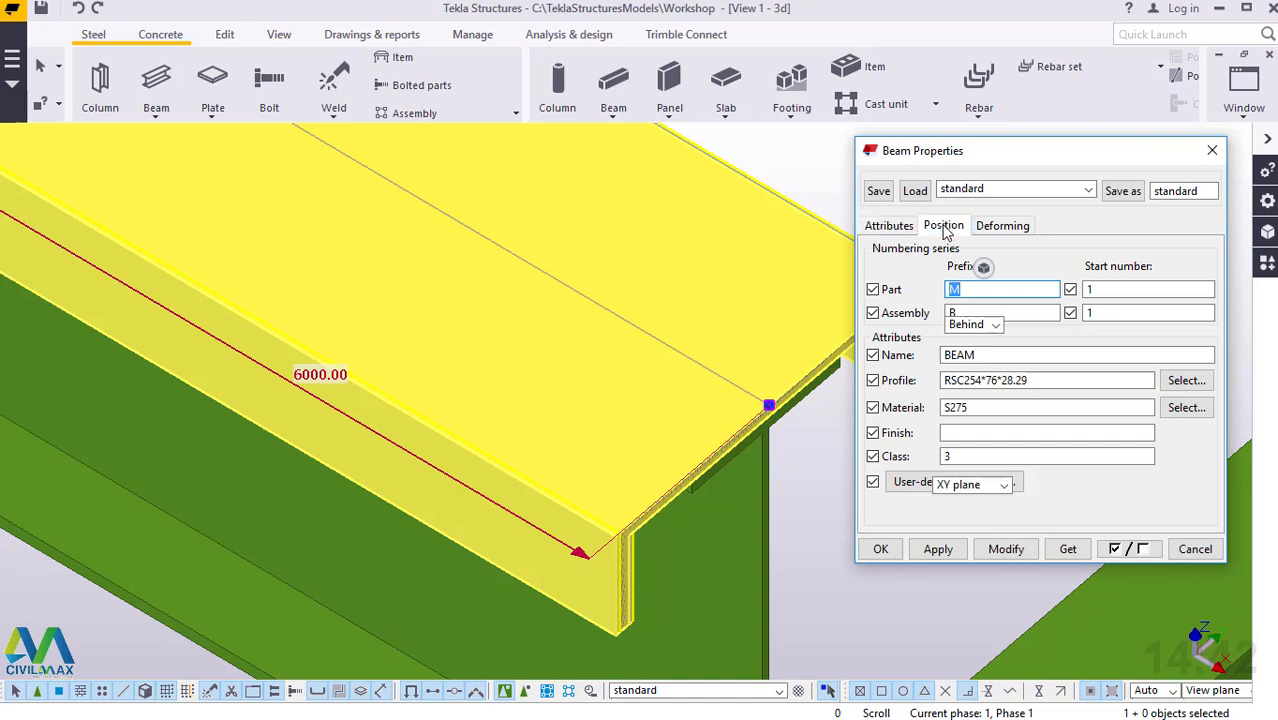
left_click(996, 327)
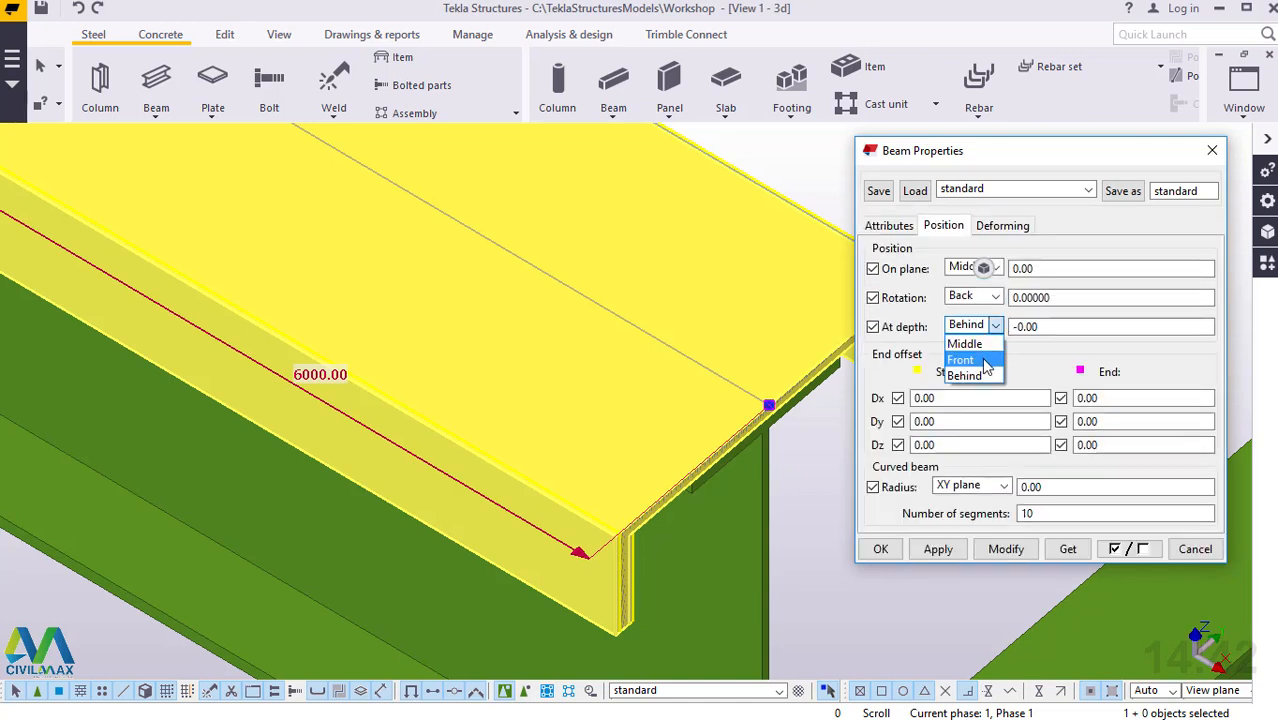
left_click(960, 360)
left_click(1005, 548)
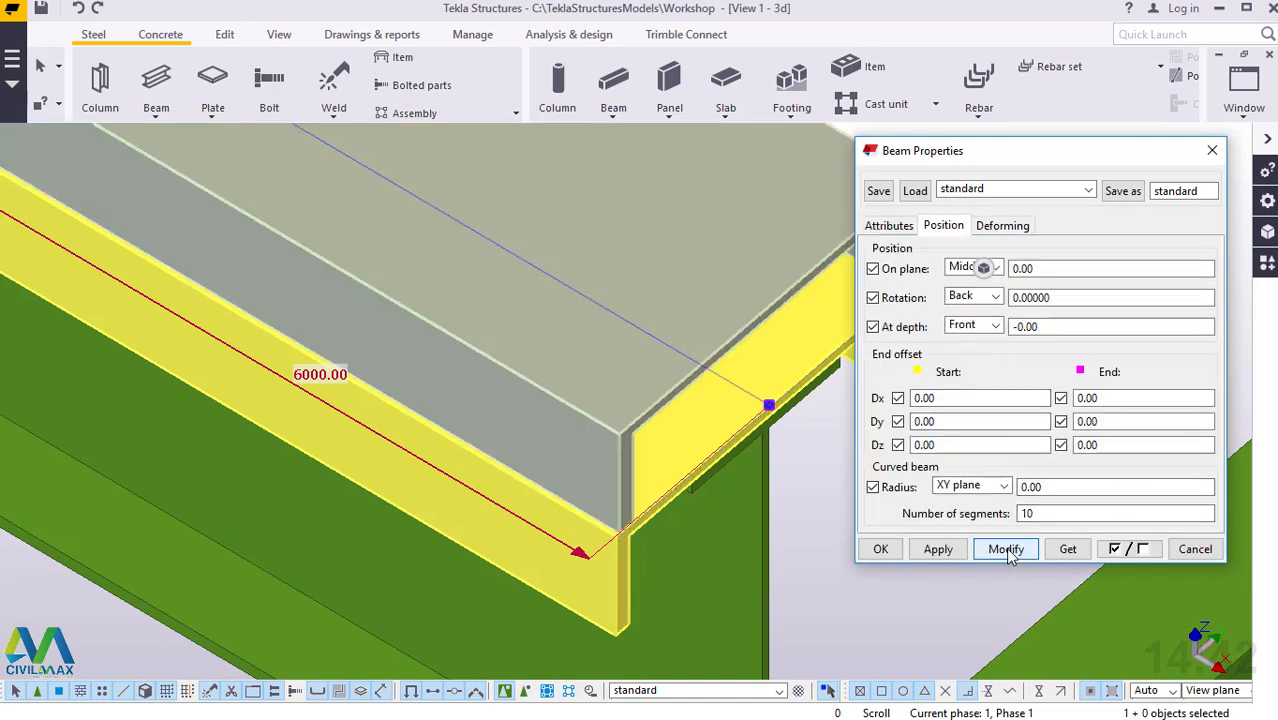
left_click(843, 494)
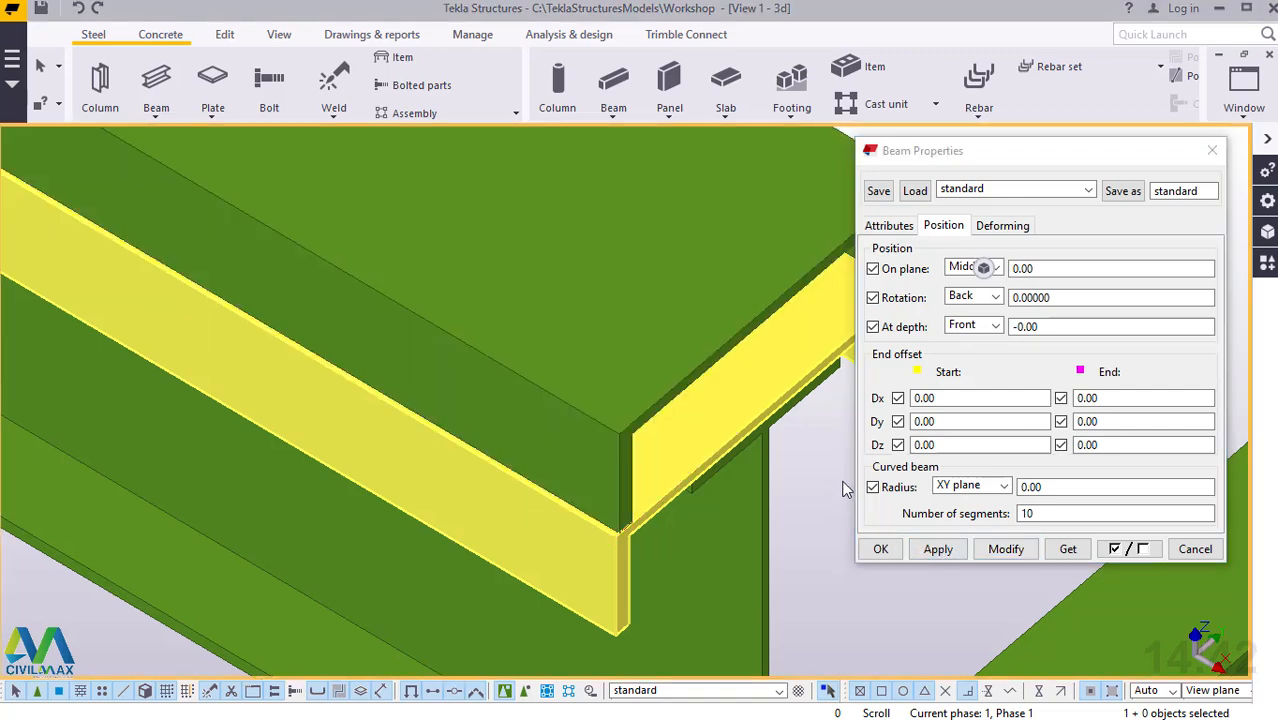
left_click(880, 549)
left_click(856, 310)
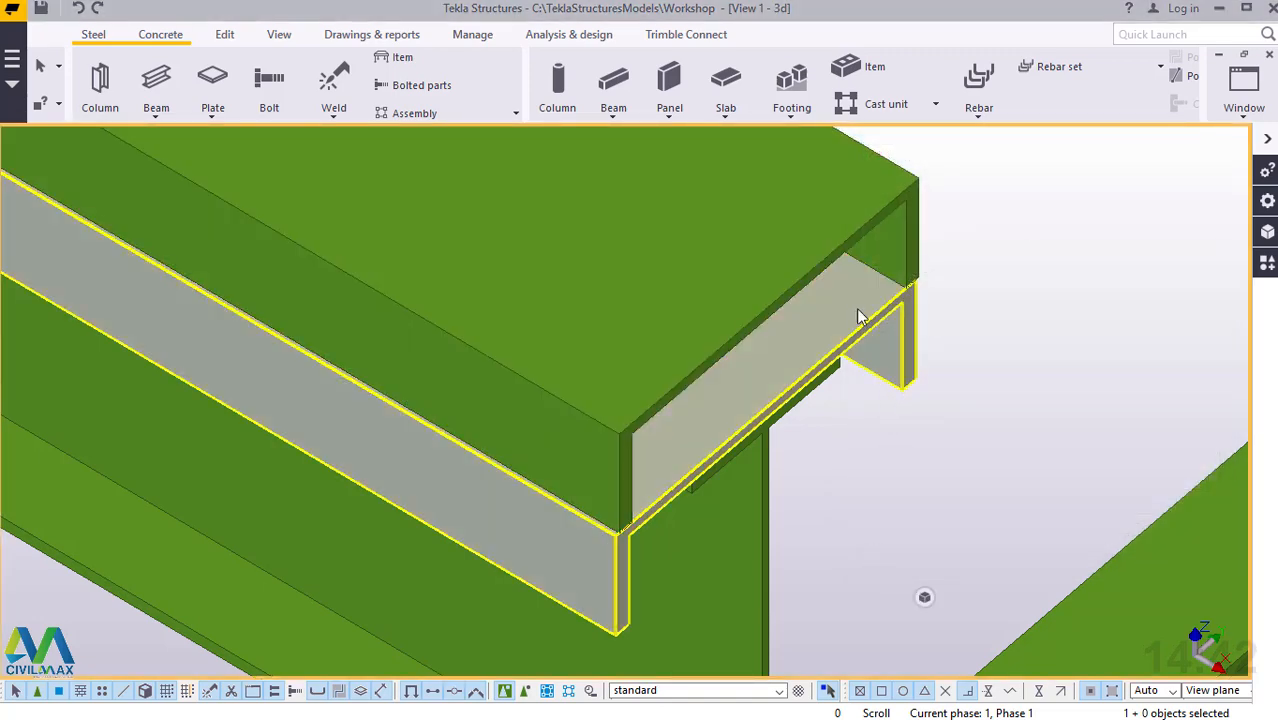
left_click(1055, 329)
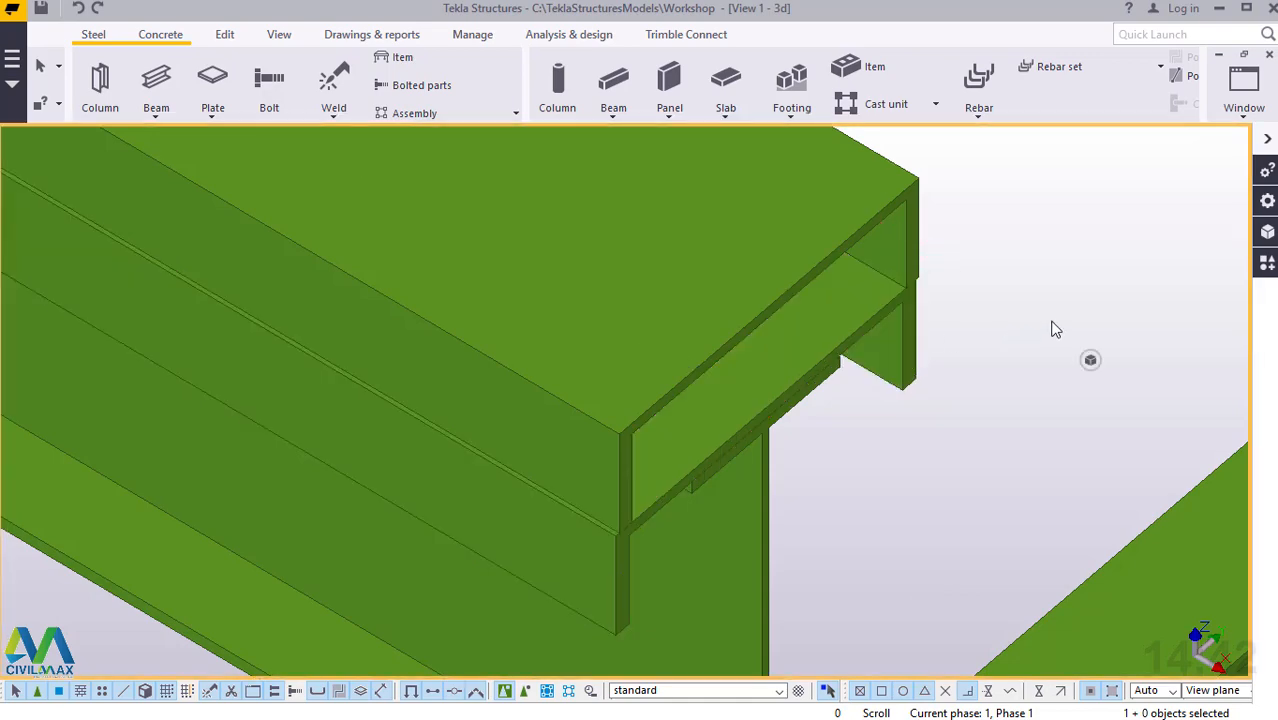
Step: Move the upper channel from its lower outer end corner to the top outer corner of the channel beneath it
scroll(635, 545, "up", 3)
scroll(624, 545, "up", 1)
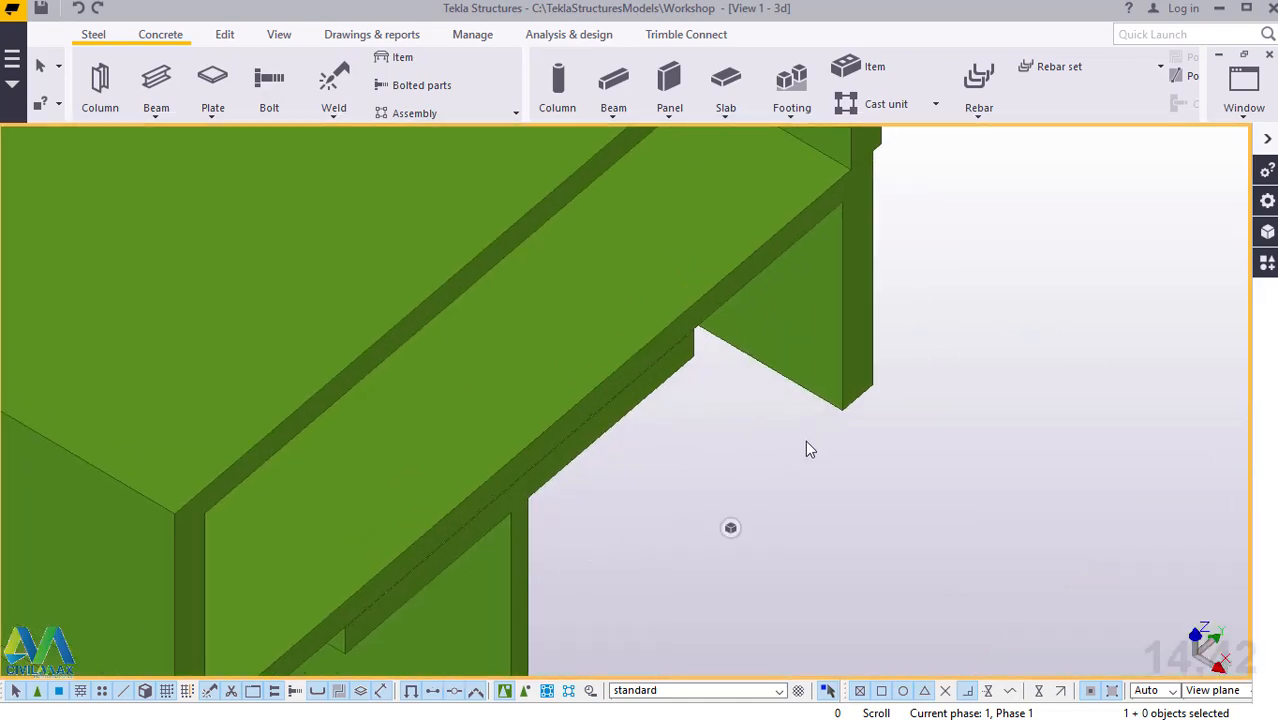
scroll(824, 430, "down", 7)
scroll(571, 554, "up", 4)
scroll(471, 584, "up", 5)
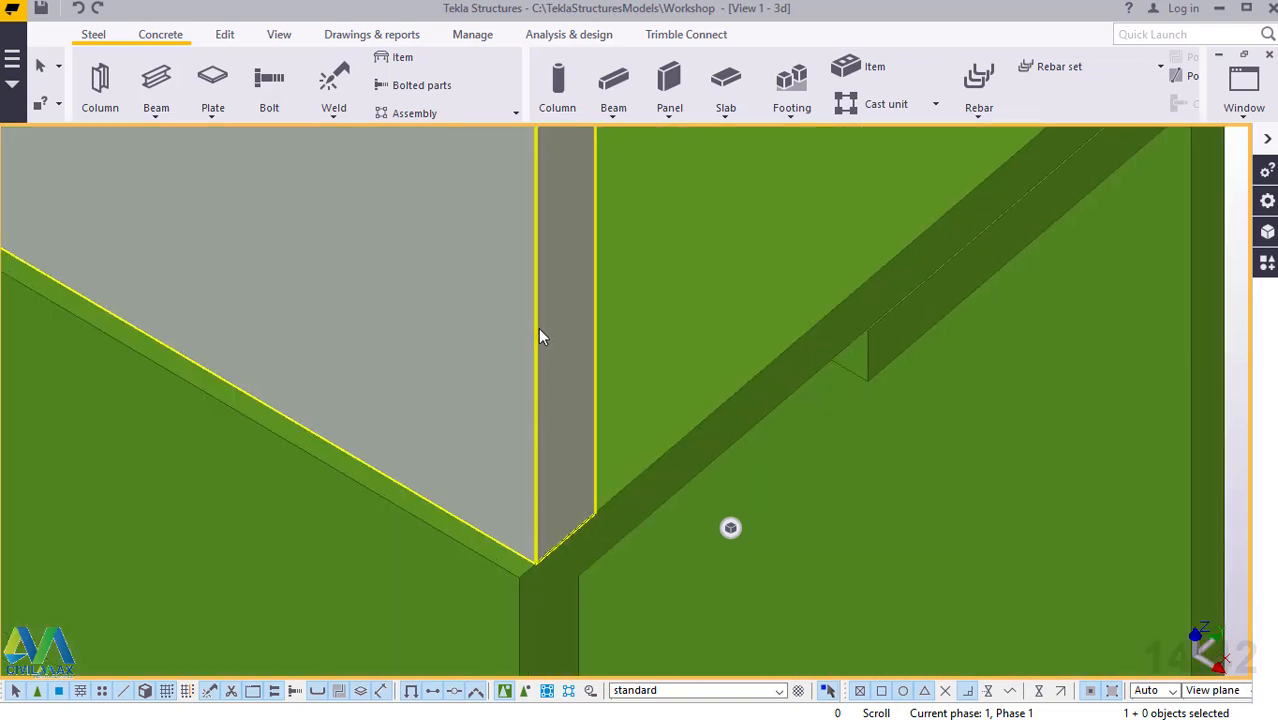
right_click(541, 327)
left_click(596, 364)
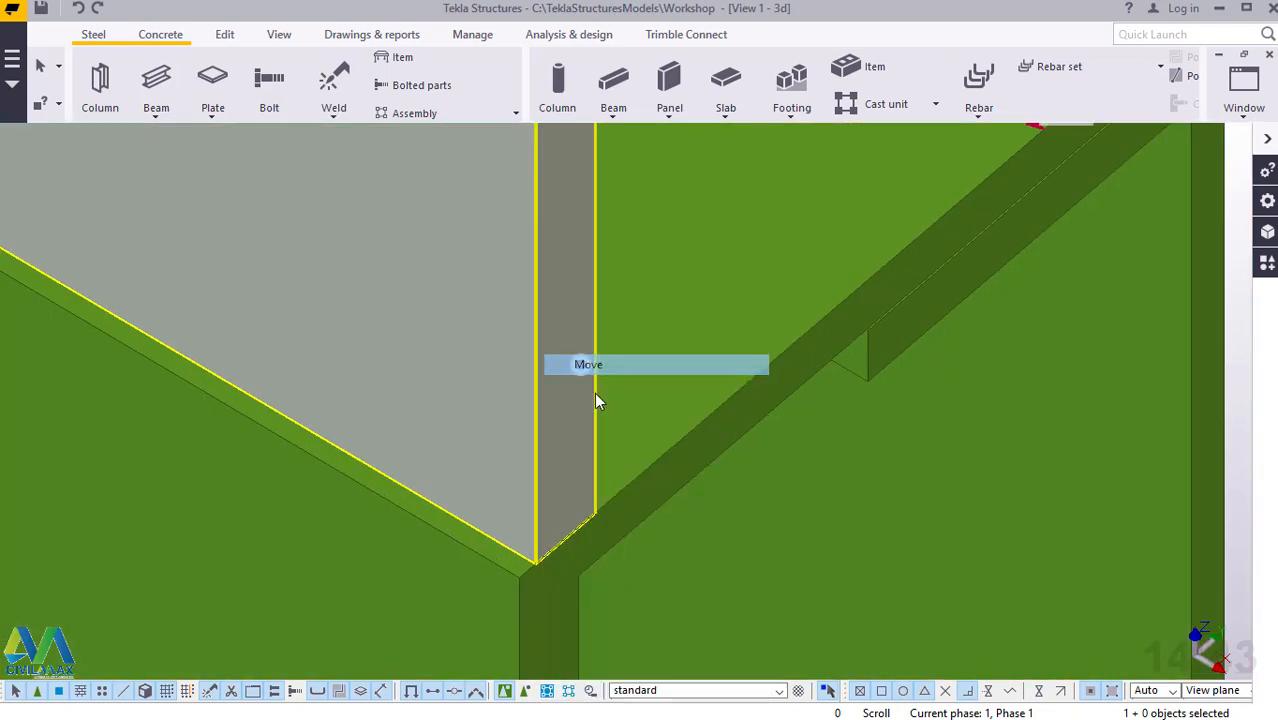
left_click(519, 575)
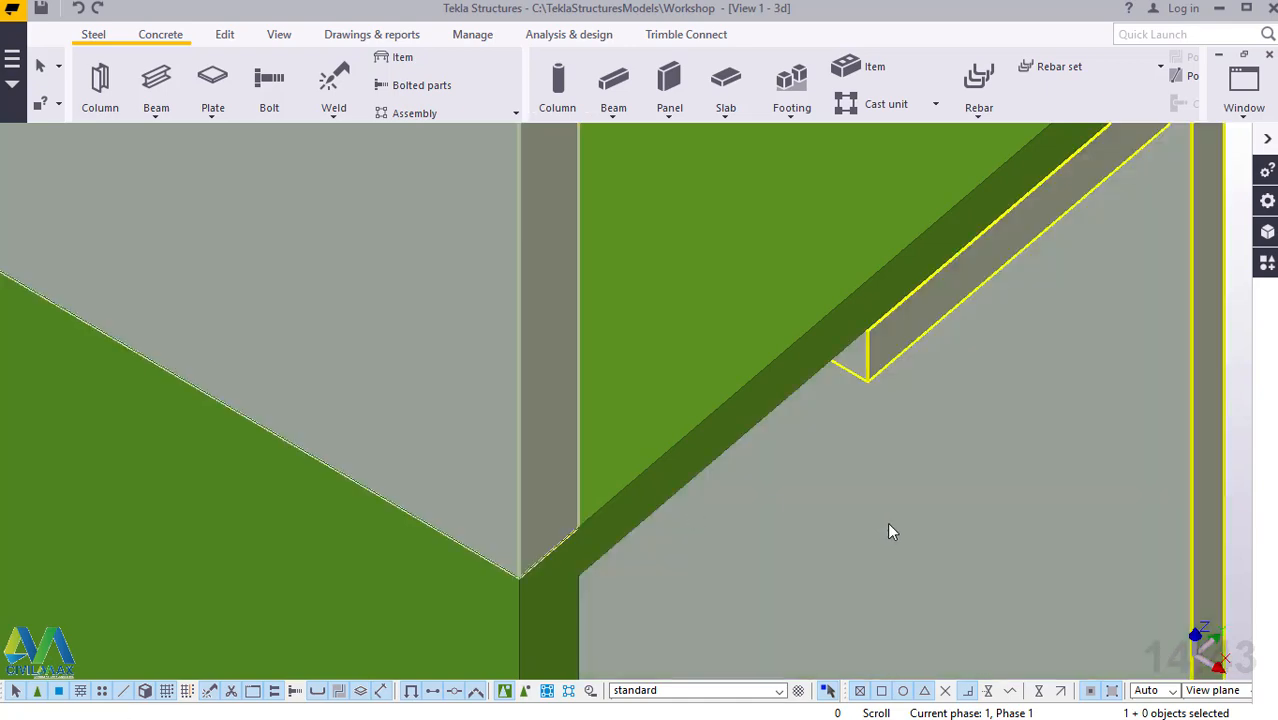
Step: Open the profile catalog from the beam properties of the uppermost channel
scroll(918, 515, "down", 5)
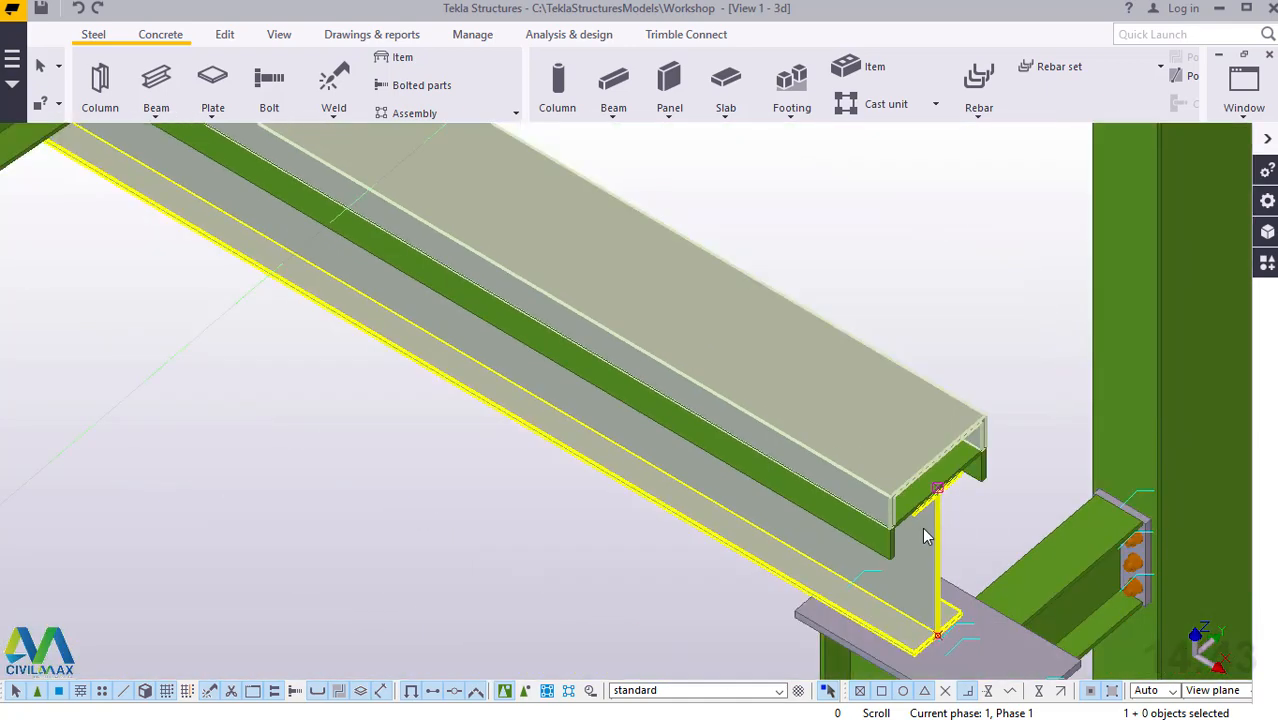
scroll(923, 528, "down", 10)
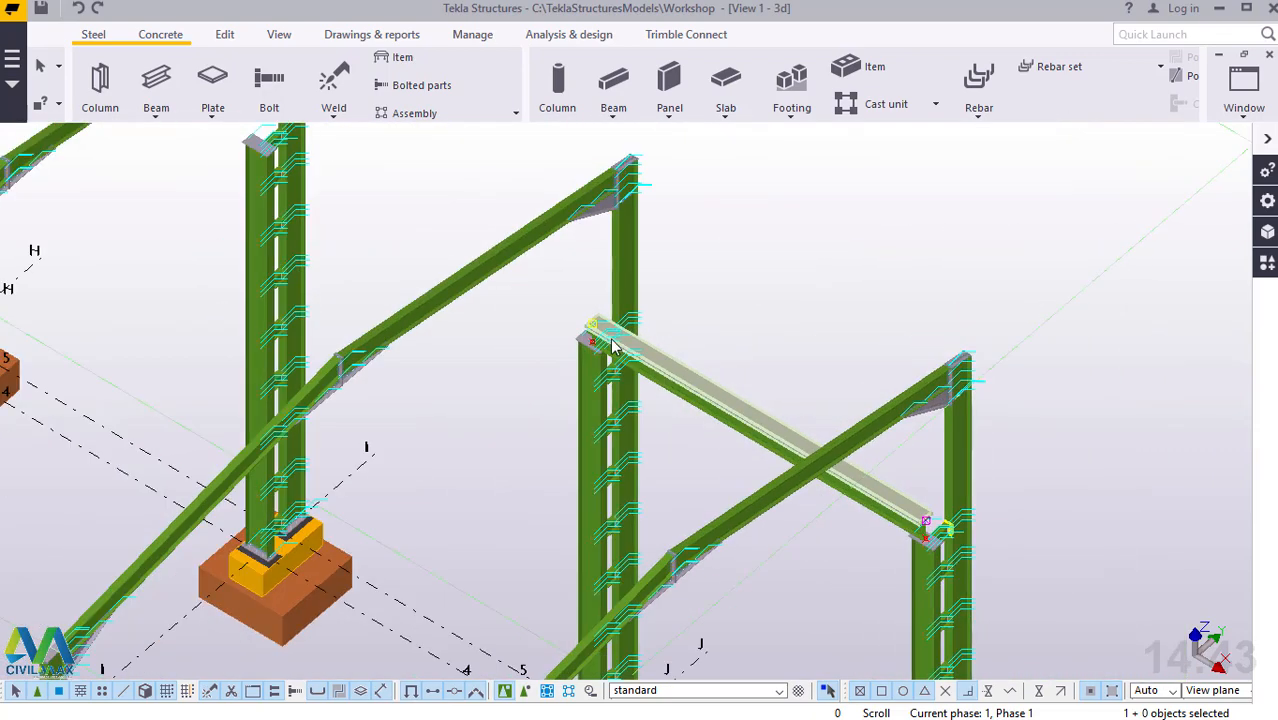
scroll(612, 345, "up", 8)
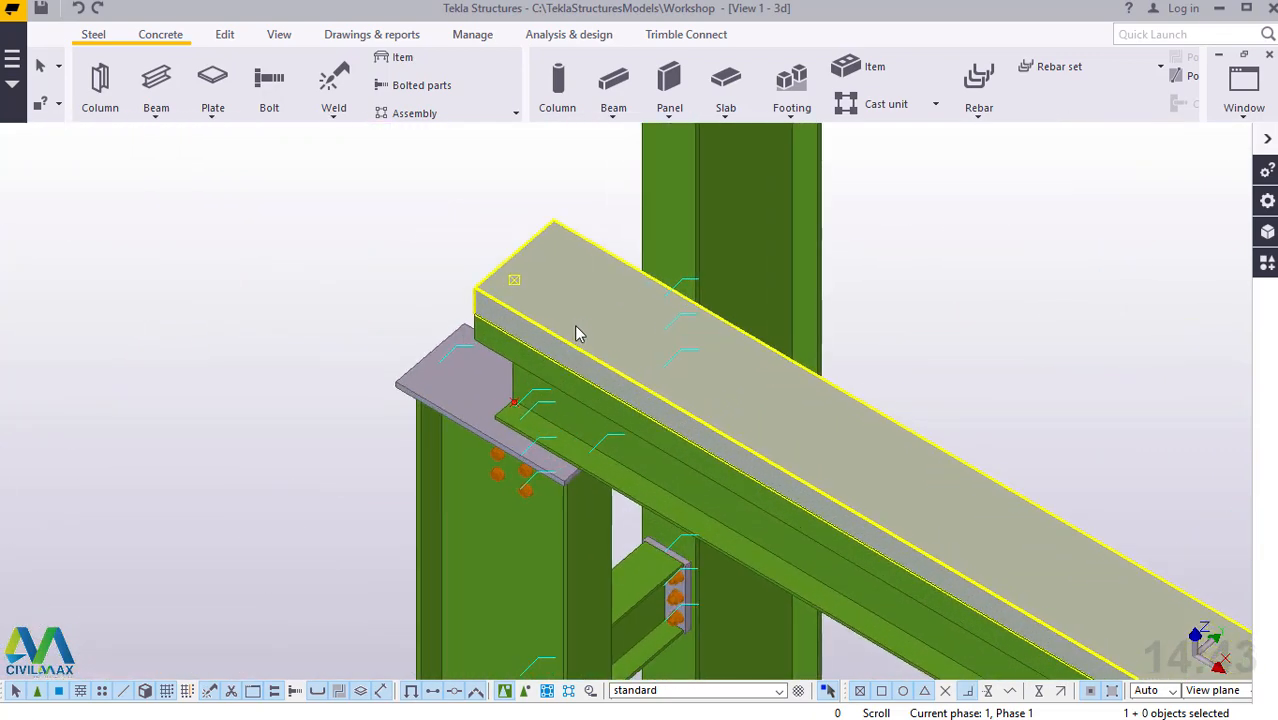
scroll(574, 334, "up", 5)
scroll(447, 297, "down", 2)
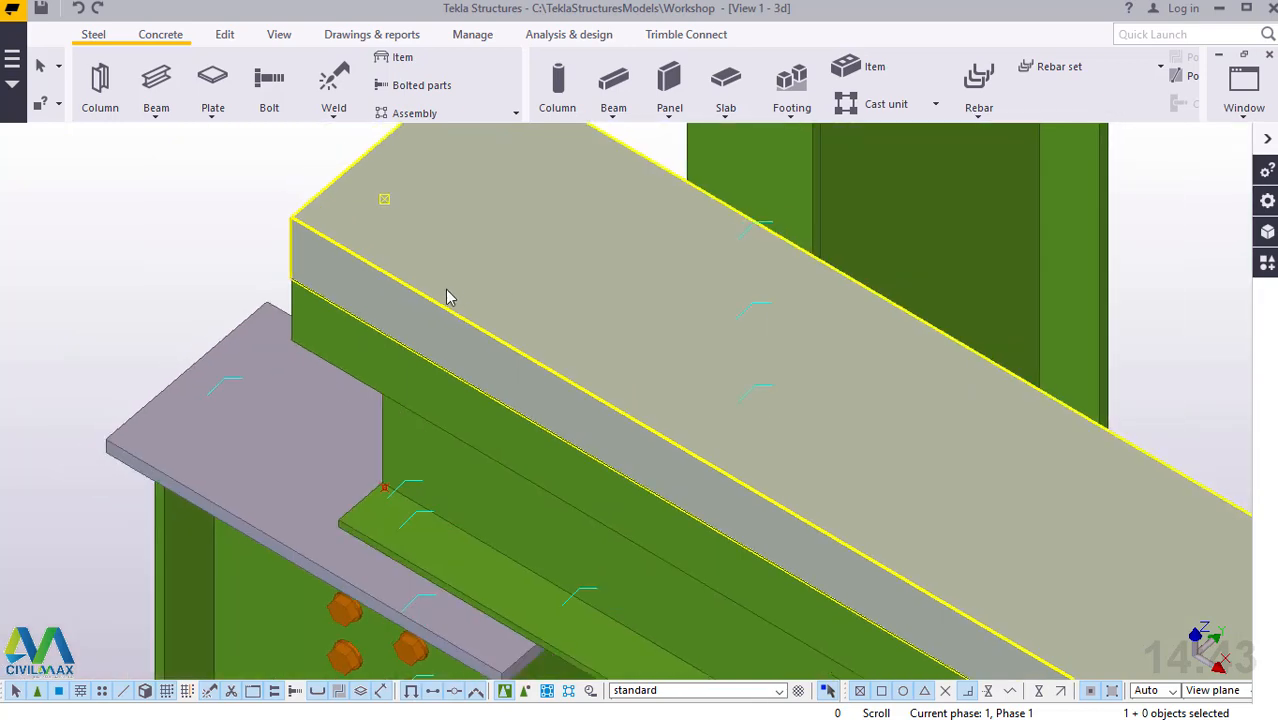
scroll(540, 293, "down", 3)
double_click(536, 284)
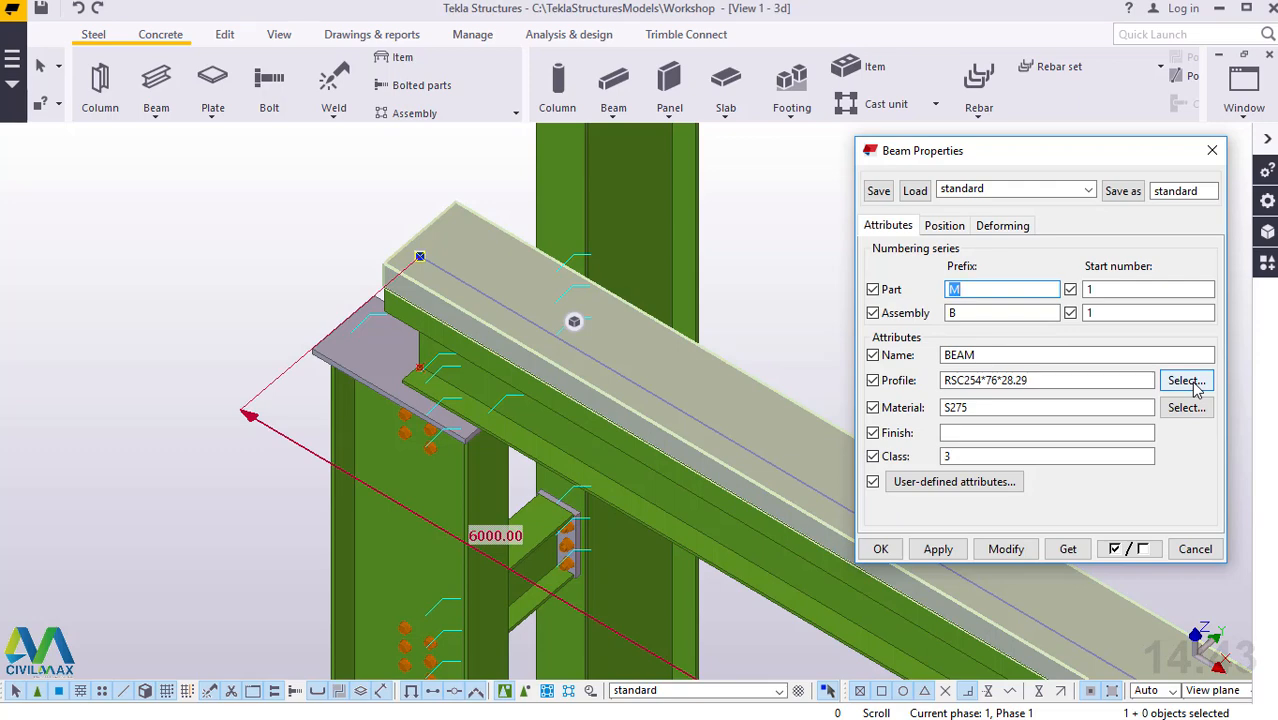
left_click(1190, 381)
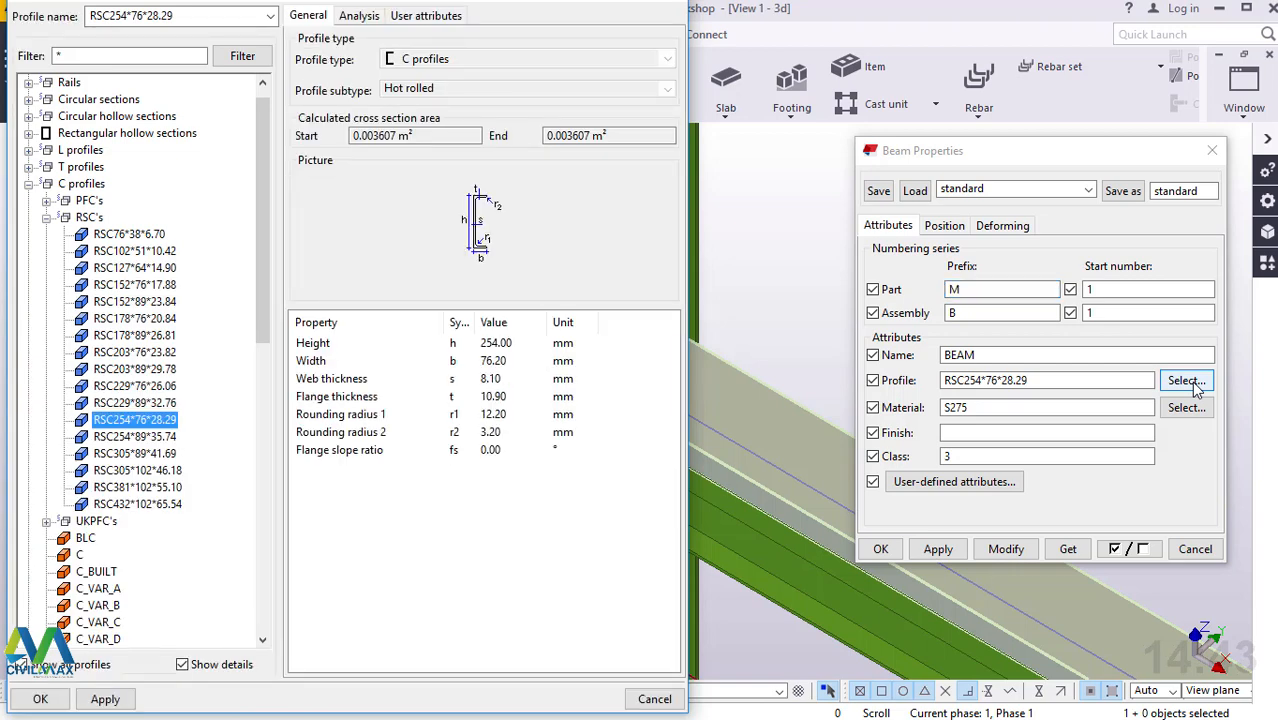
Step: Change the uppermost member's profile to the crane rail SECTION-A-MRS-87A, modify the beam, and close its properties
left_click(29, 184)
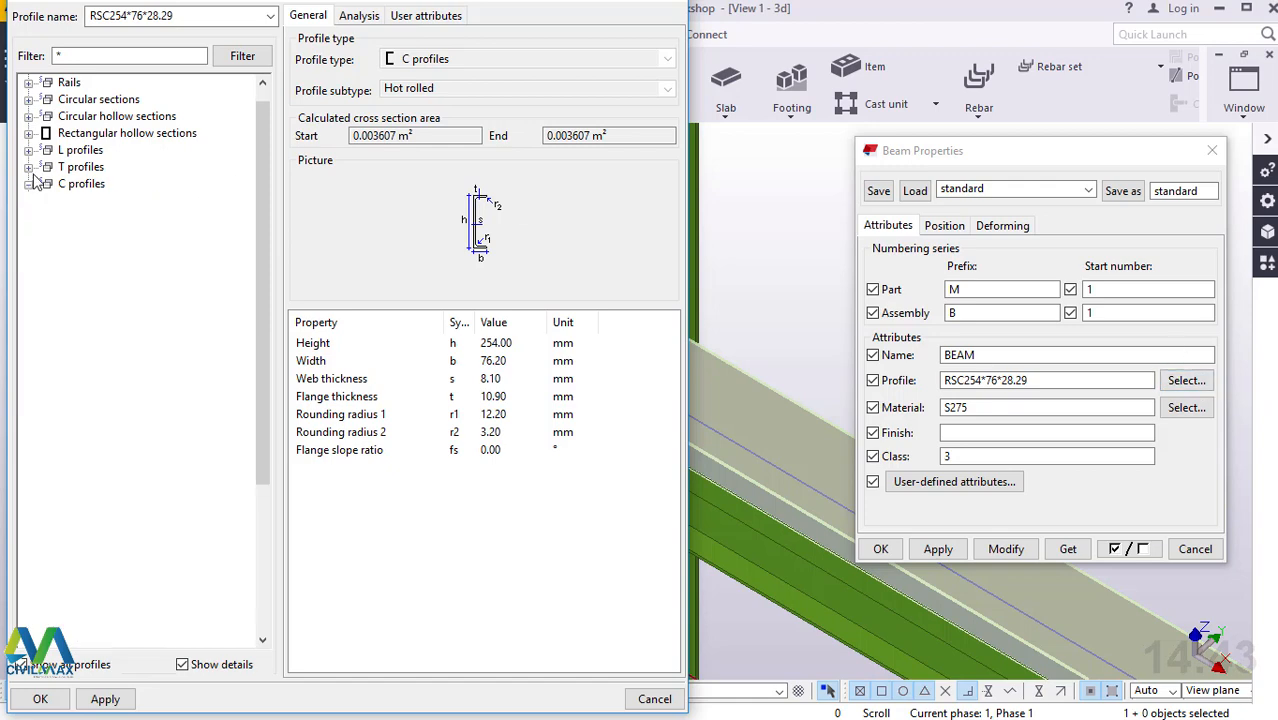
left_click(29, 84)
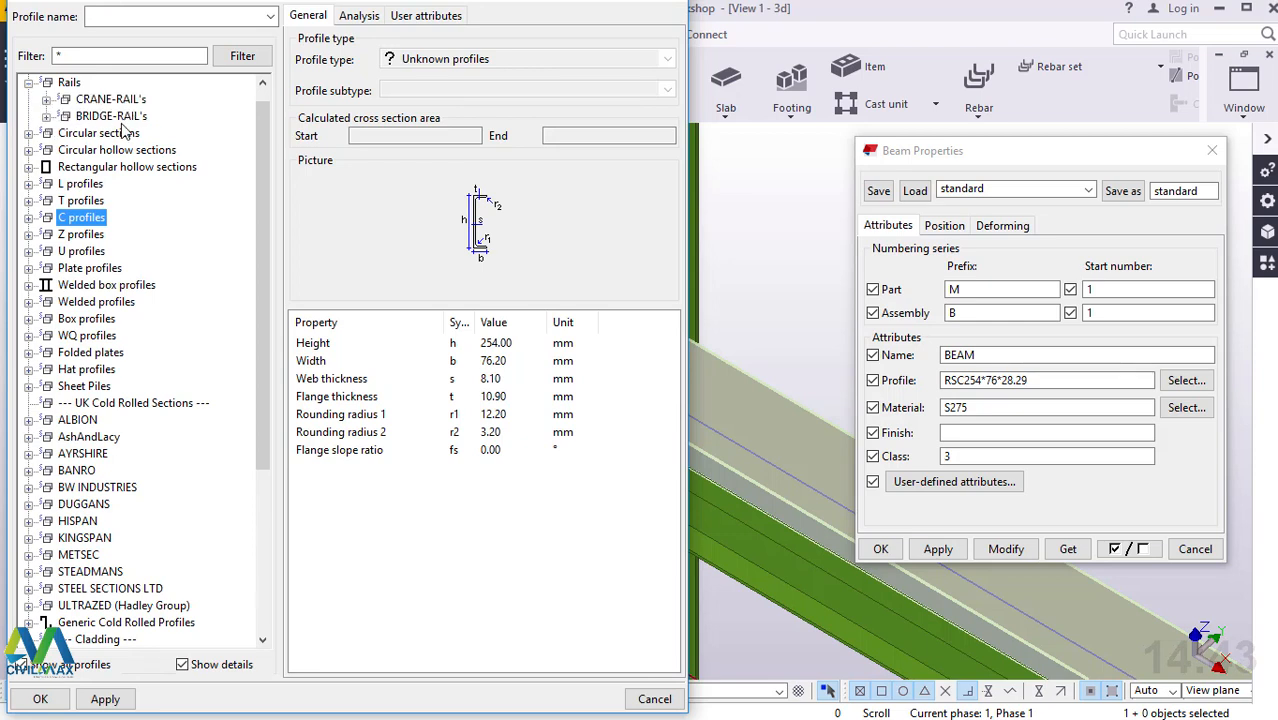
left_click(47, 100)
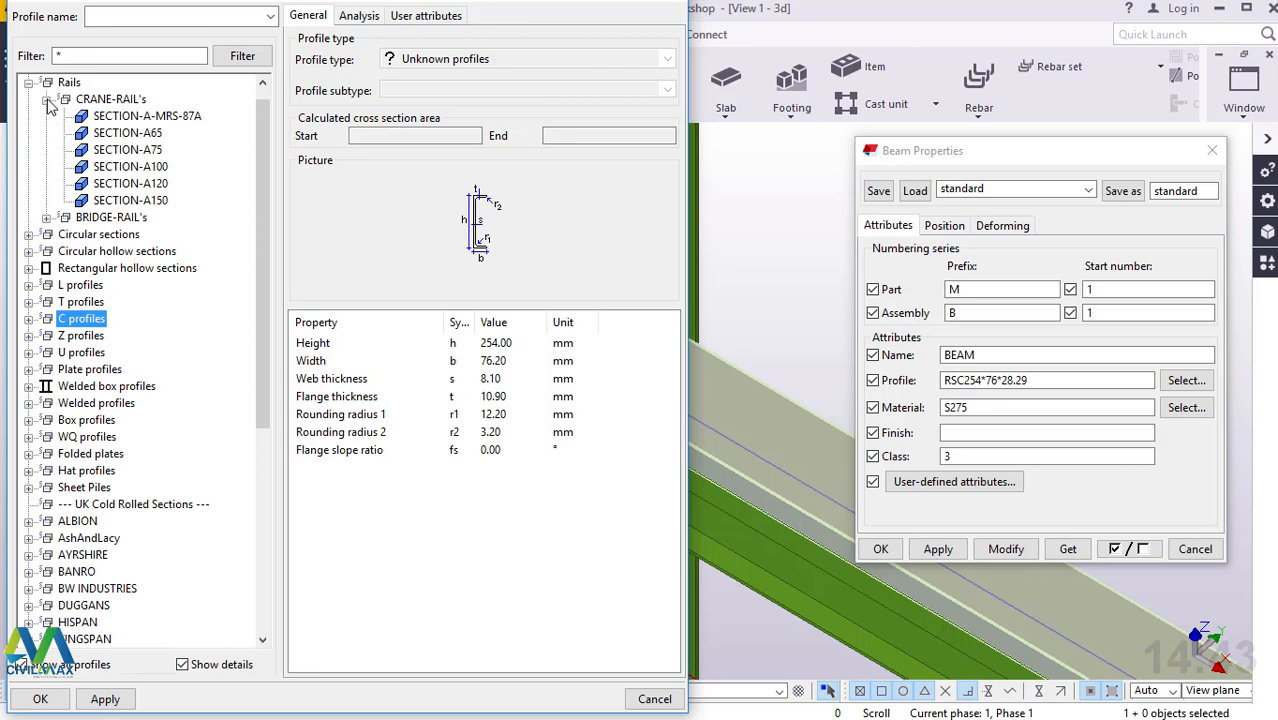
left_click(156, 118)
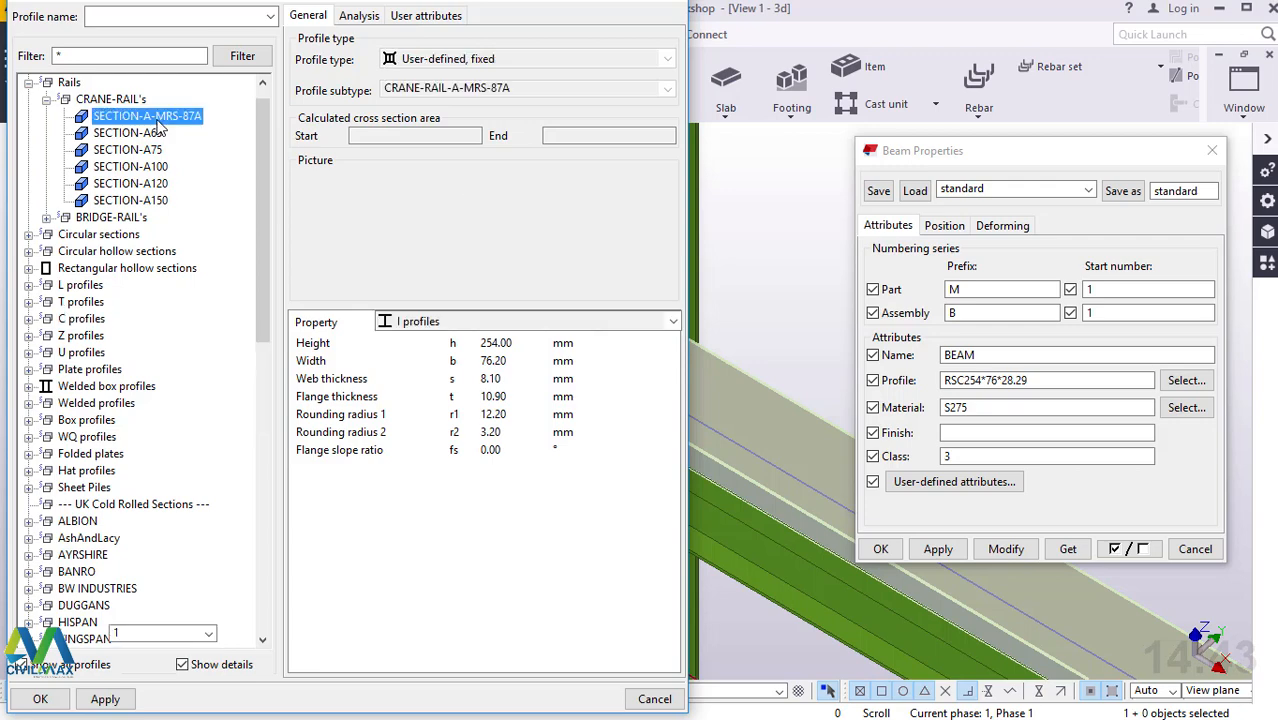
left_click(105, 699)
left_click(43, 699)
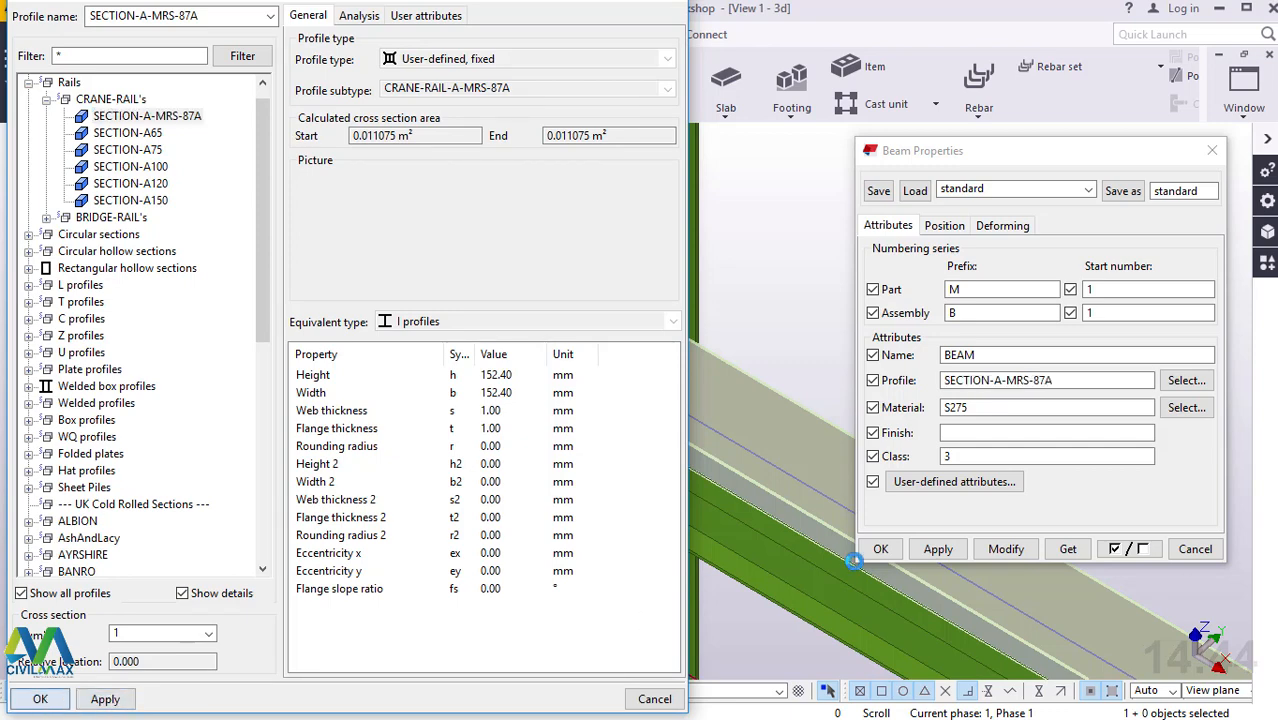
left_click(1006, 549)
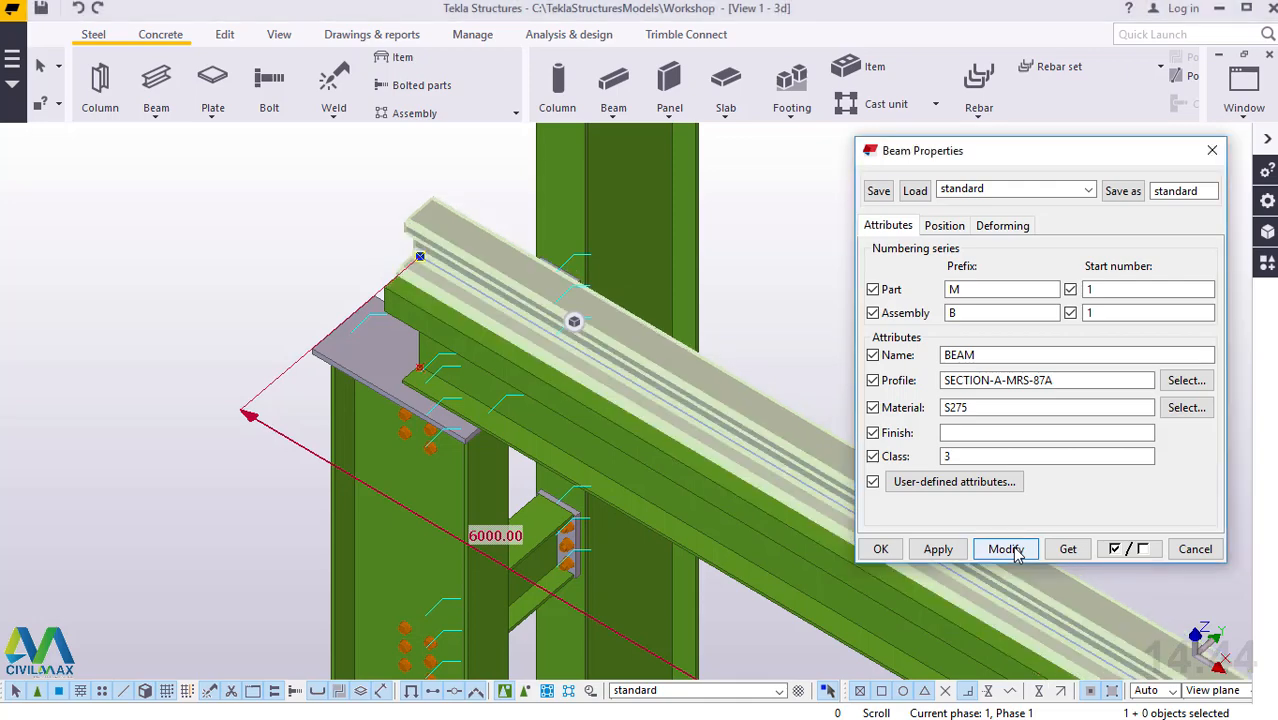
left_click(881, 549)
left_click(880, 306)
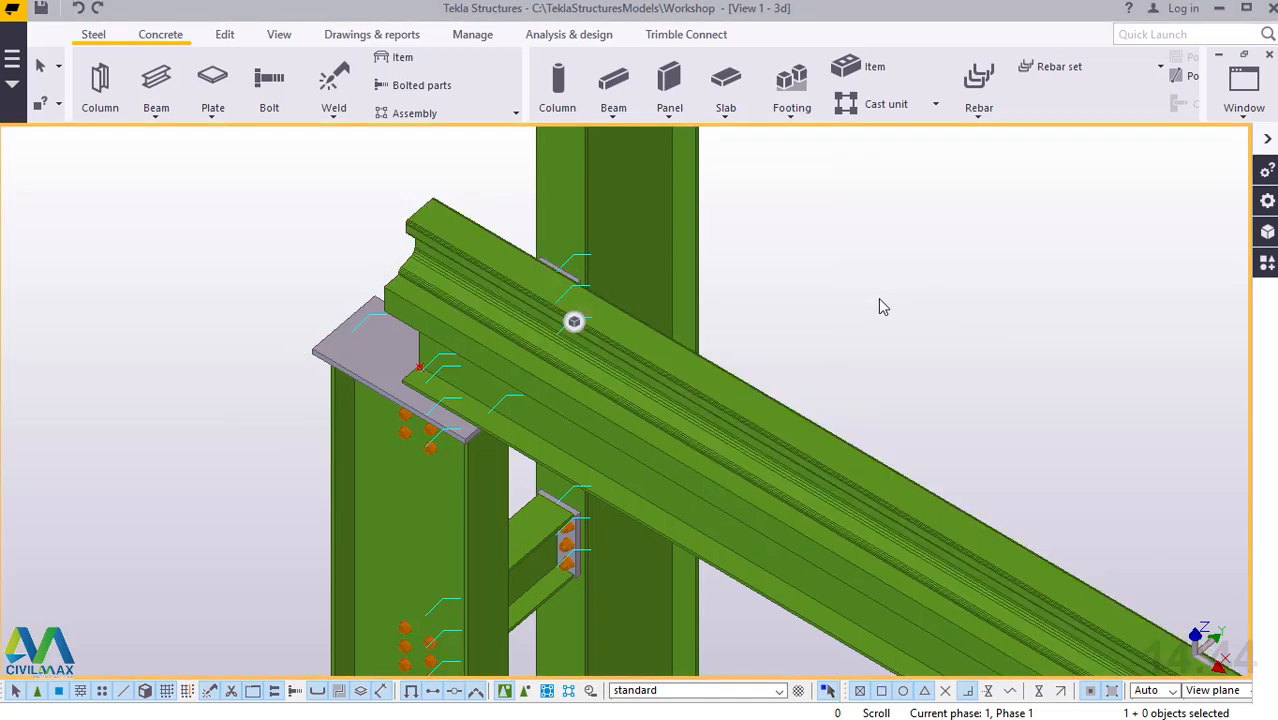
Step: Examine how the crane rail sits on the channel and supporting beam at the end above the cap plate
scroll(336, 325, "down", 6)
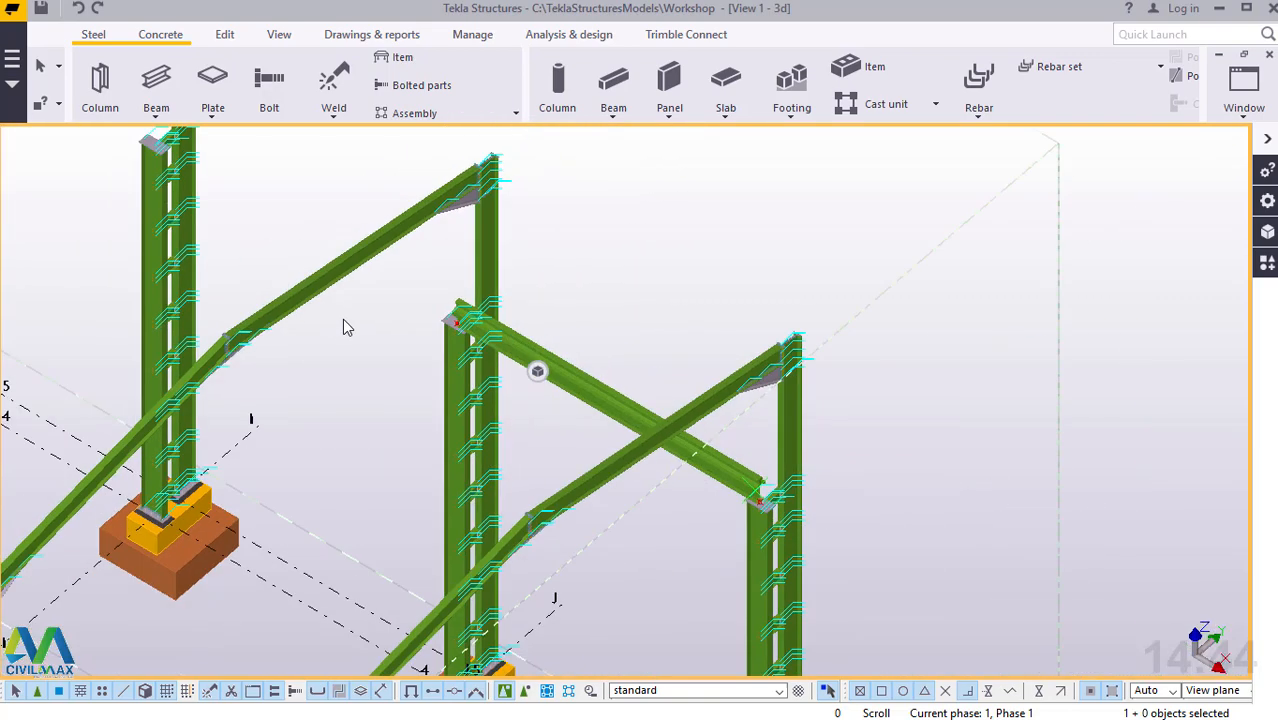
scroll(693, 479, "up", 10)
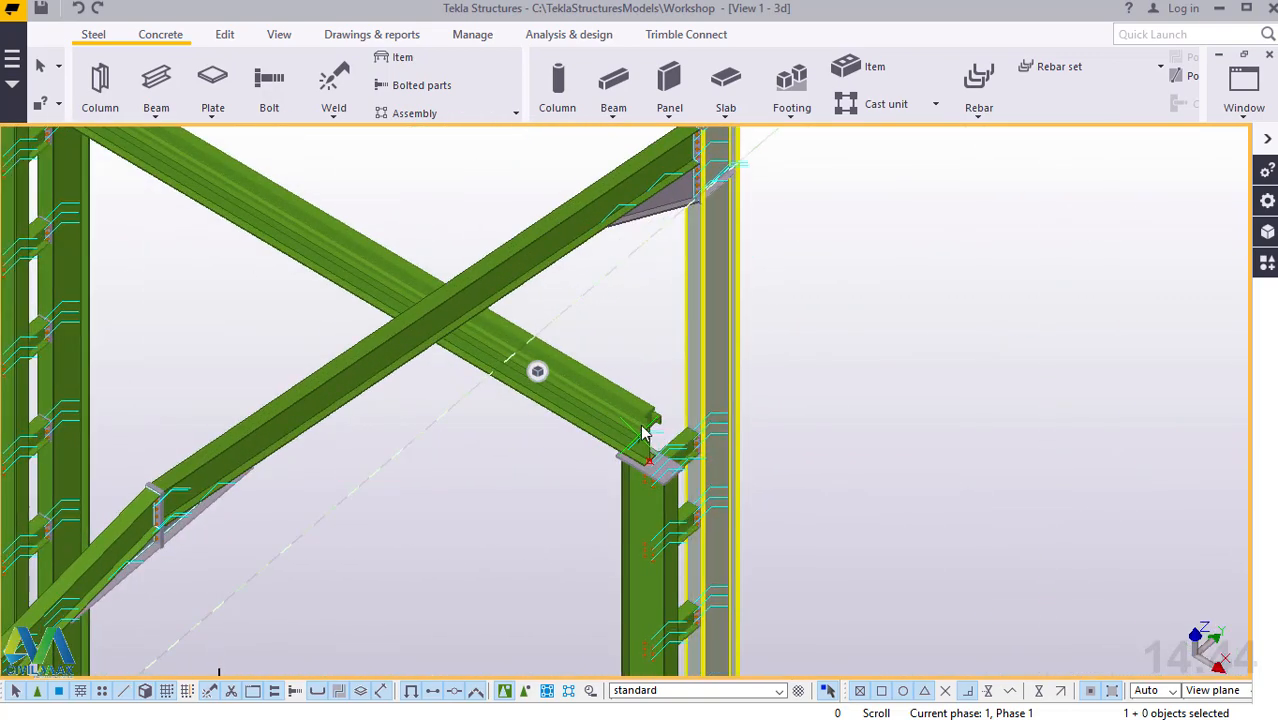
scroll(600, 410, "up", 2)
scroll(578, 413, "up", 4)
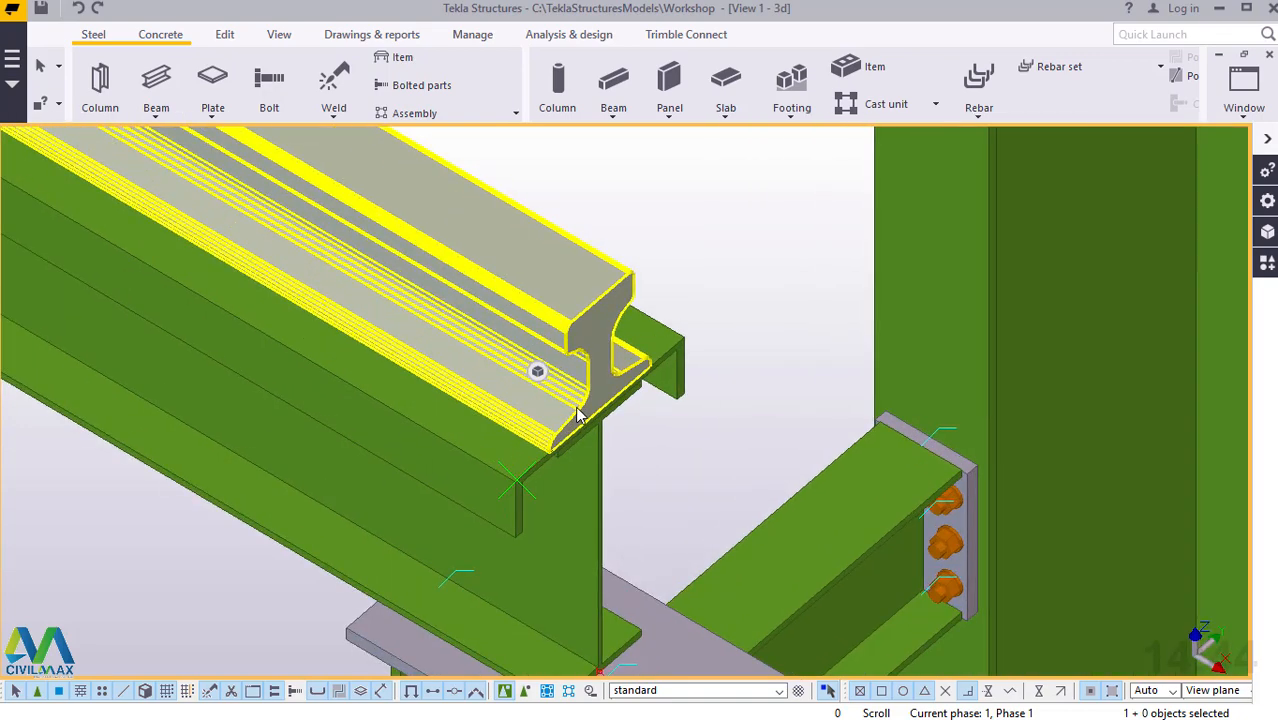
middle_click_drag(570, 422, 405, 499, "ctrl")
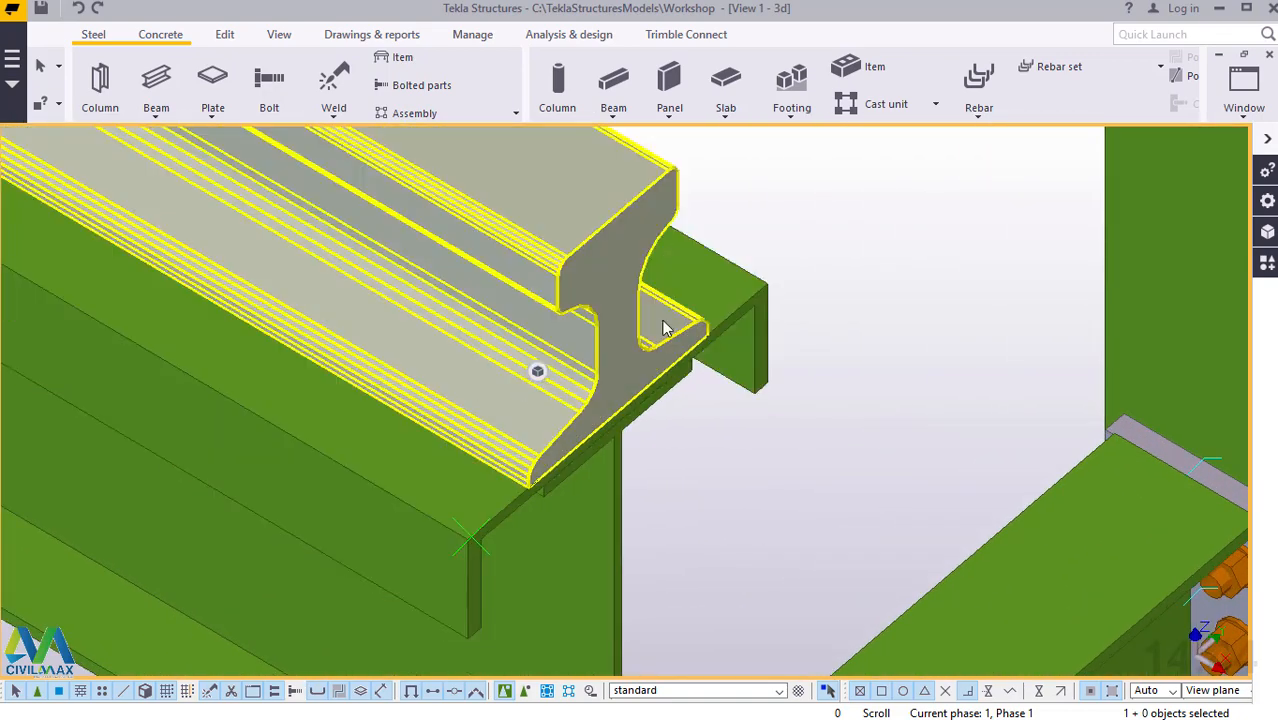
scroll(795, 385, "down", 5)
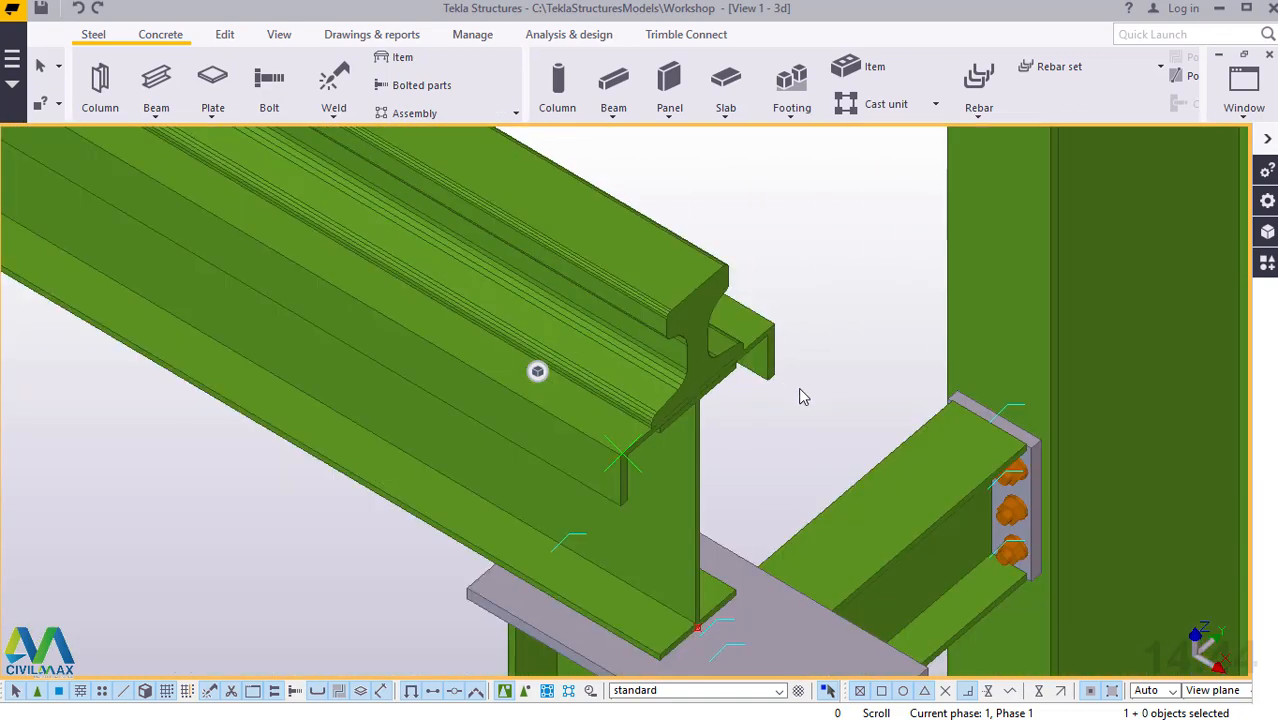
scroll(811, 397, "down", 1)
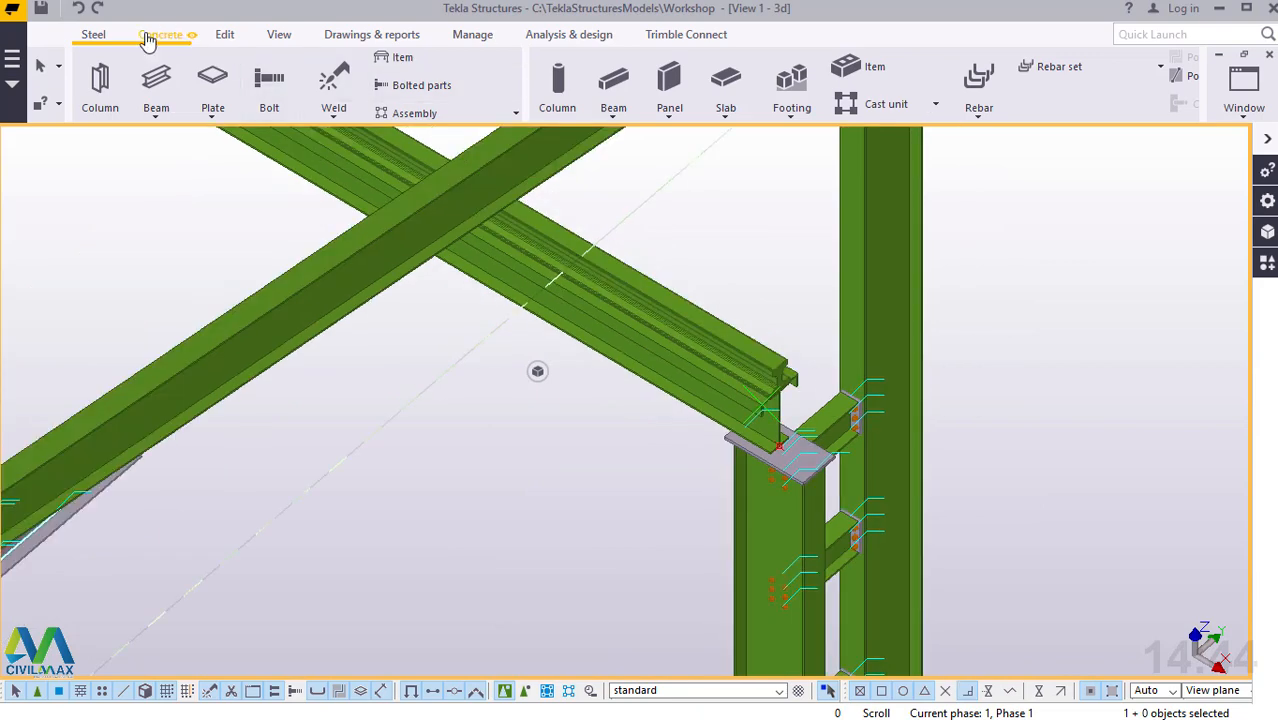
Step: Set the view rotation point at the crane beam's end and examine the stacked rail, channel and beam in end view
left_click(280, 35)
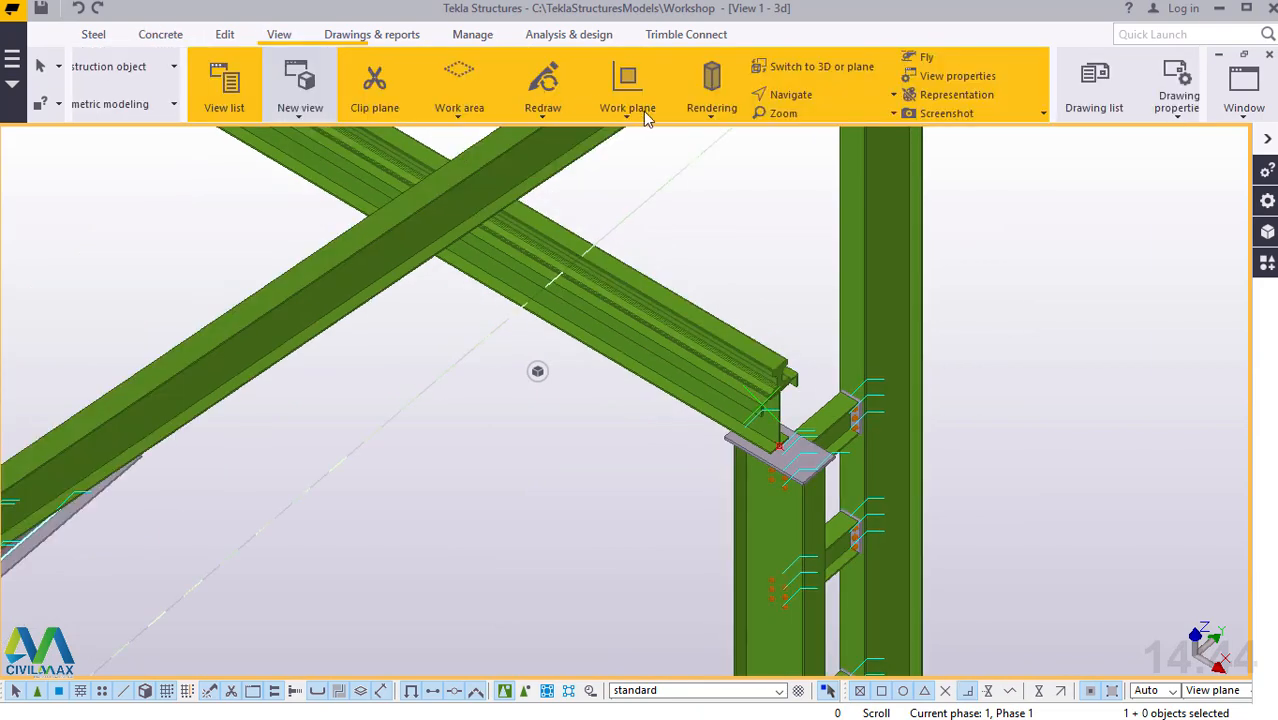
left_click(680, 94)
left_click(687, 129)
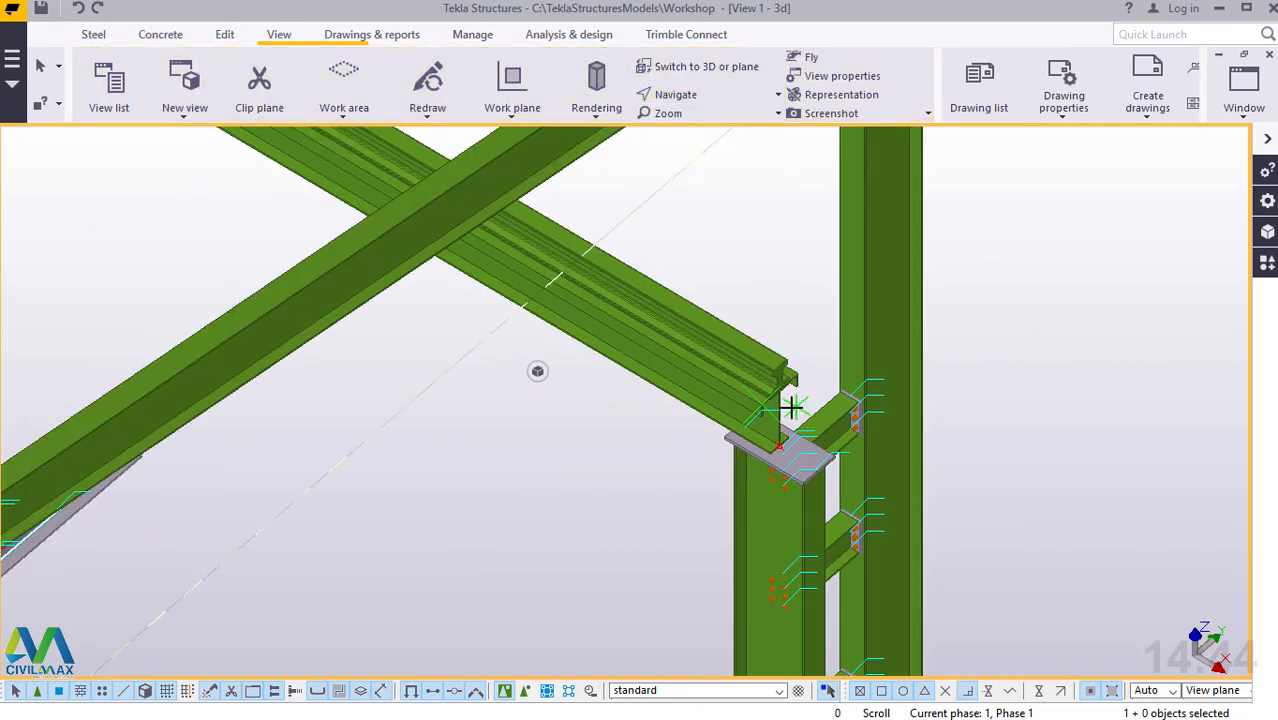
left_click_drag(791, 407, 608, 290)
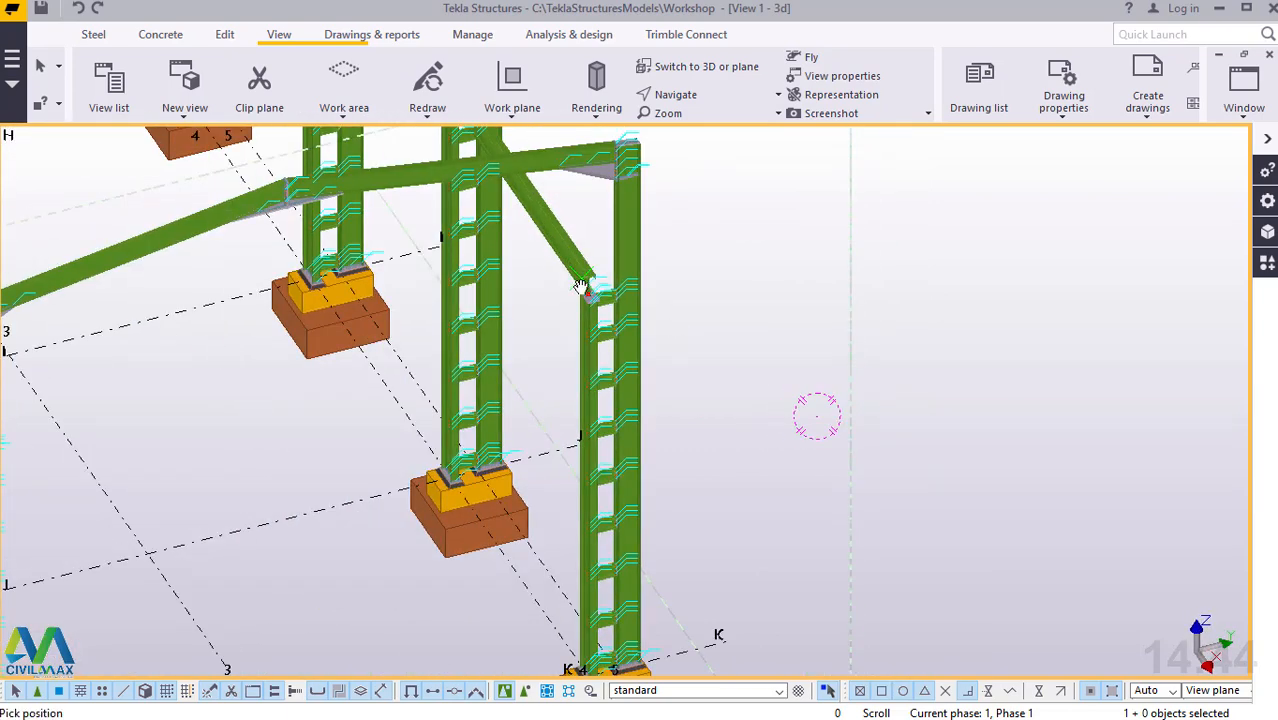
scroll(606, 290, "up", 6)
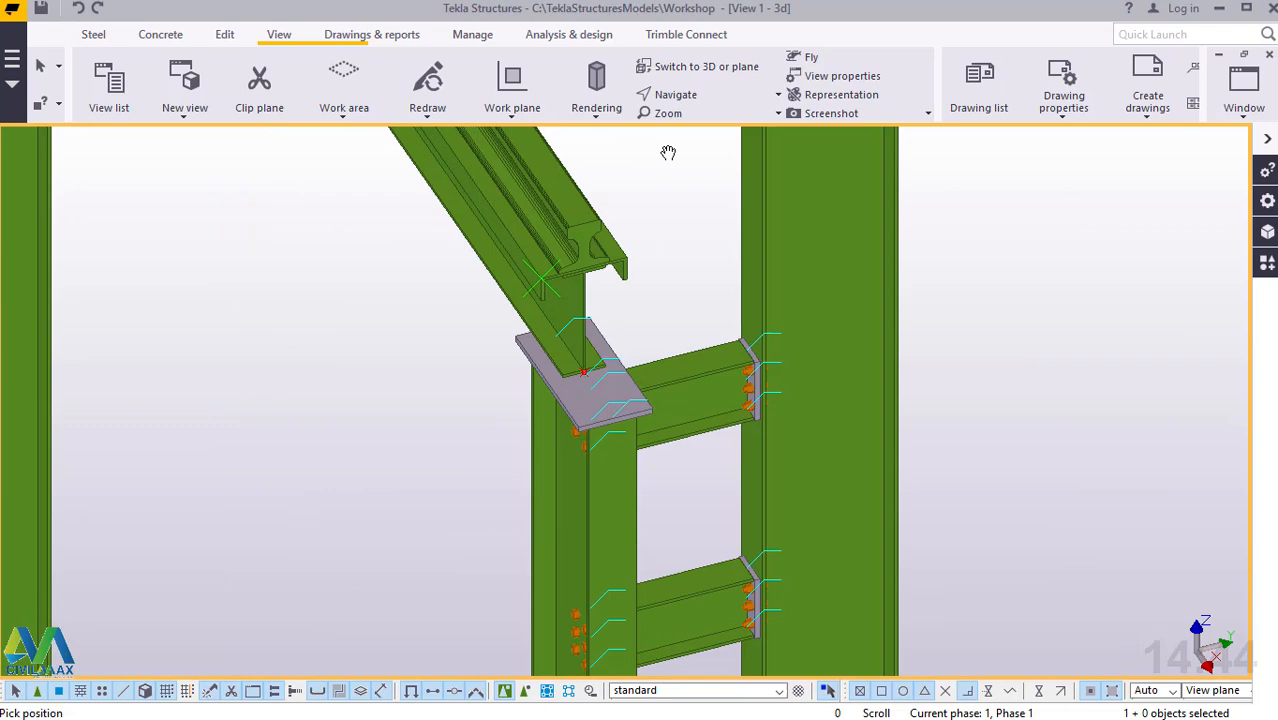
left_click(685, 97)
left_click(713, 129)
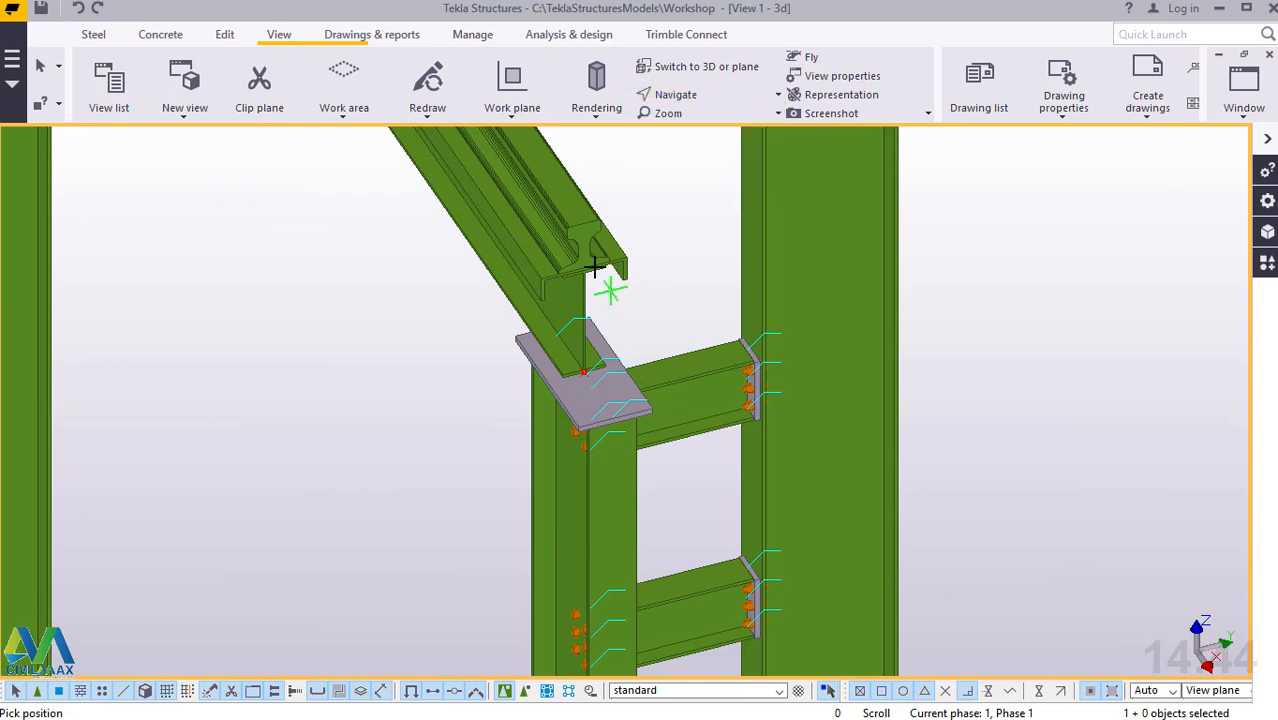
left_click_drag(566, 261, 452, 208)
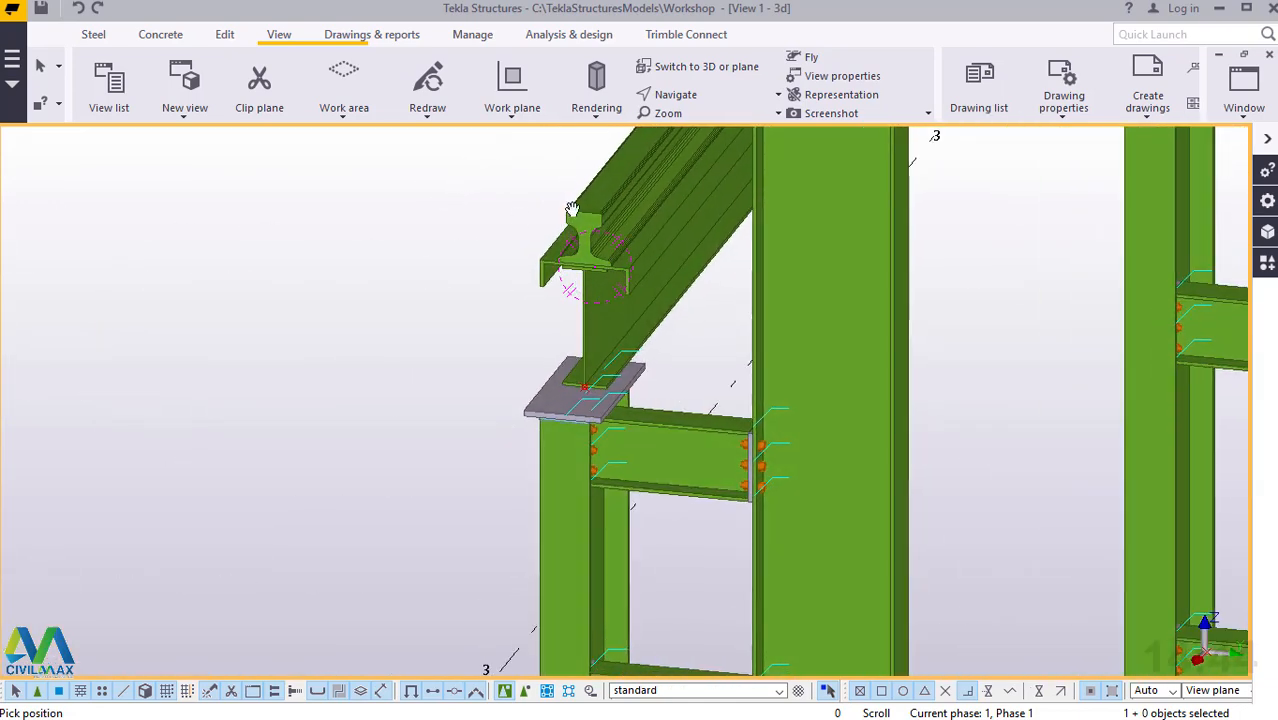
scroll(571, 213, "up", 2)
scroll(583, 227, "up", 1)
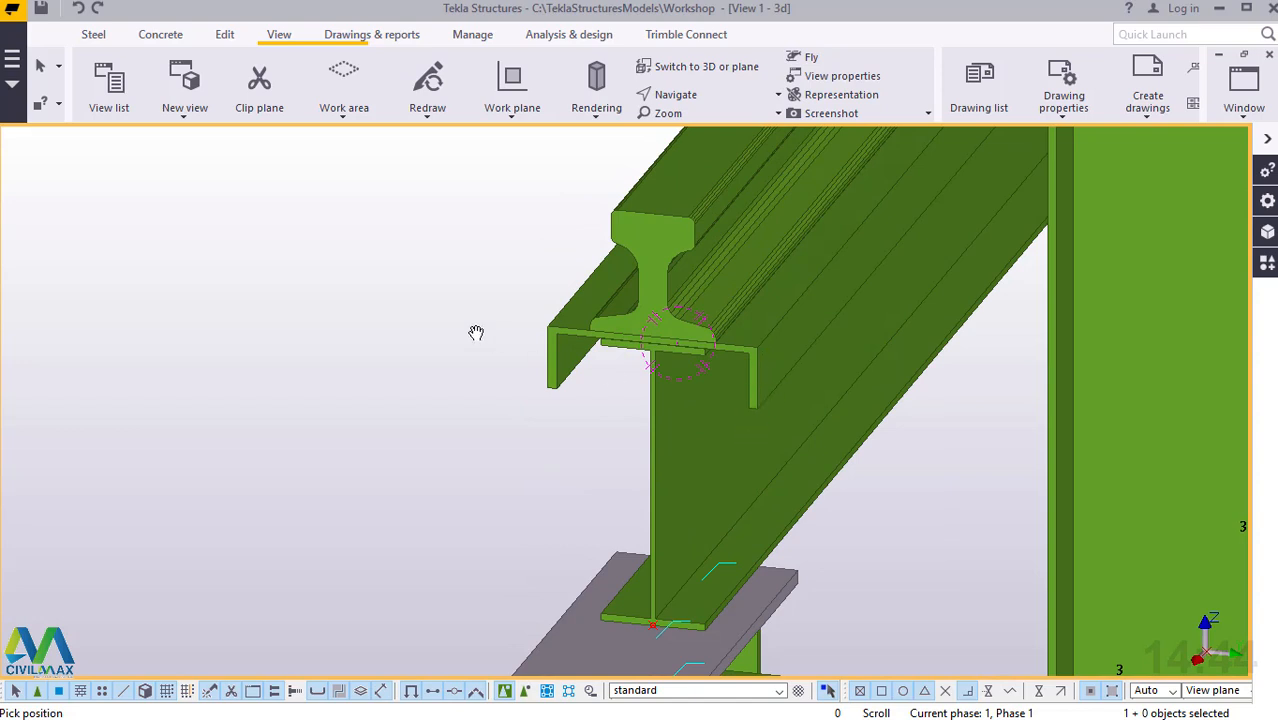
right_click(418, 306)
left_click(420, 302)
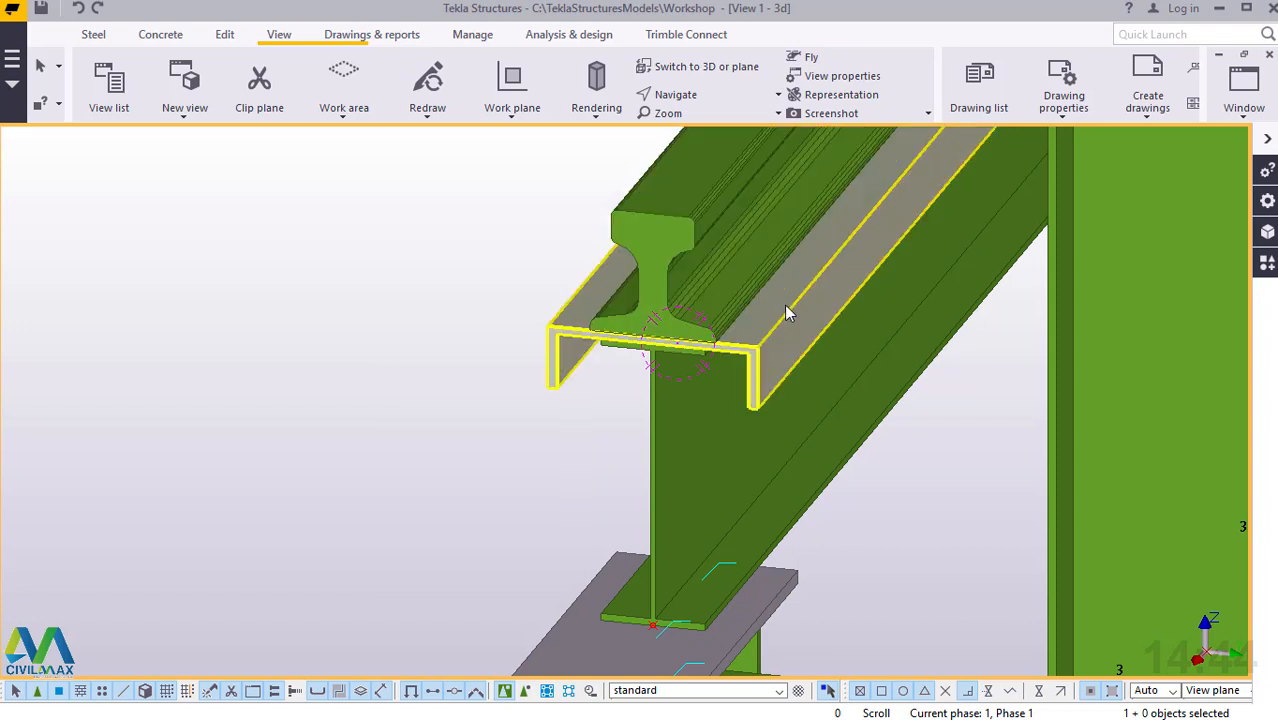
Step: Search the applications and components catalog for "weld"
left_click(1267, 263)
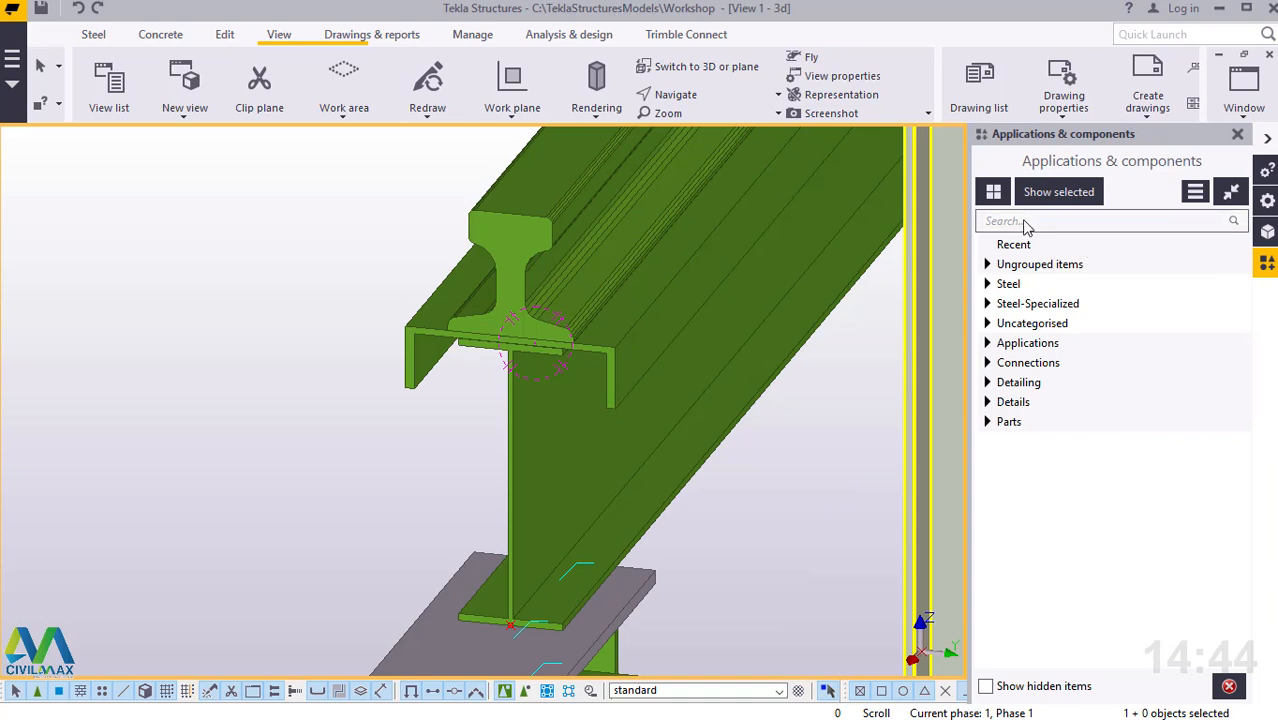
left_click(1025, 222)
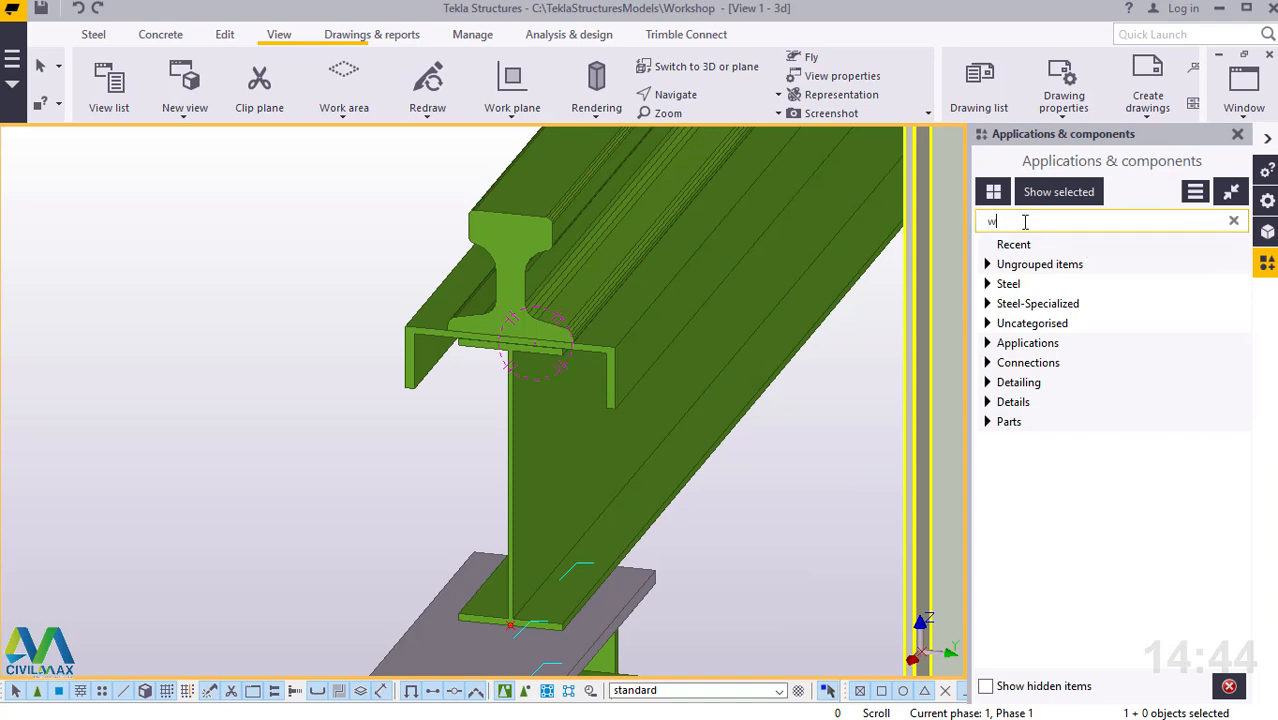
type("eld")
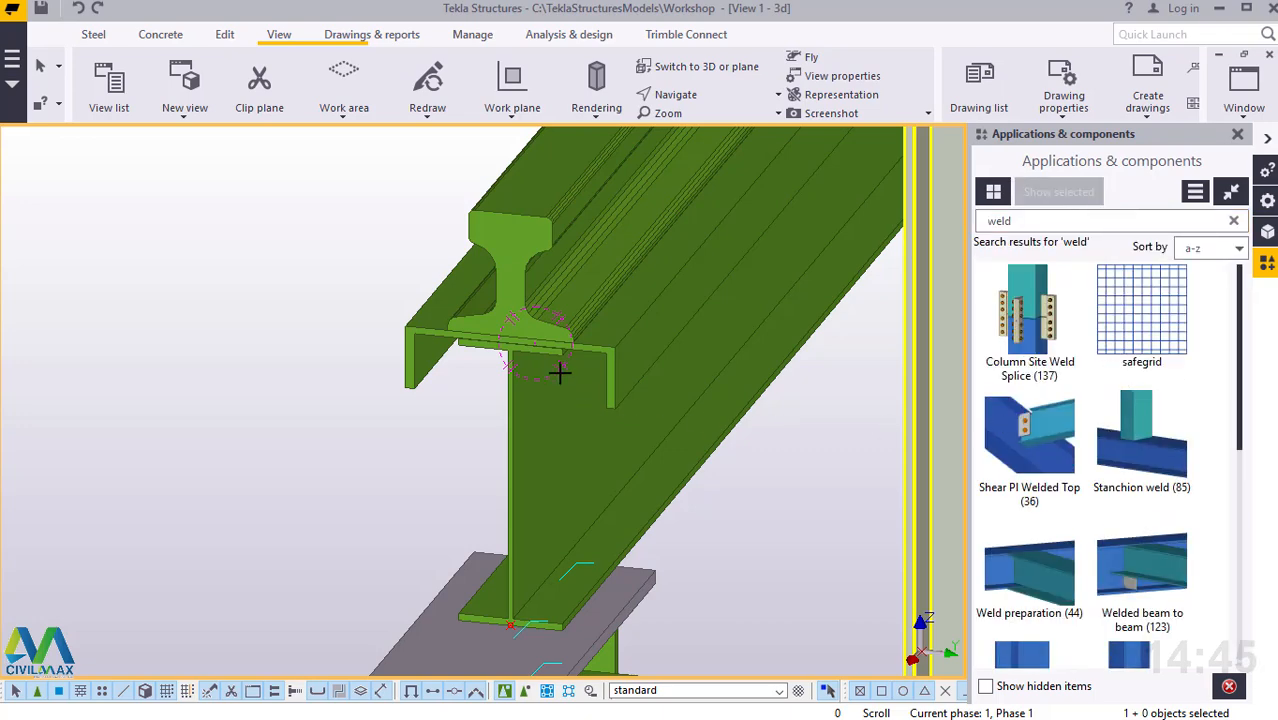
scroll(554, 390, "up", 2)
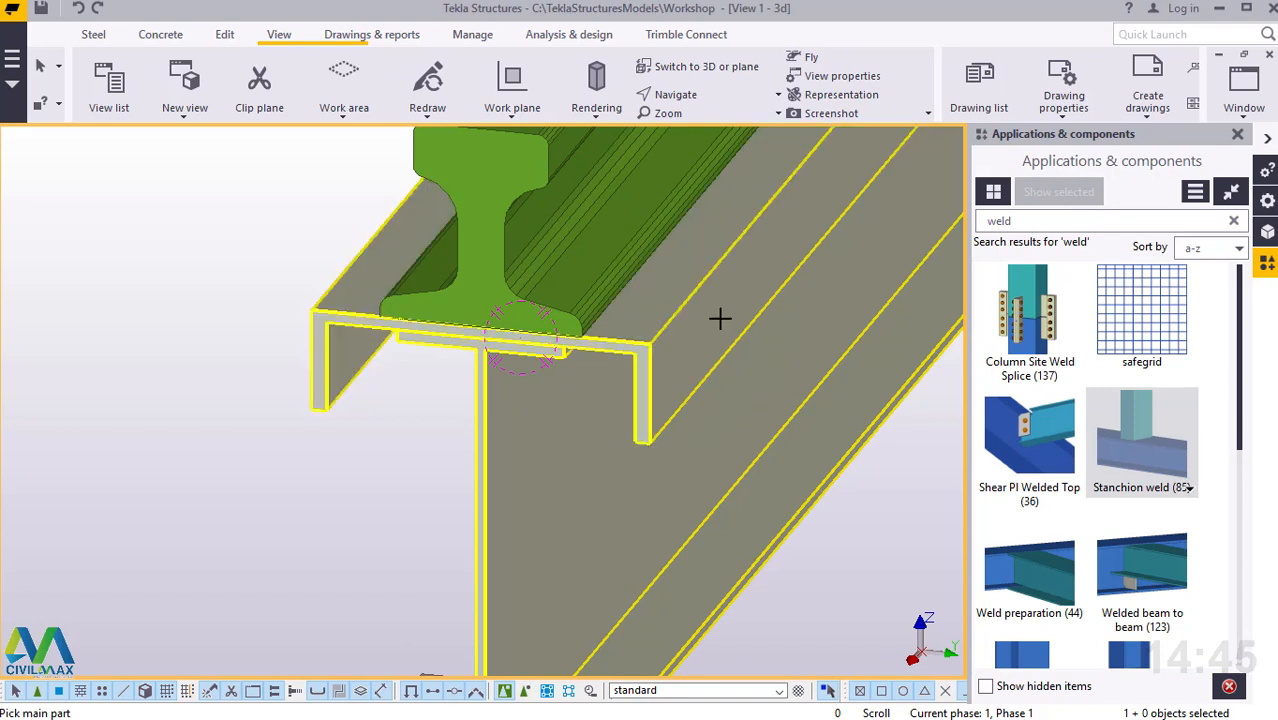
left_click(584, 404)
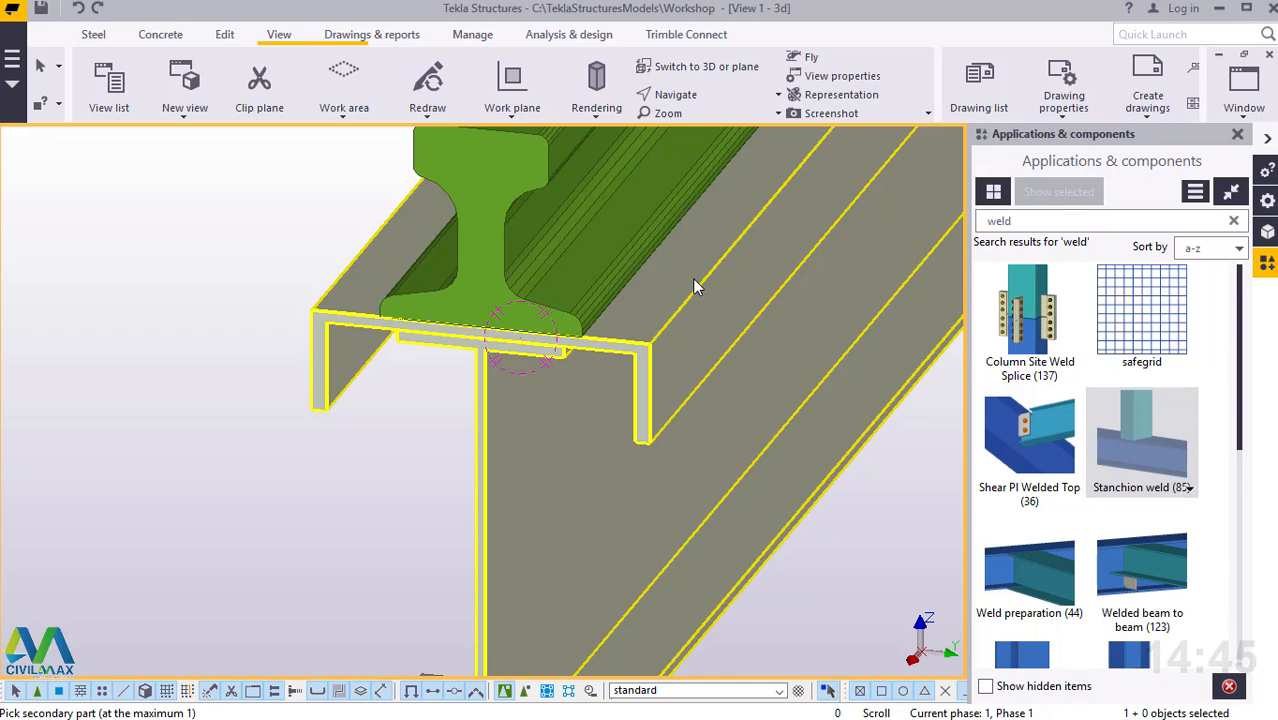
right_click(181, 194)
left_click(232, 205)
left_click(590, 300)
scroll(590, 300, "down", 3)
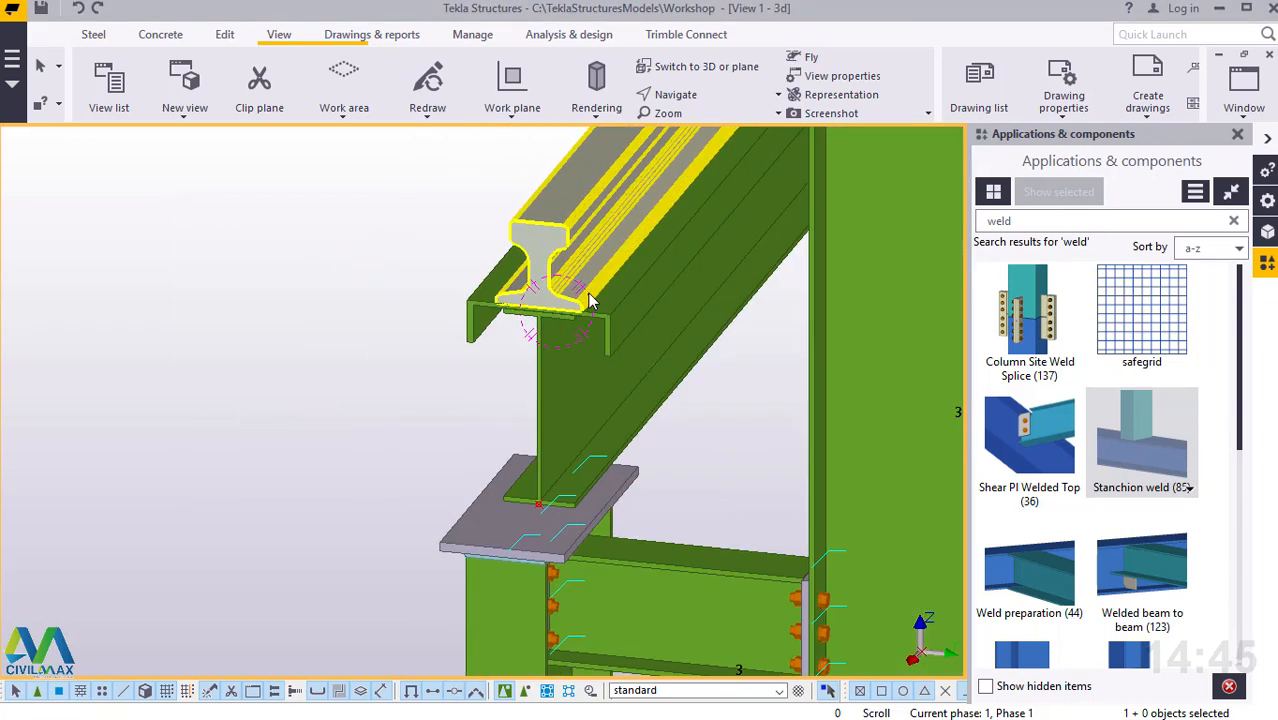
scroll(568, 445, "up", 4)
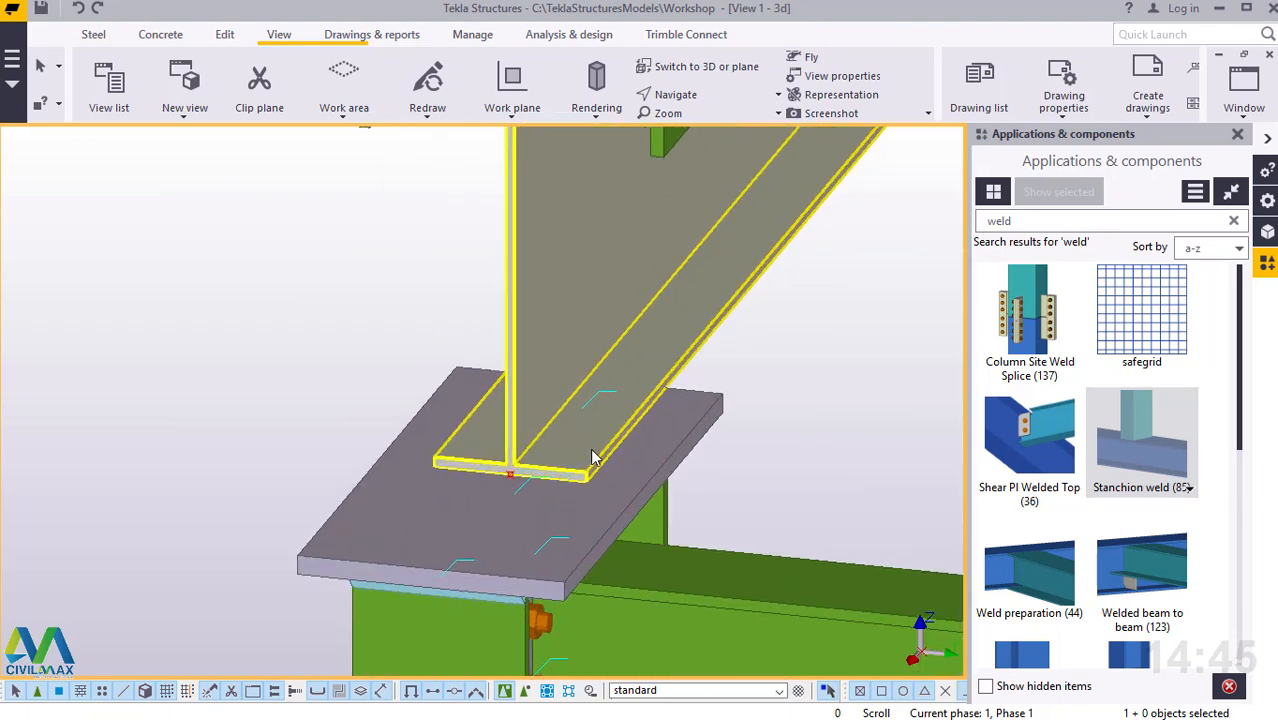
scroll(578, 458, "down", 4)
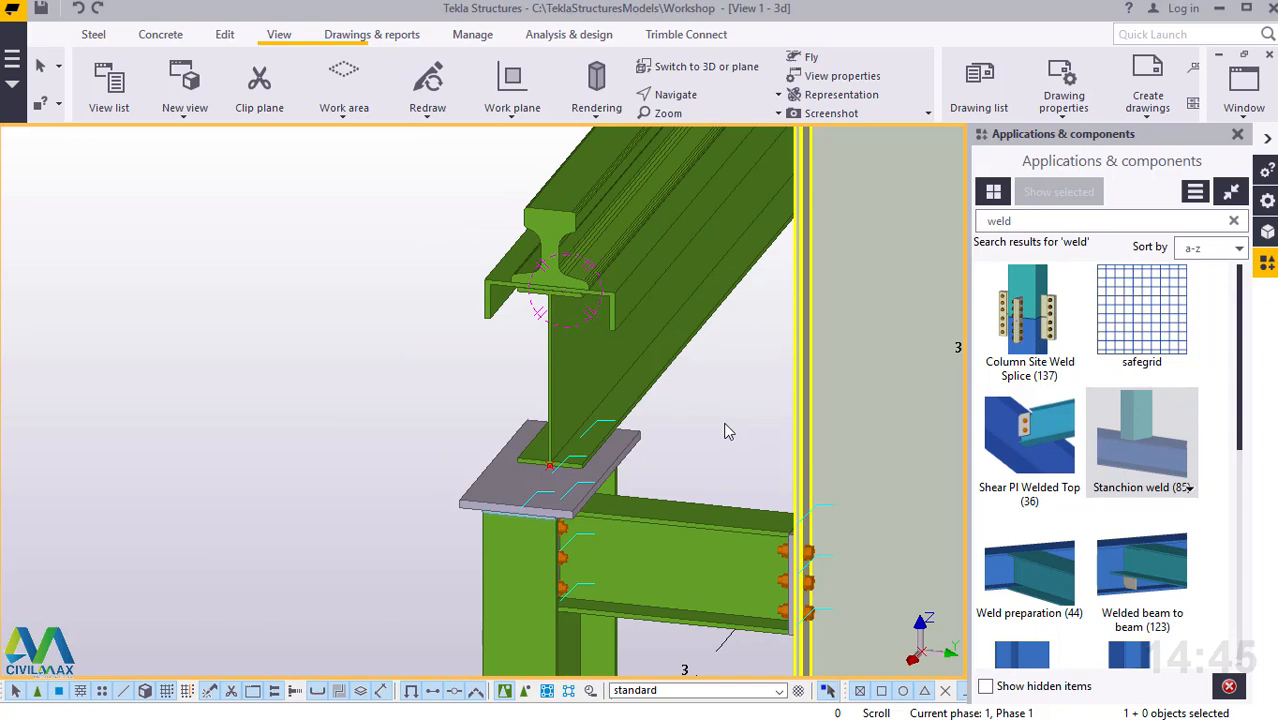
left_click(650, 368)
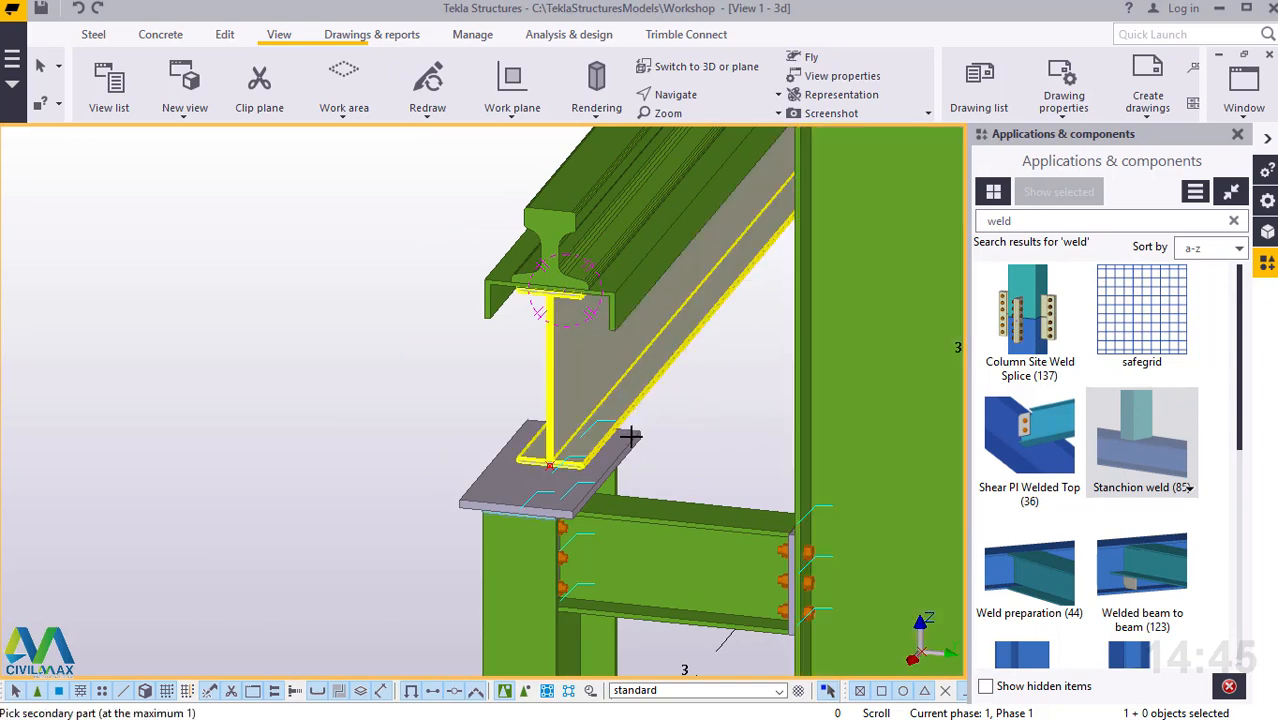
scroll(622, 446, "up", 2)
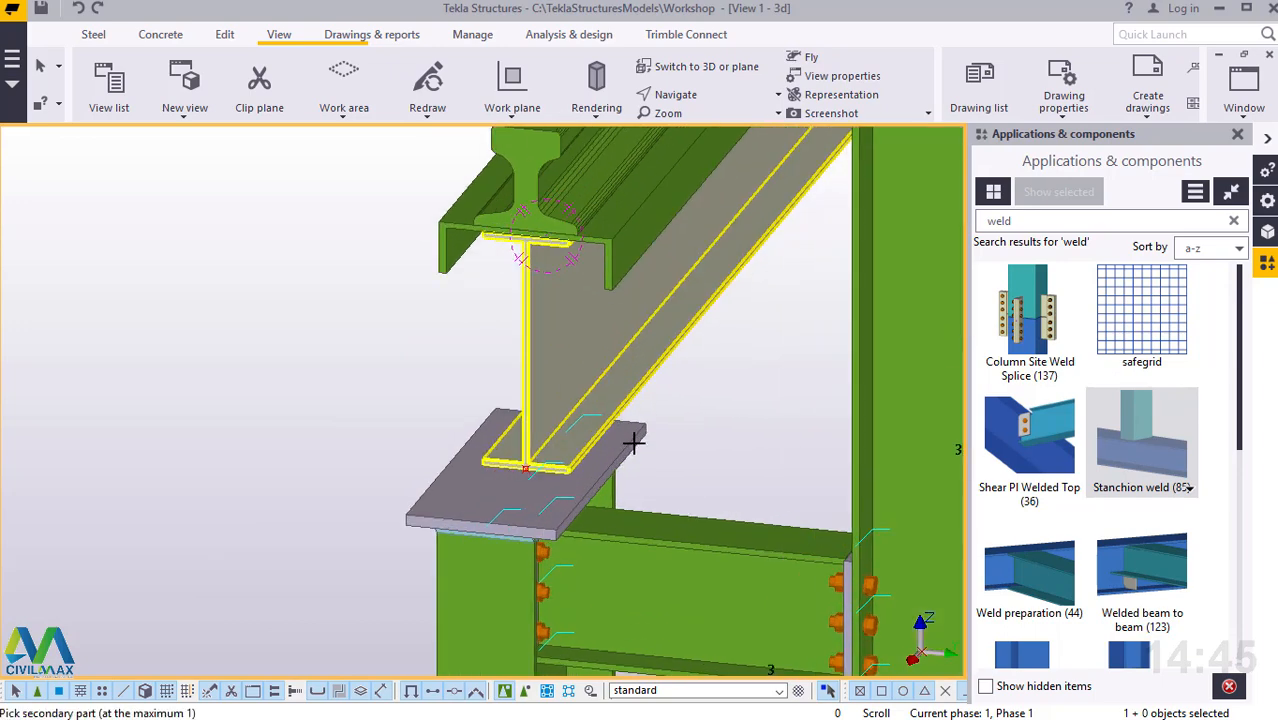
scroll(636, 435, "up", 2)
right_click(767, 322)
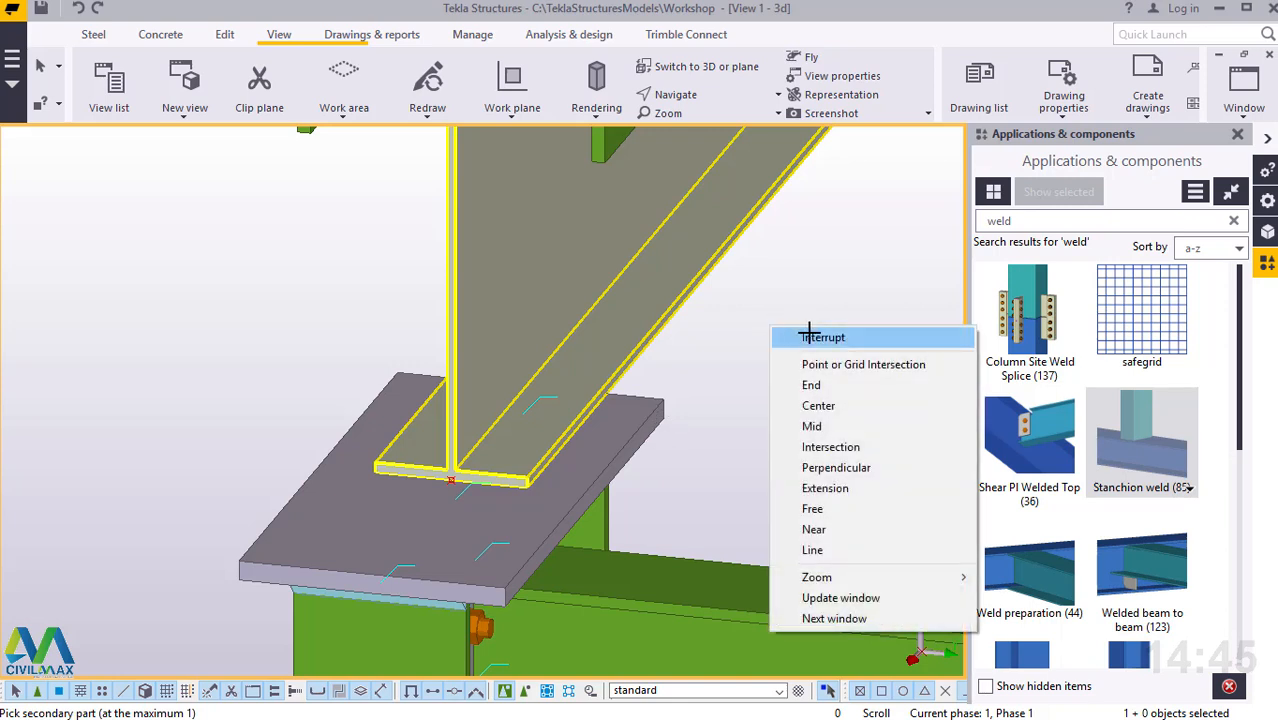
left_click(807, 334)
Step: Try to weld the supporting beam to the short column's cap plate with the Stanchion weld (85) component
left_click(1013, 447)
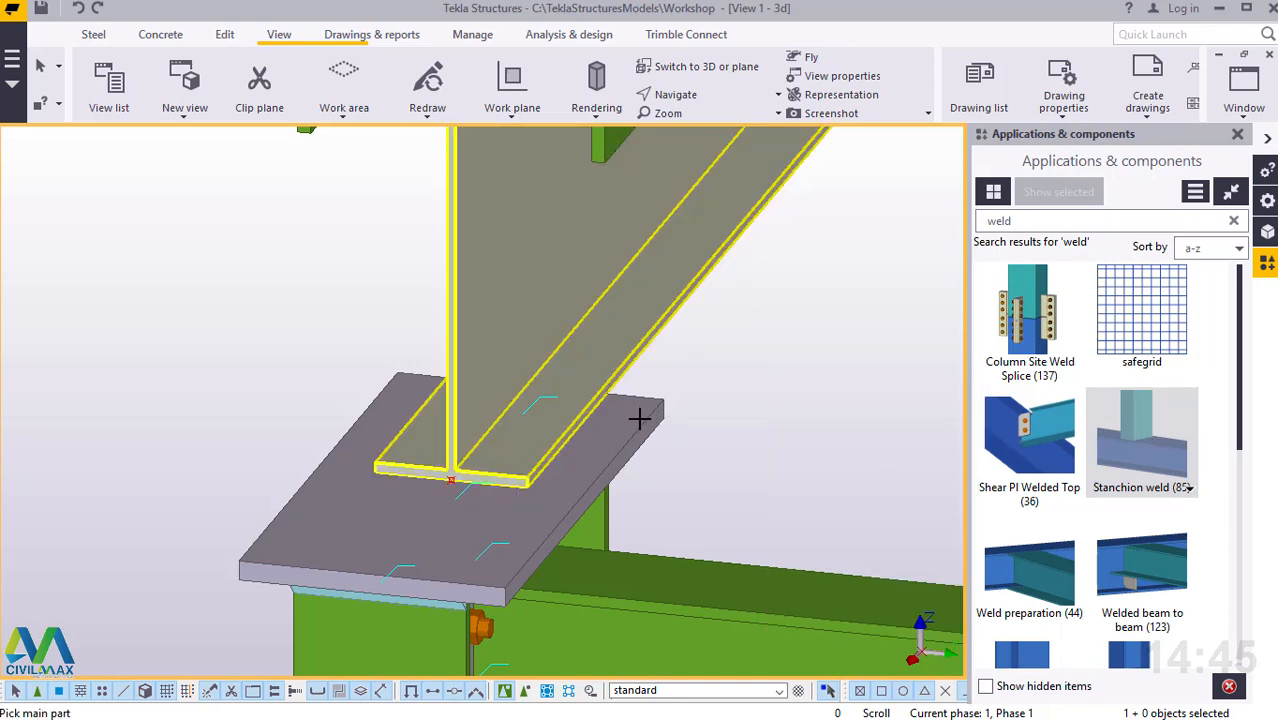
left_click(595, 366)
middle_click(773, 300)
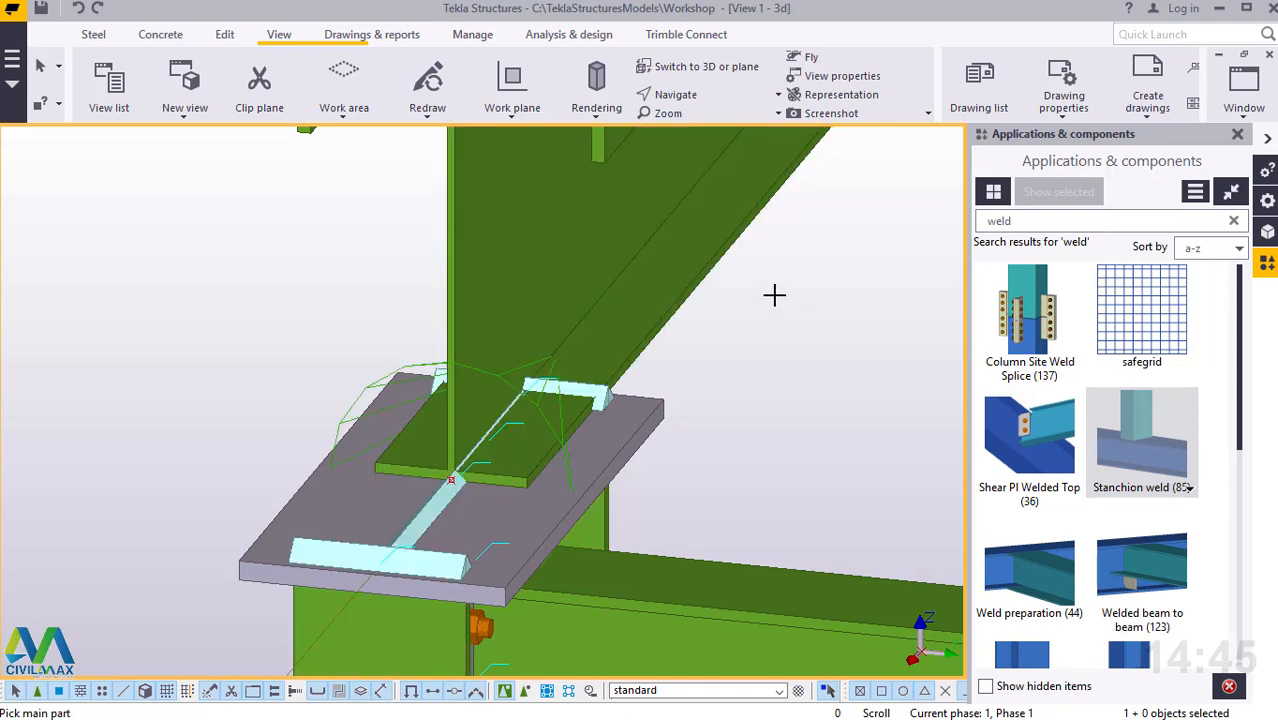
right_click(749, 289)
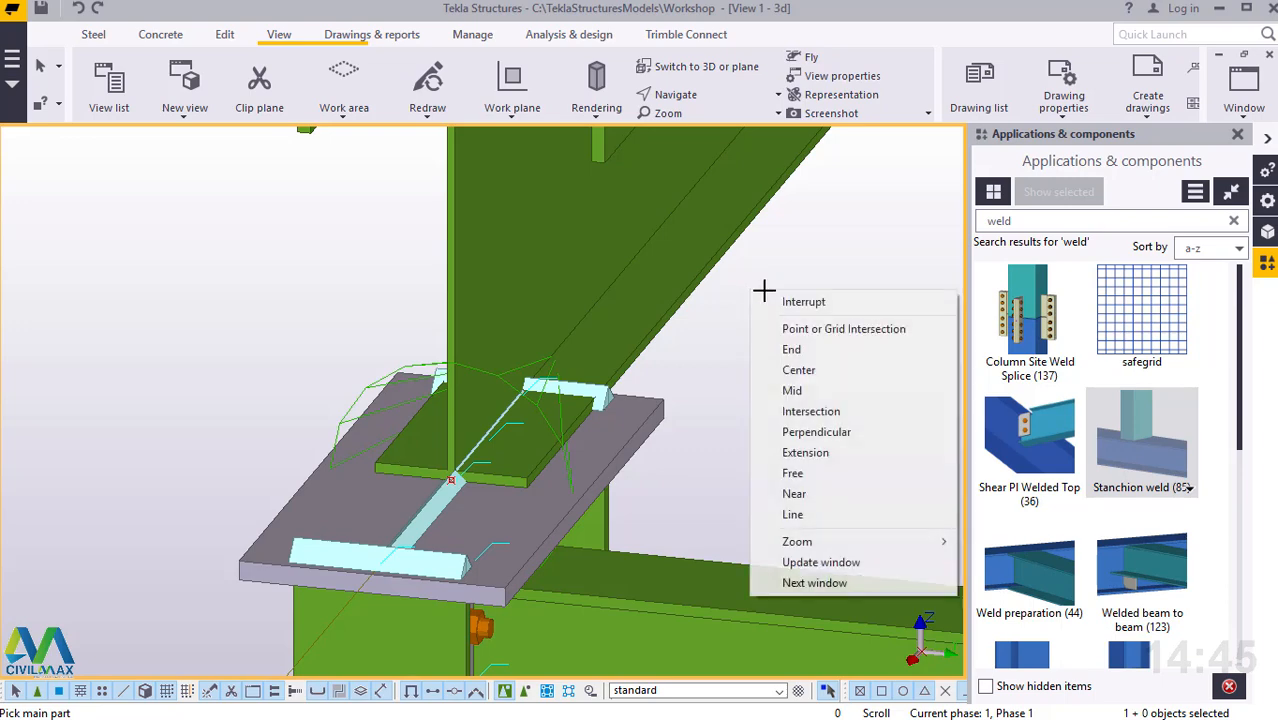
left_click(772, 297)
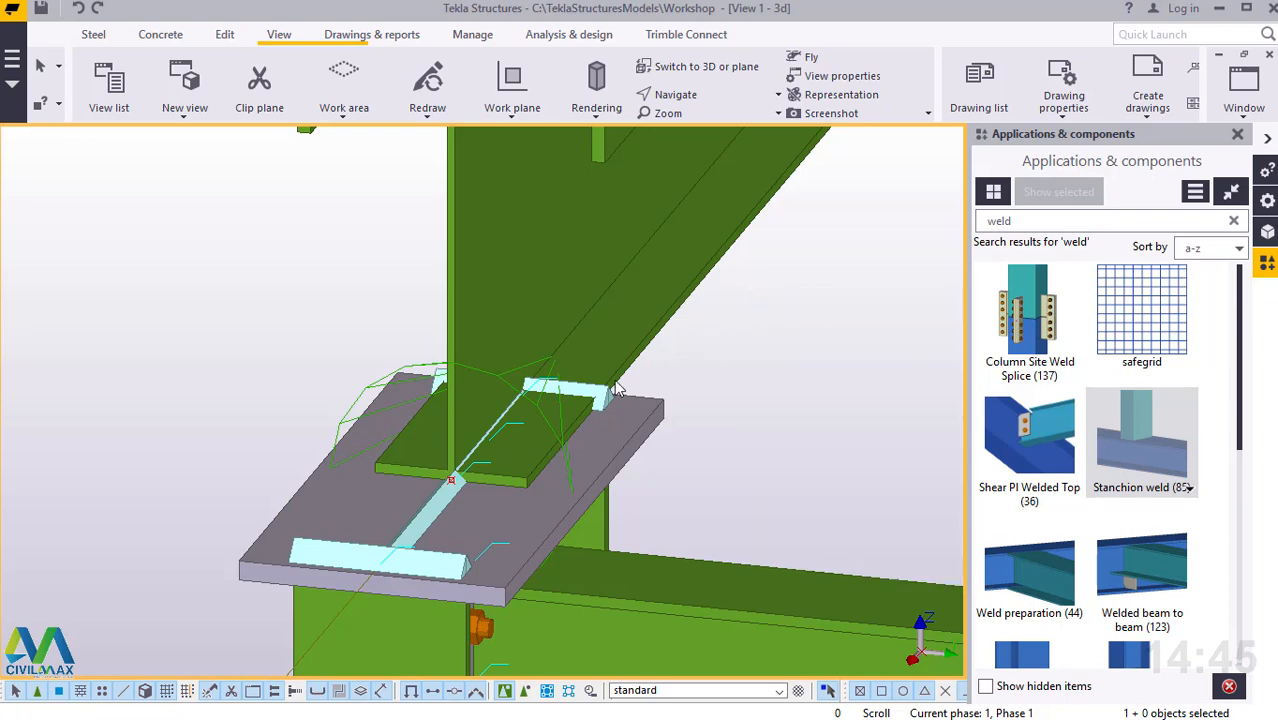
Step: Undo the Stanchion weld (85) applied at the cap plate
scroll(617, 388, "down", 4)
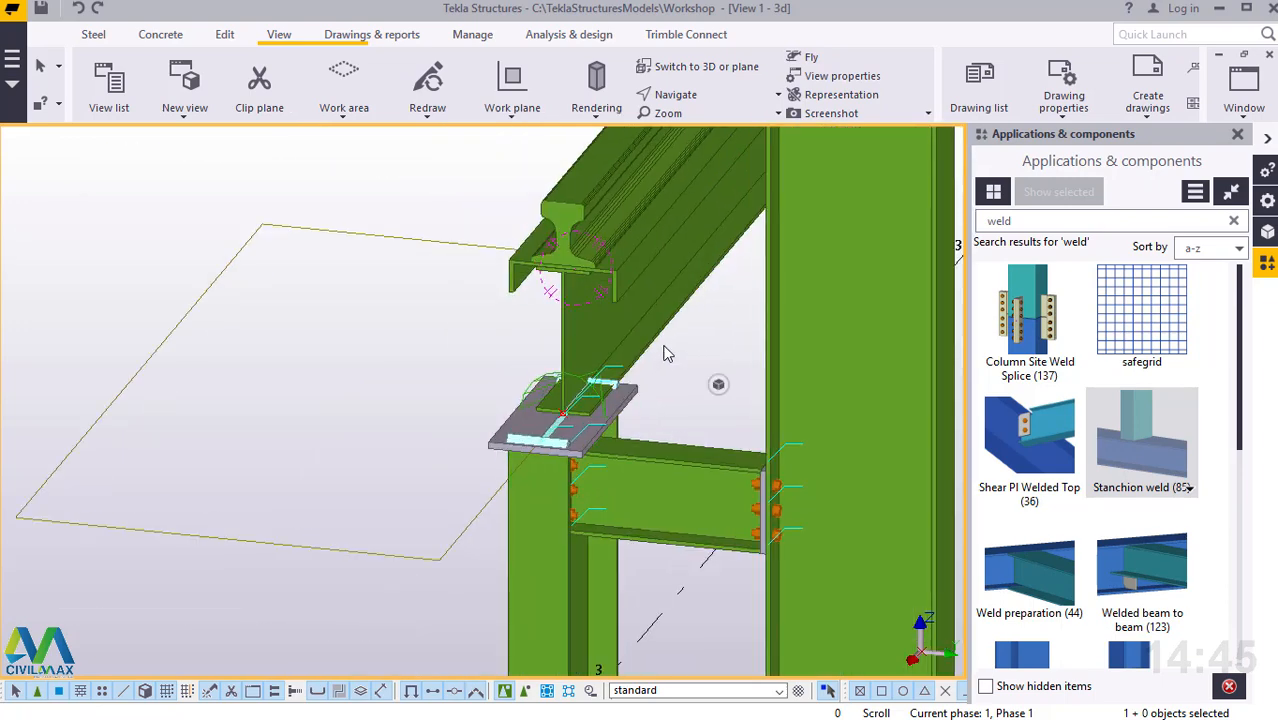
scroll(668, 353, "up", 2)
left_click(78, 8)
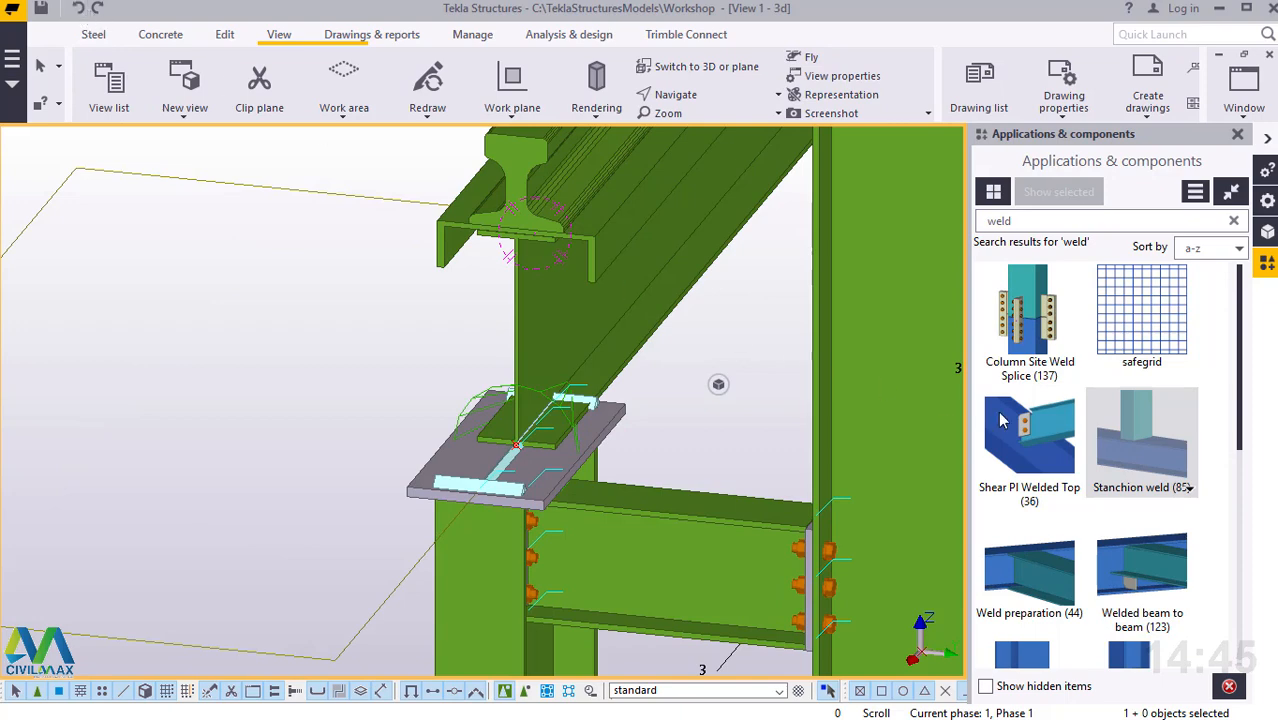
Step: Select the stacked rail, channel and supporting beam together at the crane beam's near end on grid line 4
scroll(523, 435, "up", 2)
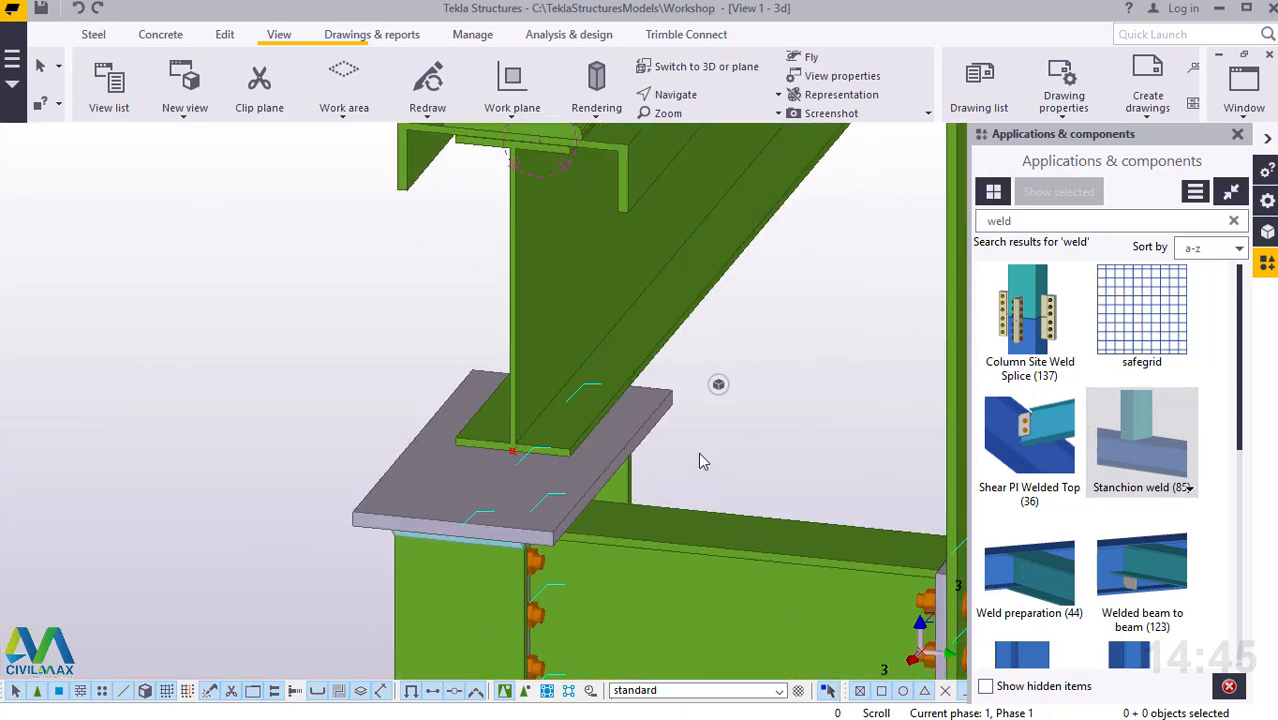
scroll(700, 451, "down", 3)
scroll(674, 452, "up", 2)
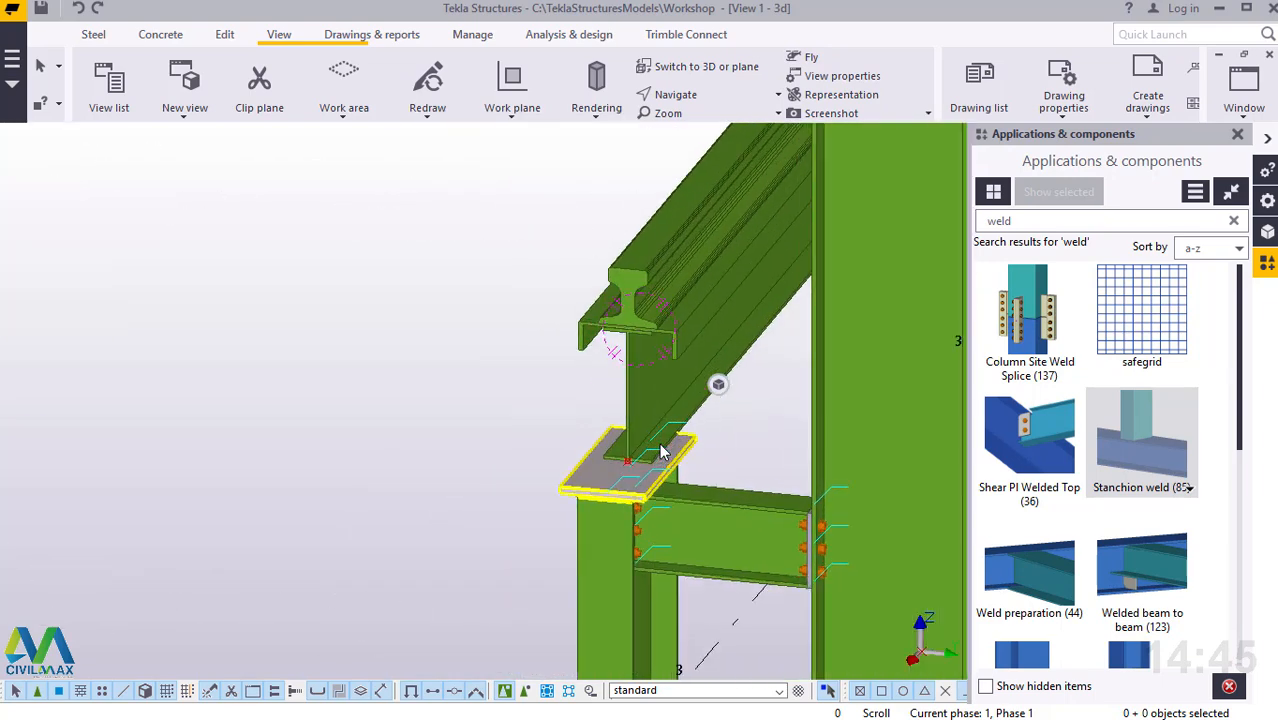
scroll(731, 455, "down", 4)
scroll(738, 455, "down", 2)
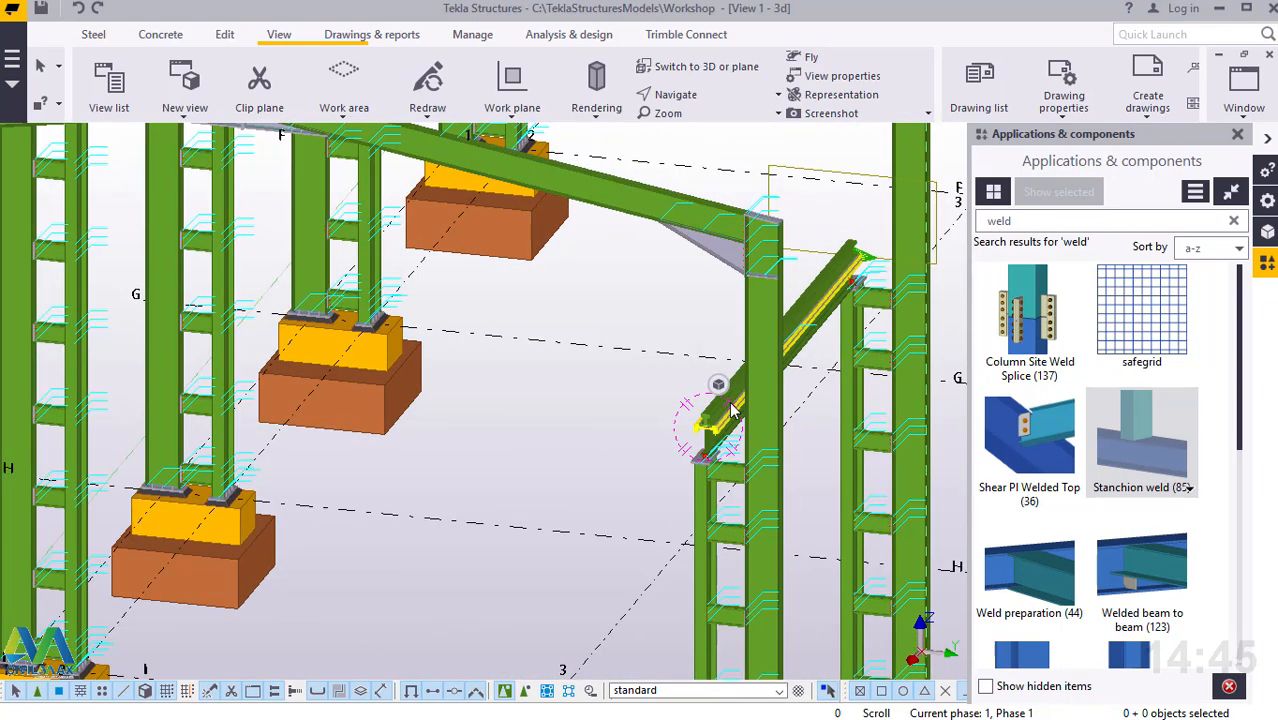
scroll(734, 420, "up", 6)
scroll(745, 570, "up", 2)
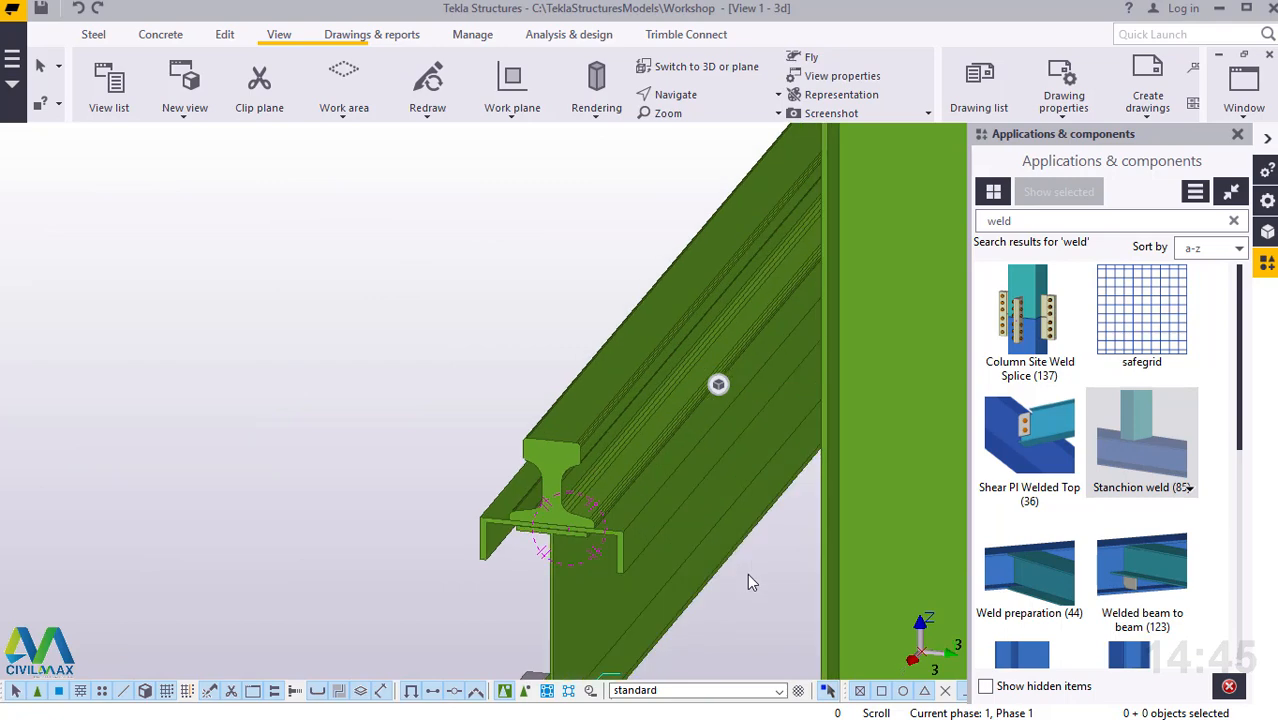
left_click_drag(747, 573, 430, 364)
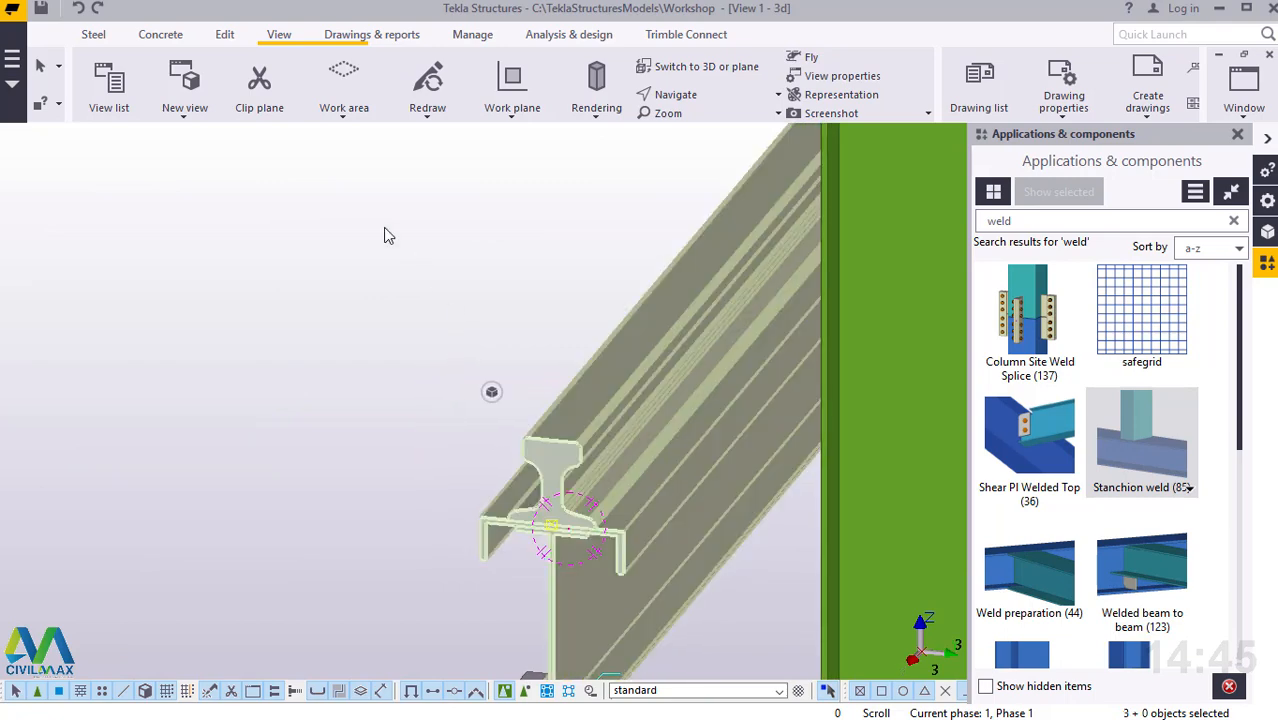
right_click(385, 234)
left_click(440, 266)
scroll(680, 256, "down", 3)
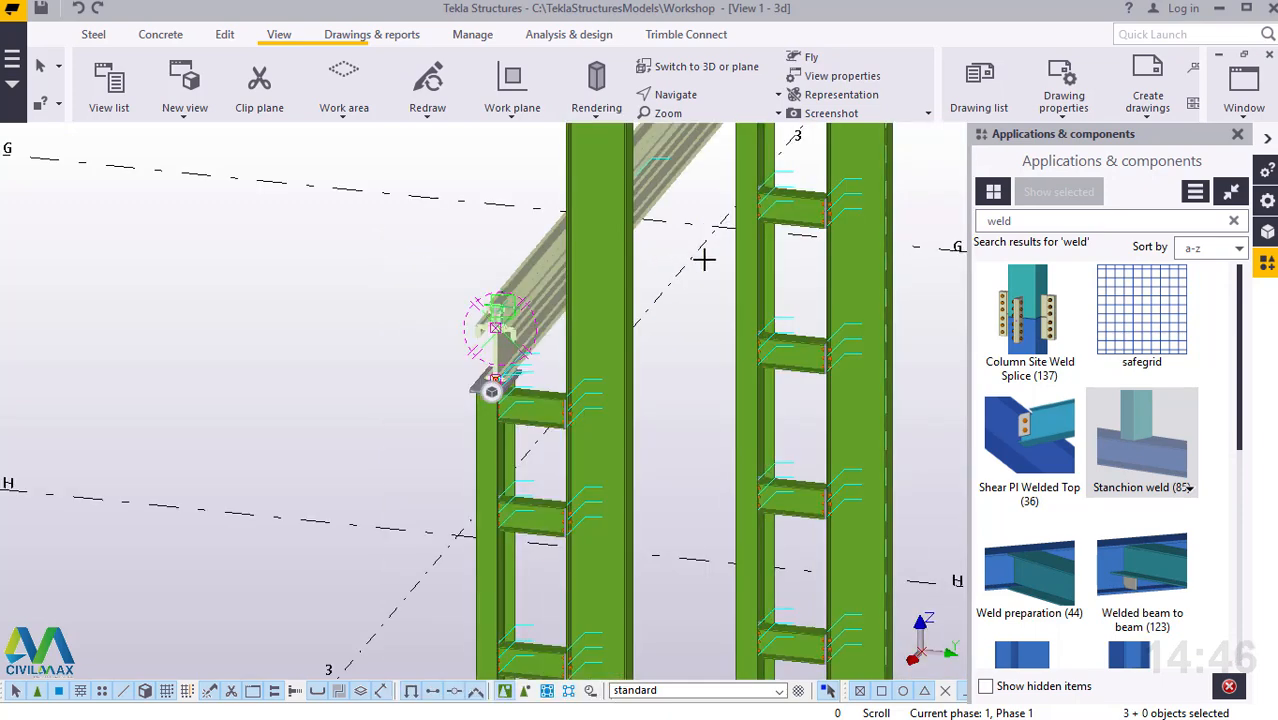
scroll(704, 260, "down", 3)
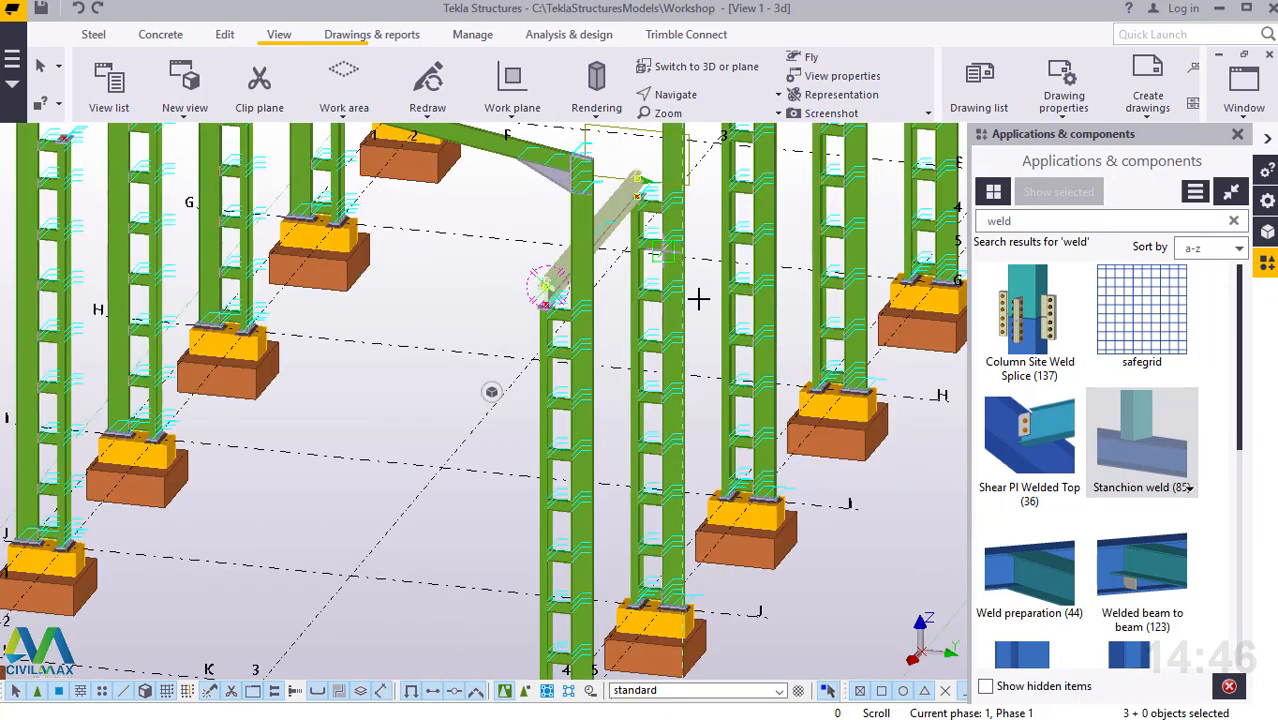
scroll(698, 296, "down", 5)
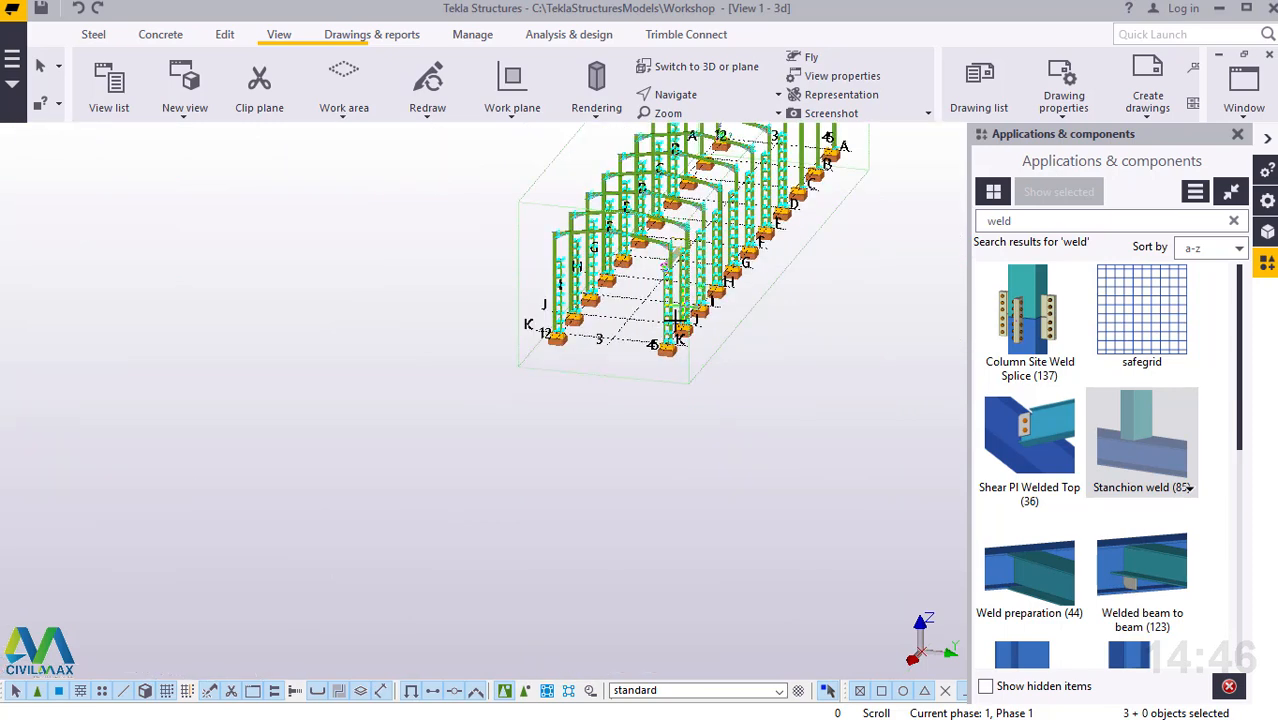
scroll(672, 318, "up", 6)
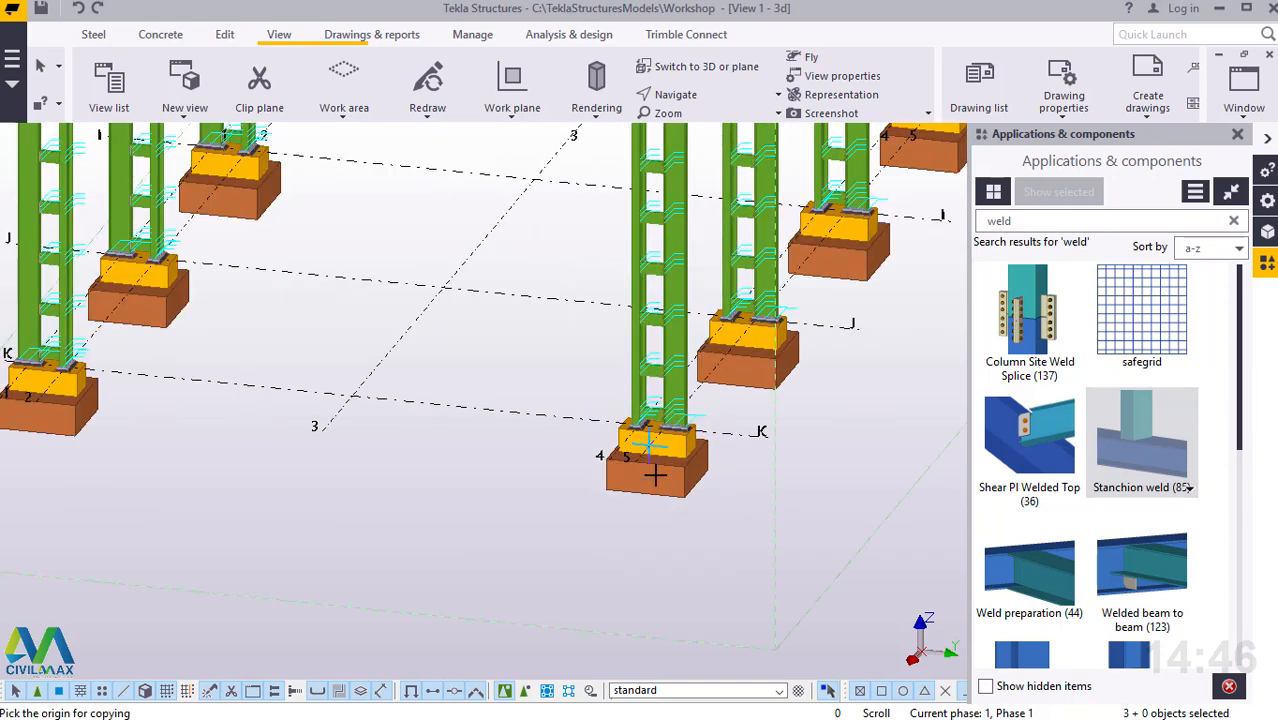
scroll(655, 478, "up", 4)
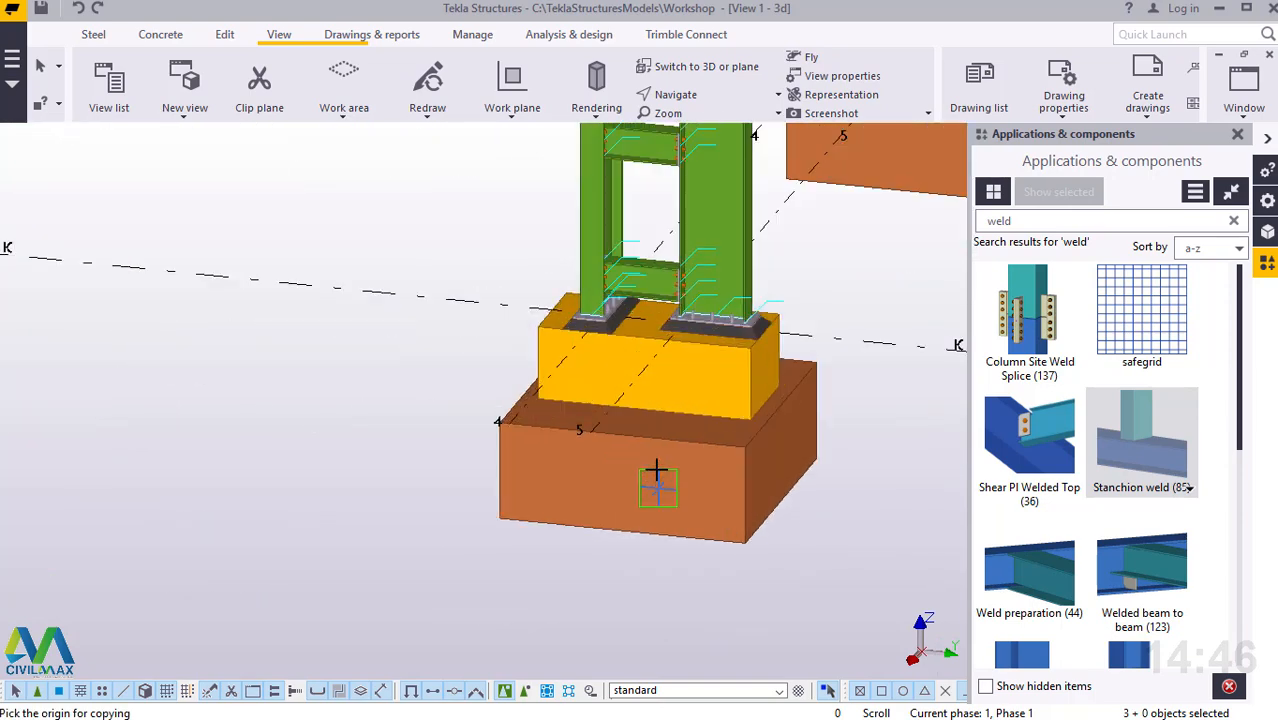
scroll(656, 465, "up", 3)
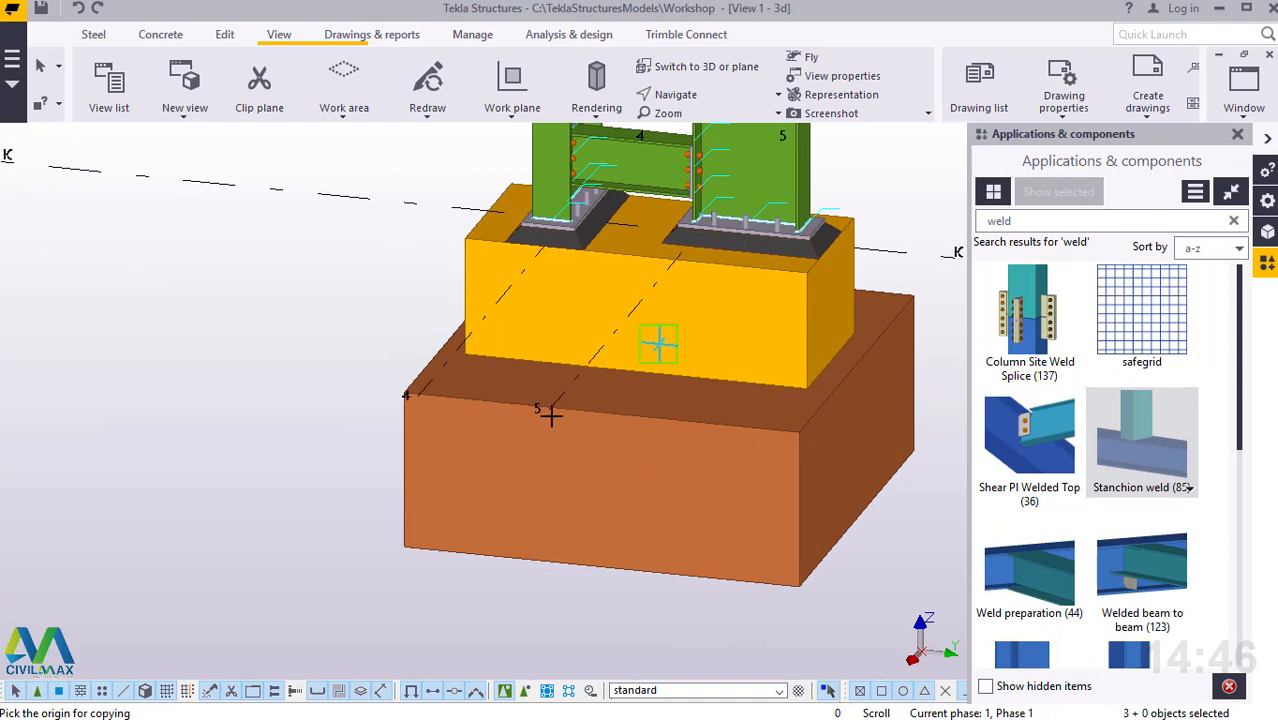
scroll(551, 414, "up", 2)
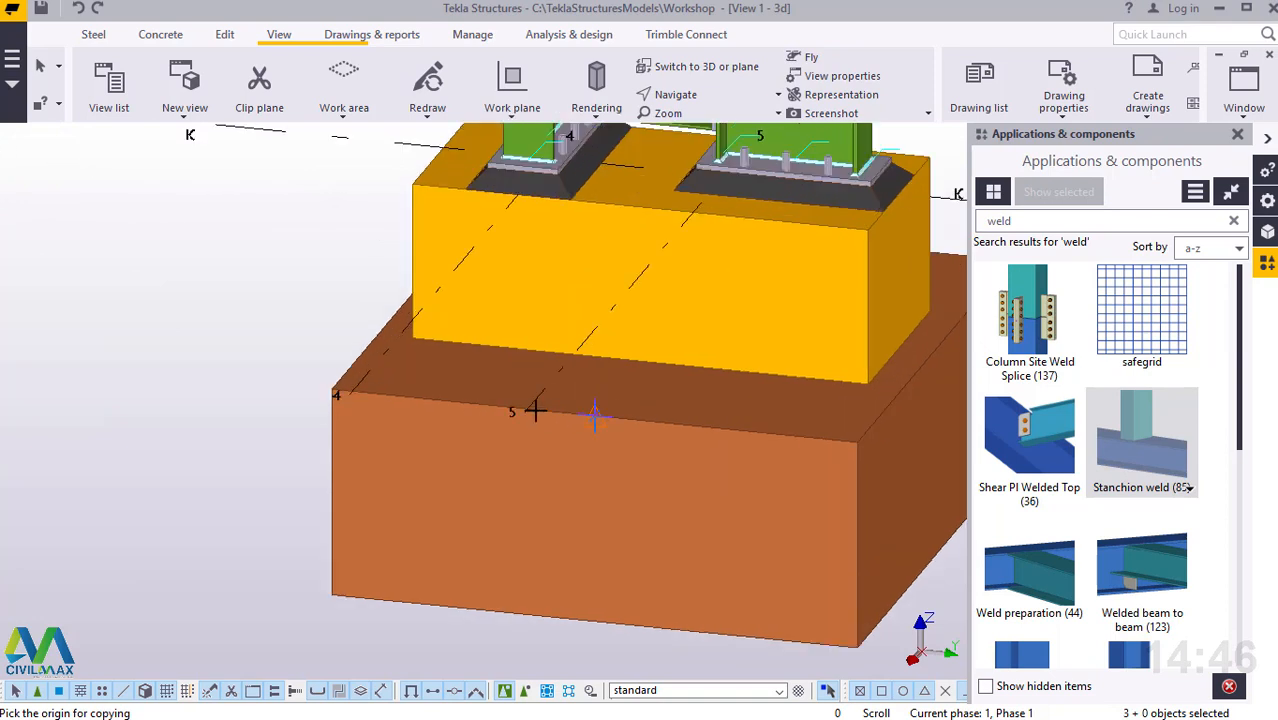
left_click(522, 412)
scroll(760, 490, "down", 2)
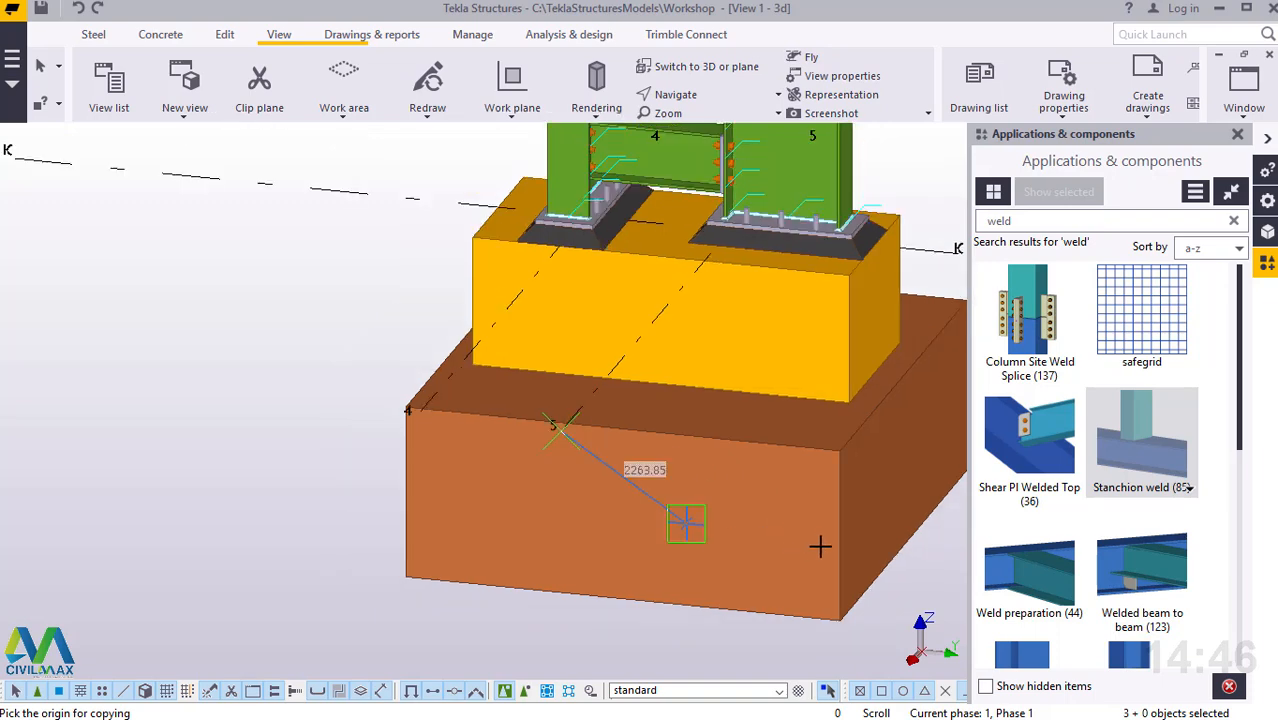
scroll(820, 545, "down", 4)
scroll(600, 515, "up", 2)
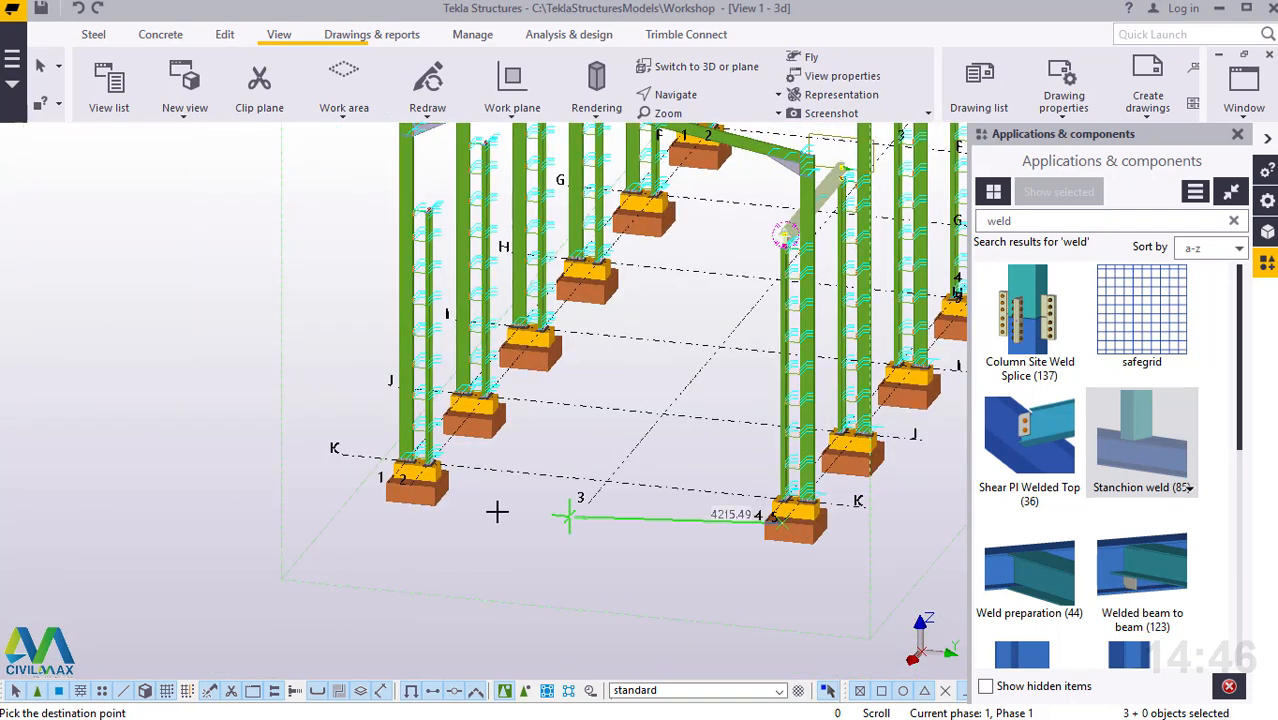
scroll(440, 495, "up", 2)
scroll(342, 477, "up", 3)
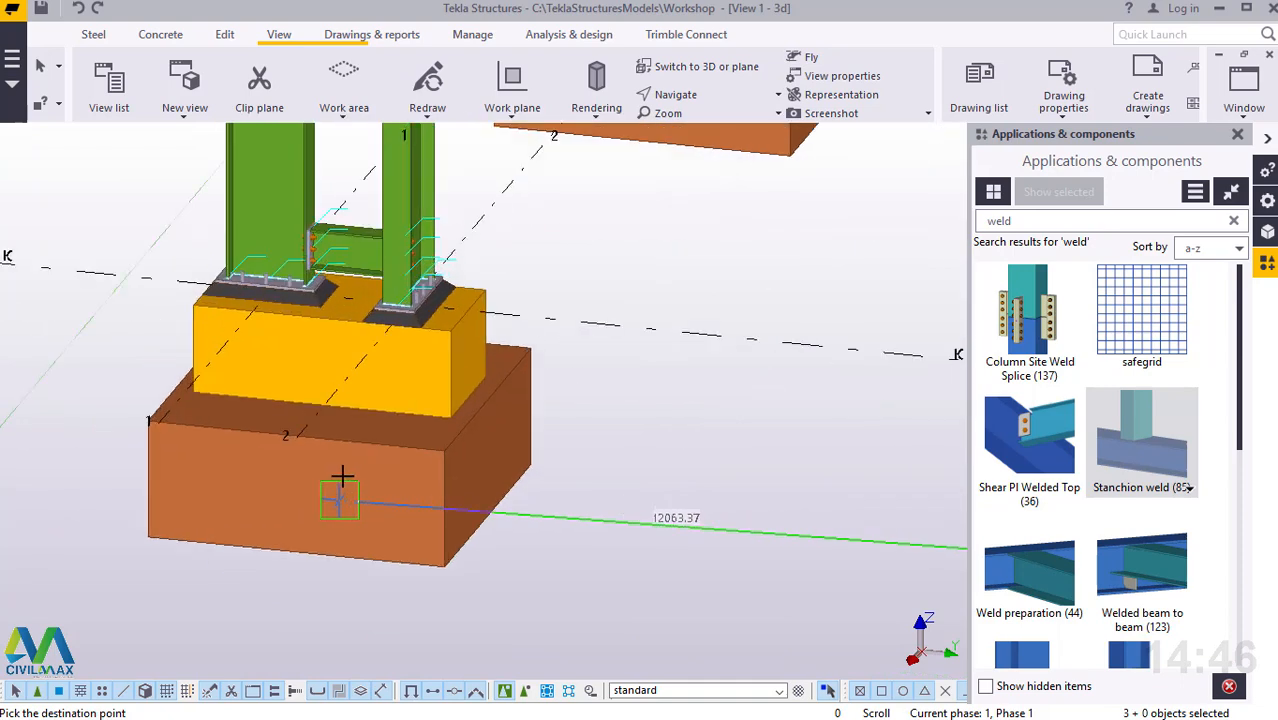
scroll(135, 420, "up", 2)
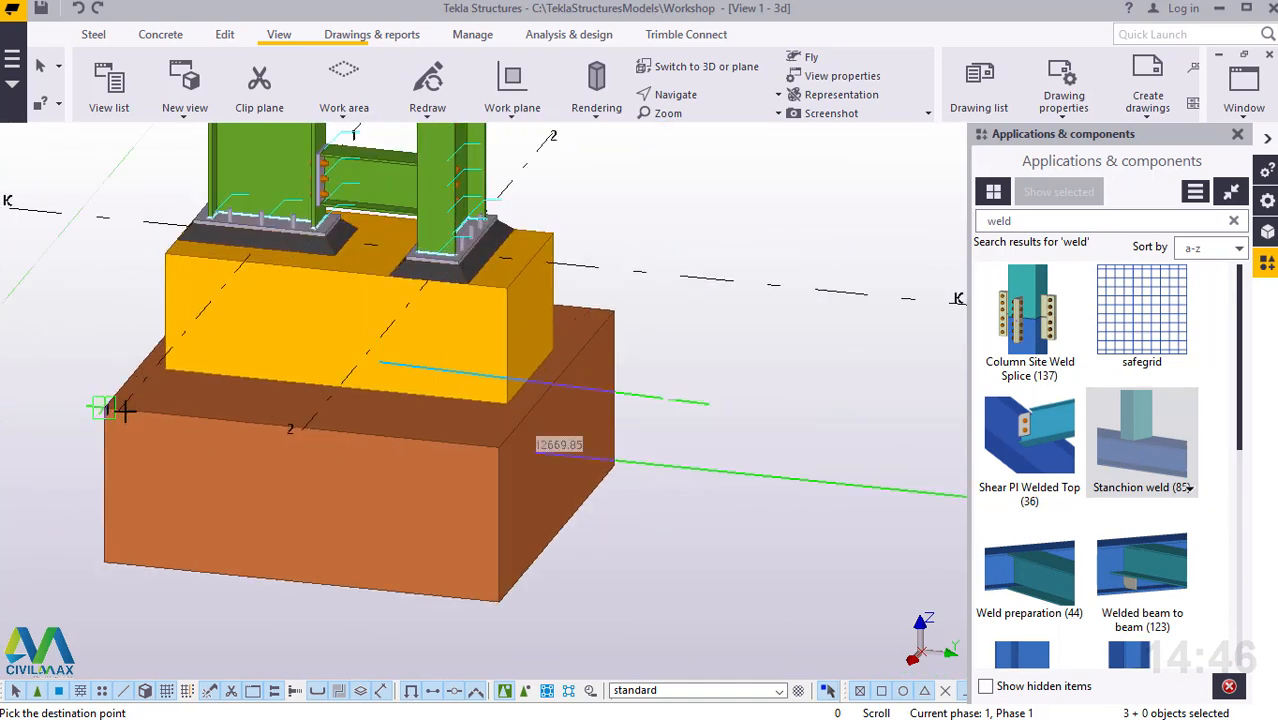
scroll(118, 412, "up", 2)
right_click(540, 282)
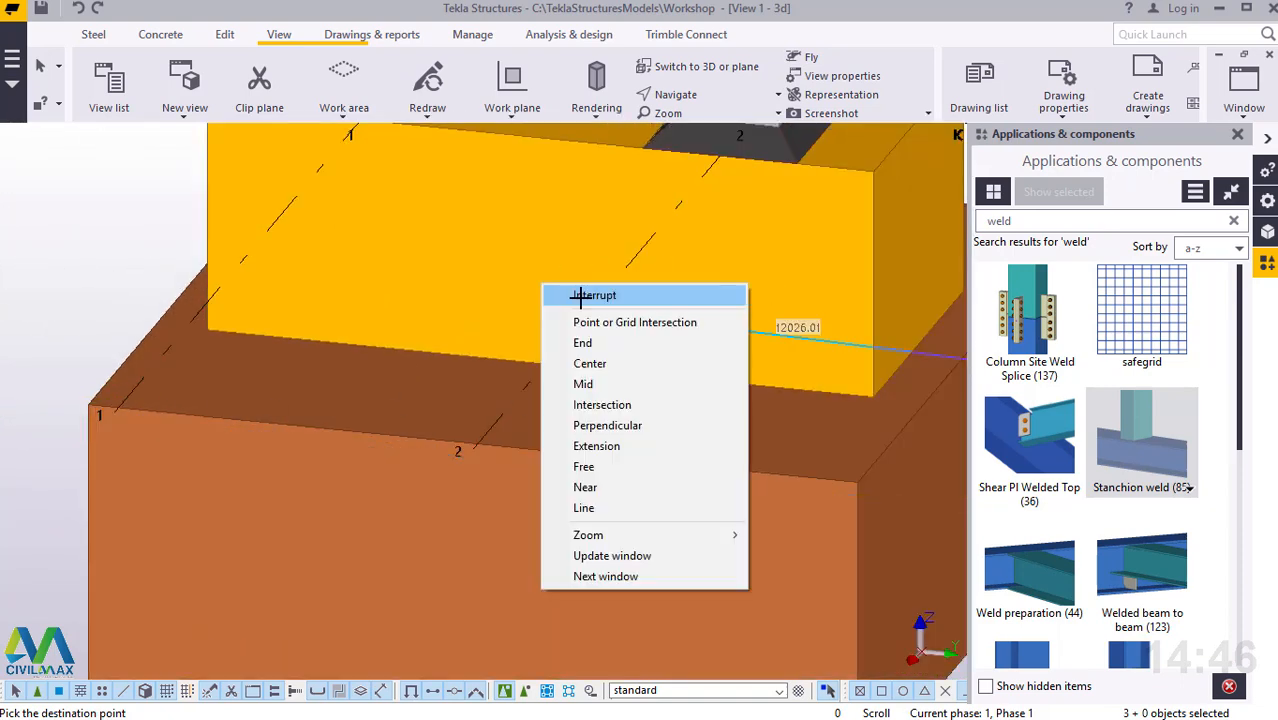
left_click(579, 292)
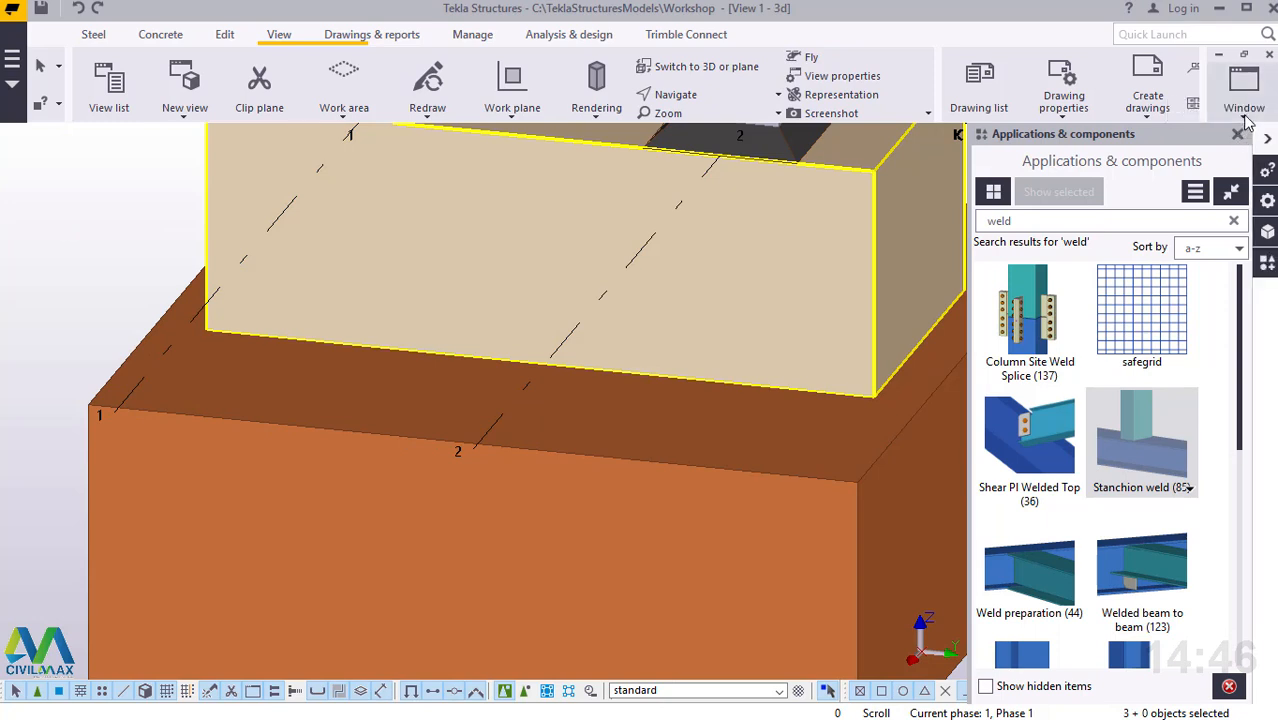
Step: Close the Applications & components catalog and switch to the Grid K elevation view
left_click(1240, 136)
left_click(1244, 85)
left_click(1193, 250)
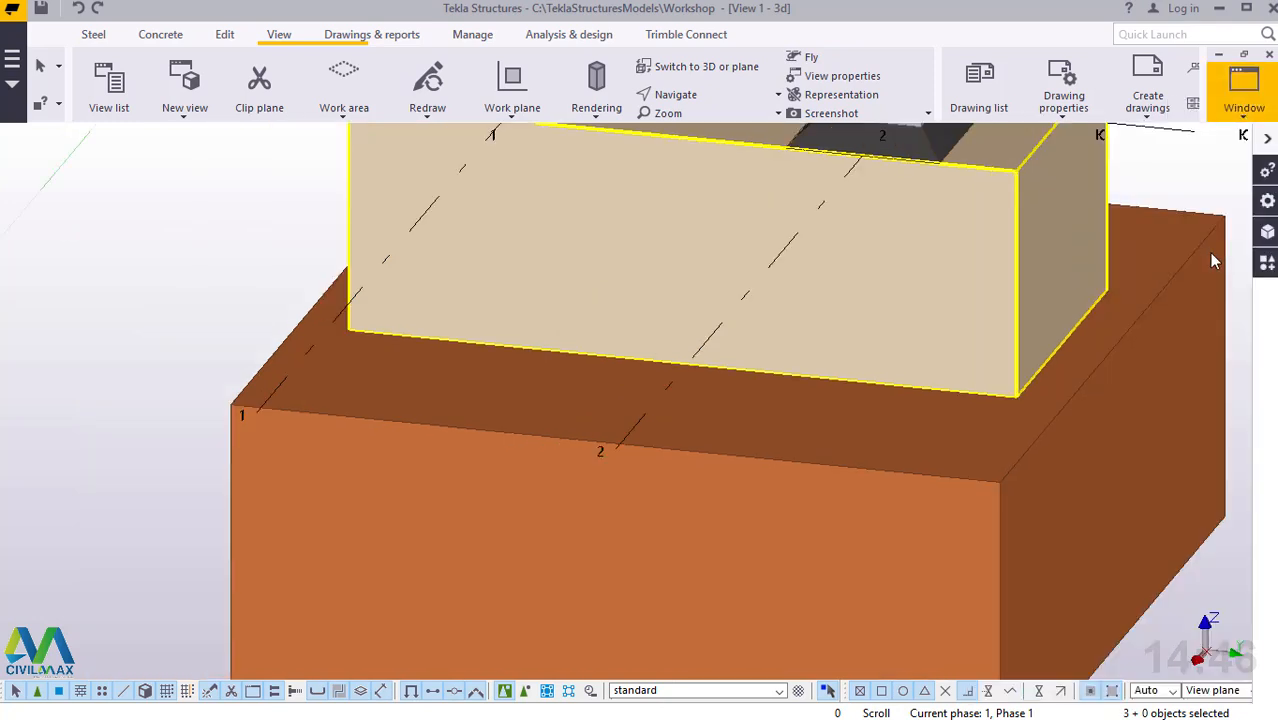
Step: Set up a mirrored copy of the selected crane beam parts with the mirror line along grid line 3, X0 60000, Y0 6200, angle 0
scroll(781, 377, "up", 6)
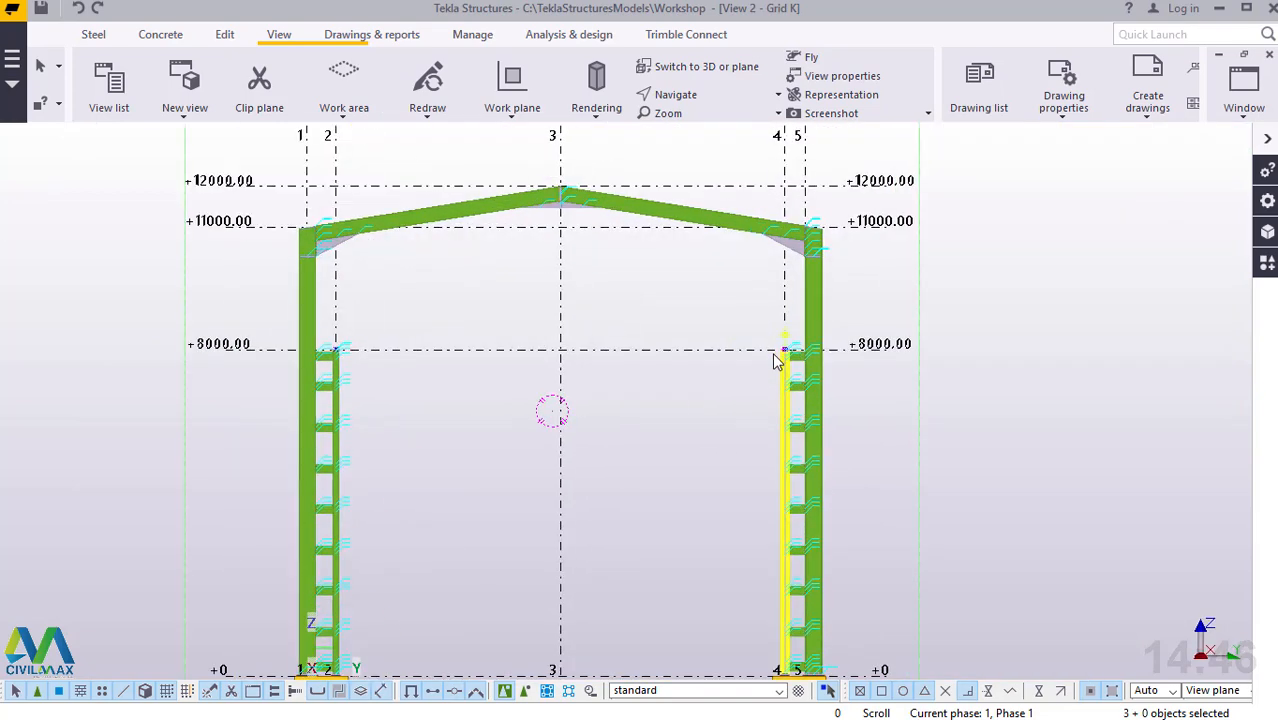
scroll(812, 314, "up", 2)
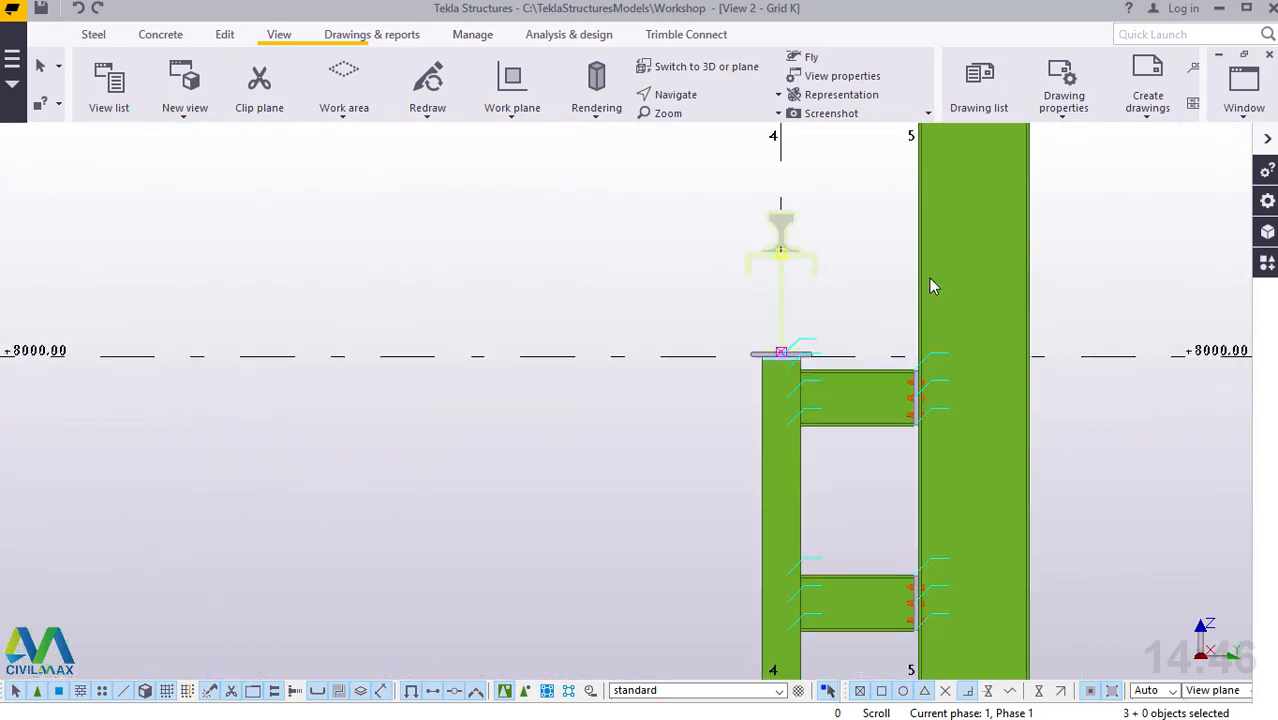
scroll(929, 278, "down", 6)
scroll(955, 371, "down", 1)
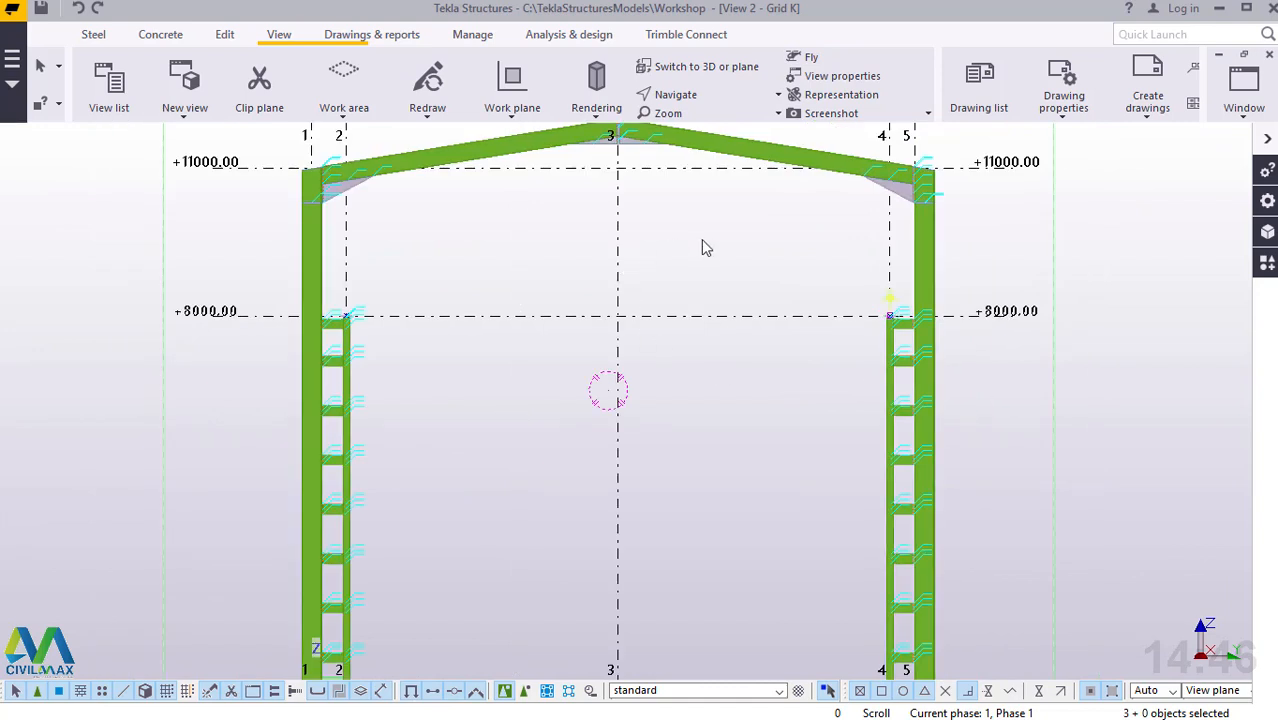
right_click(702, 237)
mouse_move(802, 297)
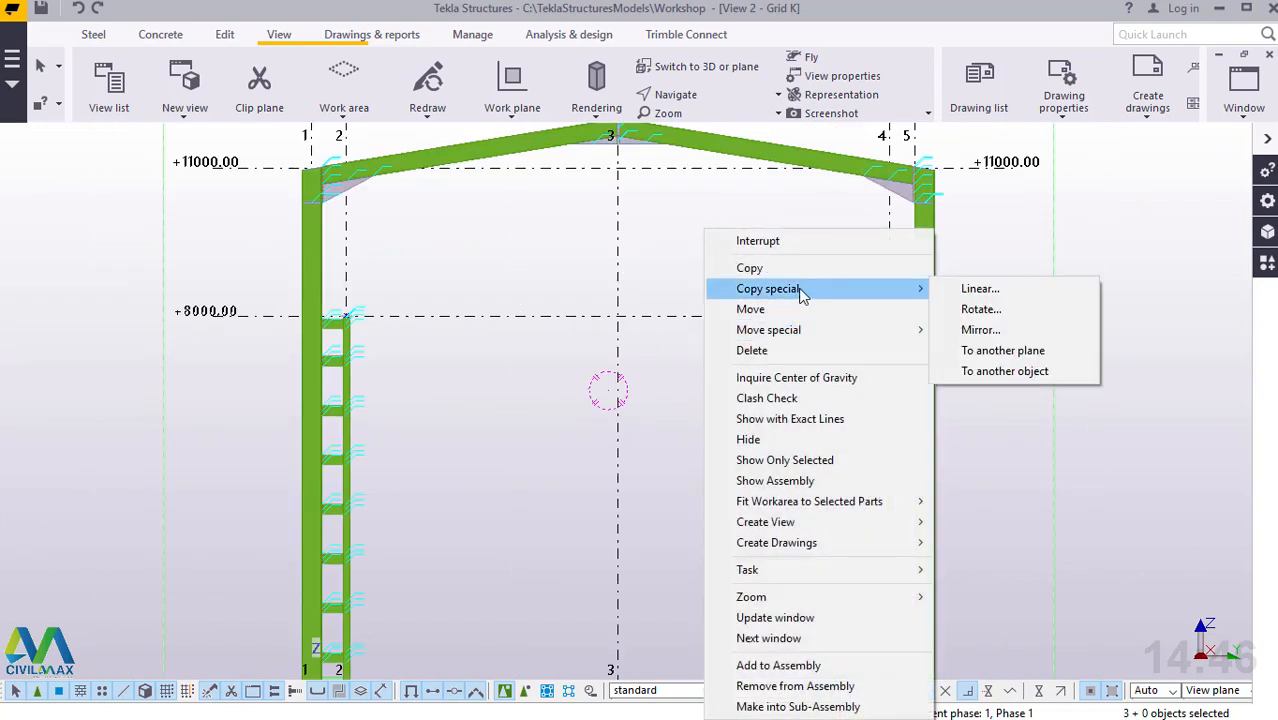
left_click(990, 328)
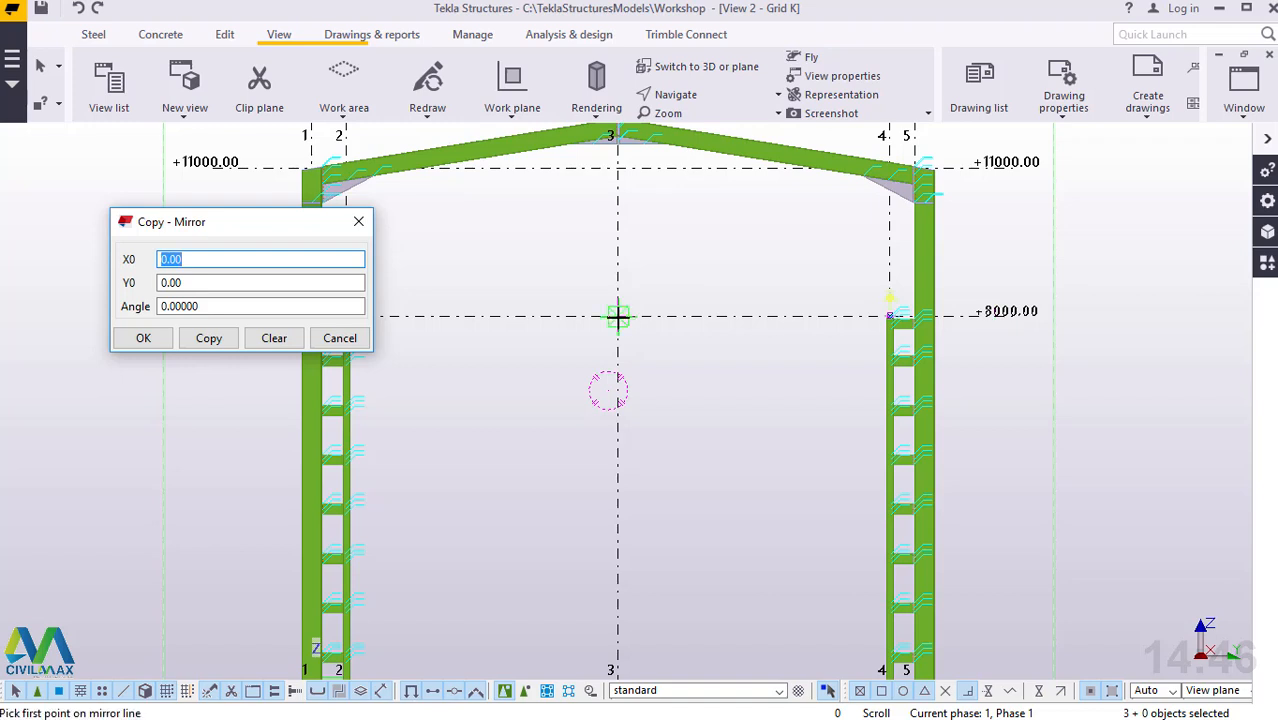
scroll(620, 492, "down", 2)
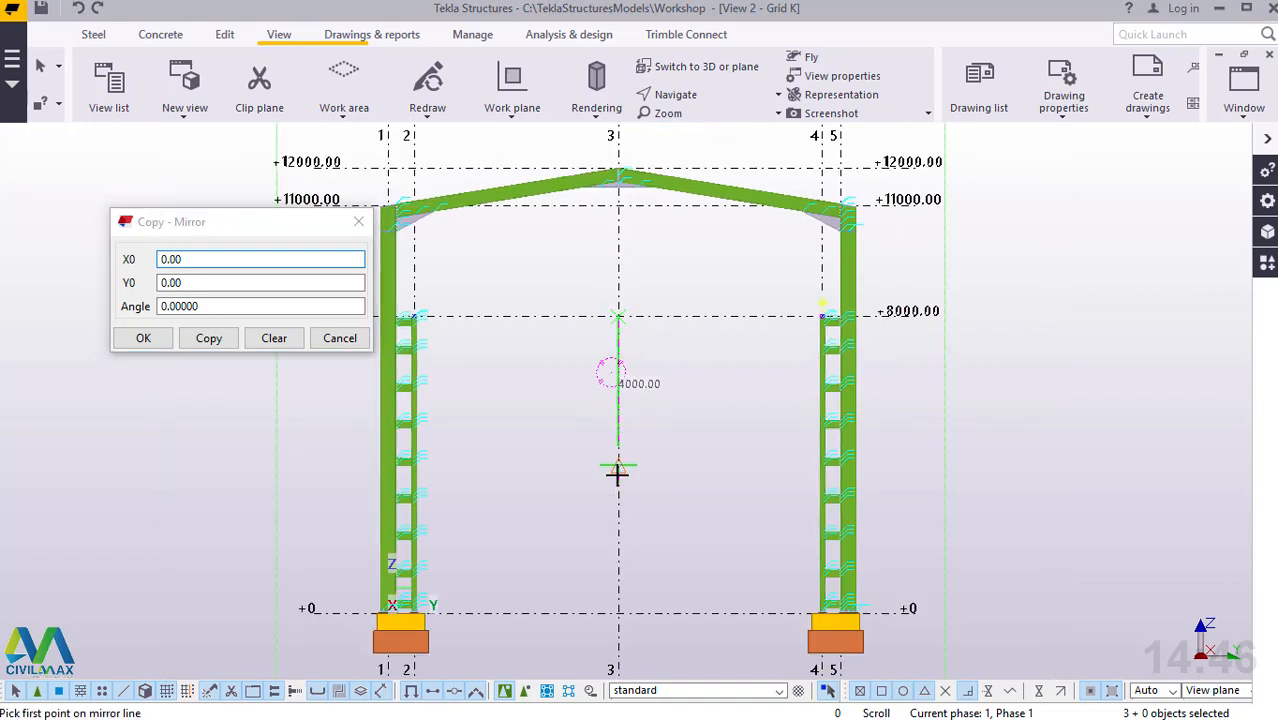
left_click(617, 467)
left_click(618, 466)
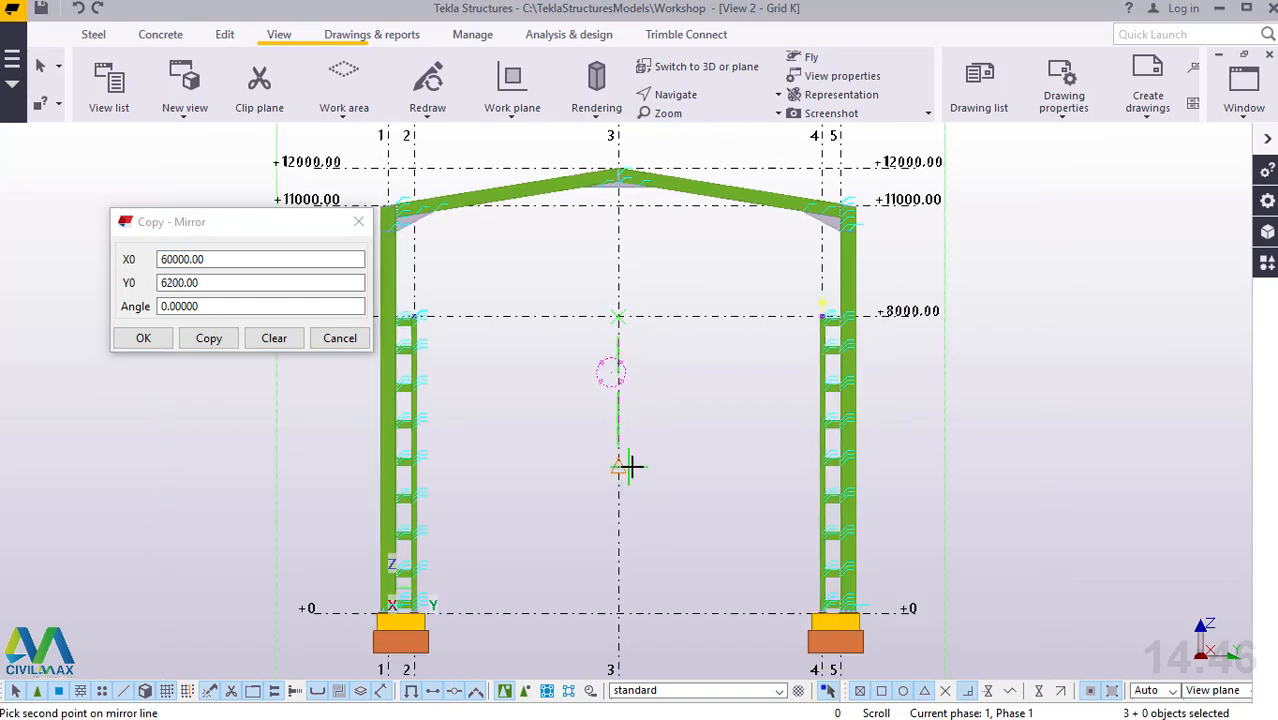
Step: Create the mirrored crane beam copy, expand the view depth to include the new objects, and end the mirror command
left_click(210, 340)
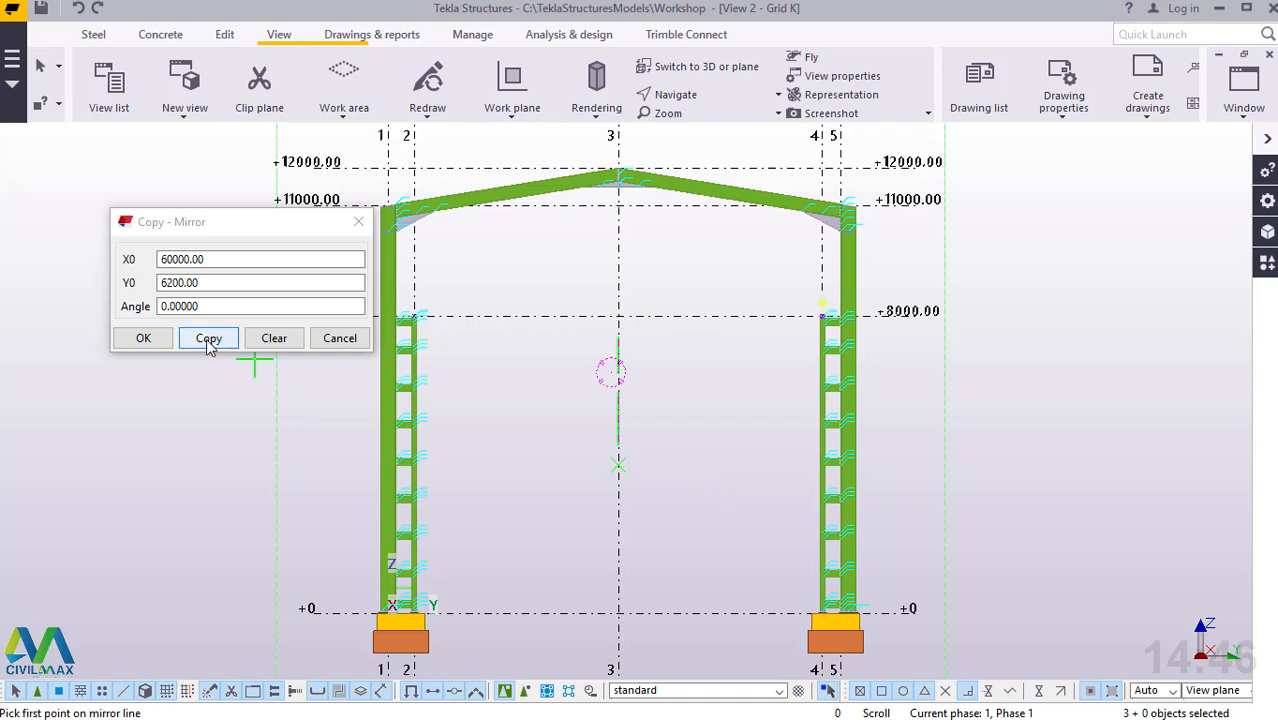
left_click(206, 338)
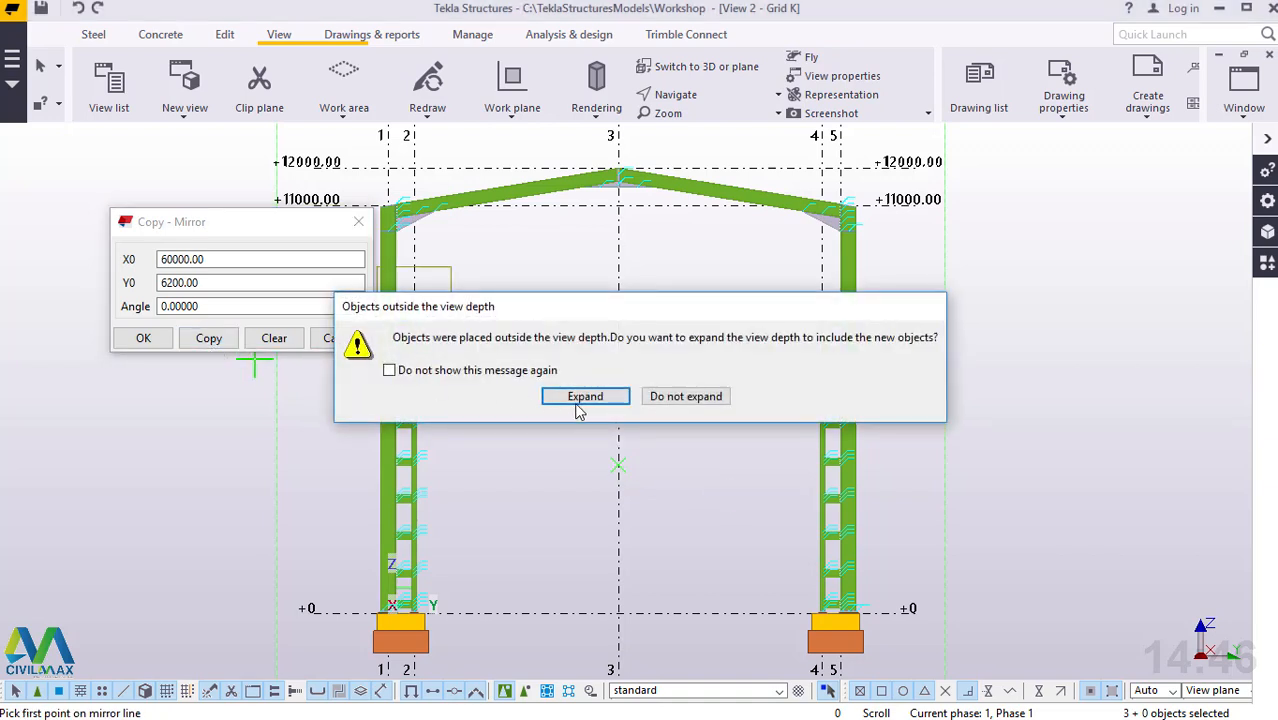
left_click(584, 395)
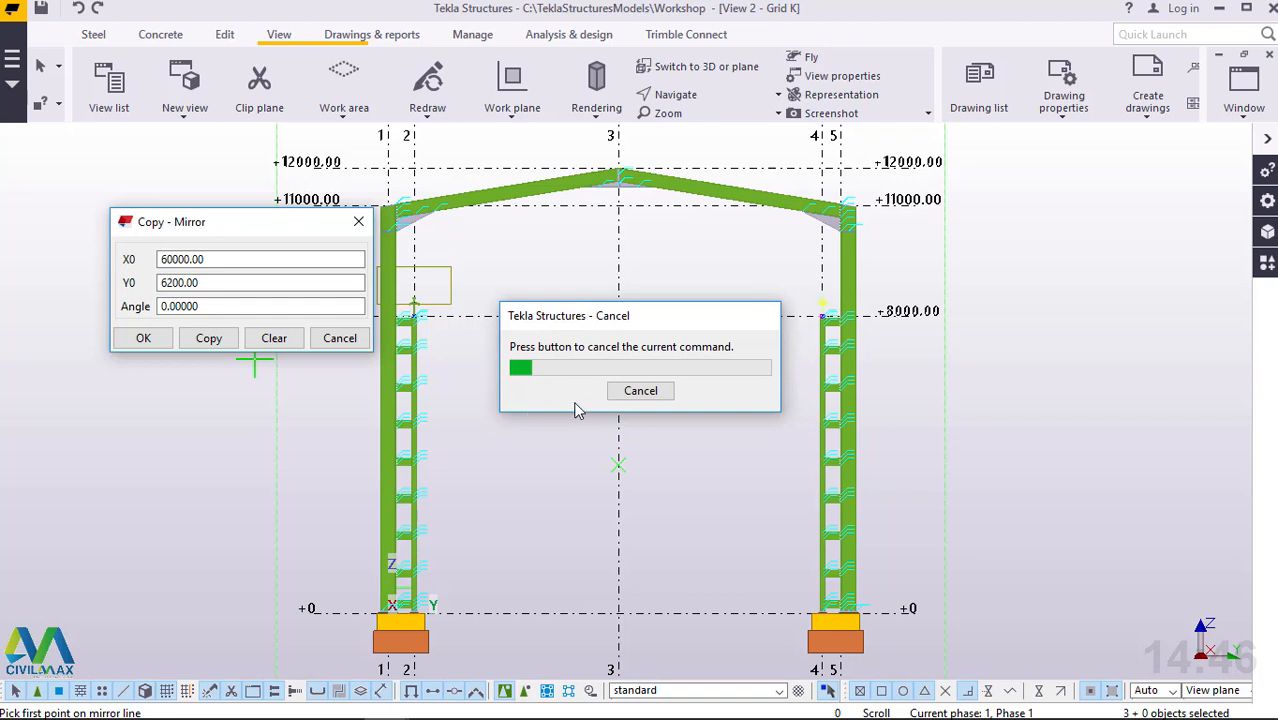
left_click(145, 338)
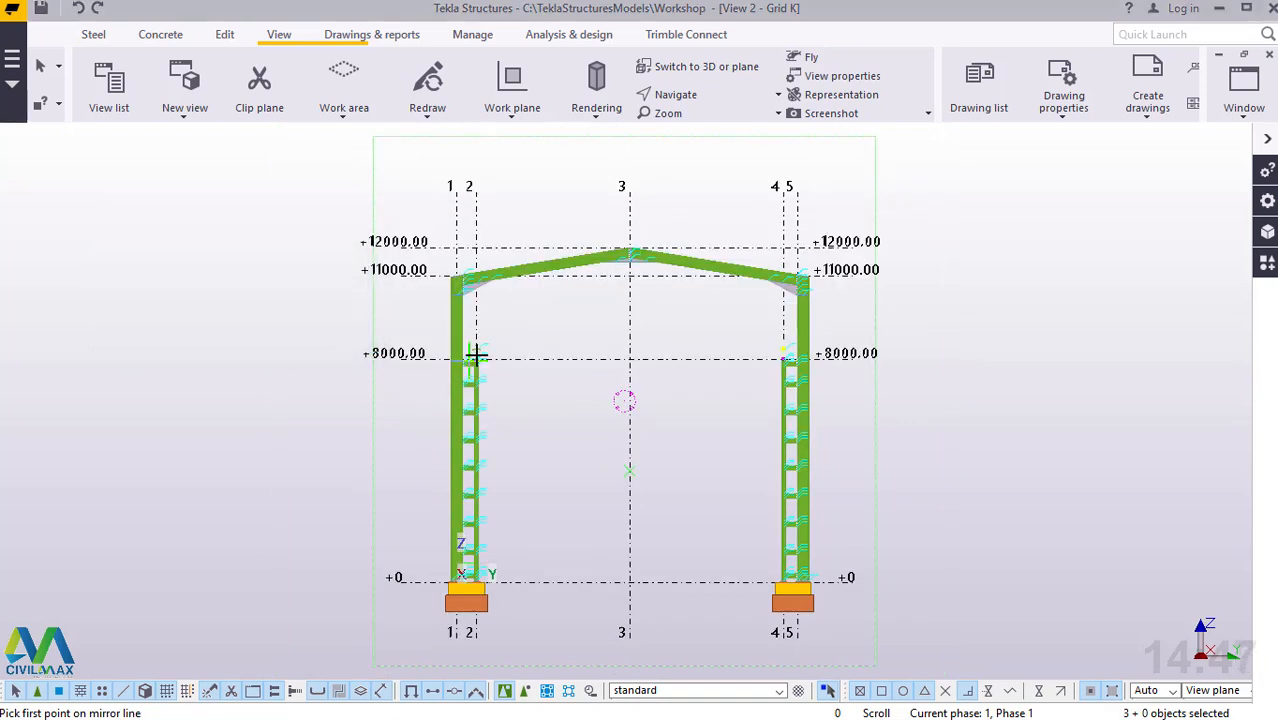
scroll(648, 324, "up", 5)
right_click(655, 323)
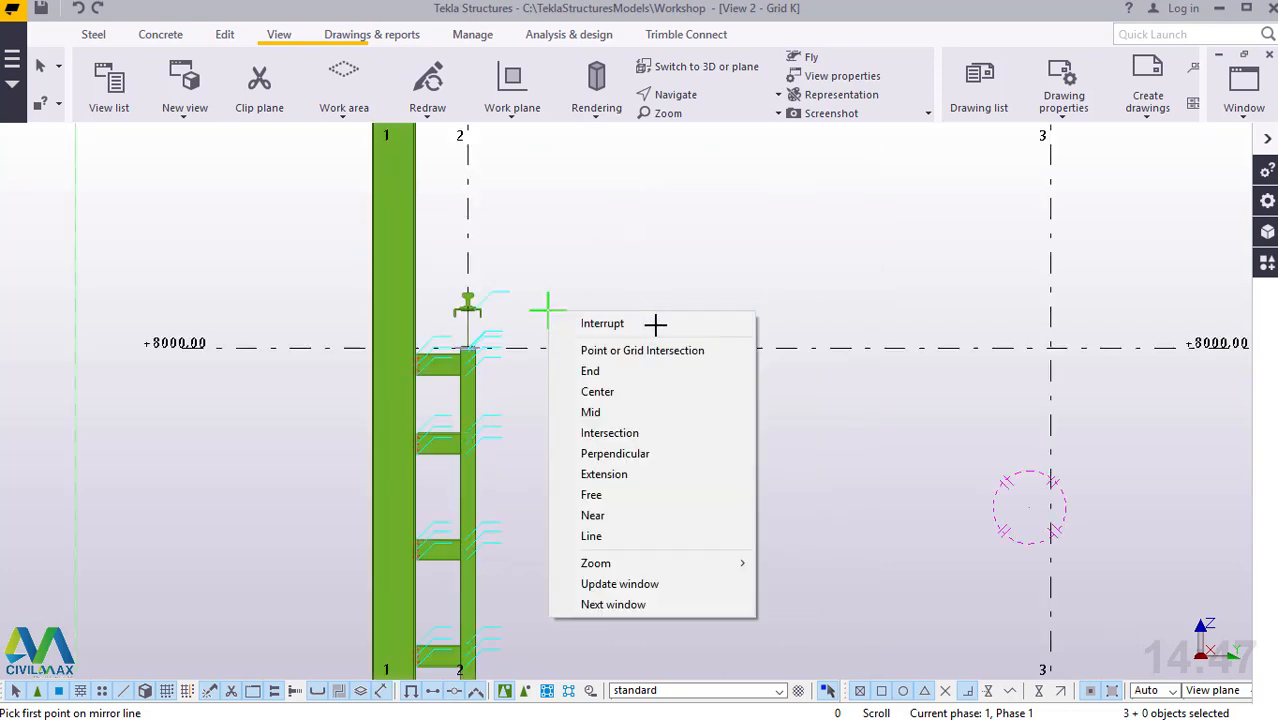
left_click(648, 324)
Step: Examine the mirrored rail, channel and beam on the short column's cap plate at grid line 2
scroll(425, 315, "up", 5)
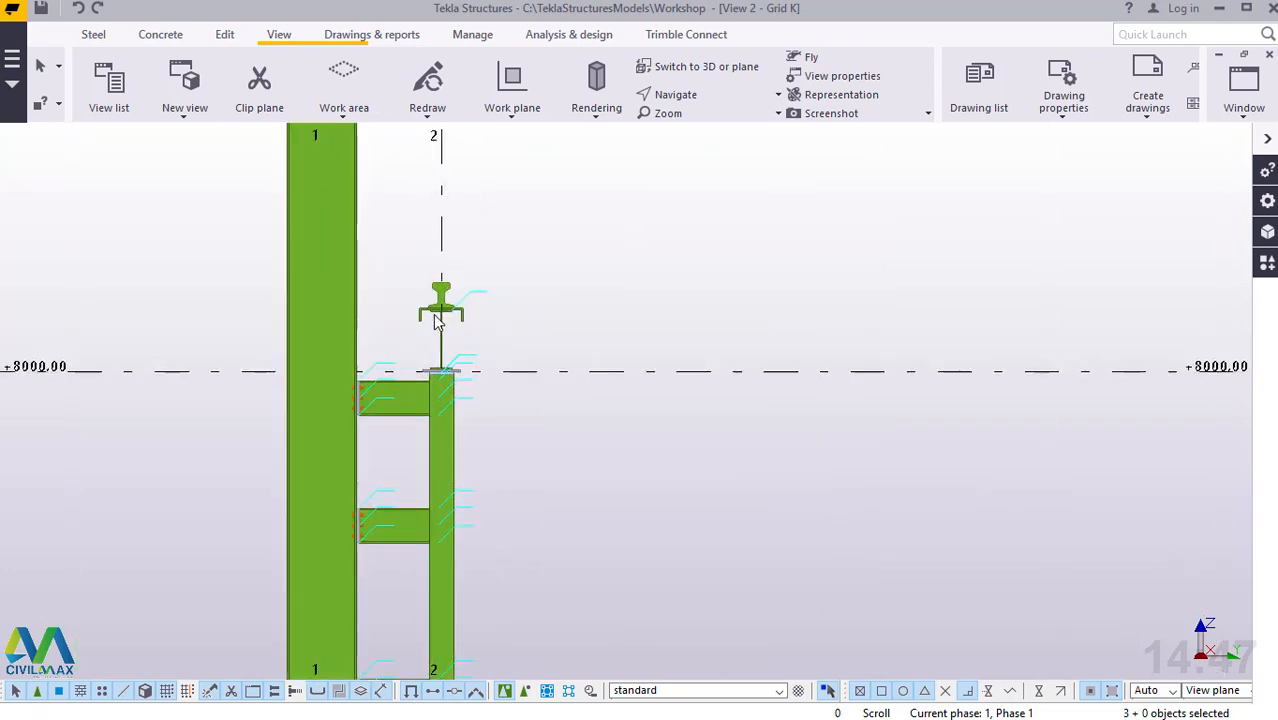
scroll(418, 321, "up", 3)
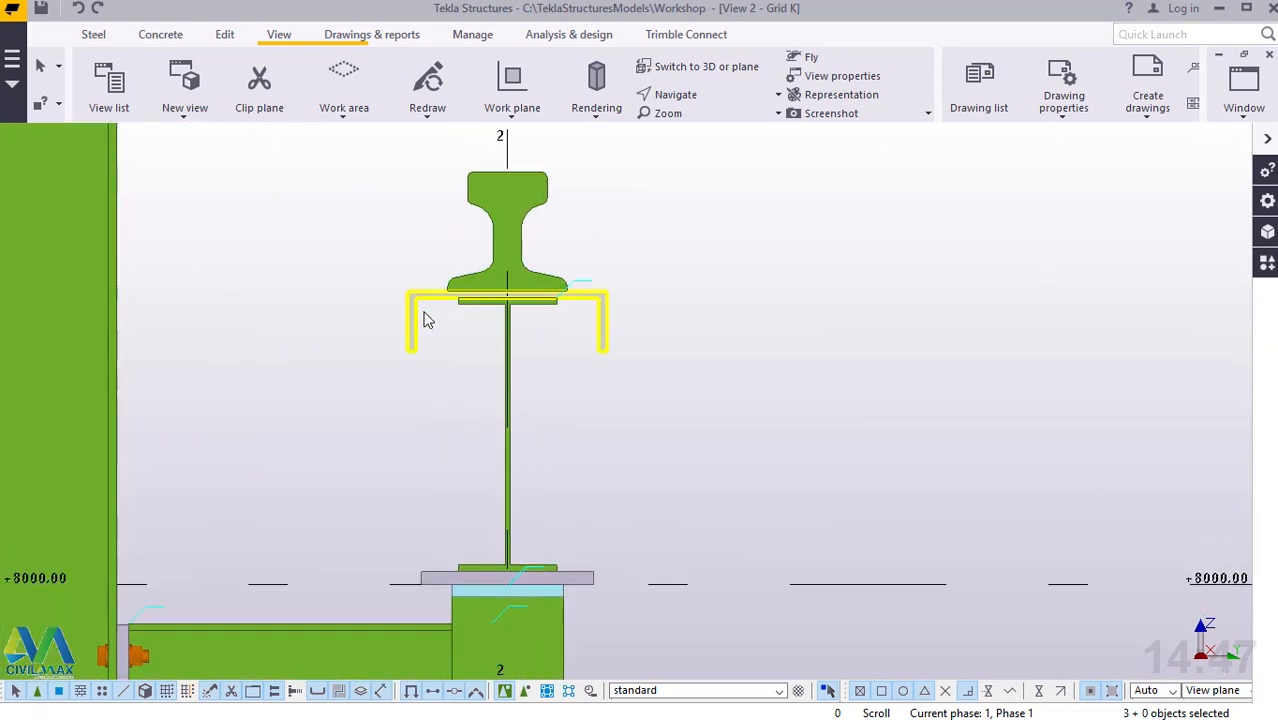
scroll(410, 360, "down", 2)
scroll(502, 234, "up", 4)
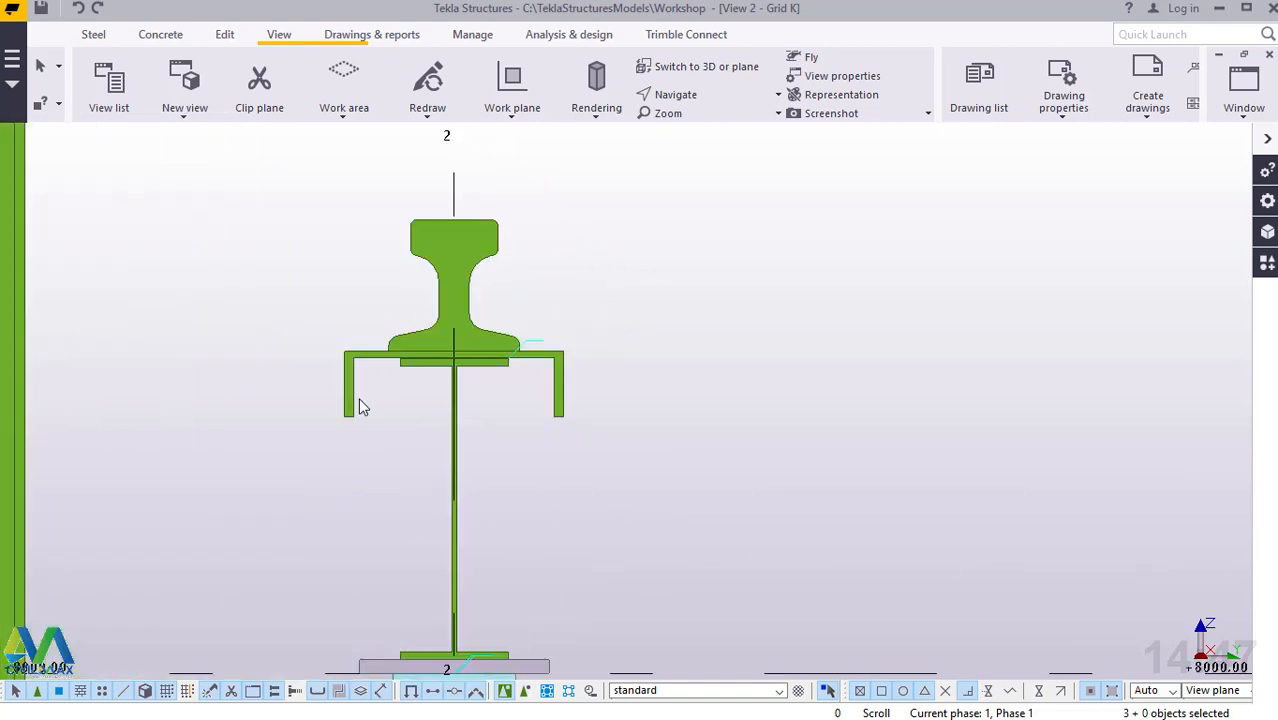
scroll(372, 415, "down", 3)
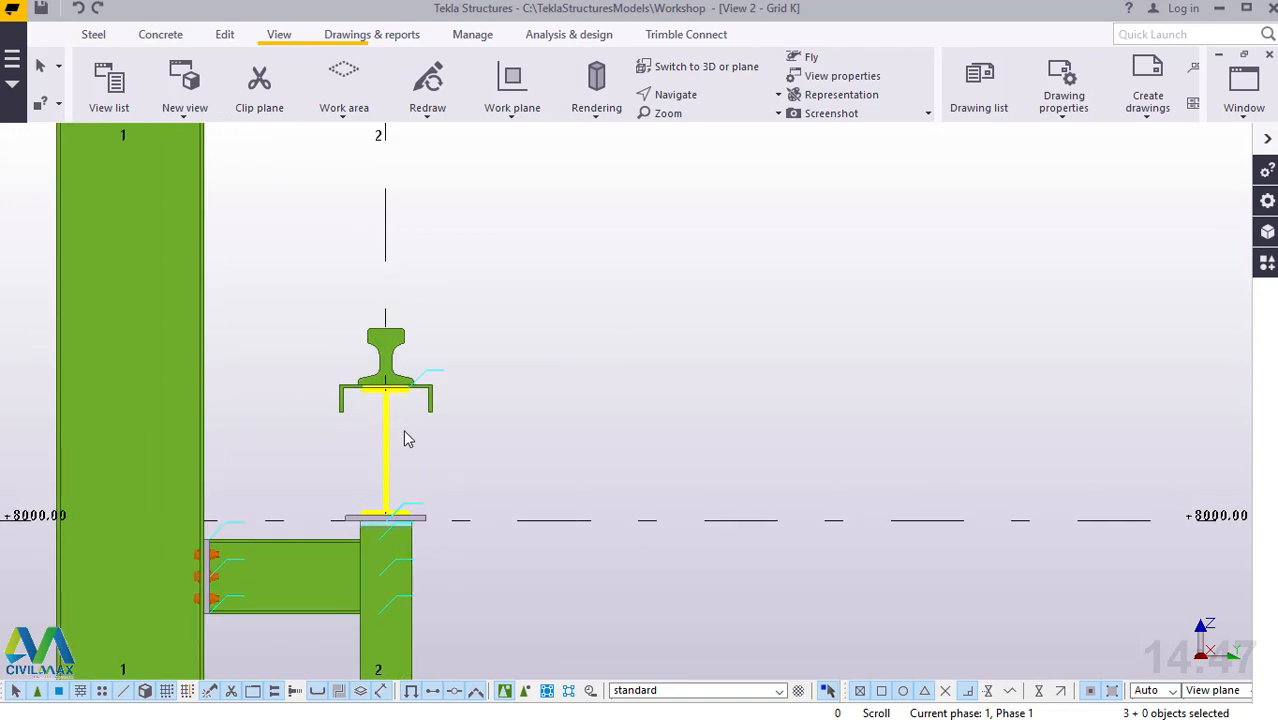
Step: Add the rail, channel and beam on the grid line 2 short column to the selection of mirrored parts at grid line 4
scroll(405, 438, "up", 2)
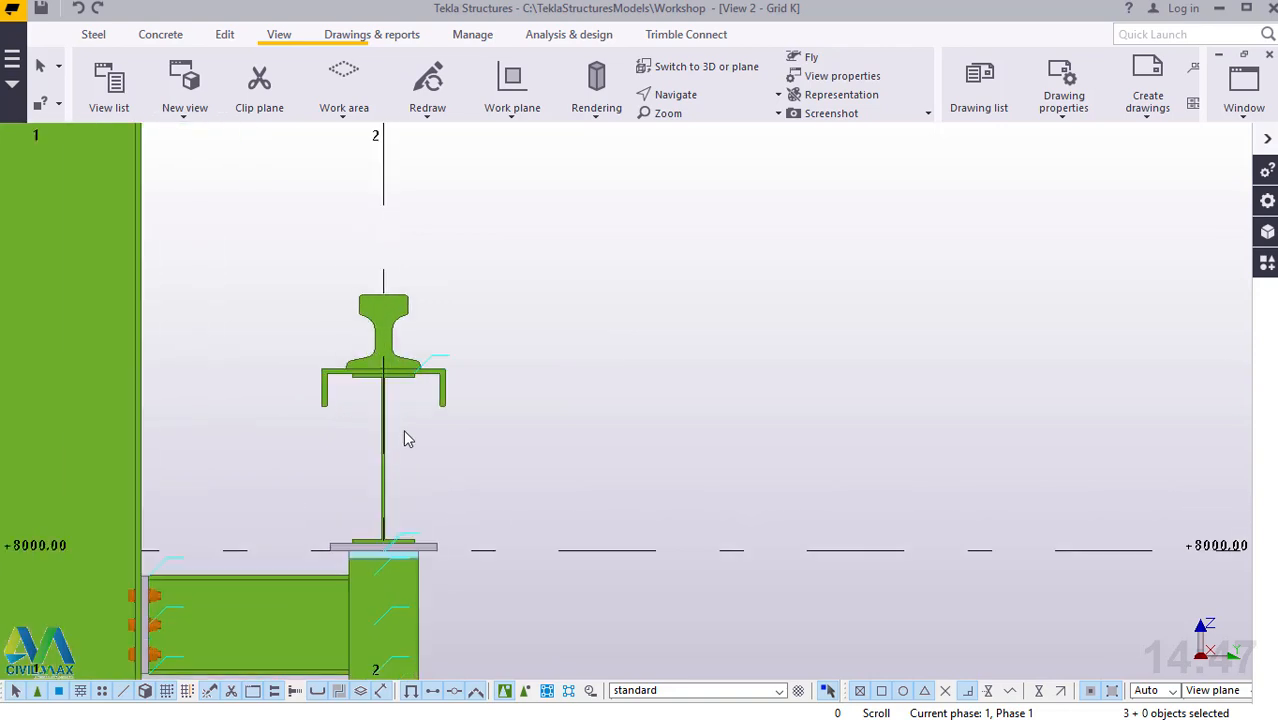
scroll(407, 439, "down", 4)
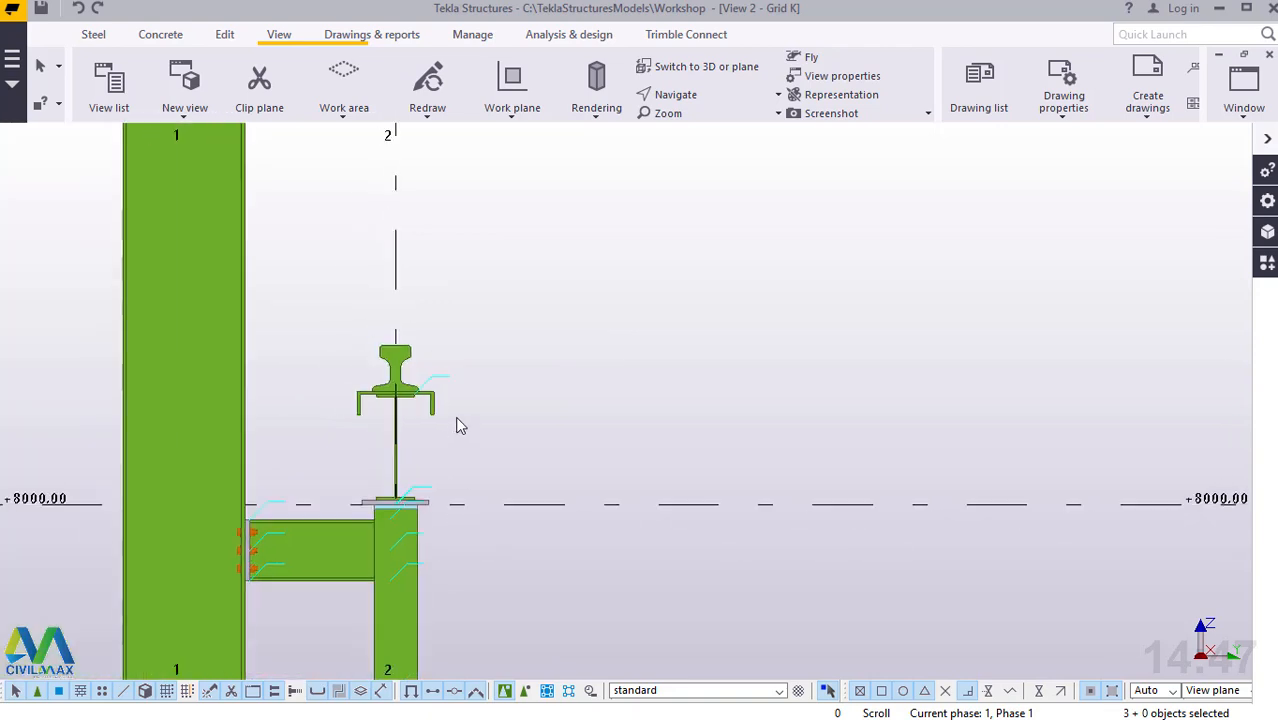
scroll(458, 416, "down", 5)
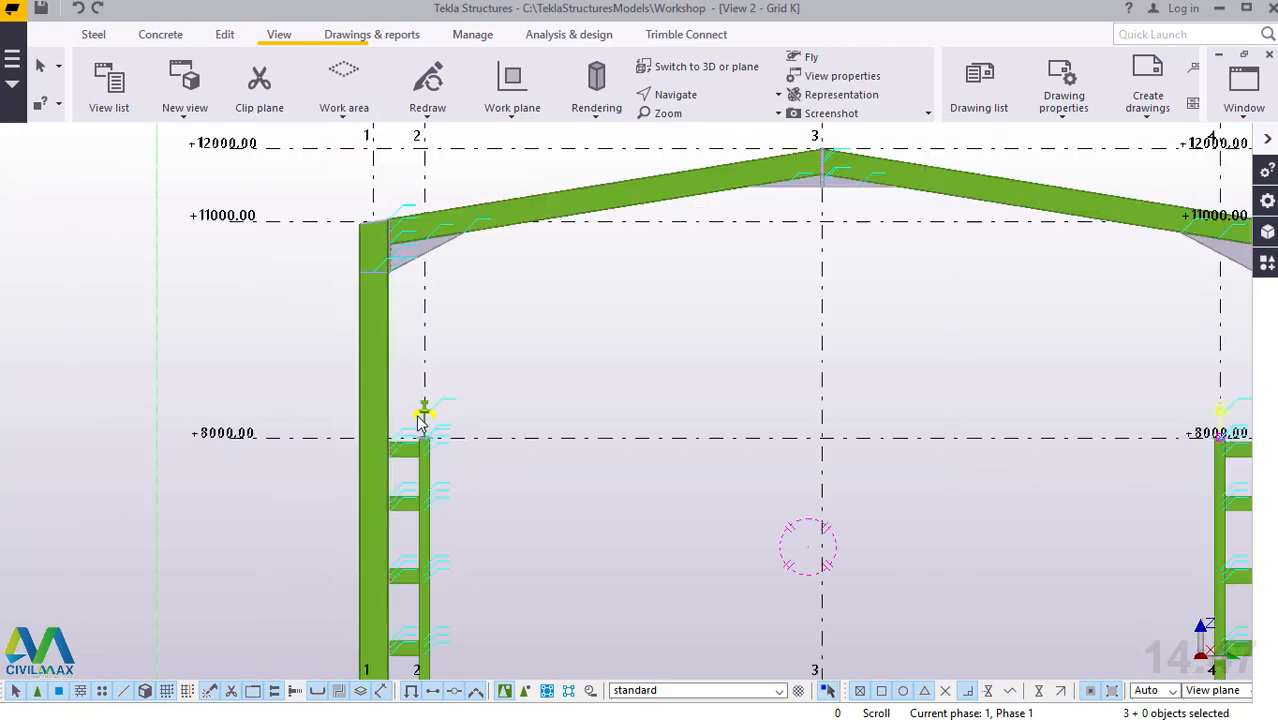
scroll(997, 440, "up", 3)
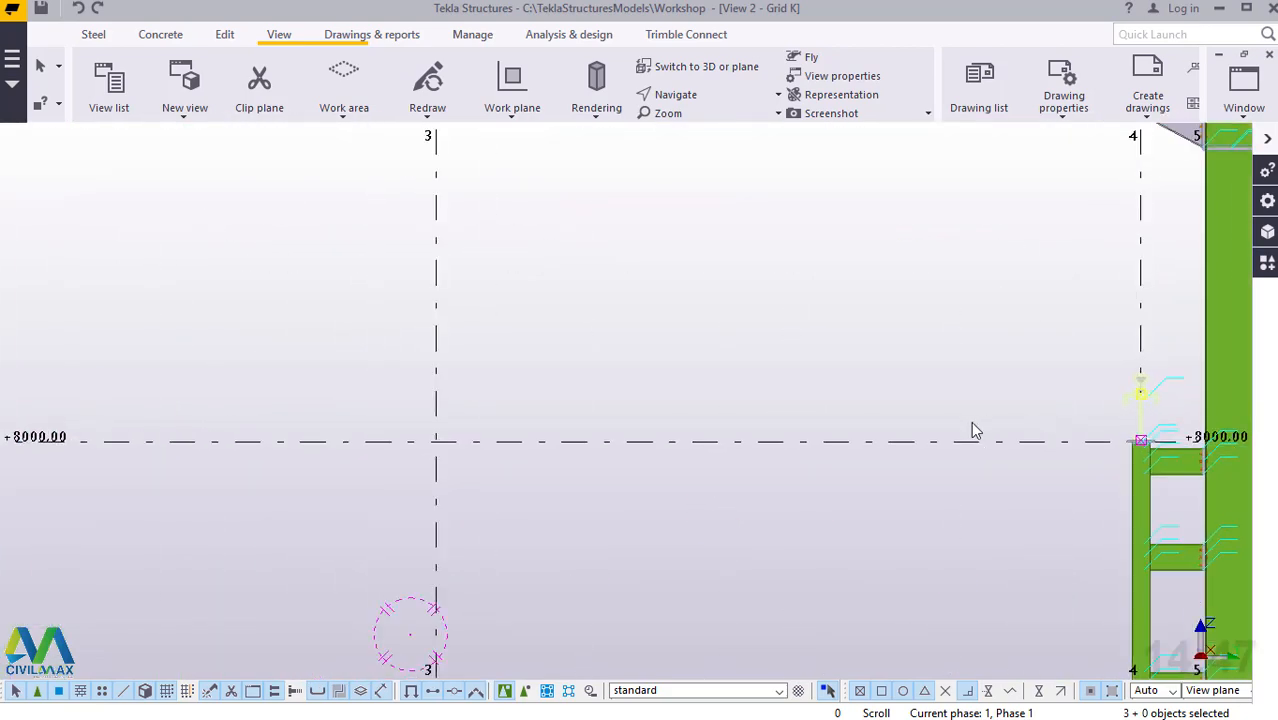
scroll(972, 433, "down", 2)
scroll(491, 419, "up", 5)
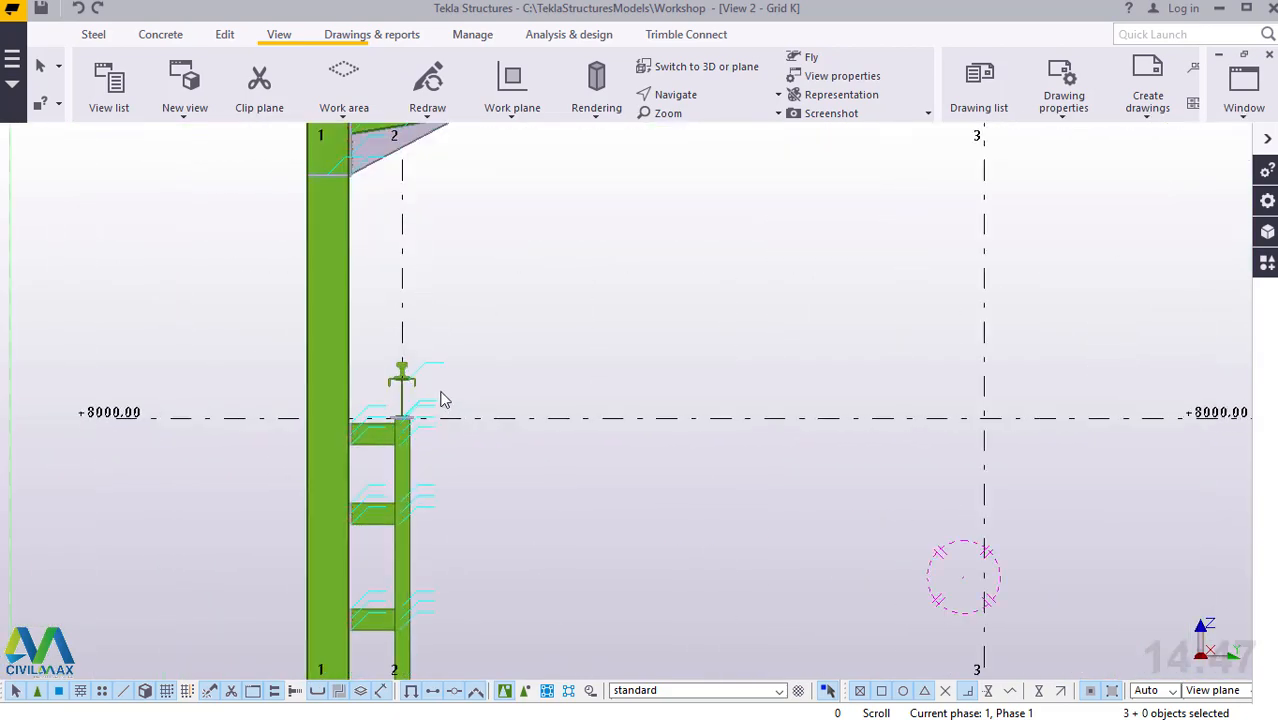
scroll(440, 395, "up", 3)
left_click_drag(426, 312, 235, 397)
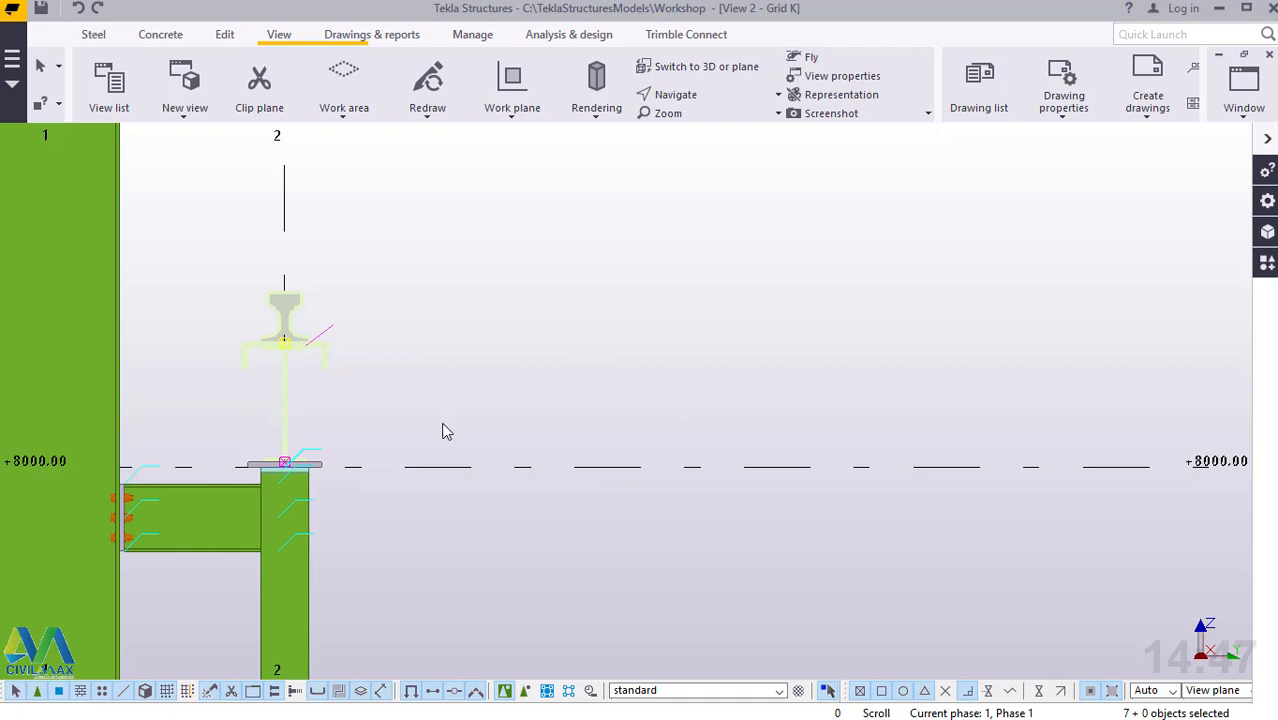
Step: Switch from the Grid K elevation to the 3D view with both crane beams still selected
scroll(446, 431, "down", 4)
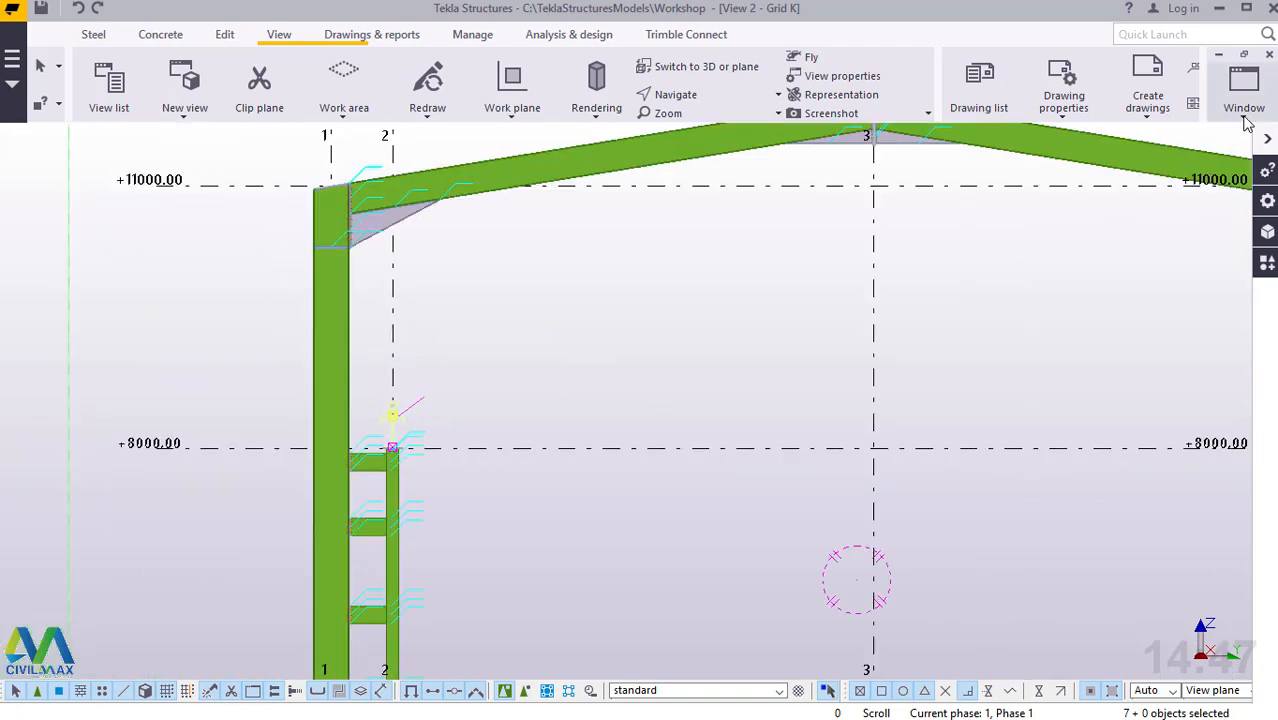
left_click(1244, 92)
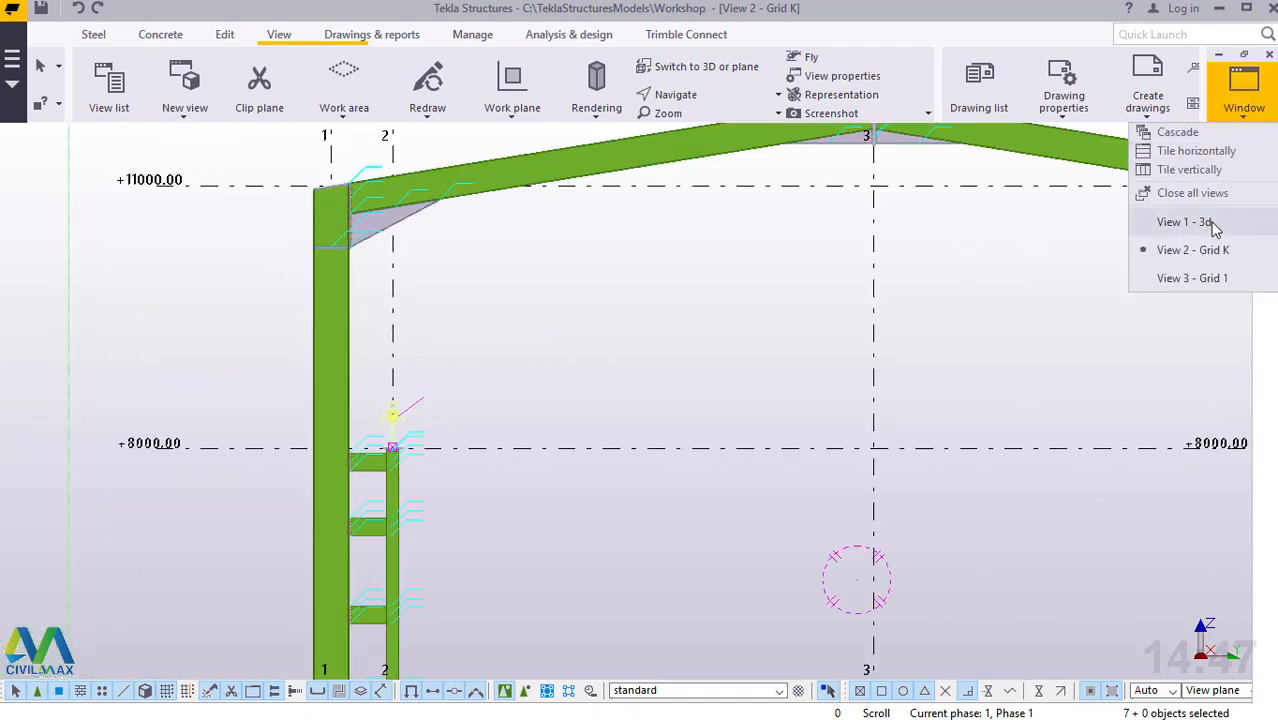
left_click(1205, 221)
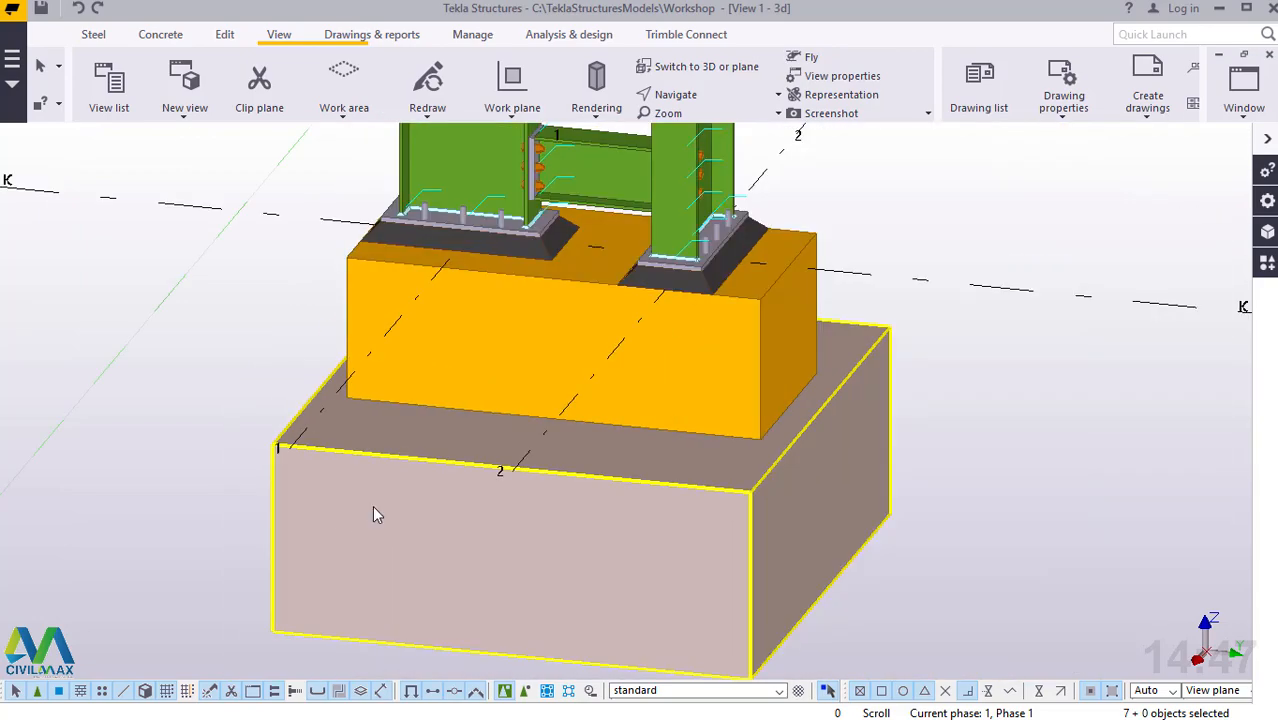
Step: Examine the two selected crane beams between grid lines K and J in relation to the full row of frames
scroll(372, 505, "down", 10)
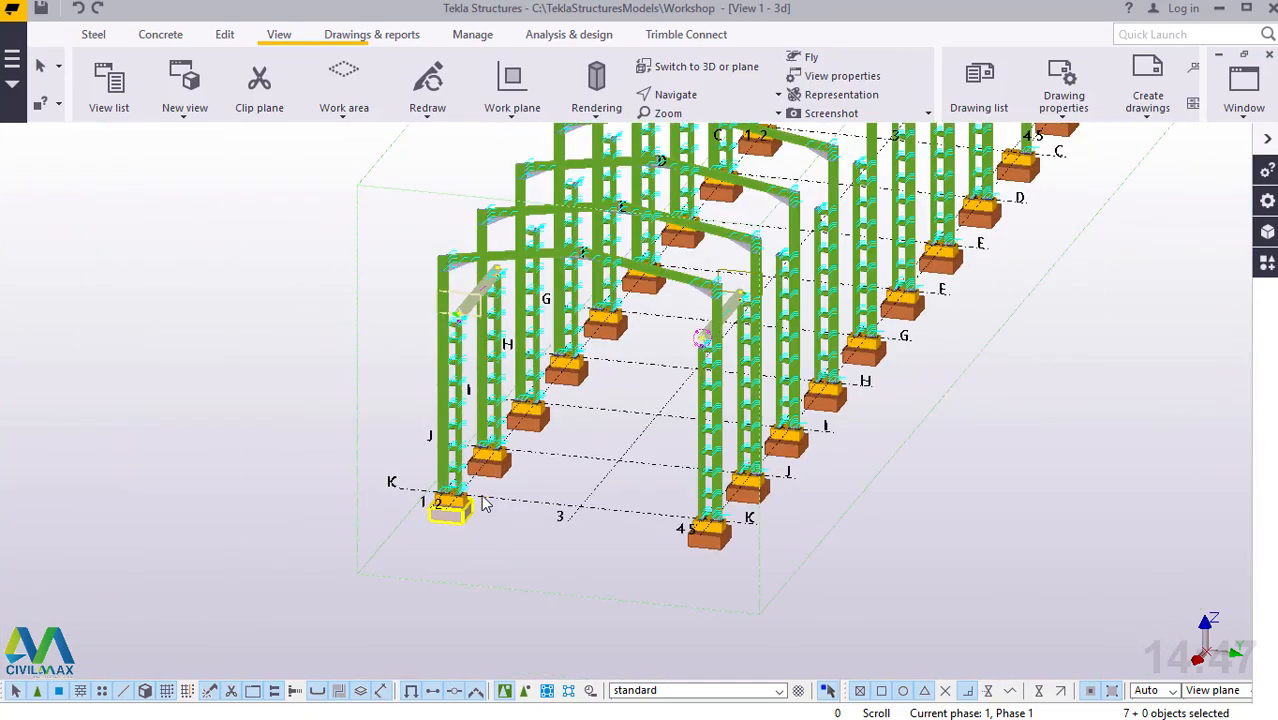
scroll(484, 503, "down", 3)
scroll(520, 311, "up", 5)
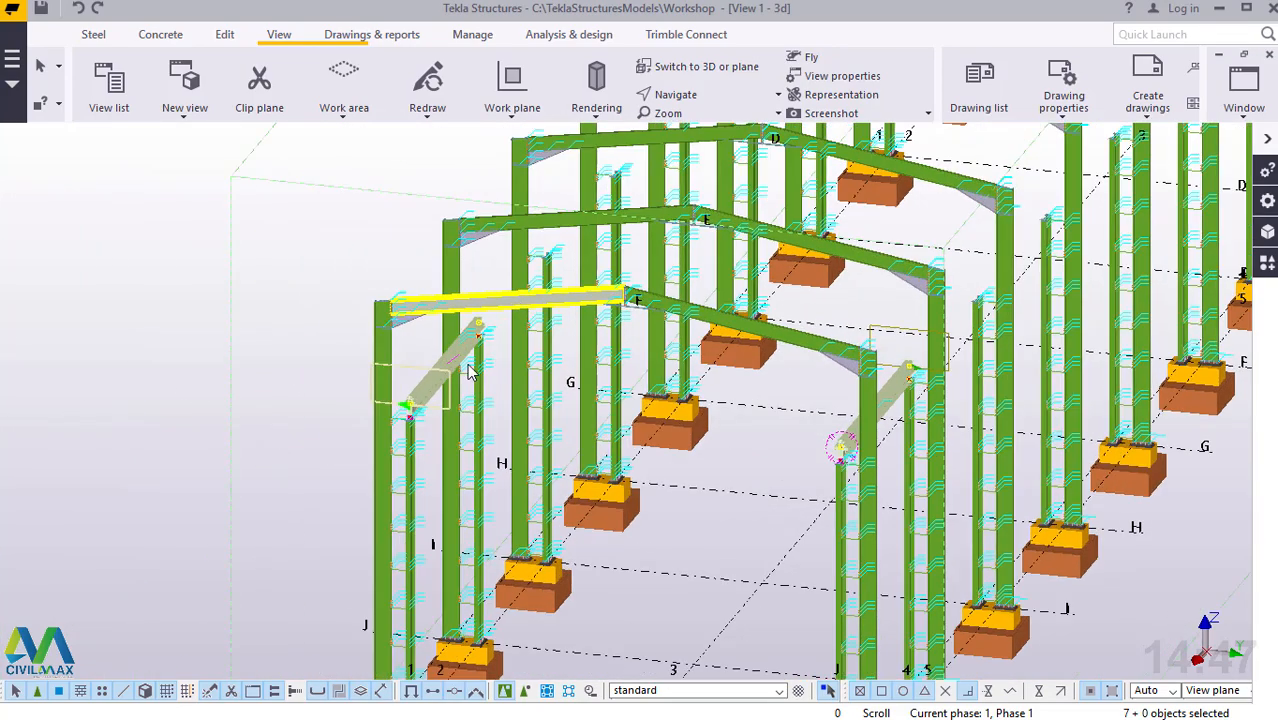
scroll(437, 378, "down", 5)
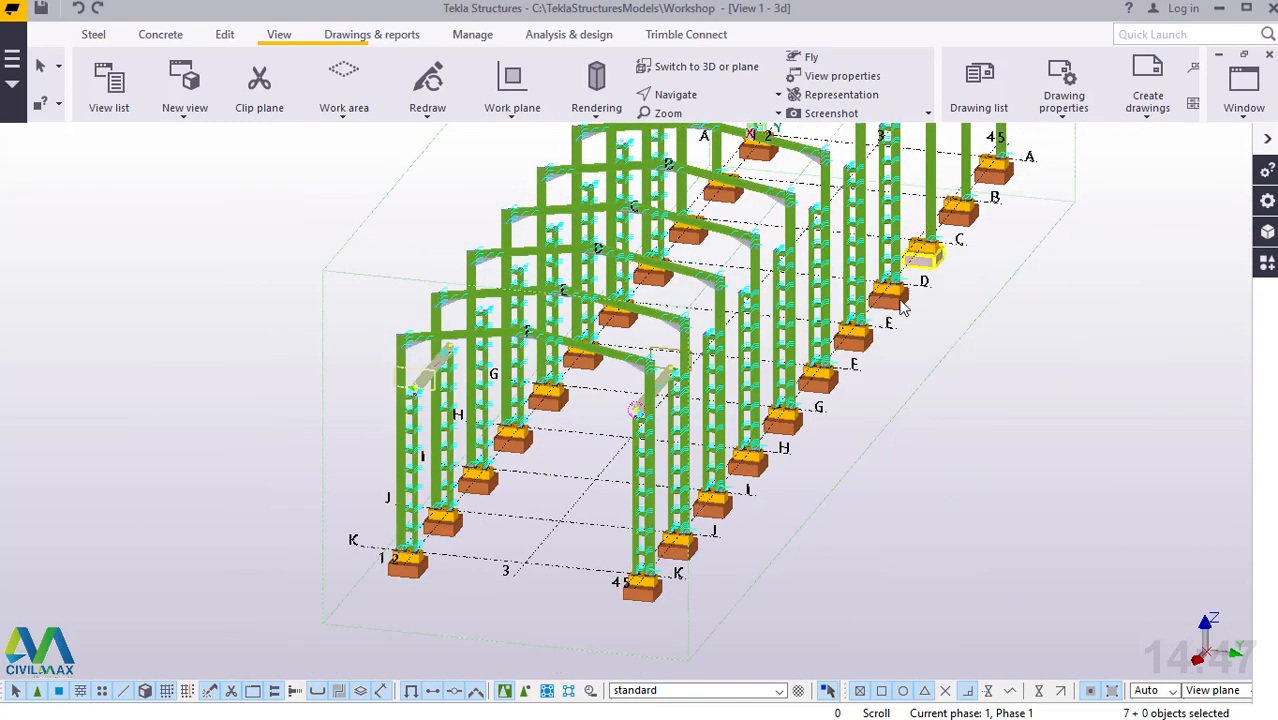
scroll(527, 450, "down", 2)
scroll(890, 205, "up", 5)
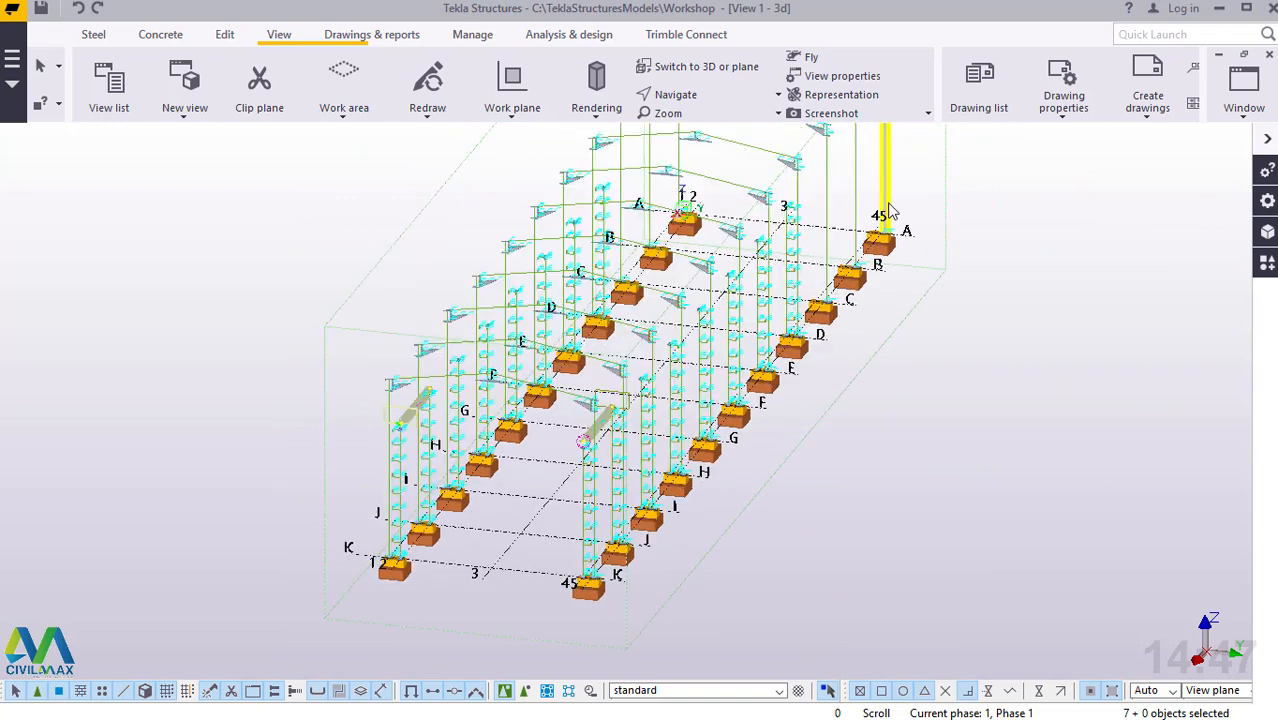
Step: Examine which frames between grid lines A and K have short columns to carry the crane beams, viewing the workshop from several angles
scroll(891, 203, "up", 3)
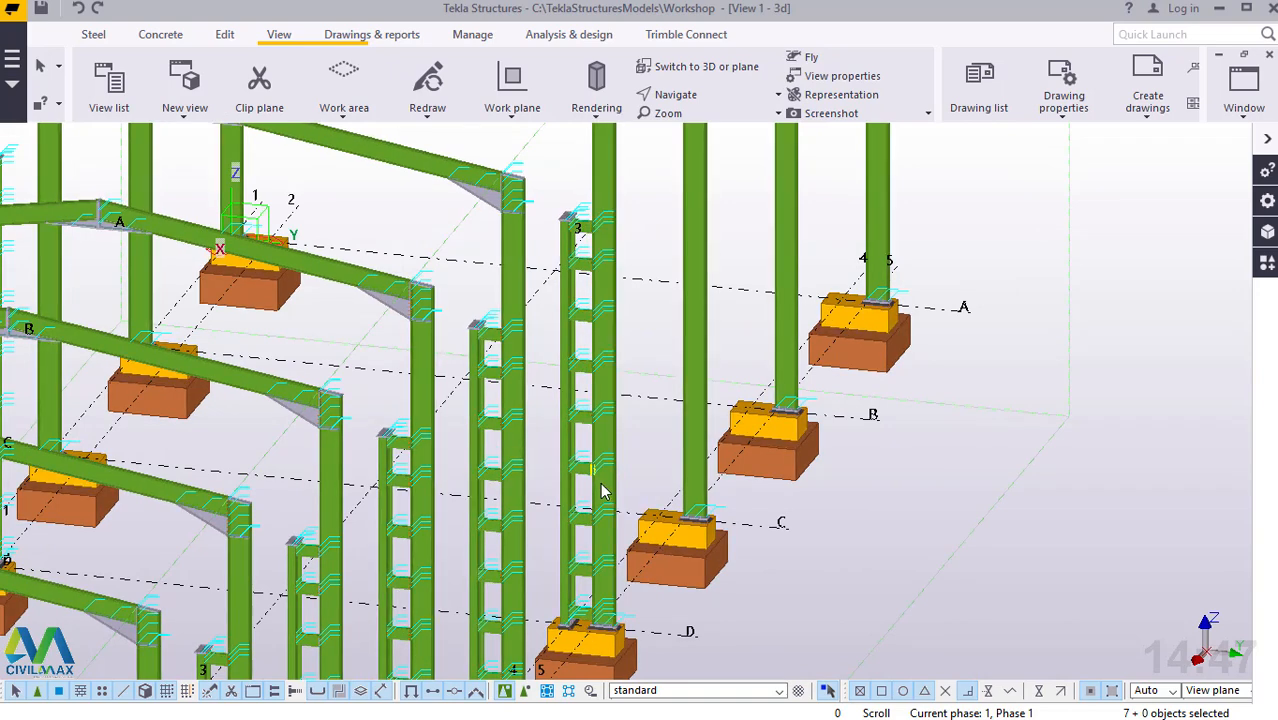
scroll(600, 485, "down", 2)
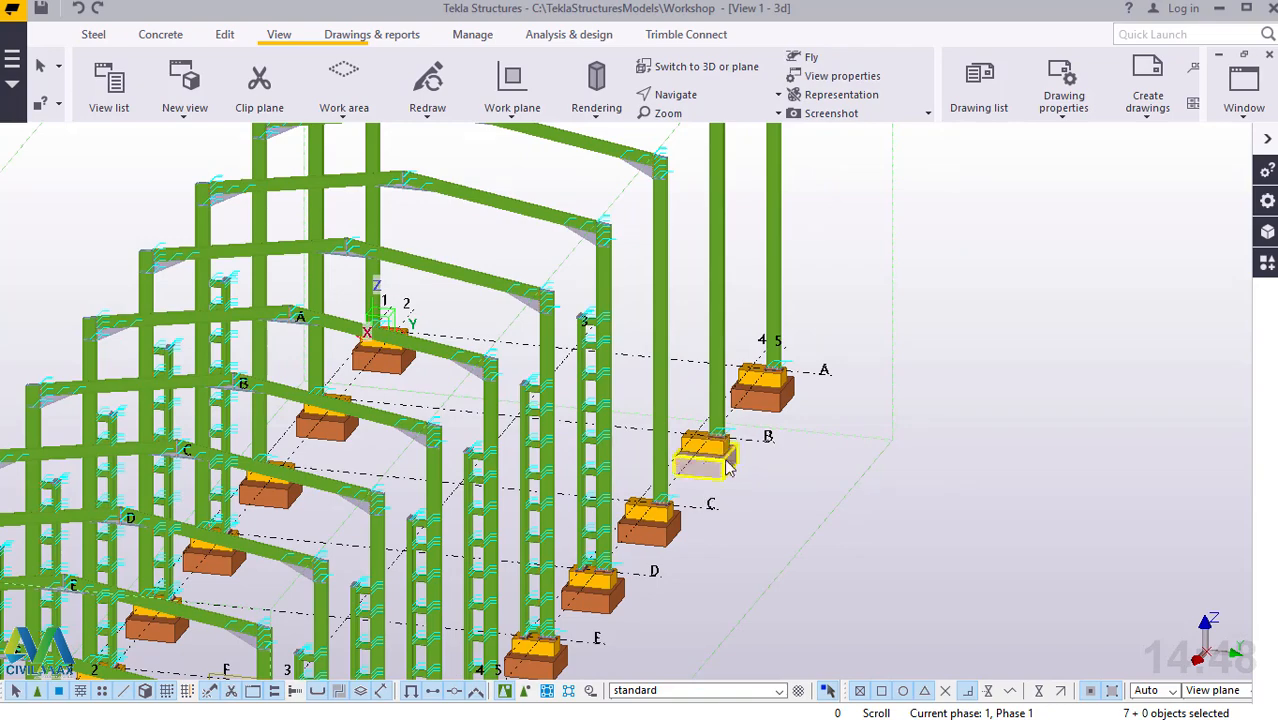
scroll(772, 341, "down", 1)
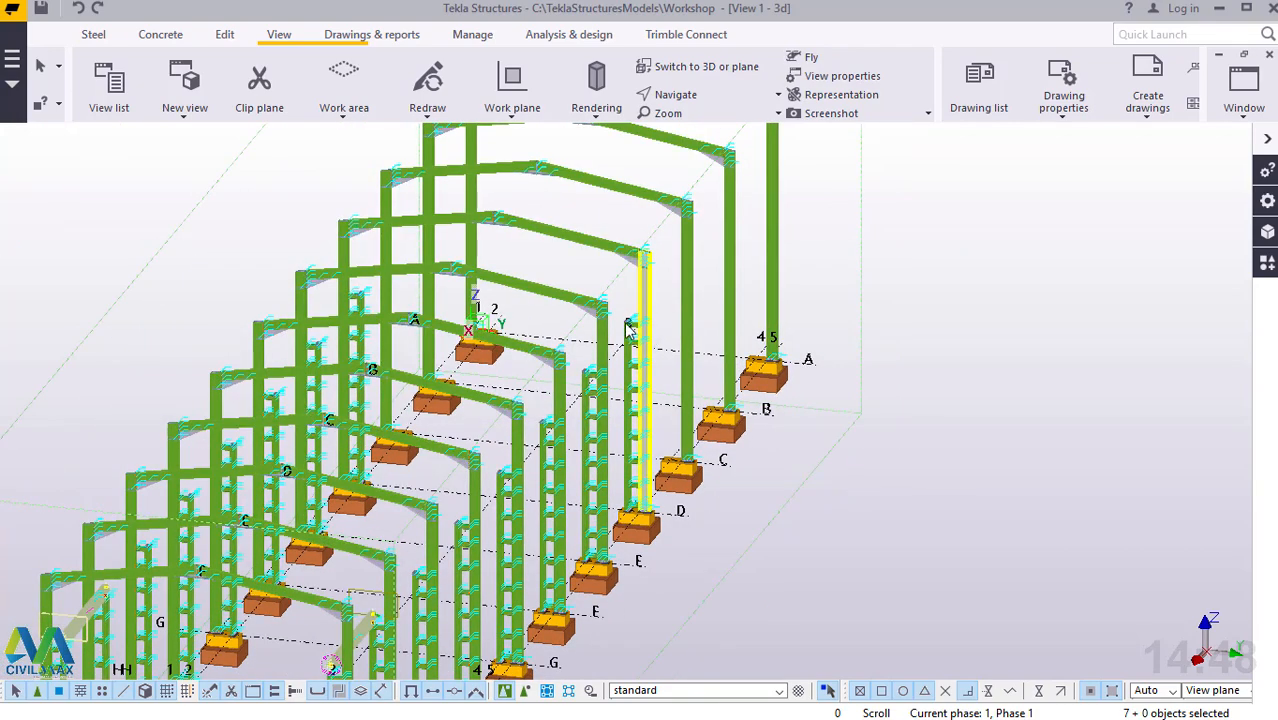
scroll(628, 322, "up", 3)
scroll(712, 475, "up", 2)
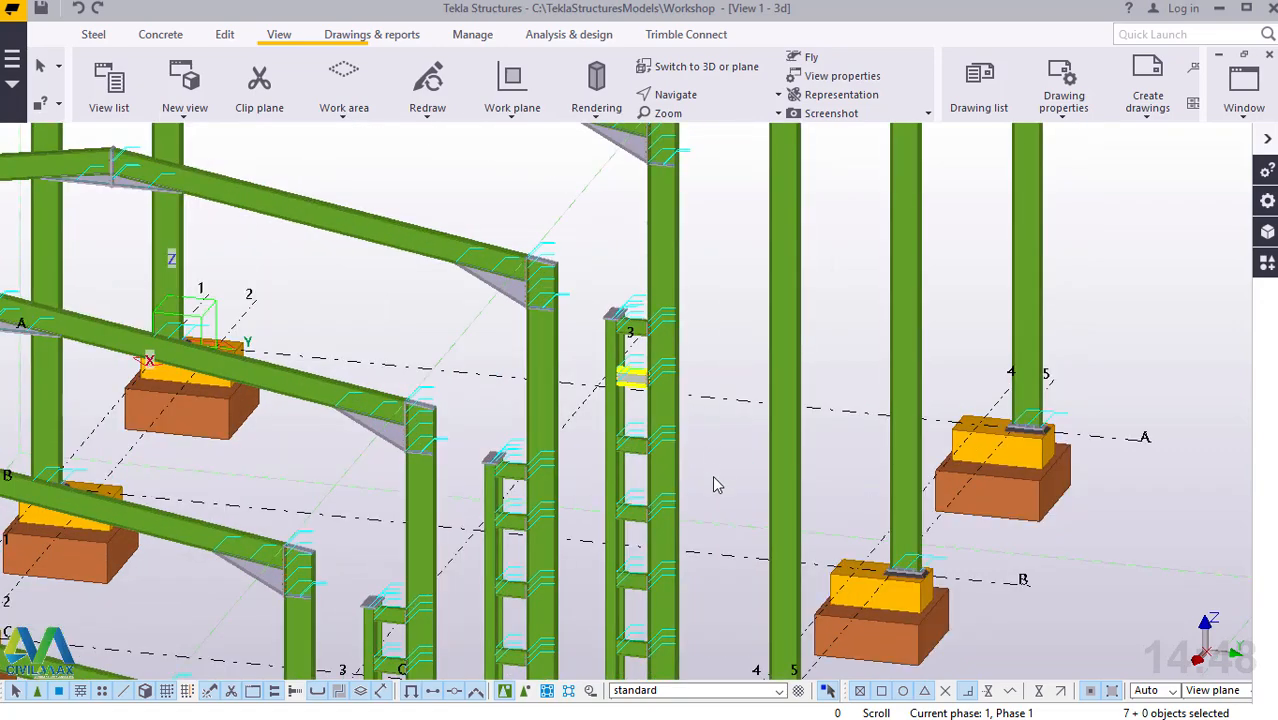
scroll(884, 365, "down", 2)
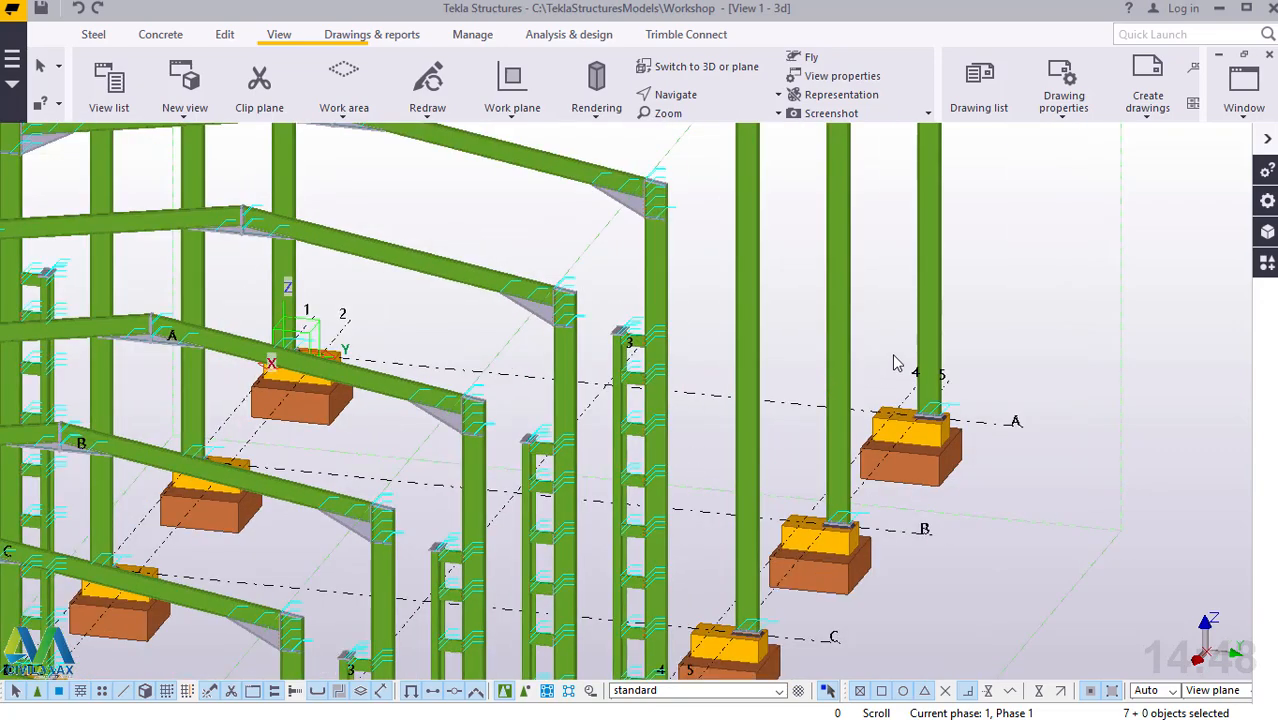
scroll(895, 362, "down", 3)
scroll(896, 358, "up", 1)
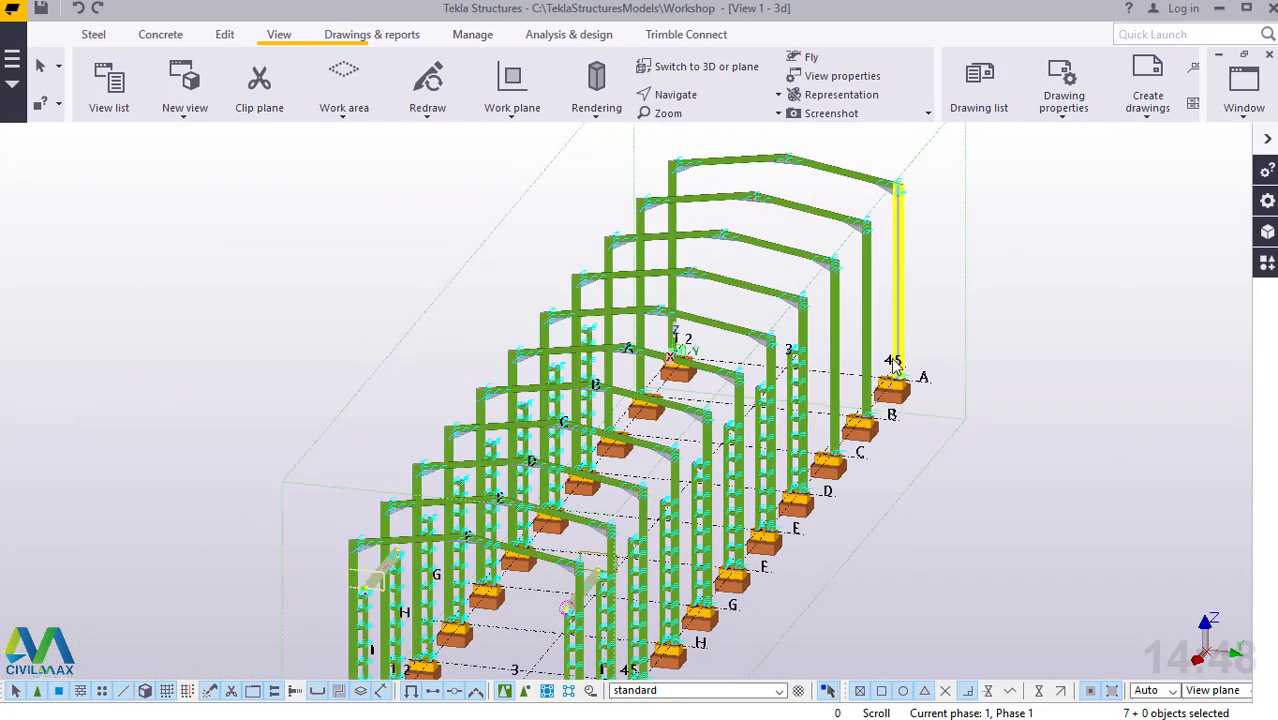
scroll(895, 365, "down", 4)
scroll(744, 545, "up", 5)
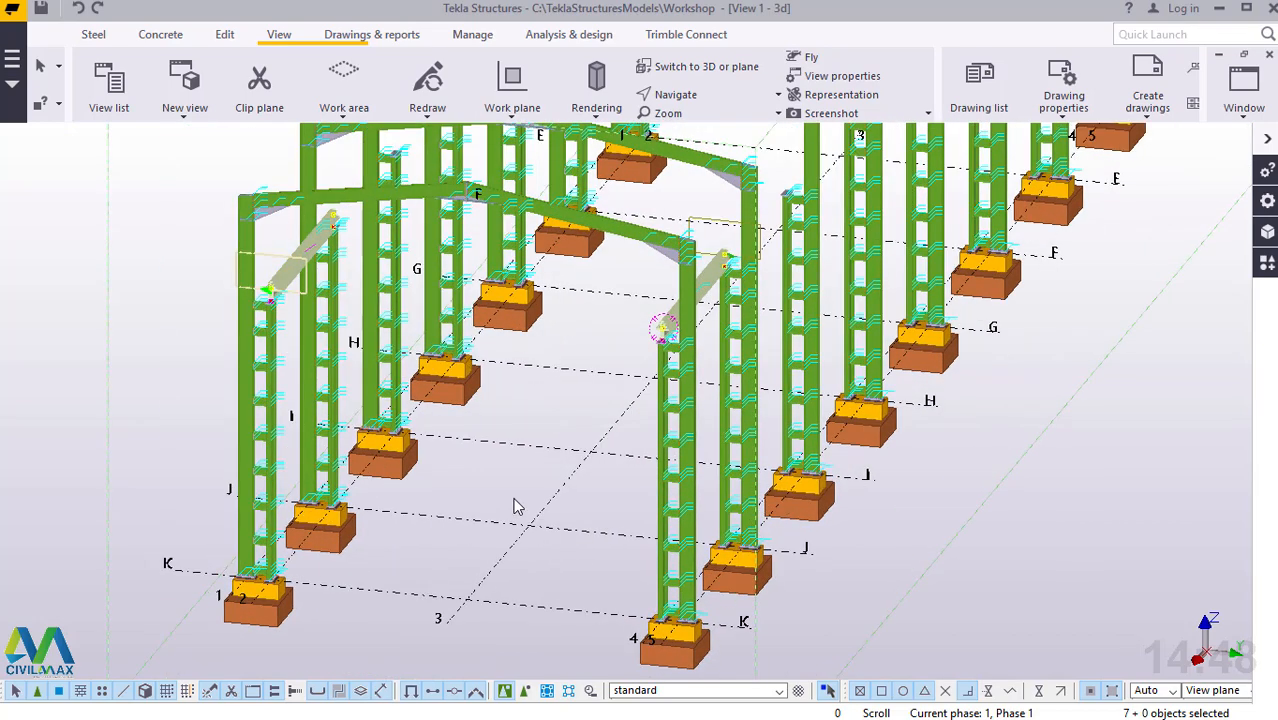
scroll(512, 505, "down", 3)
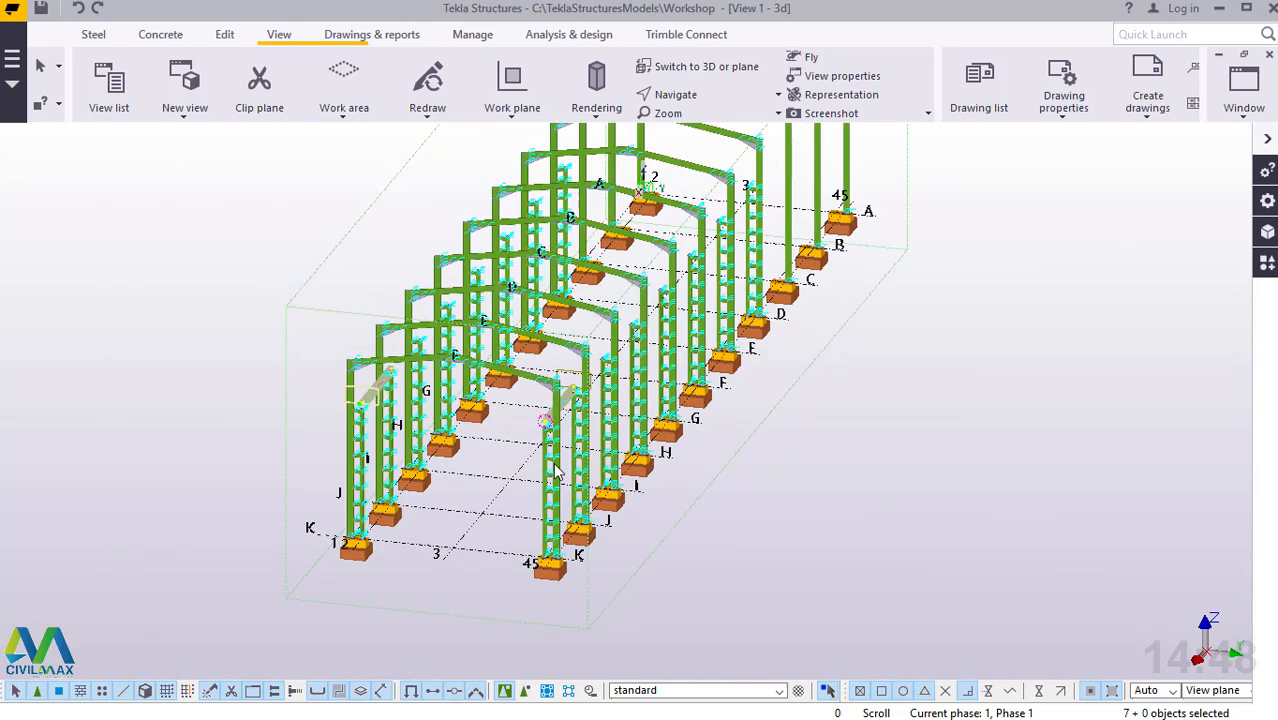
left_click(688, 97)
left_click(699, 139)
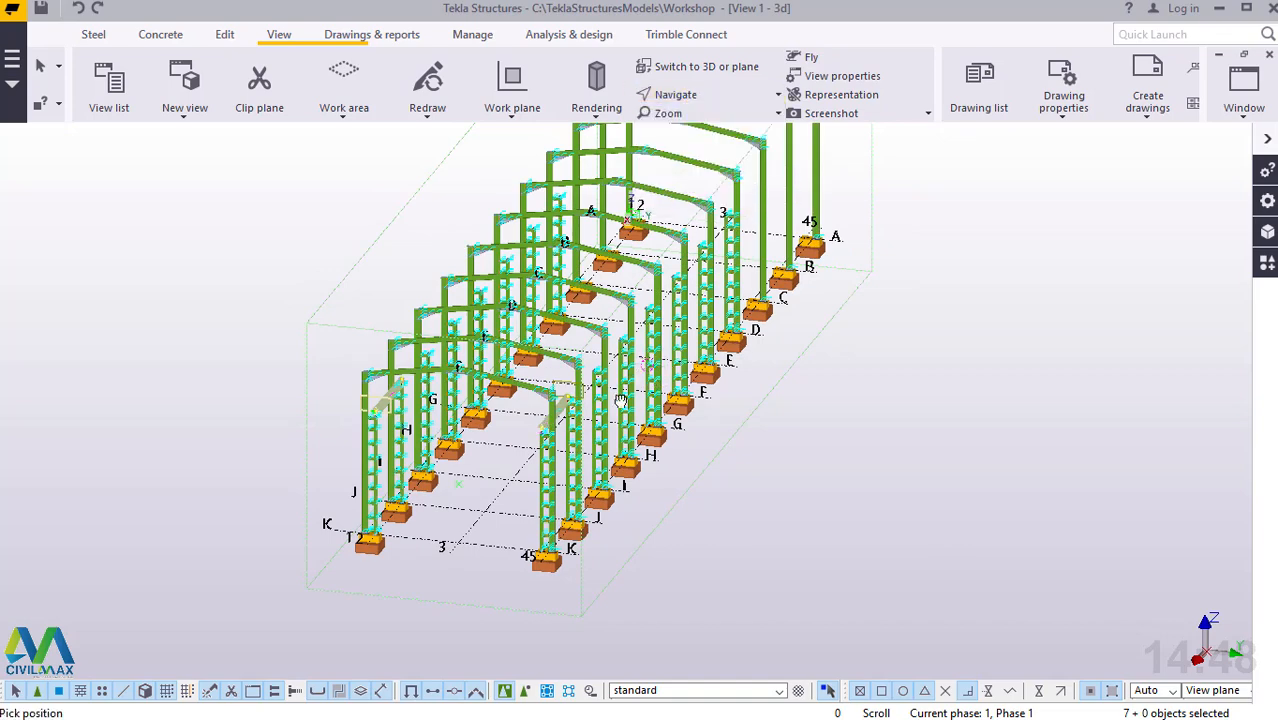
mouse_move(612, 415)
left_mouse_down()
mouse_move(590, 429)
mouse_move(629, 426)
left_mouse_up()
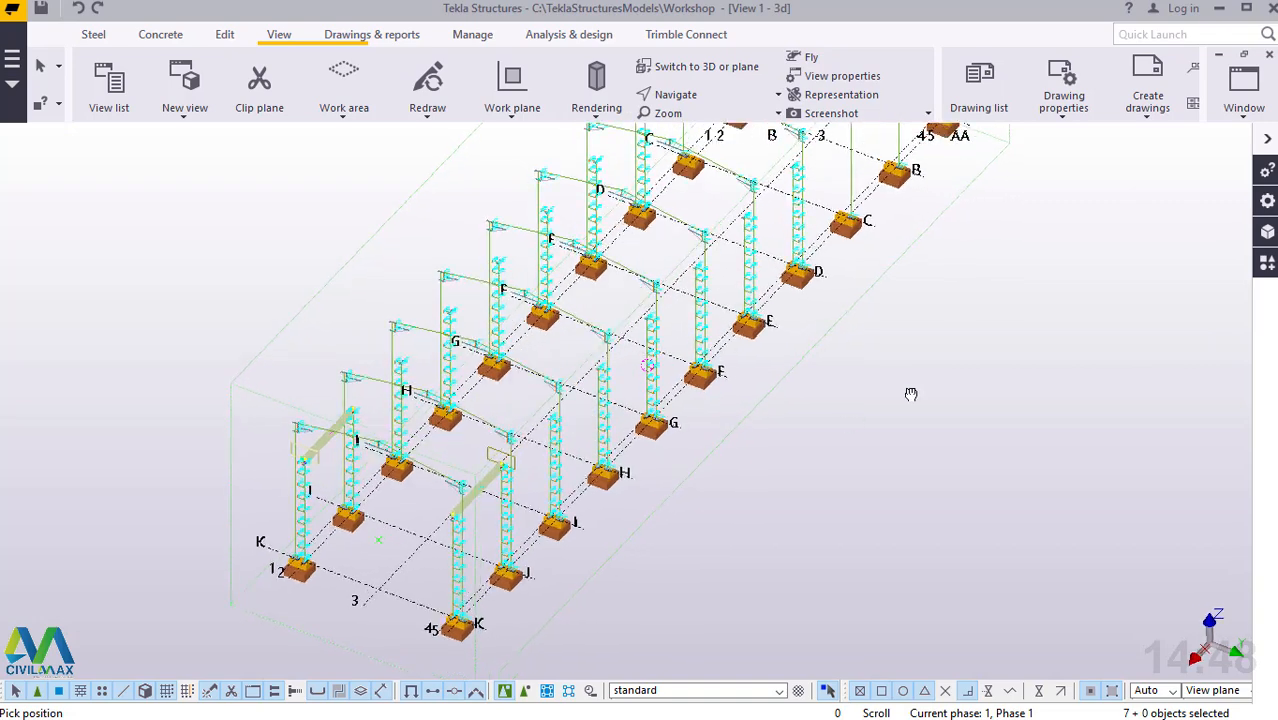
right_click(910, 395)
left_click(960, 405)
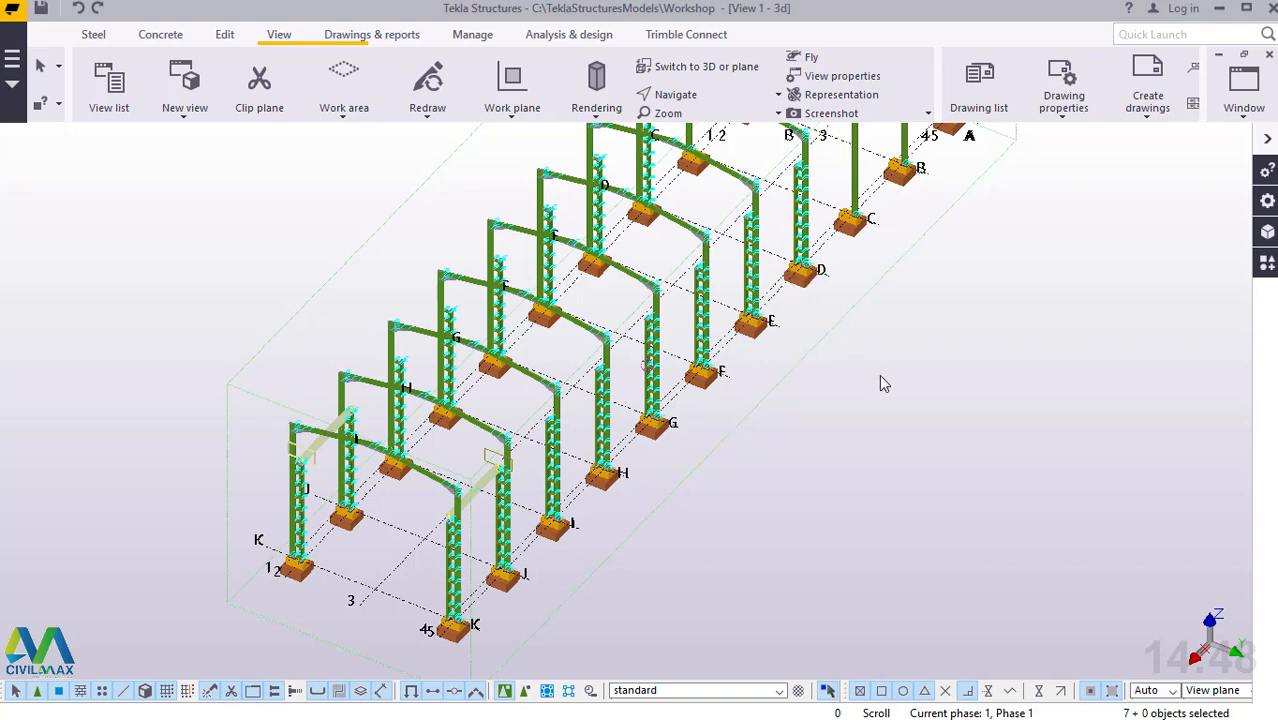
Step: Make 6 linear copies of the selected crane beams with dX -6000, dY 0 and dZ 0, and end the copy command
right_click(910, 353)
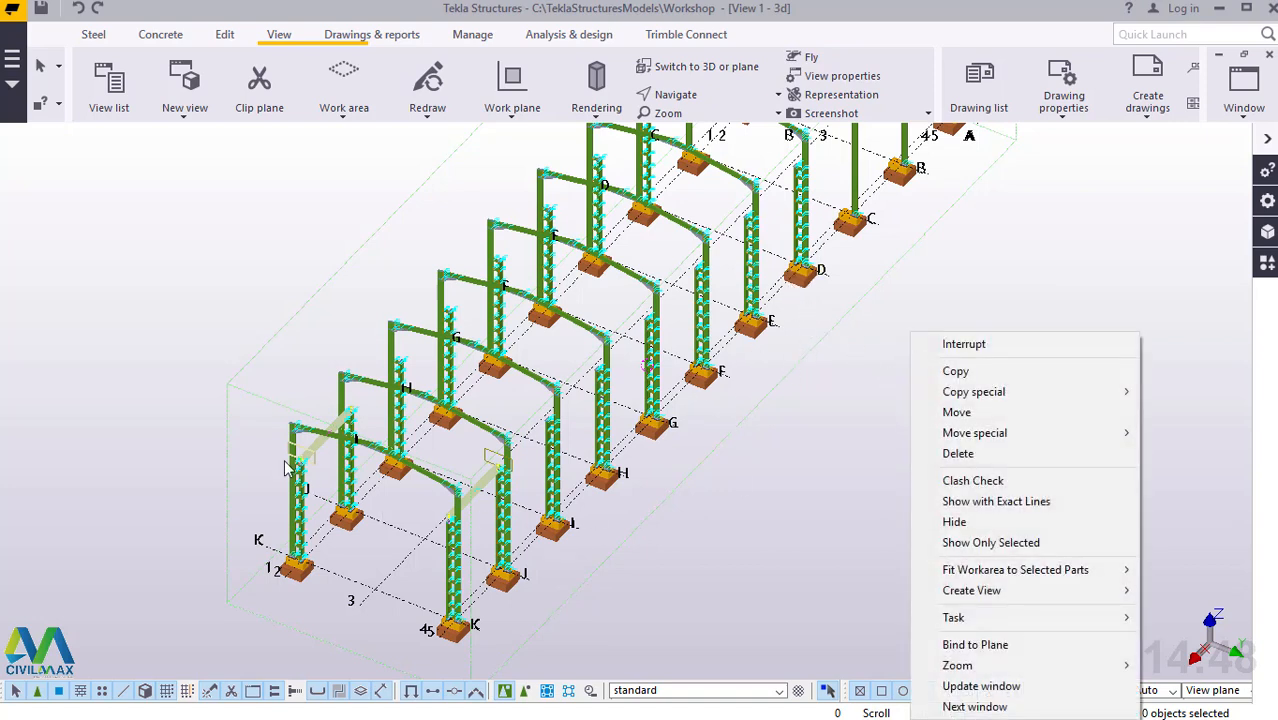
mouse_move(1022, 398)
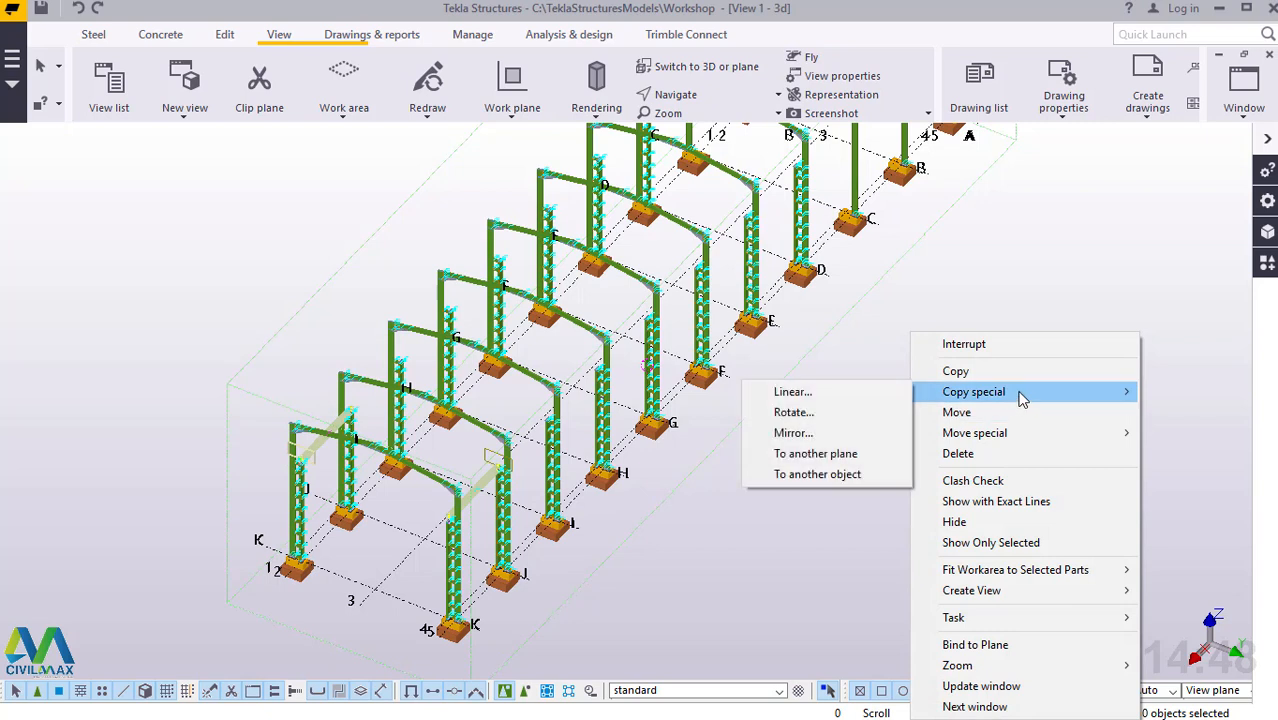
left_click(834, 399)
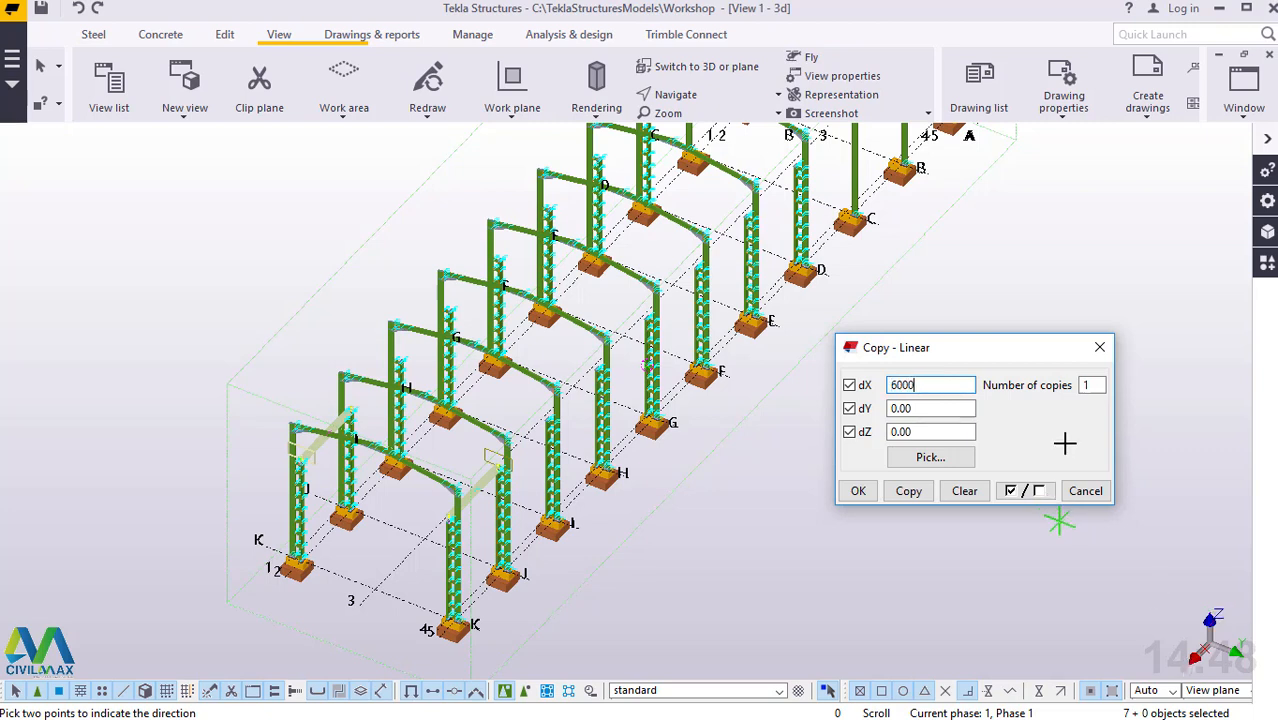
left_click(1081, 385)
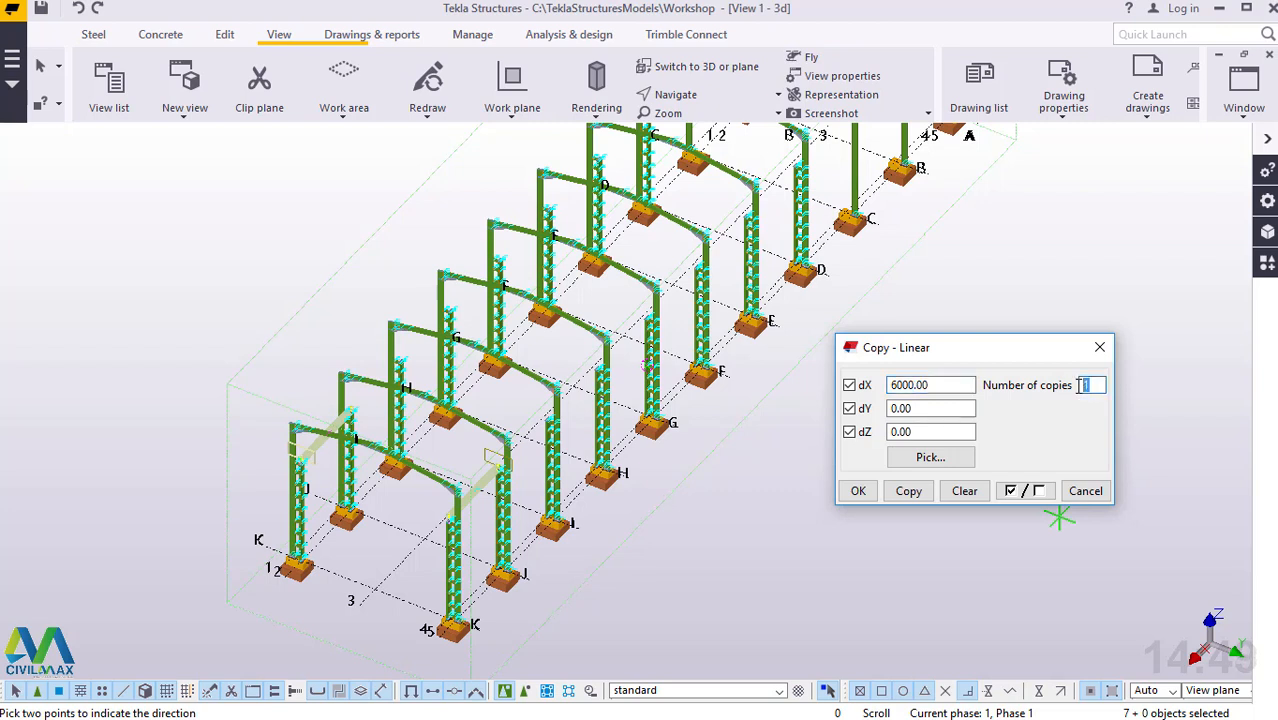
left_click(893, 385)
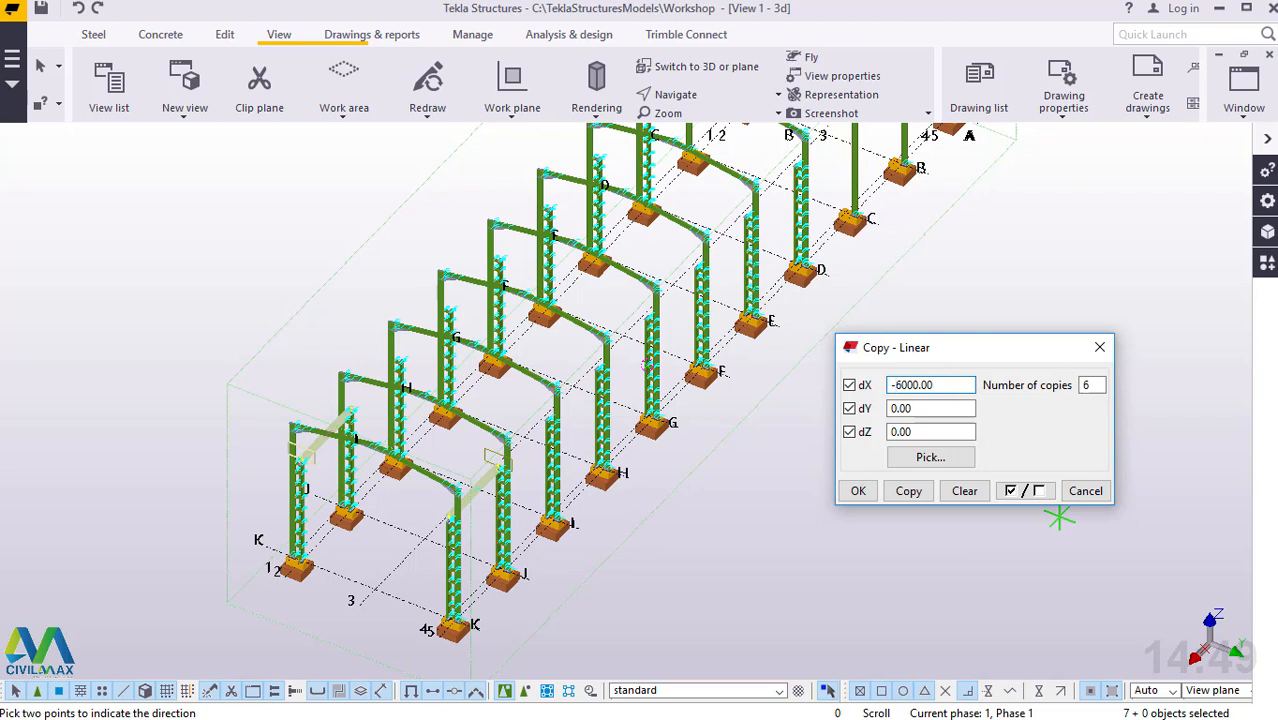
left_click(908, 493)
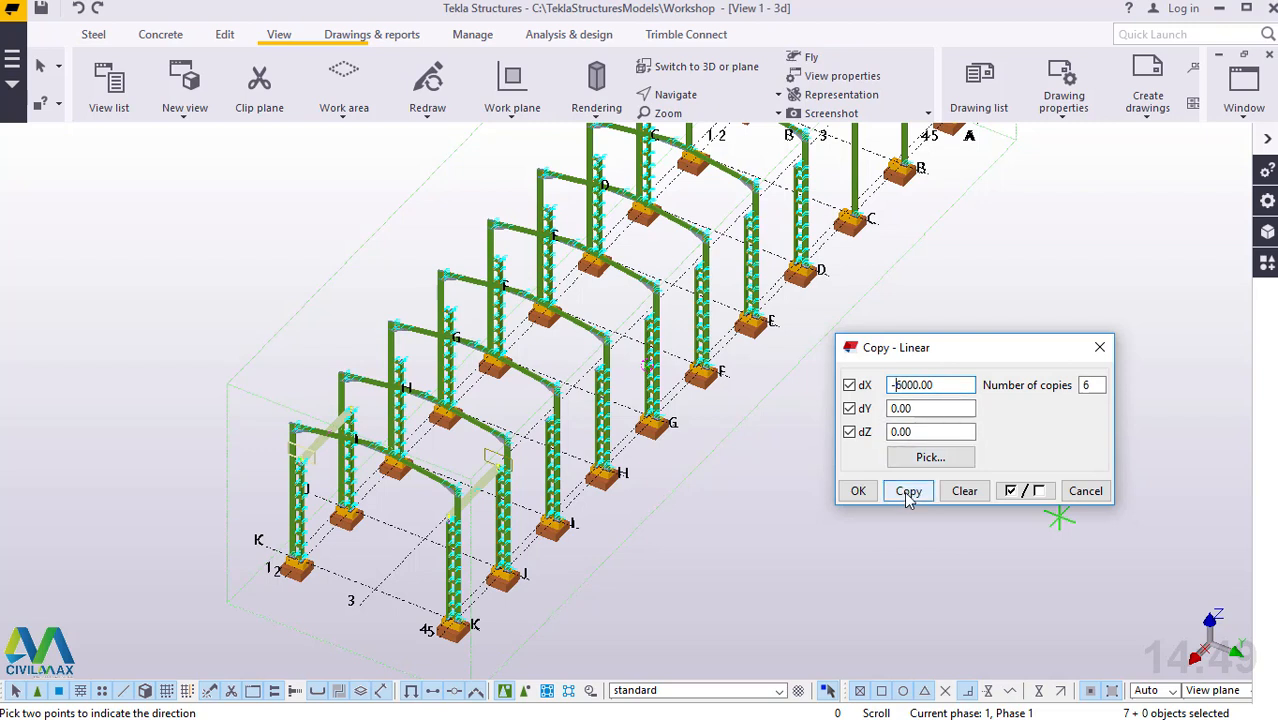
left_click(906, 491)
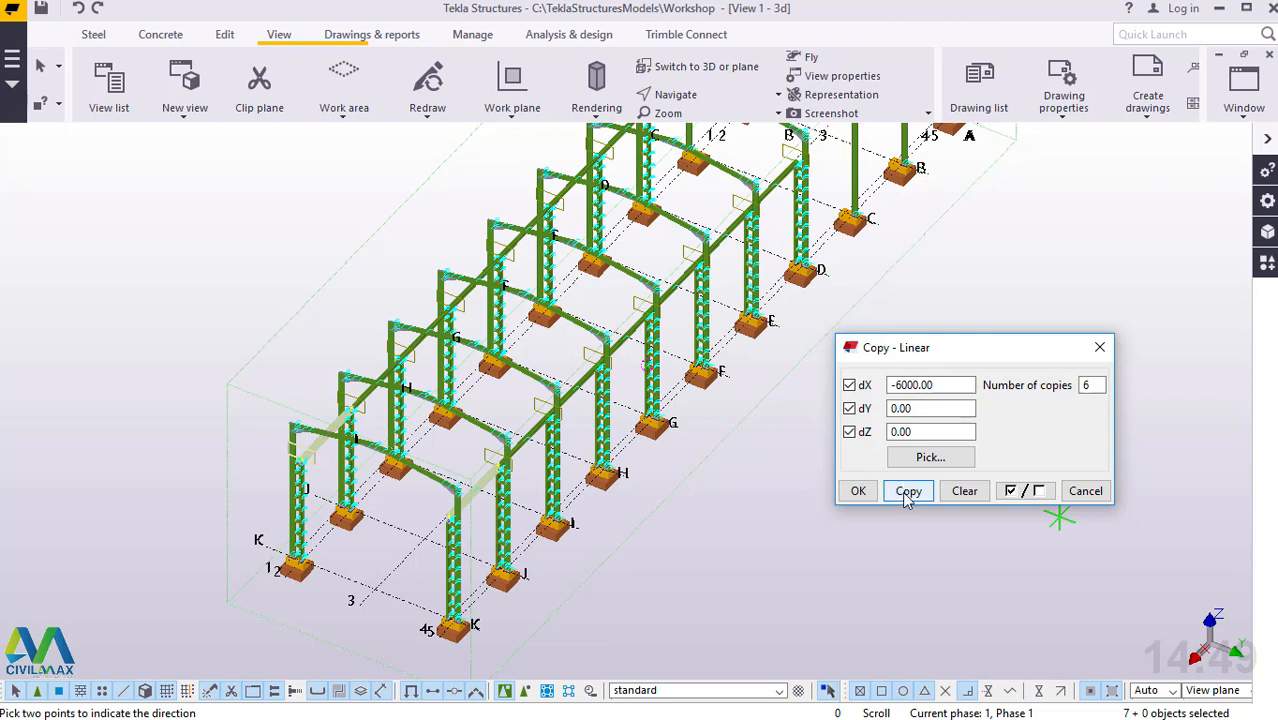
left_click(857, 491)
right_click(892, 475)
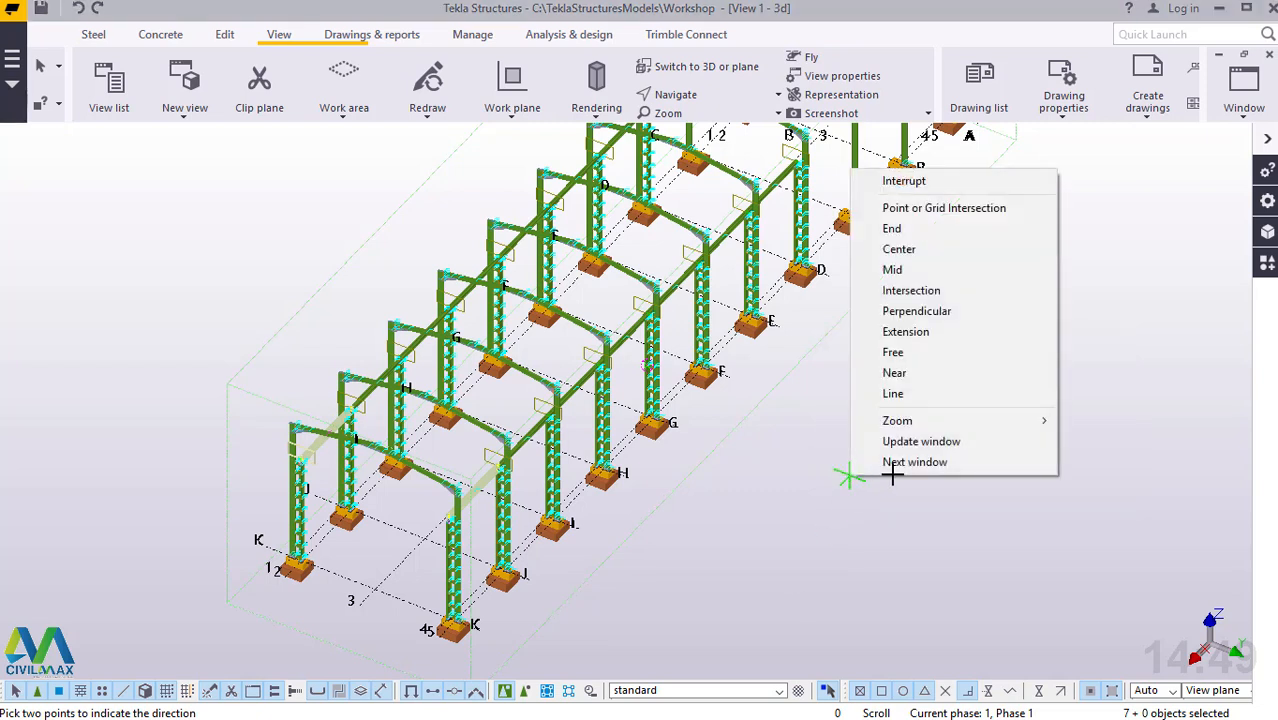
left_click(885, 181)
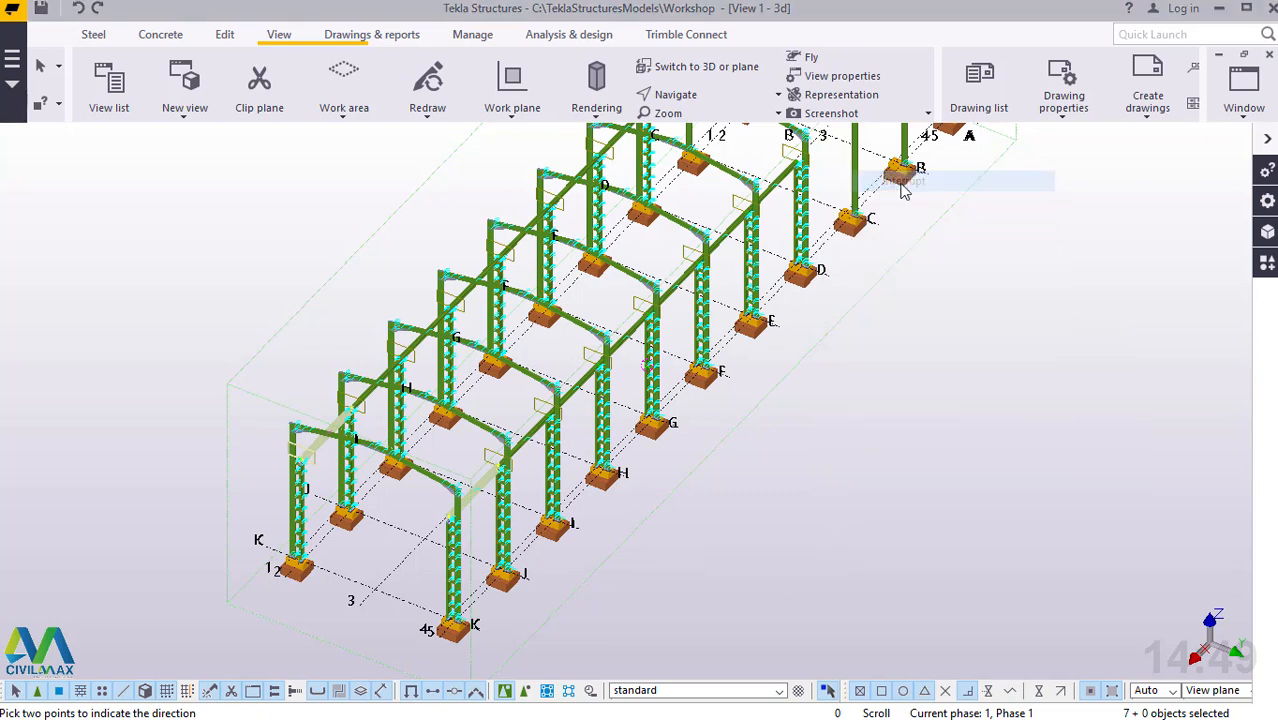
Step: Examine how the copied crane beams rest on the short columns at the end of the run near grid line D
left_click(690, 94)
left_click(705, 142)
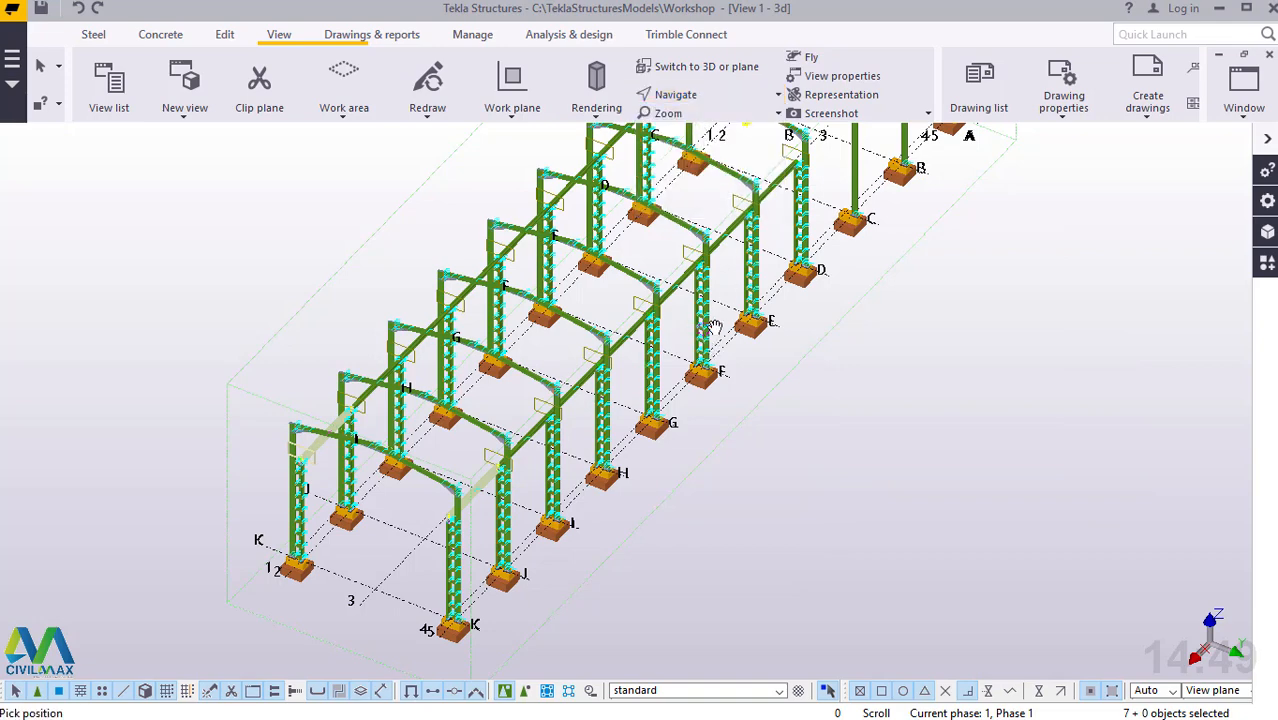
left_click_drag(690, 285, 765, 250)
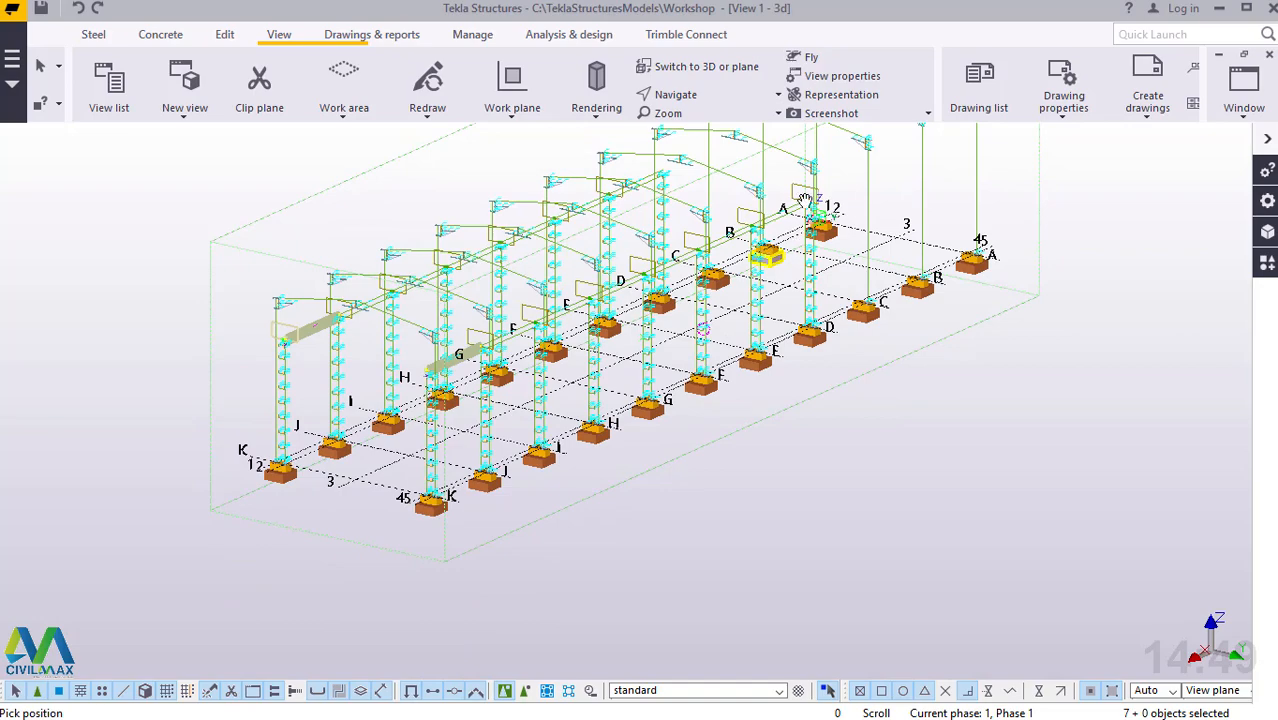
scroll(805, 200, "up", 5)
scroll(880, 175, "up", 5)
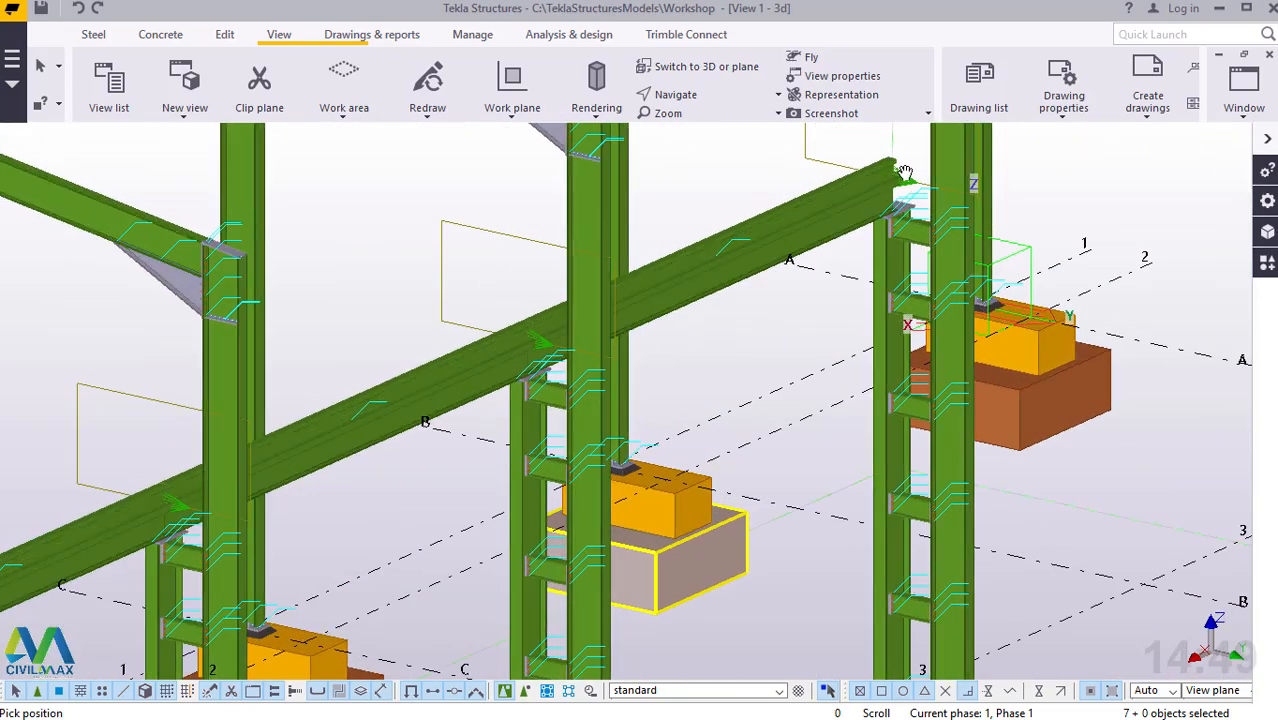
scroll(905, 172, "up", 6)
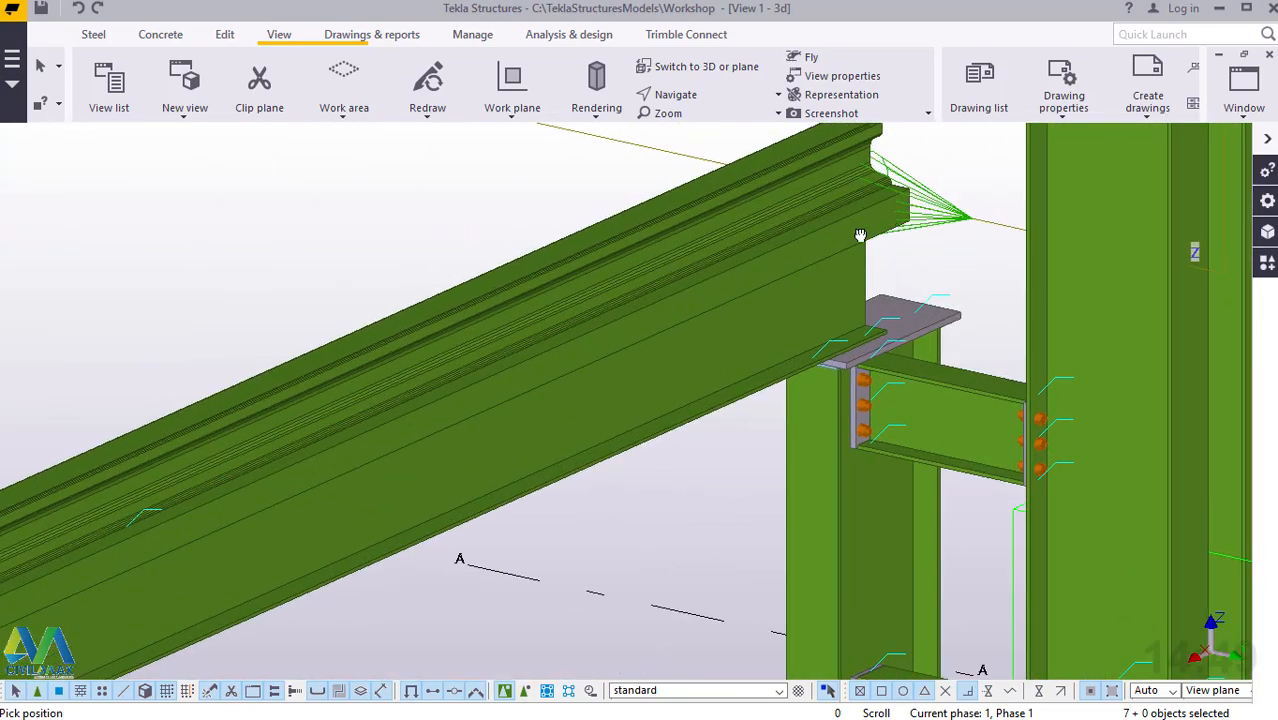
scroll(860, 235, "down", 8)
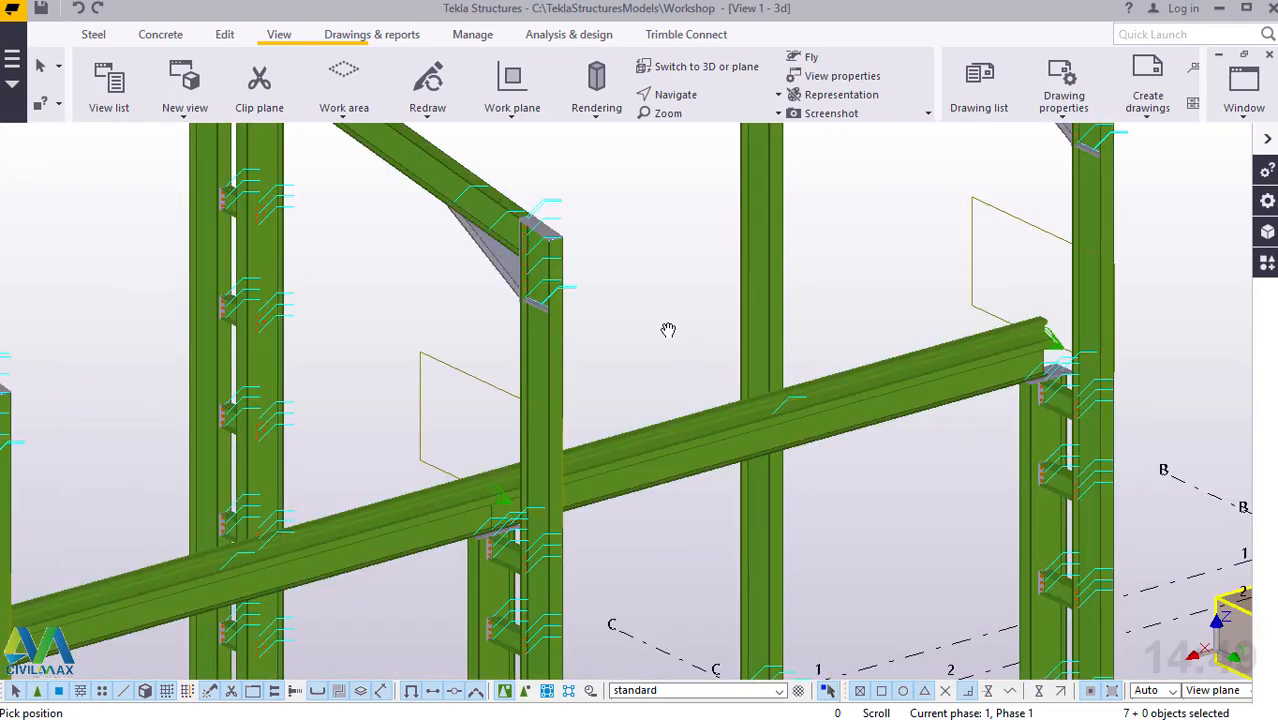
scroll(668, 330, "down", 2)
Step: Examine the stacked profile at the free end of the crane beam run and its column cap plate from the reverse direction
left_click(714, 104)
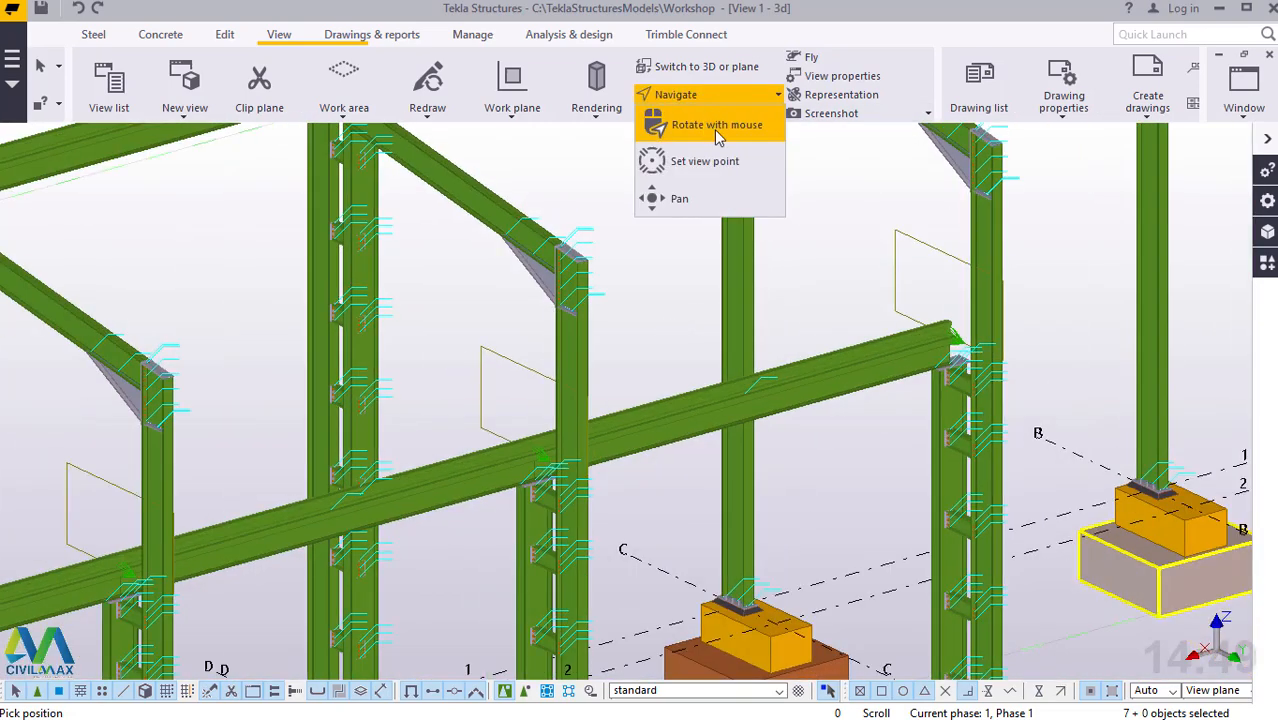
left_click(716, 134)
left_click_drag(960, 342, 1092, 370)
scroll(895, 333, "up", 5)
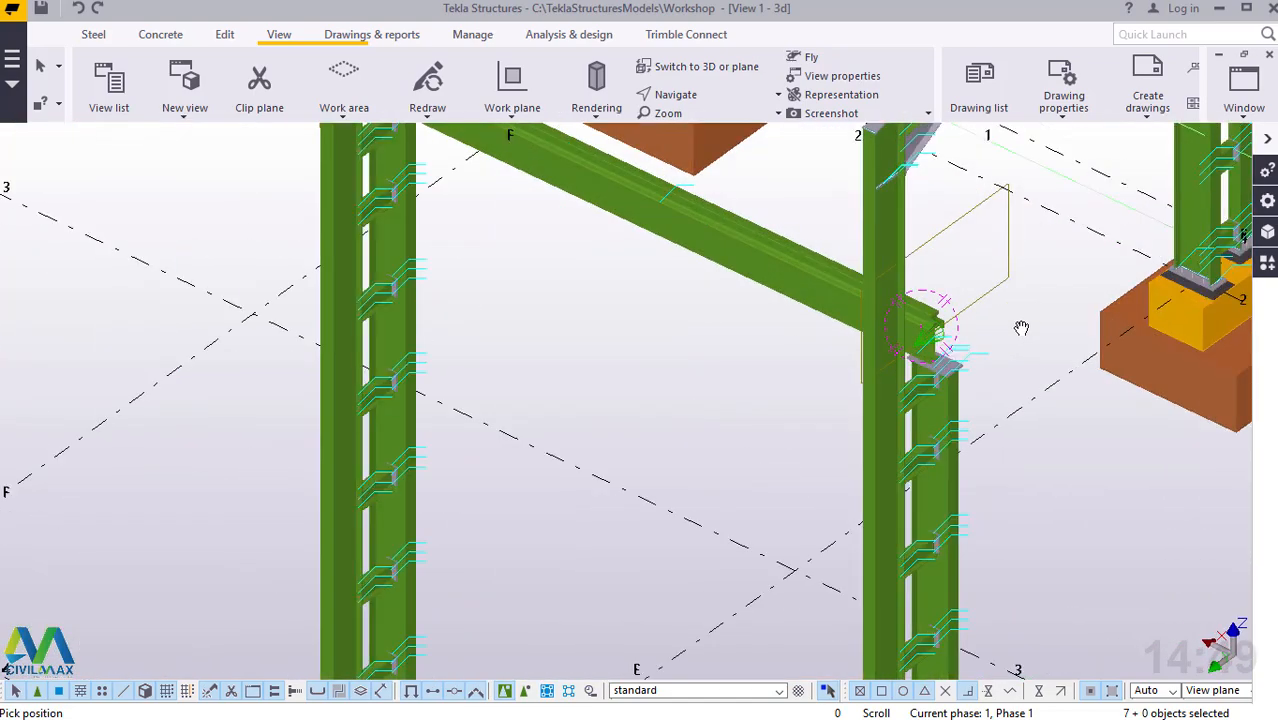
scroll(895, 333, "up", 2)
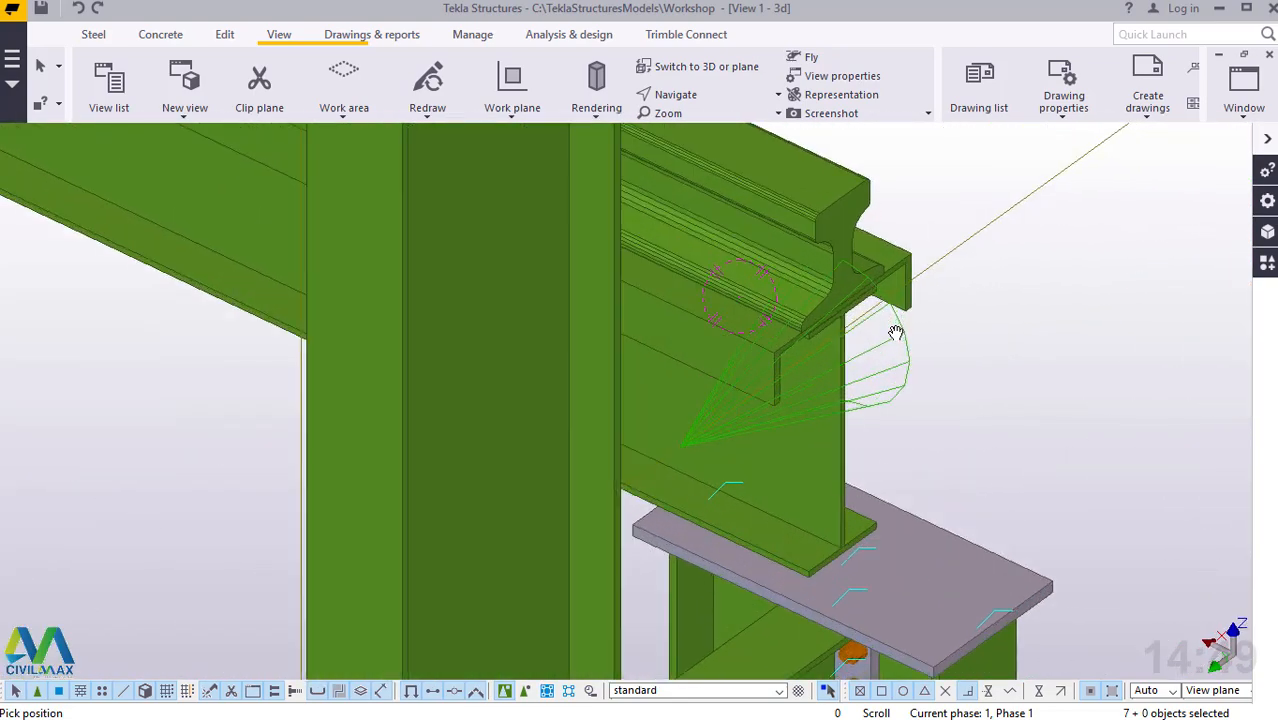
scroll(908, 403, "down", 8)
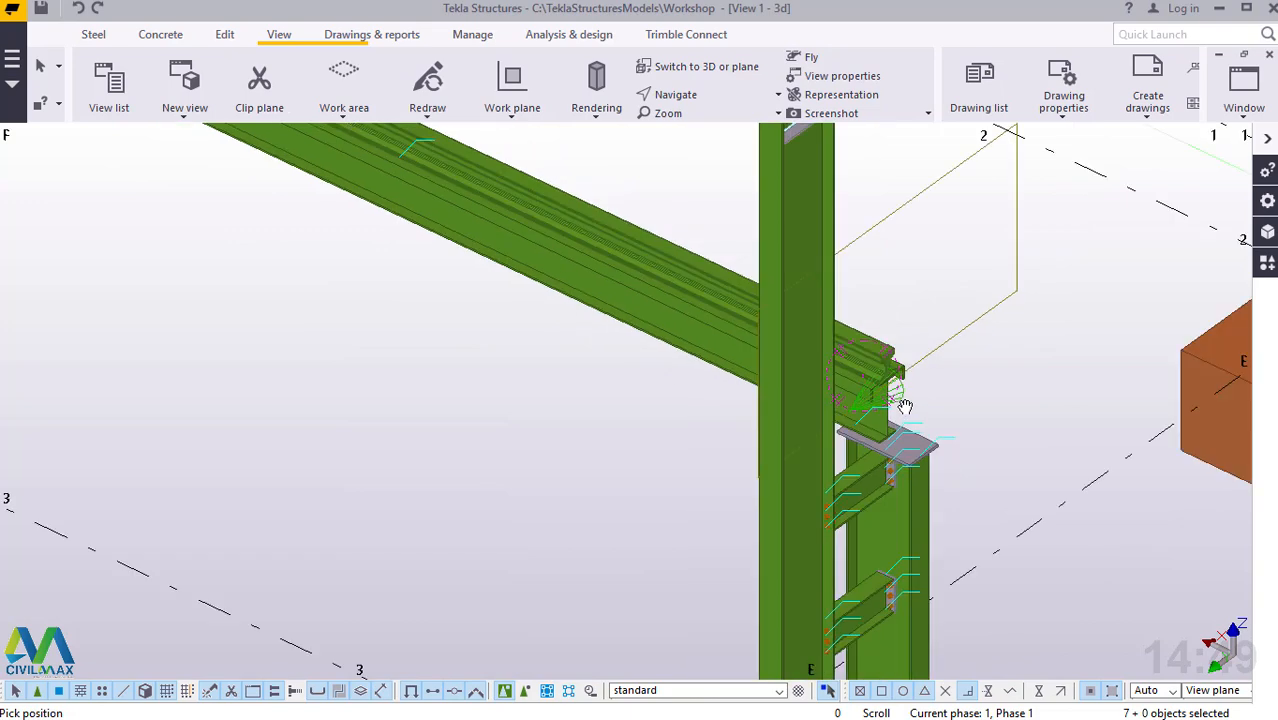
scroll(668, 265, "down", 3)
scroll(687, 275, "up", 5)
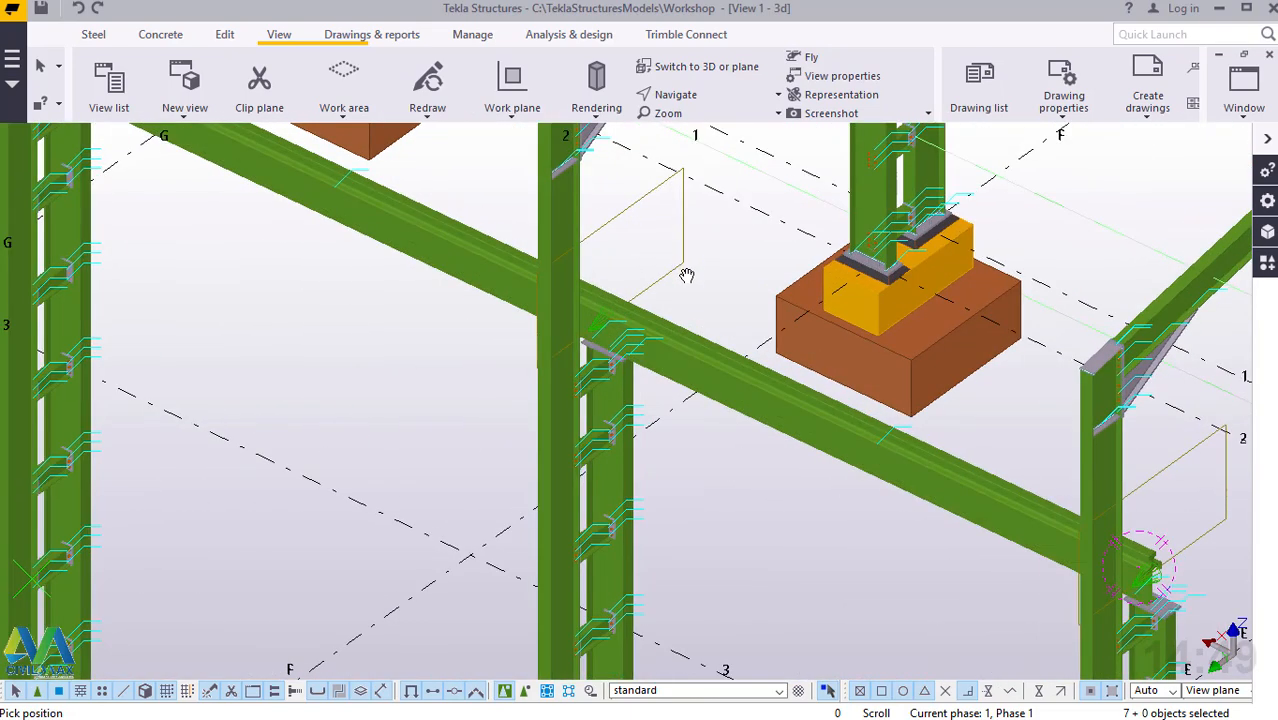
scroll(687, 275, "up", 1)
Step: Examine the joint between consecutive crane beams above an intermediate column, and the continuity of both beam runs across the frames
left_click(686, 98)
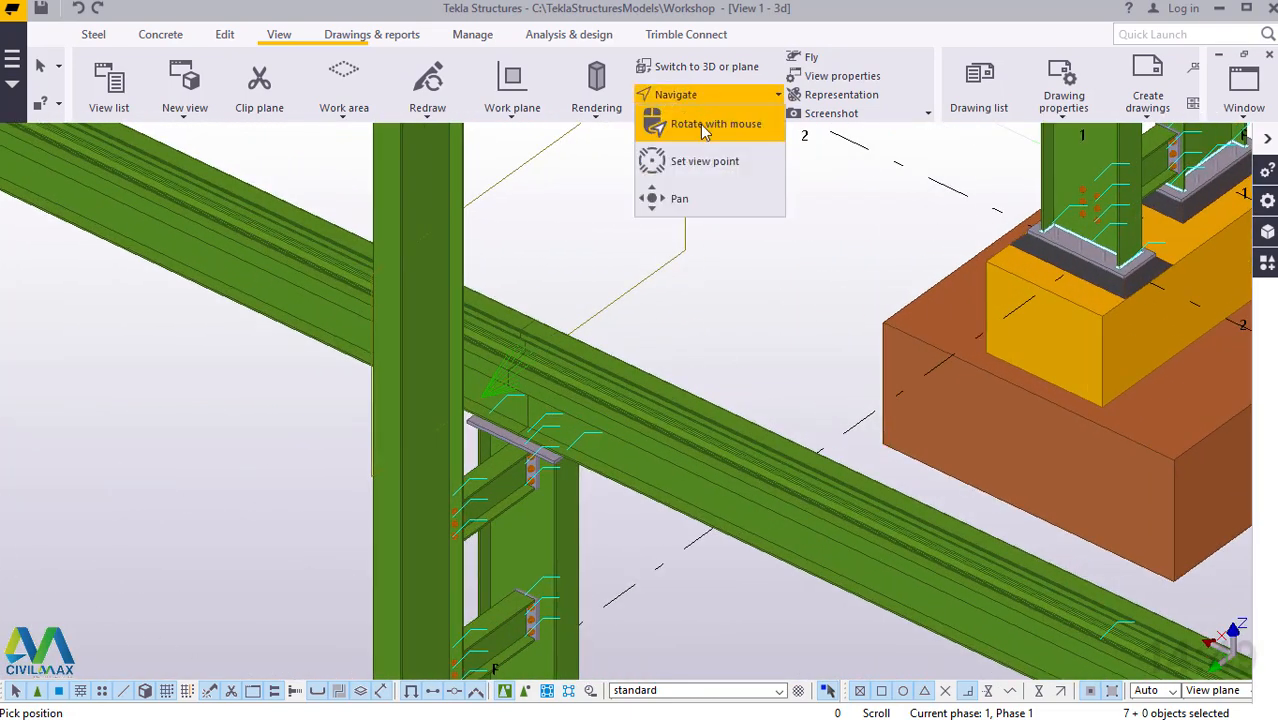
left_click(702, 125)
left_click_drag(600, 379, 578, 230)
scroll(545, 357, "up", 4)
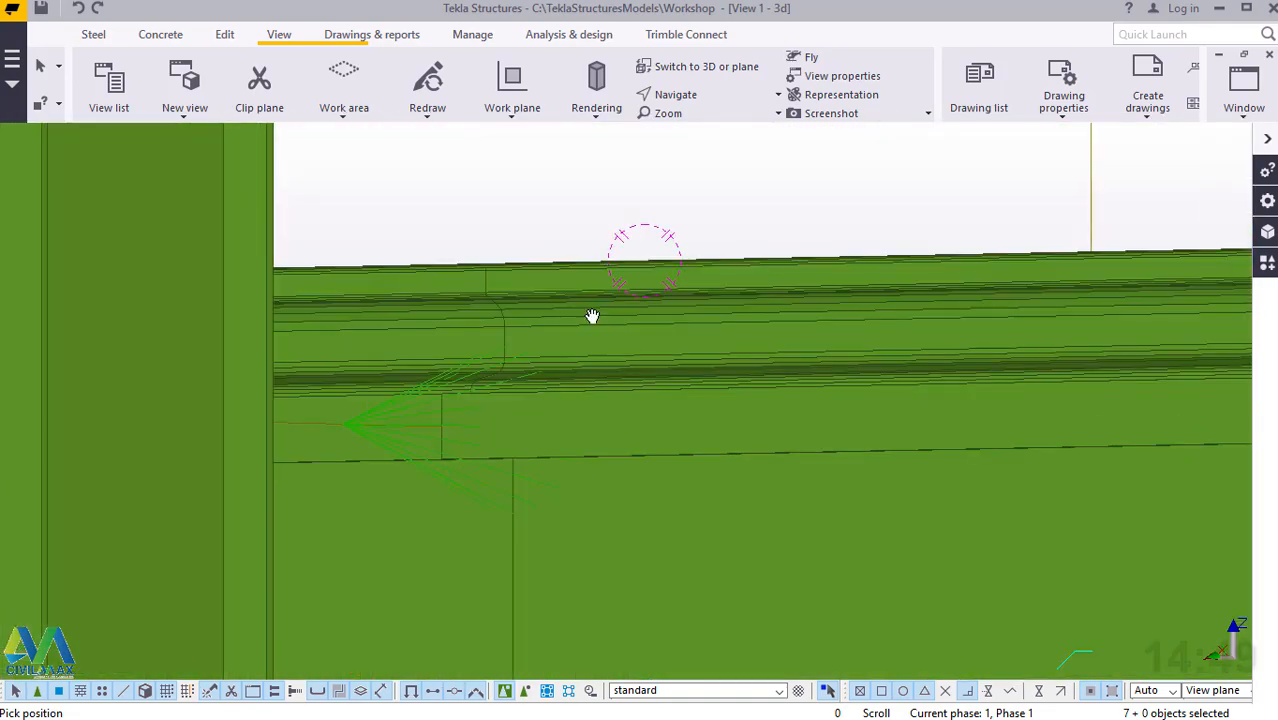
left_click_drag(592, 316, 954, 390)
scroll(819, 274, "down", 5)
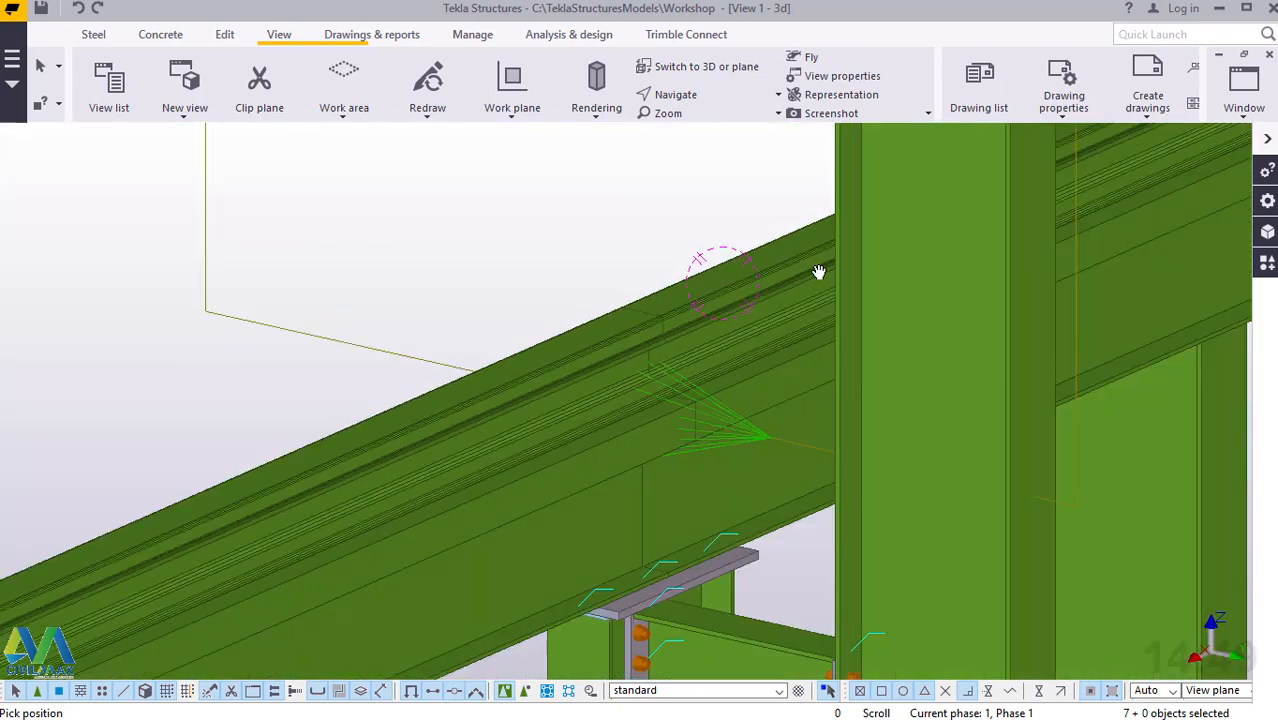
scroll(836, 268, "down", 4)
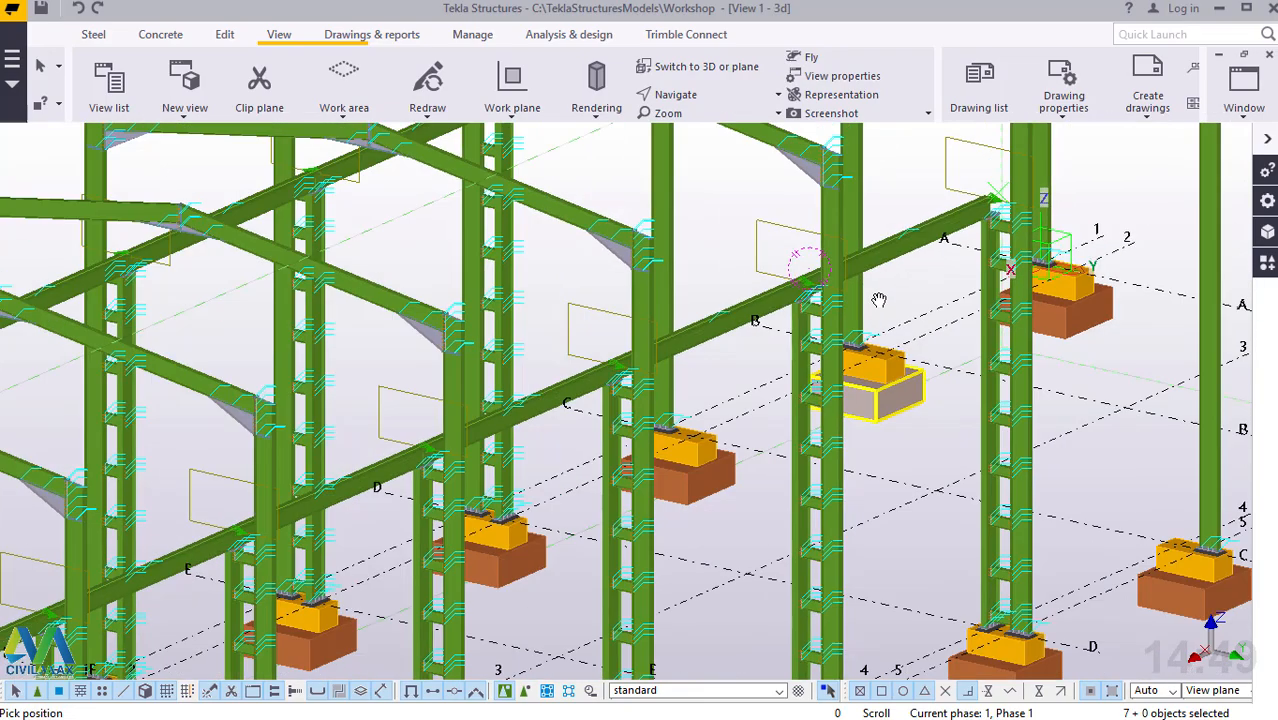
scroll(801, 377, "up", 2)
scroll(801, 377, "down", 4)
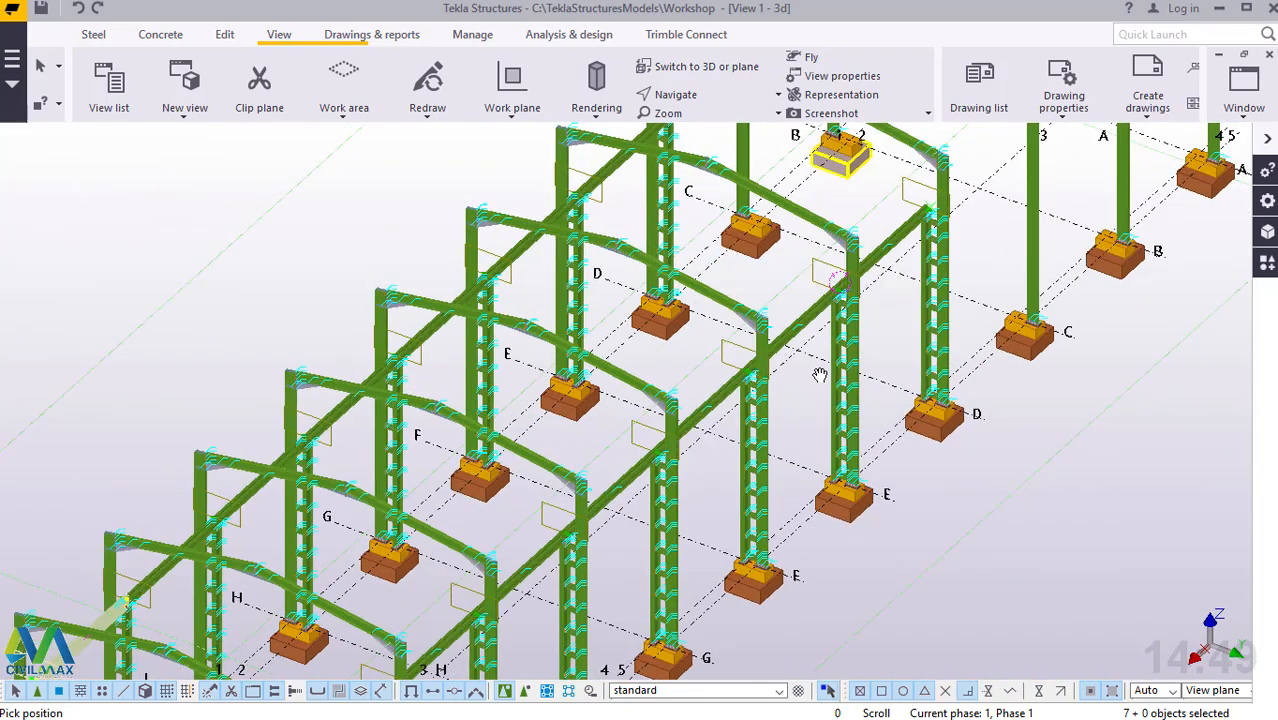
scroll(472, 556, "up", 1)
scroll(472, 556, "up", 6)
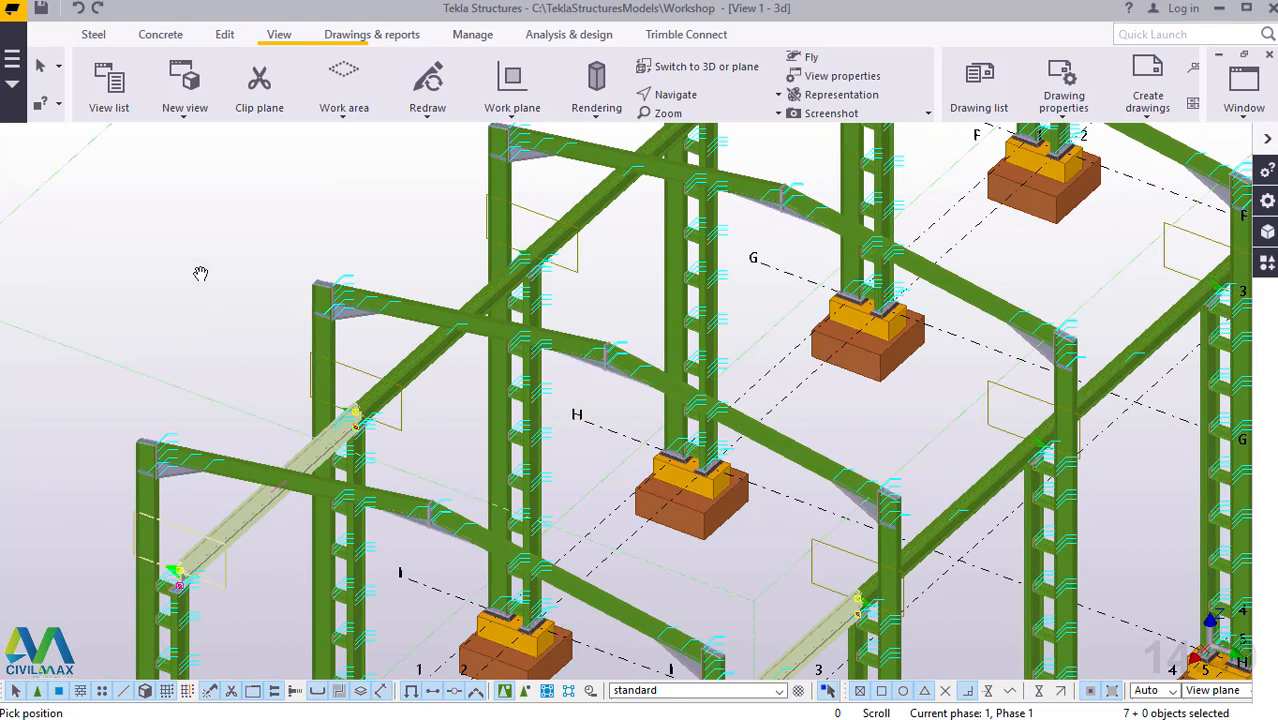
Step: Orbit the model to view the selected crane beams between grid lines J and K from the Grid K end, and end the rotation
right_click(196, 266)
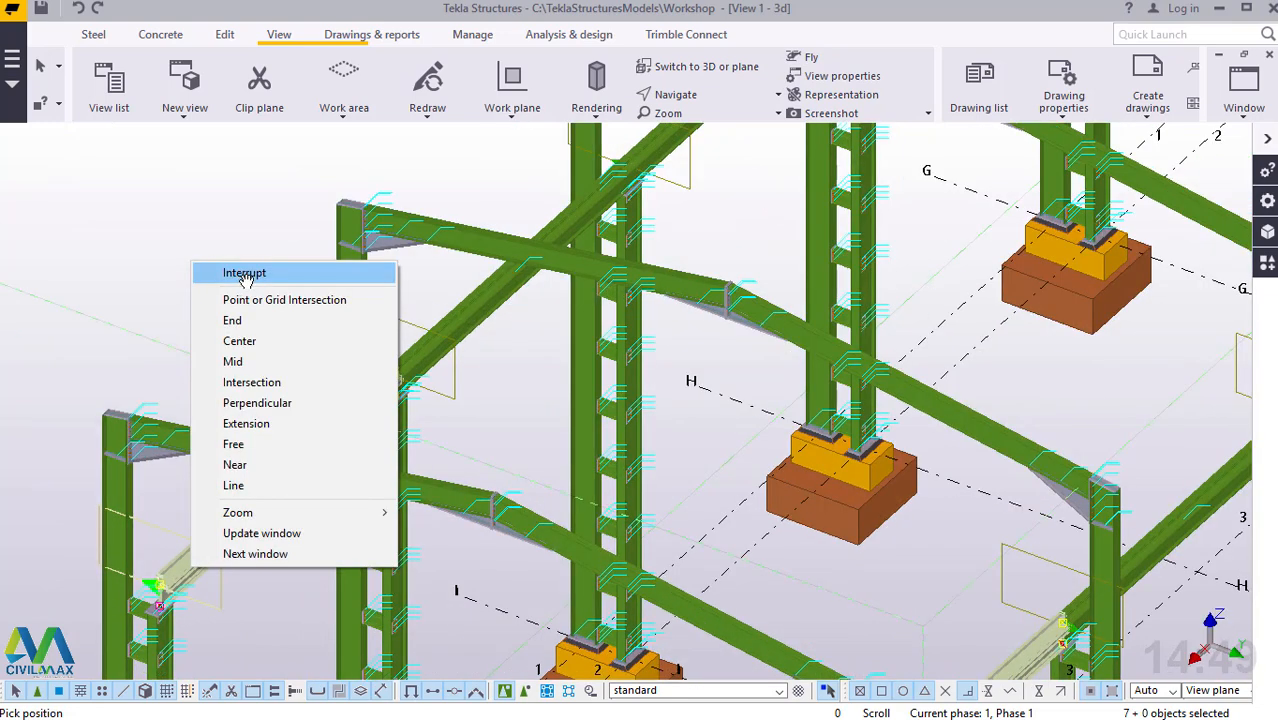
left_click(243, 274)
left_click(700, 95)
left_click(716, 125)
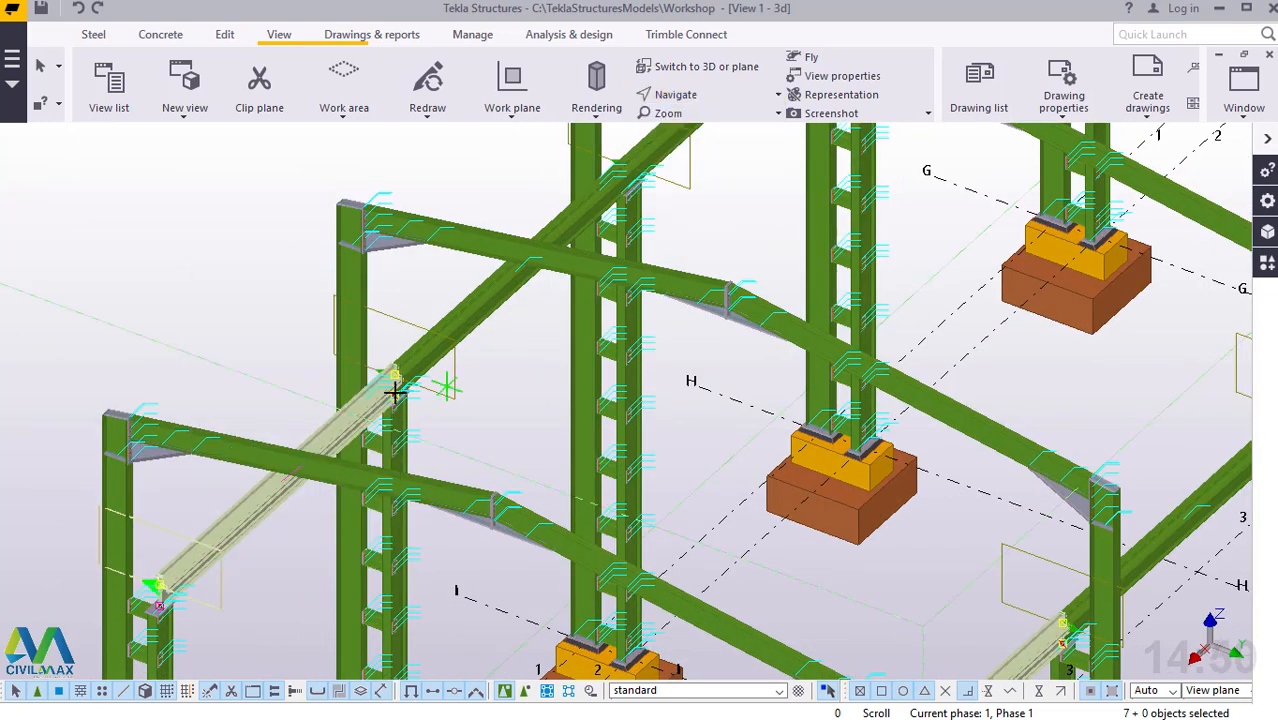
left_click_drag(398, 390, 468, 273)
left_click_drag(561, 274, 640, 376)
scroll(640, 376, "down", 3)
middle_click_drag(653, 371, 954, 414, "ctrl")
right_click(996, 252)
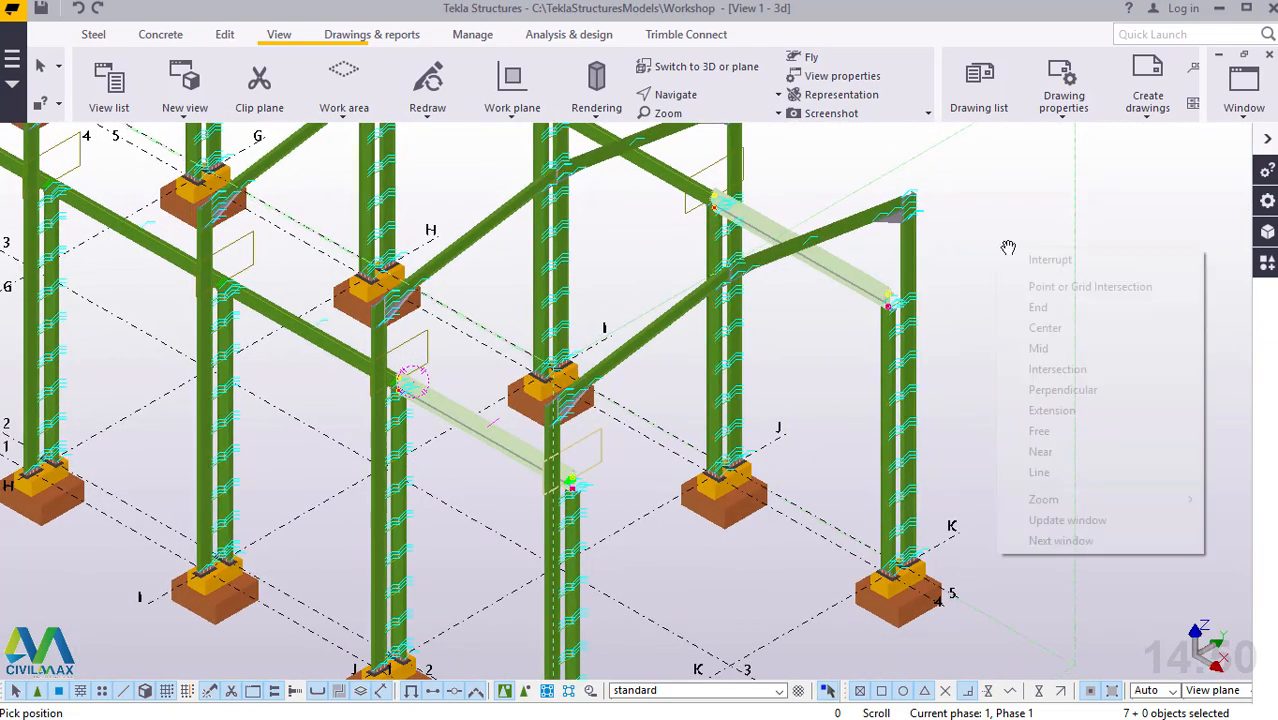
left_click(1038, 261)
Step: Clear the crane beam selection and examine the beam's end bearing on the short column's cap plate at grid line K
scroll(948, 266, "up", 1)
scroll(948, 267, "up", 5)
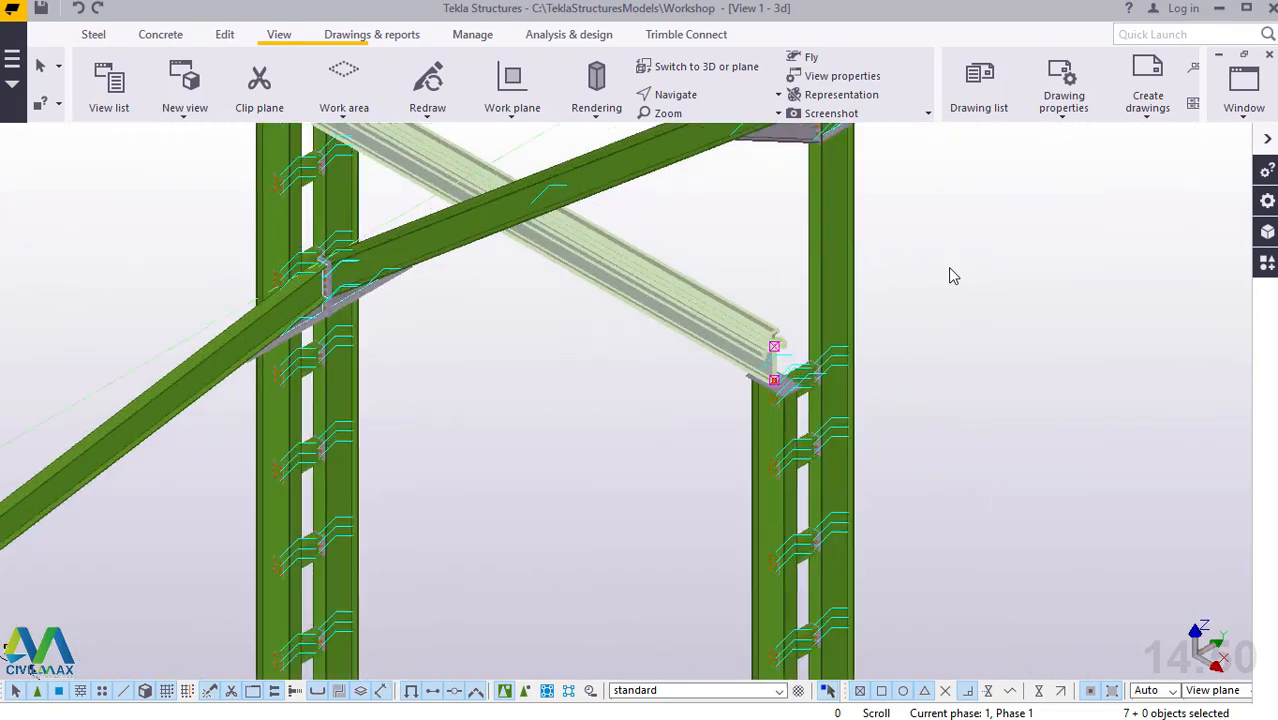
left_click(1073, 234)
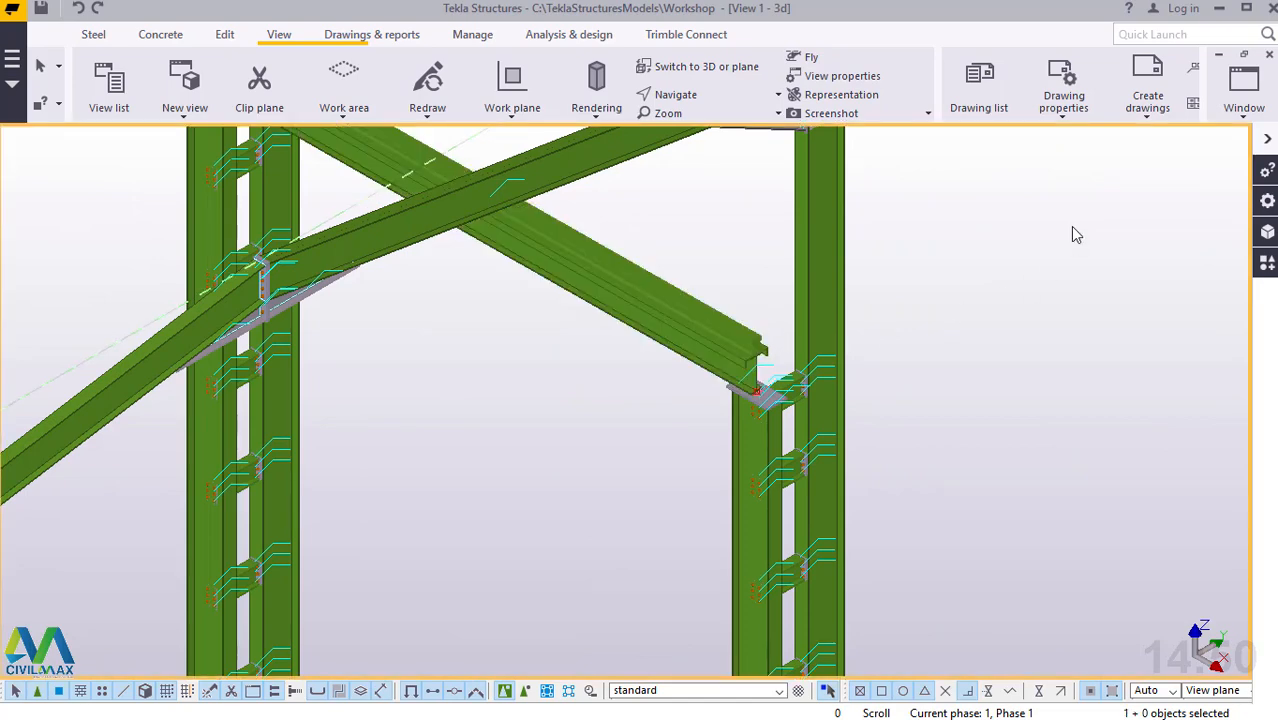
scroll(976, 294, "up", 3)
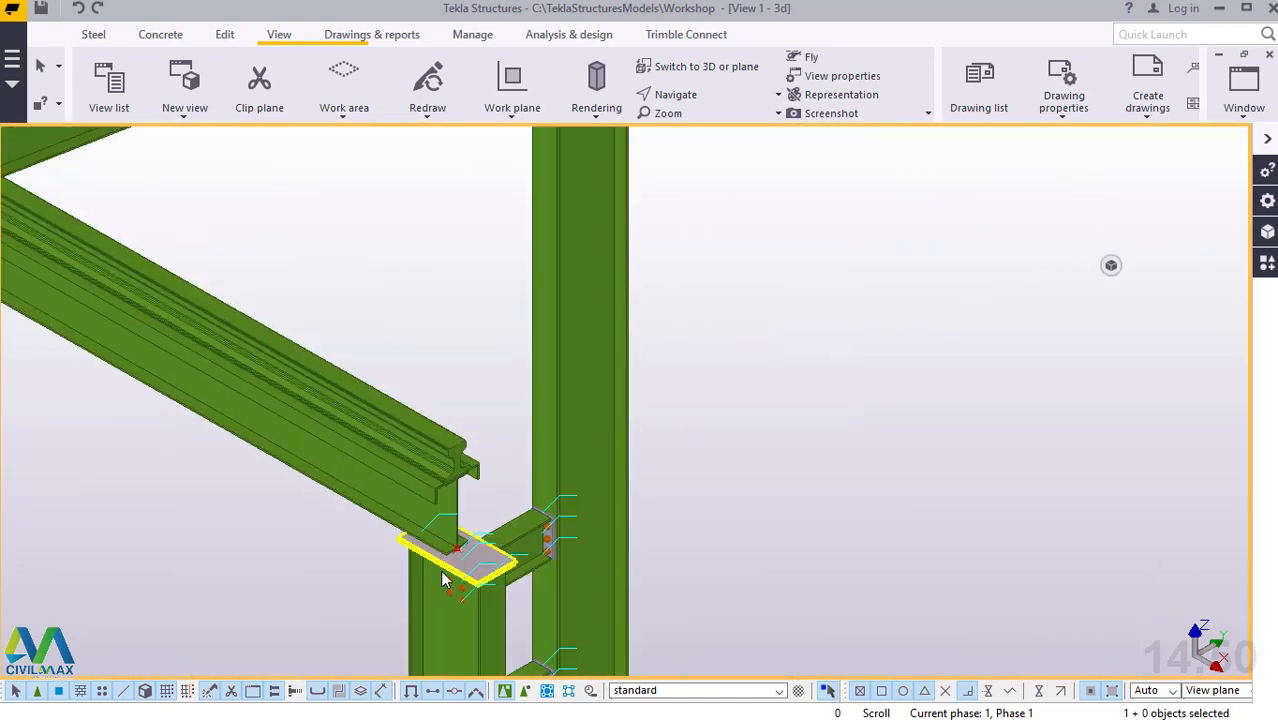
scroll(446, 535, "up", 2)
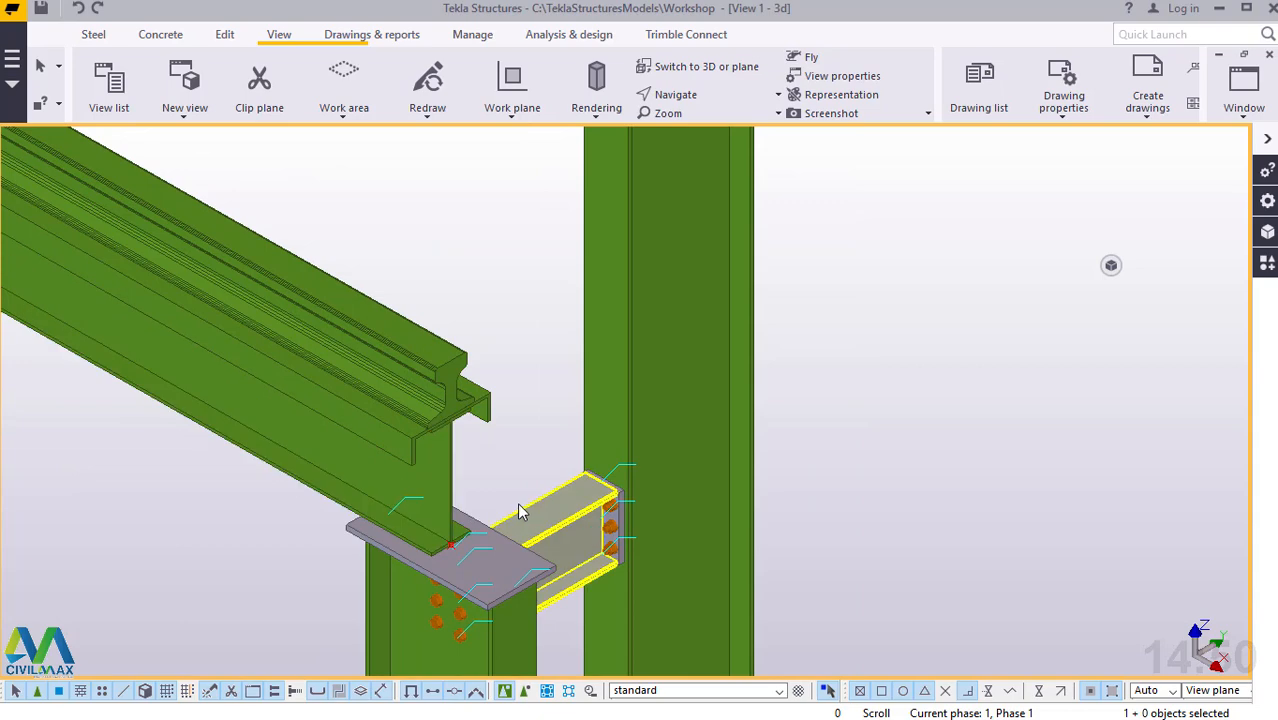
scroll(846, 485, "down", 3)
scroll(848, 482, "down", 3)
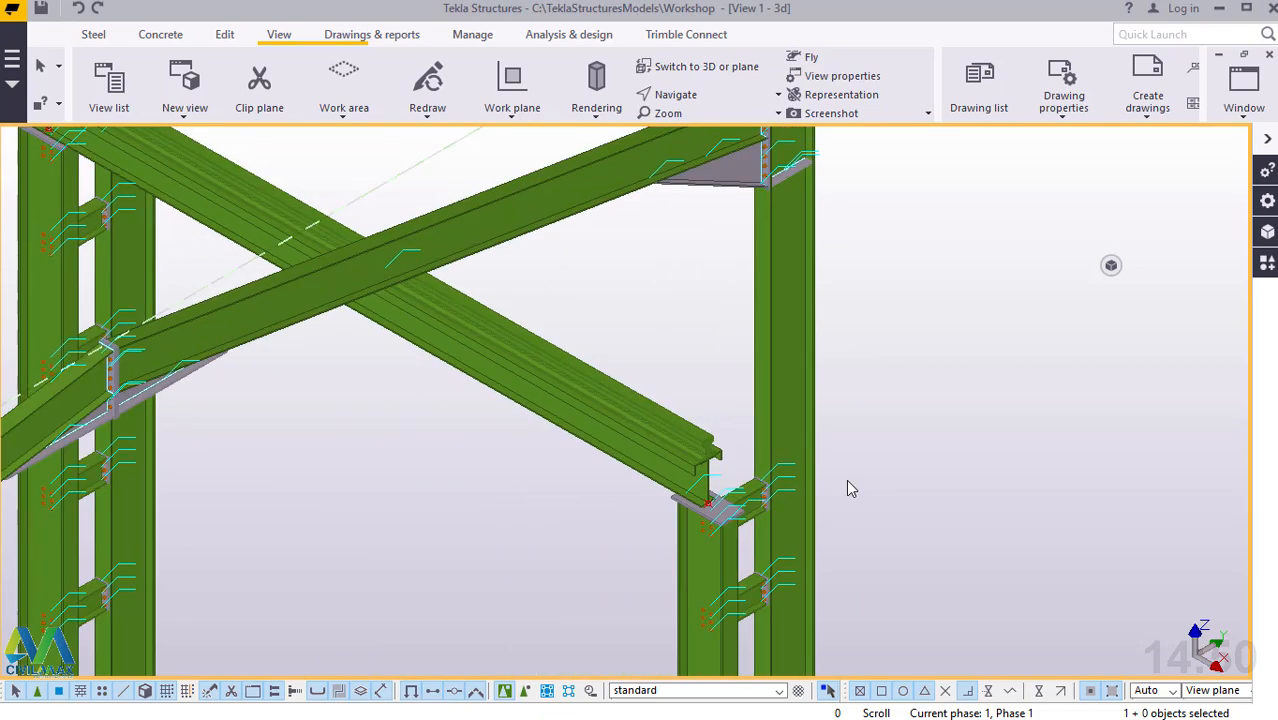
scroll(754, 488, "up", 3)
scroll(758, 490, "up", 2)
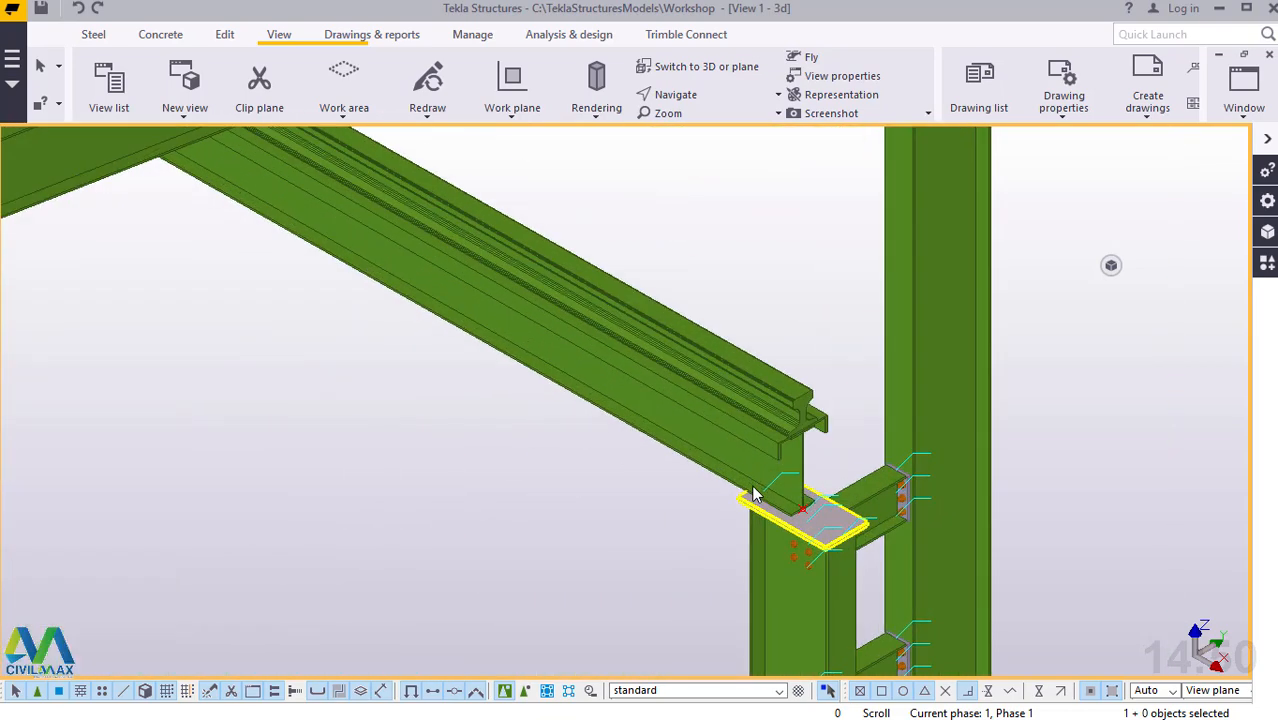
Step: Examine the frames on grid lines A to C, beyond the end of the crane beam runs, from a rotated view
scroll(915, 455, "down", 4)
scroll(952, 458, "down", 6)
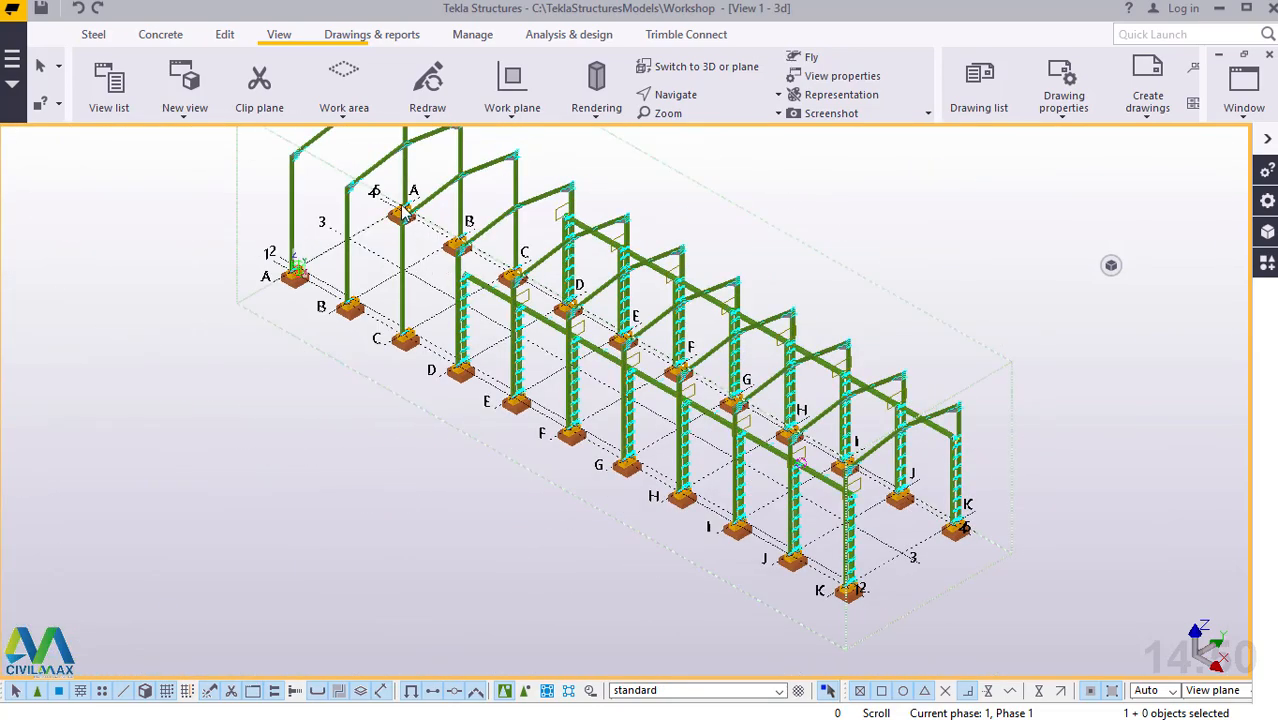
scroll(400, 212, "up", 6)
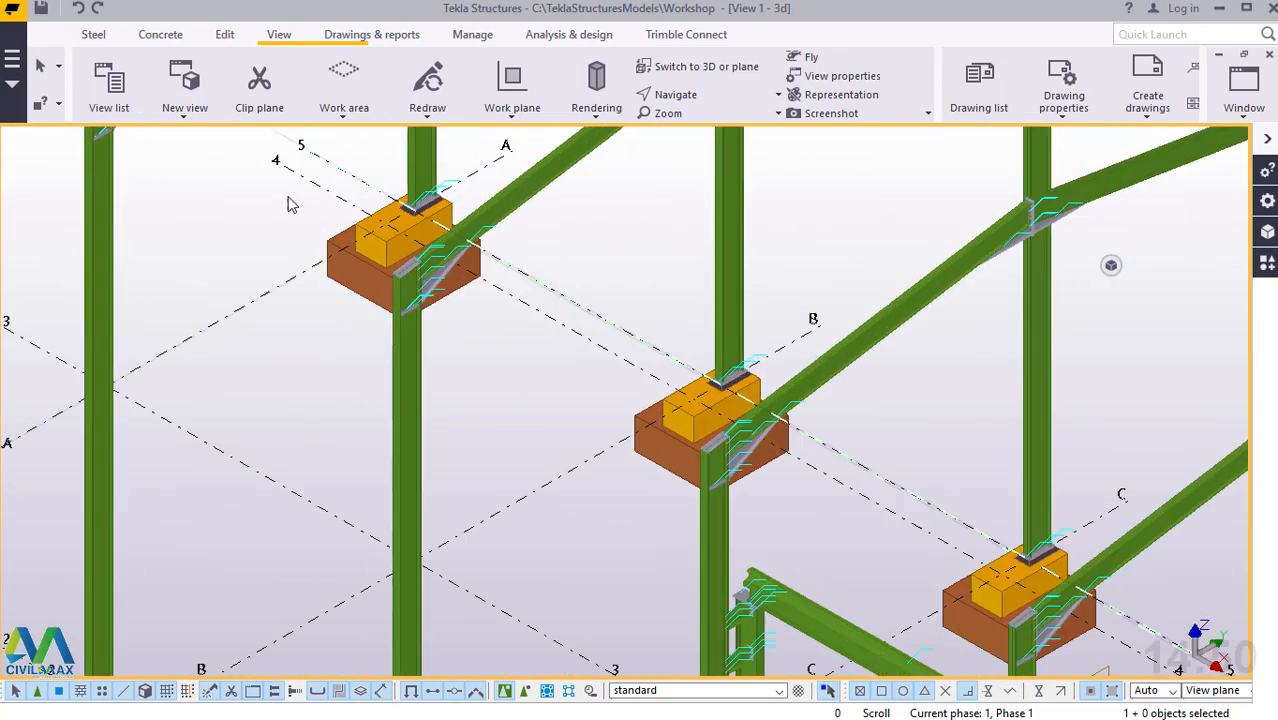
scroll(688, 425, "down", 3)
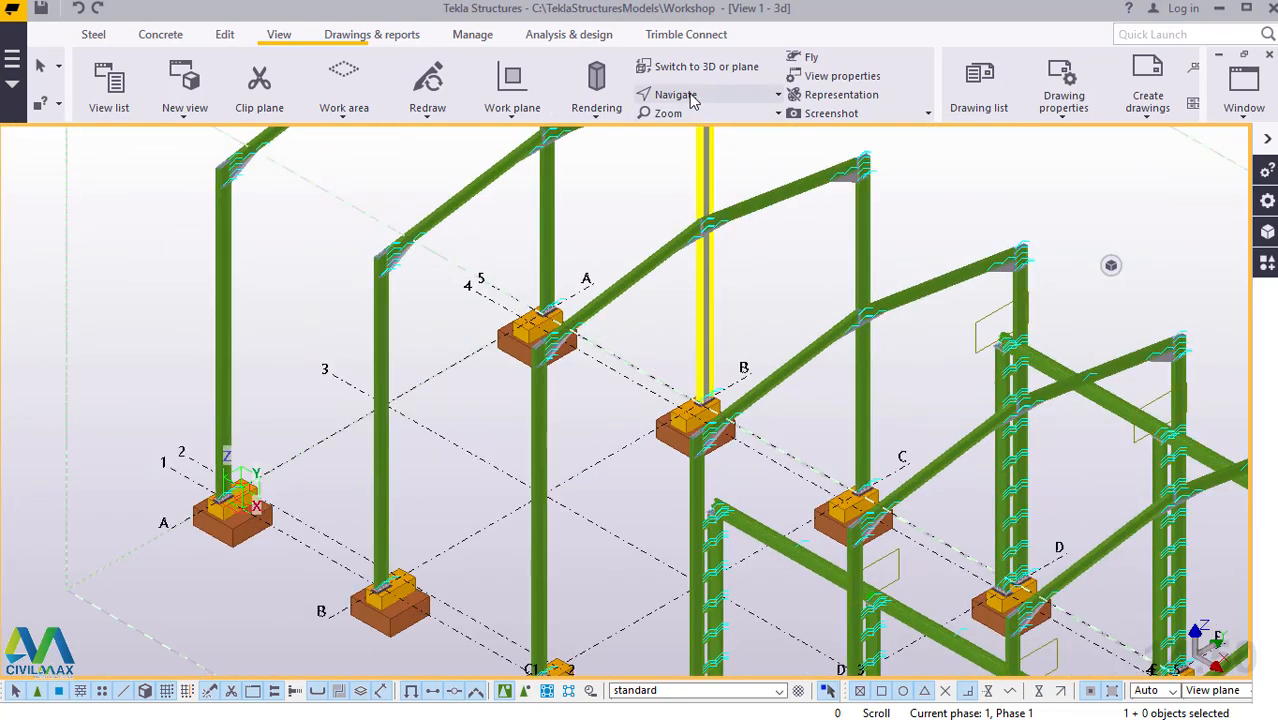
left_click(676, 94)
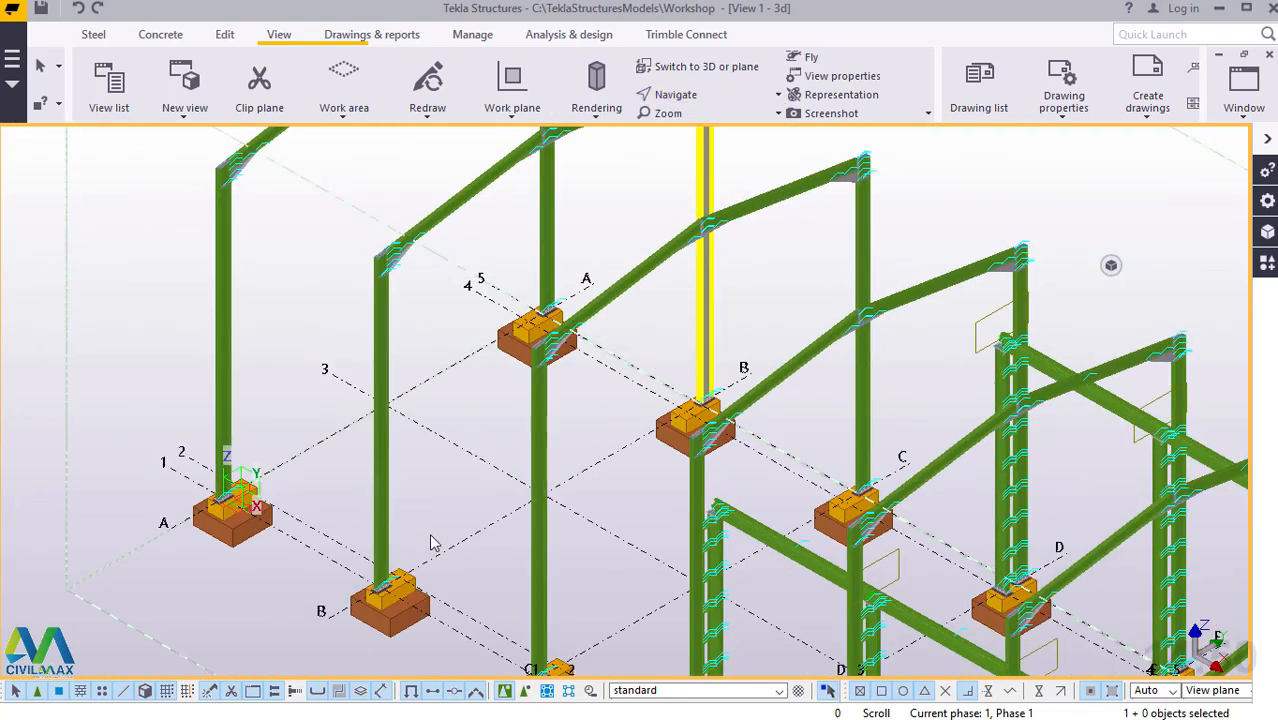
middle_click_drag(414, 510, 472, 574, "ctrl")
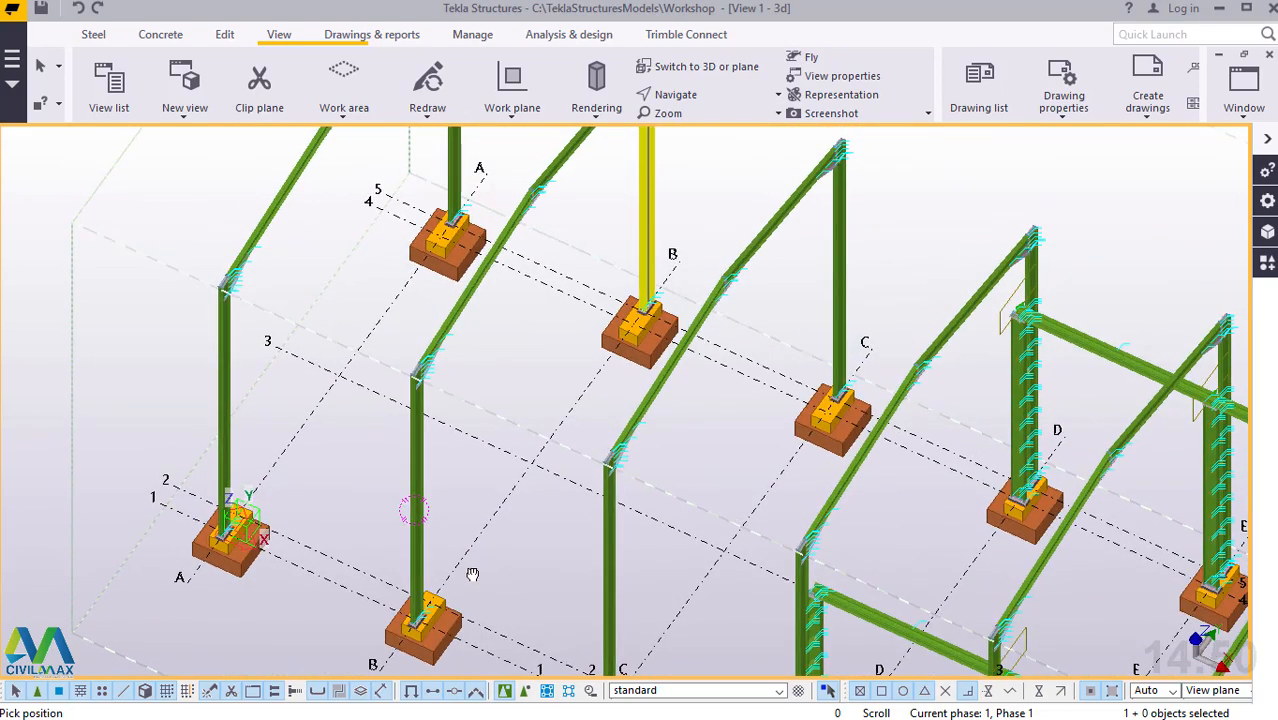
Step: Interrupt the running command and open the grid's properties to examine its coordinates, closing them without changes
right_click(493, 347)
left_click(531, 343)
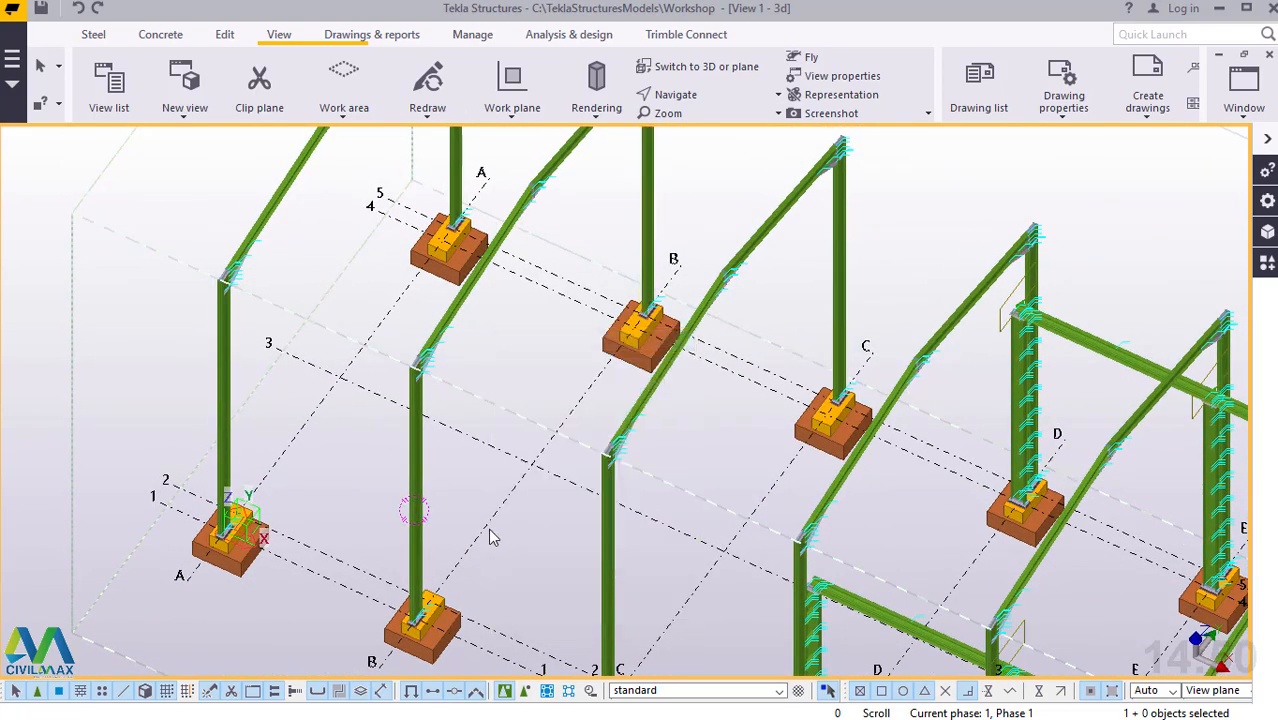
scroll(440, 390, "up", 6)
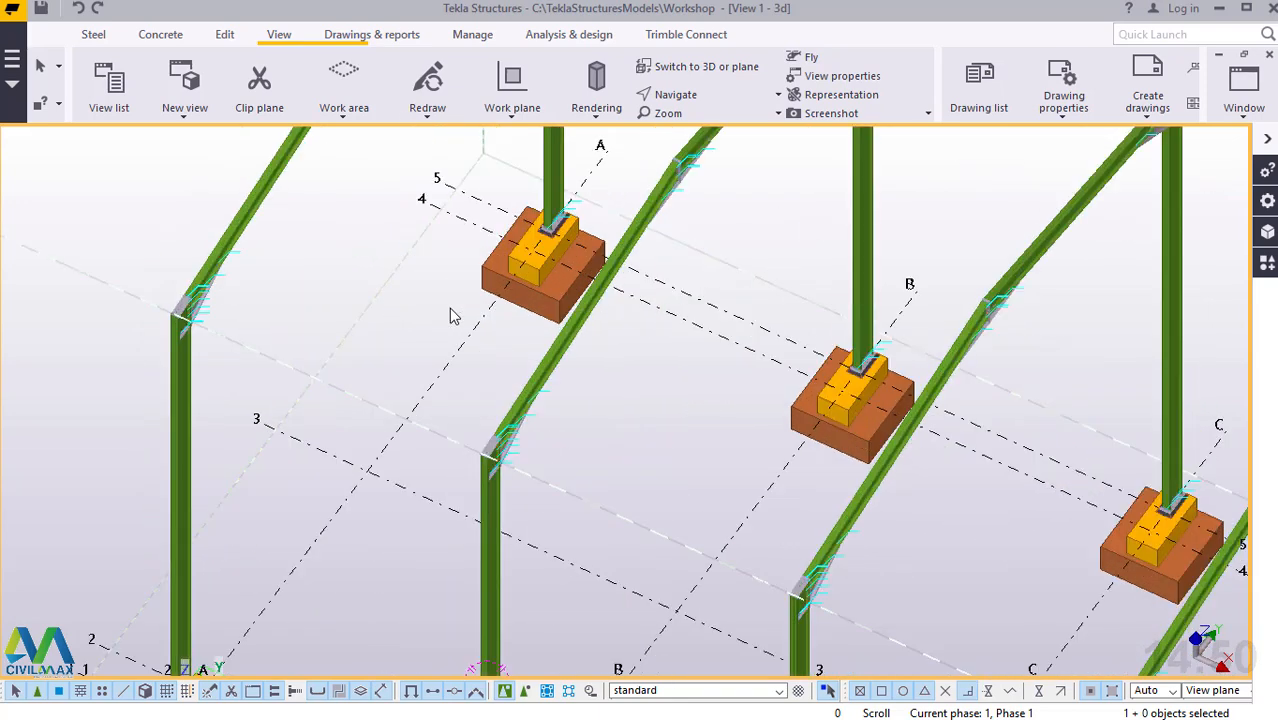
scroll(380, 508, "down", 5)
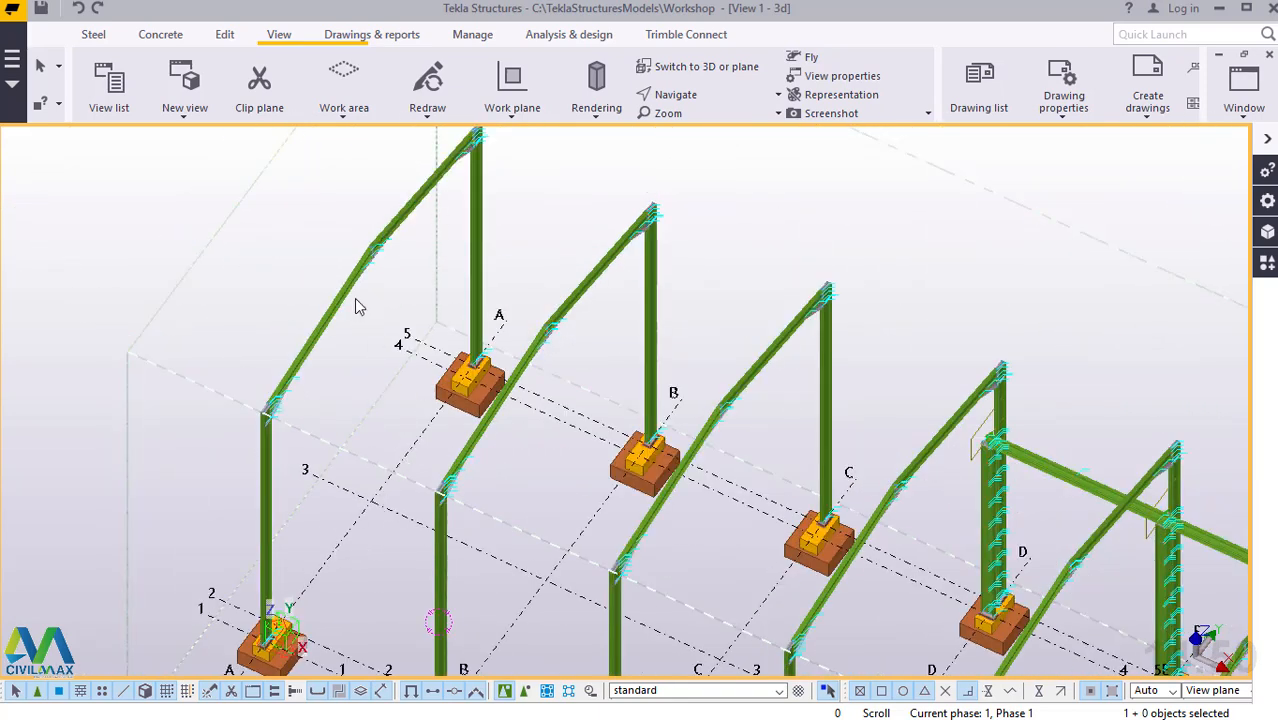
scroll(355, 303, "down", 5)
scroll(385, 424, "up", 6)
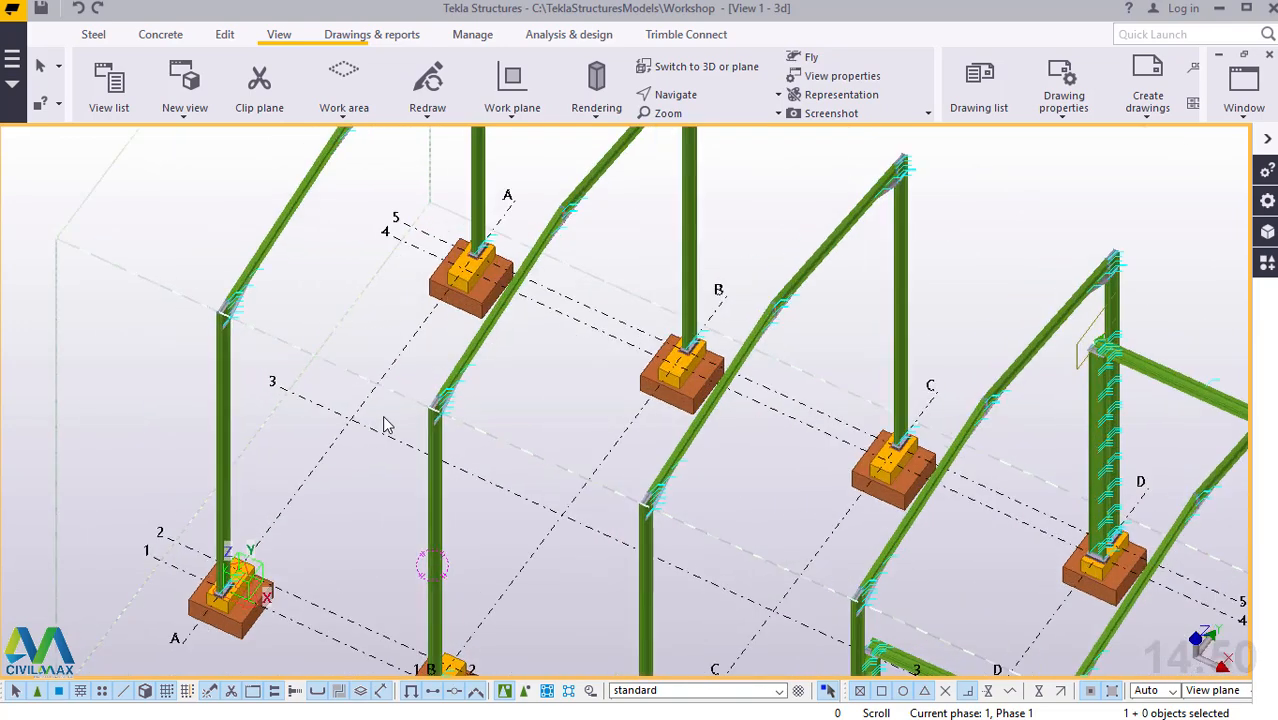
scroll(387, 430, "up", 2)
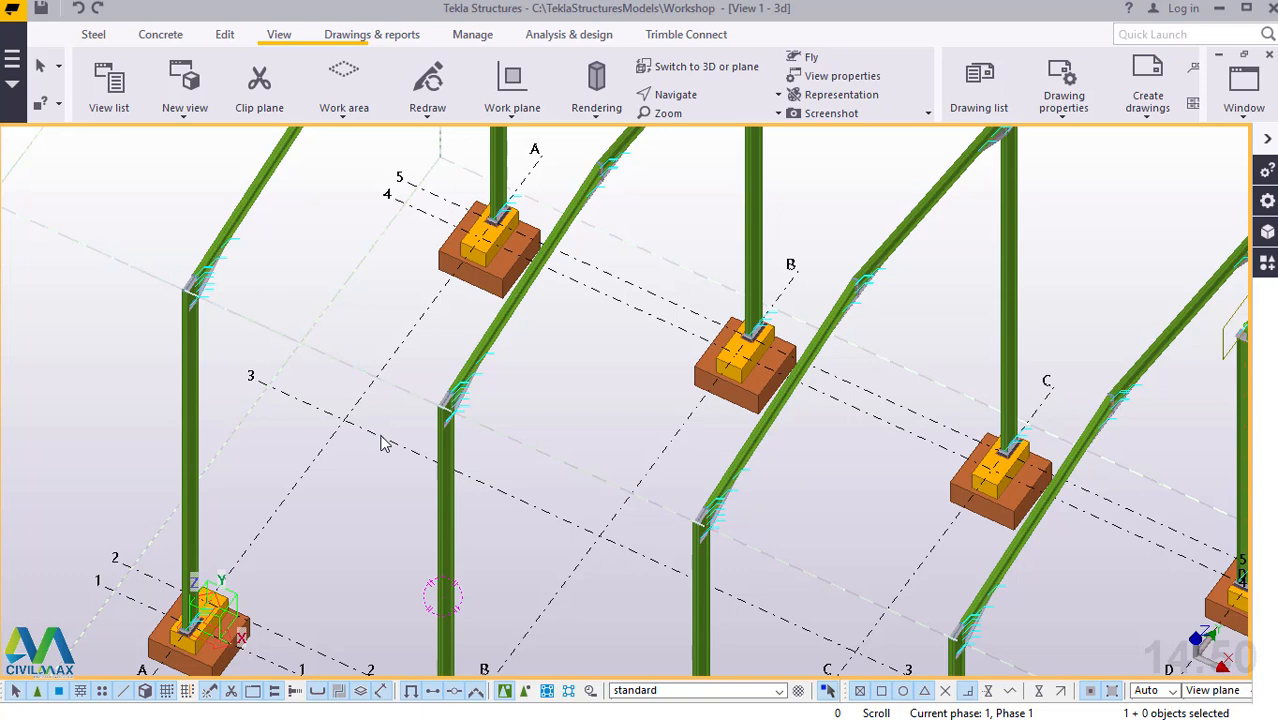
double_click(380, 443)
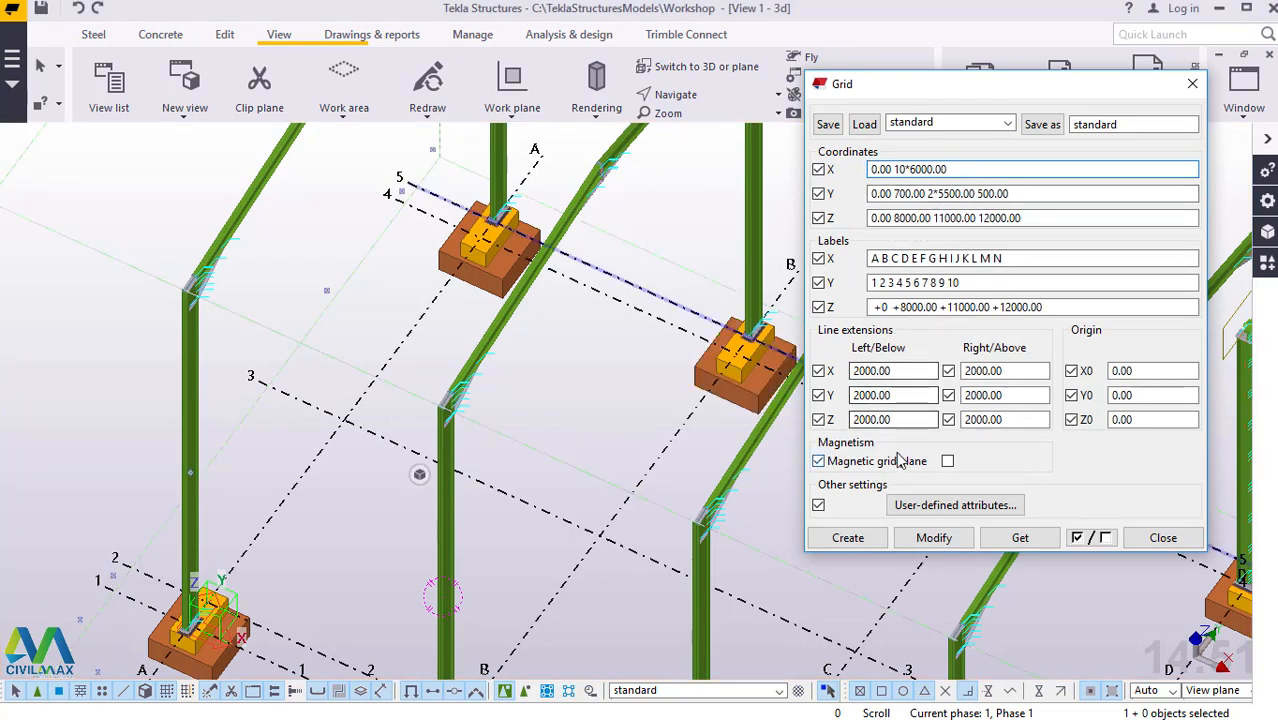
left_click(686, 248)
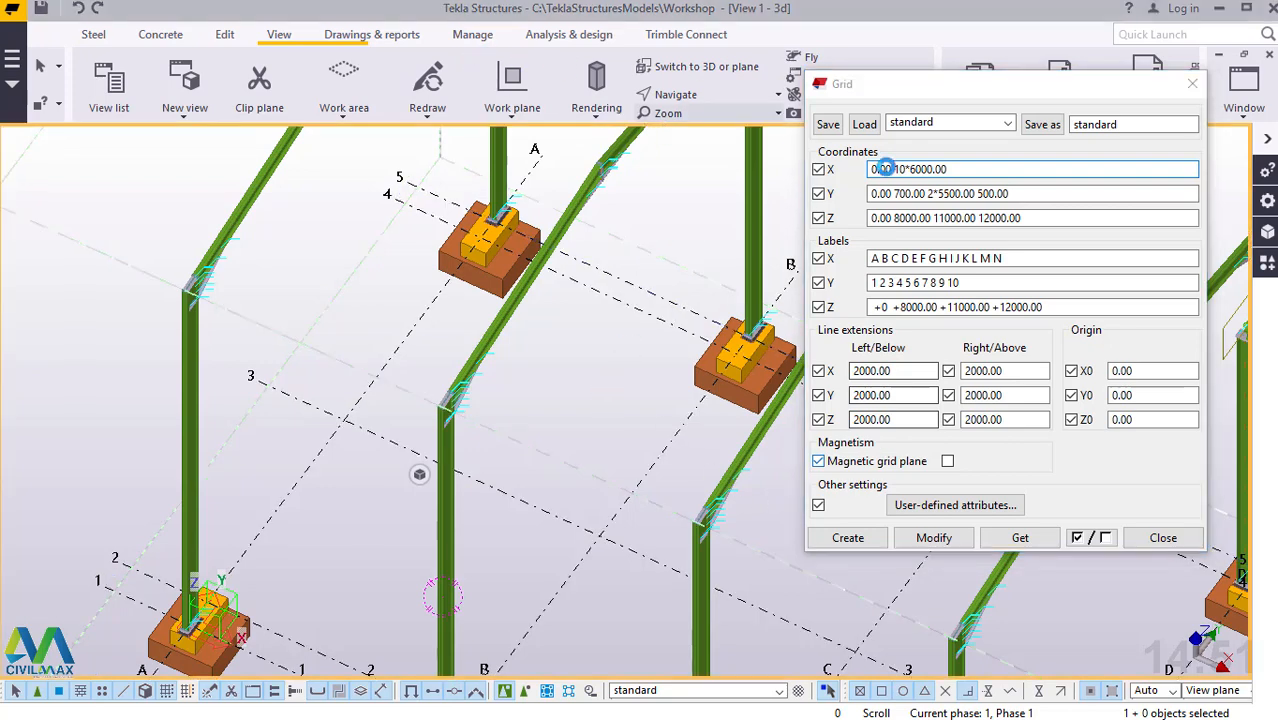
left_click(1195, 85)
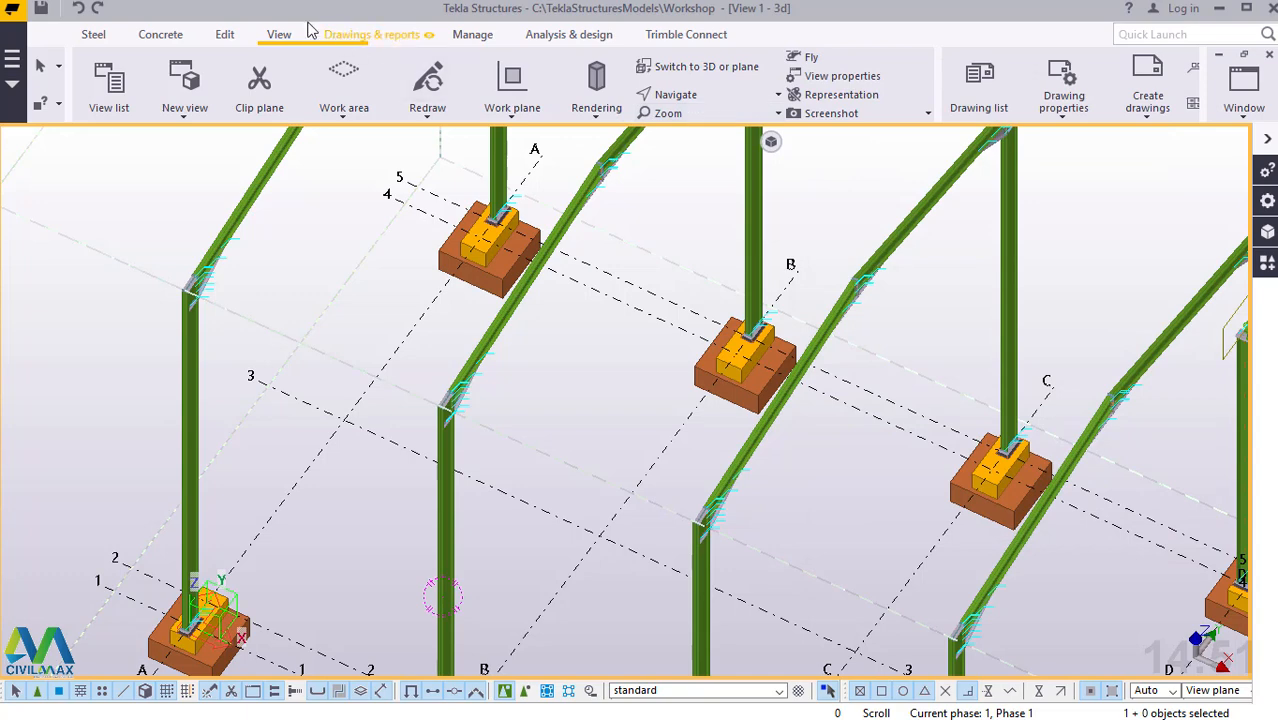
Step: Measure the distance between grid lines 1 and 3 in the bay between A and B, without placing a dimension
left_click(230, 36)
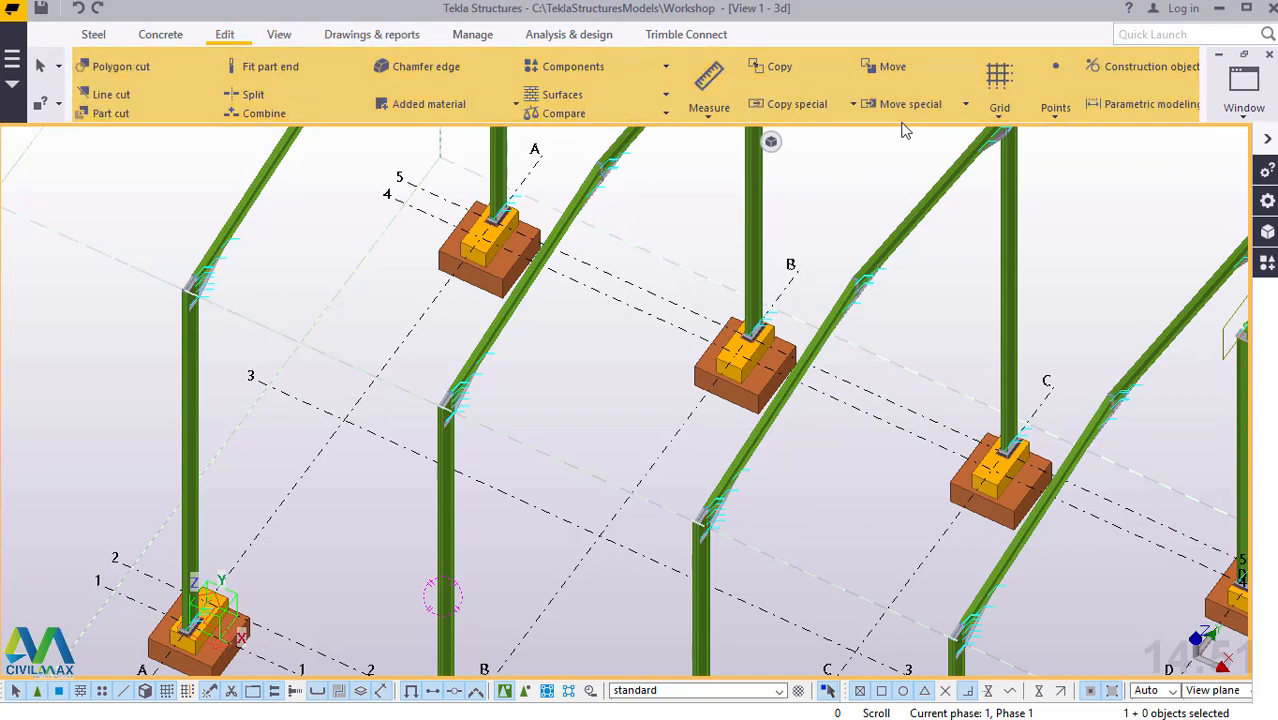
left_click(709, 120)
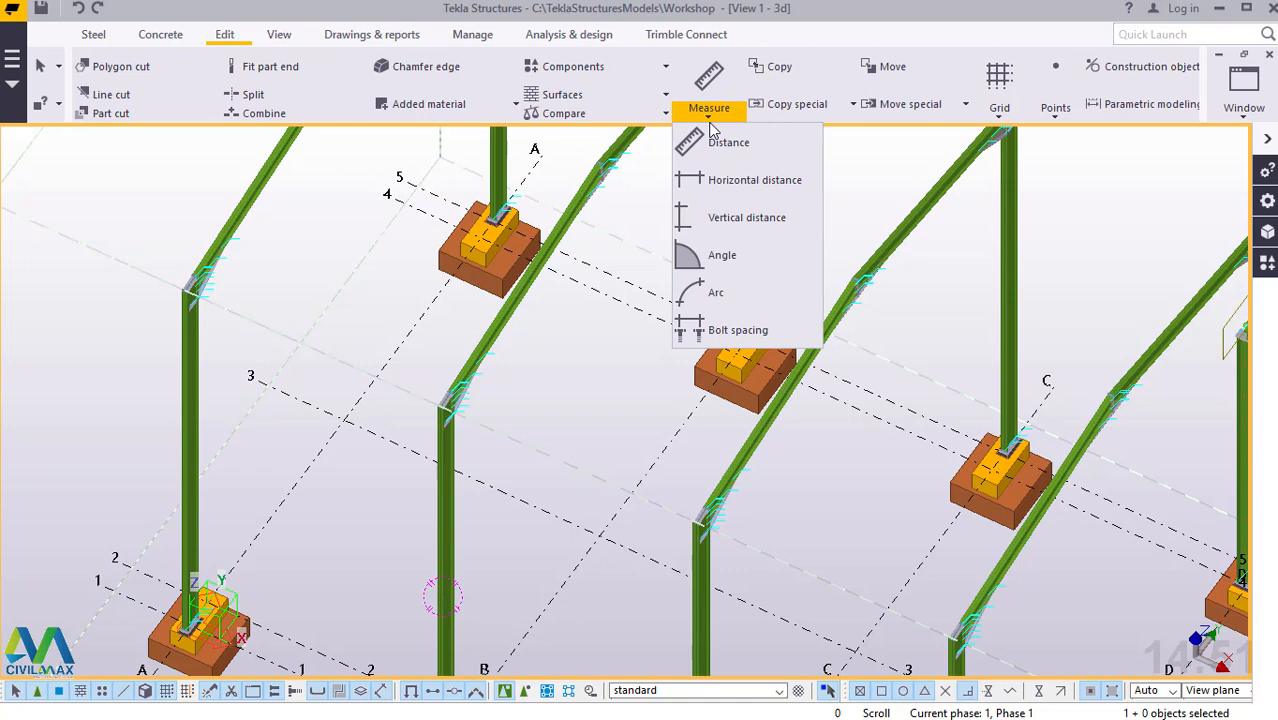
left_click(716, 142)
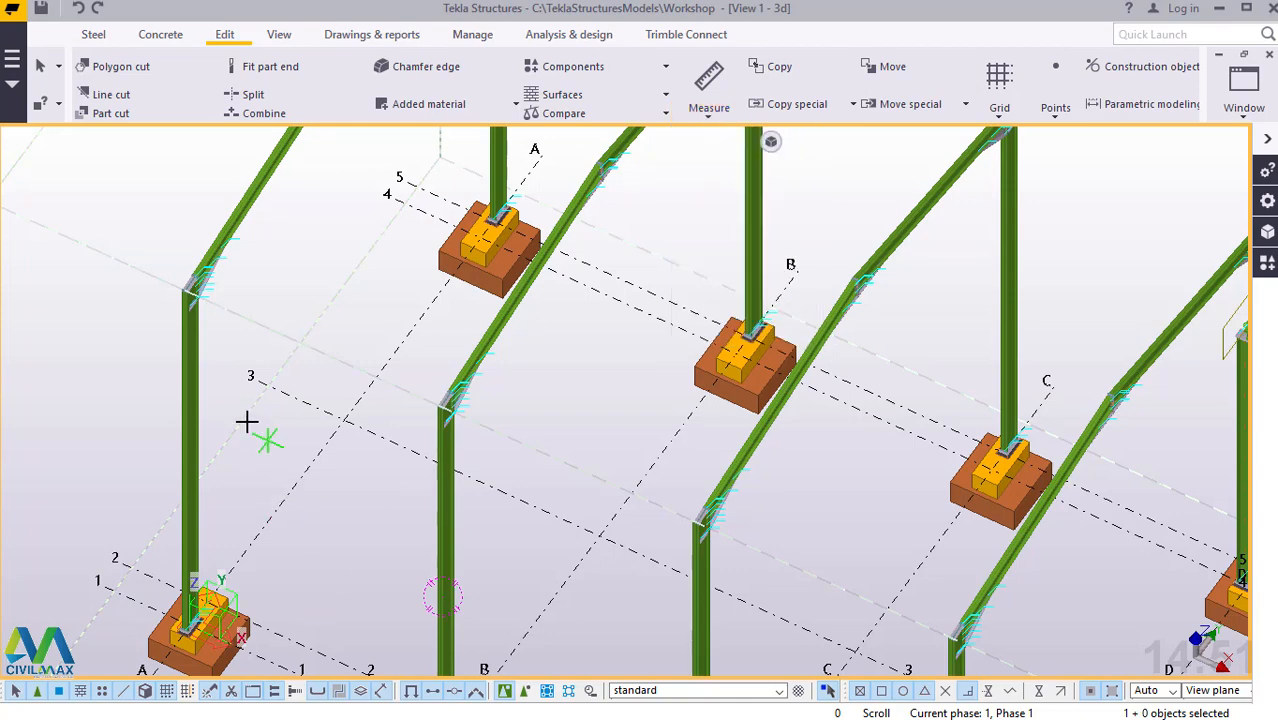
scroll(293, 437, "down", 2)
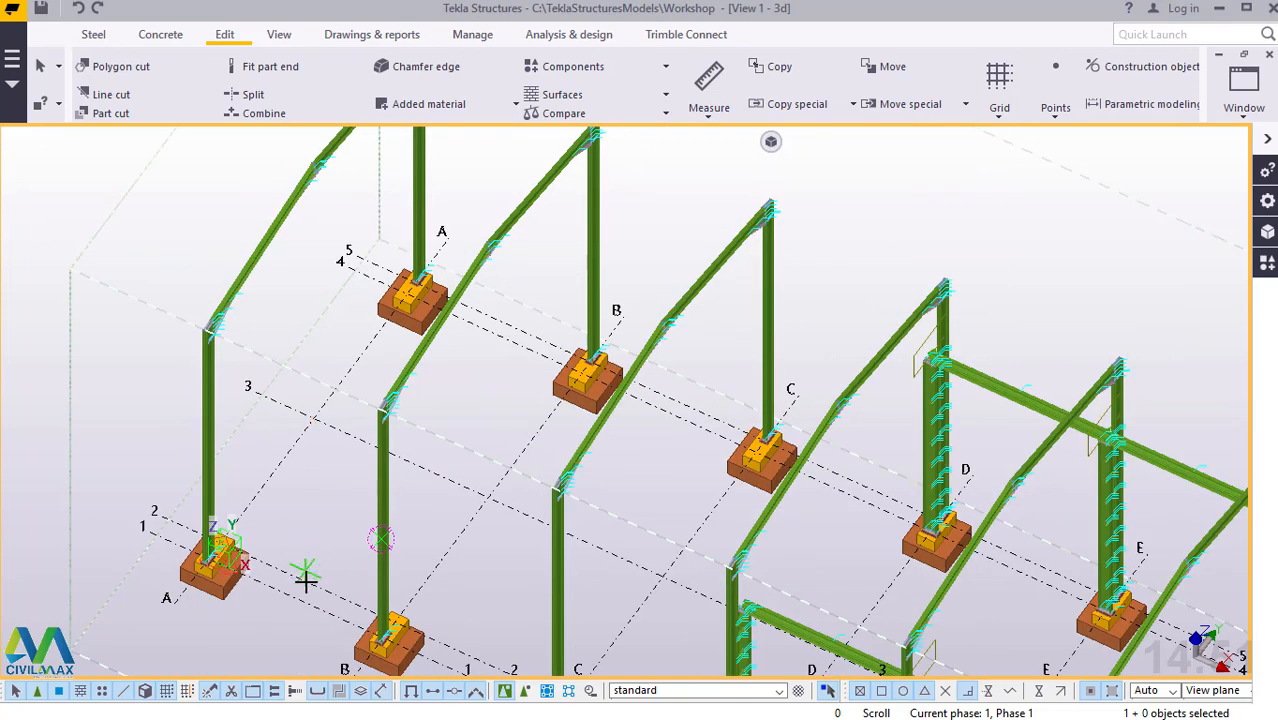
left_click(296, 598)
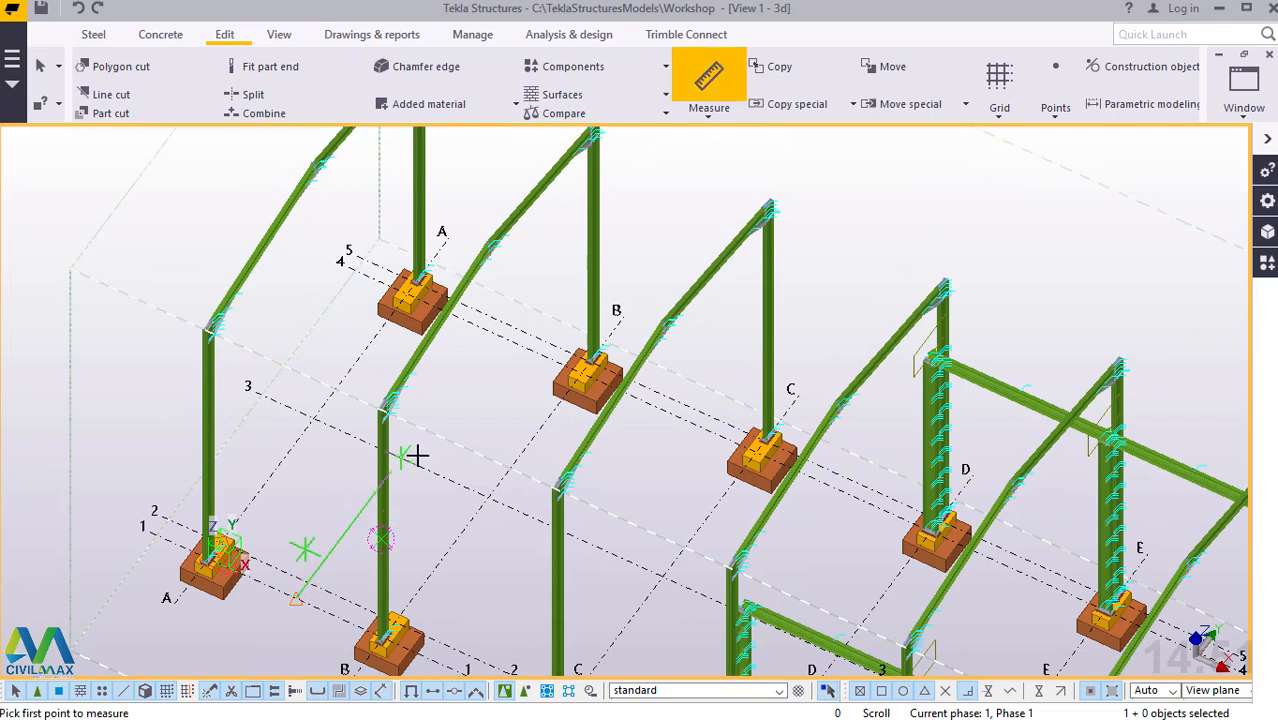
left_click(405, 457)
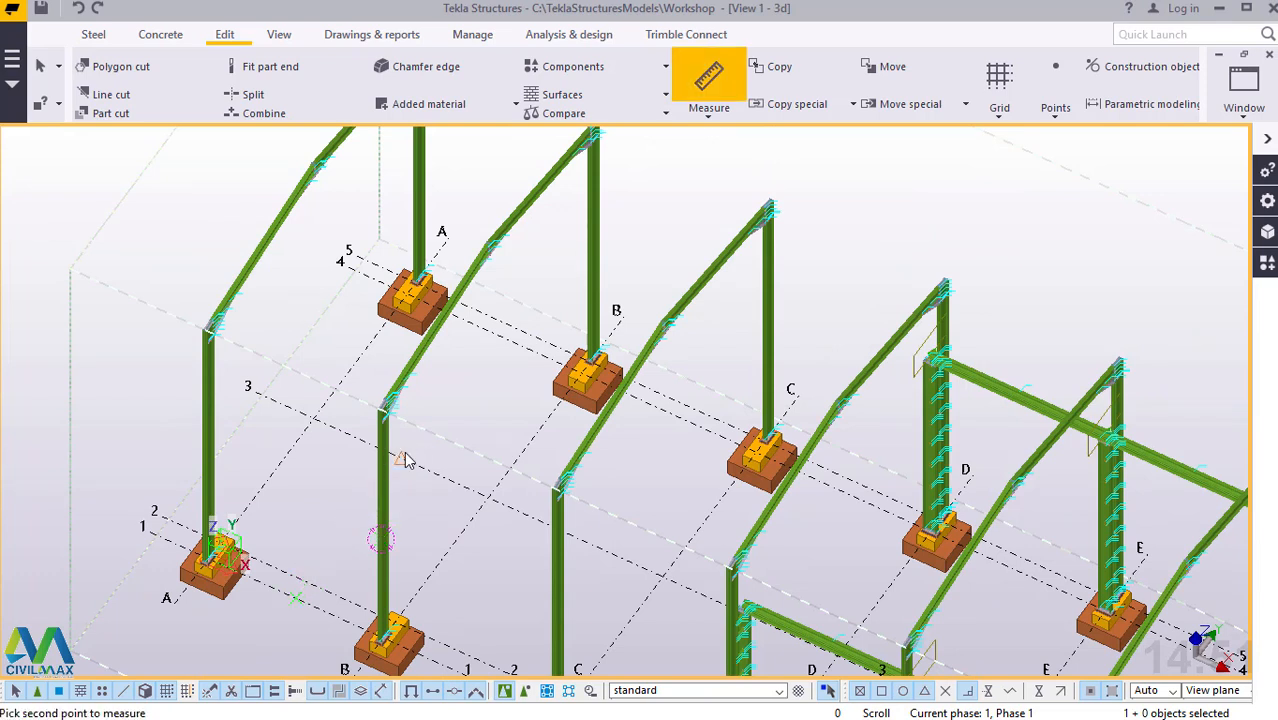
left_click(403, 458)
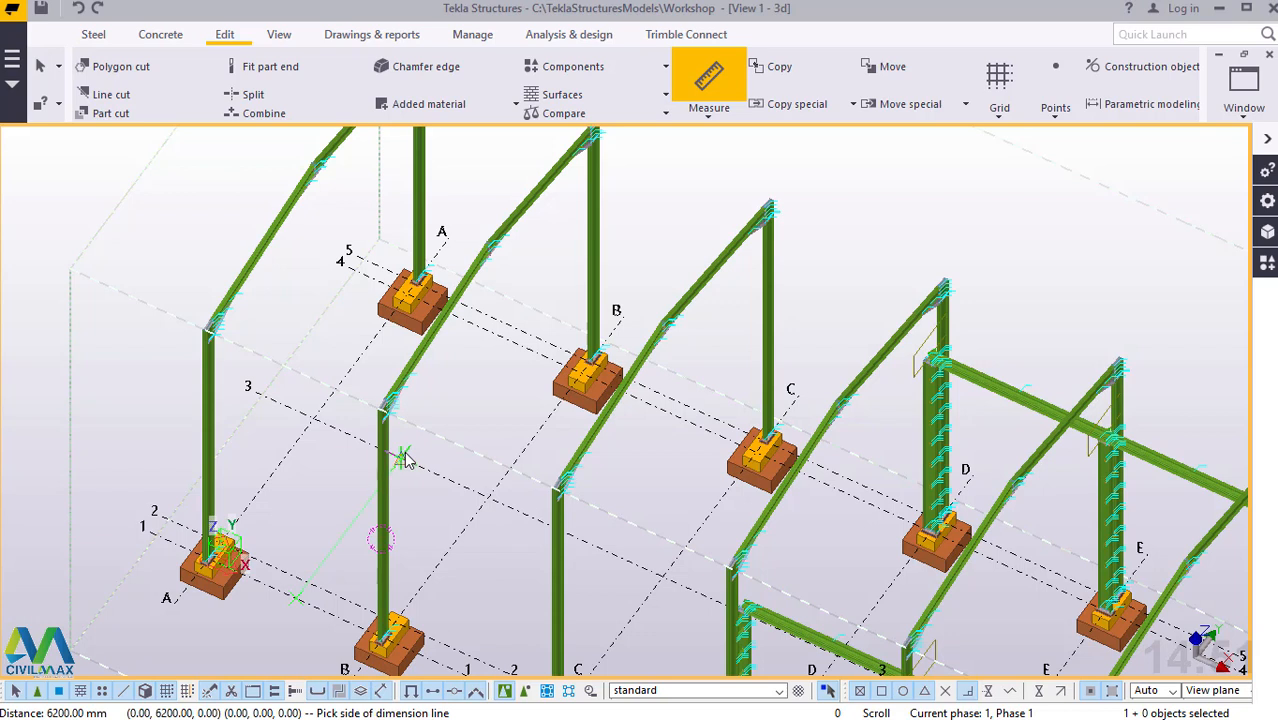
right_click(551, 234)
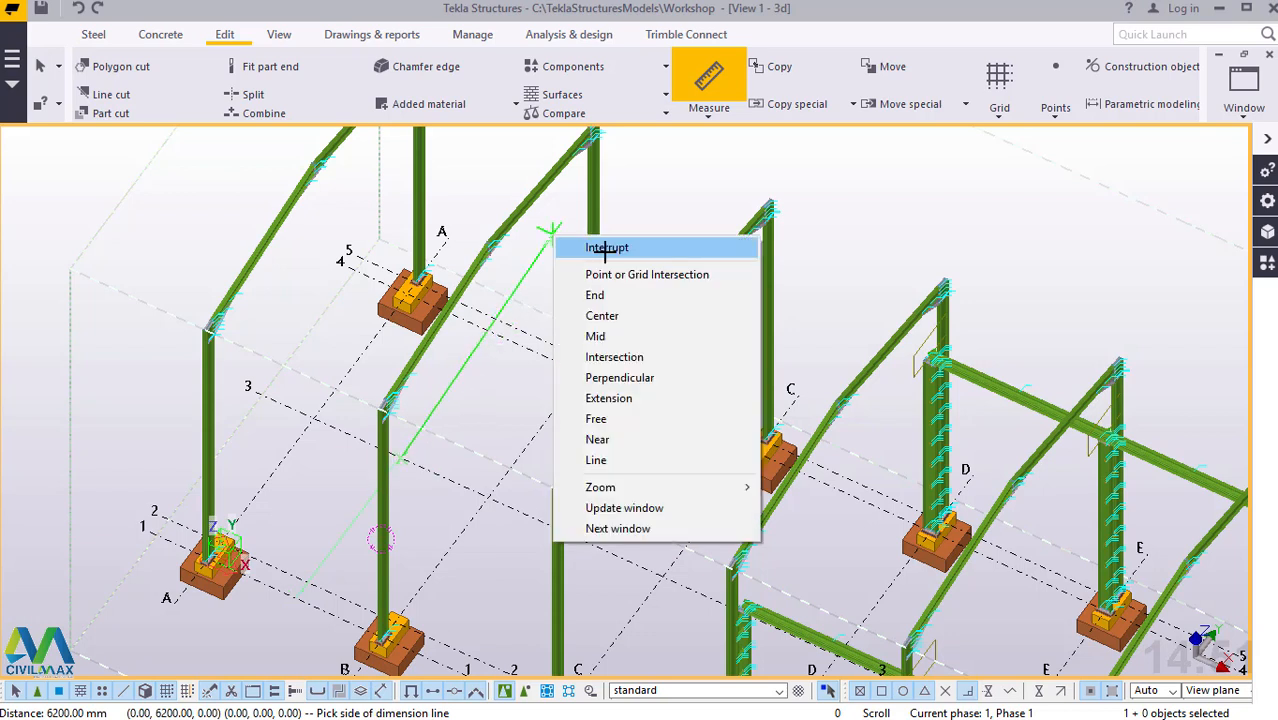
left_click(605, 248)
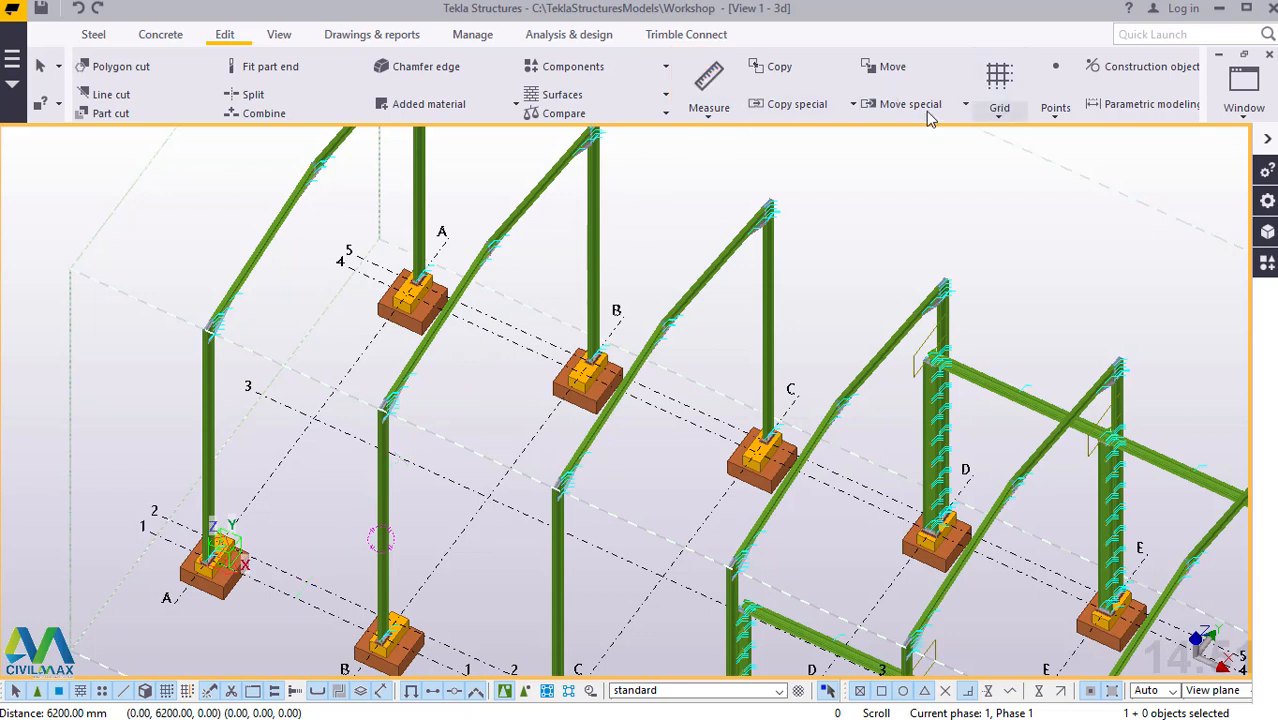
Step: Measure the distance between grid lines 1 and 5 in the A–B bay, without placing a dimension
left_click(708, 110)
left_click(700, 134)
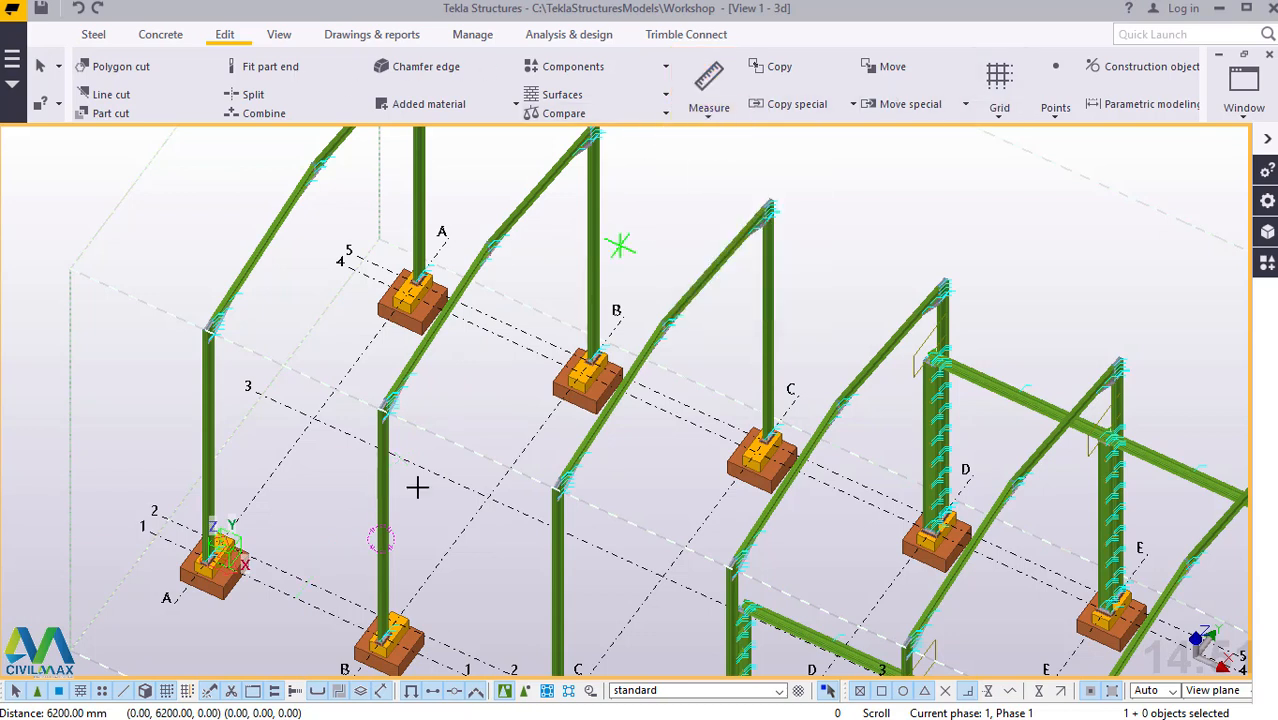
left_click(295, 600)
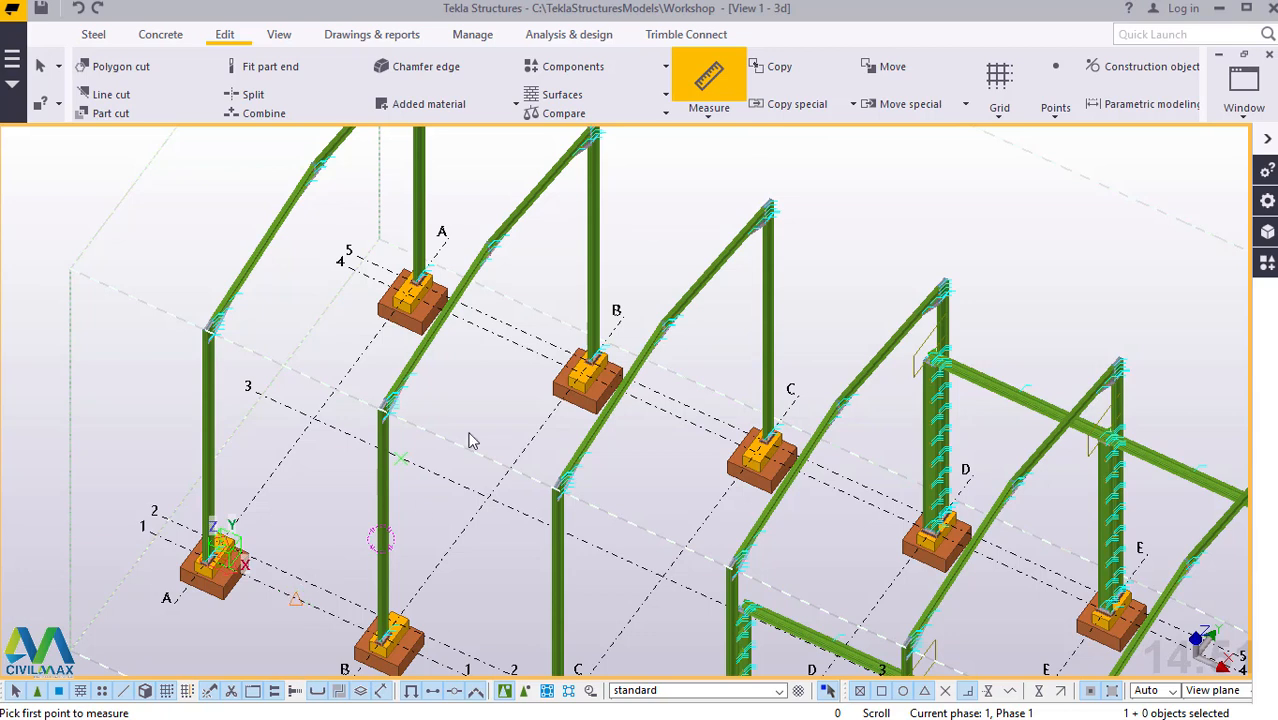
left_click(508, 321)
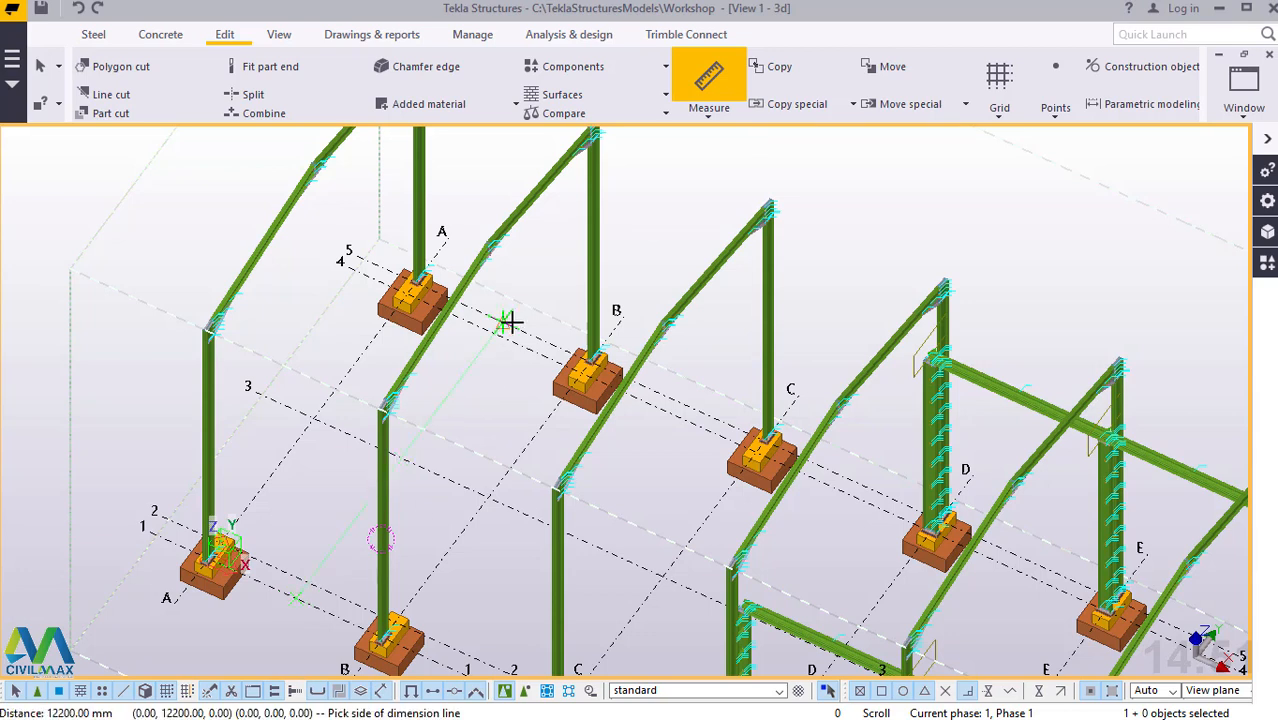
right_click(852, 193)
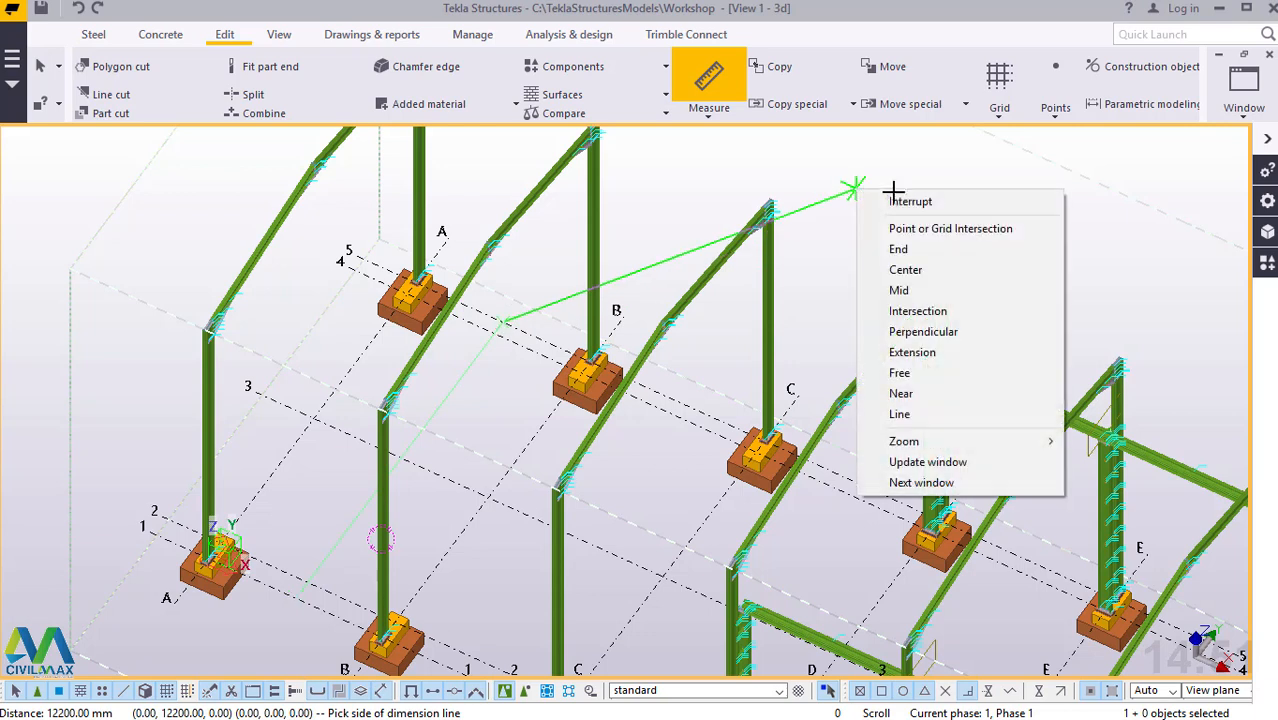
left_click(901, 200)
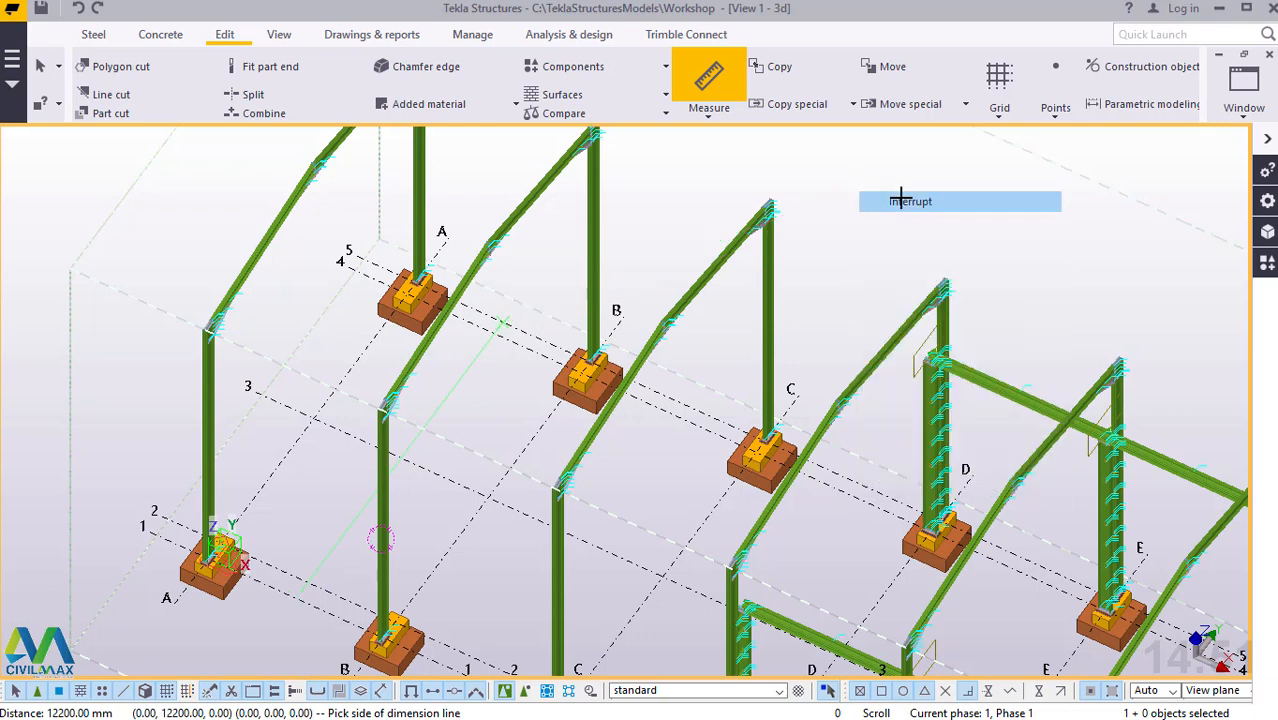
Step: Measure the distance between grid lines 2 and 4 in the A–B bay, without placing a dimension
left_click(710, 117)
left_click(716, 140)
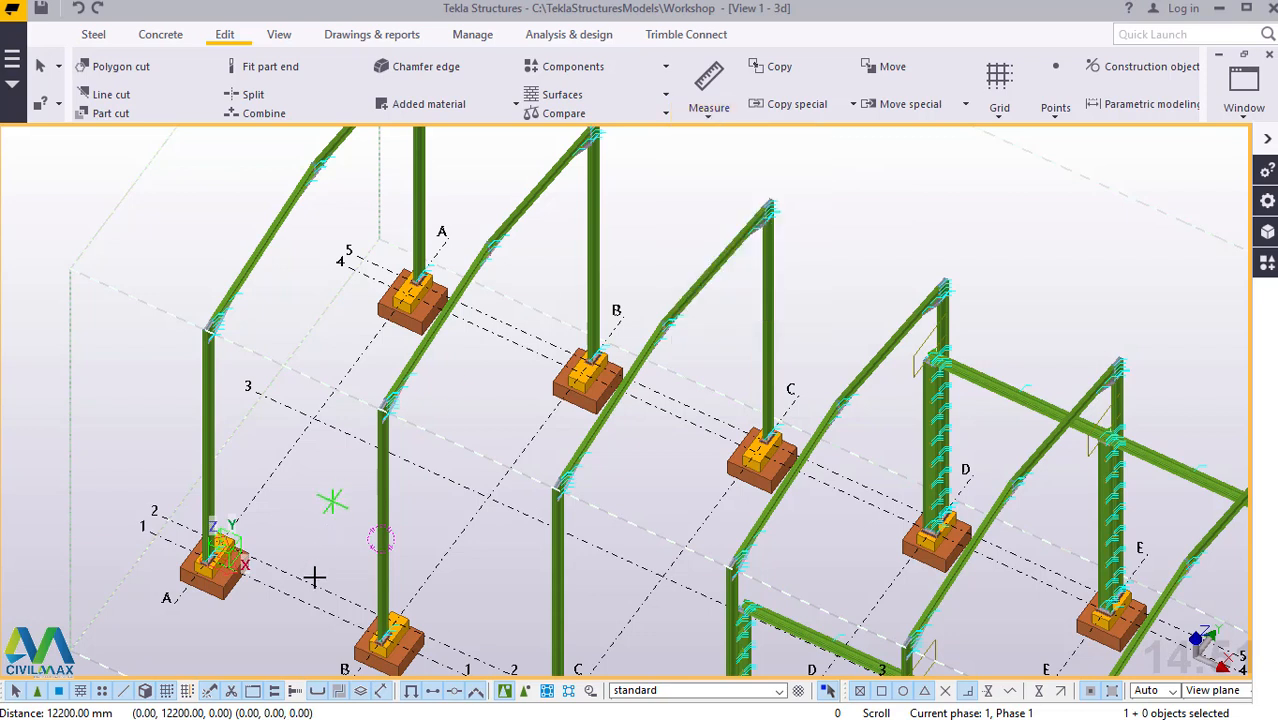
left_click(495, 333)
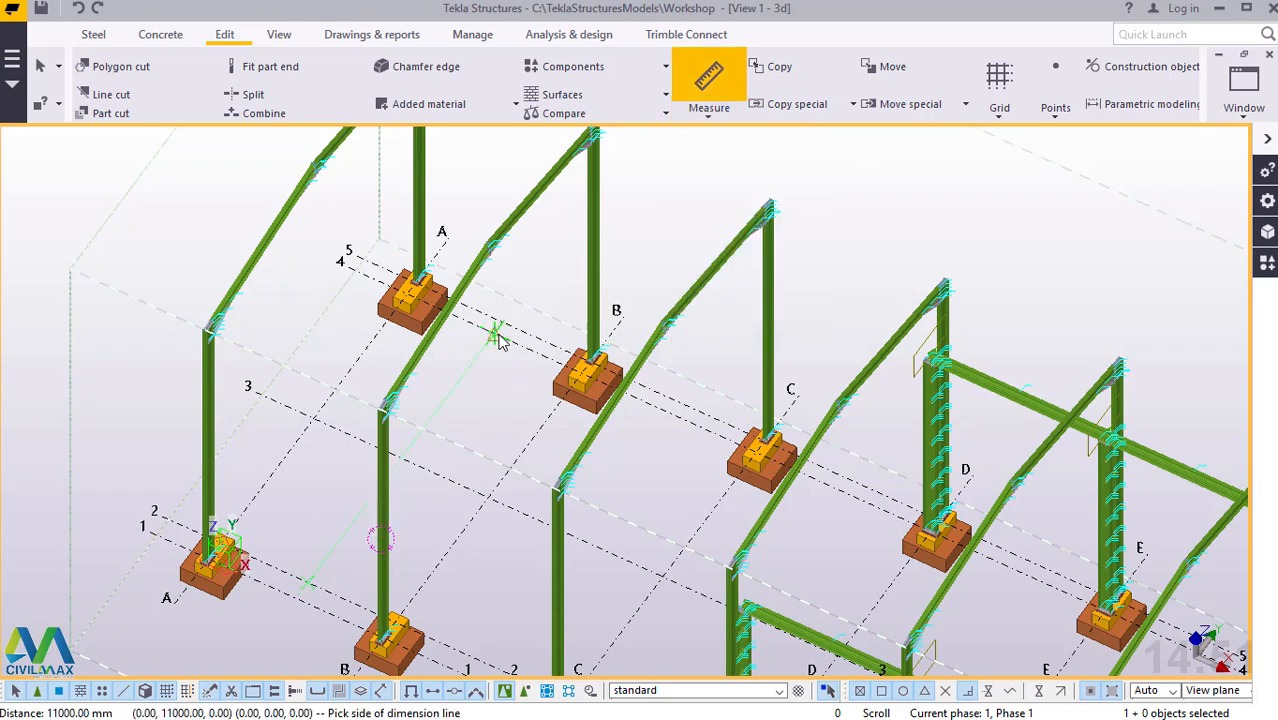
right_click(853, 207)
left_click(905, 221)
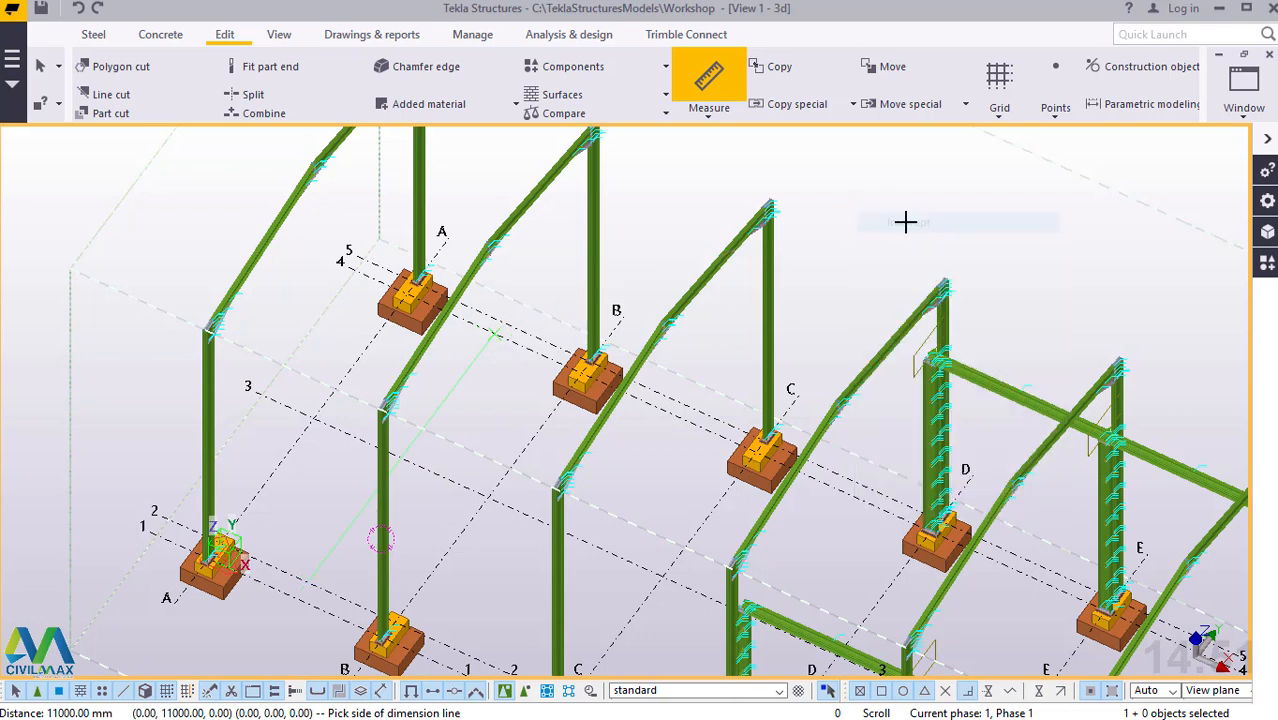
key("Escape")
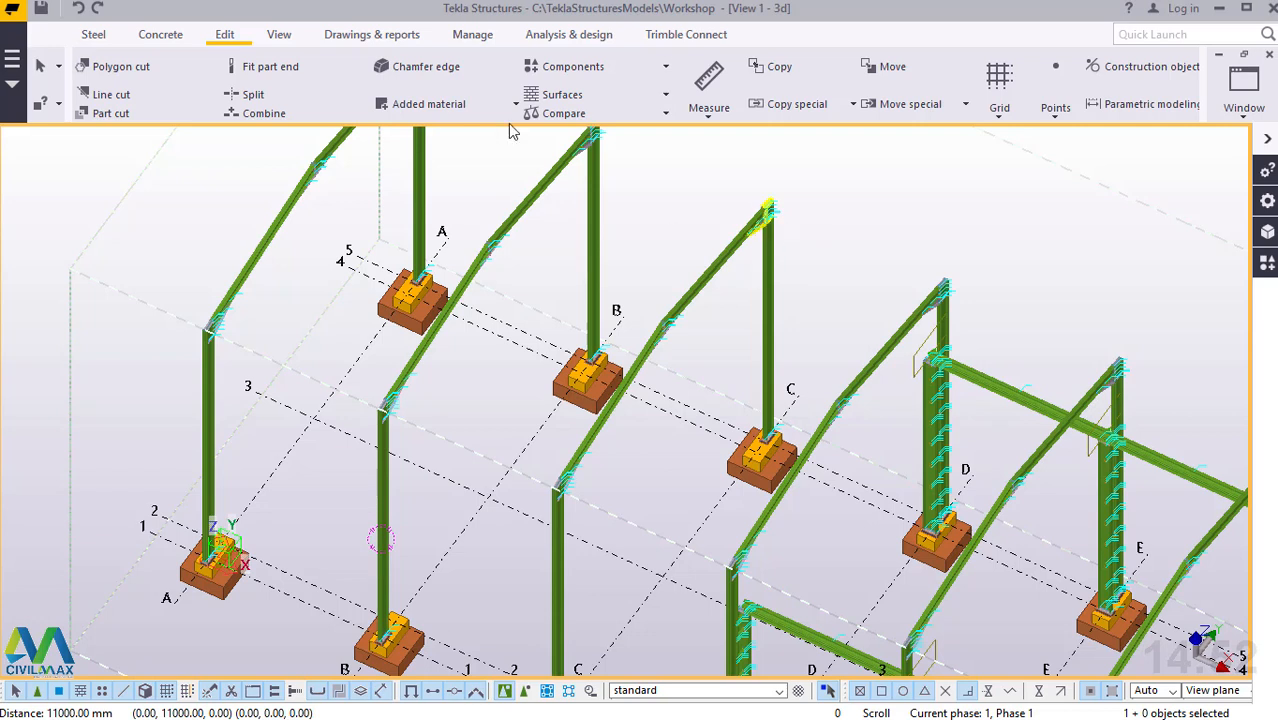
Step: Measure the distance between grid lines 2 and 3 in the A–B bay, without placing a dimension
left_click(703, 119)
left_click(722, 143)
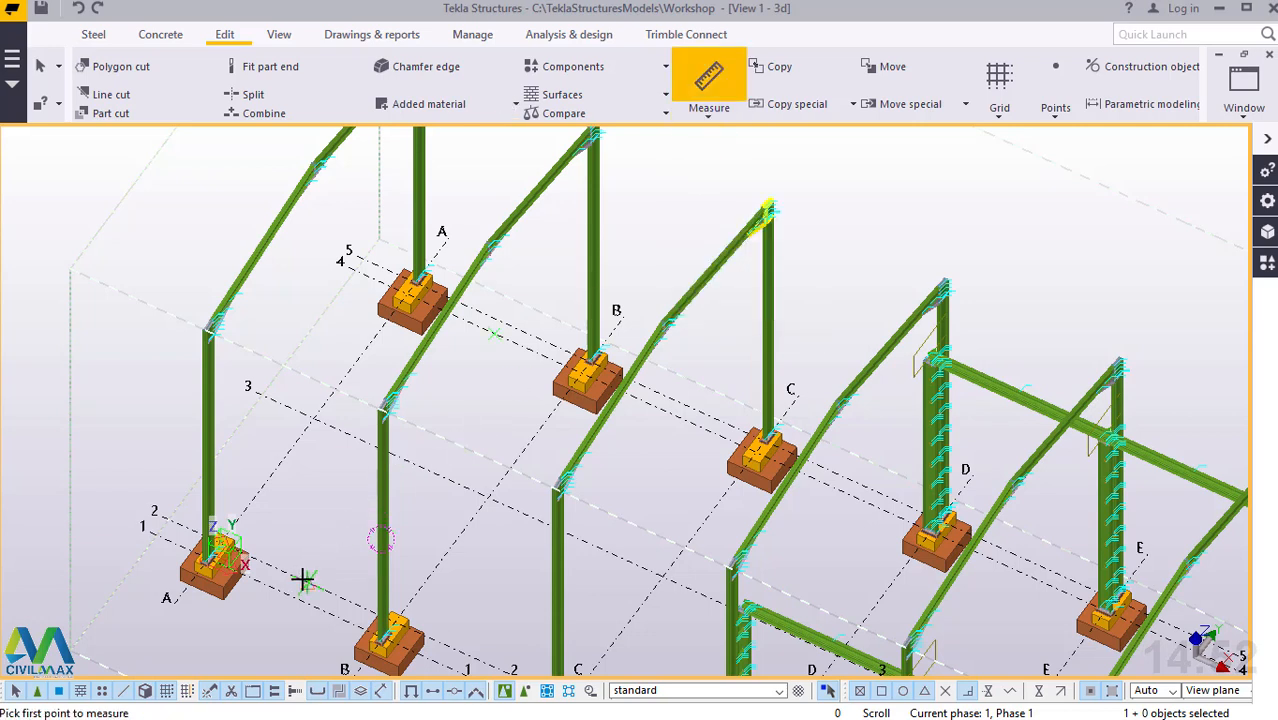
left_click(408, 467)
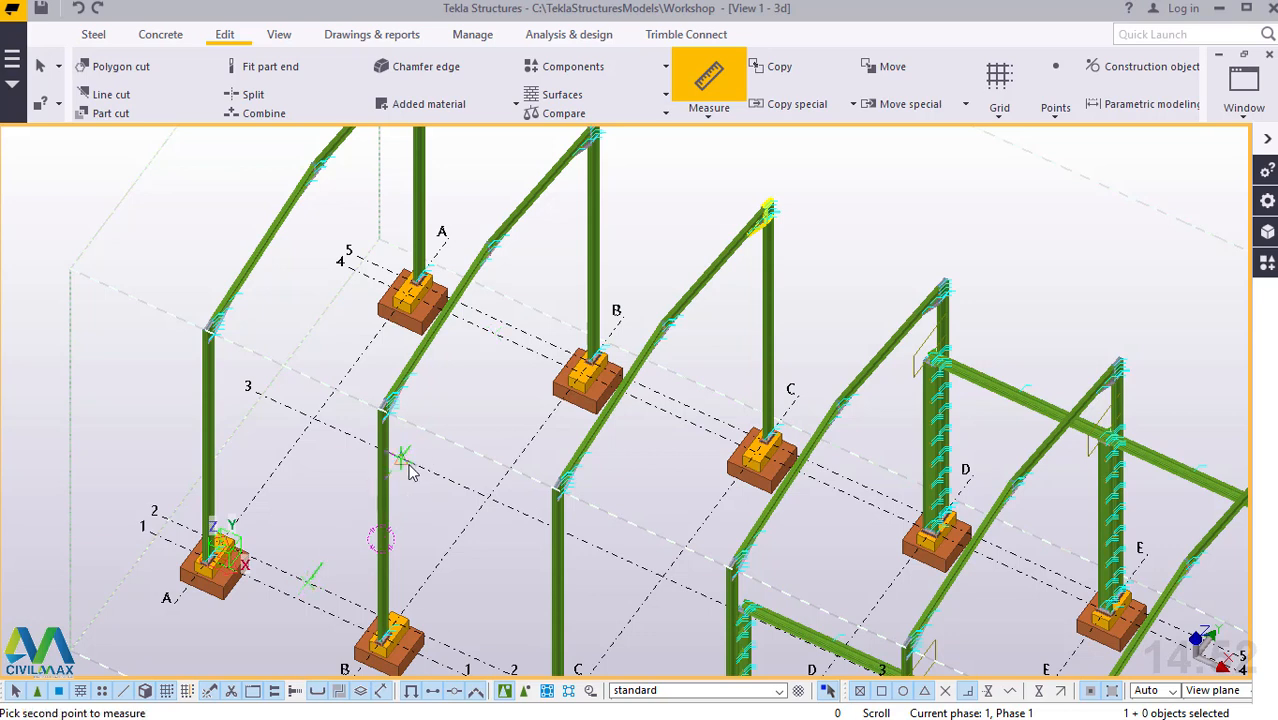
left_click(408, 467)
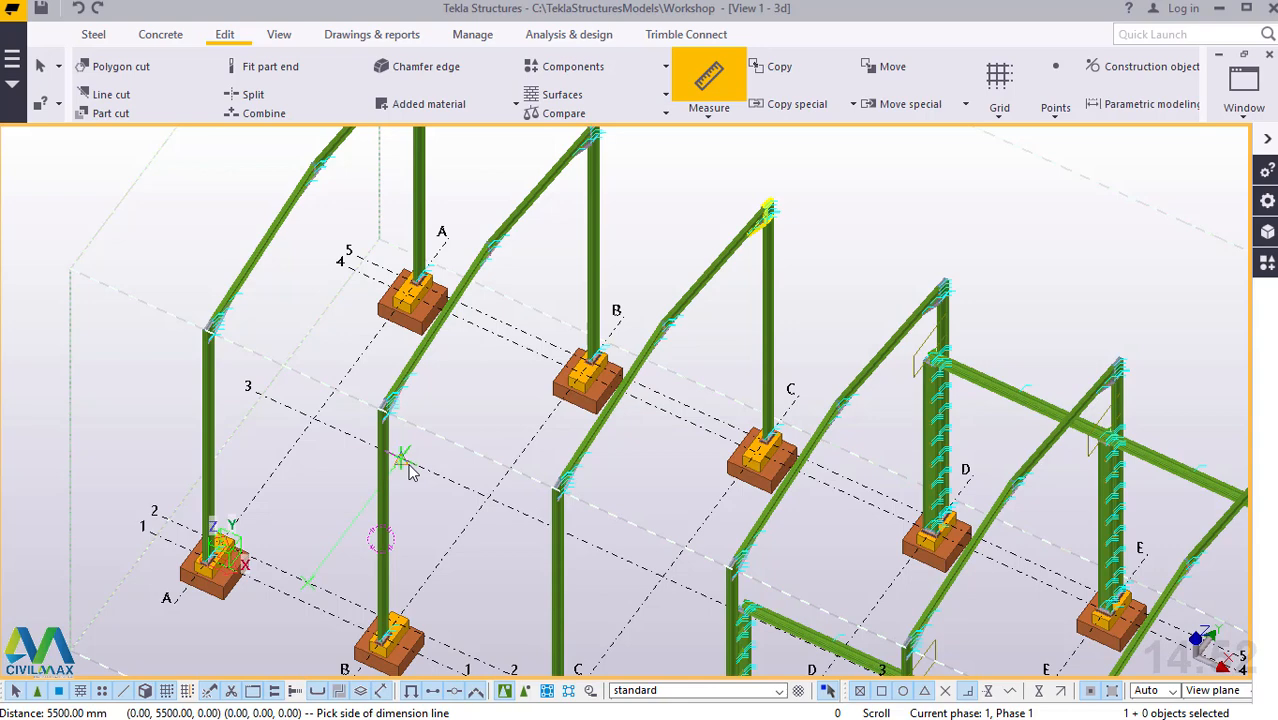
right_click(438, 393)
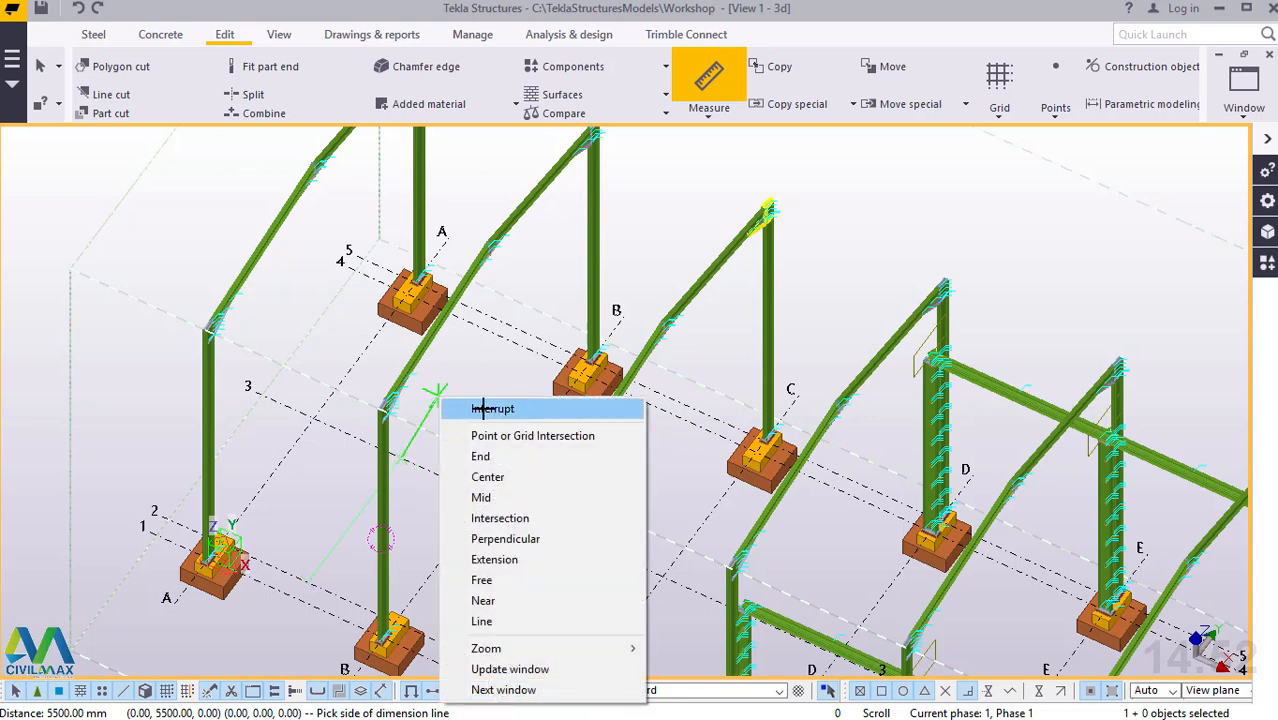
left_click(482, 408)
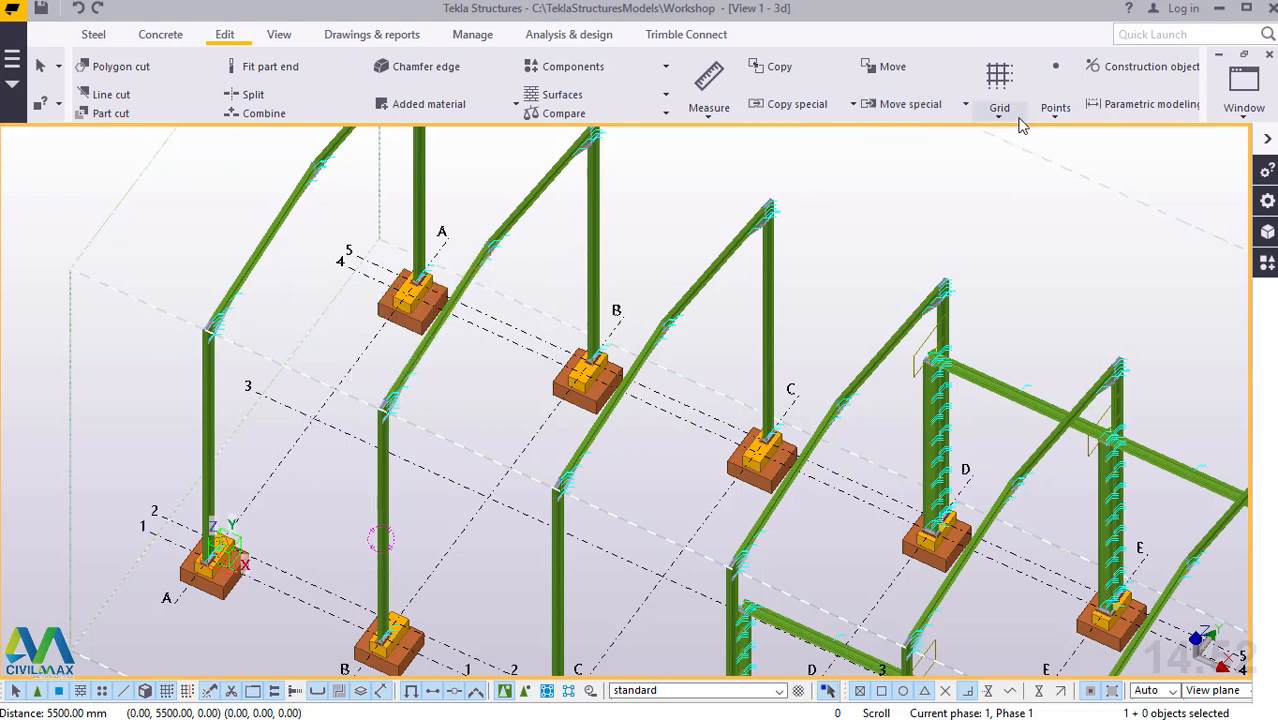
Step: Set the grid's Y coordinates to 0.00 700.00 4*2750.00 500.00, accepting the replacement of manually created grid lines
double_click(432, 479)
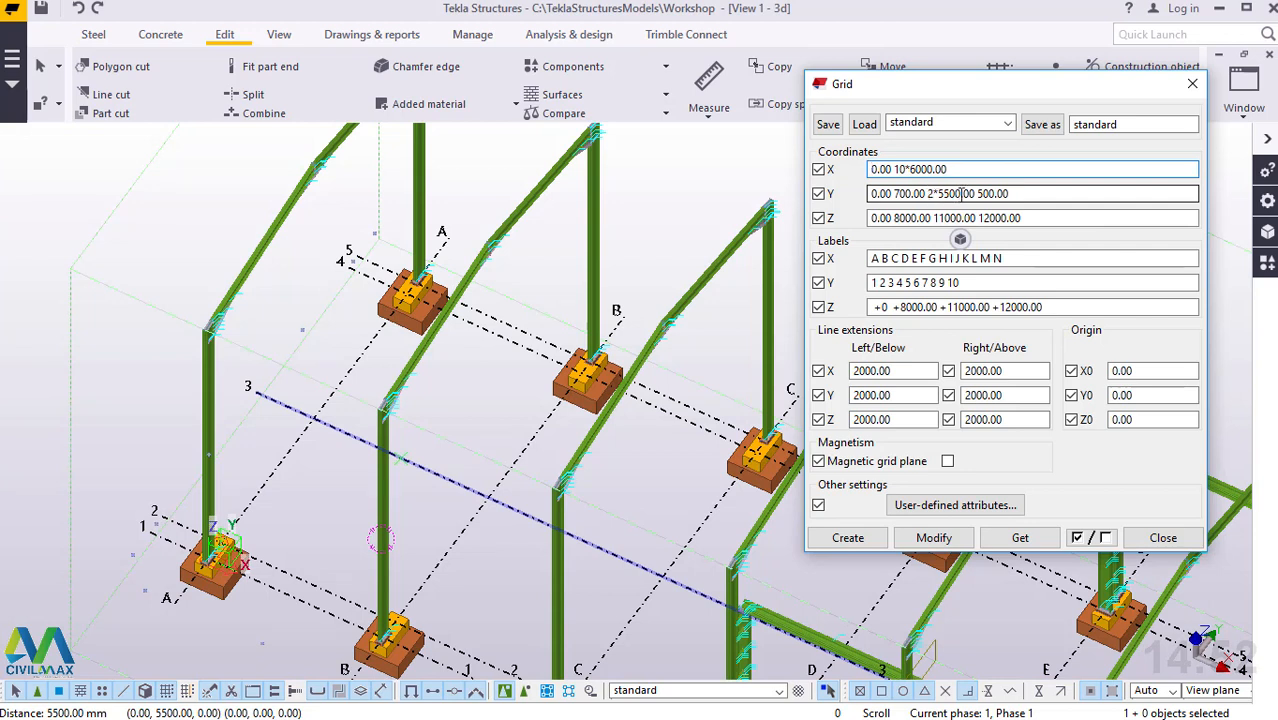
left_click_drag(961, 193, 930, 194)
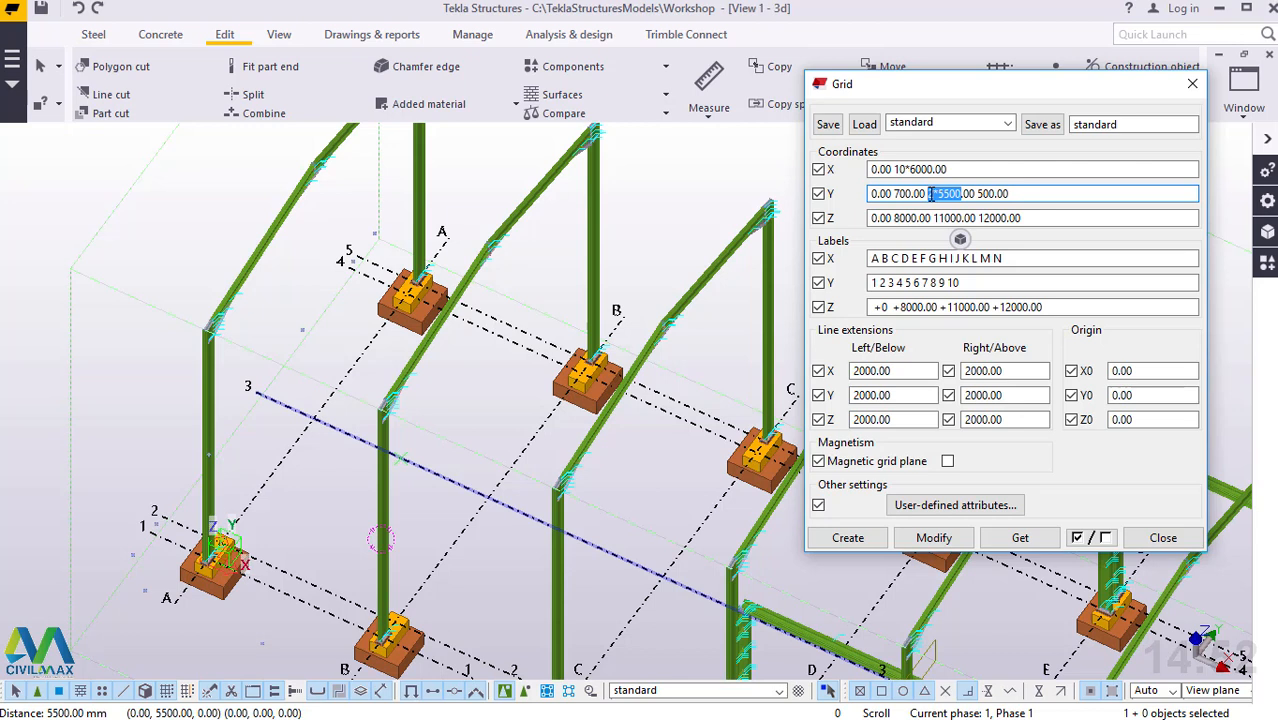
key("BackSpace")
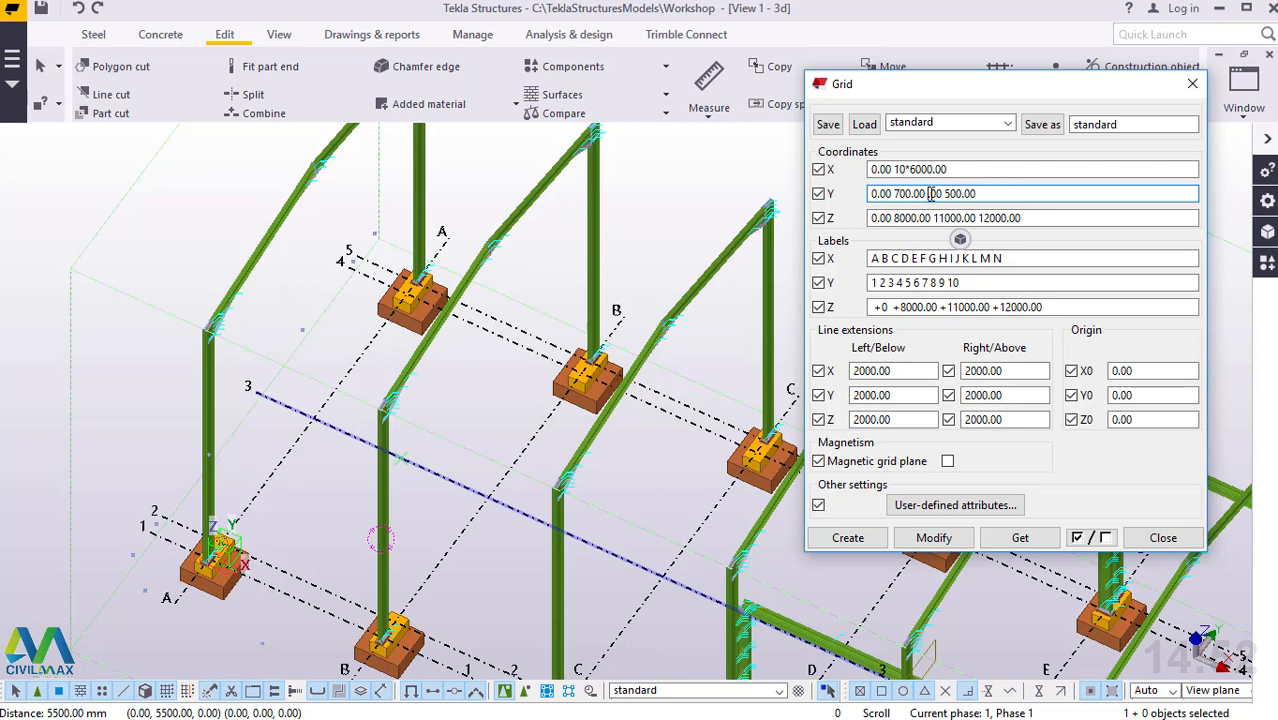
type("4*2750")
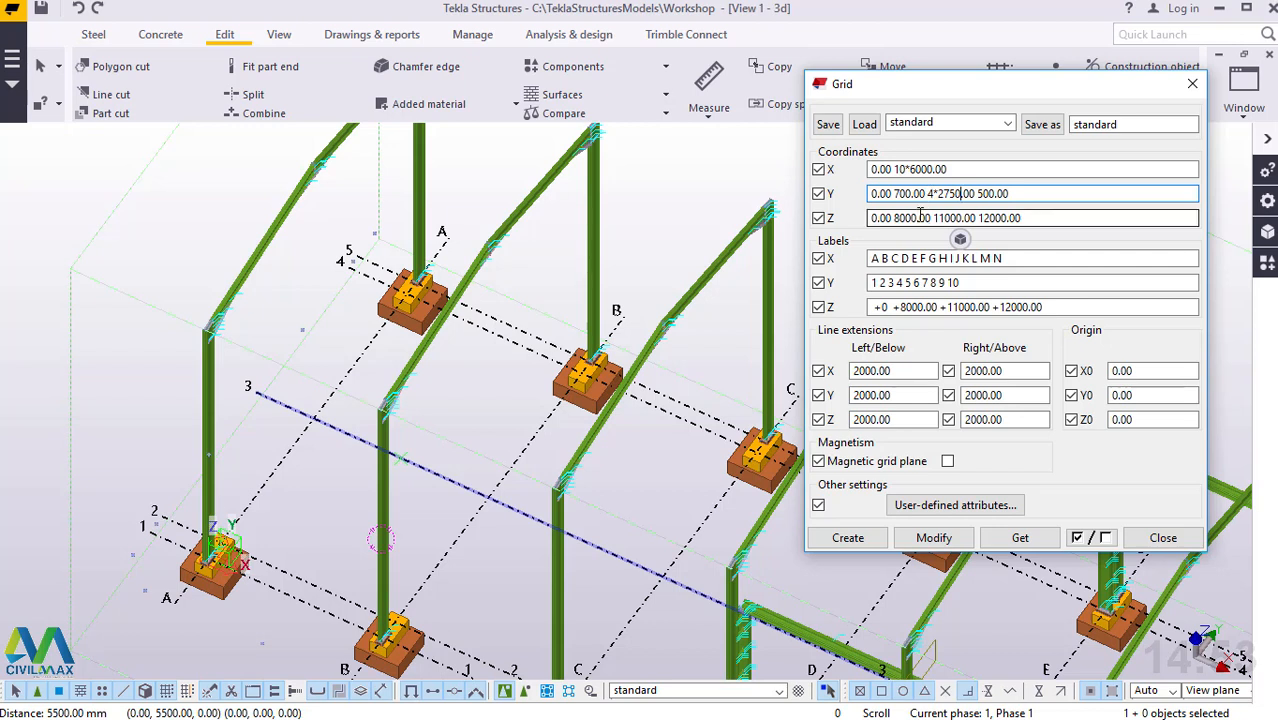
left_click(933, 538)
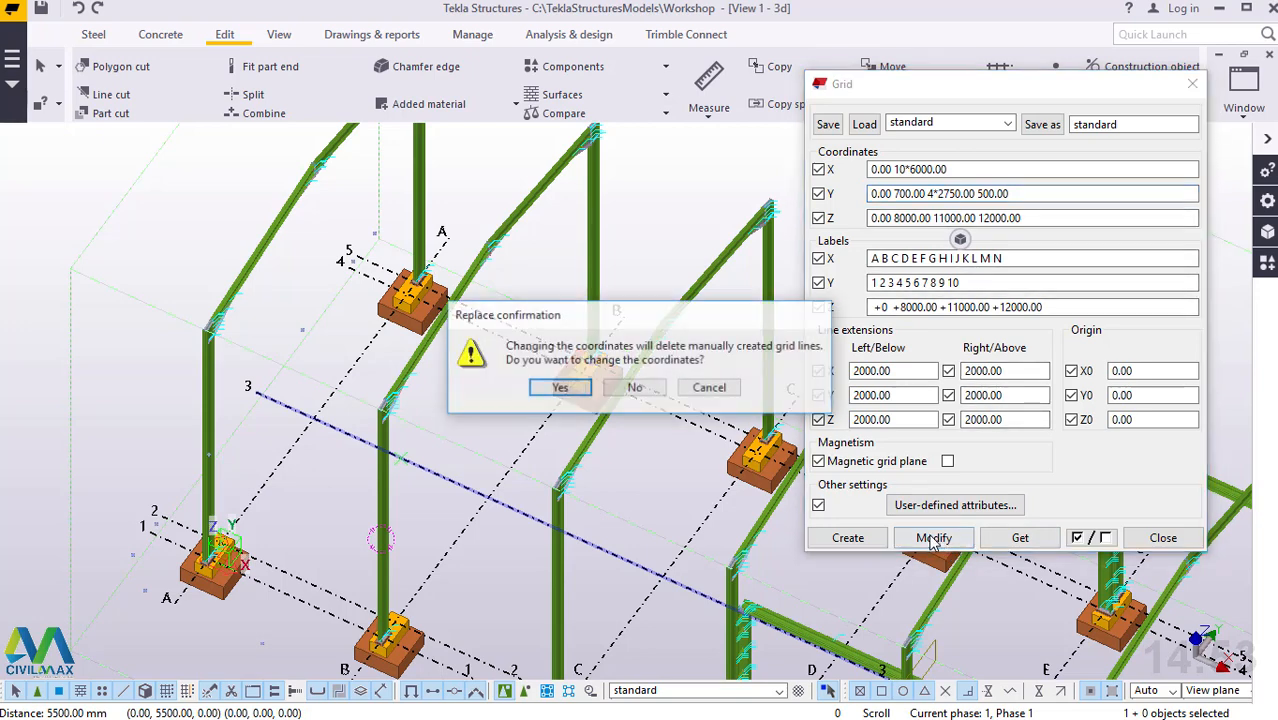
left_click(562, 389)
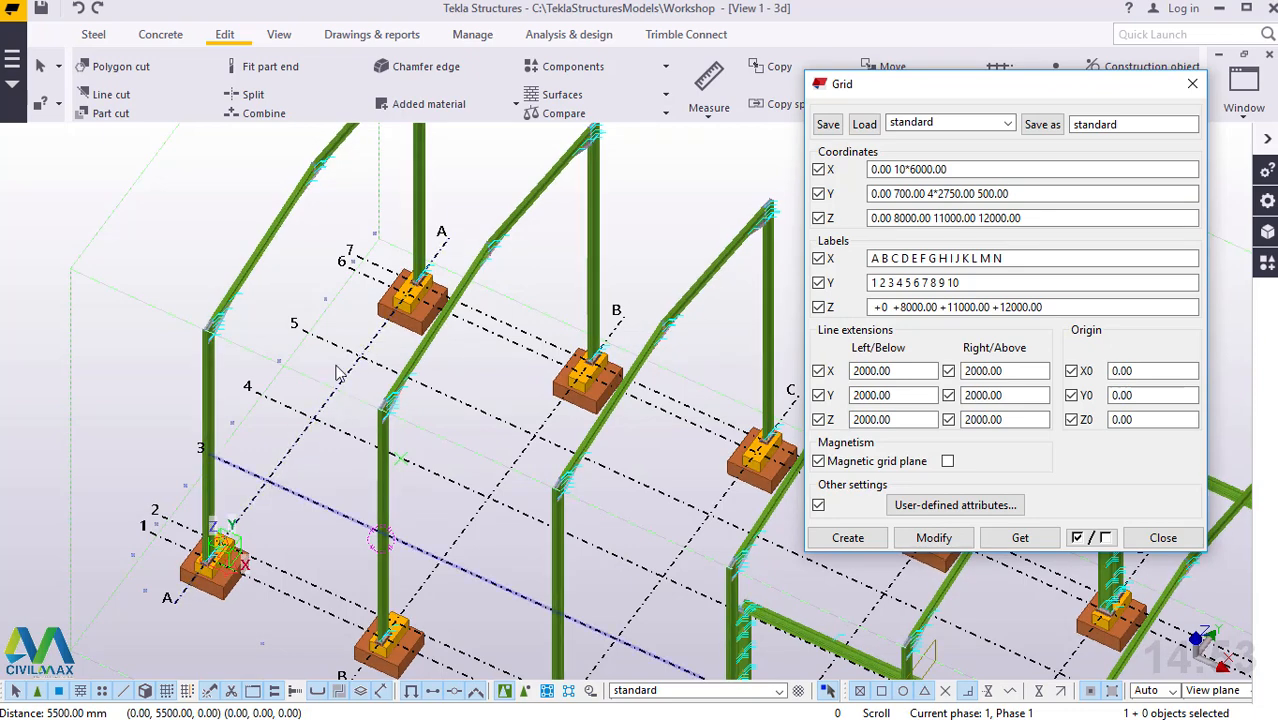
left_click(933, 537)
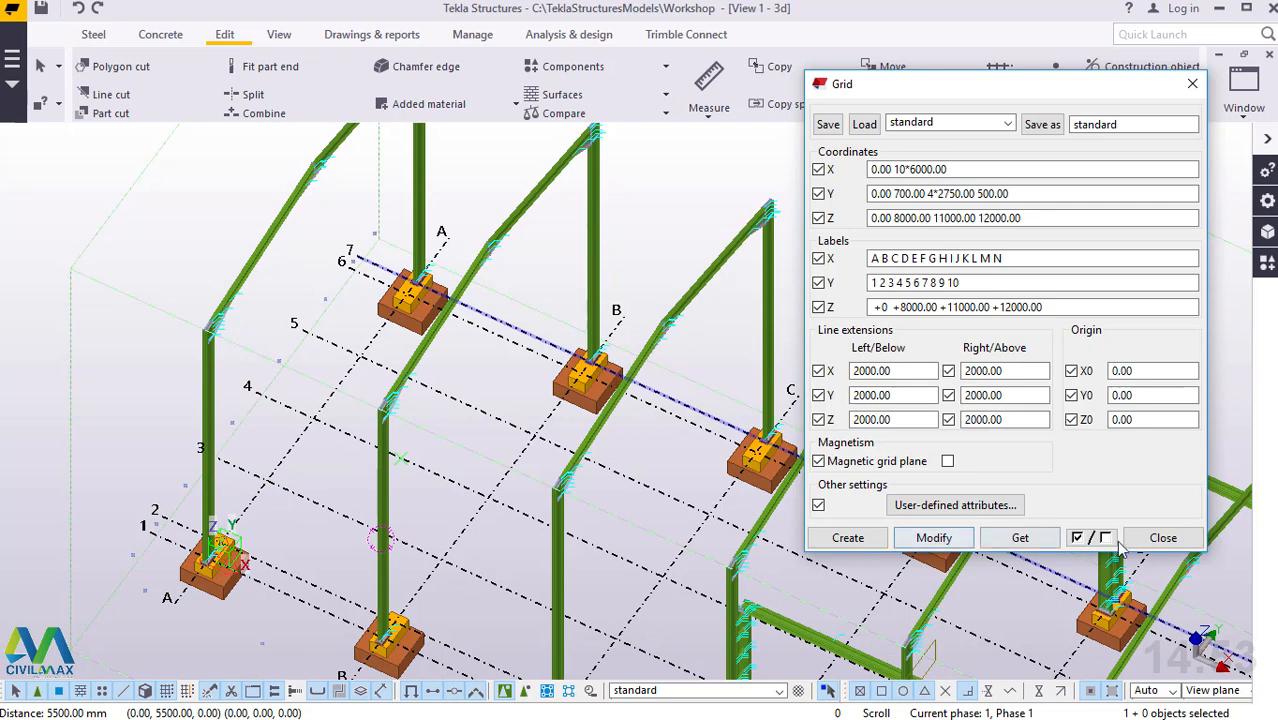
left_click(1162, 539)
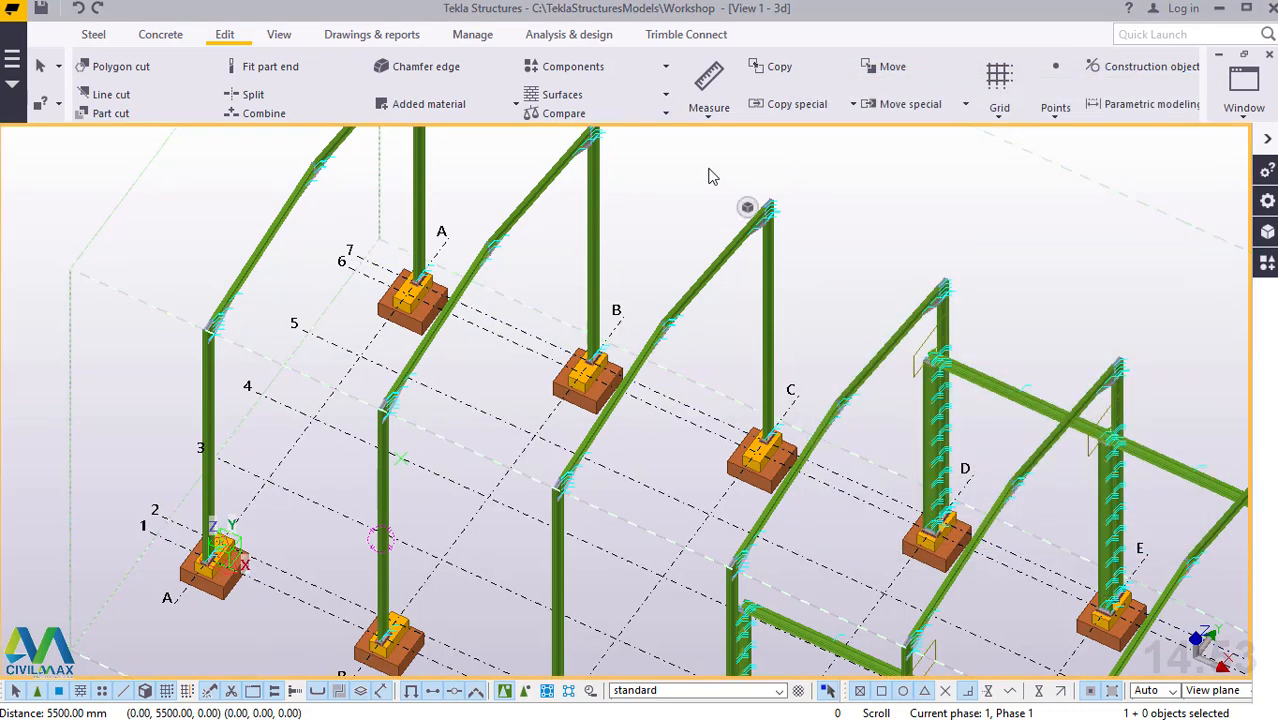
Step: Switch from the 3D view to the Grid K elevation view, showing the frame down to its footings
left_click(1245, 116)
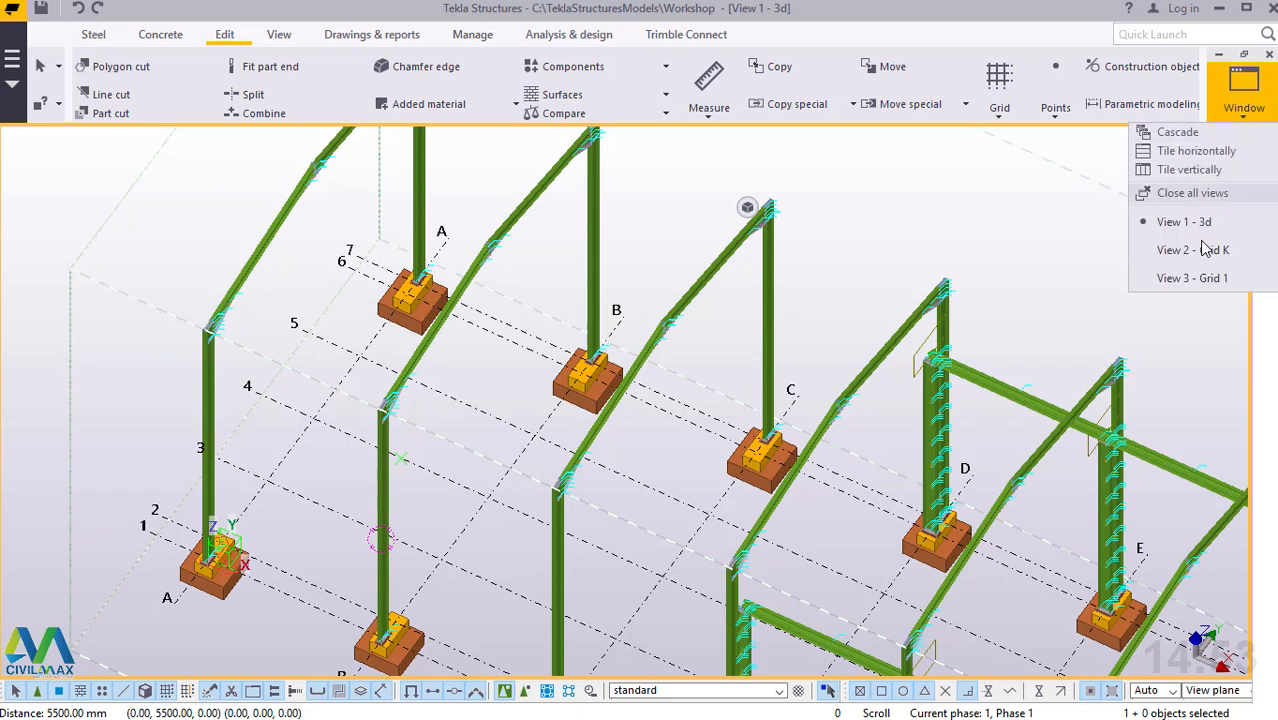
left_click(1201, 252)
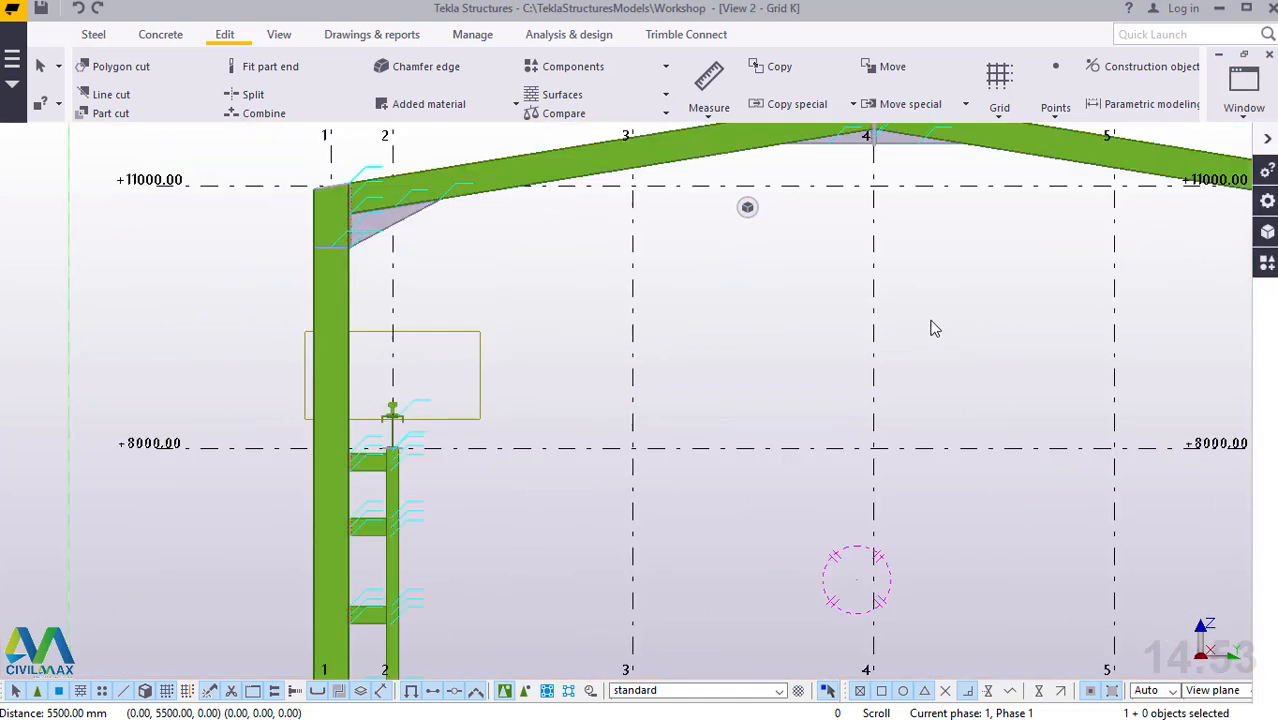
scroll(647, 418, "down", 7)
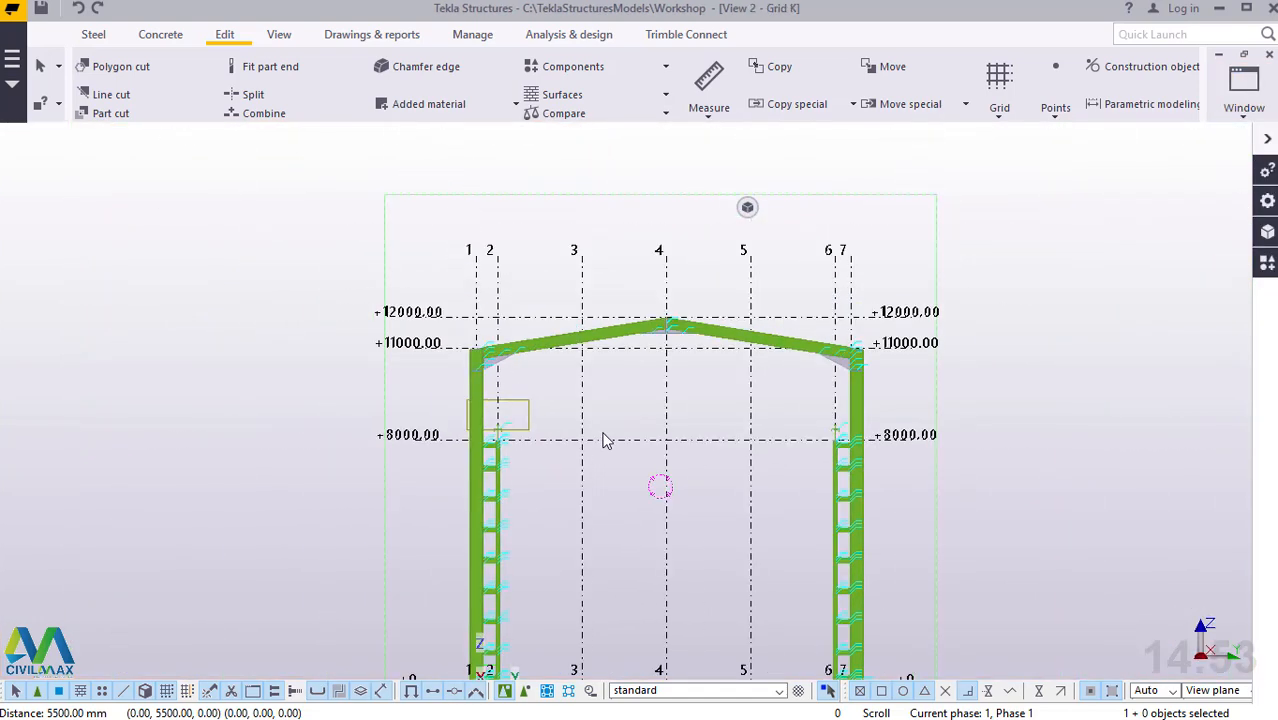
scroll(622, 590, "up", 5)
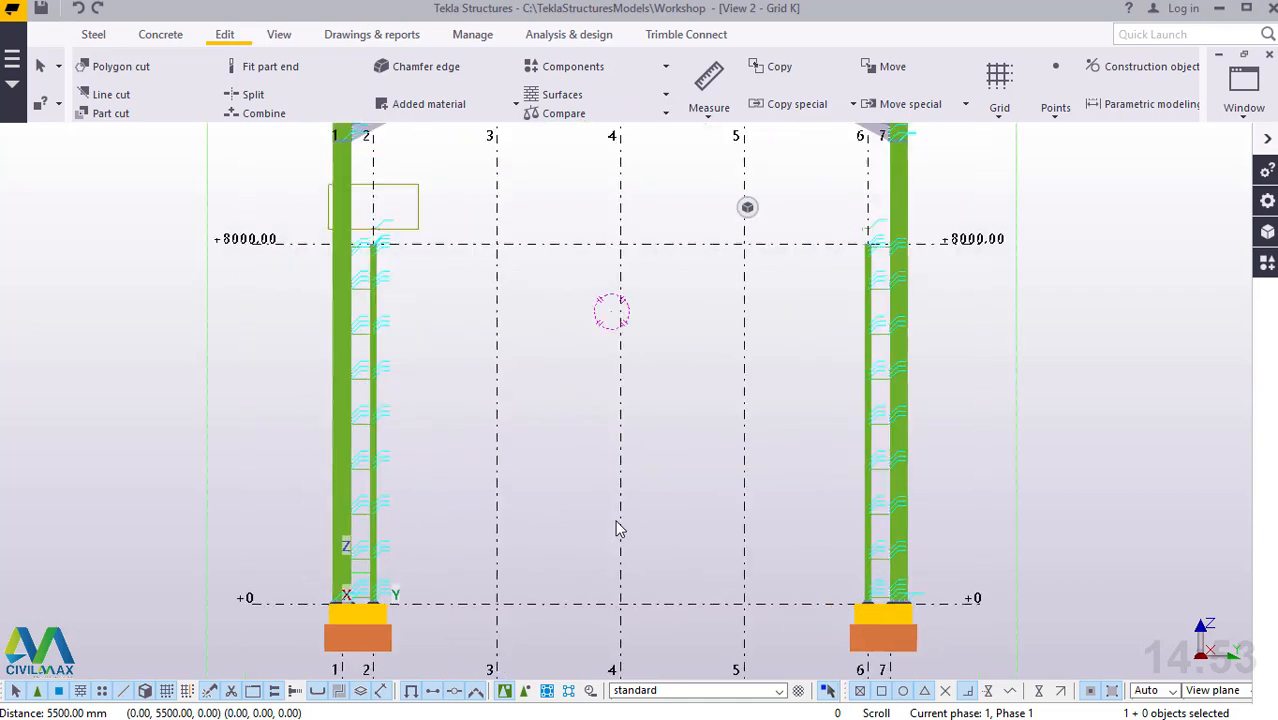
Step: Model a vertical steel beam along grid line 3 on Grid K, from level +0 to level +12000
left_click(92, 36)
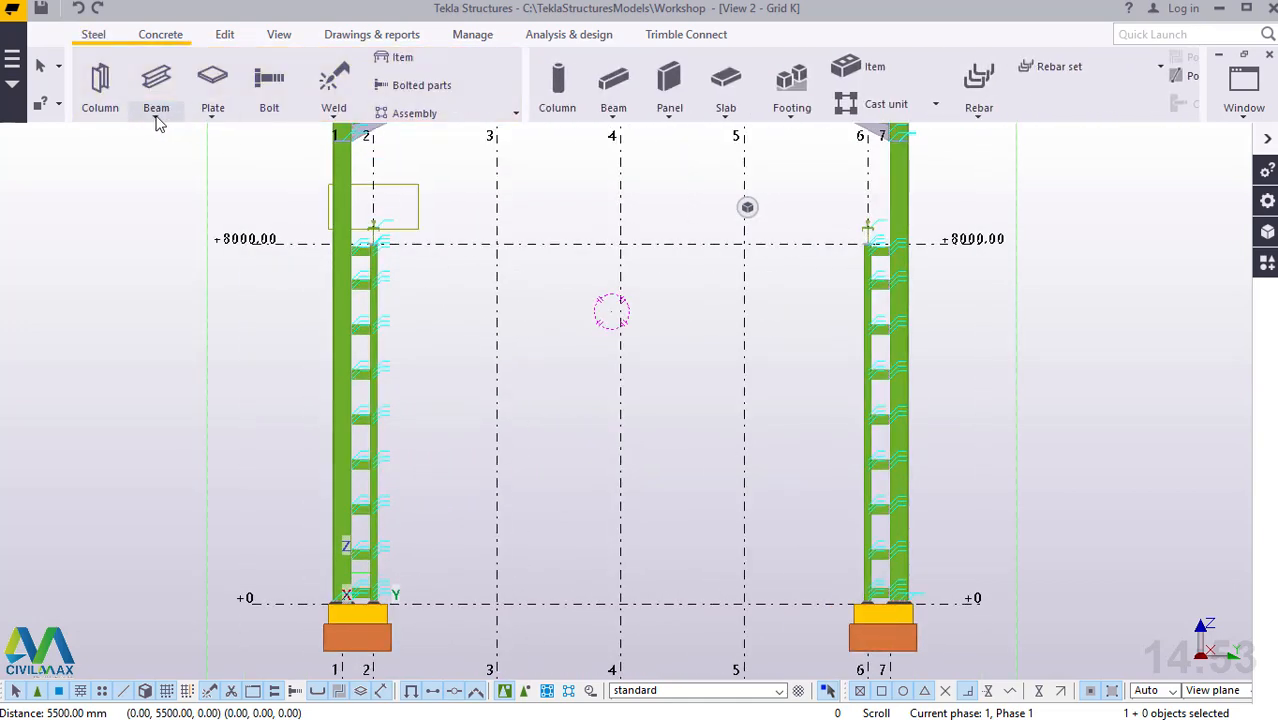
left_click(156, 115)
left_click(185, 180)
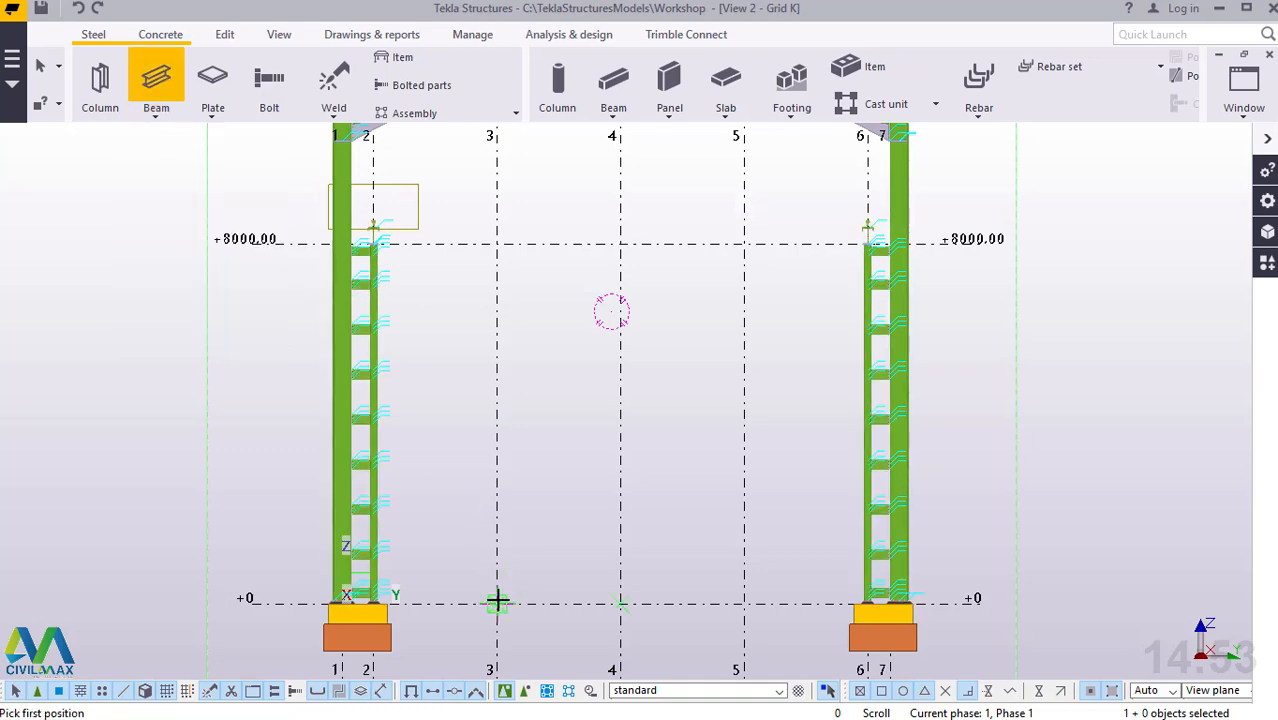
scroll(518, 586, "down", 5)
scroll(516, 305, "up", 4)
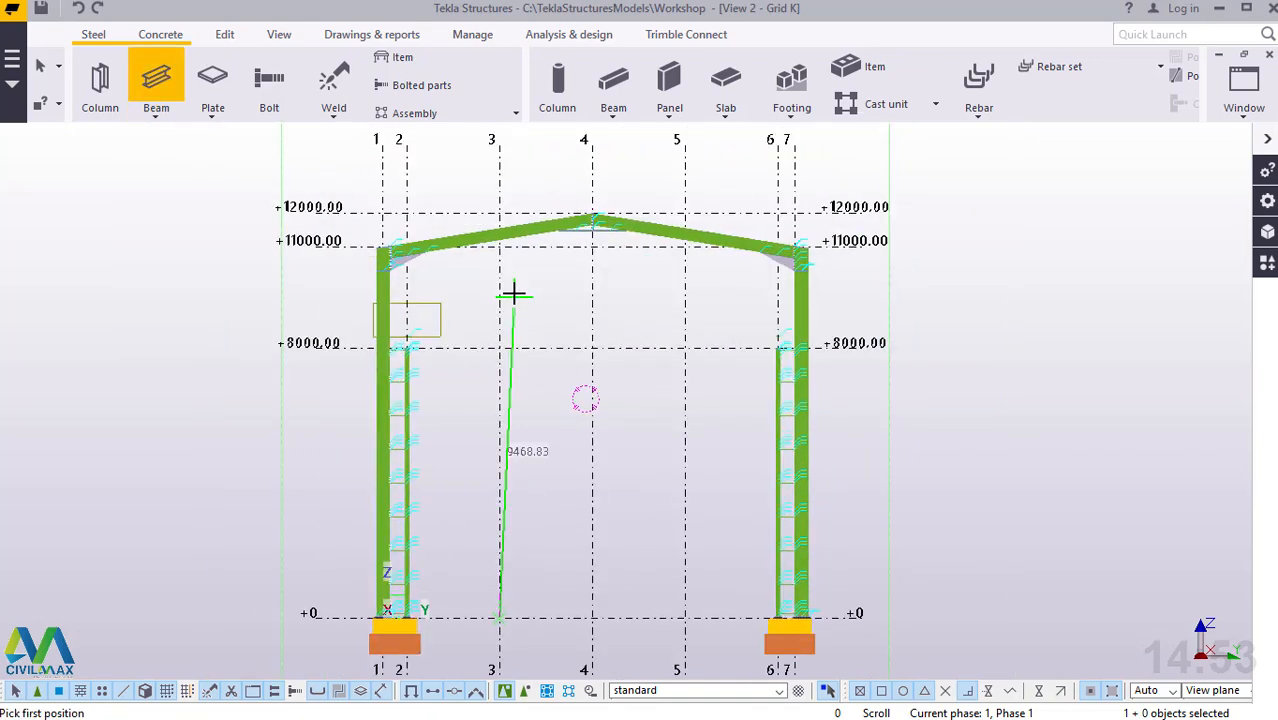
scroll(500, 234, "up", 2)
left_click(491, 162)
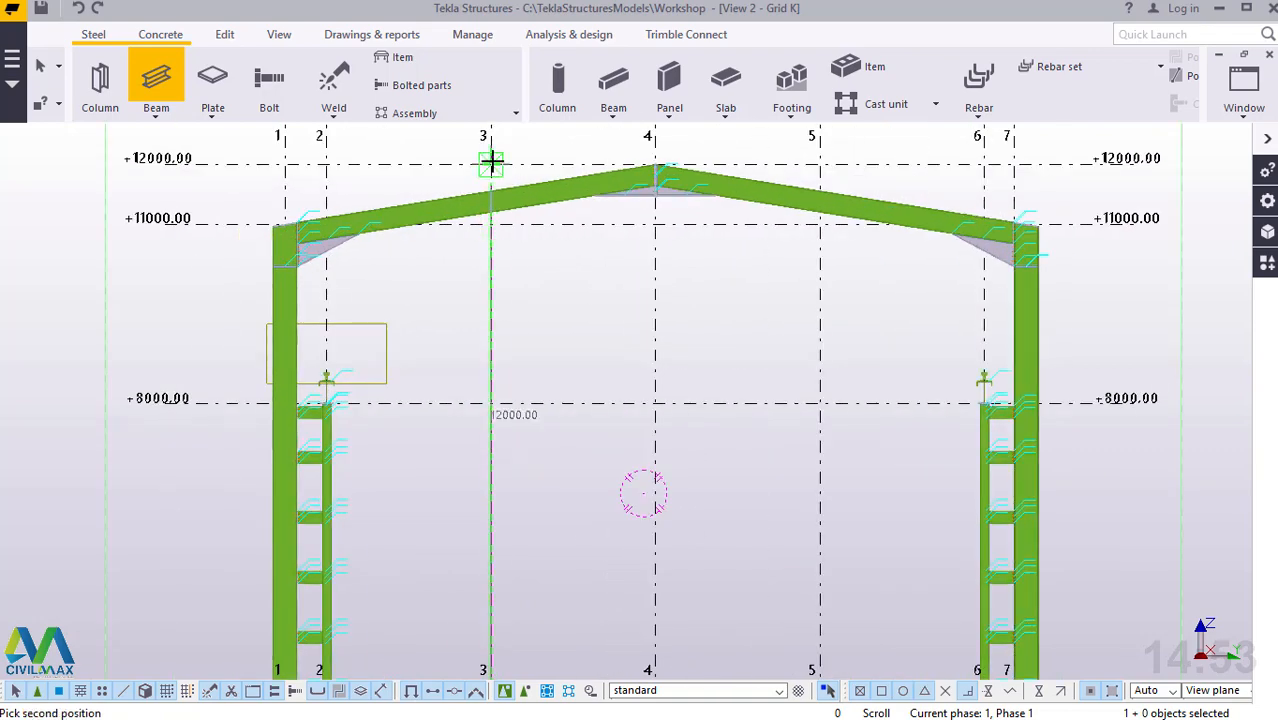
left_click(499, 175)
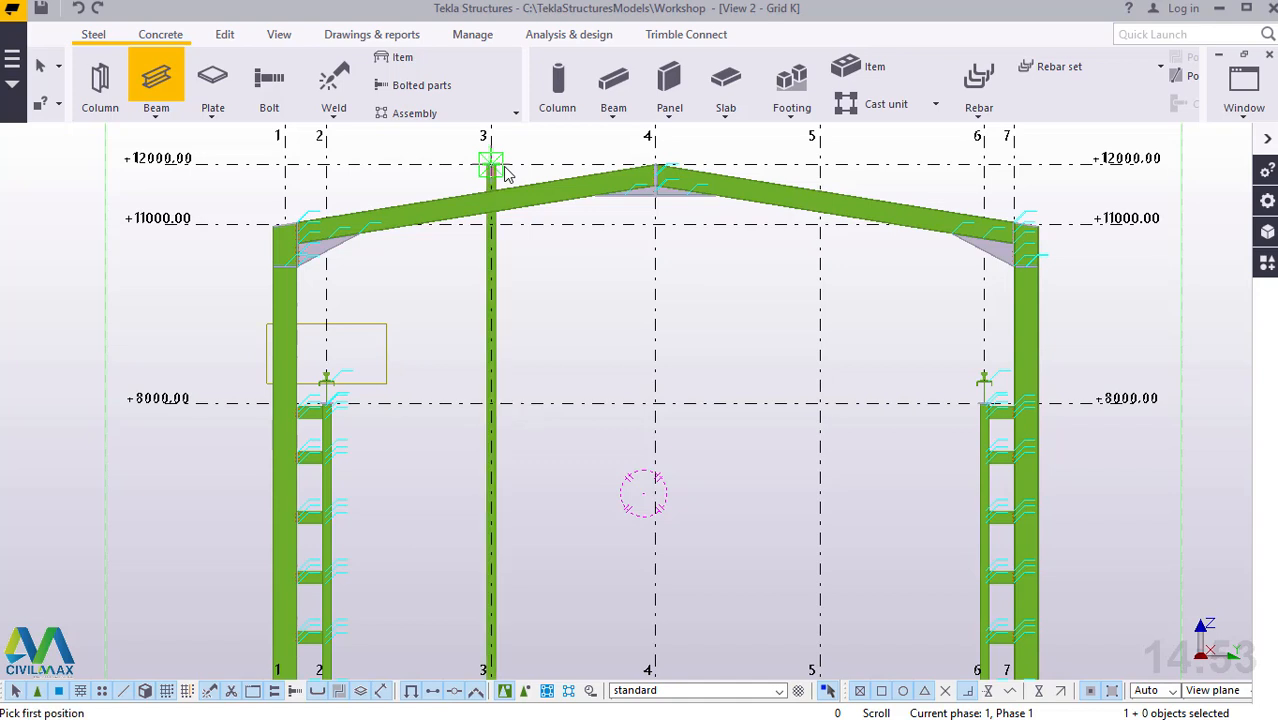
right_click(575, 268)
left_click(622, 283)
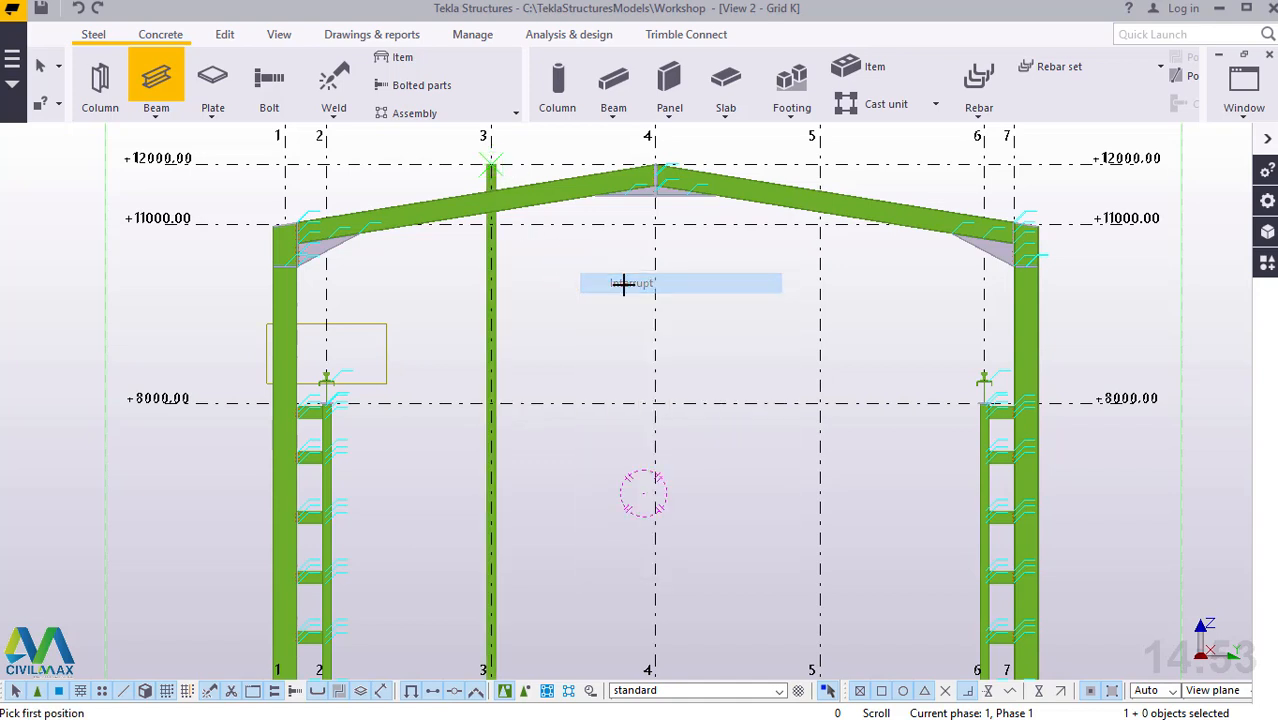
Step: Return to the 3D view and examine the base of the new member at grid intersection K-3
left_click(1245, 100)
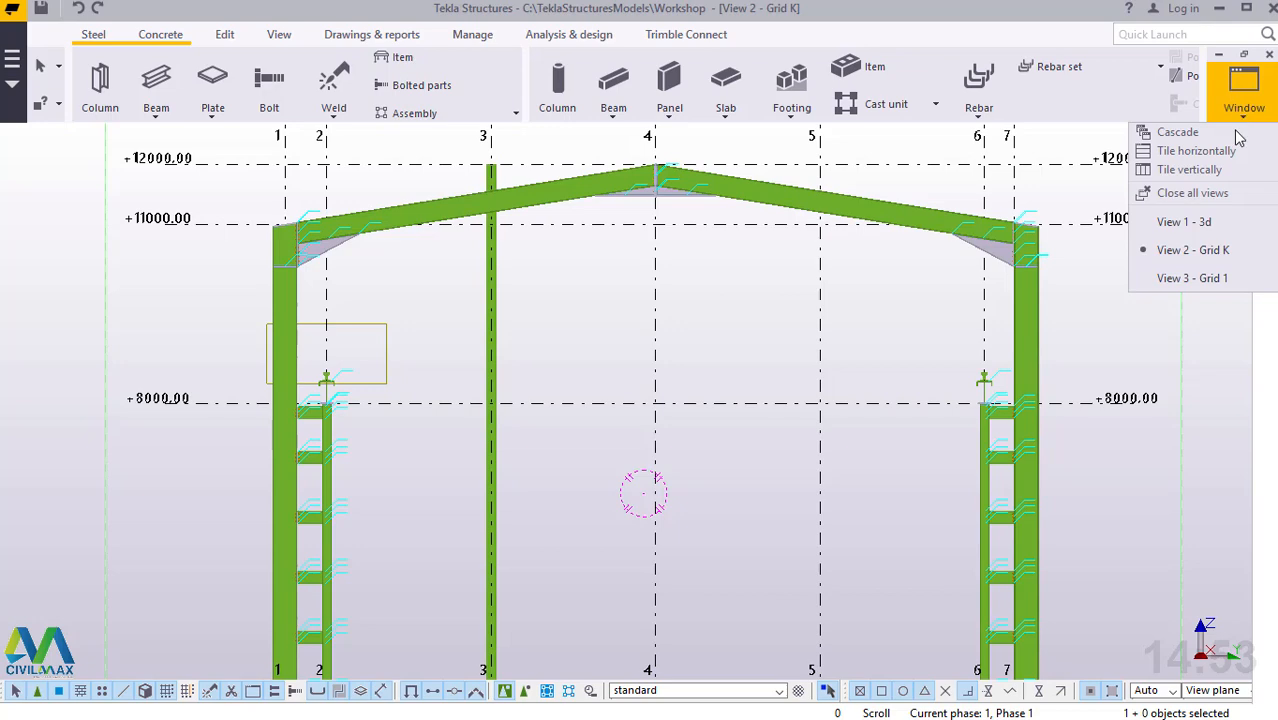
left_click(1195, 222)
scroll(570, 326, "down", 2)
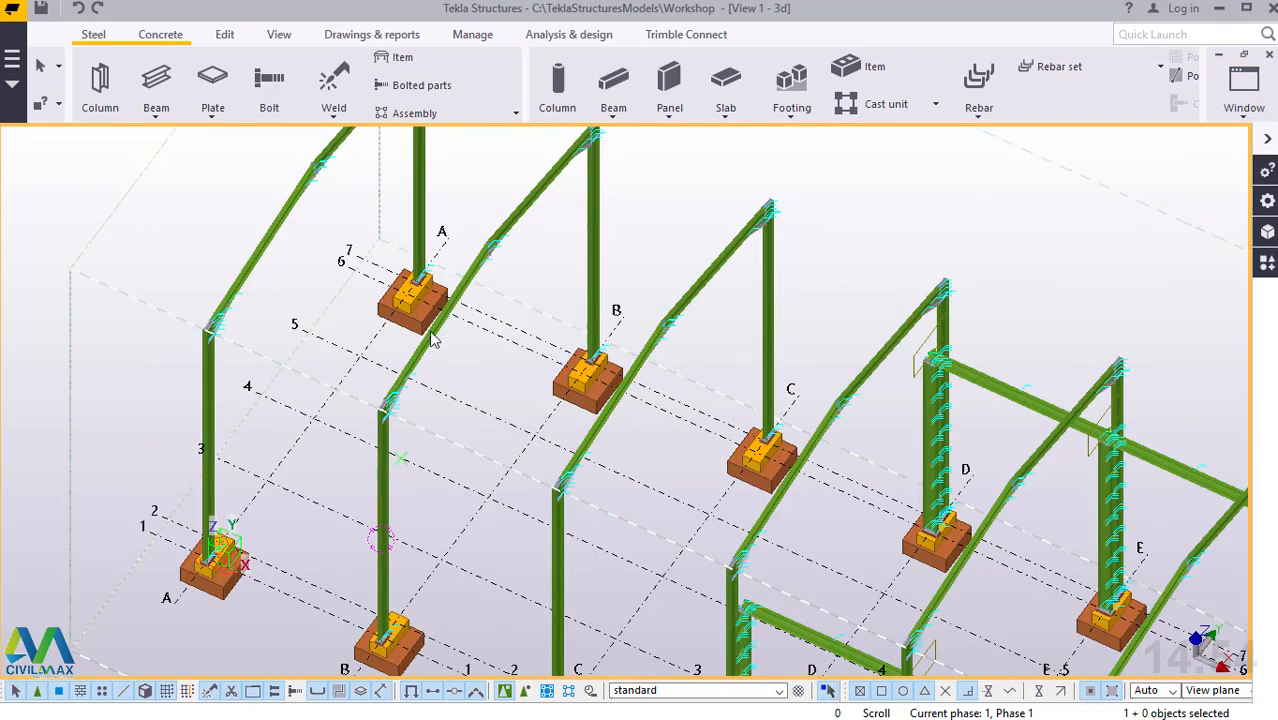
scroll(393, 320, "down", 3)
scroll(408, 305, "down", 2)
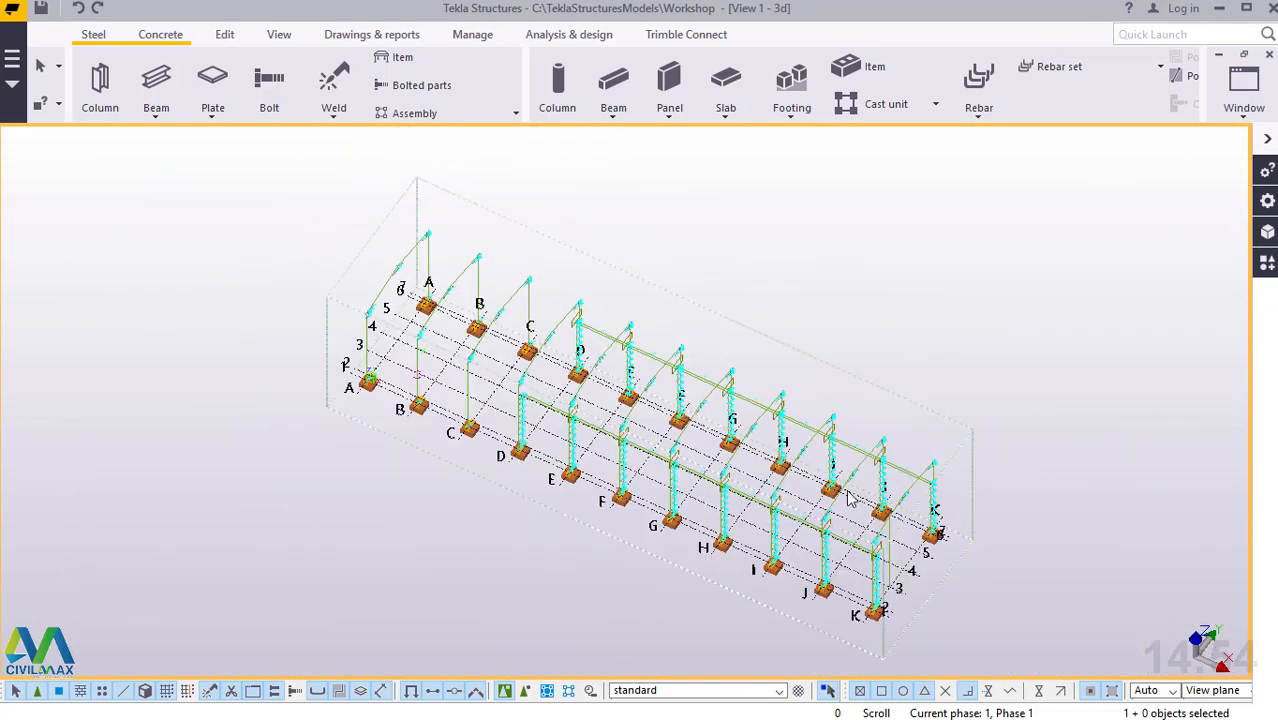
scroll(890, 569, "down", 2)
scroll(736, 513, "up", 2)
scroll(645, 452, "up", 3)
scroll(628, 434, "up", 6)
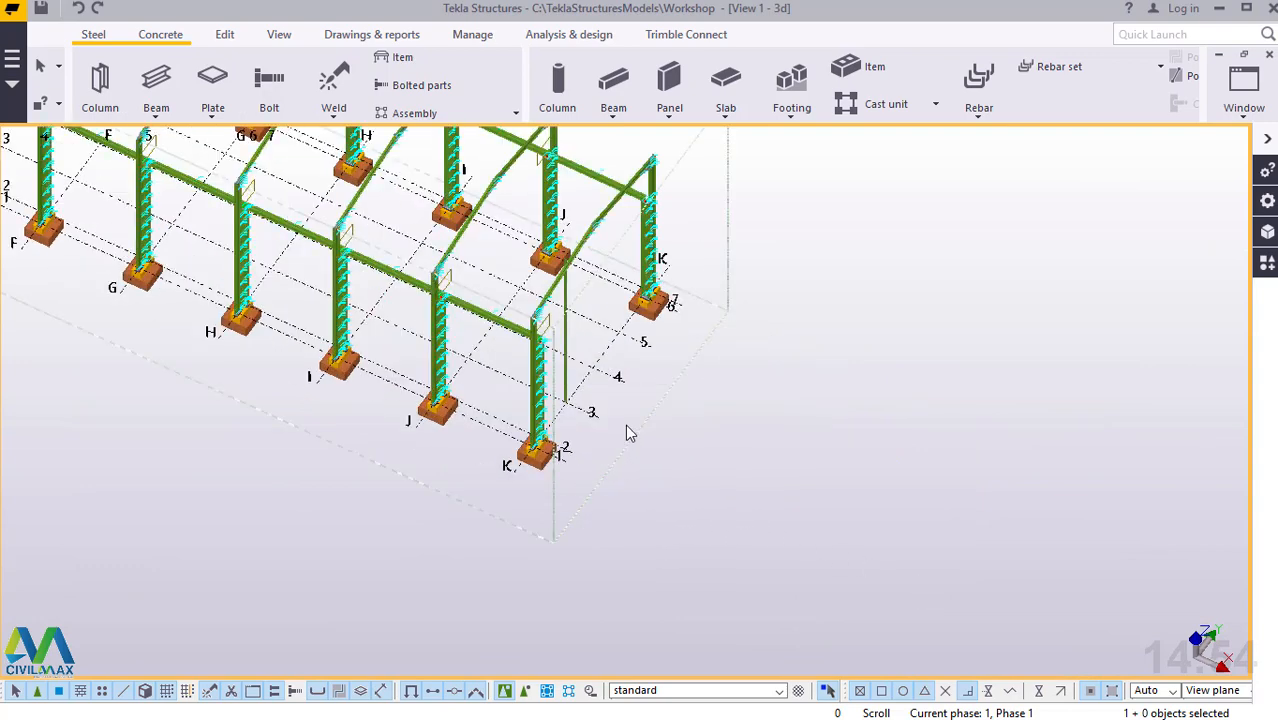
scroll(524, 298, "up", 3)
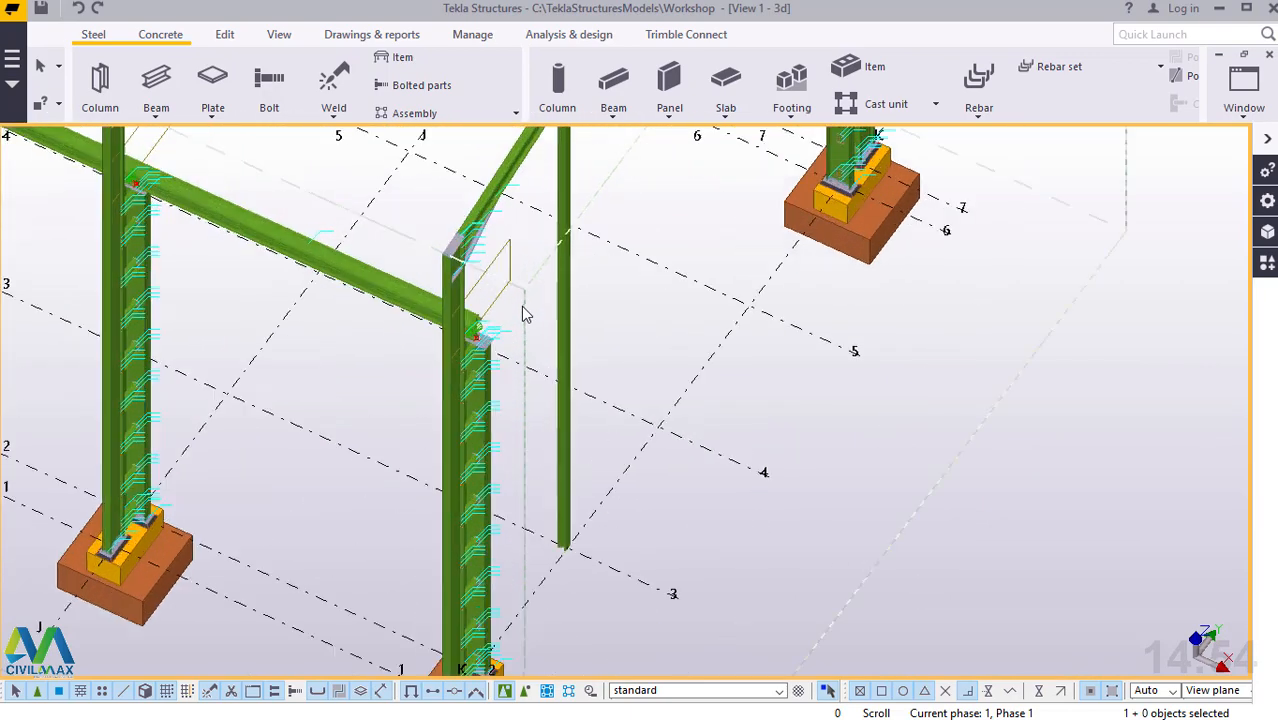
scroll(590, 335, "down", 2)
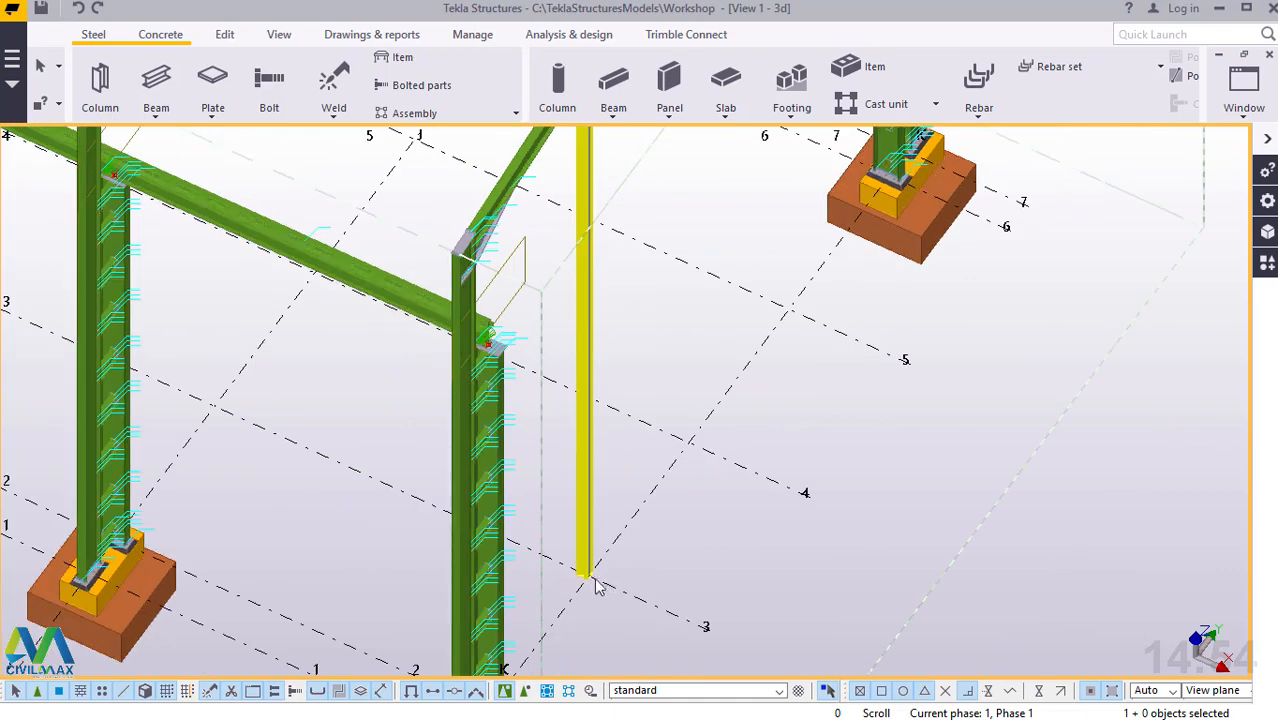
scroll(593, 579, "up", 7)
scroll(605, 431, "down", 3)
scroll(595, 600, "up", 5)
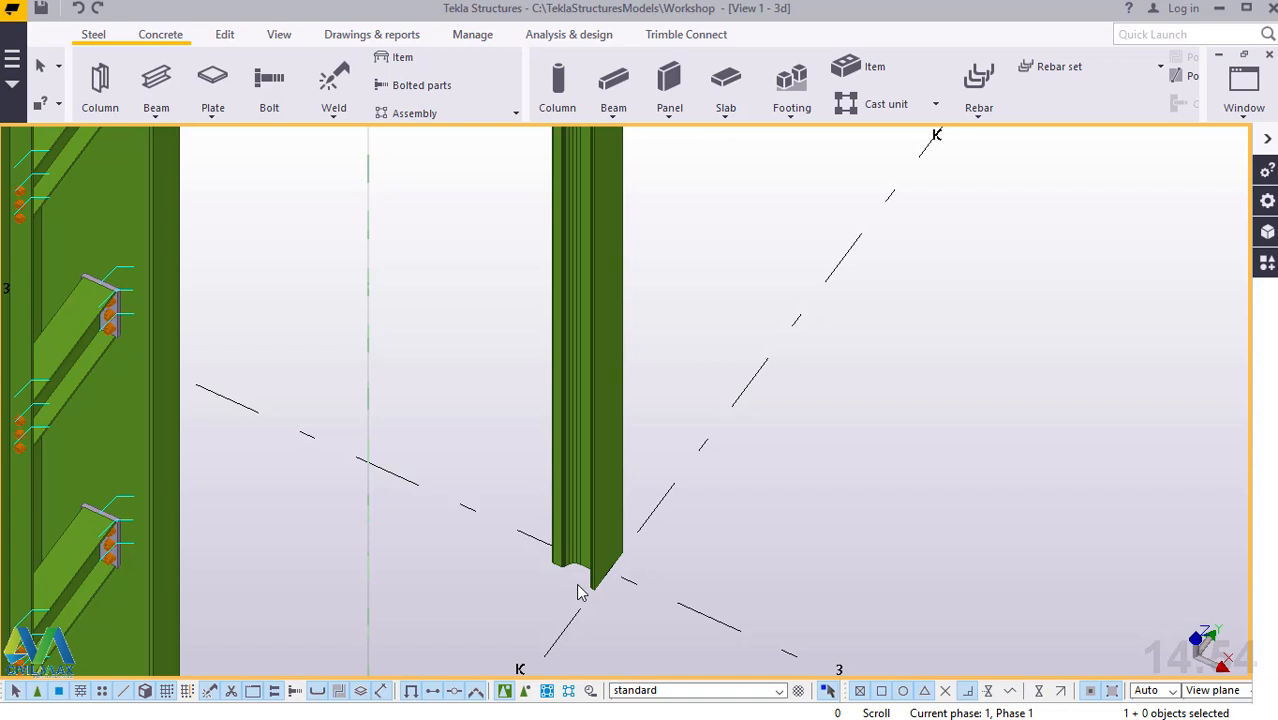
Step: Change the profile of the vertical member at K-3 to UB254*102*22 from the I profiles catalogue
left_click(588, 490)
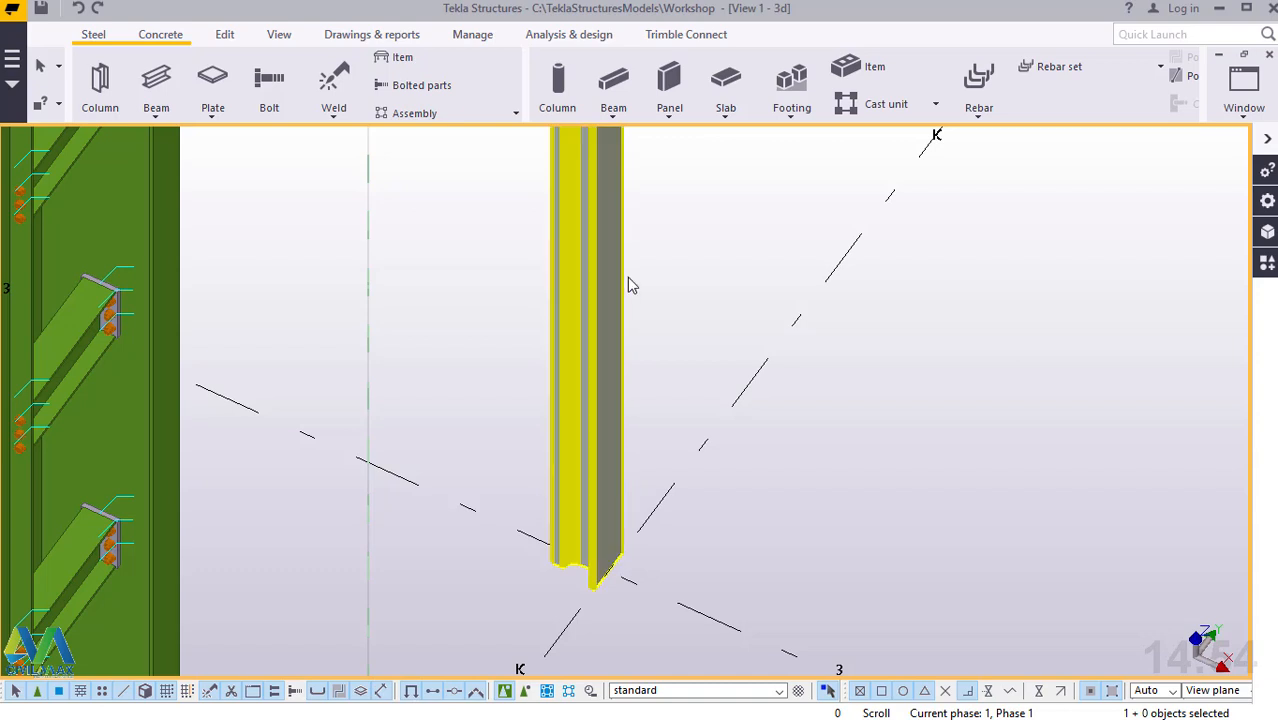
double_click(595, 246)
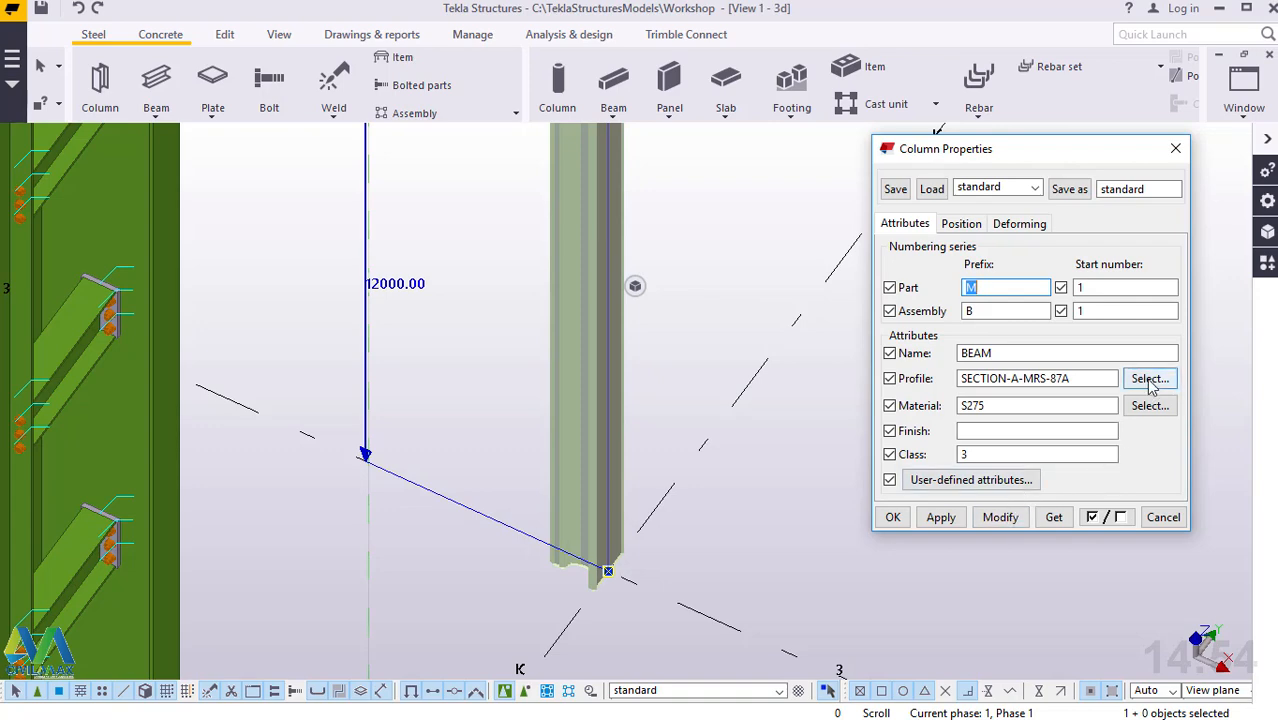
left_click(1150, 379)
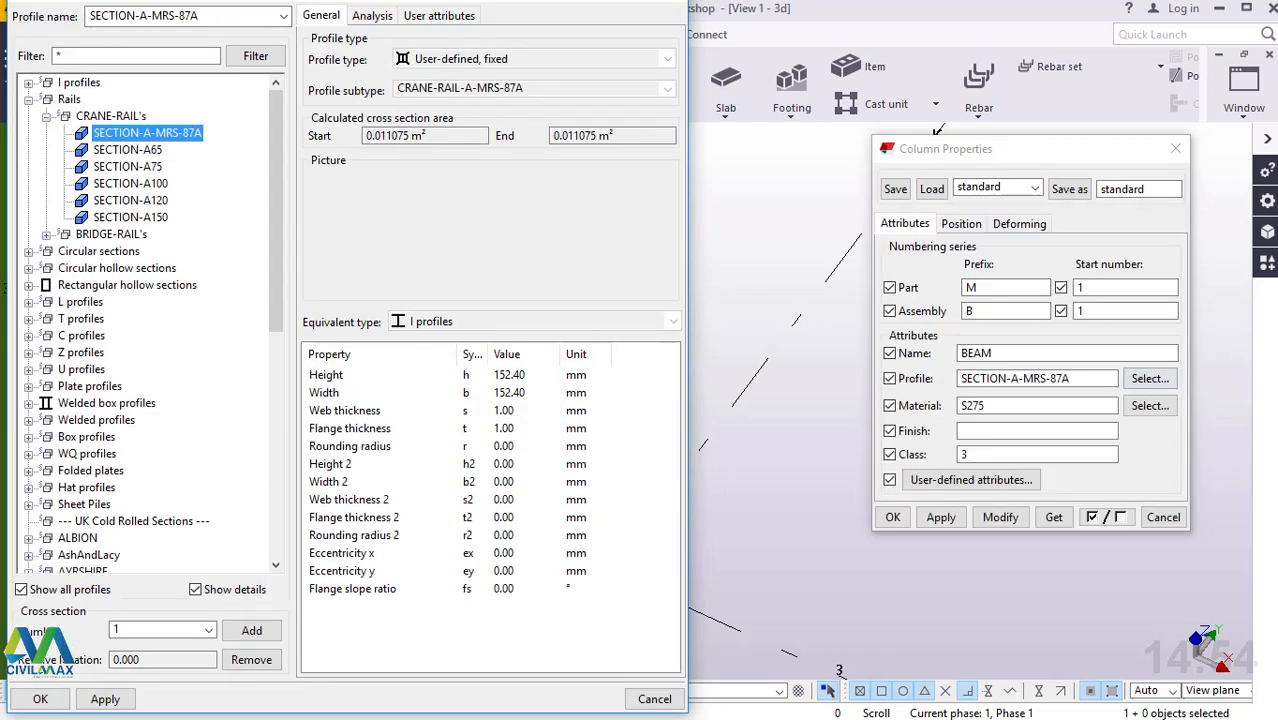
left_click(29, 99)
left_click(28, 84)
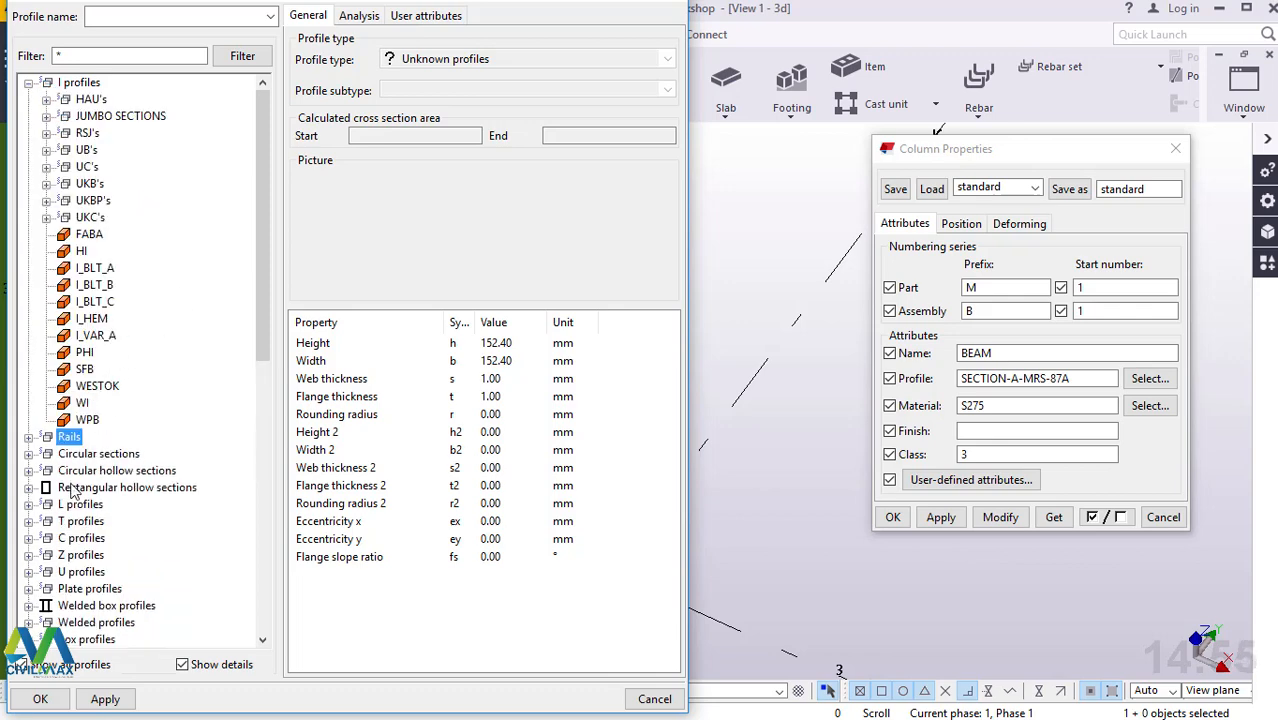
left_click(46, 150)
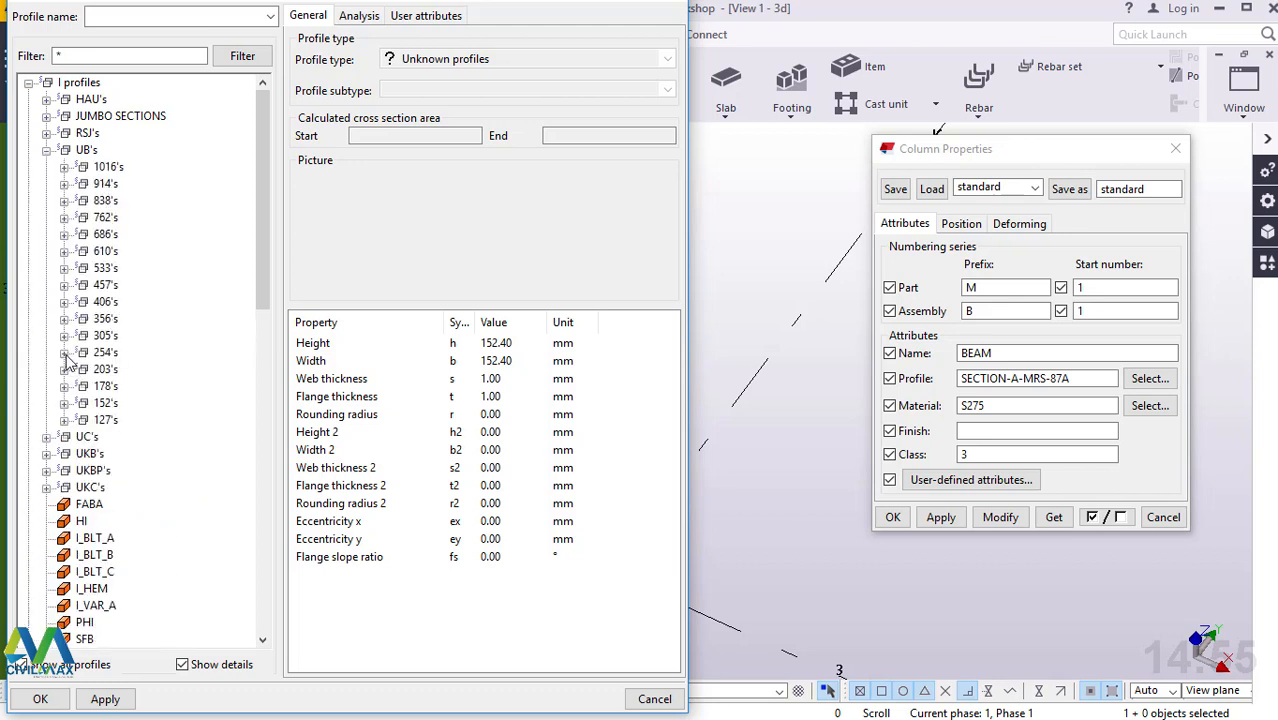
left_click(64, 353)
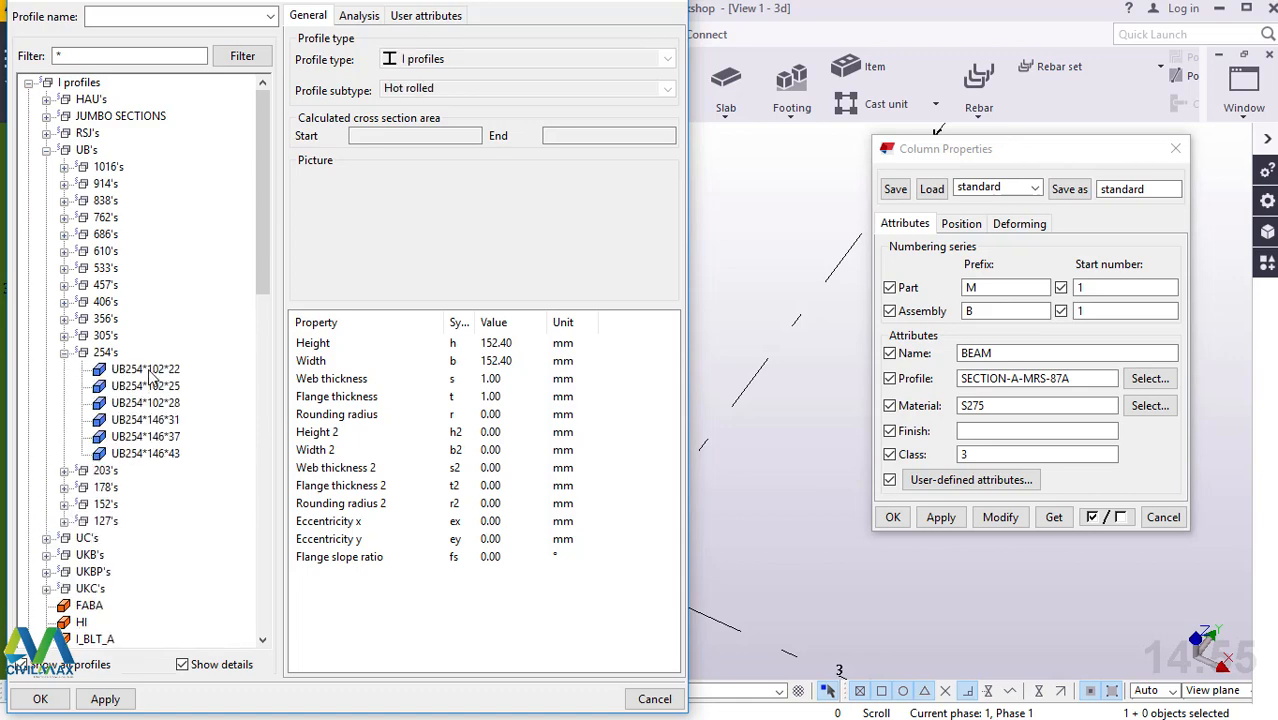
left_click(148, 371)
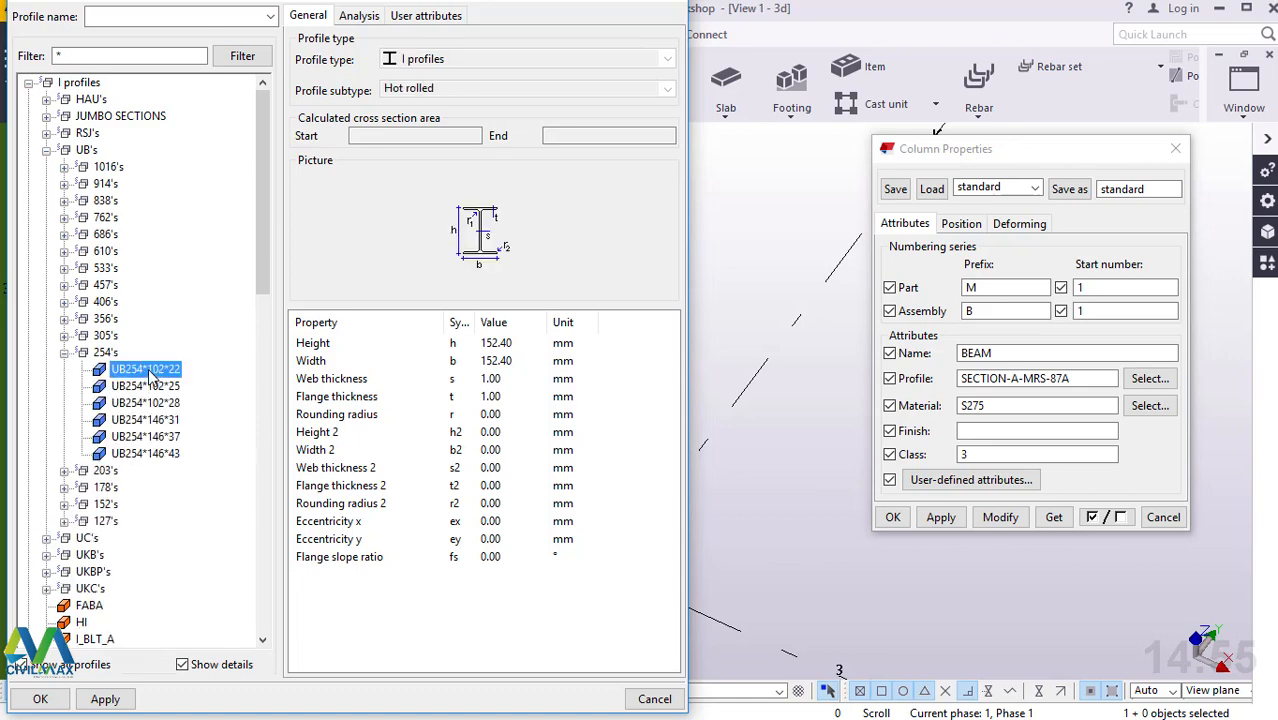
left_click(105, 700)
left_click(40, 700)
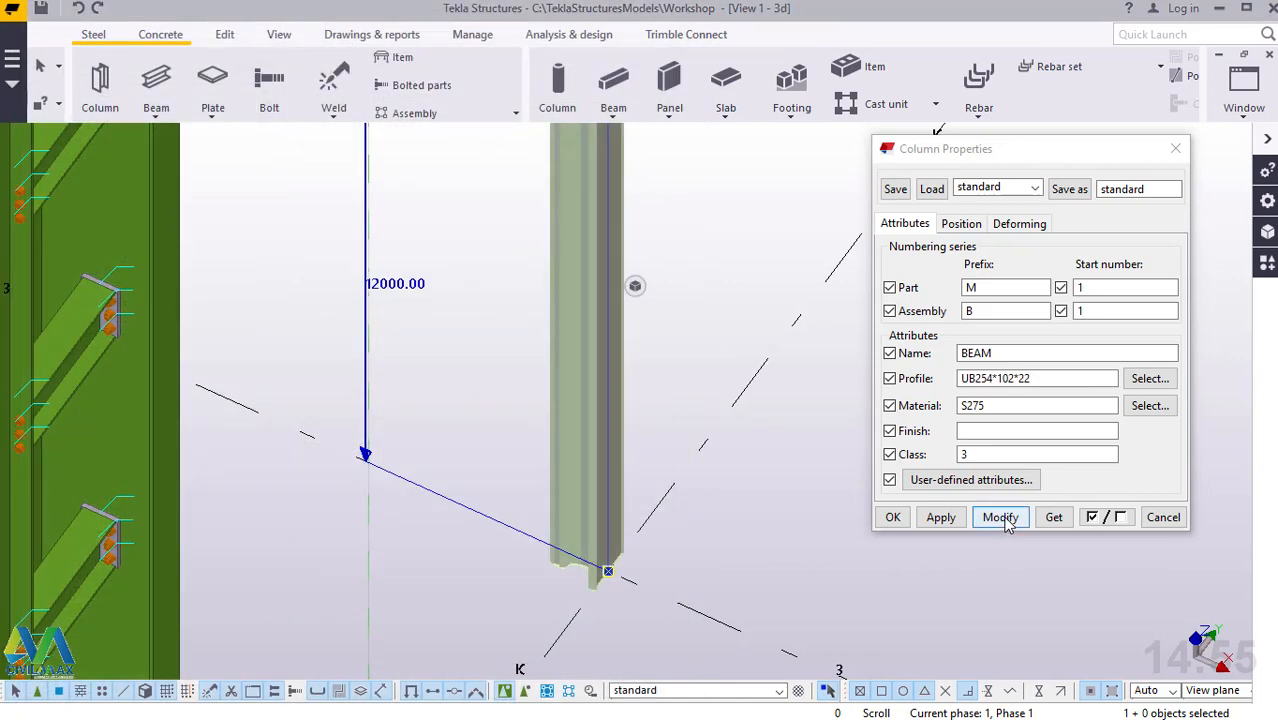
left_click(1000, 517)
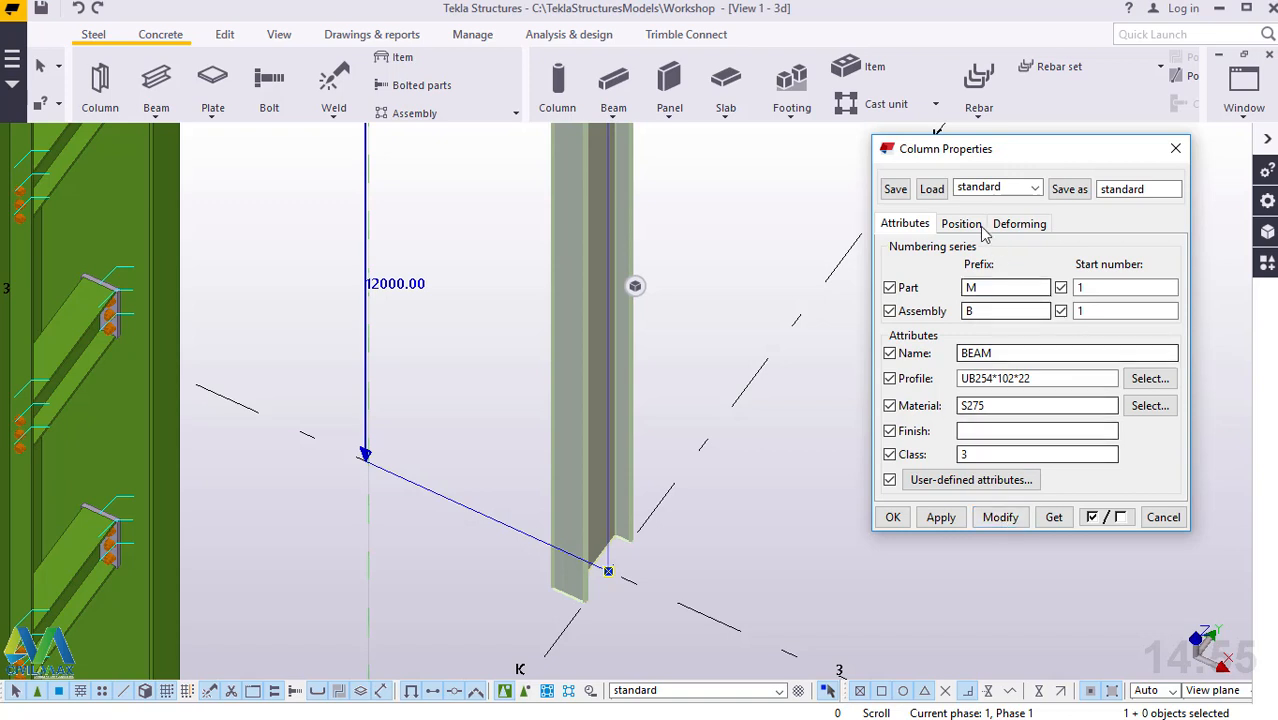
Step: Set the horizontal position of the column at K-3 to Middle and modify the member
left_click(961, 224)
left_click(1017, 324)
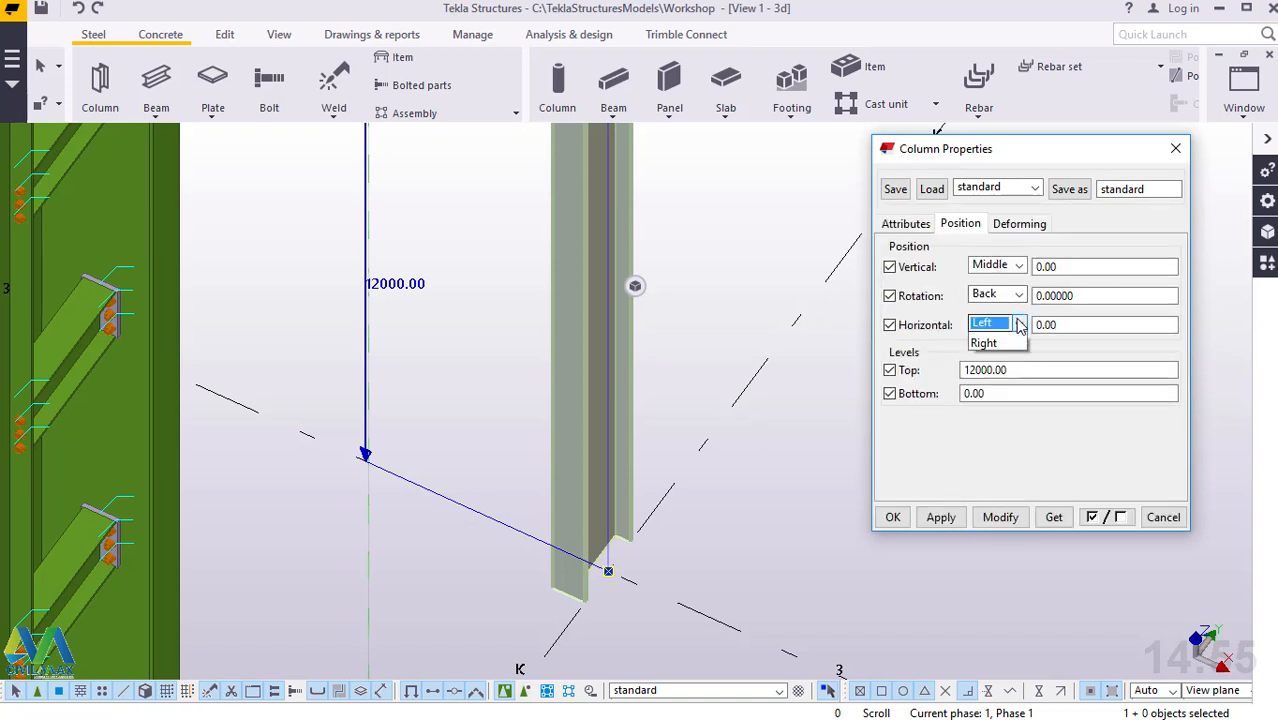
left_click(988, 338)
left_click(1005, 522)
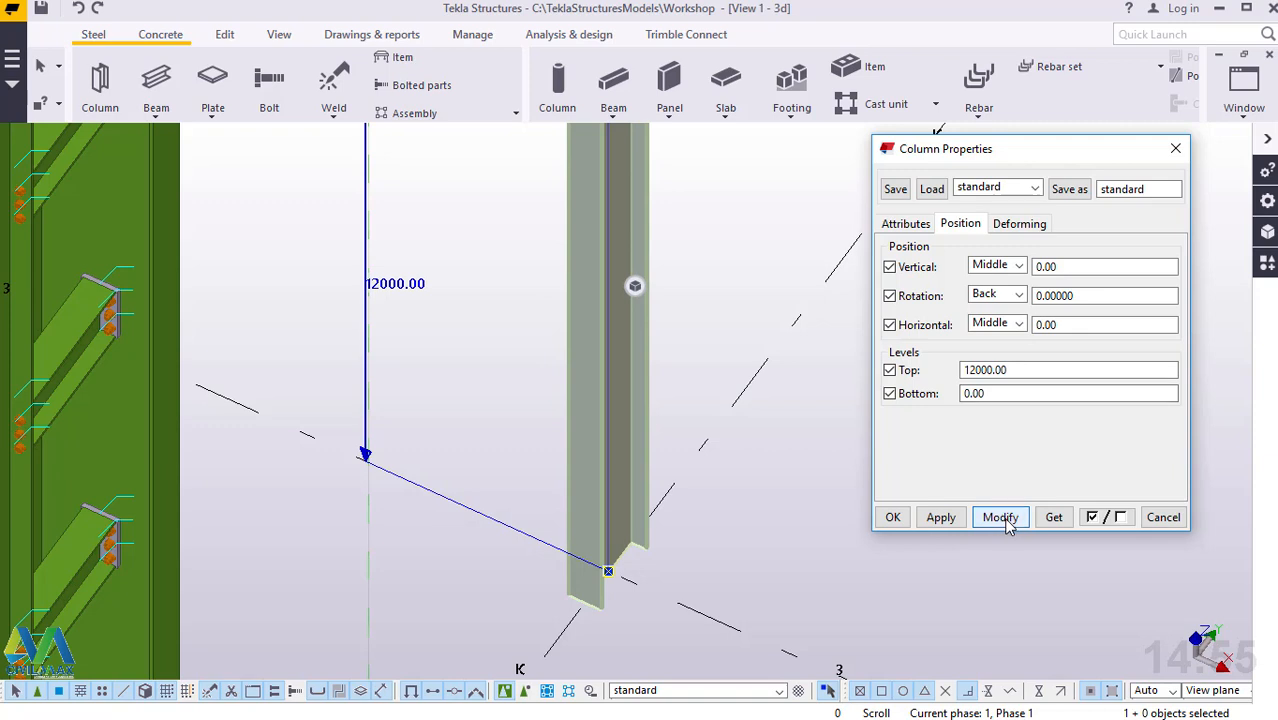
Step: Try the Below rotation on the column at K-3 and close its properties
left_click(1013, 295)
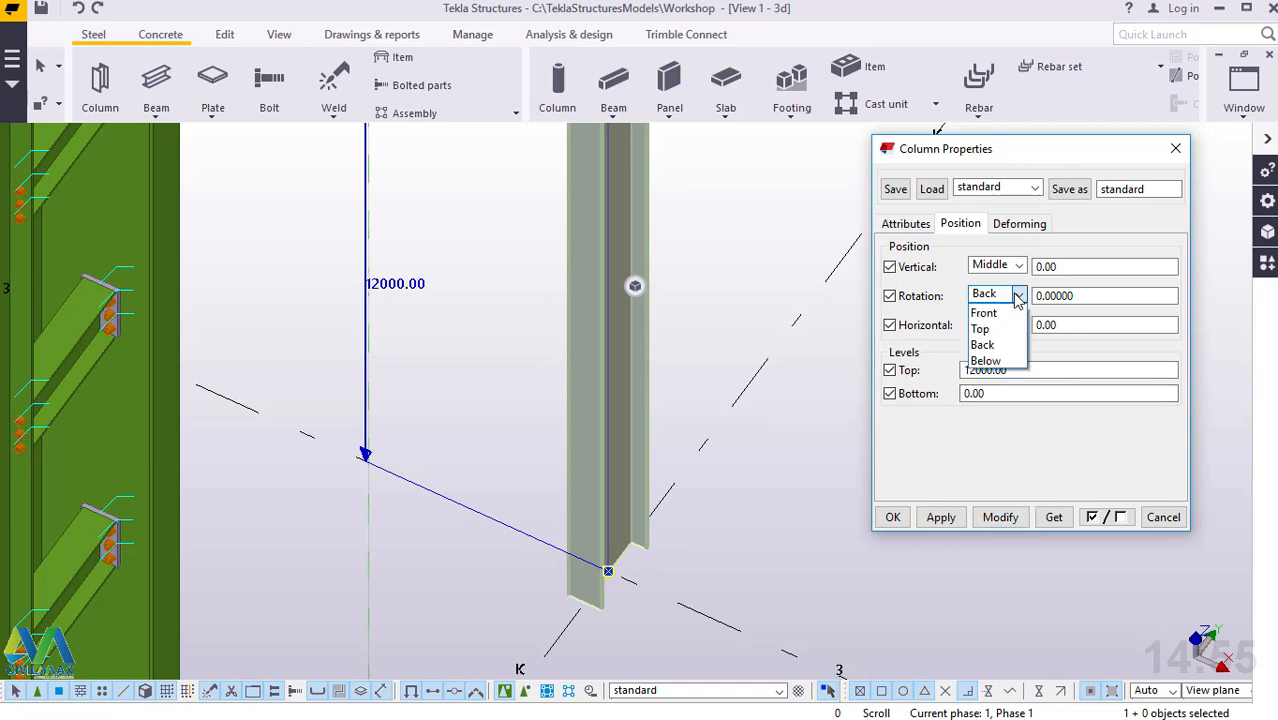
left_click(1005, 345)
left_click(1002, 518)
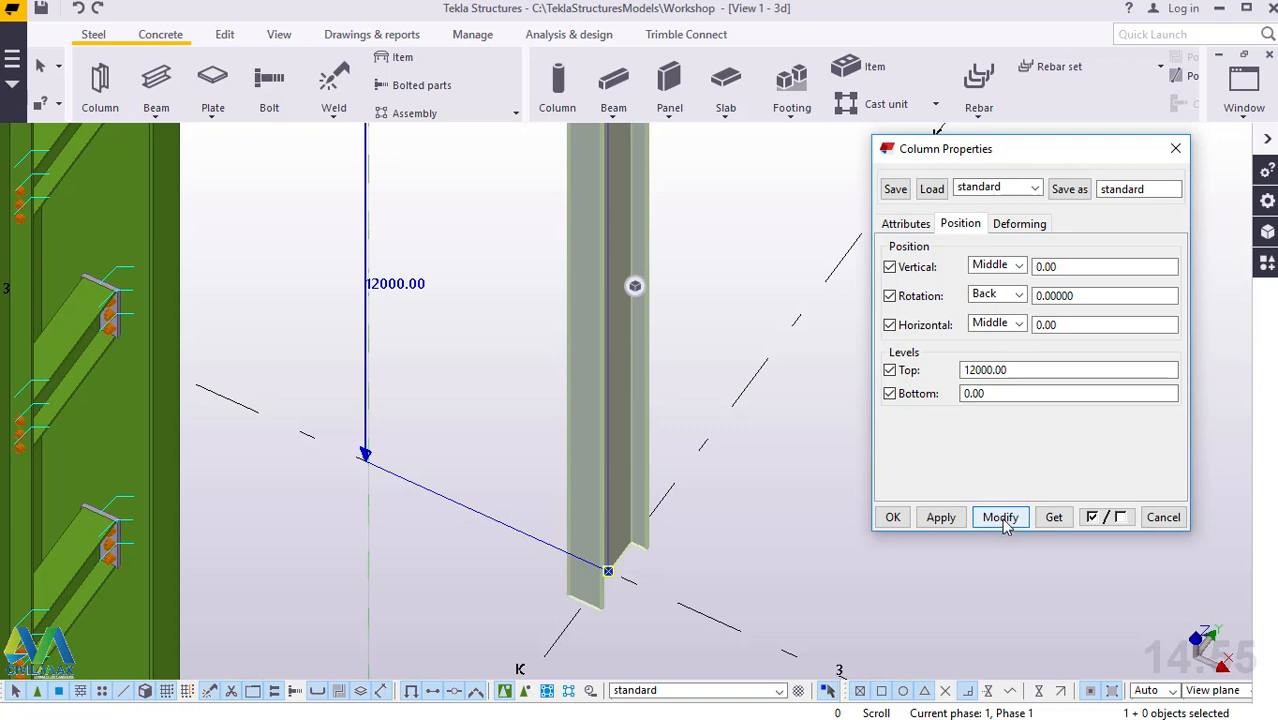
left_click(1017, 300)
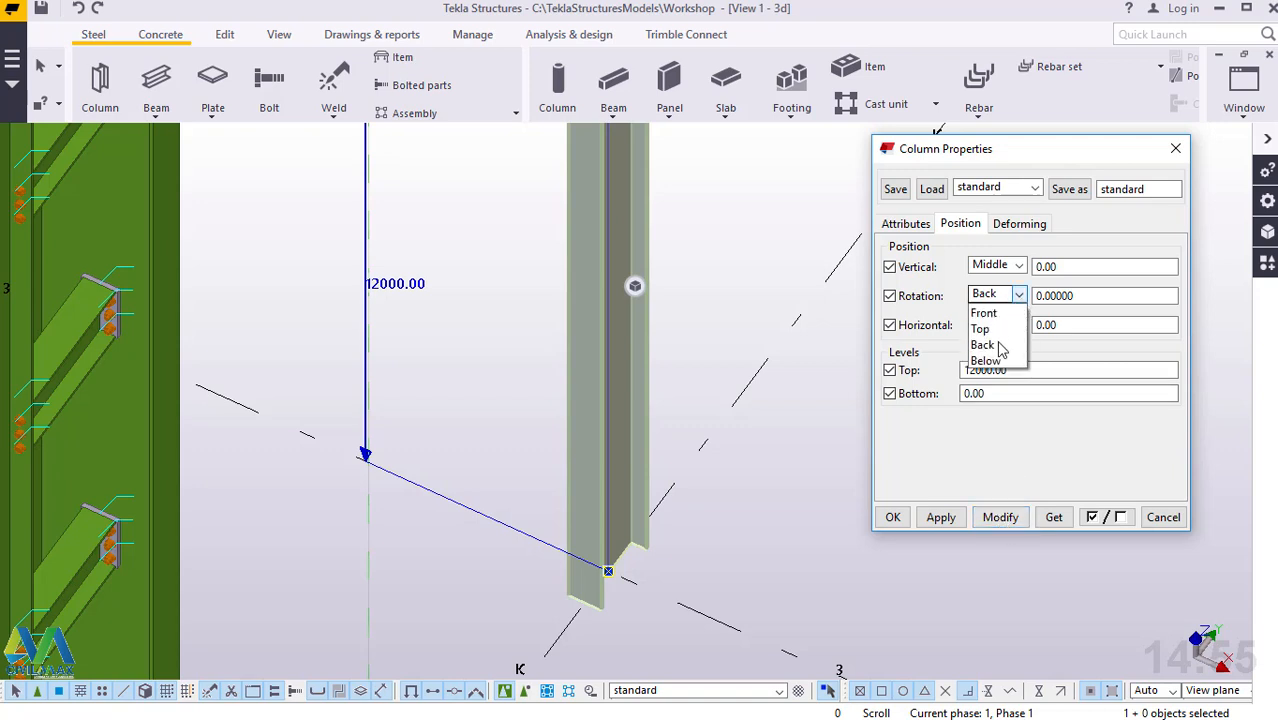
left_click(994, 366)
left_click(998, 517)
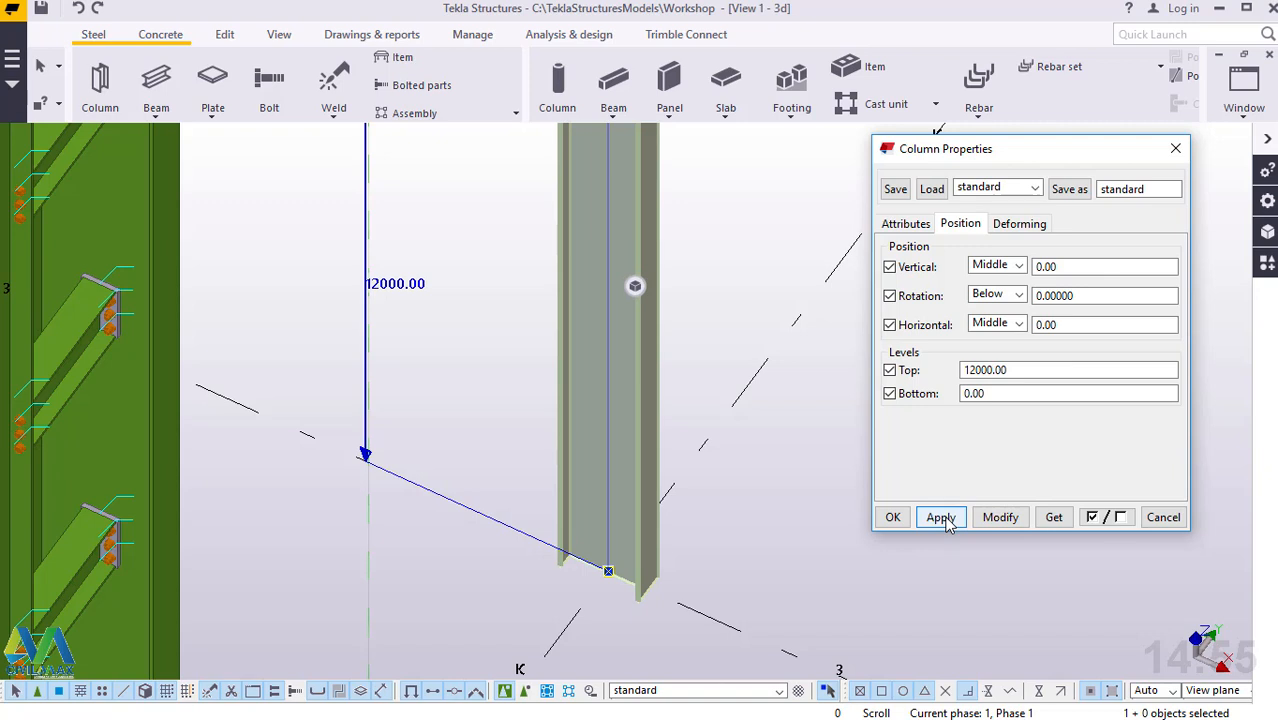
left_click(892, 517)
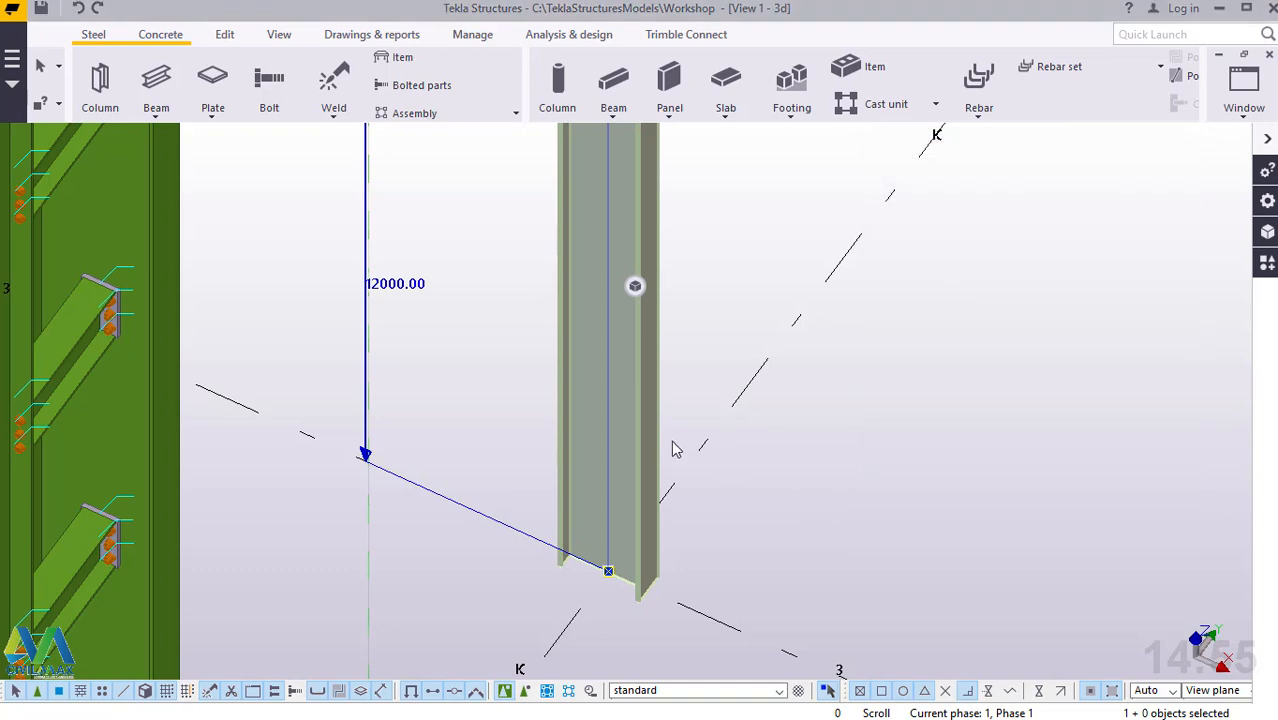
Step: Examine where the top of the K-3 column crosses the rafter and how the column sits in the gable frame
scroll(650, 448, "down", 2)
scroll(645, 448, "down", 3)
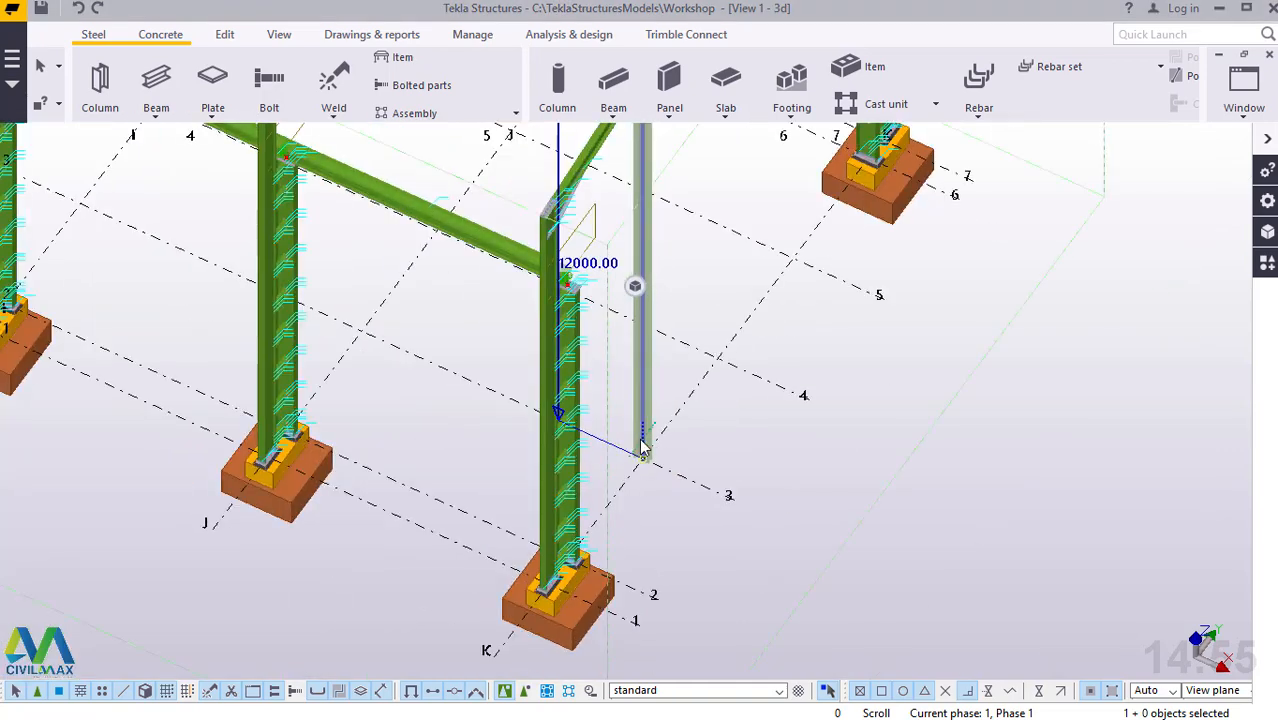
scroll(648, 232, "up", 5)
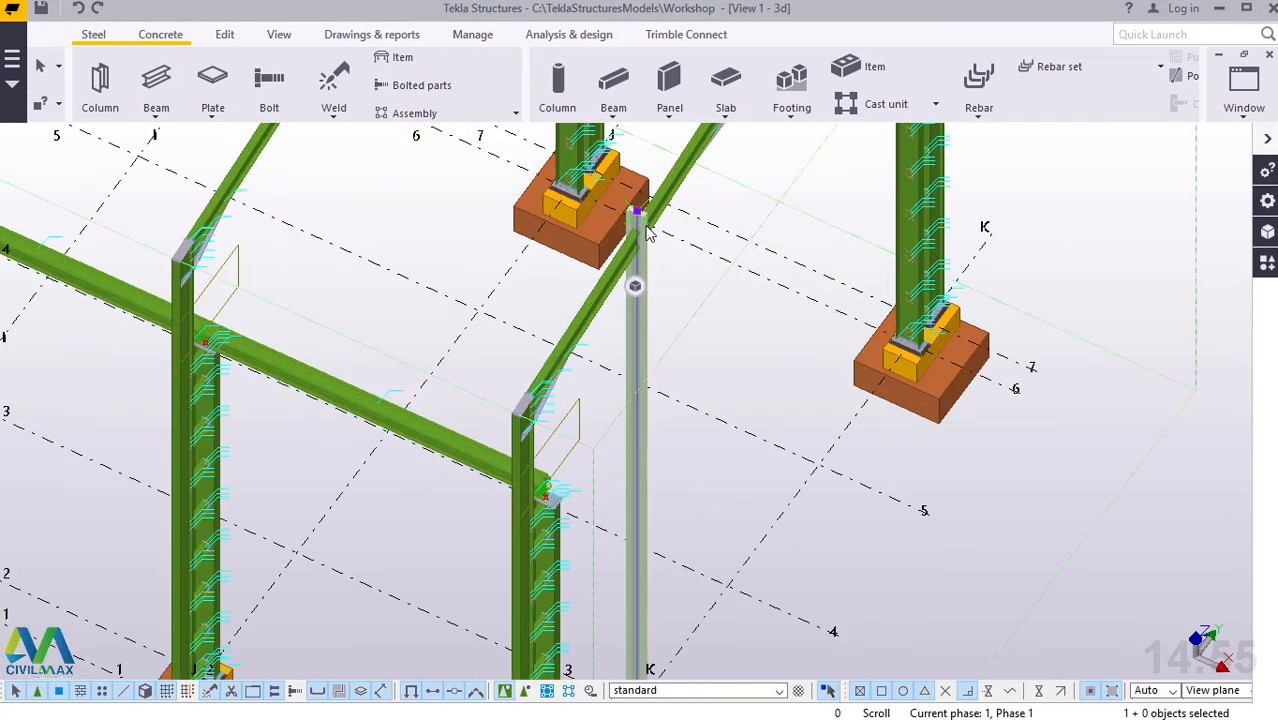
scroll(648, 232, "up", 4)
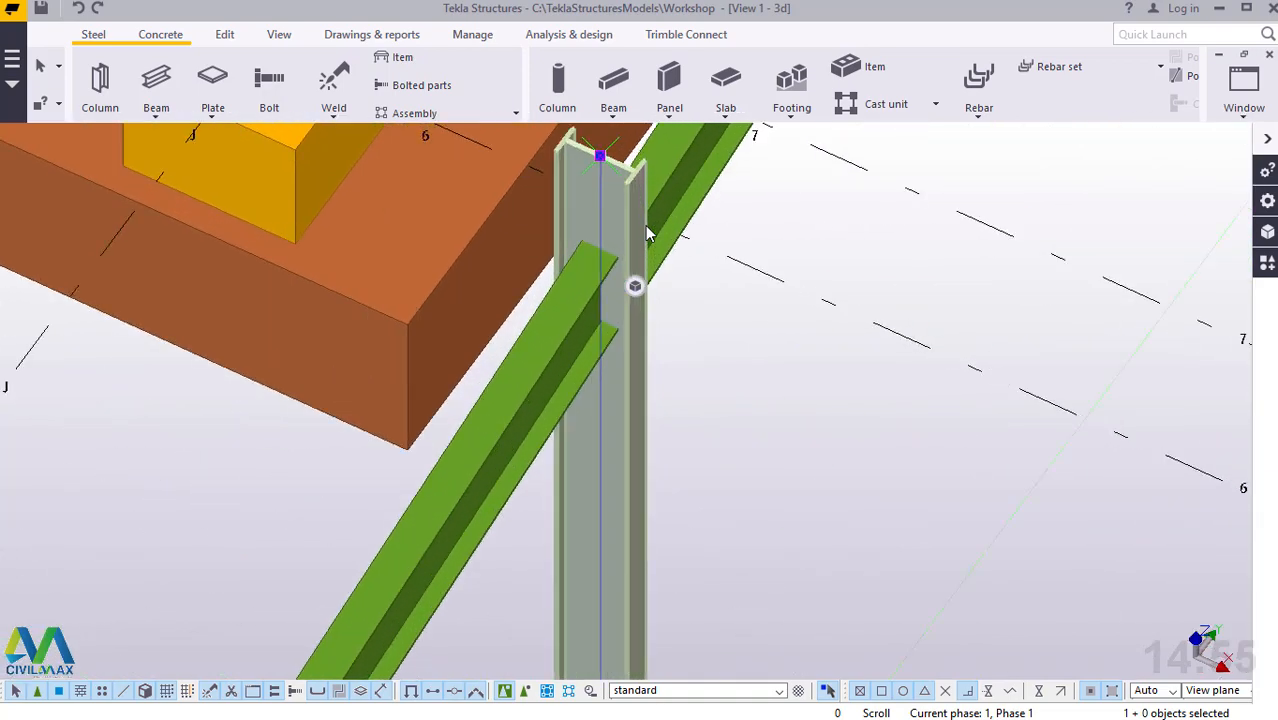
scroll(727, 306, "down", 5)
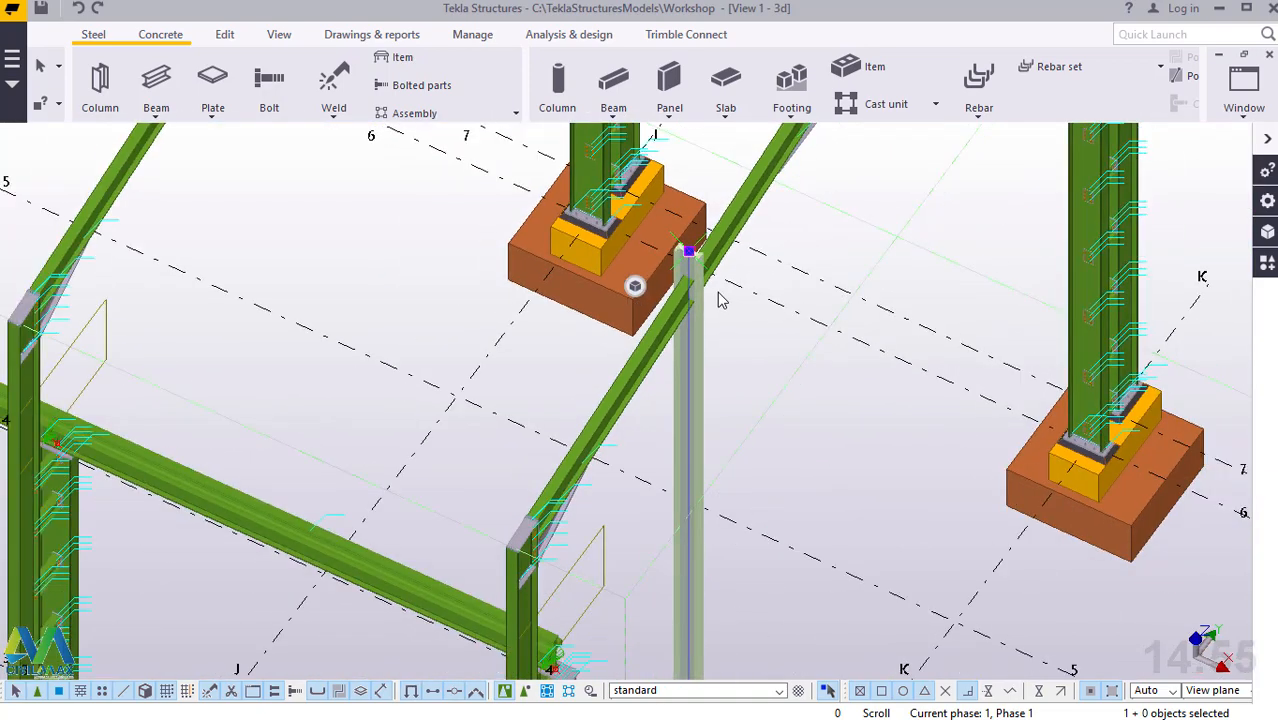
scroll(727, 283, "down", 3)
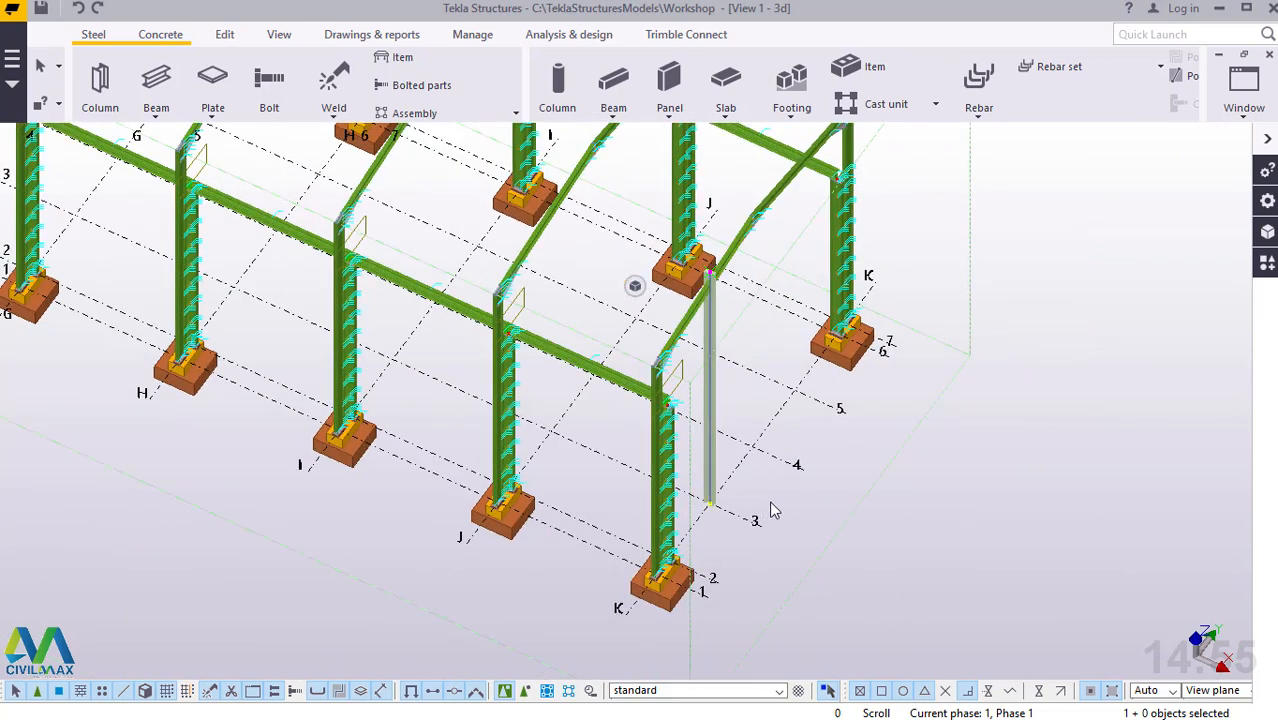
scroll(780, 510, "up", 4)
right_click(944, 508)
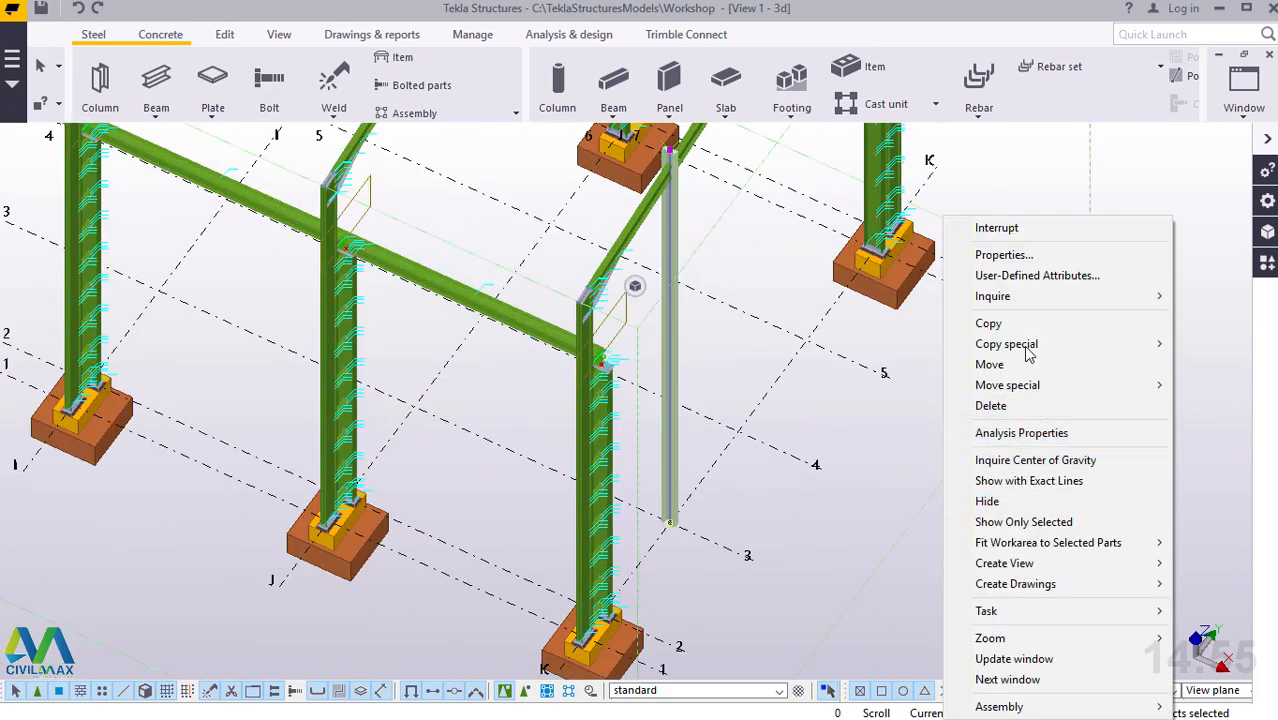
left_click(1072, 228)
Step: Compare the orientation of the K-3 column at its base with the neighbouring main frame column on Grid K
scroll(667, 521, "up", 2)
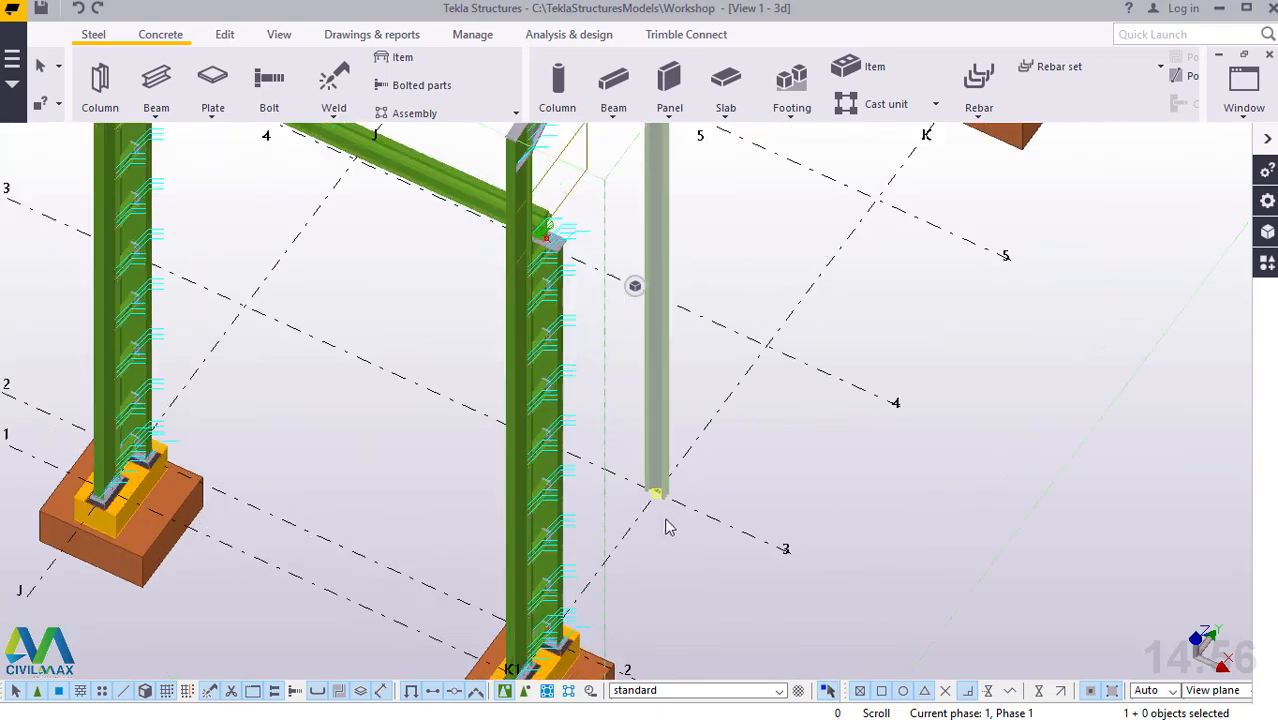
scroll(667, 521, "up", 4)
scroll(650, 470, "down", 2)
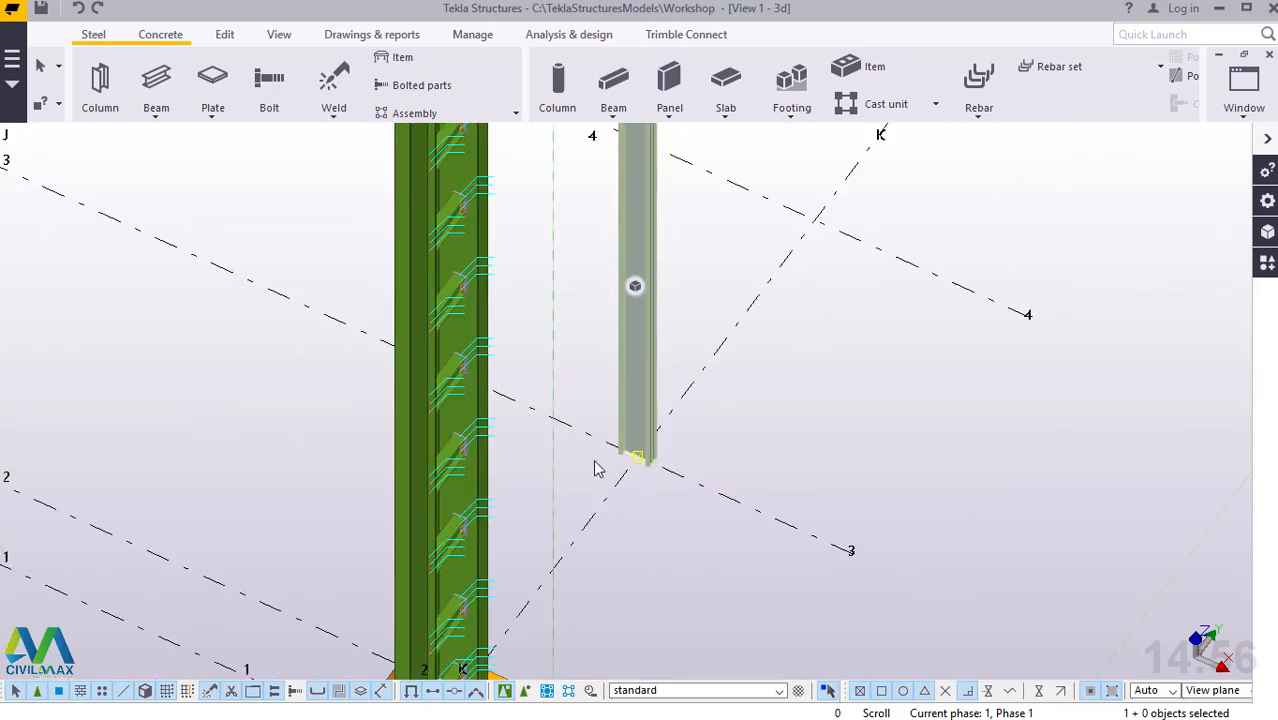
scroll(582, 480, "down", 5)
scroll(548, 440, "up", 5)
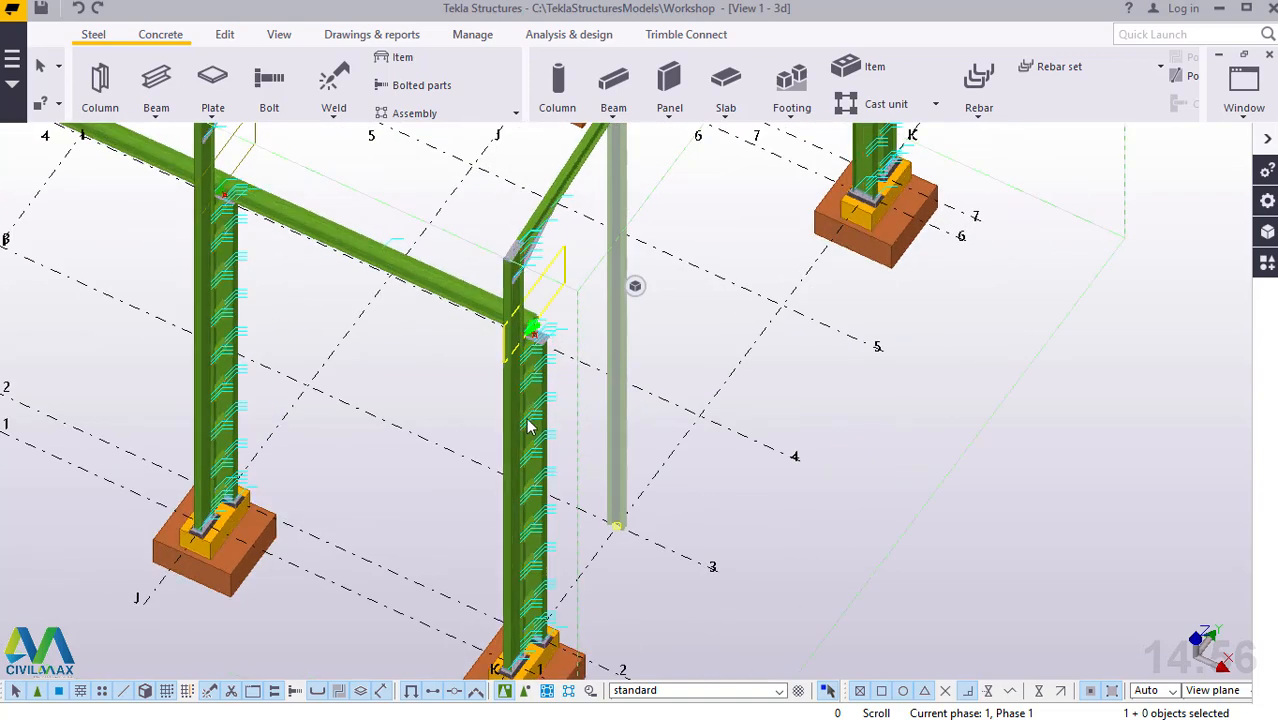
scroll(547, 444, "up", 4)
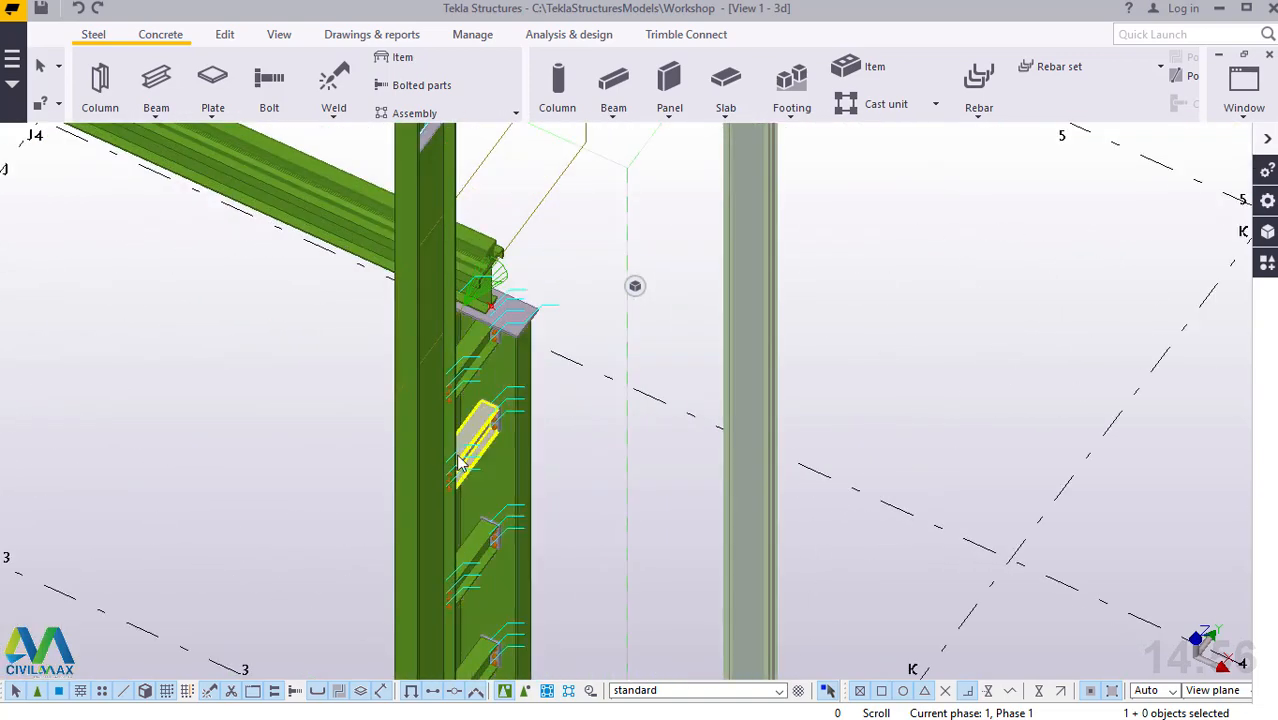
scroll(437, 462, "down", 3)
scroll(436, 459, "down", 2)
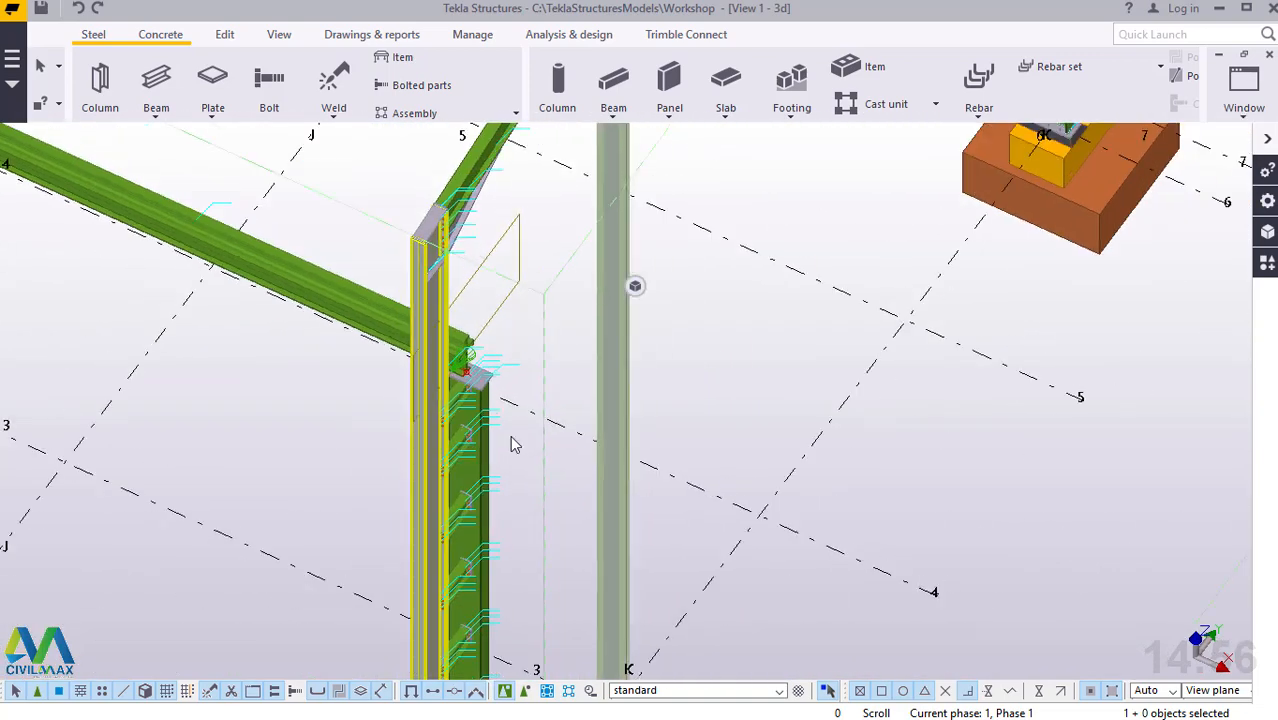
scroll(670, 310, "up", 3)
scroll(683, 288, "down", 3)
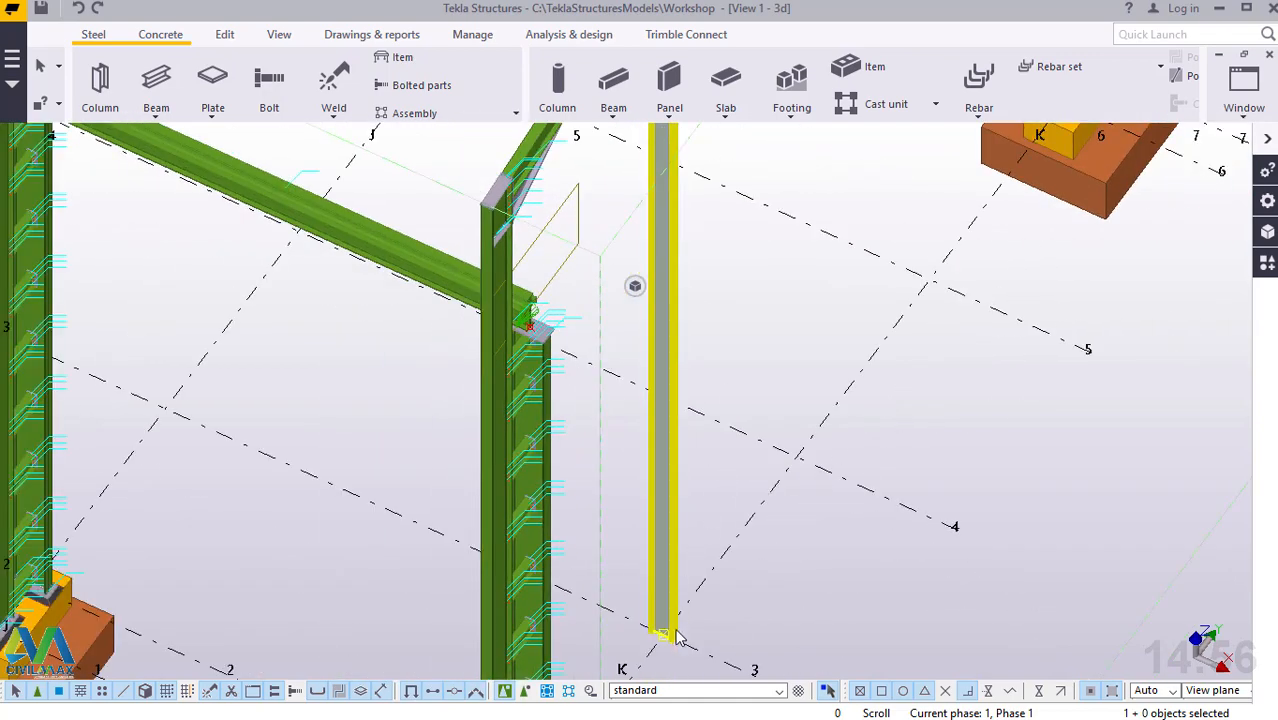
Step: Set the rotation of the column at K-3 to Back, modify the member and close its properties
scroll(675, 500, "up", 3)
scroll(642, 320, "down", 2)
scroll(685, 550, "up", 1)
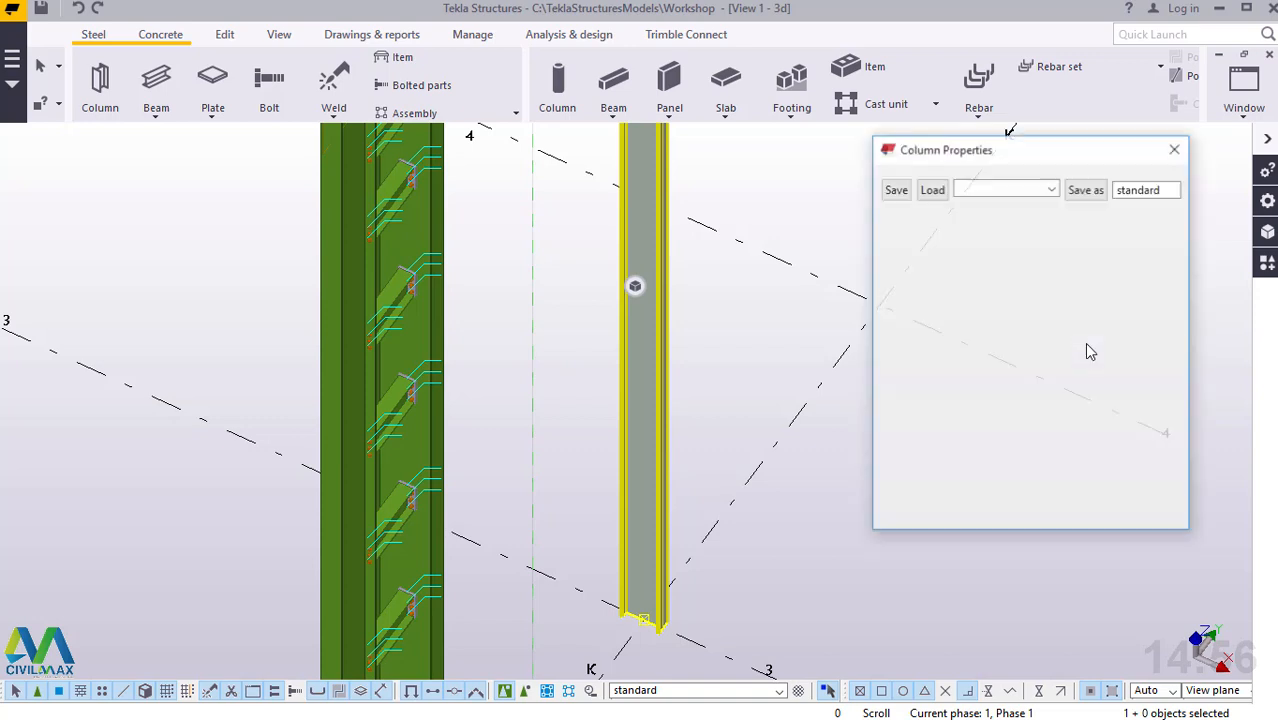
left_click(978, 225)
left_click(958, 224)
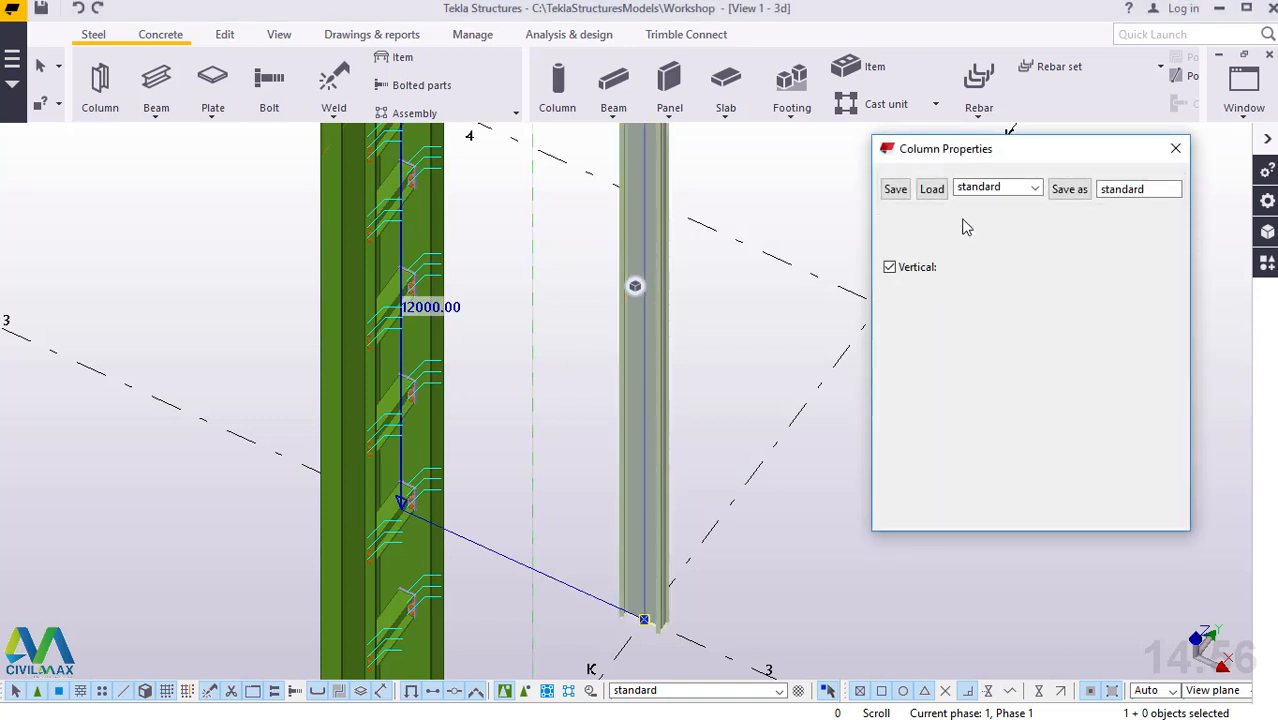
left_click(1015, 295)
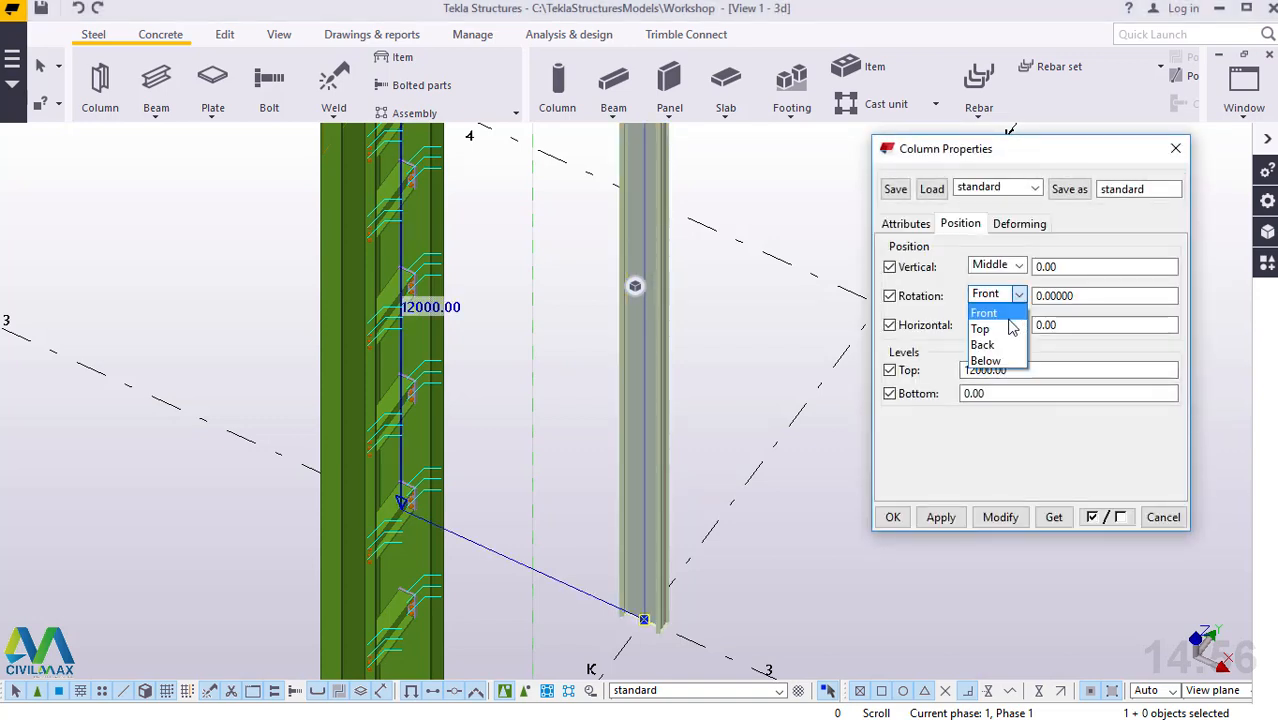
left_click(994, 330)
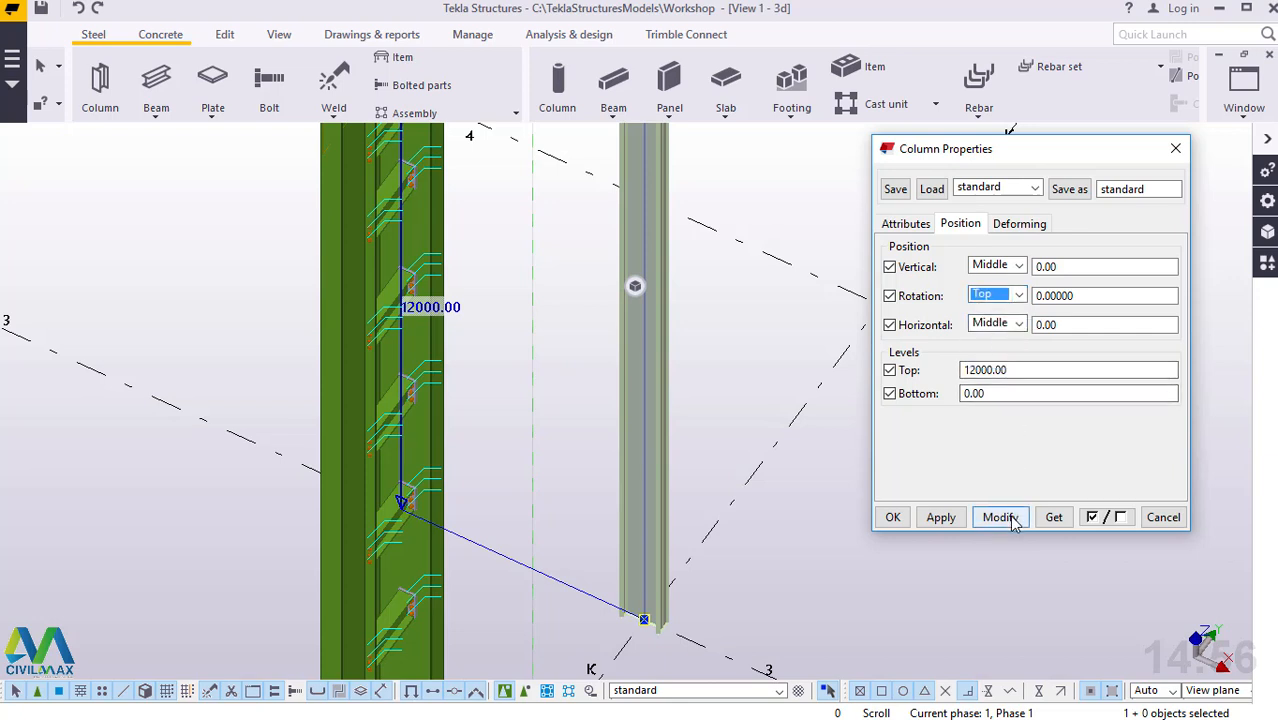
left_click(1004, 520)
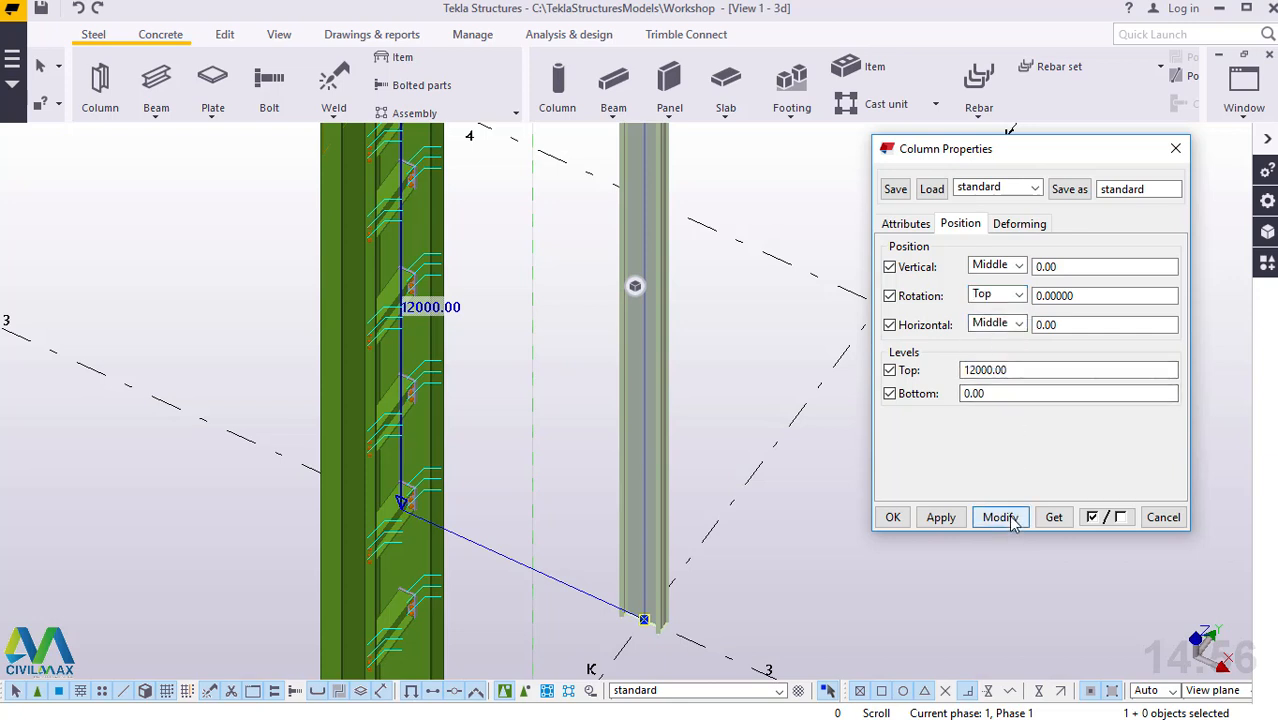
left_click(998, 295)
left_click(990, 341)
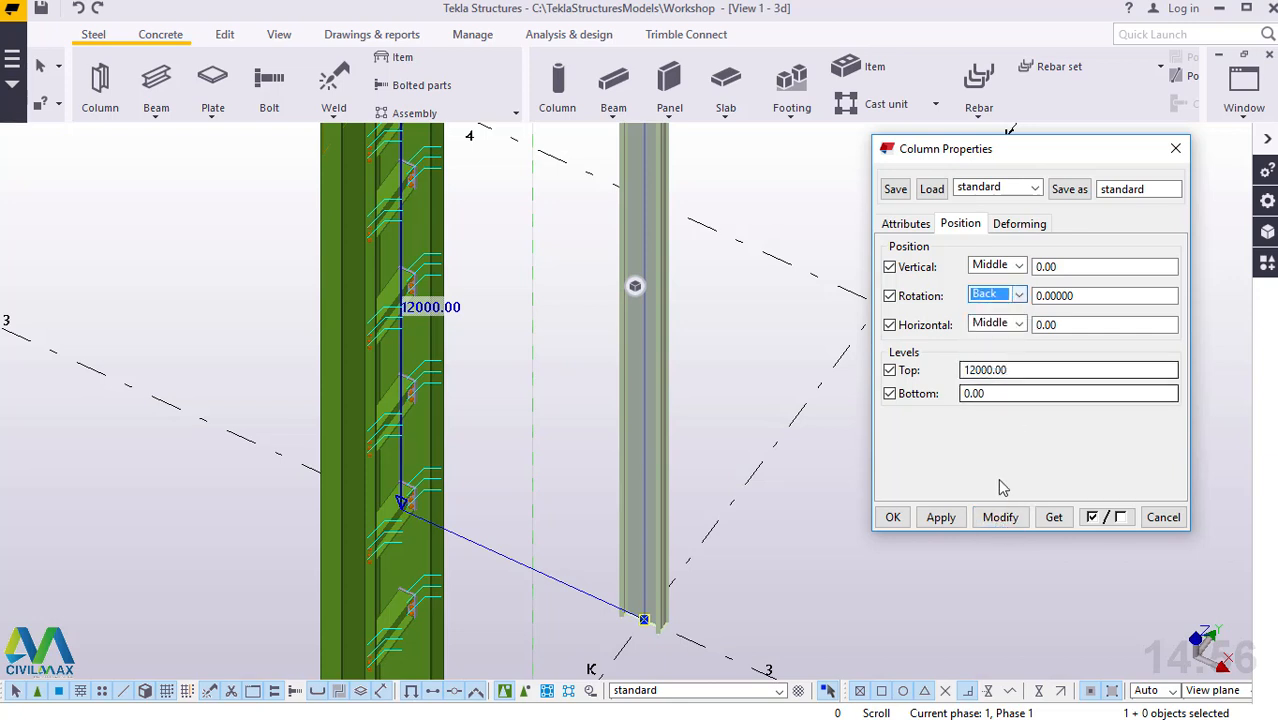
left_click(1000, 517)
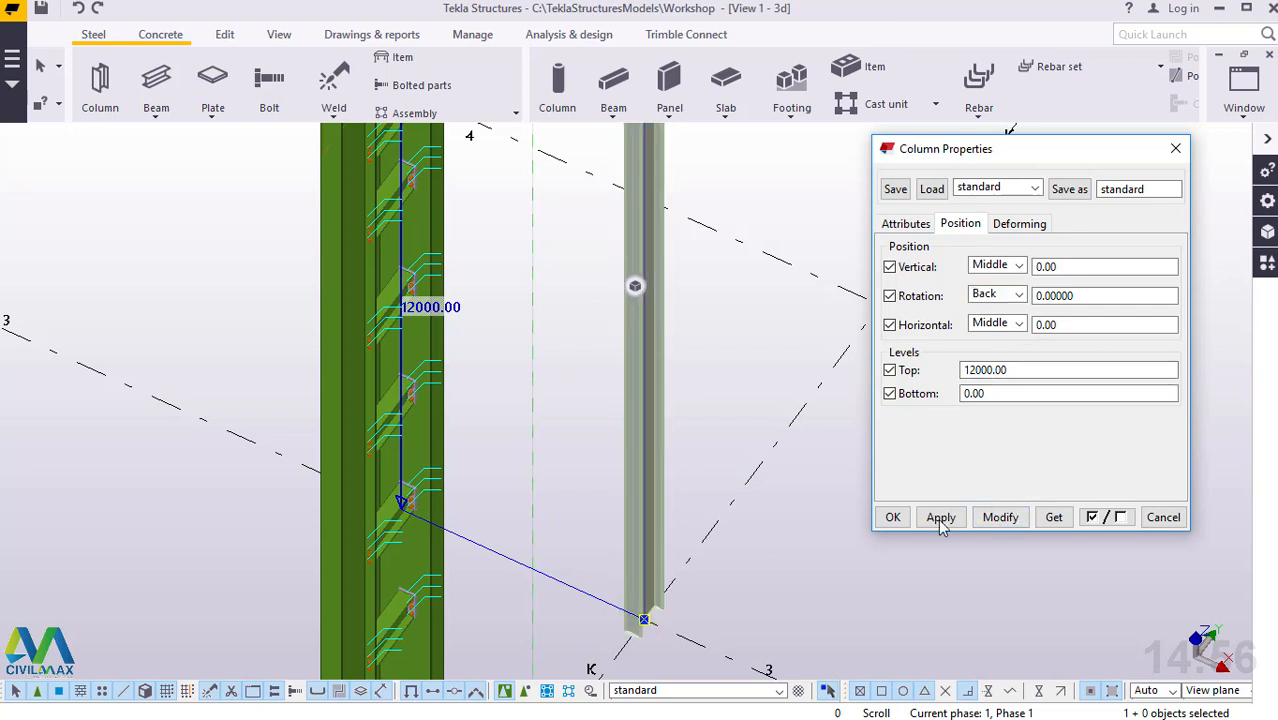
left_click(893, 517)
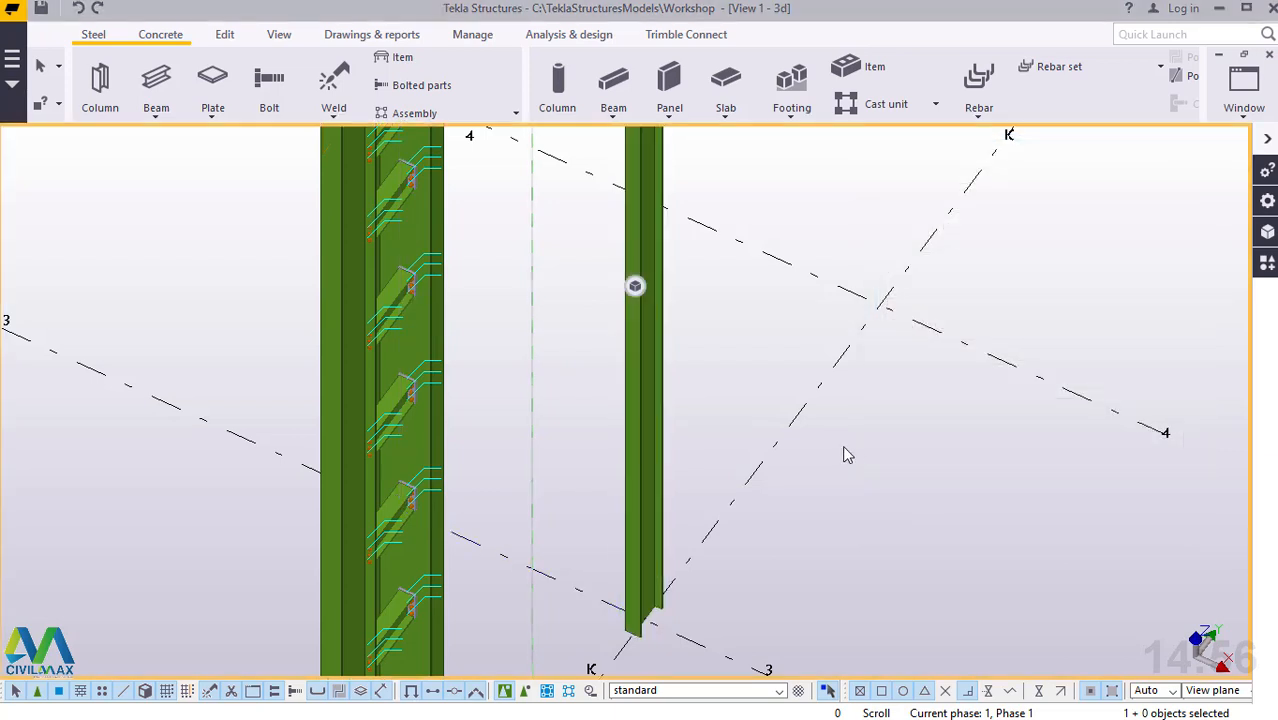
Step: Select the K-3 column and inspect it from its base to its intersection with the rafter
left_click(640, 372)
scroll(549, 462, "down", 3)
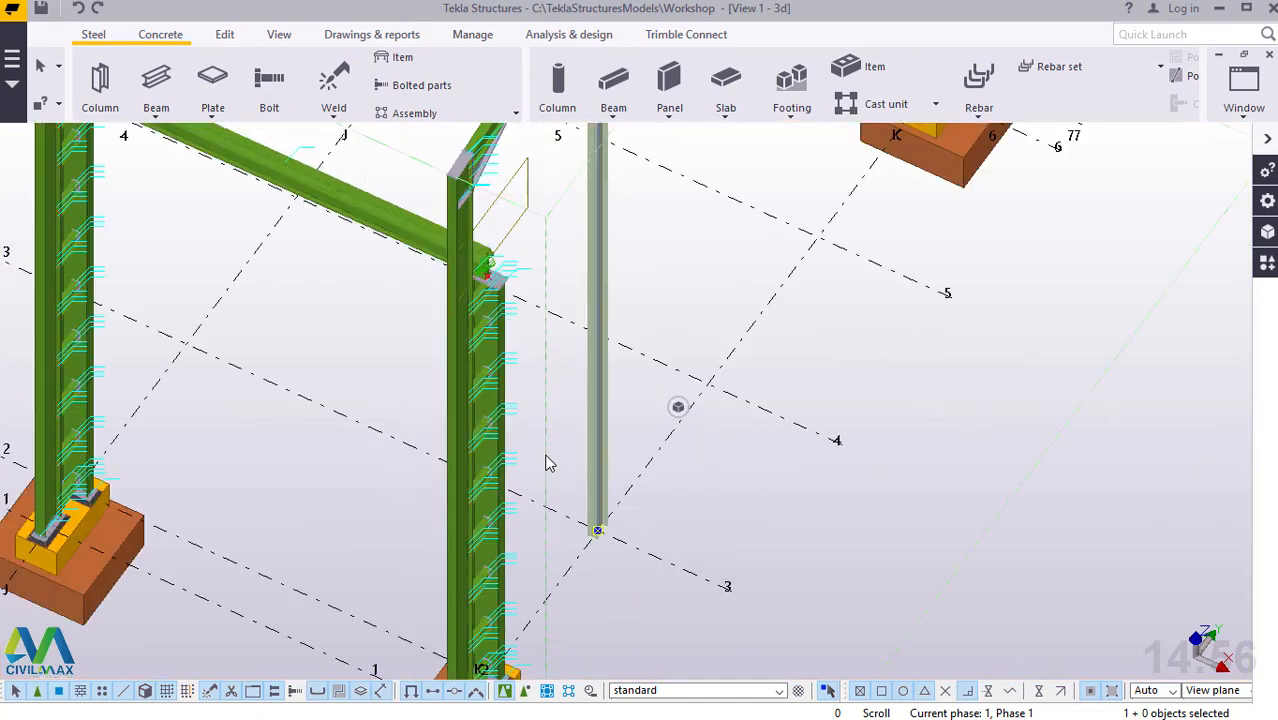
scroll(551, 465, "down", 2)
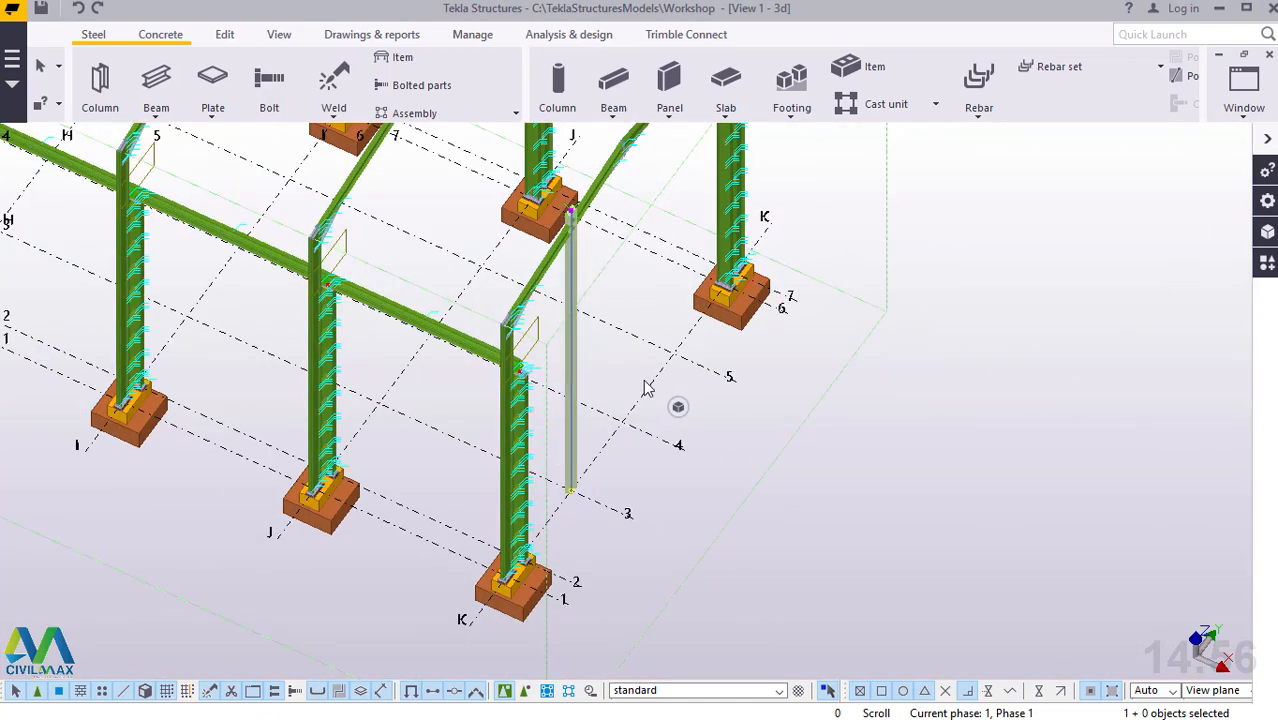
scroll(573, 500, "up", 5)
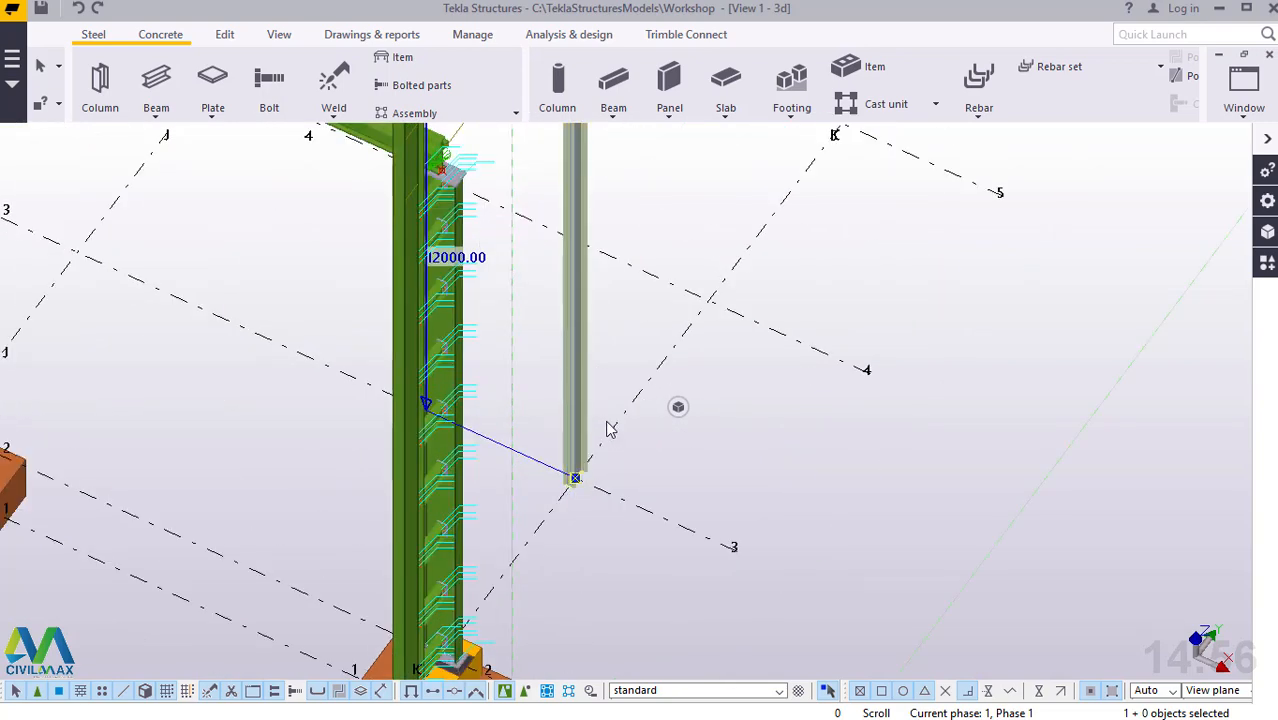
scroll(610, 428, "down", 5)
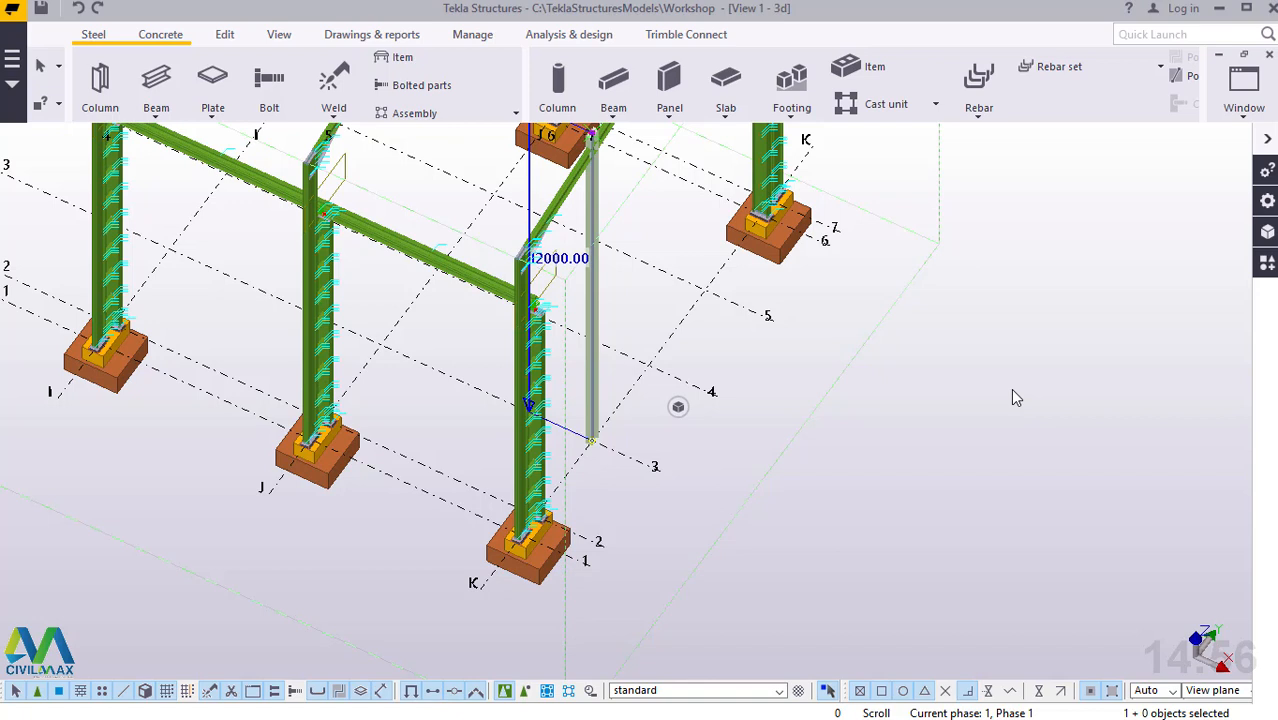
scroll(590, 150, "up", 3)
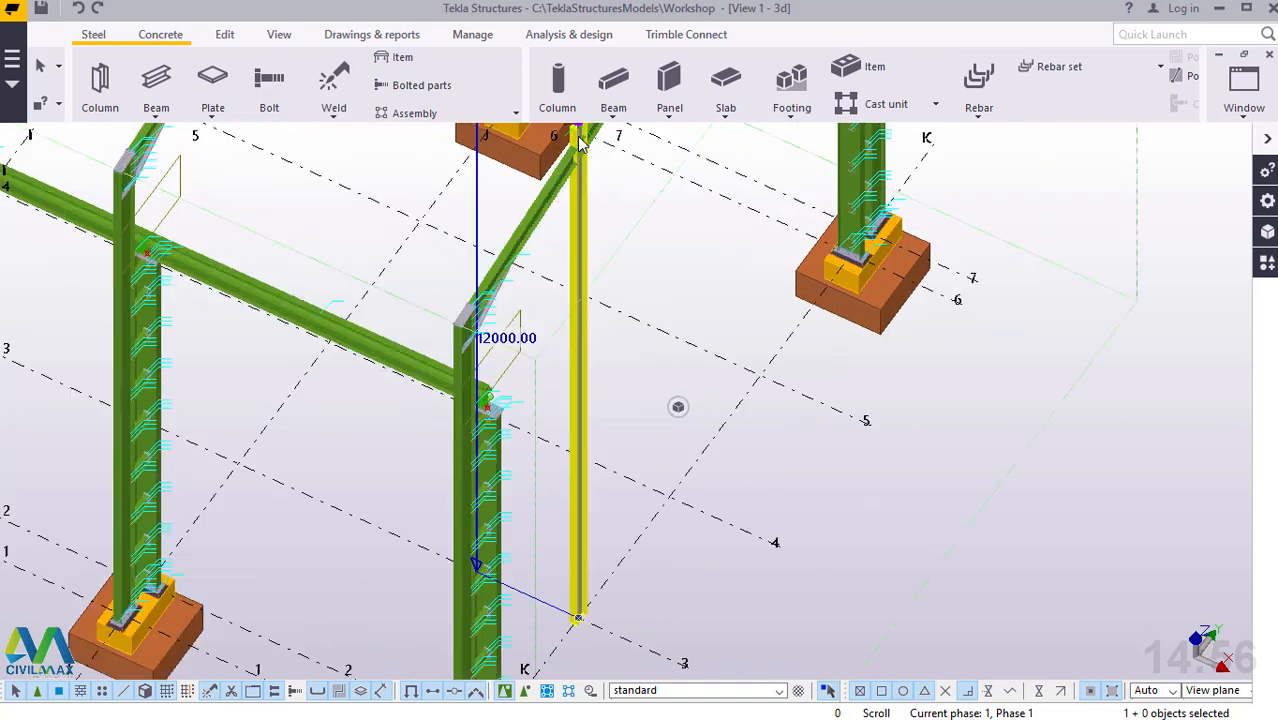
scroll(583, 148, "up", 5)
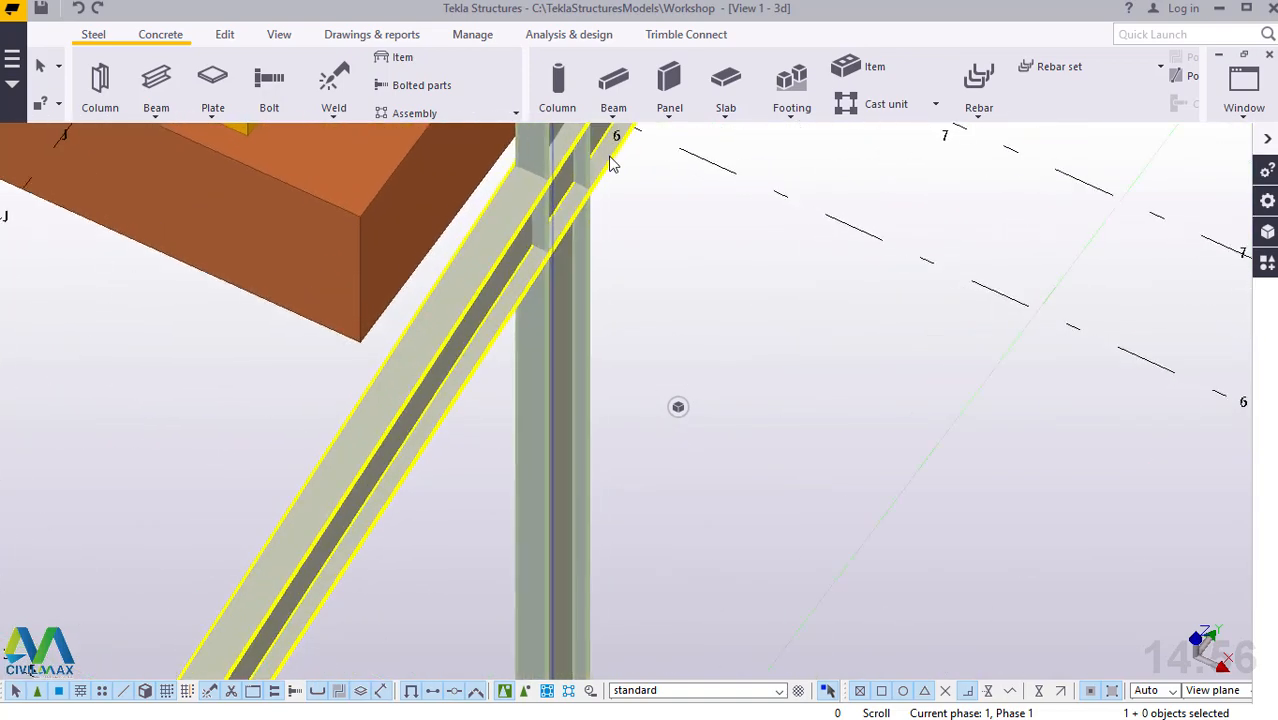
Step: Search the applications and components catalogue for "end" in place of the earlier weld search
left_click(613, 165)
left_click(1266, 262)
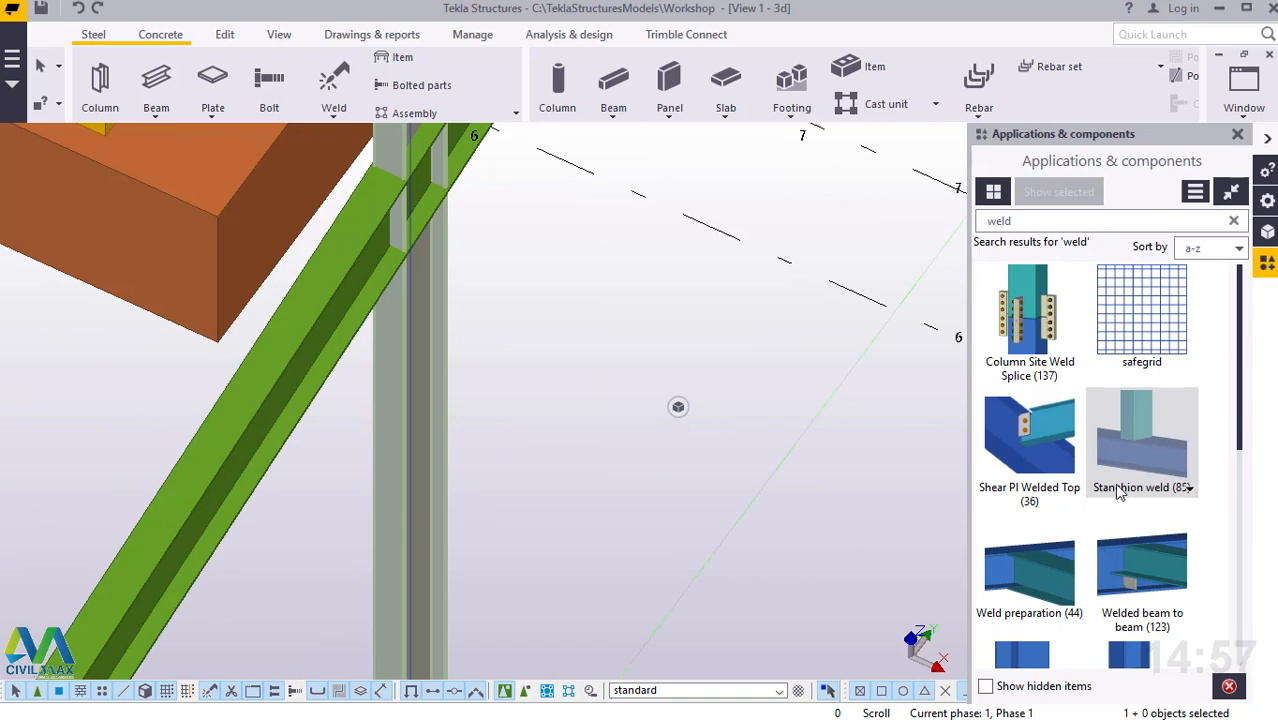
left_click(1023, 222)
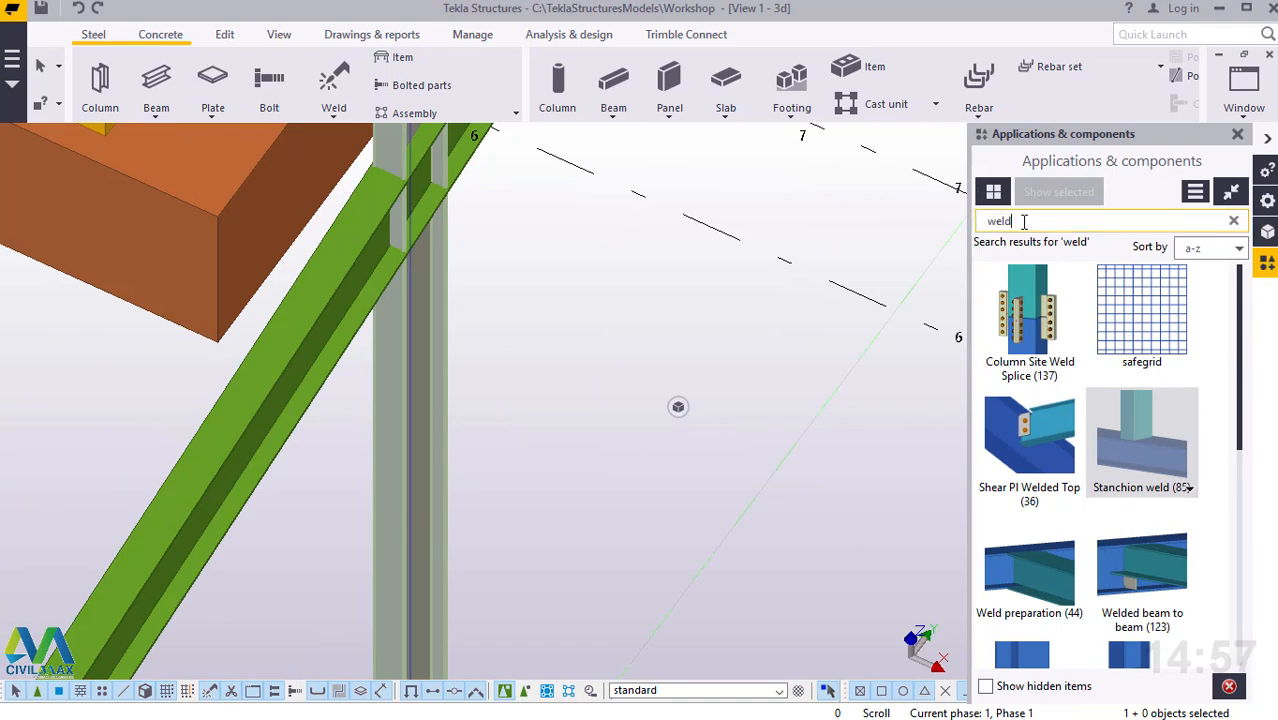
key("BackSpace")
key("BackSpace")
key("BackSpace")
key("BackSpace")
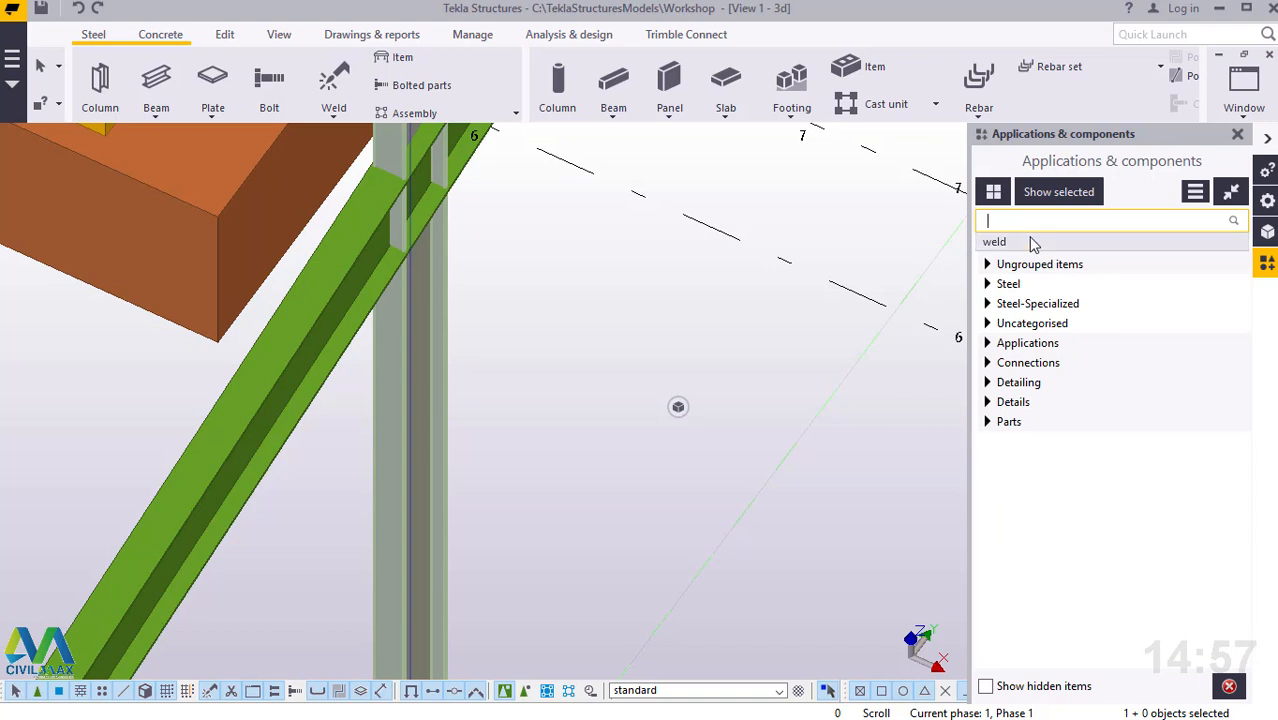
type("e")
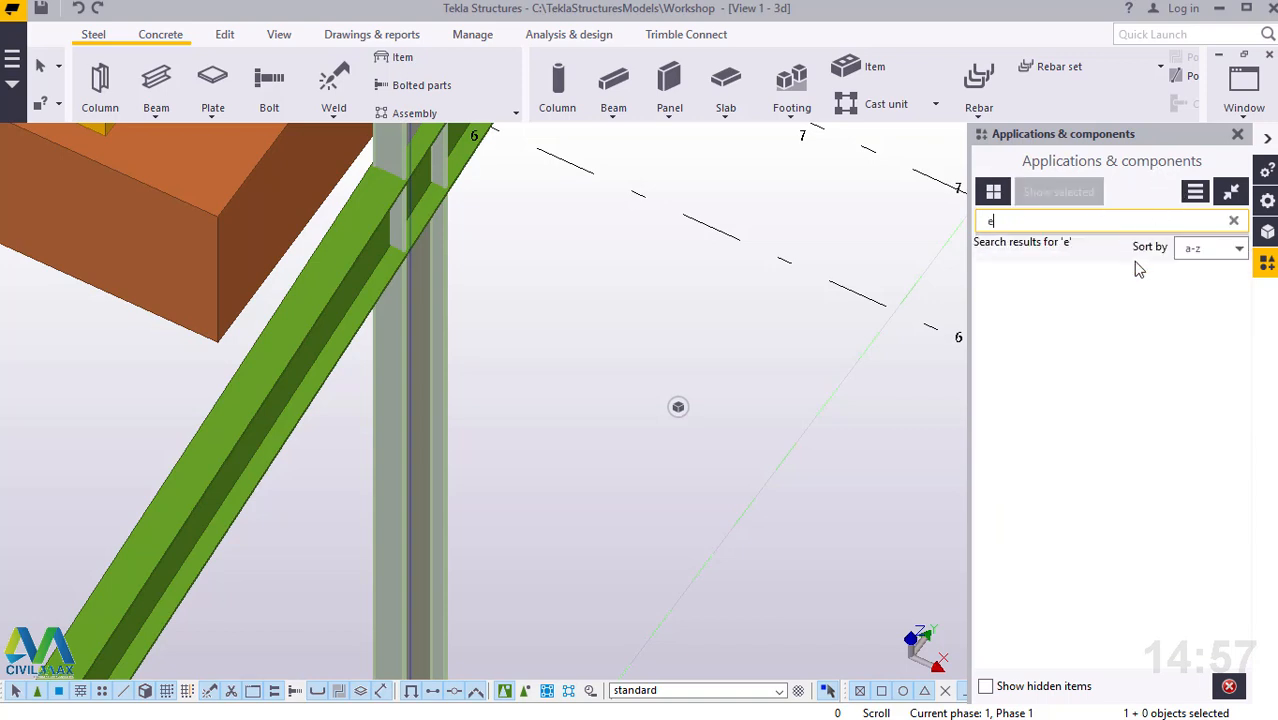
type("nd")
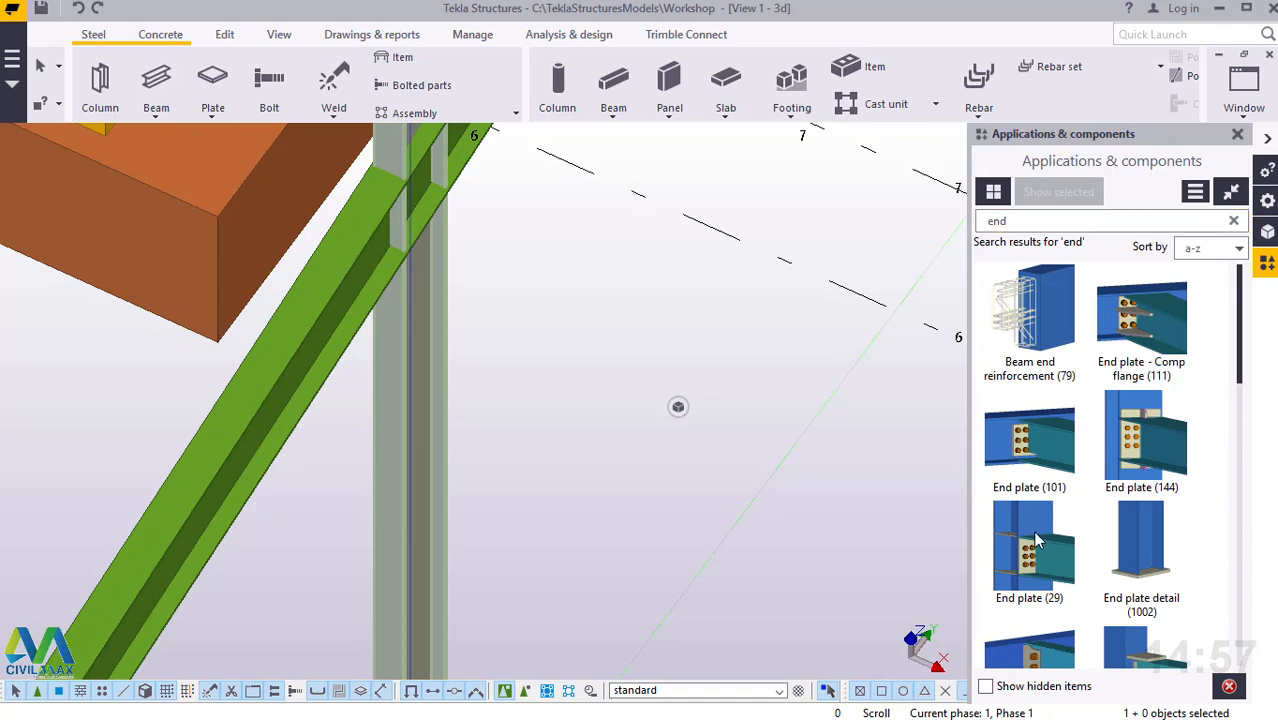
Step: Apply the End plate (29) connection with the rafter as main part and the K-3 column as secondary part
left_click_drag(1036, 540, 413, 260)
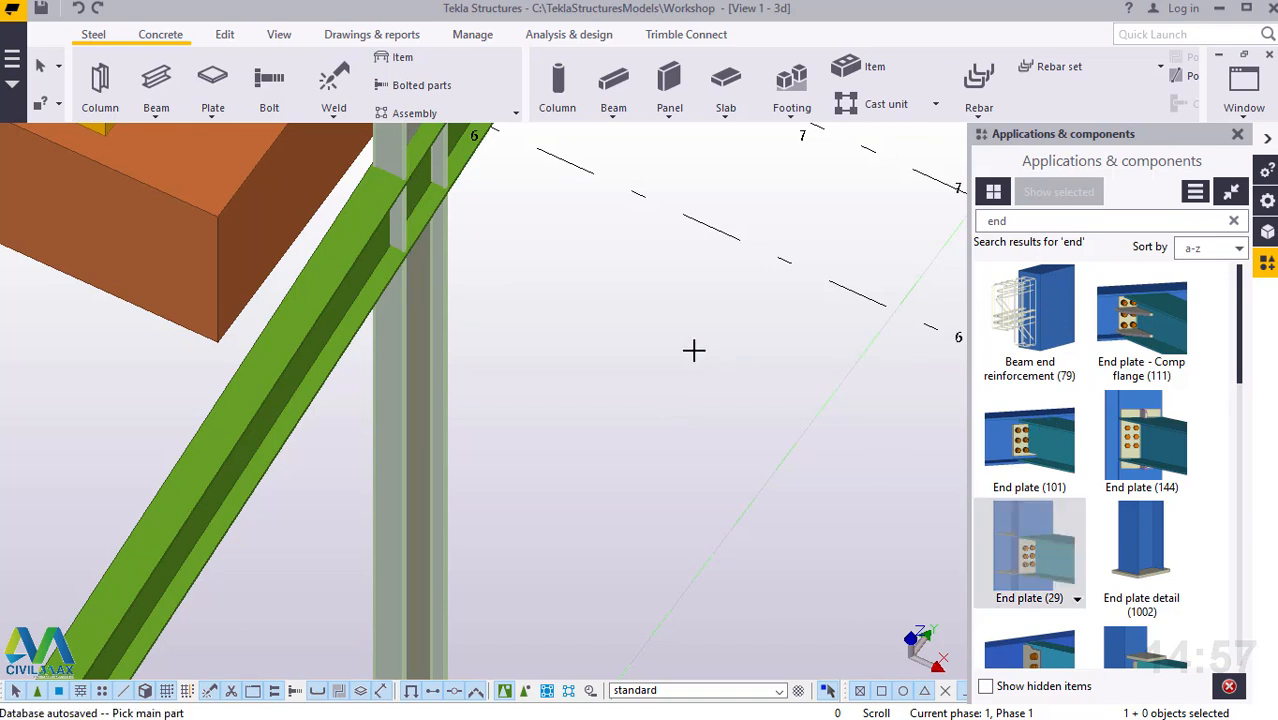
left_click(640, 316)
right_click(640, 316)
left_click(656, 319)
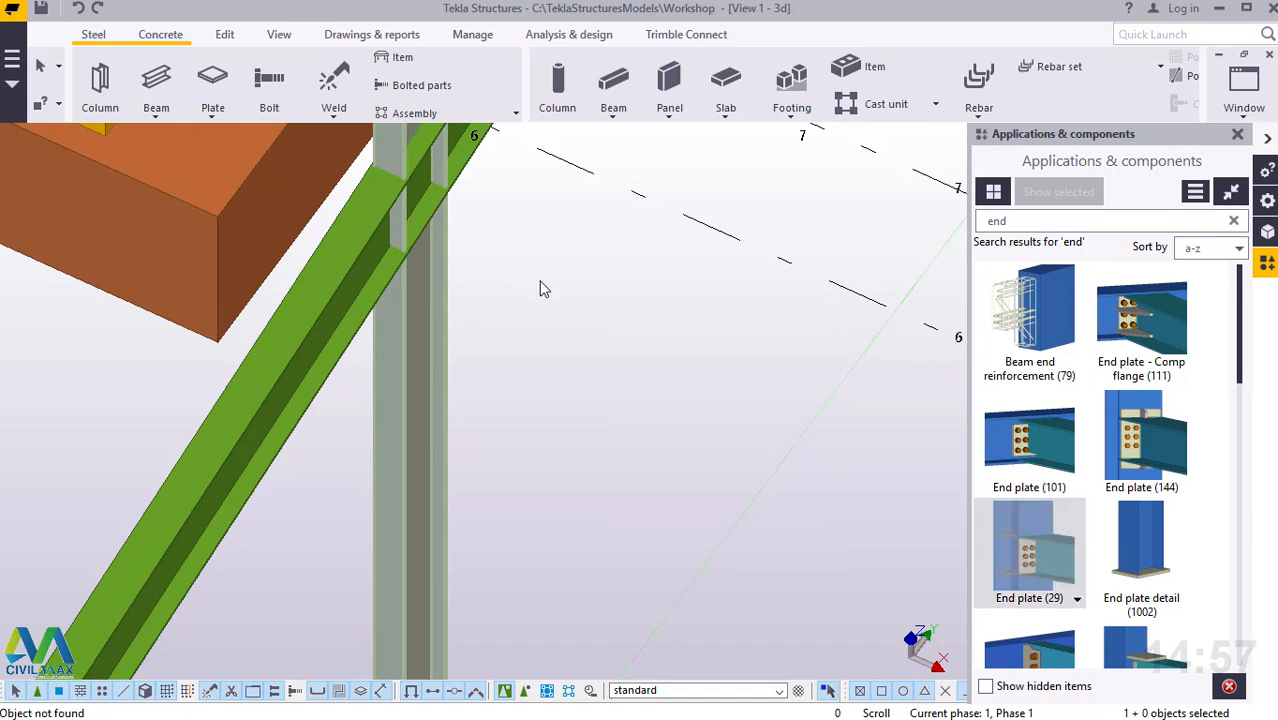
scroll(435, 209, "up", 3)
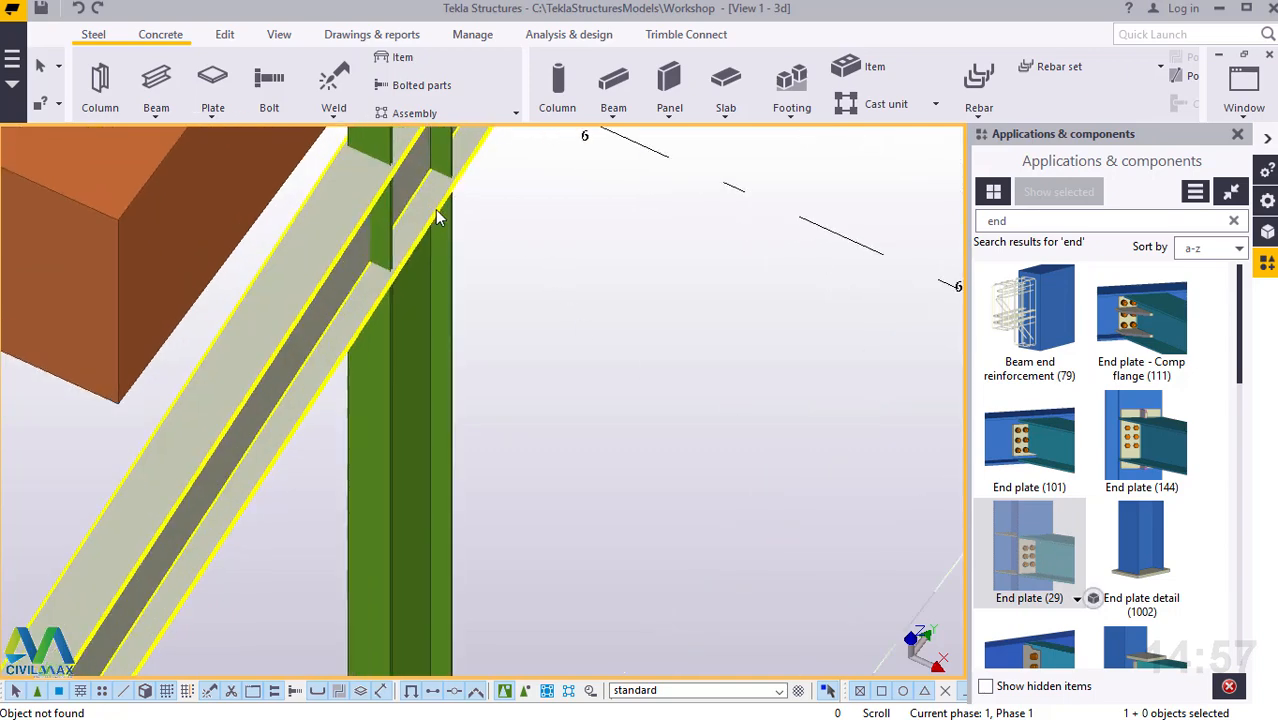
scroll(368, 271, "up", 2)
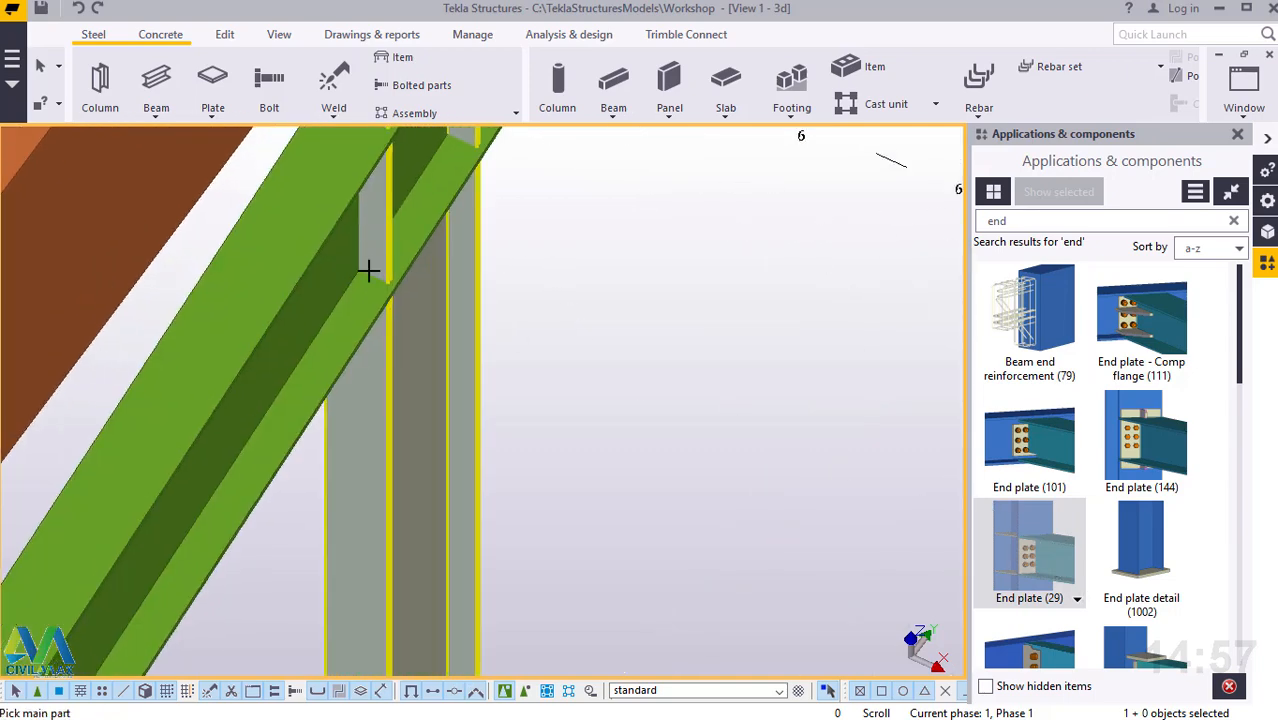
left_click(418, 317)
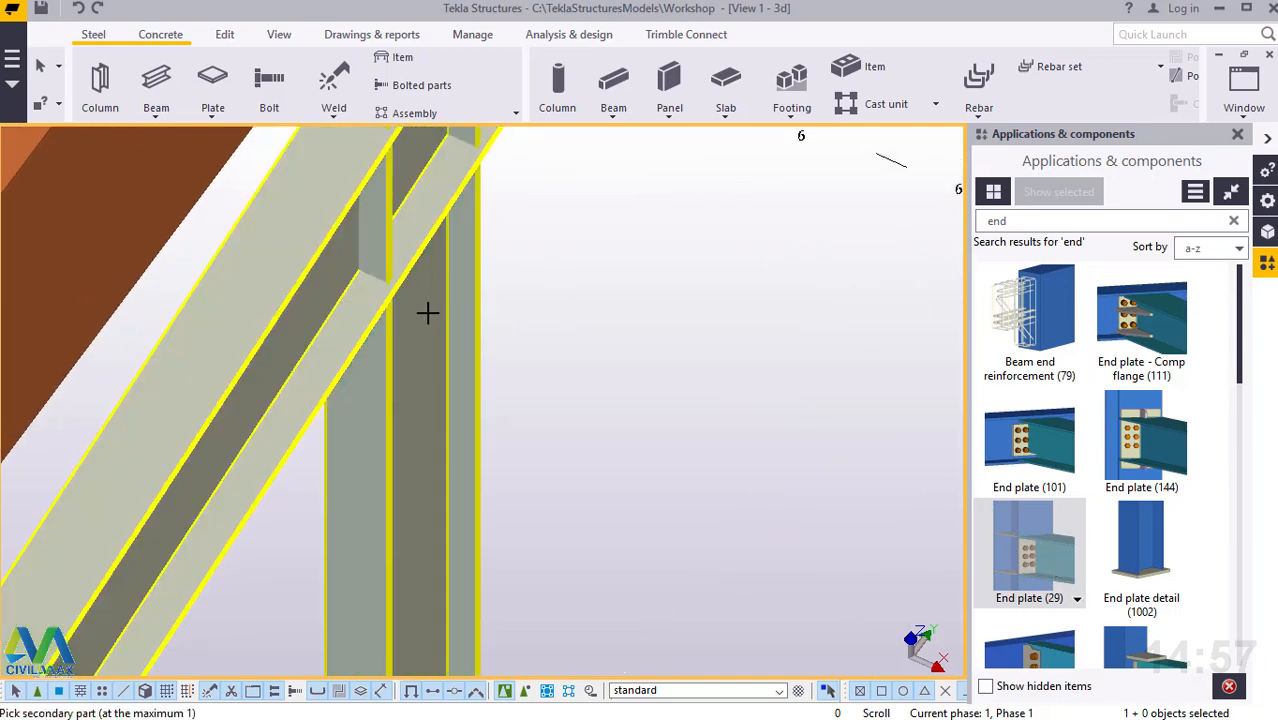
left_click(429, 320)
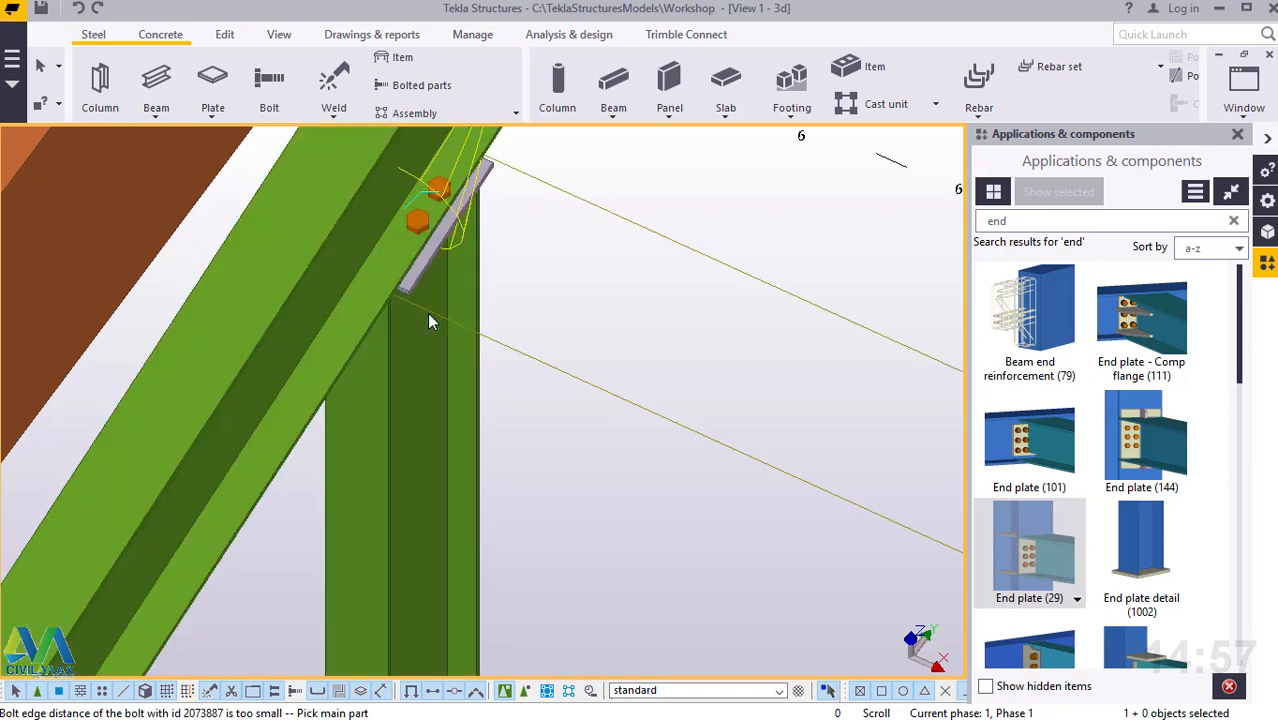
right_click(640, 263)
left_click(676, 279)
Step: Close the component catalogue and rotate the view to examine the new end plate and its bolts from the other side
scroll(551, 414, "down", 3)
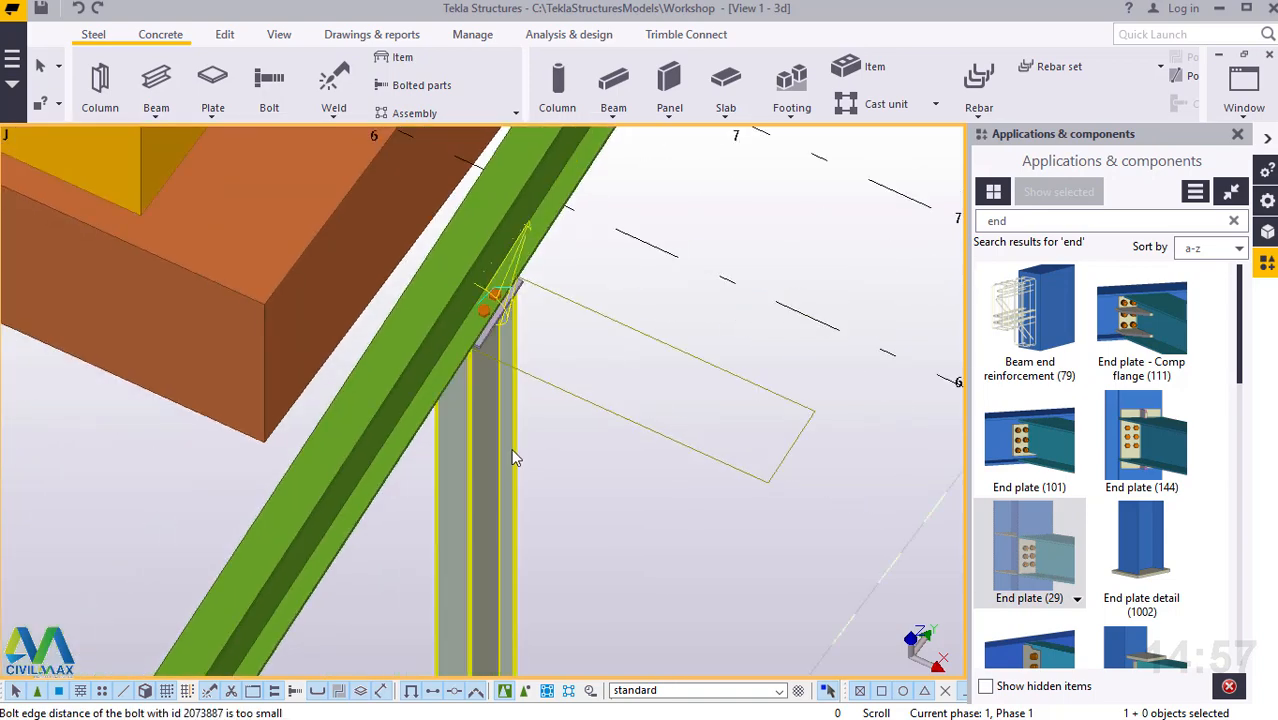
scroll(512, 450, "down", 2)
scroll(547, 241, "up", 3)
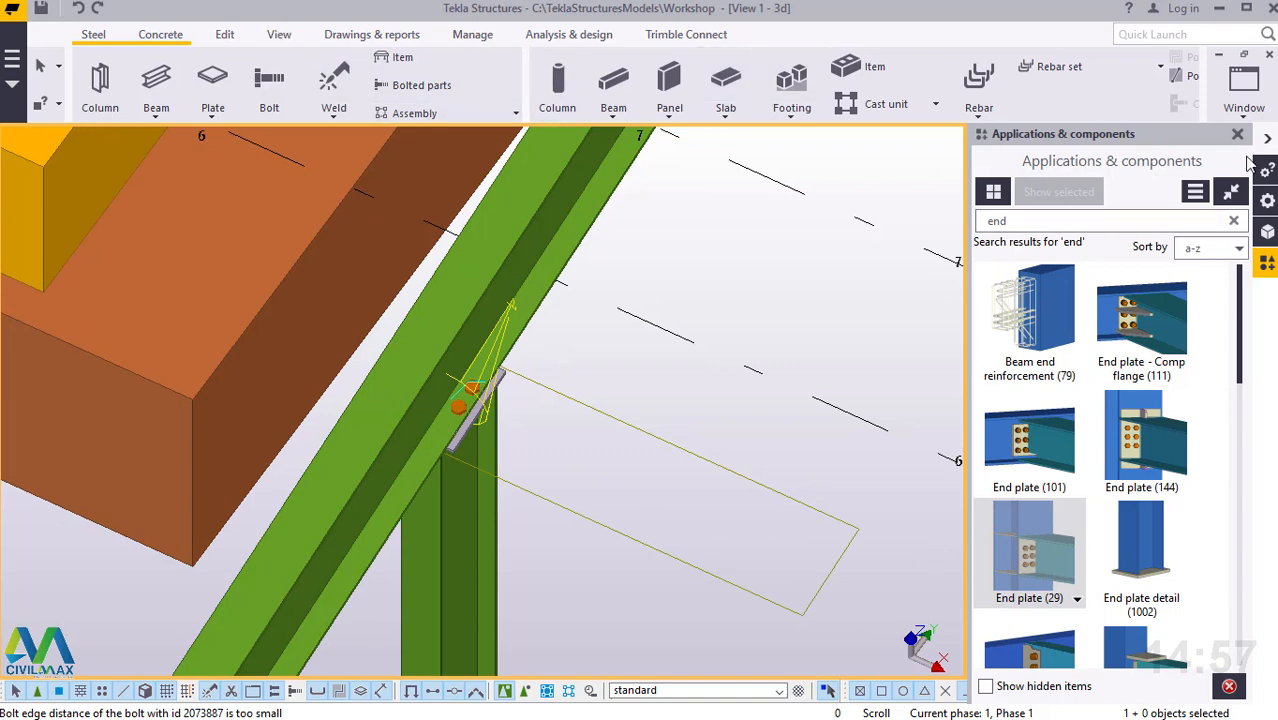
left_click(1238, 135)
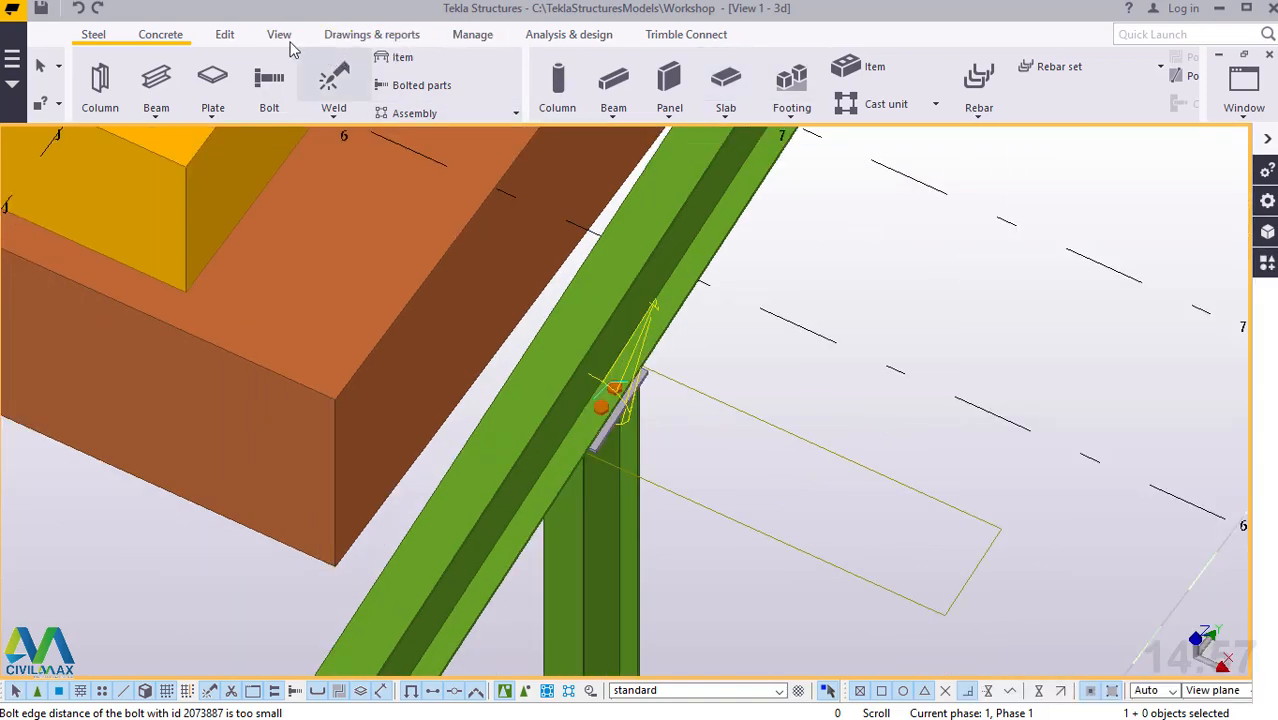
left_click(278, 38)
left_click(690, 94)
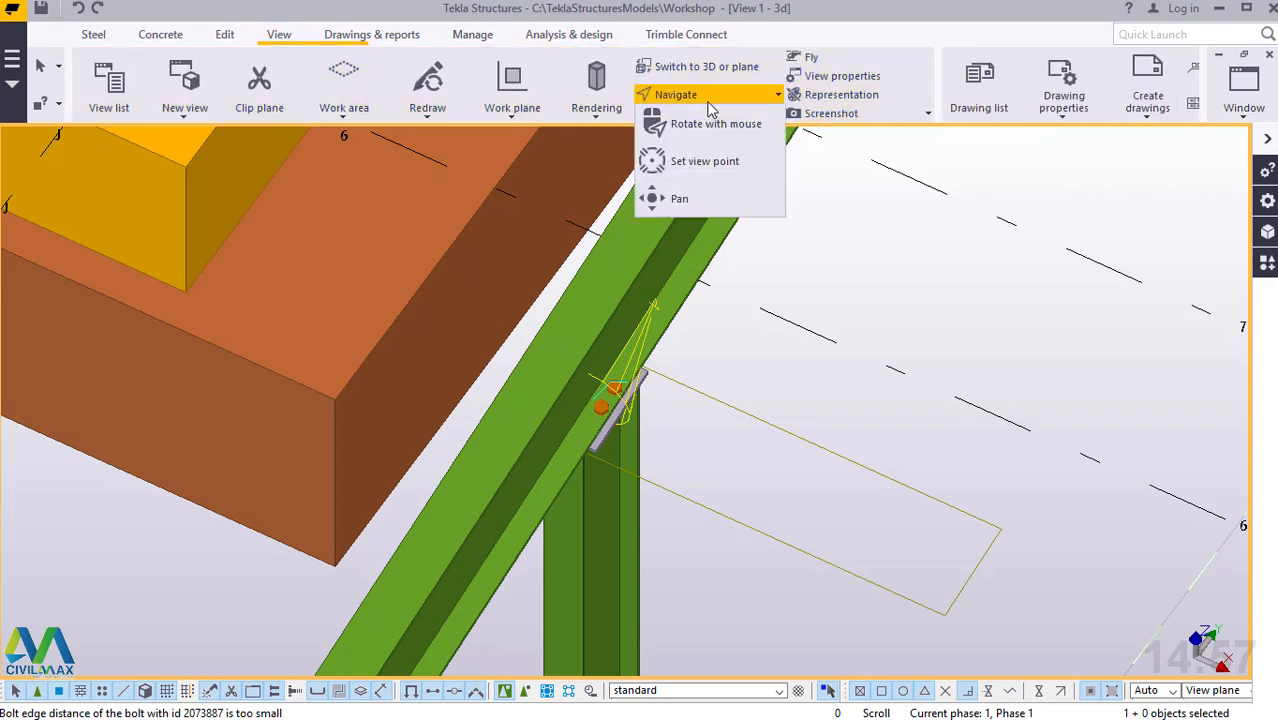
left_click(709, 126)
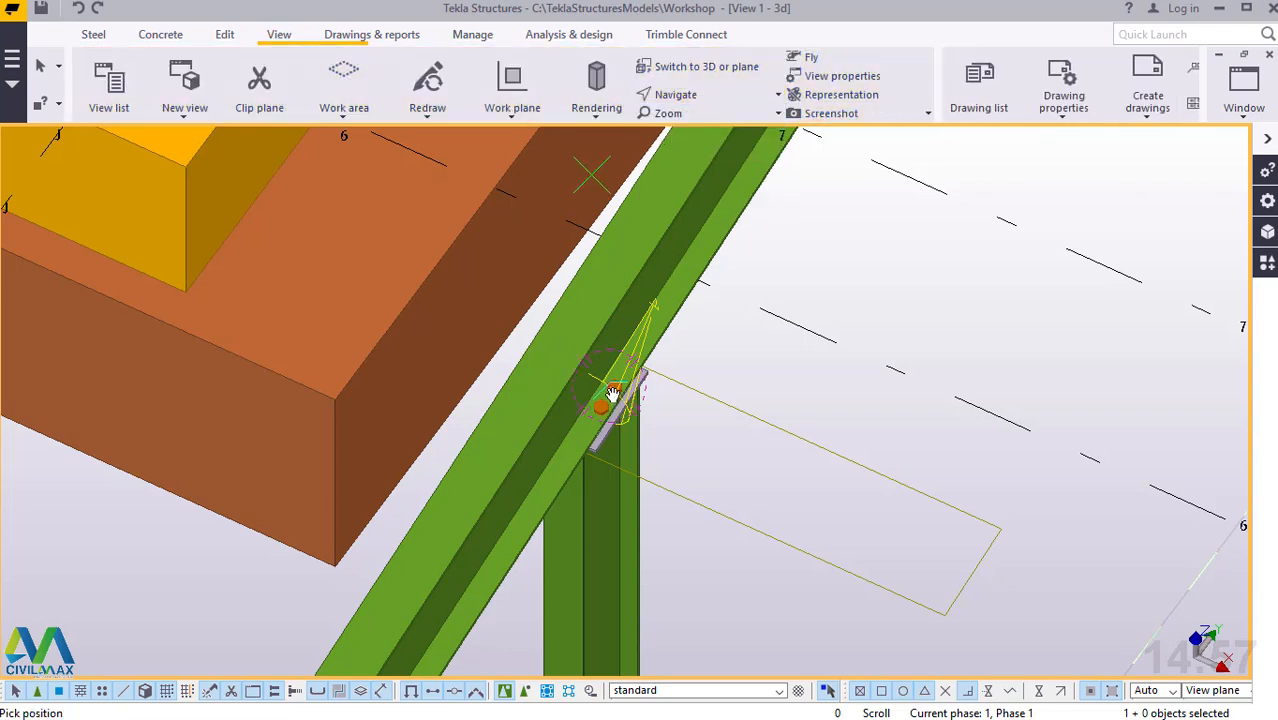
left_click_drag(440, 366, 508, 283)
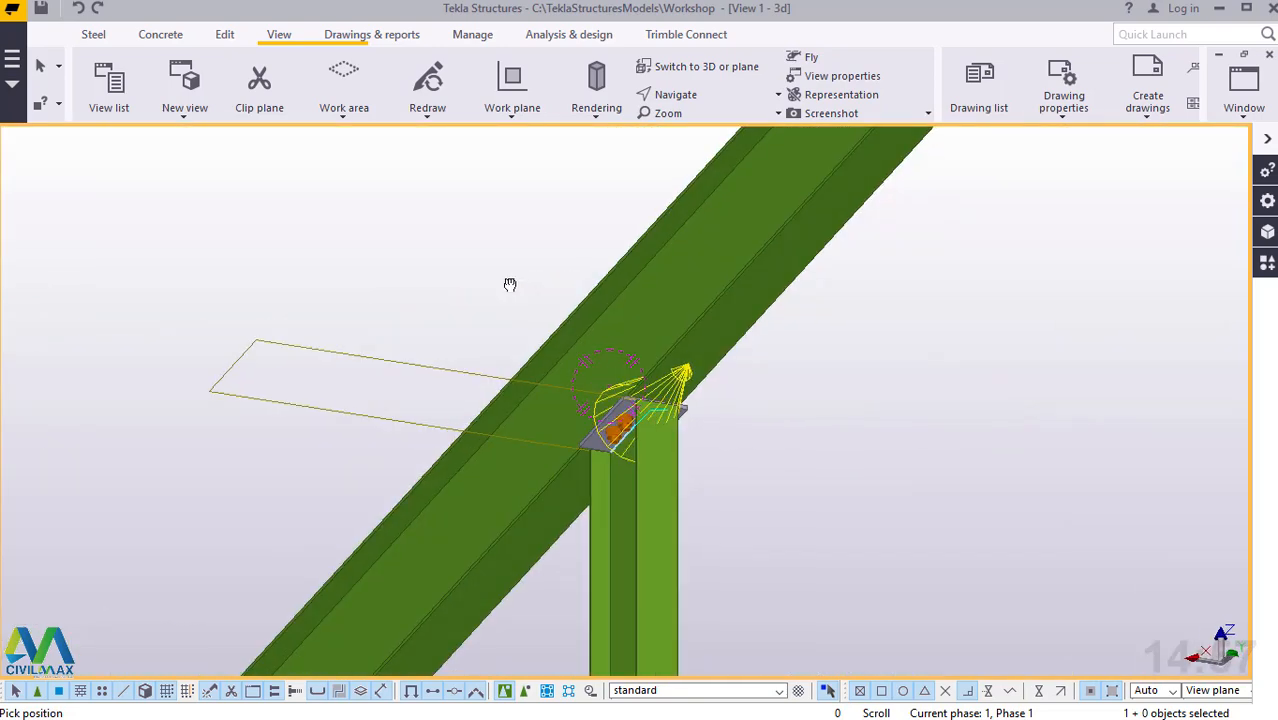
scroll(705, 414, "up", 5)
right_click(918, 320)
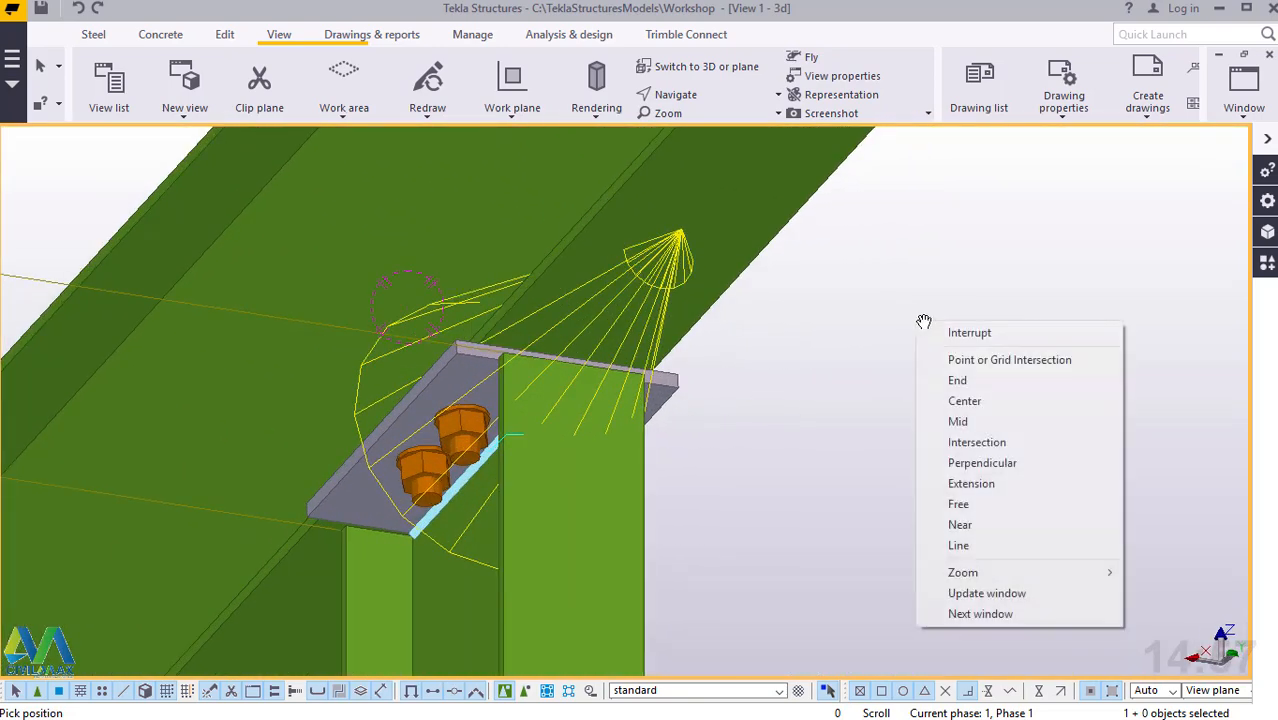
left_click(988, 335)
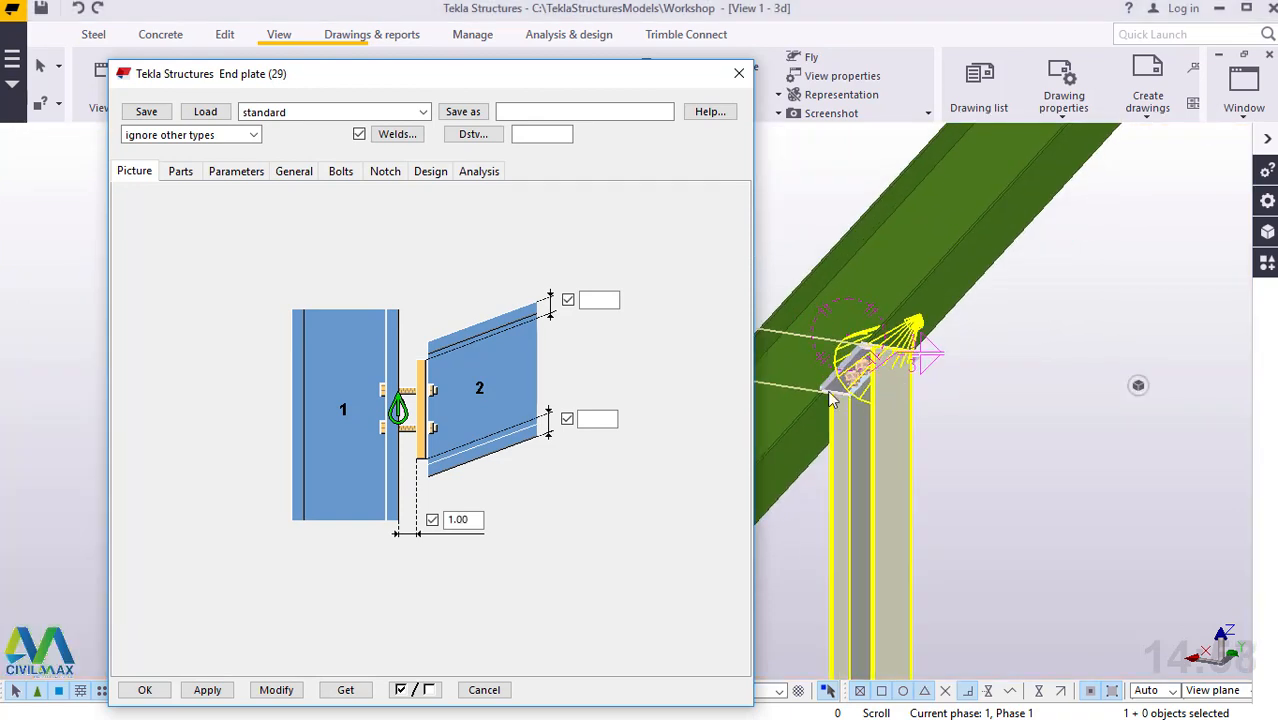
Step: In the End plate (29) bolt settings, set bolt size 16 and standard 8.8XOX, and enable the first washer option in the bolt assembly
scroll(830, 390, "up", 1)
scroll(830, 383, "up", 2)
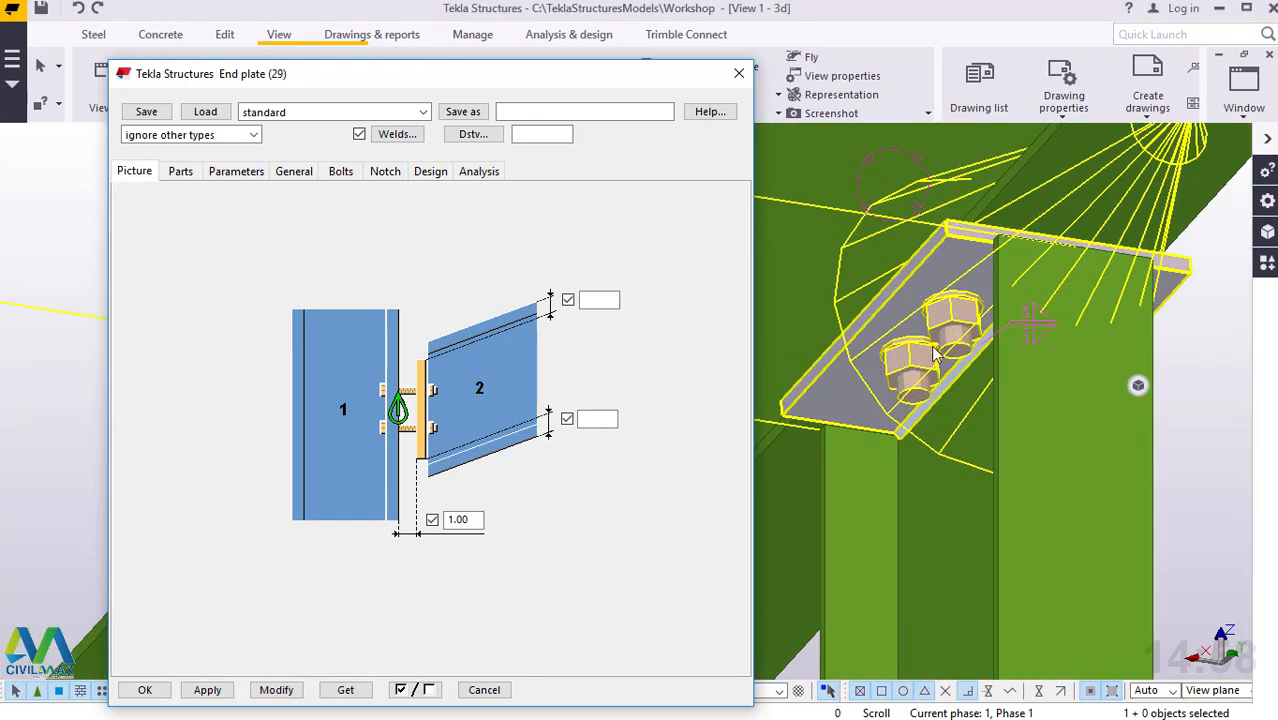
scroll(932, 355, "down", 4)
scroll(956, 331, "up", 3)
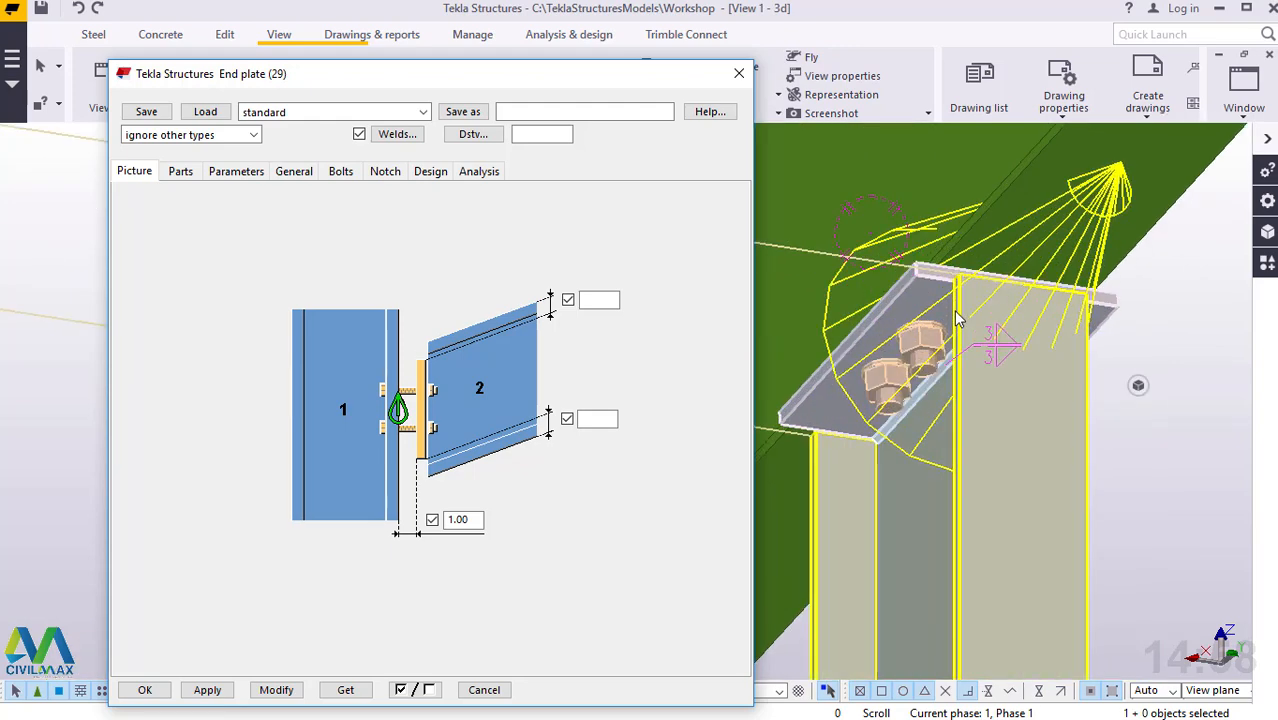
scroll(956, 316, "up", 1)
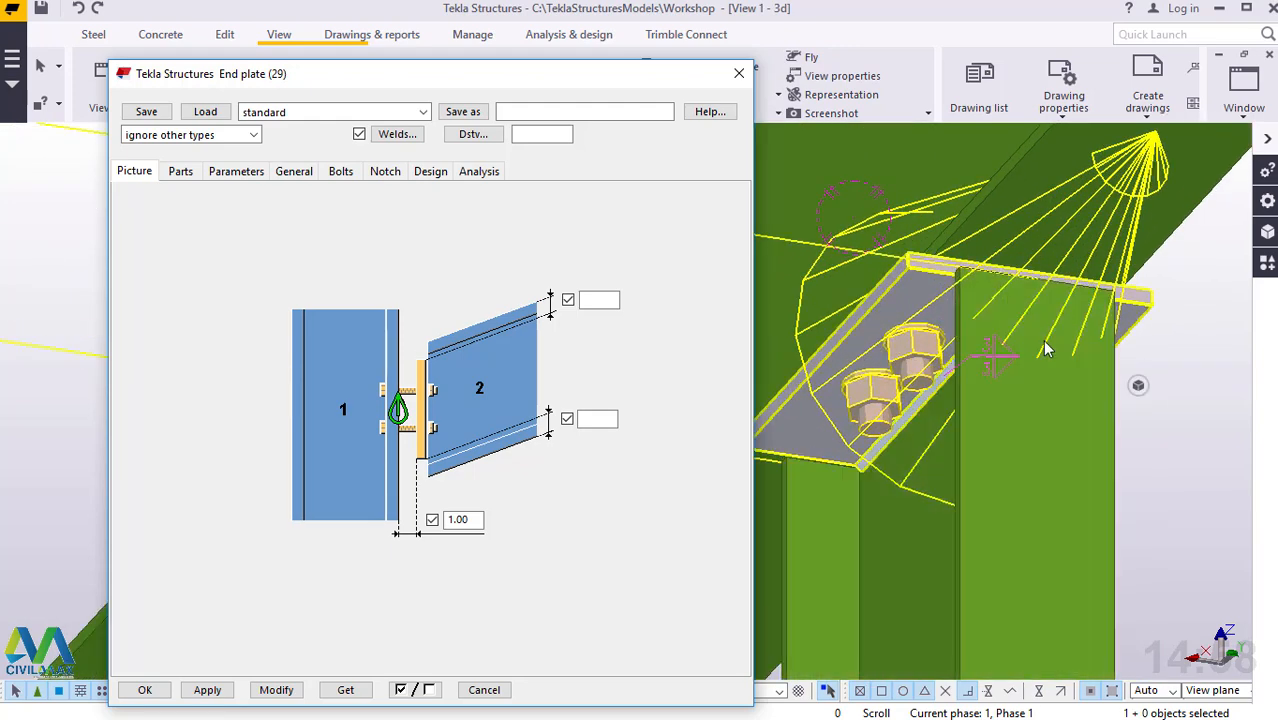
left_click(340, 172)
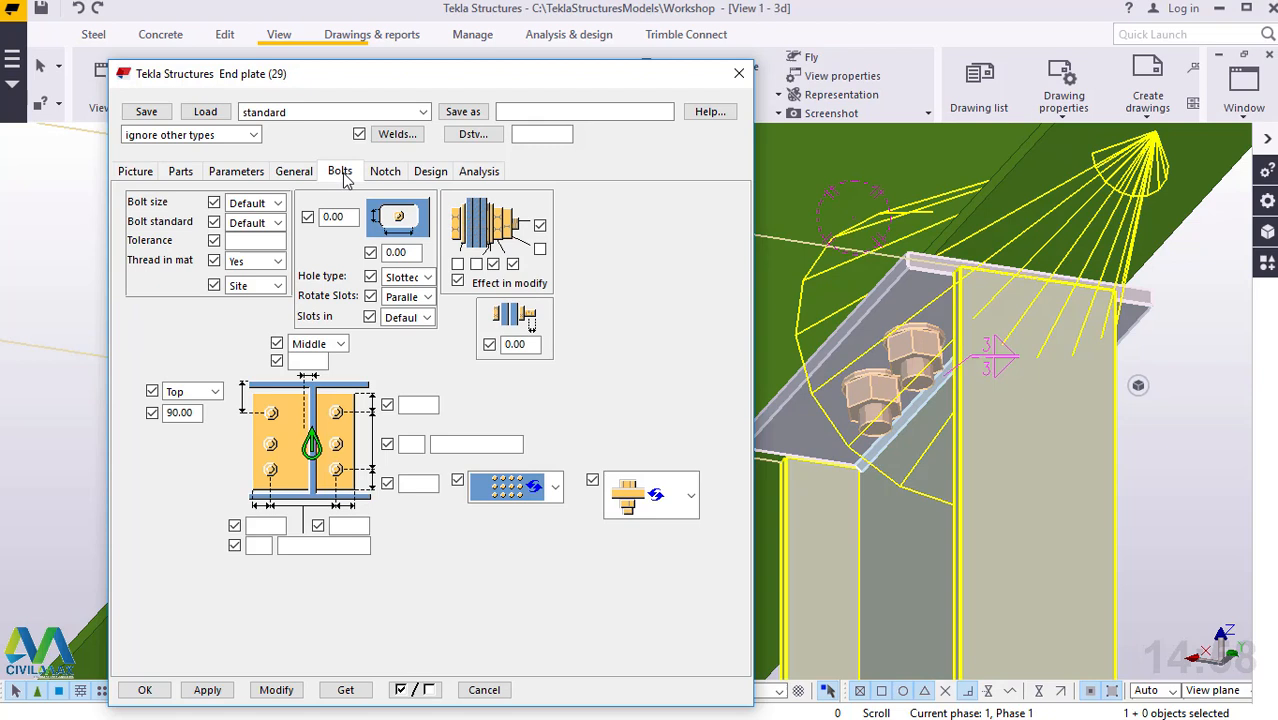
left_click(276, 204)
left_click(256, 264)
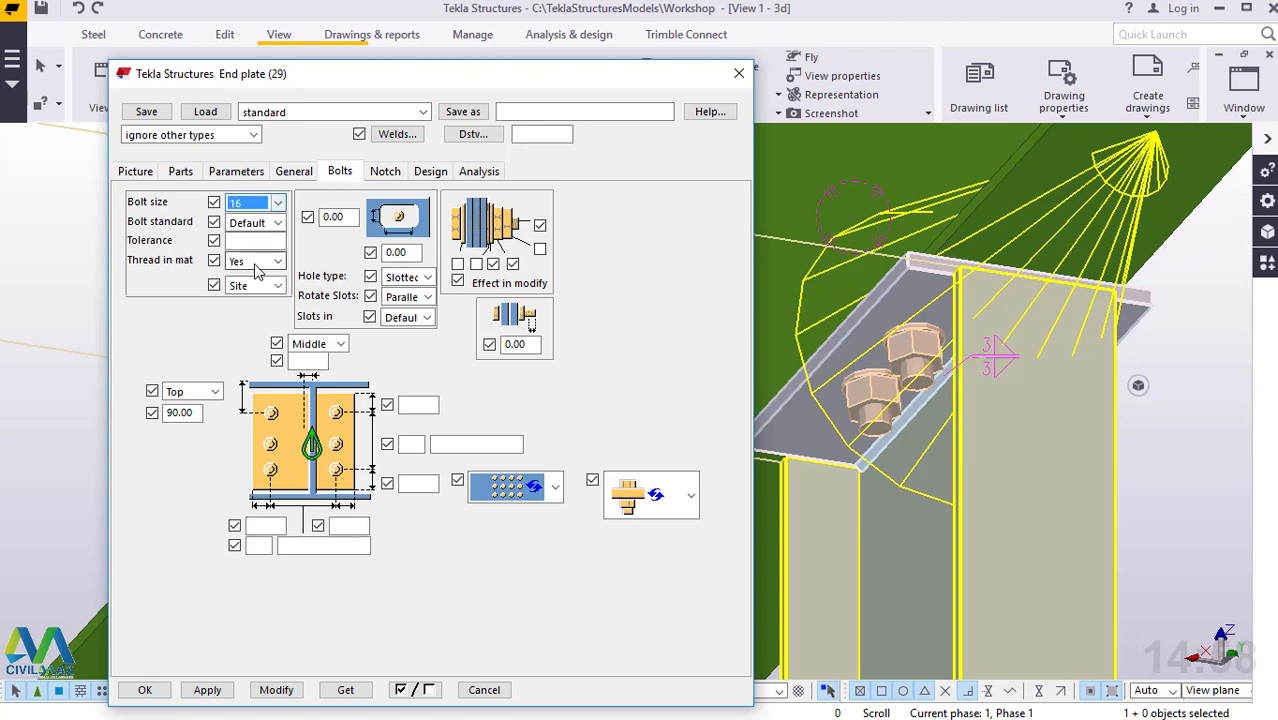
left_click(277, 222)
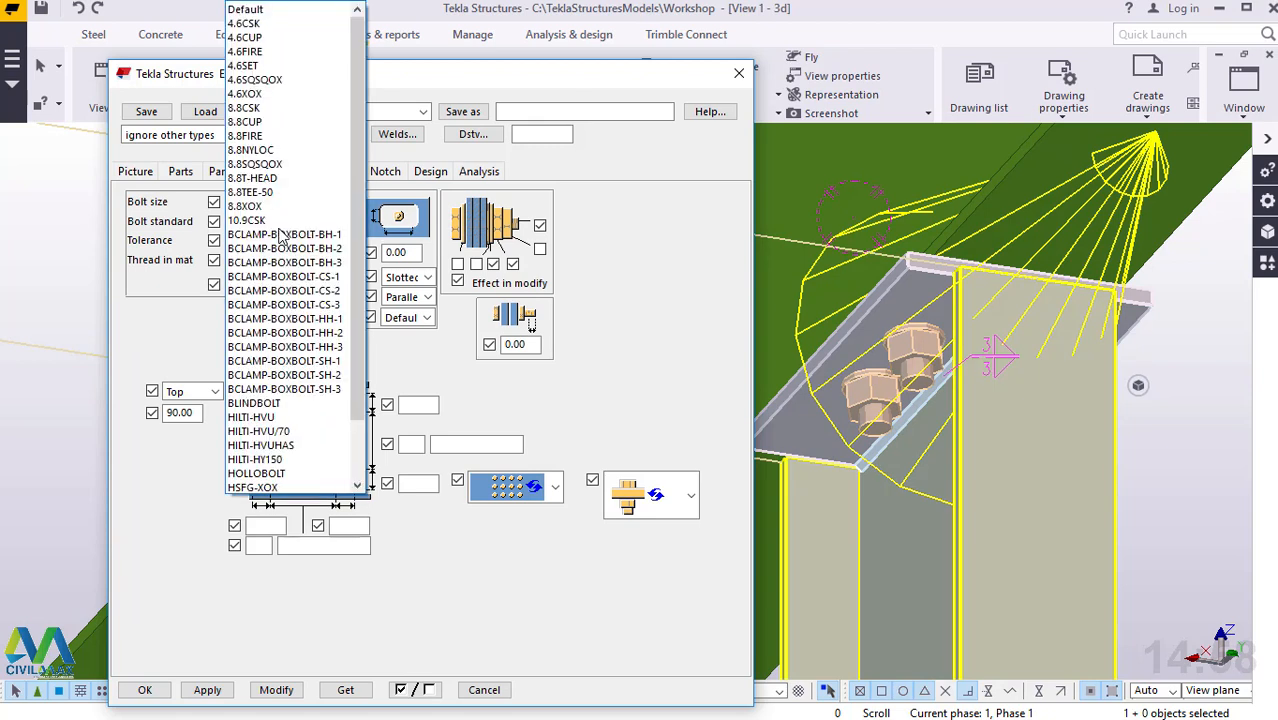
left_click(253, 207)
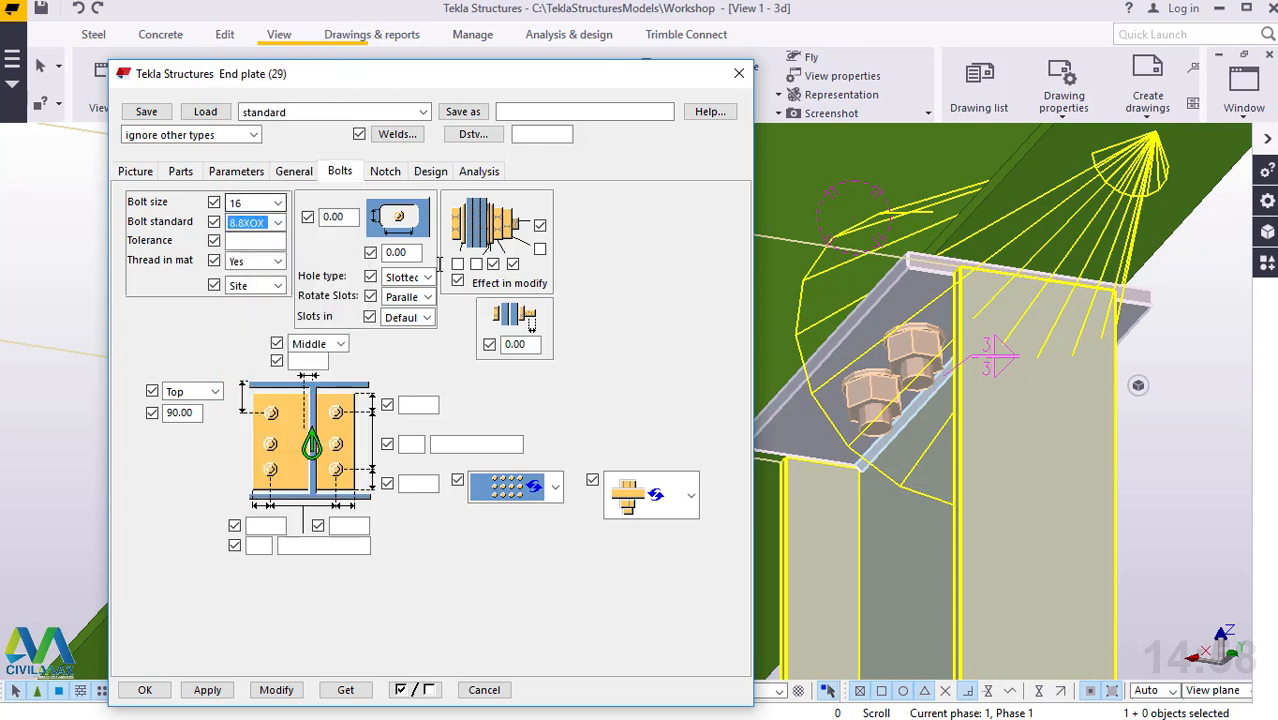
left_click(457, 264)
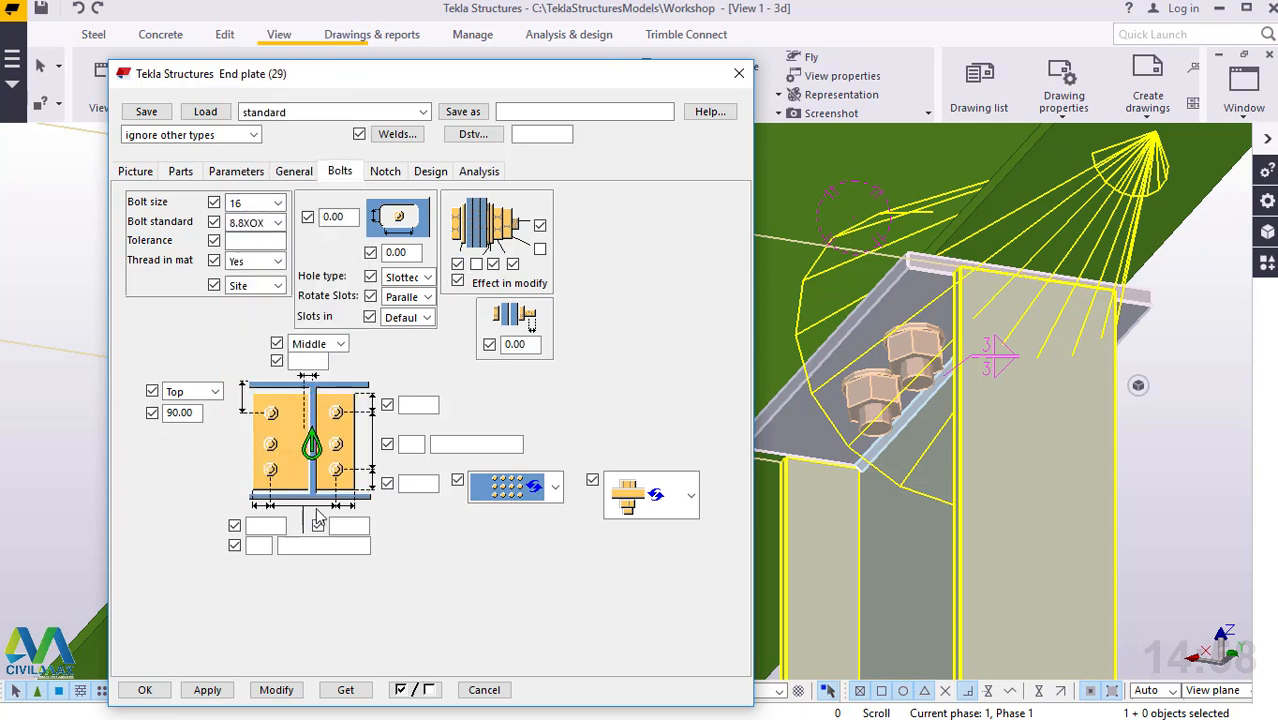
Step: Set the vertical bolt group position to Middle with a 0 mm offset and modify the end plate connection
left_click(216, 392)
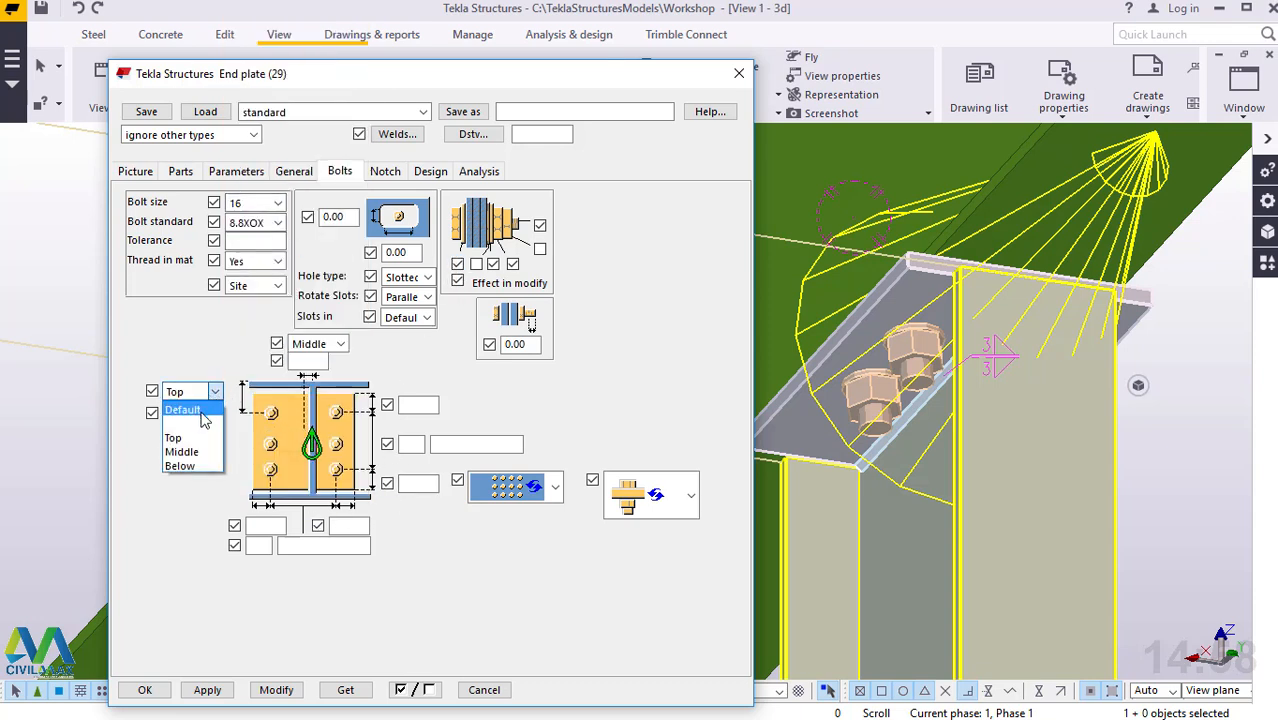
left_click(190, 451)
double_click(199, 418)
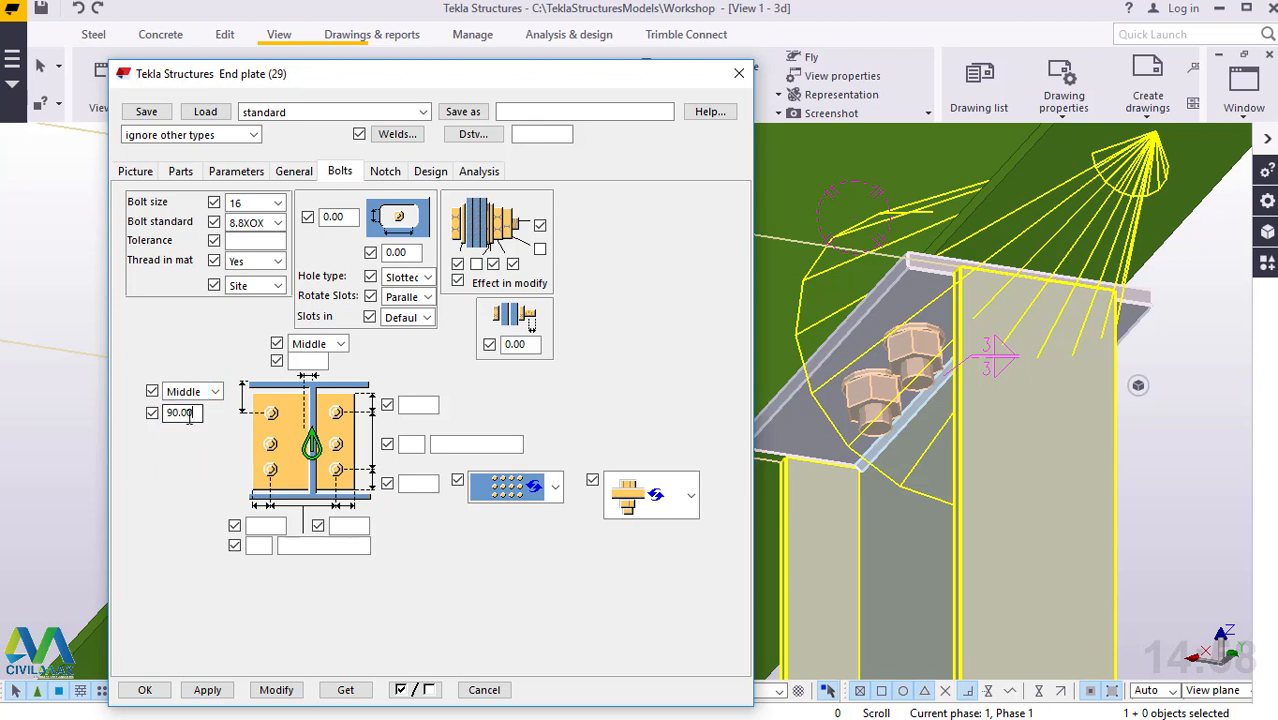
type("0")
left_click(274, 690)
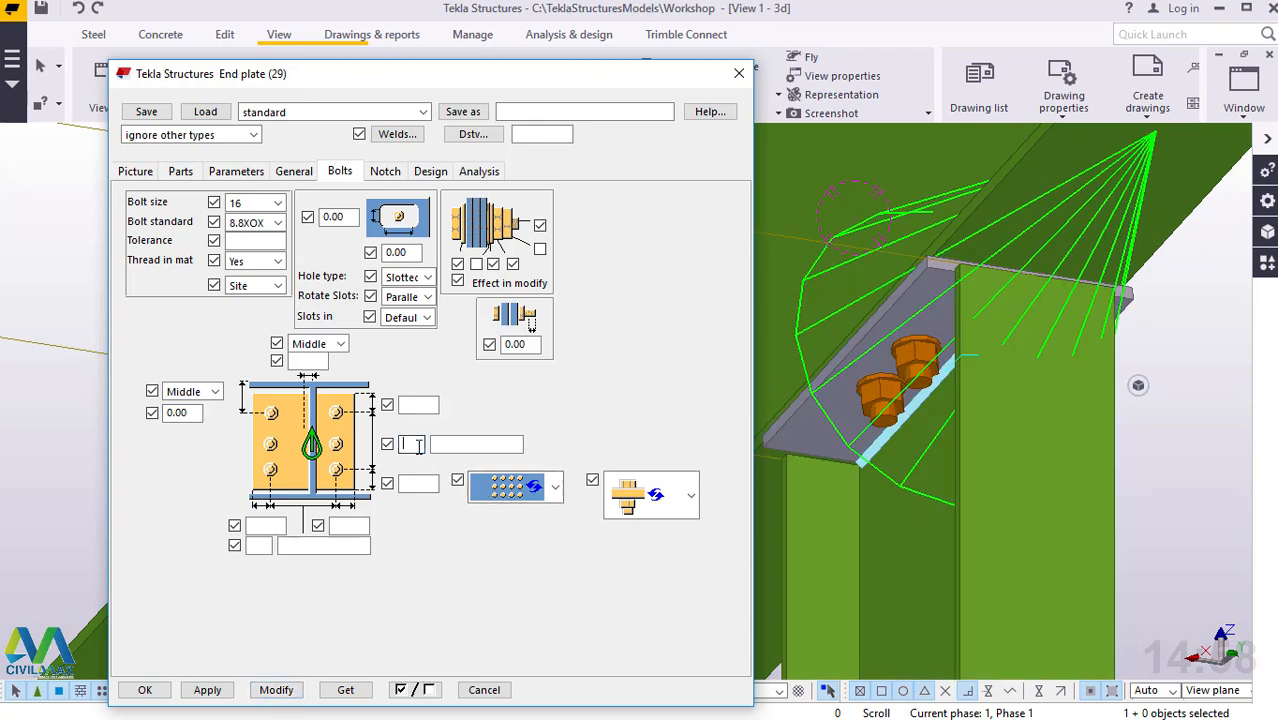
Step: Set the end plate's vertical bolt count to 3 with 75 mm spacing and modify the connection
type("3")
left_click(474, 449)
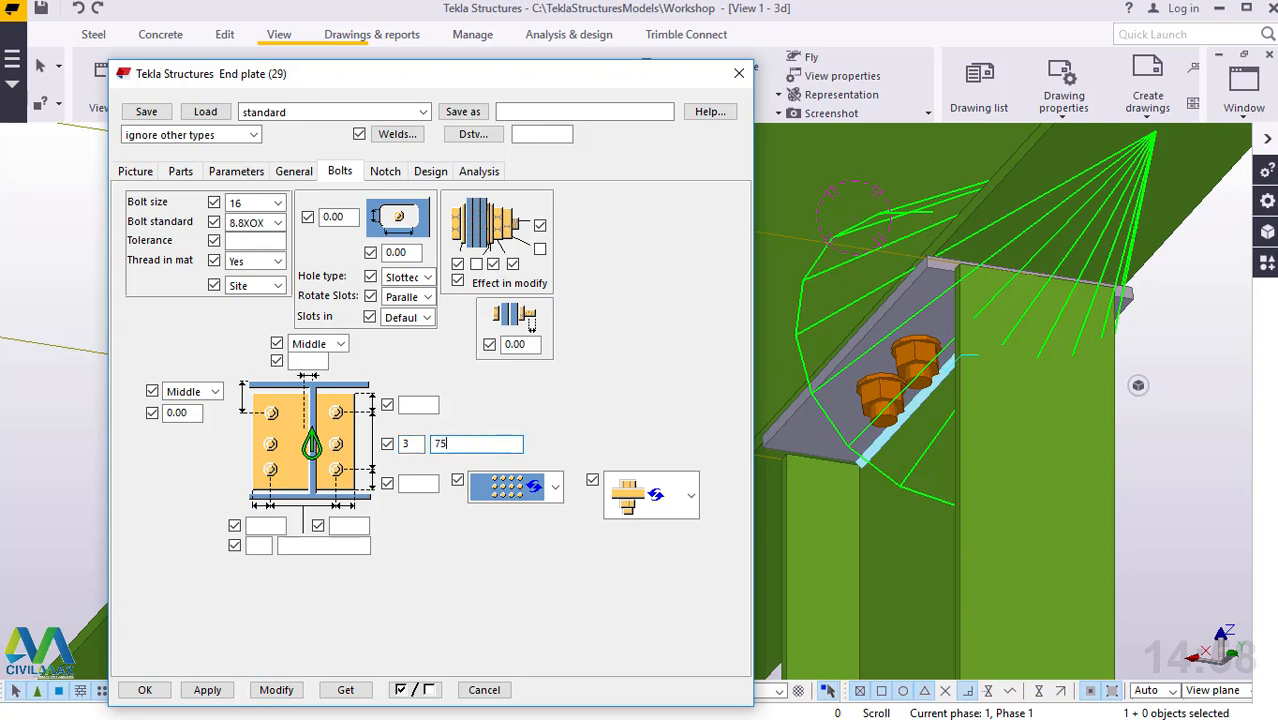
left_click(277, 690)
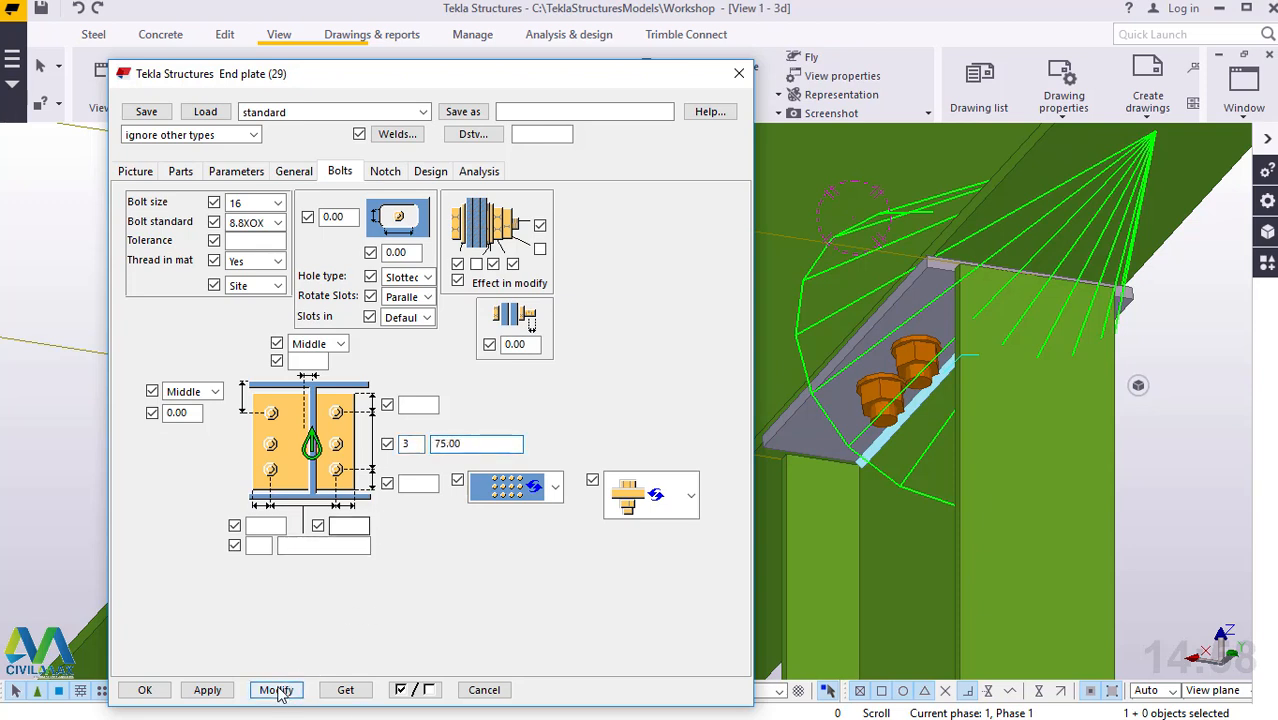
left_click(277, 690)
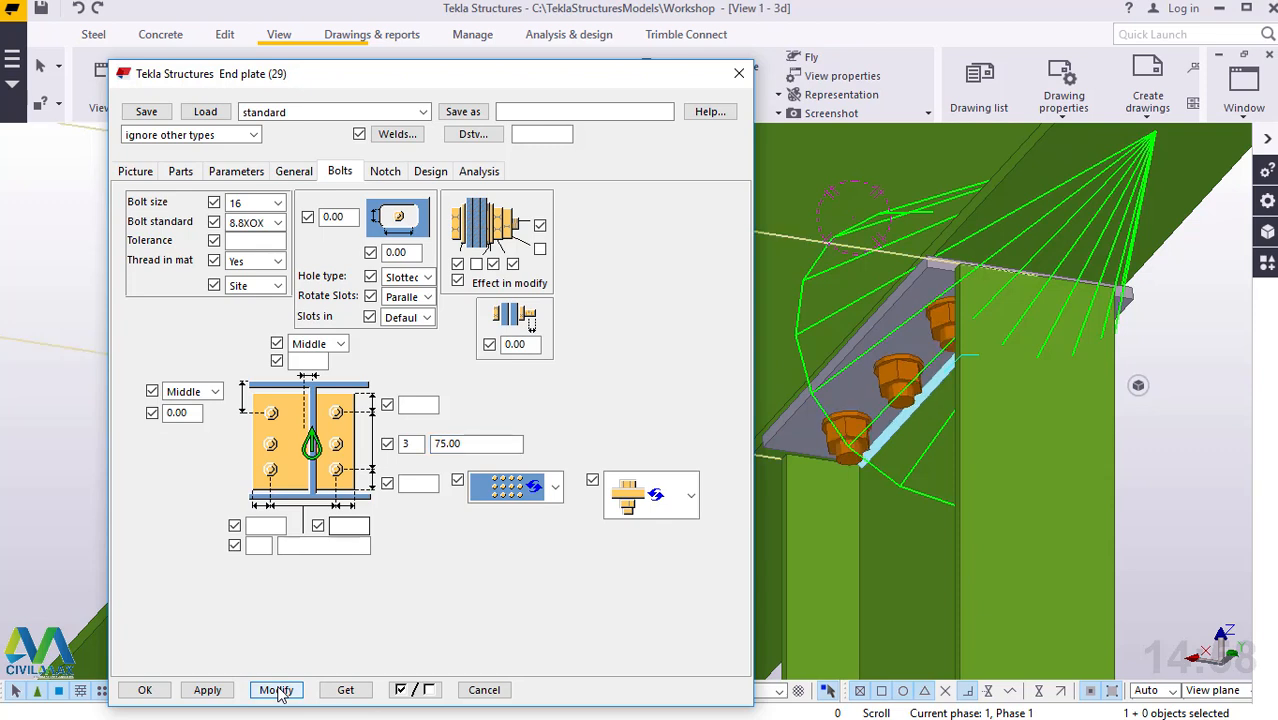
Step: Set both horizontal bolt edge distances of the end plate to 50 mm and modify the connection
left_click(350, 526)
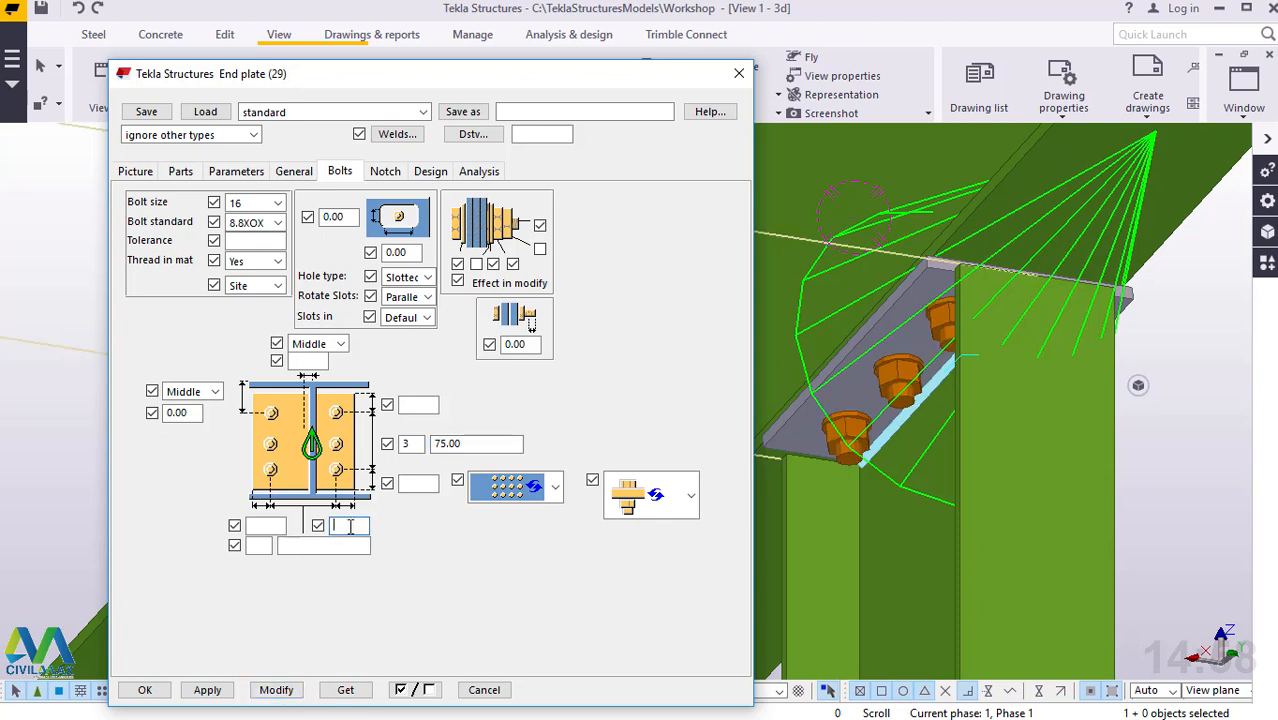
type("50")
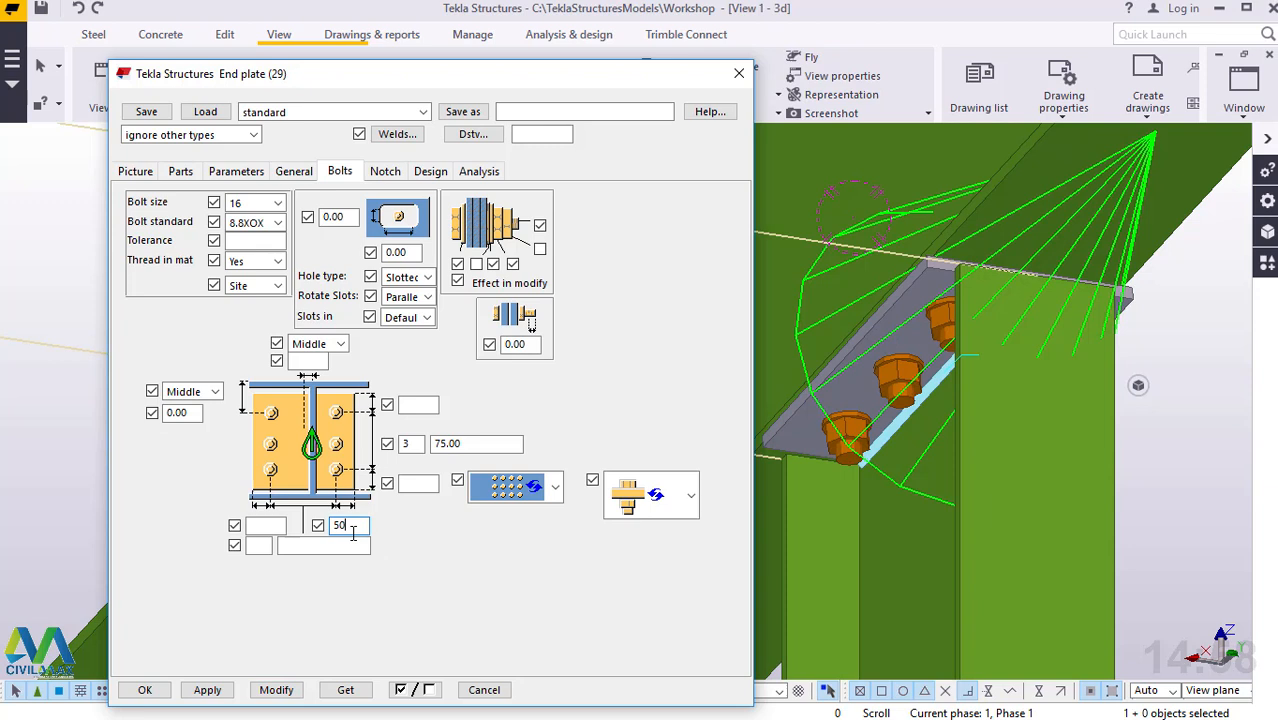
left_click(266, 526)
type("50")
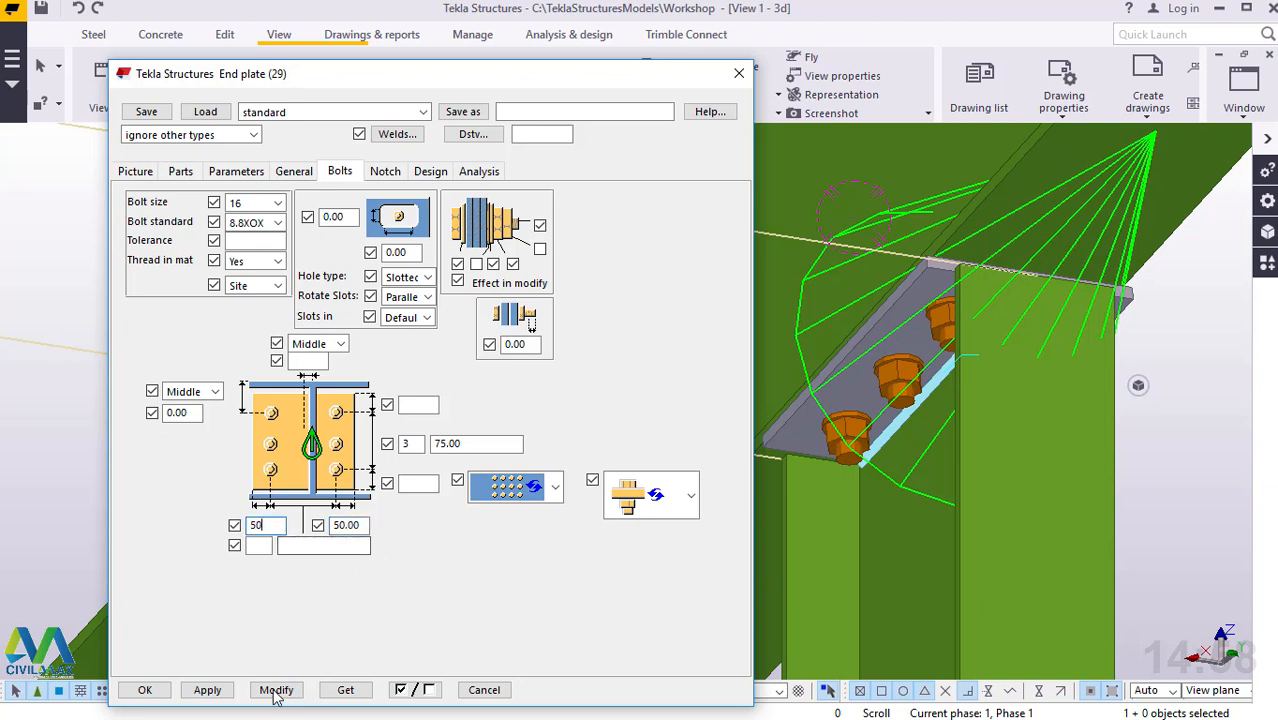
left_click(274, 690)
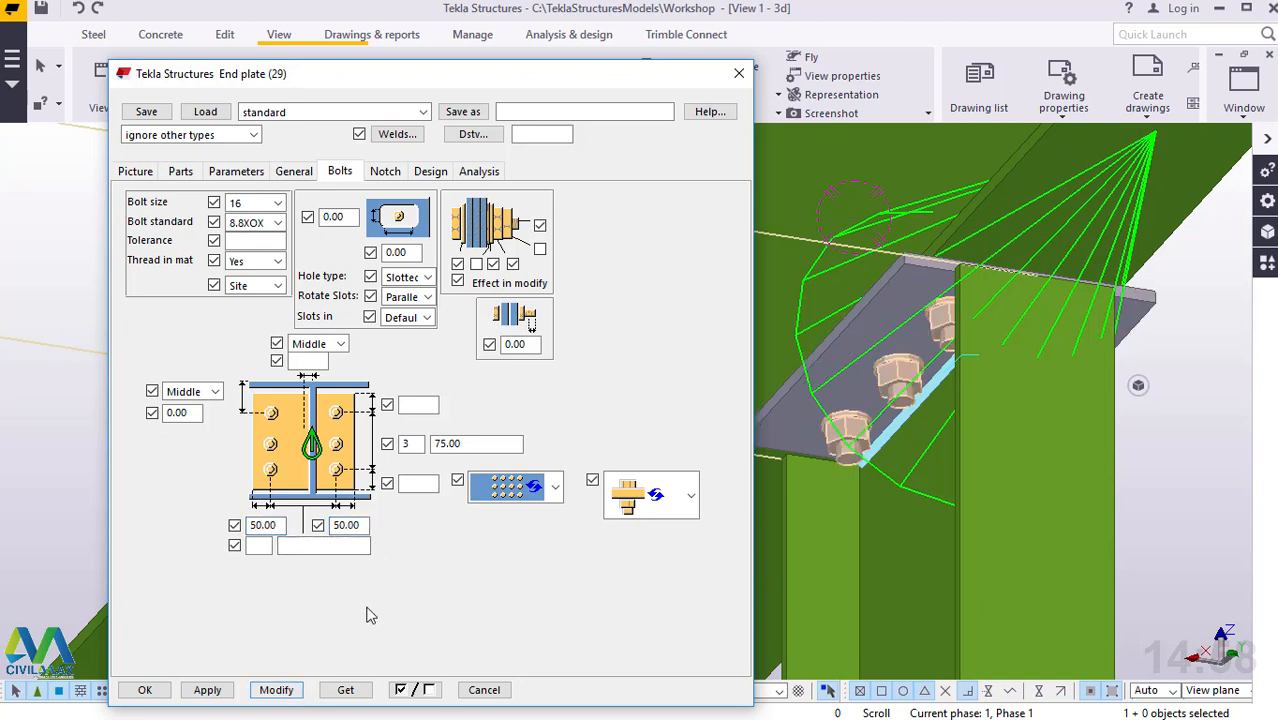
Step: Reduce both horizontal bolt edge distances of the end plate to 20 mm and modify the connection
double_click(345, 525)
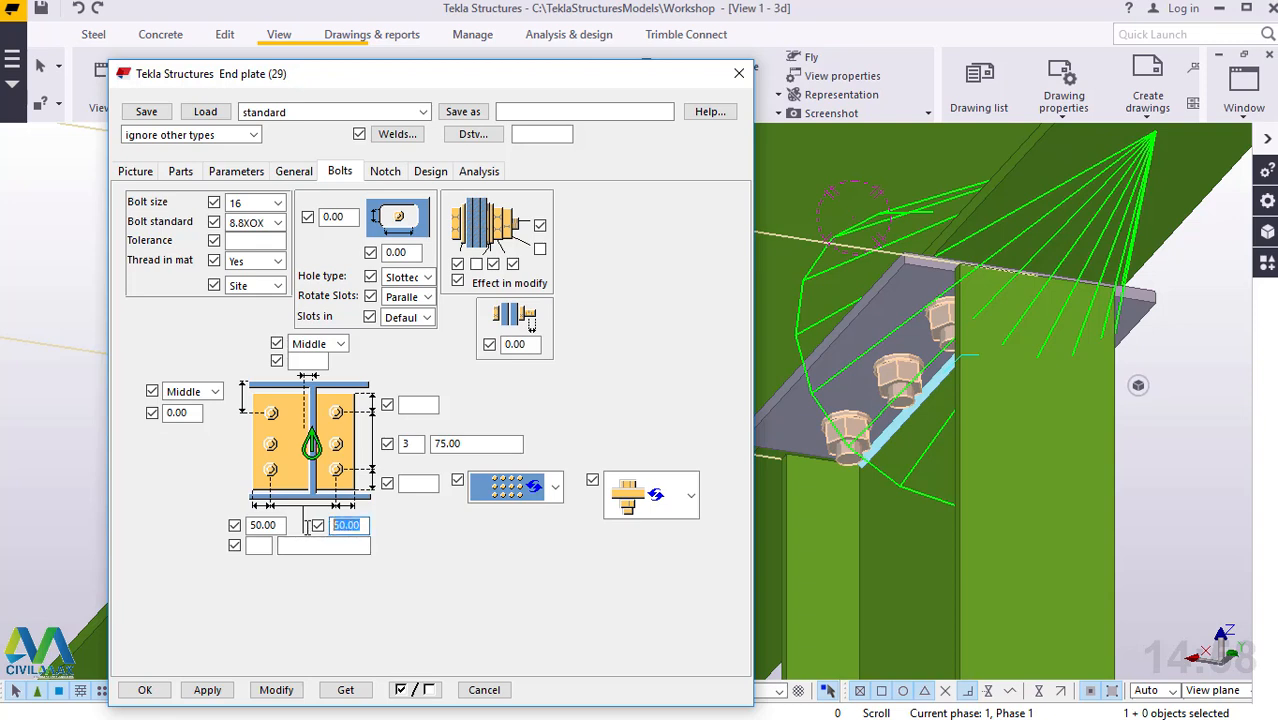
type("20")
double_click(265, 525)
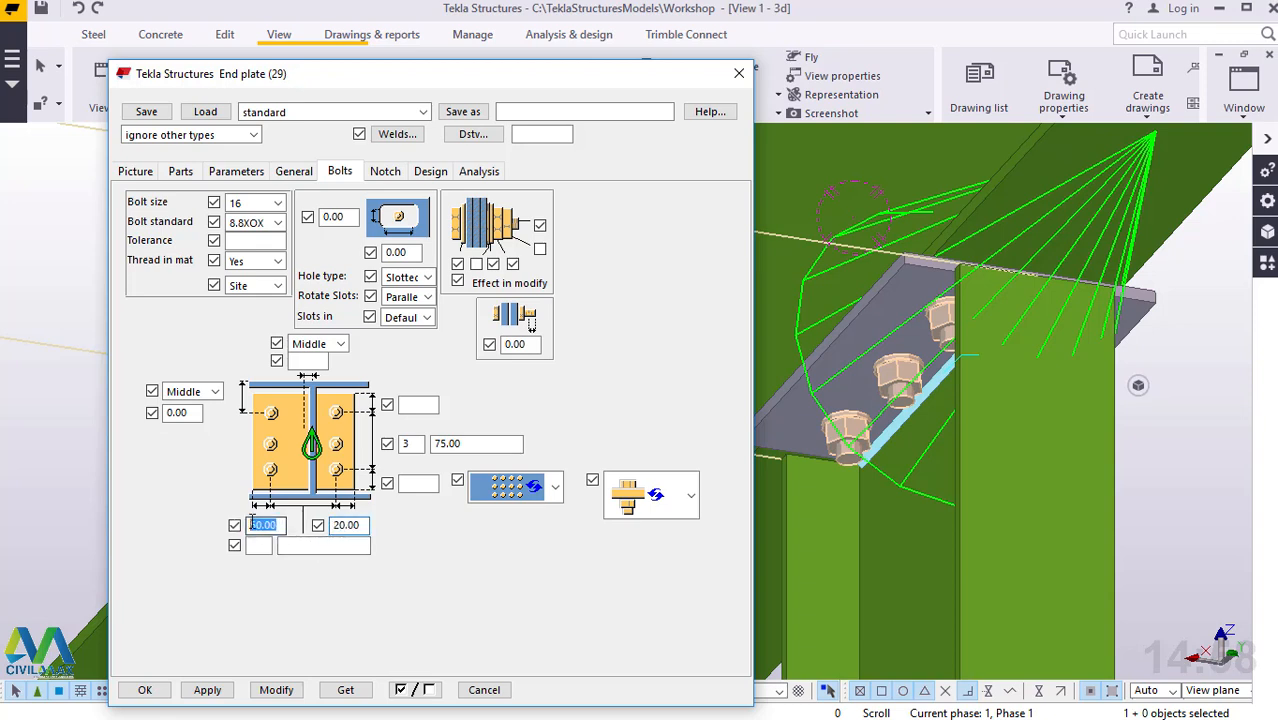
type("20")
left_click(280, 692)
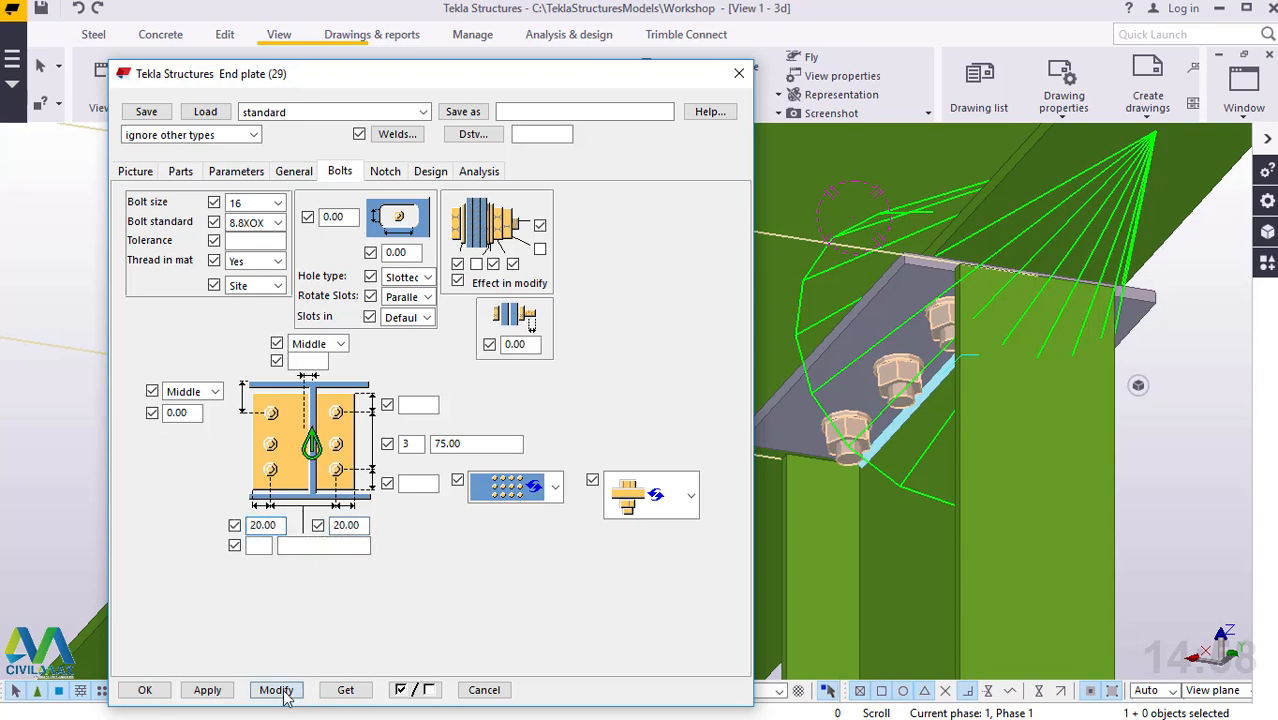
Step: Set both horizontal bolt edge distances of the end plate to 30 mm and update the connection
double_click(333, 525)
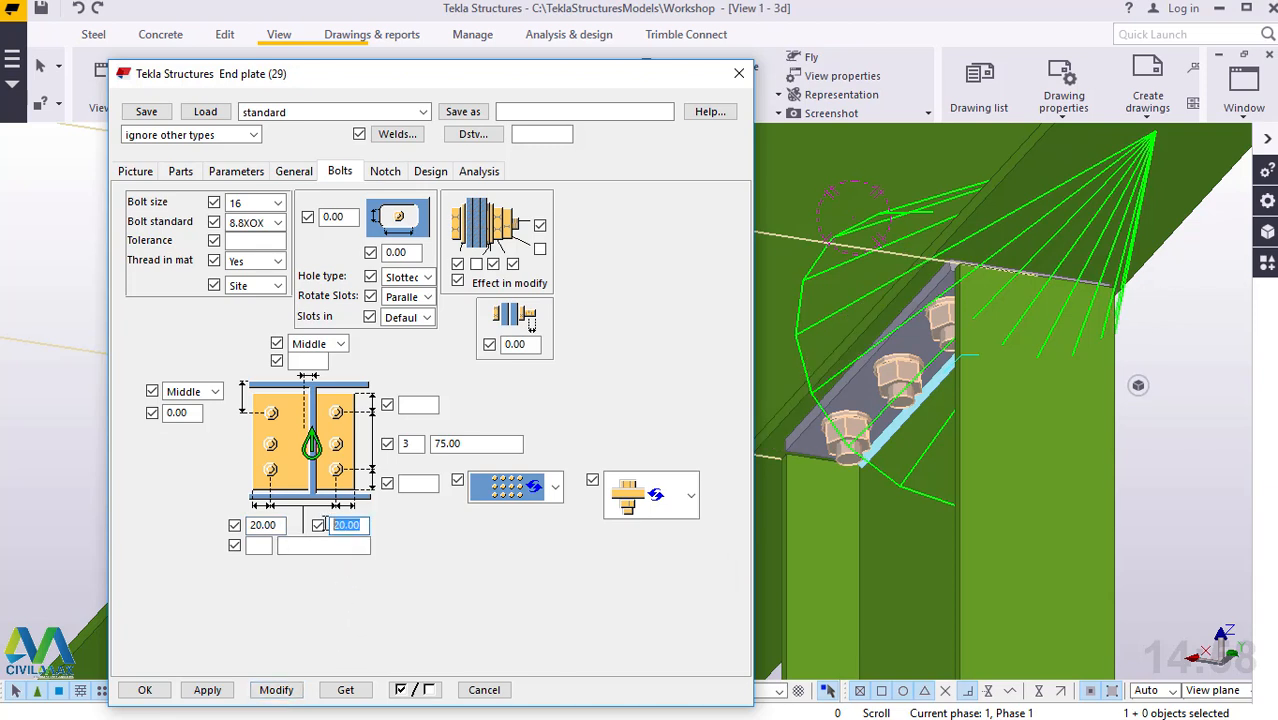
type("30")
double_click(246, 525)
type("30")
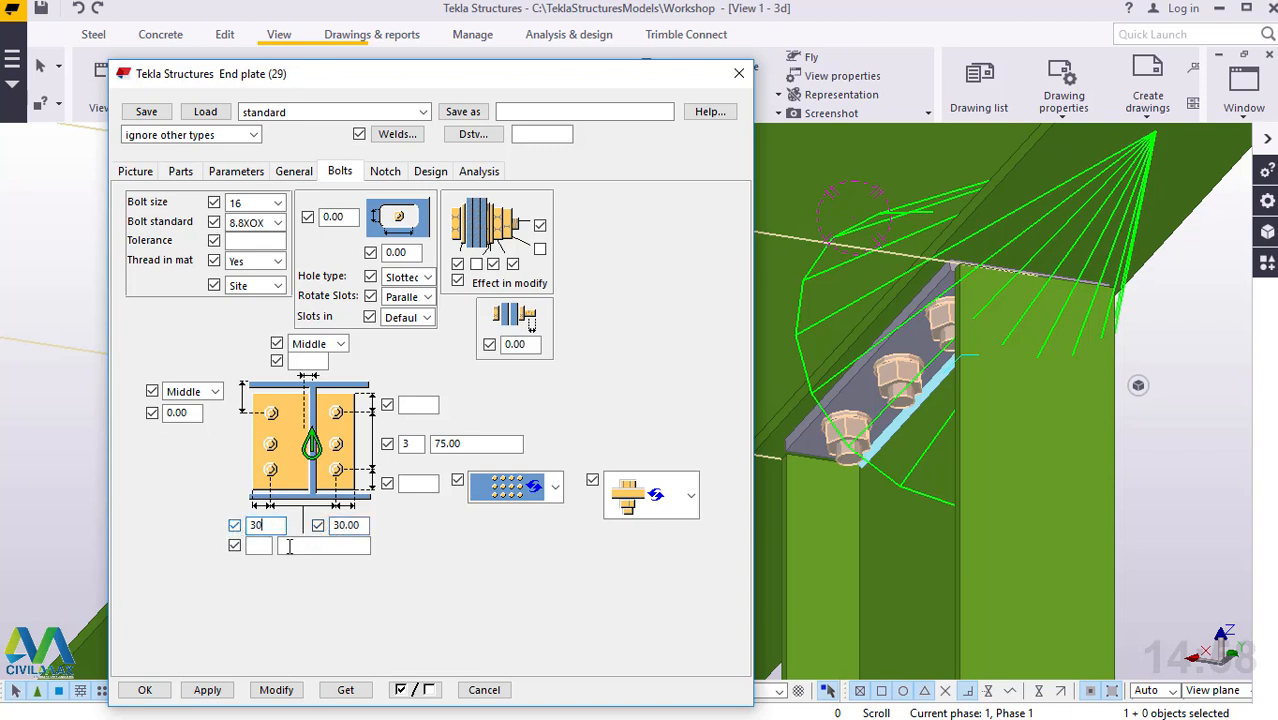
left_click(277, 690)
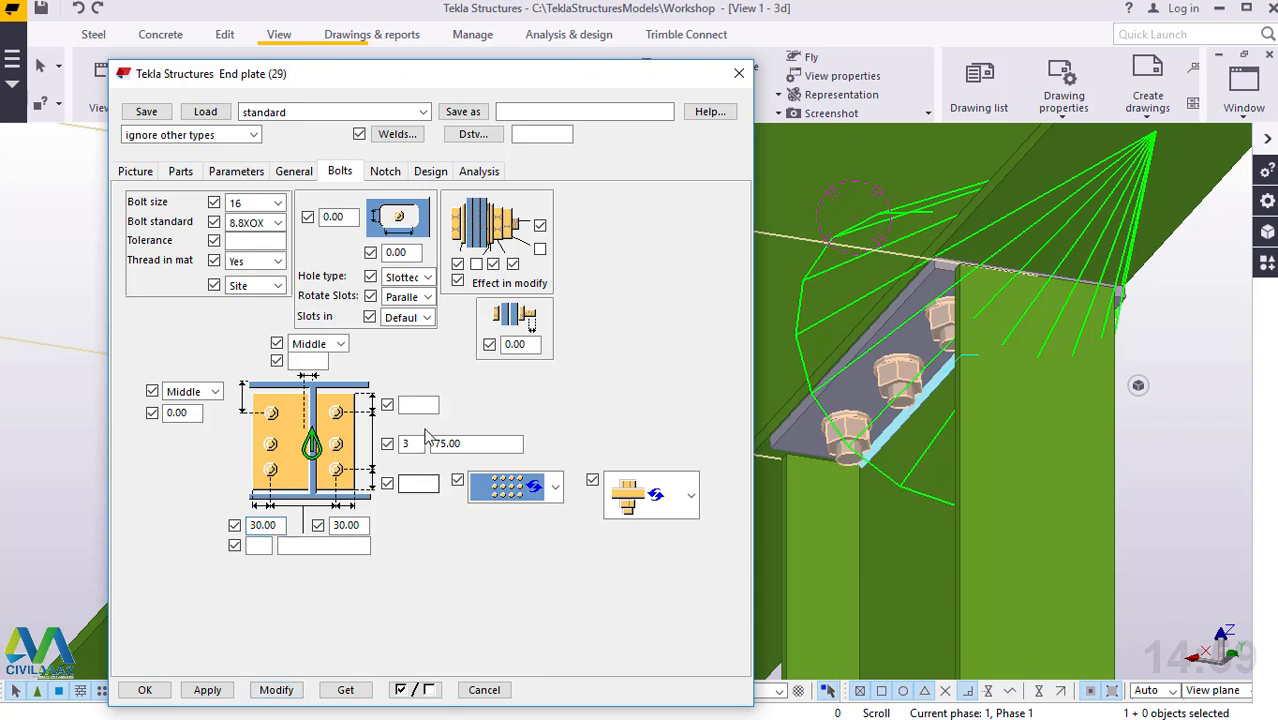
Step: Set the upper and lower vertical bolt edge distances of the end plate to 50 mm and modify the connection
left_click(420, 404)
type("50")
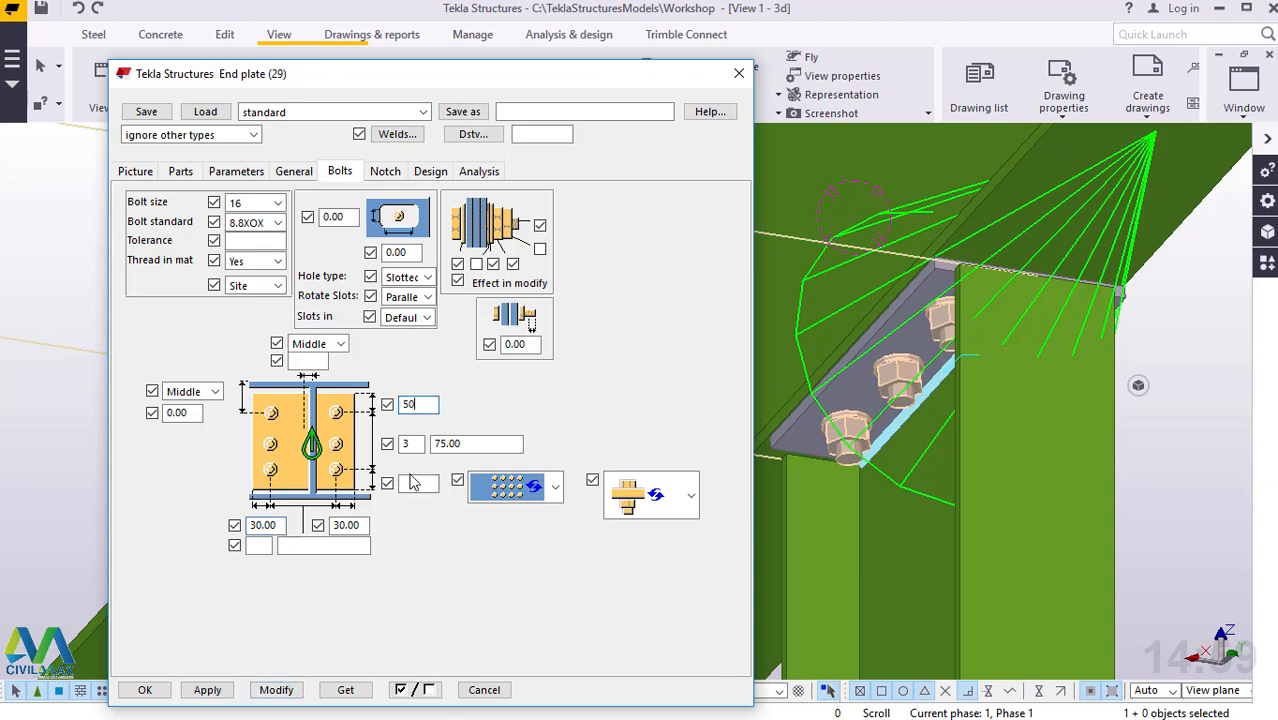
left_click(418, 483)
type("50")
left_click(277, 690)
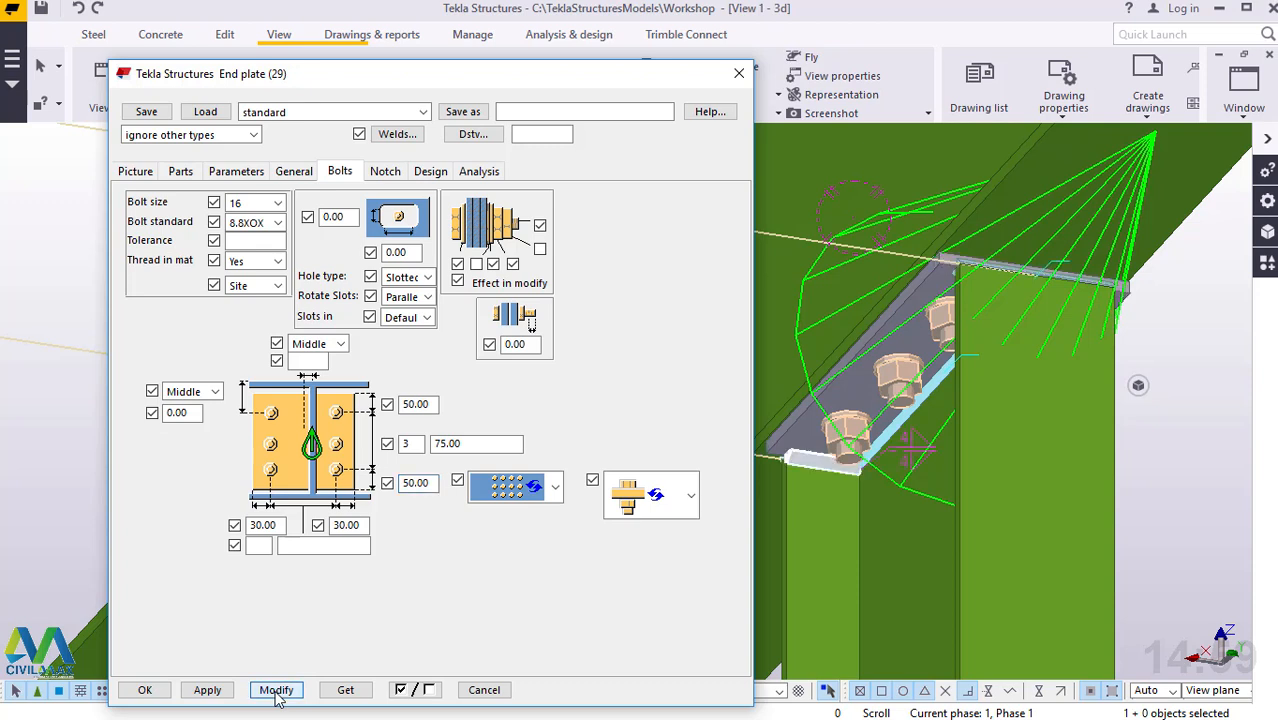
Step: Set the upper and lower vertical bolt edge distances to 75 mm and modify the end plate connection
left_click_drag(430, 404, 404, 405)
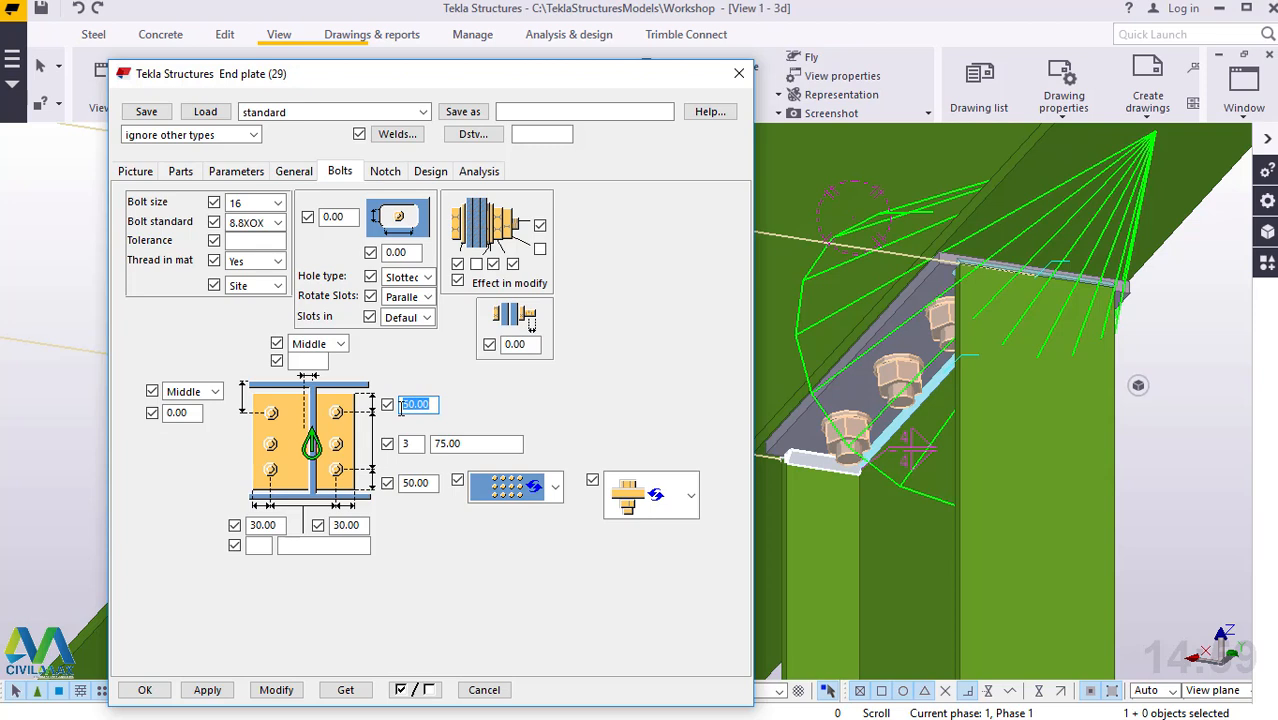
type("75")
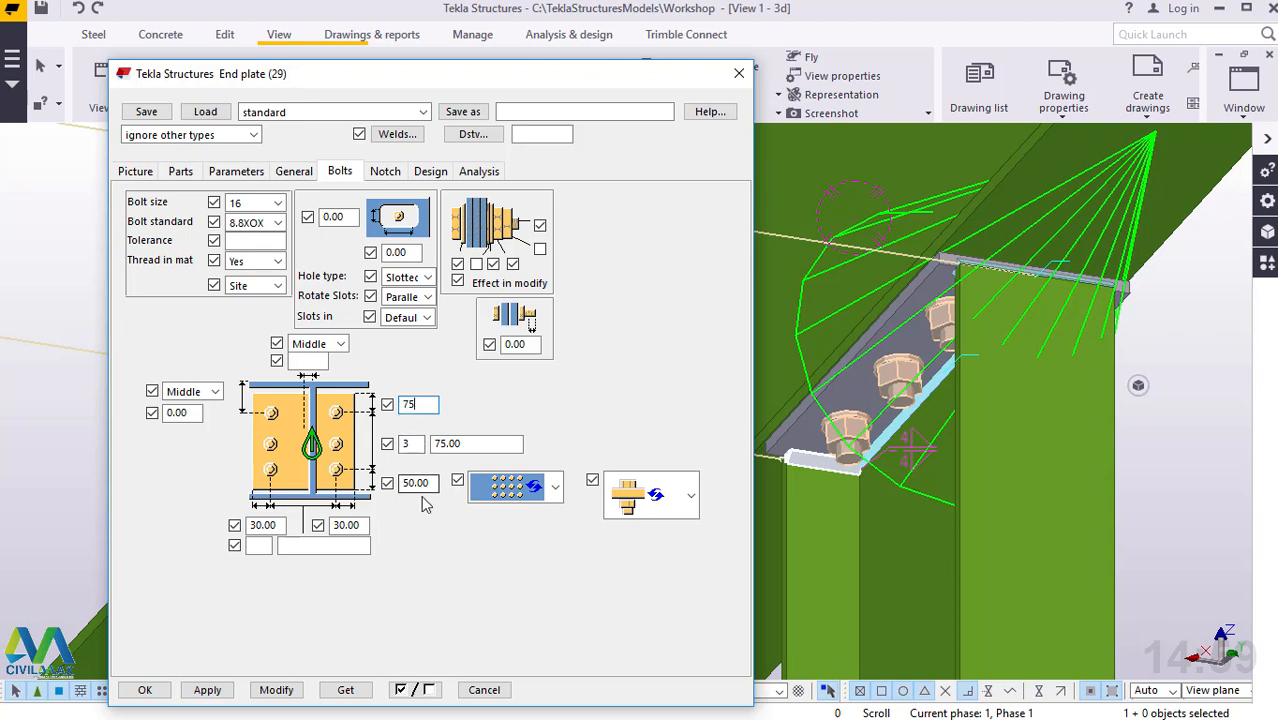
left_click_drag(431, 483, 387, 484)
type("75")
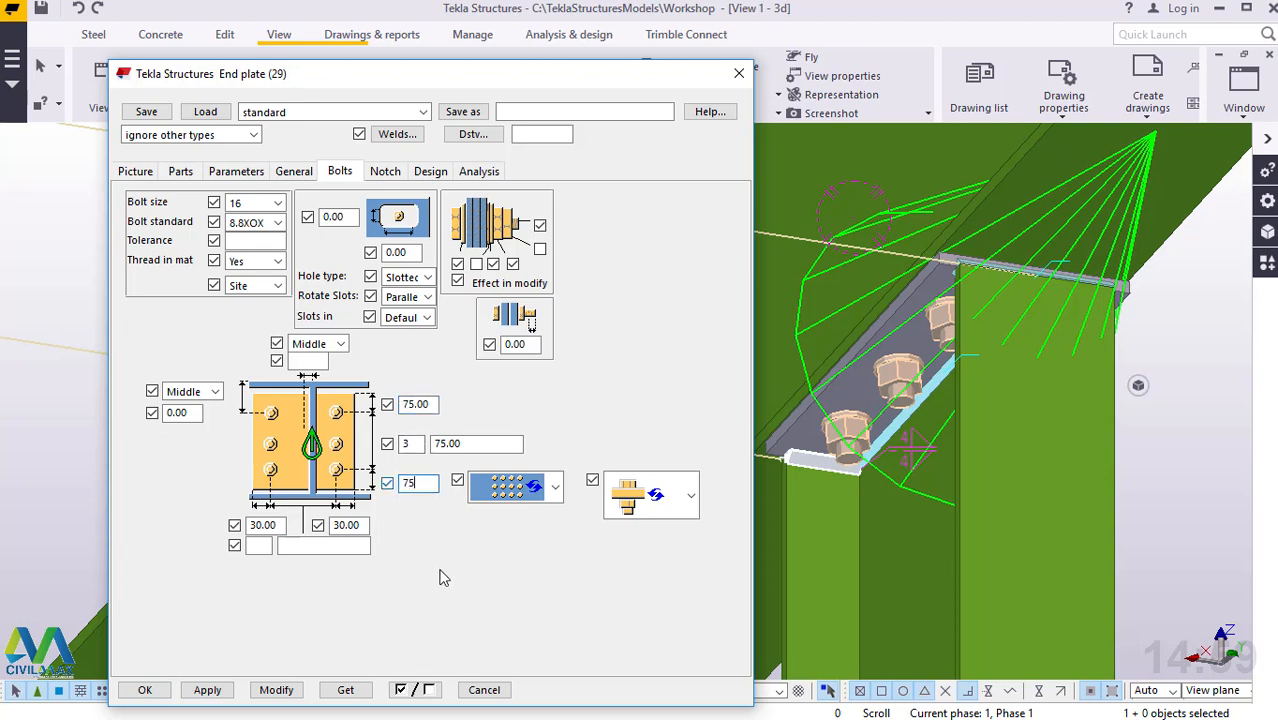
left_click(277, 690)
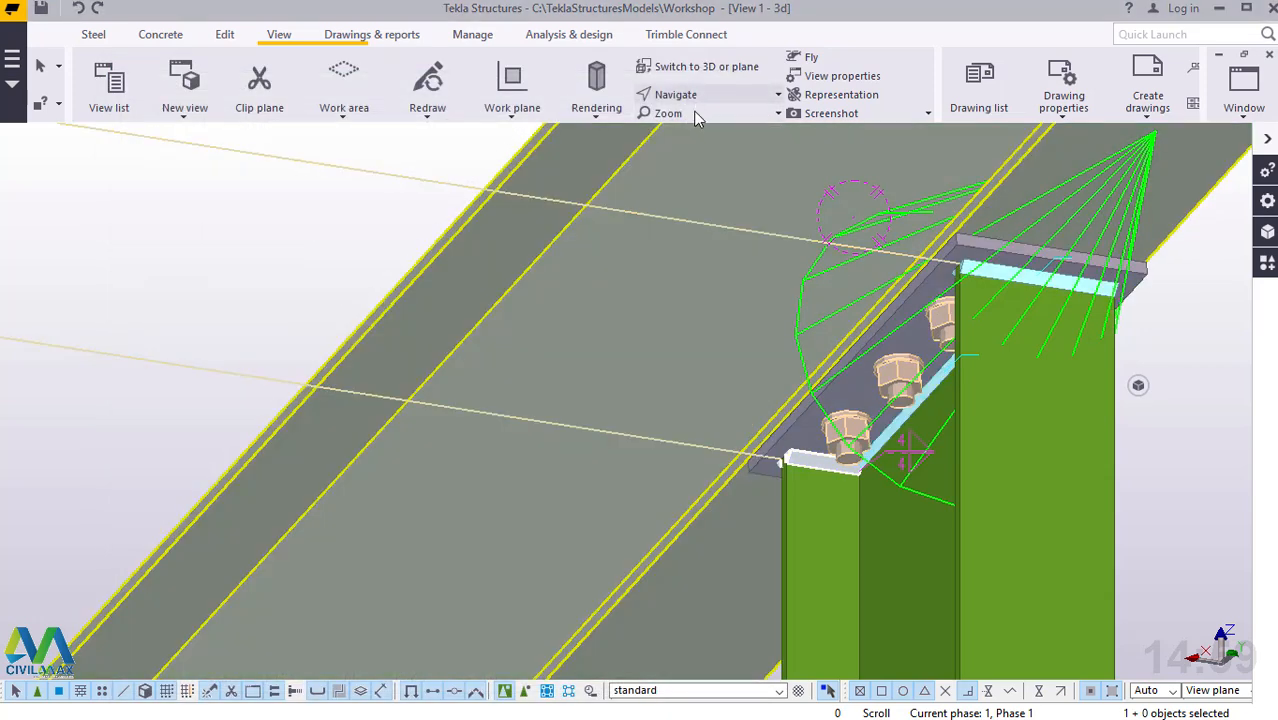
Step: Examine the modified end plate and its bolts from several angles, and the gable column's place in the end frame
left_click(692, 97)
left_click(702, 132)
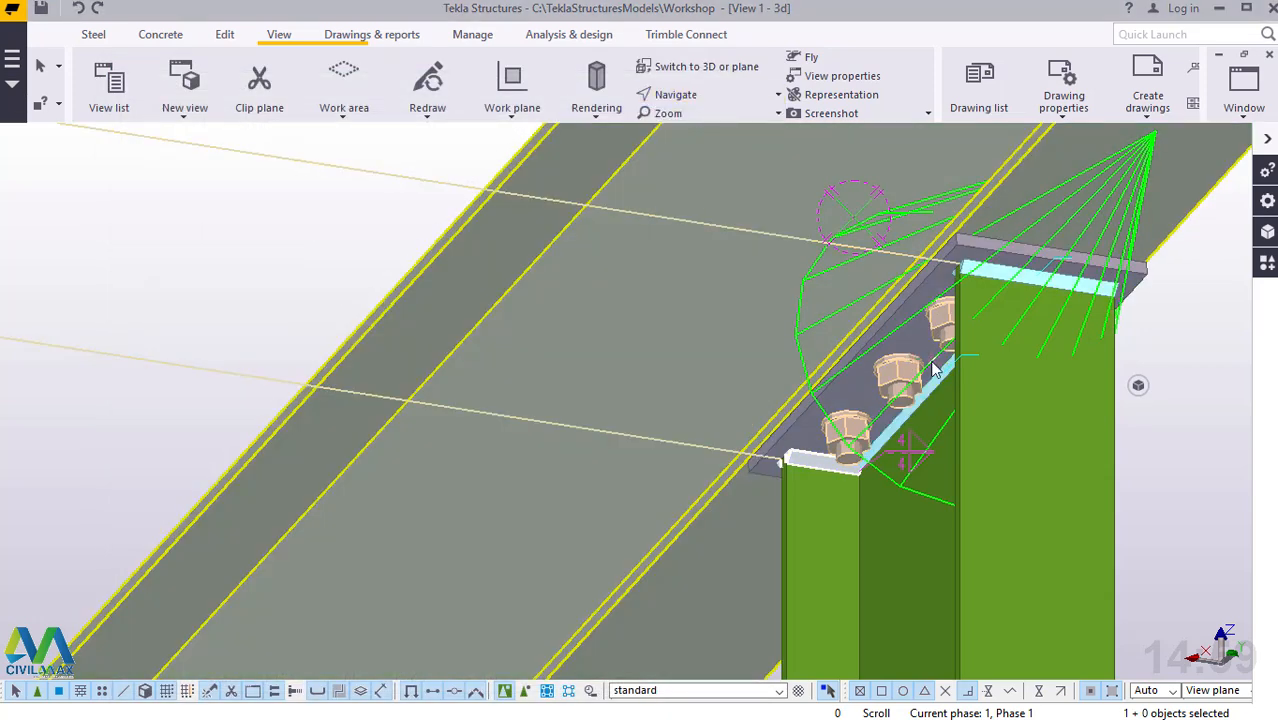
left_click_drag(1041, 399, 1119, 419)
scroll(779, 422, "down", 2)
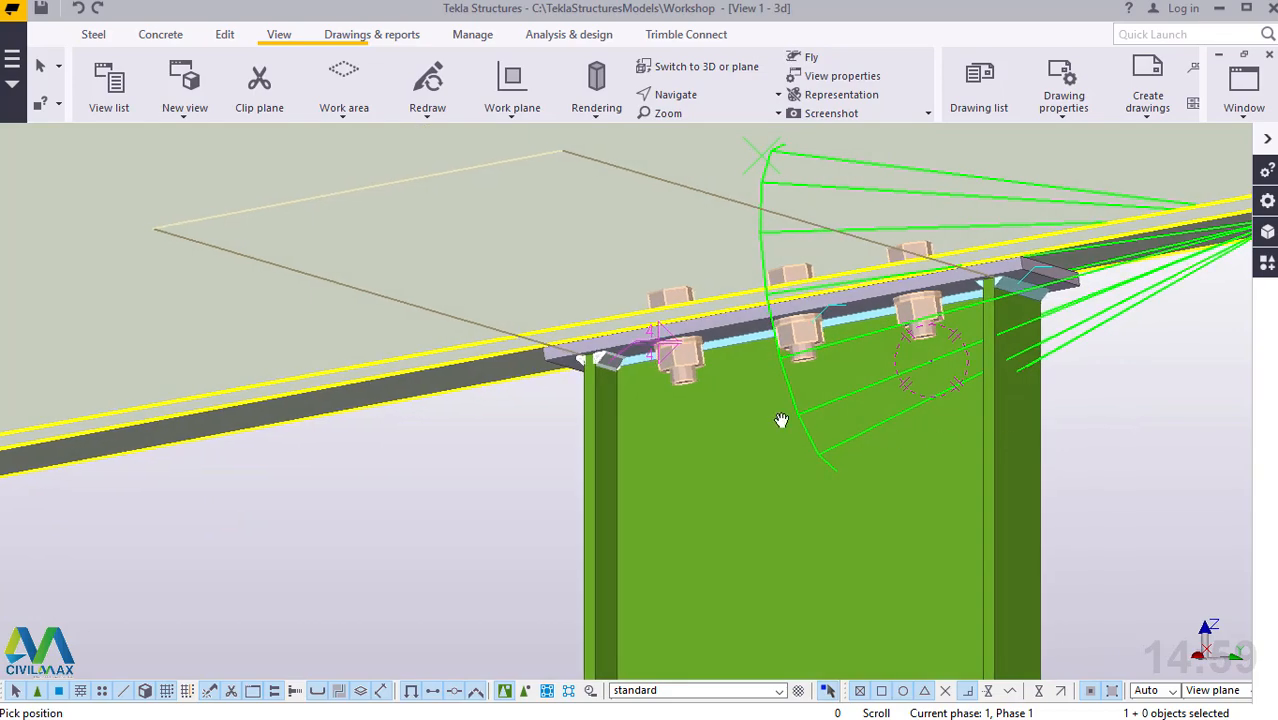
scroll(780, 380, "down", 3)
scroll(929, 465, "up", 2)
left_click_drag(929, 465, 1001, 545)
scroll(679, 388, "down", 2)
scroll(672, 306, "down", 8)
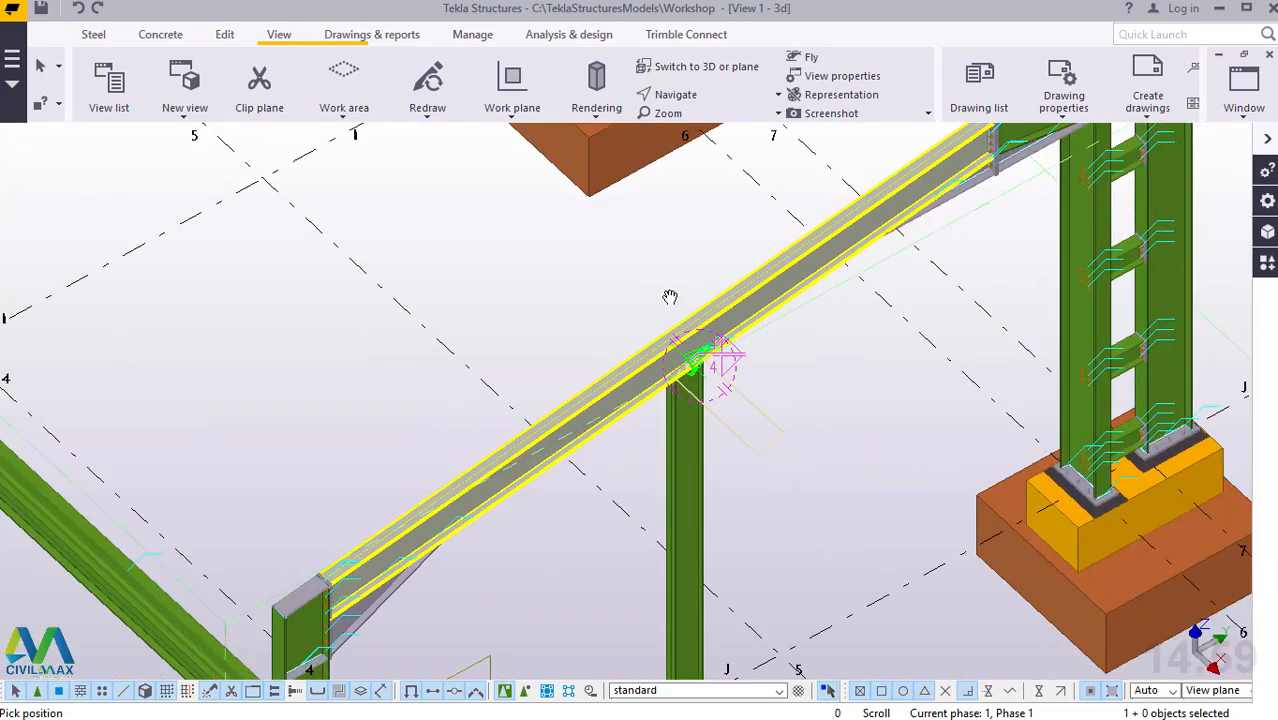
scroll(670, 298, "down", 2)
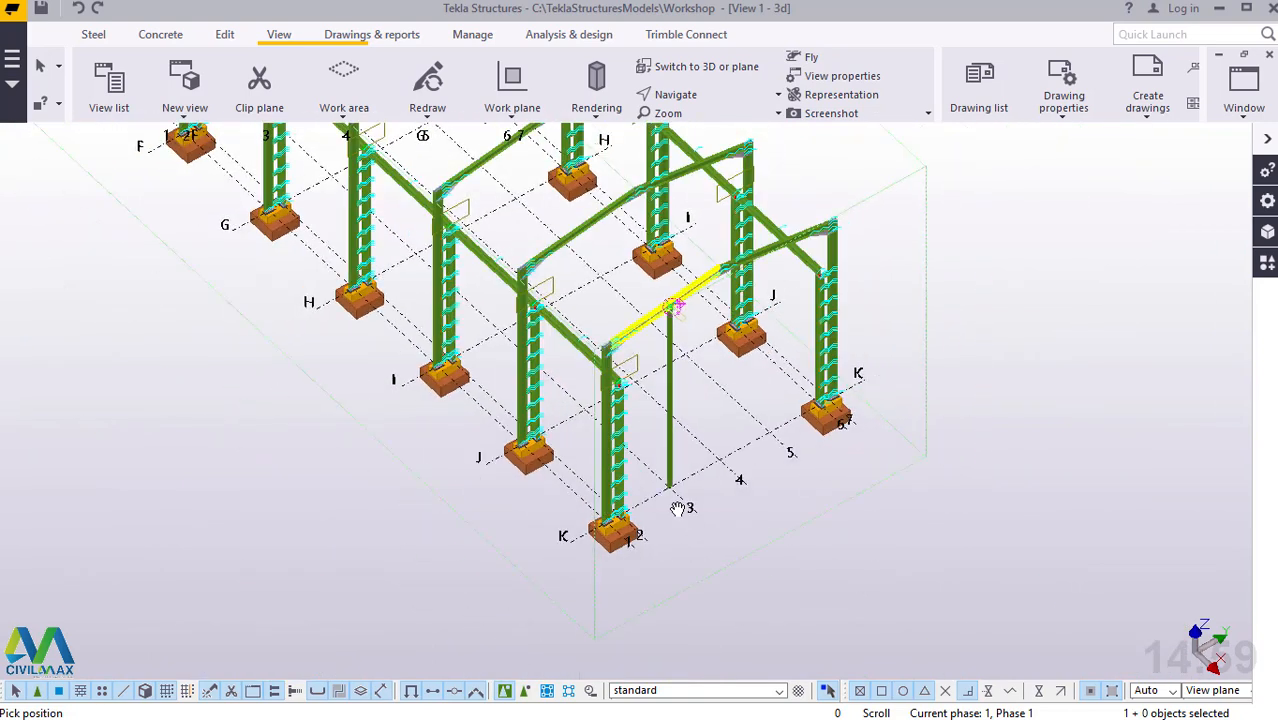
scroll(676, 490, "up", 6)
right_click(811, 208)
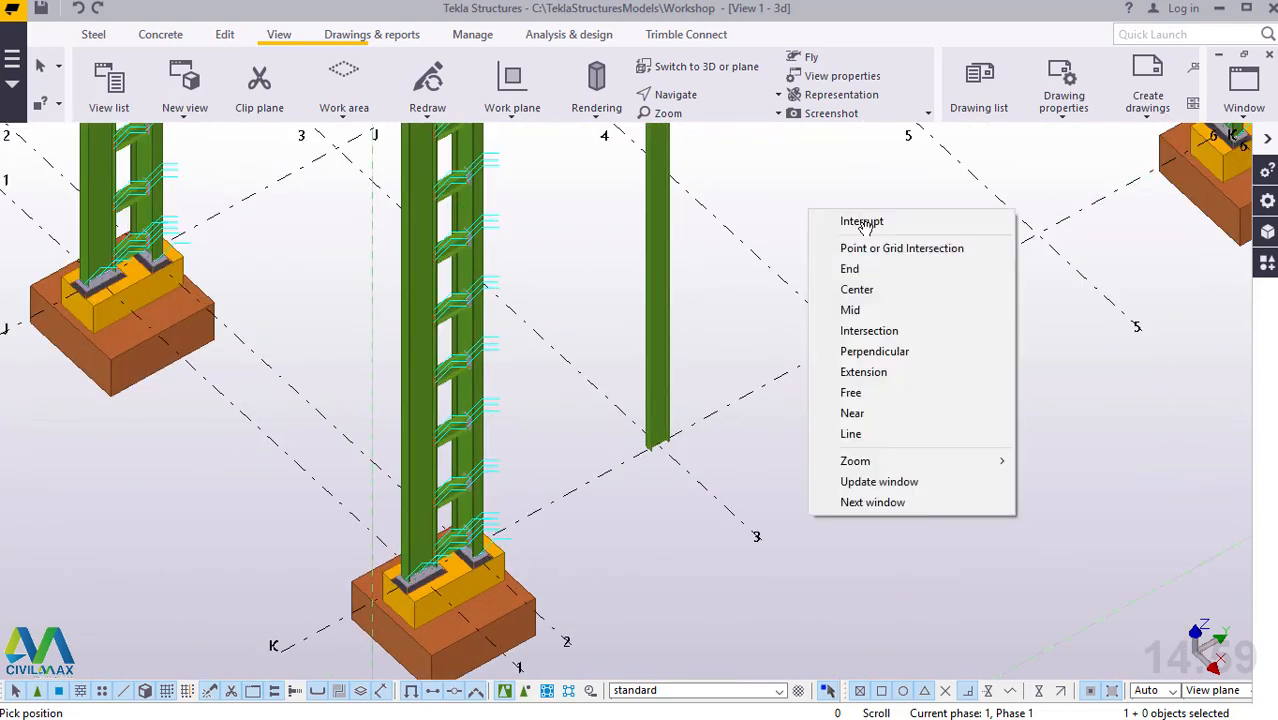
left_click(862, 212)
Step: Copy the gable column at K-3 from grid line 3 to grid line 5
left_click(665, 258)
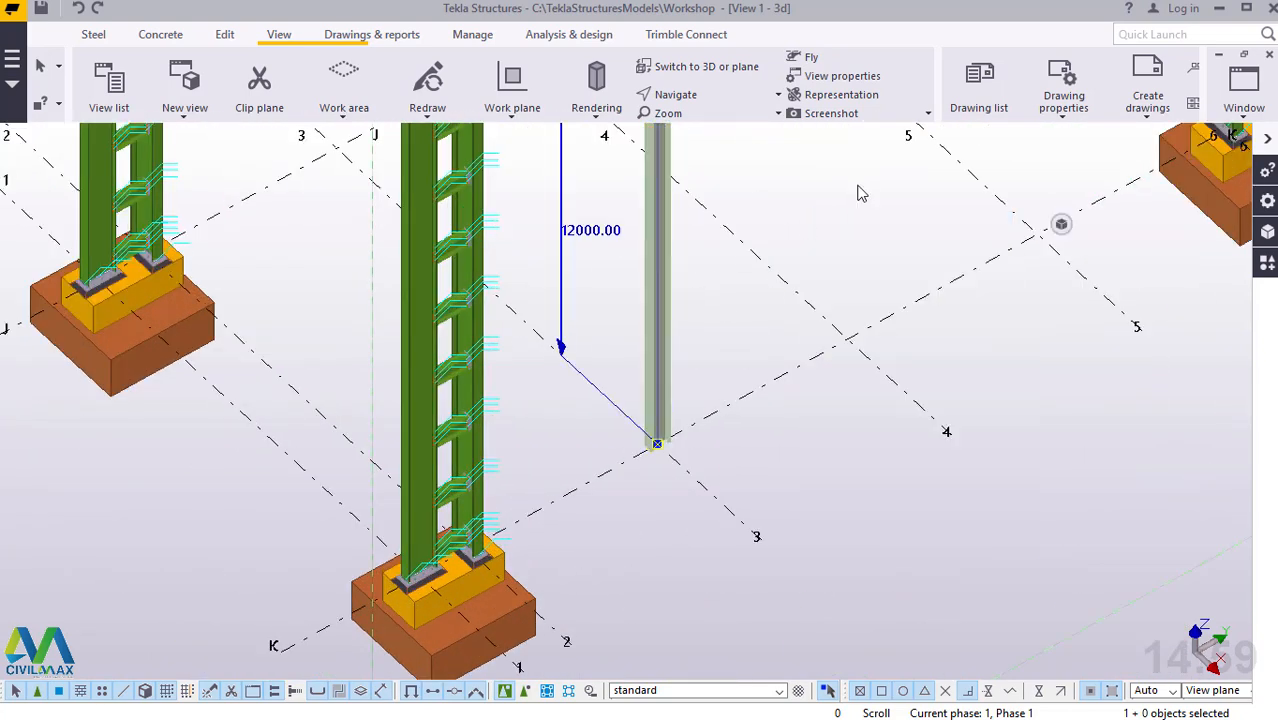
right_click(856, 189)
left_click(924, 295)
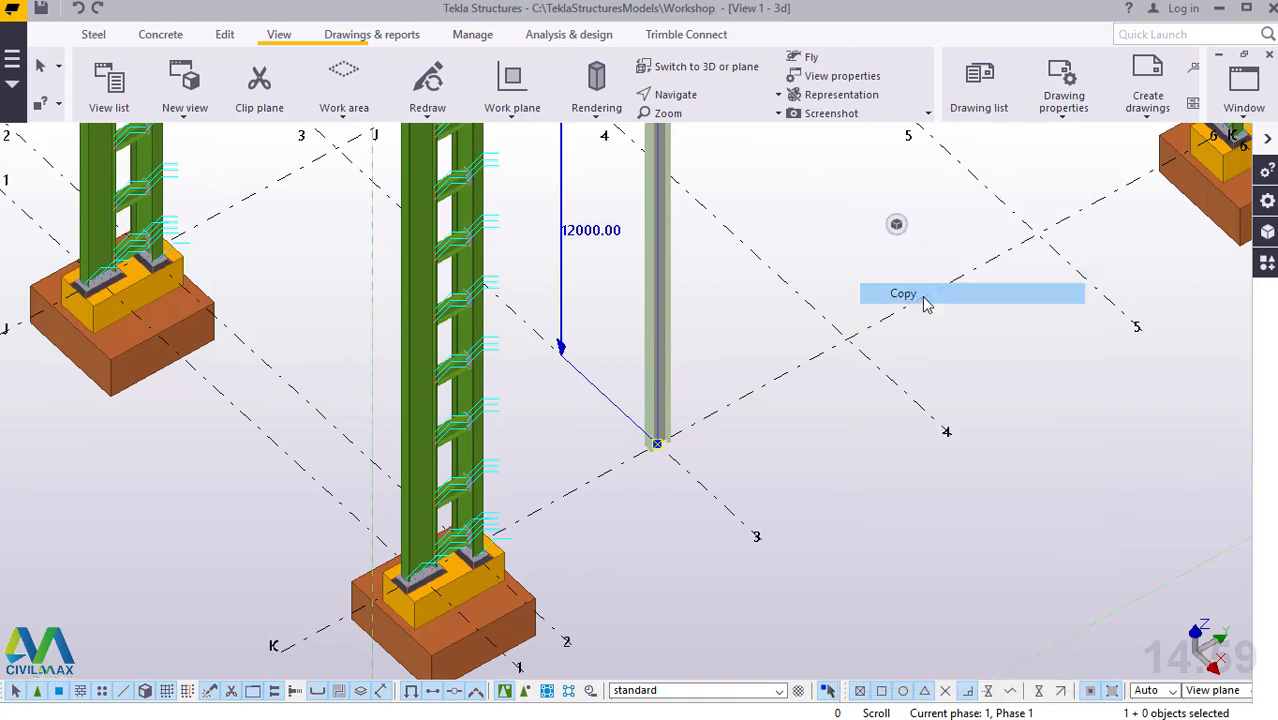
left_click(758, 538)
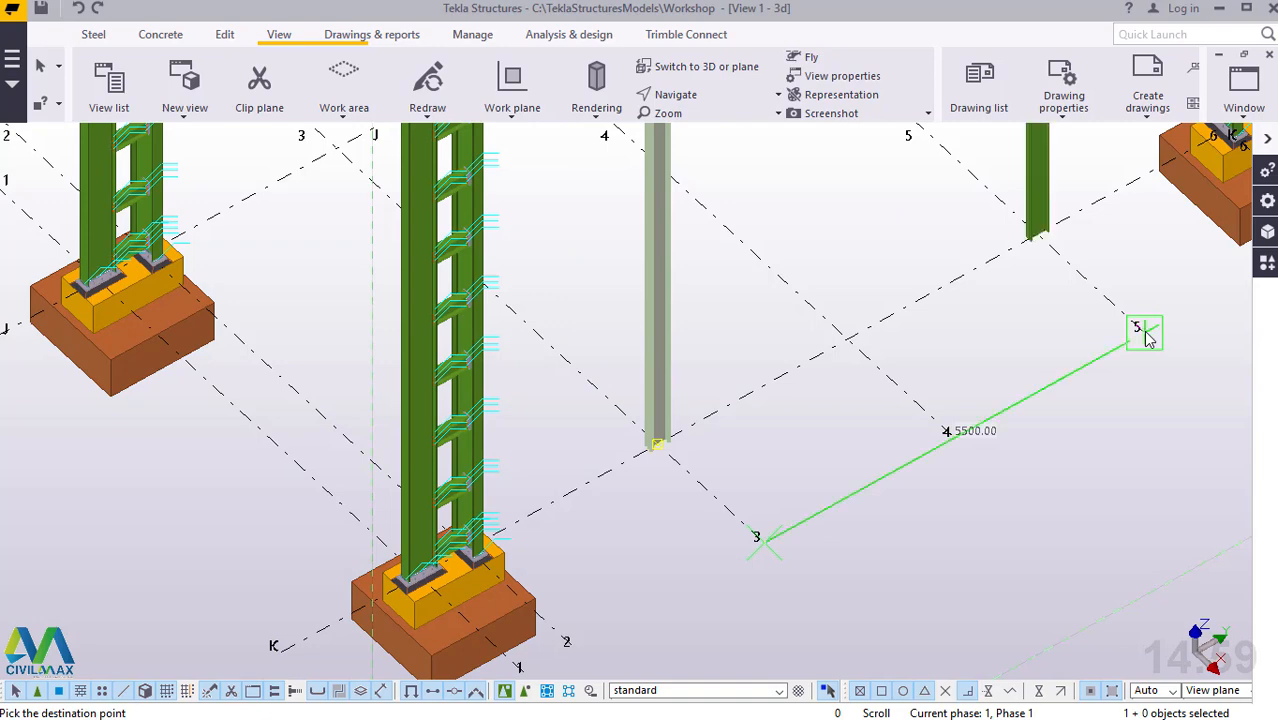
right_click(1041, 334)
left_click(1080, 341)
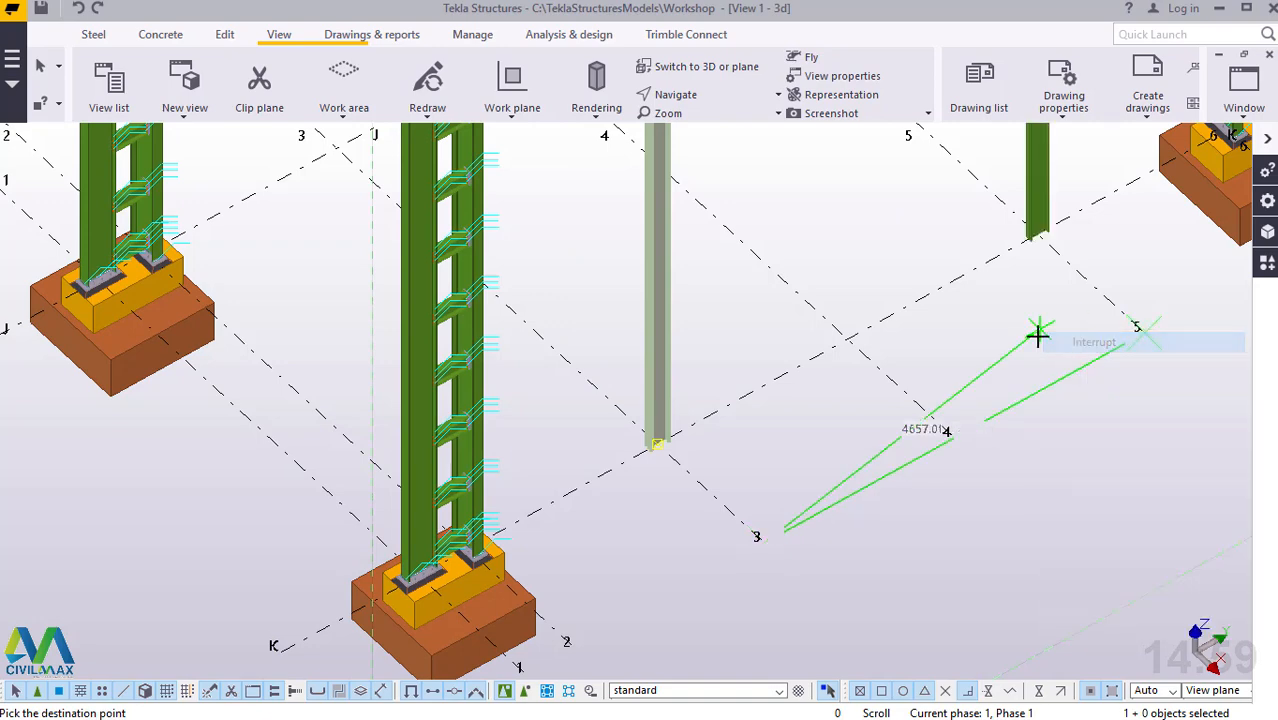
Step: Check the copied gable column on grid line 5 and its end plate connection to the rafter
scroll(770, 445, "down", 5)
scroll(848, 193, "up", 4)
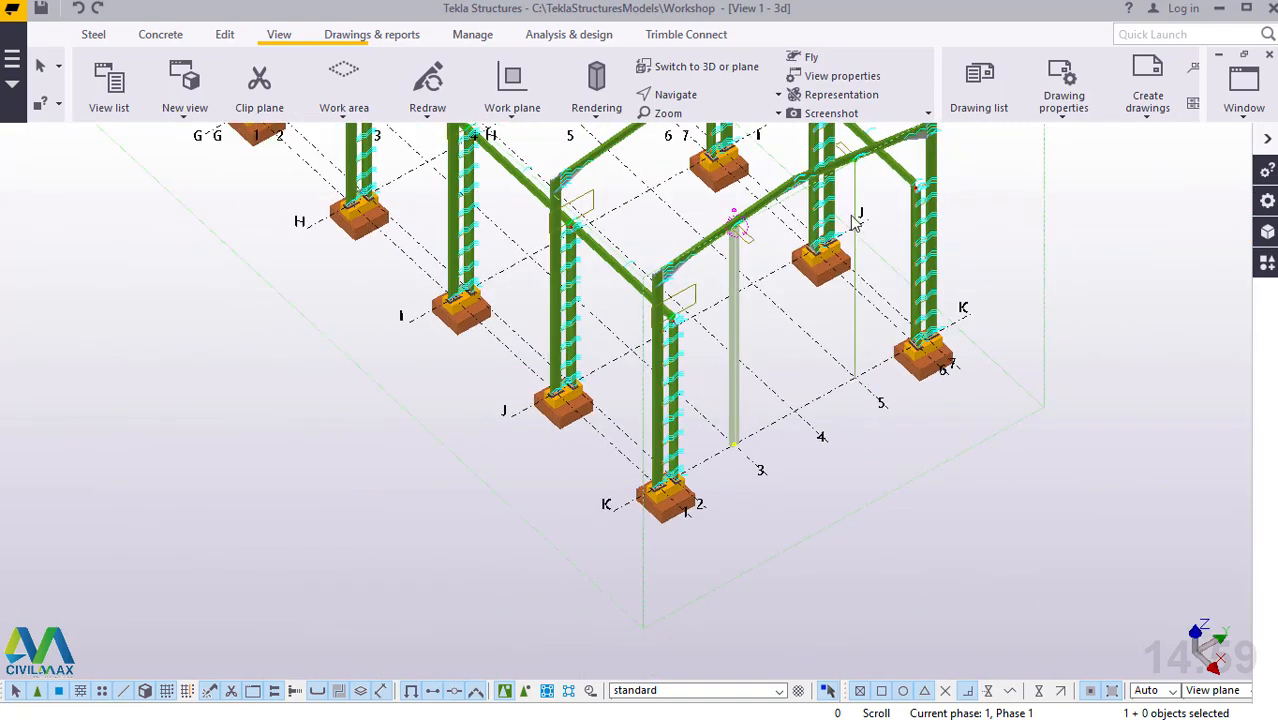
scroll(848, 193, "up", 5)
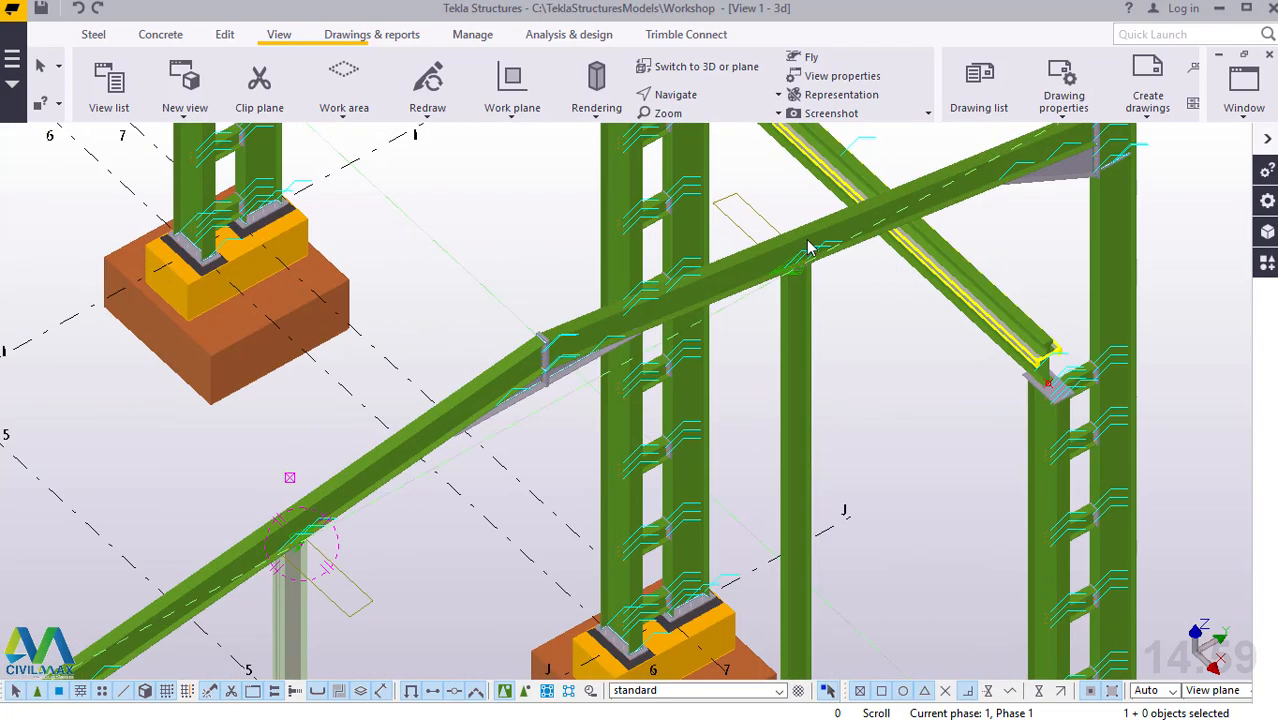
scroll(805, 279, "up", 3)
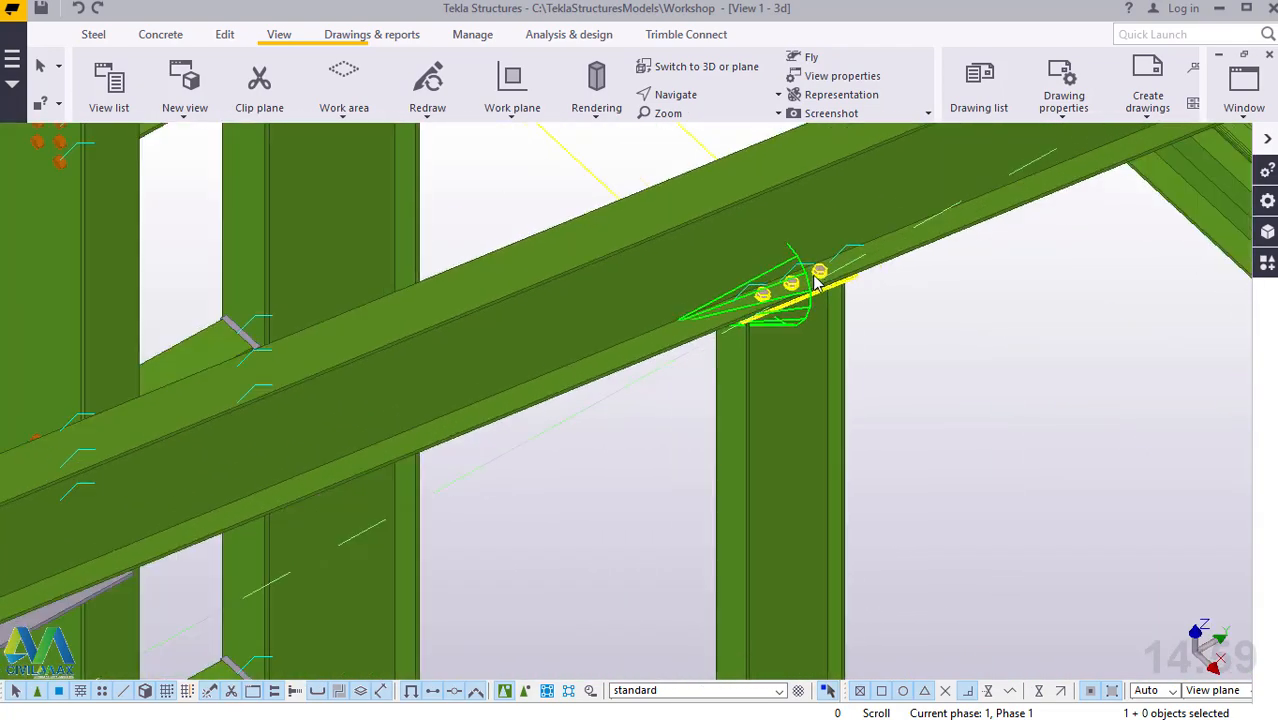
scroll(836, 275, "down", 4)
scroll(837, 273, "down", 3)
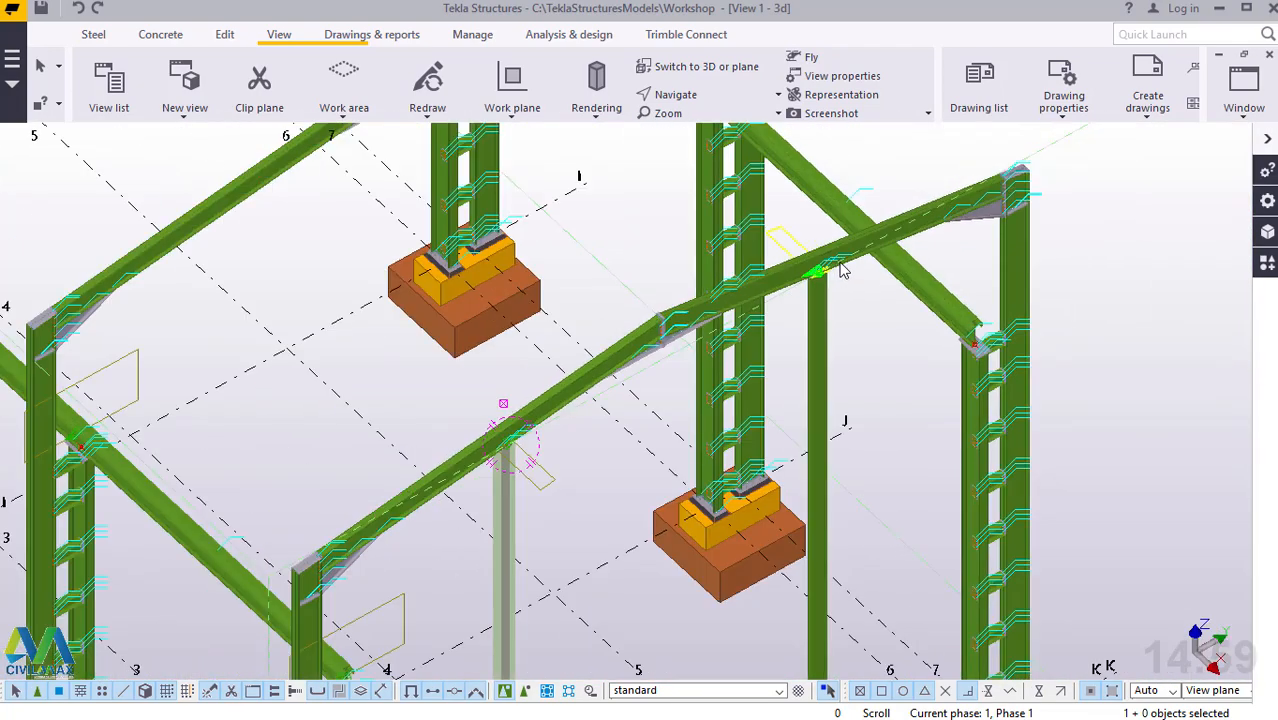
scroll(843, 270, "down", 6)
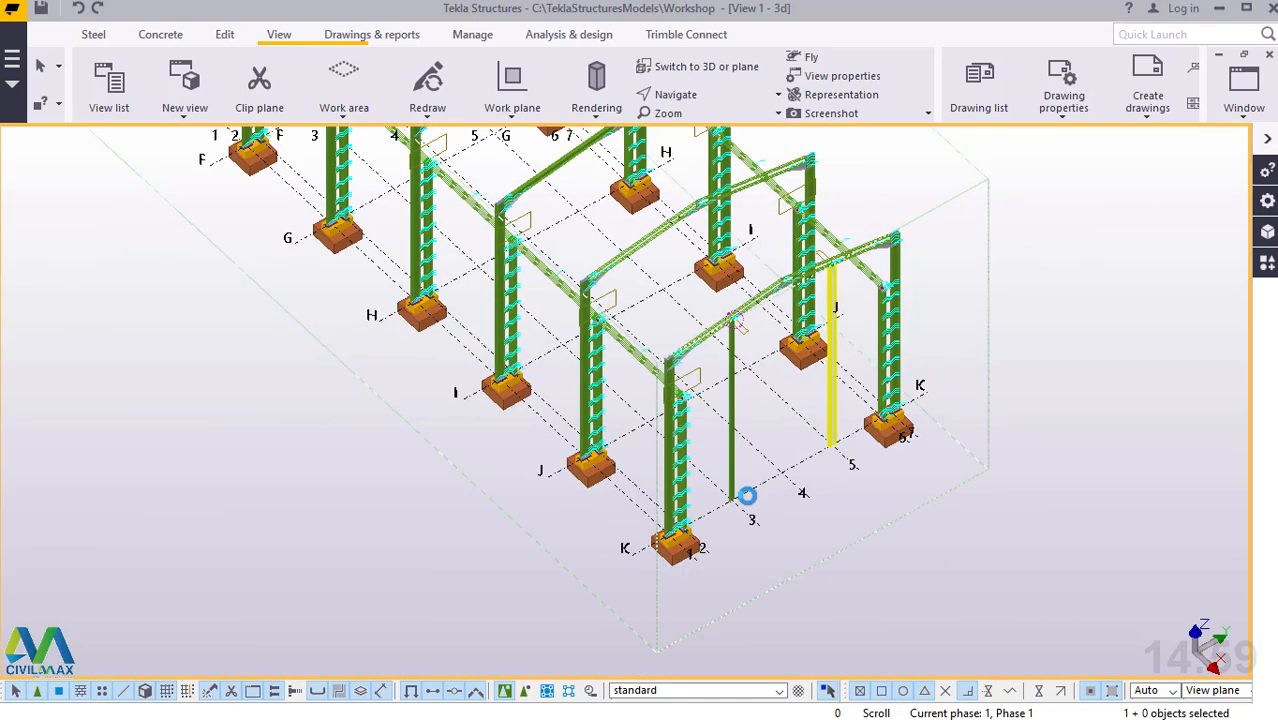
Step: Display the component catalogue, open the settings of the existing base plate at column K-1, and modify and apply them
scroll(872, 463, "up", 5)
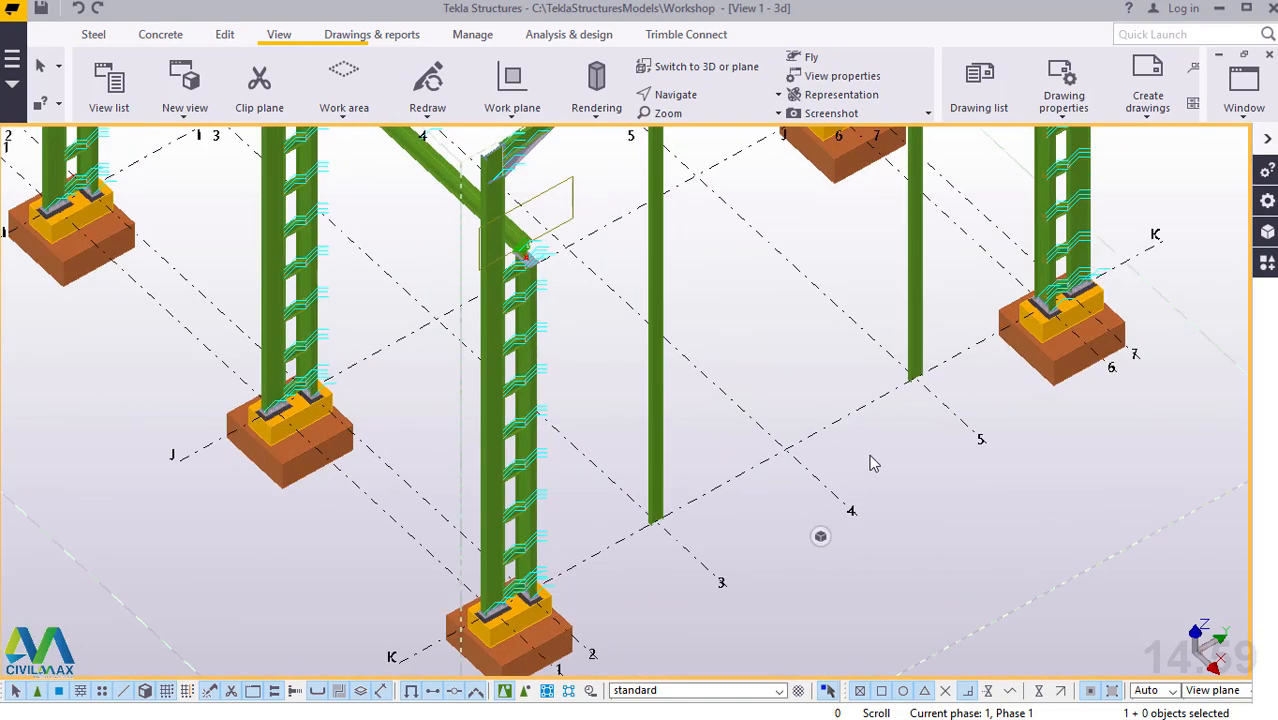
left_click(1267, 262)
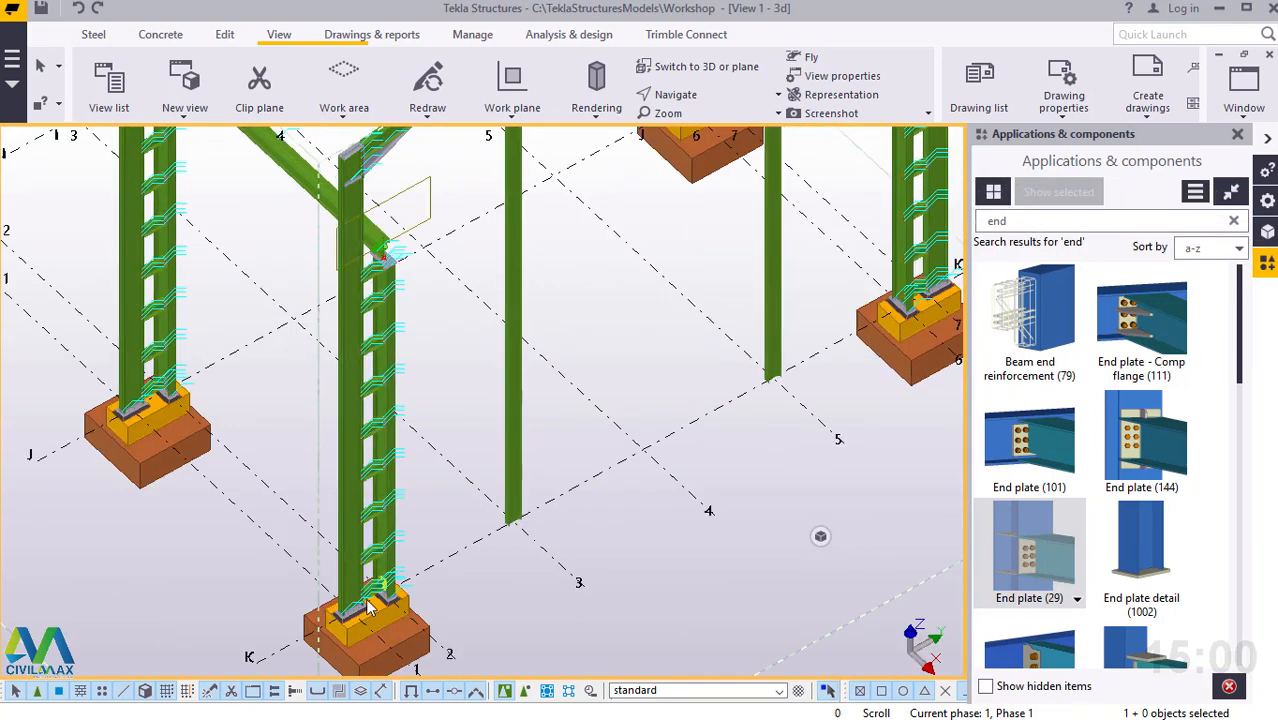
scroll(350, 620, "up", 5)
scroll(340, 626, "up", 1)
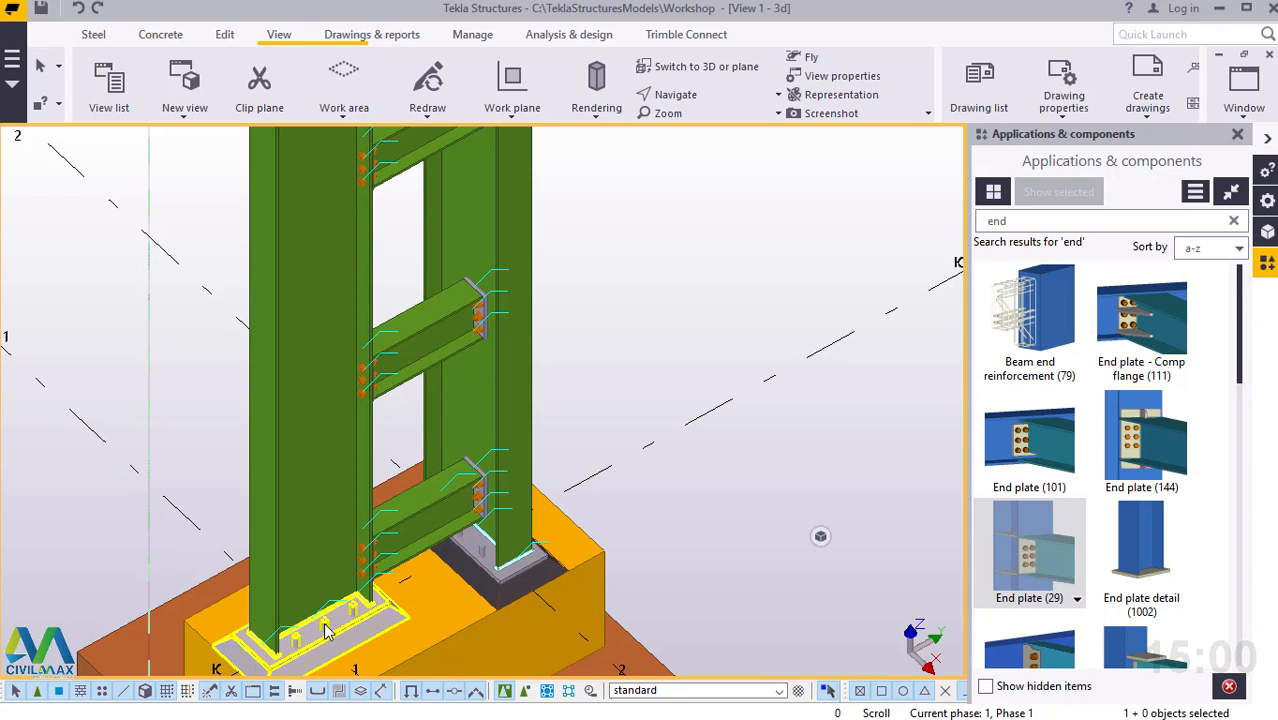
double_click(325, 630)
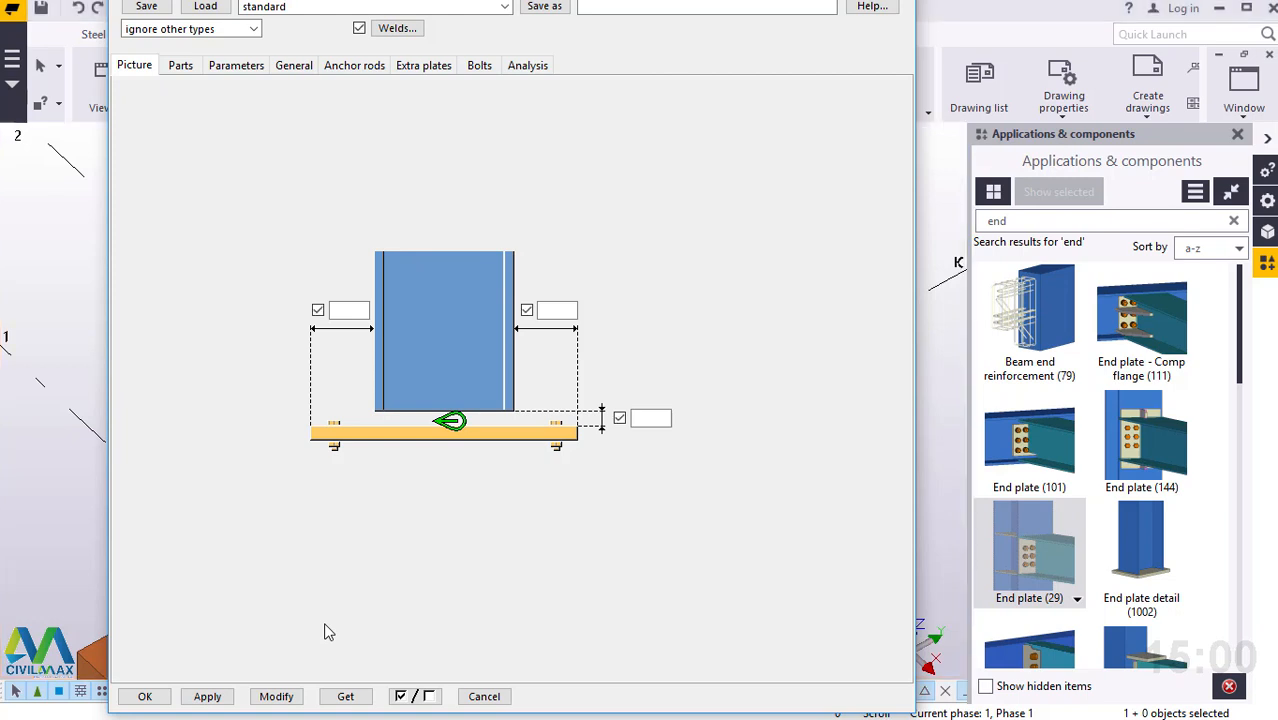
left_click(276, 694)
left_click(207, 695)
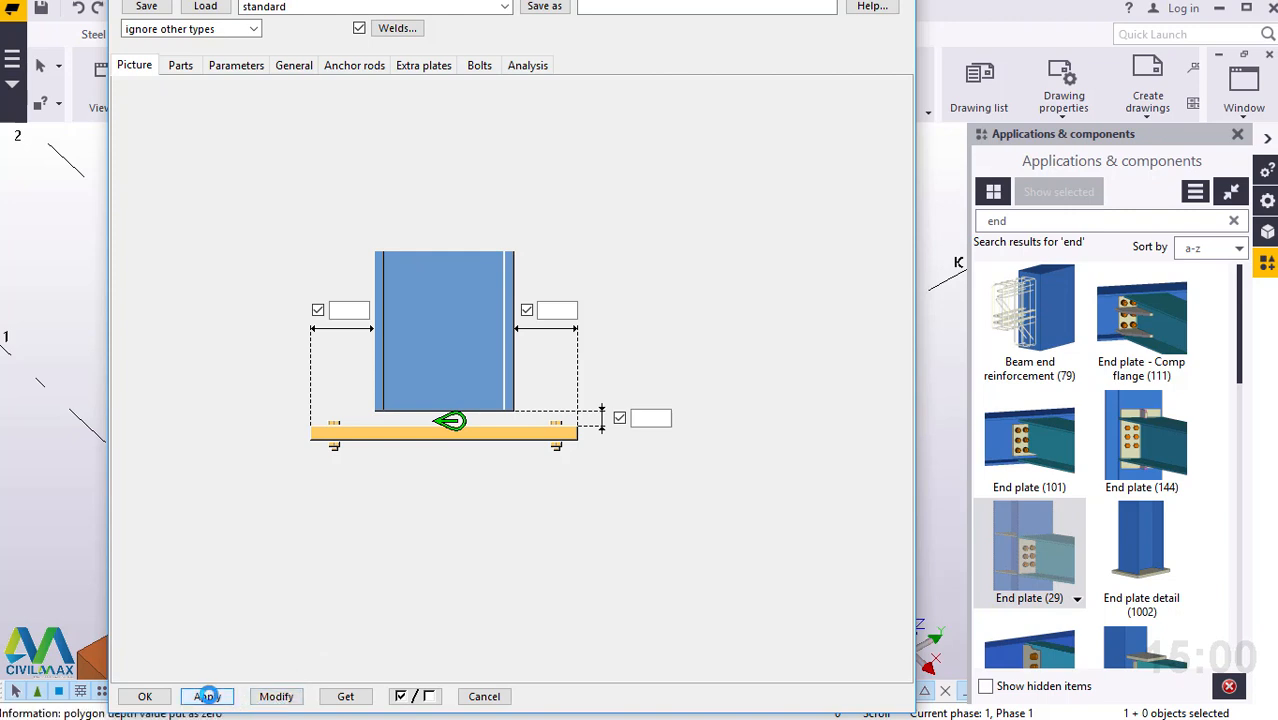
Step: Confirm the base plate settings and compare the base plates at K-1 with the bare foot of the gable column at K-3
left_click(147, 696)
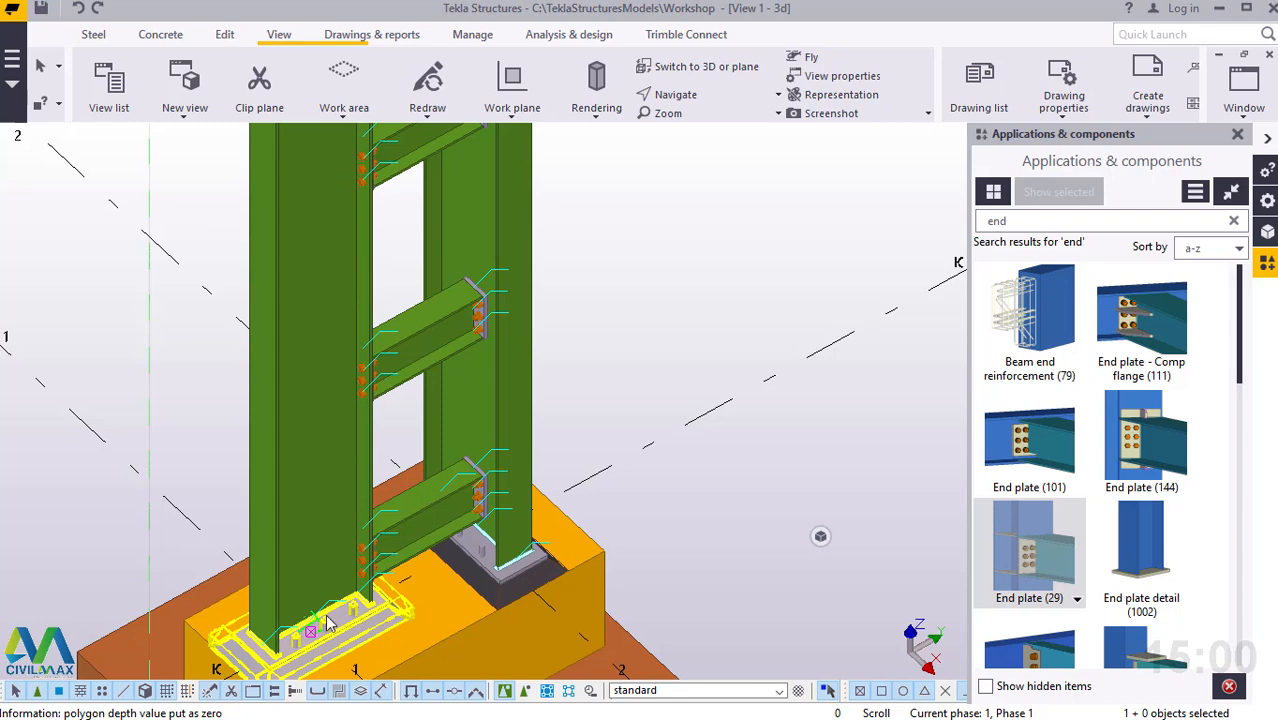
left_click(328, 563)
scroll(309, 525, "down", 5)
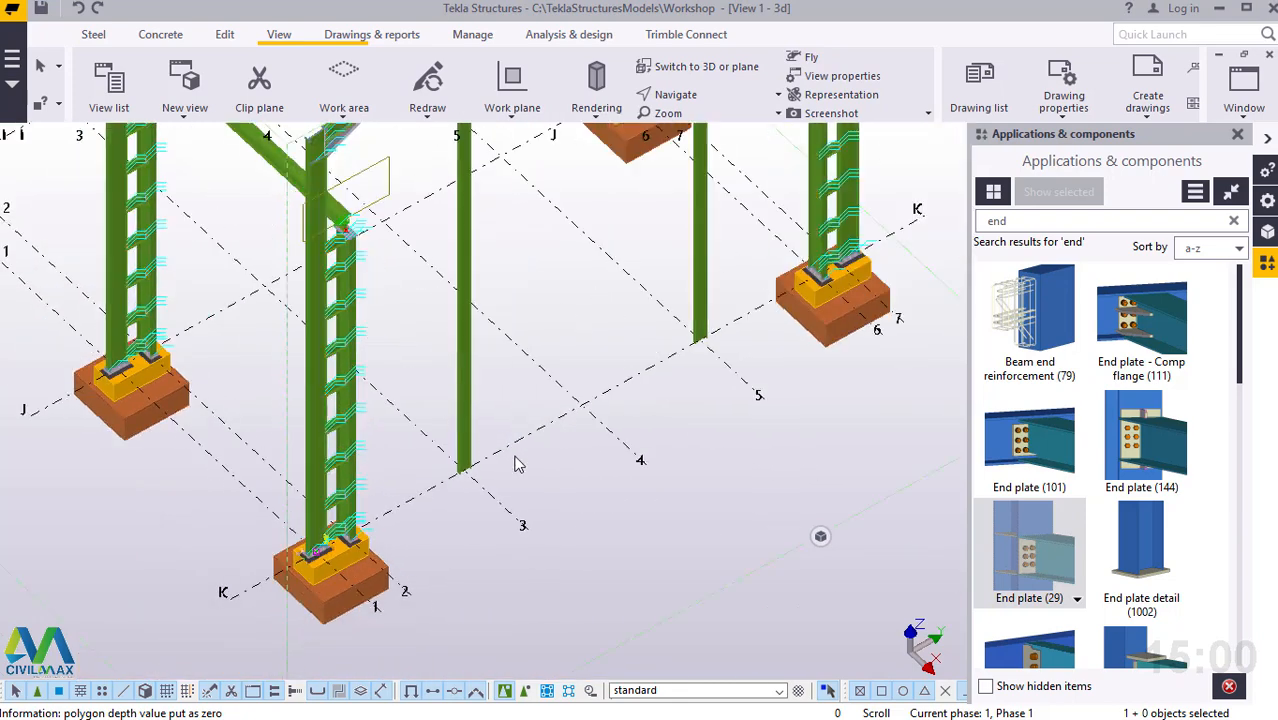
scroll(480, 463, "up", 4)
scroll(485, 463, "down", 3)
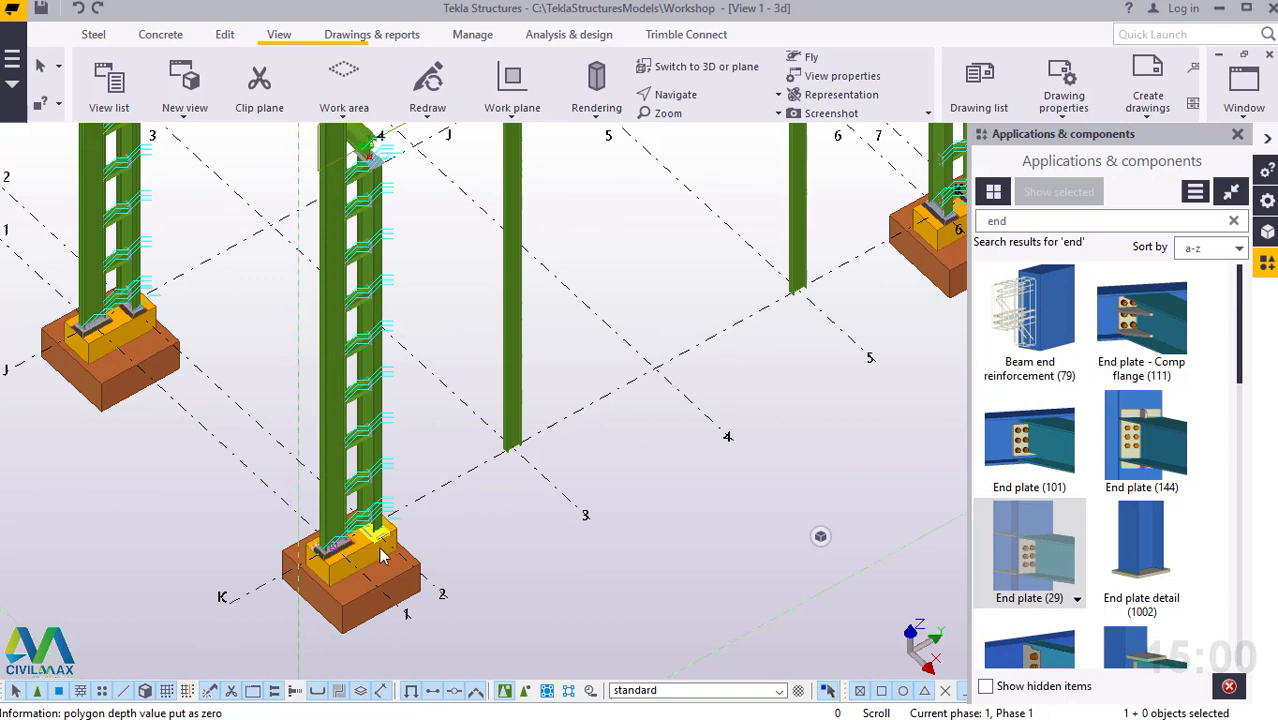
scroll(393, 537, "up", 5)
scroll(327, 543, "up", 2)
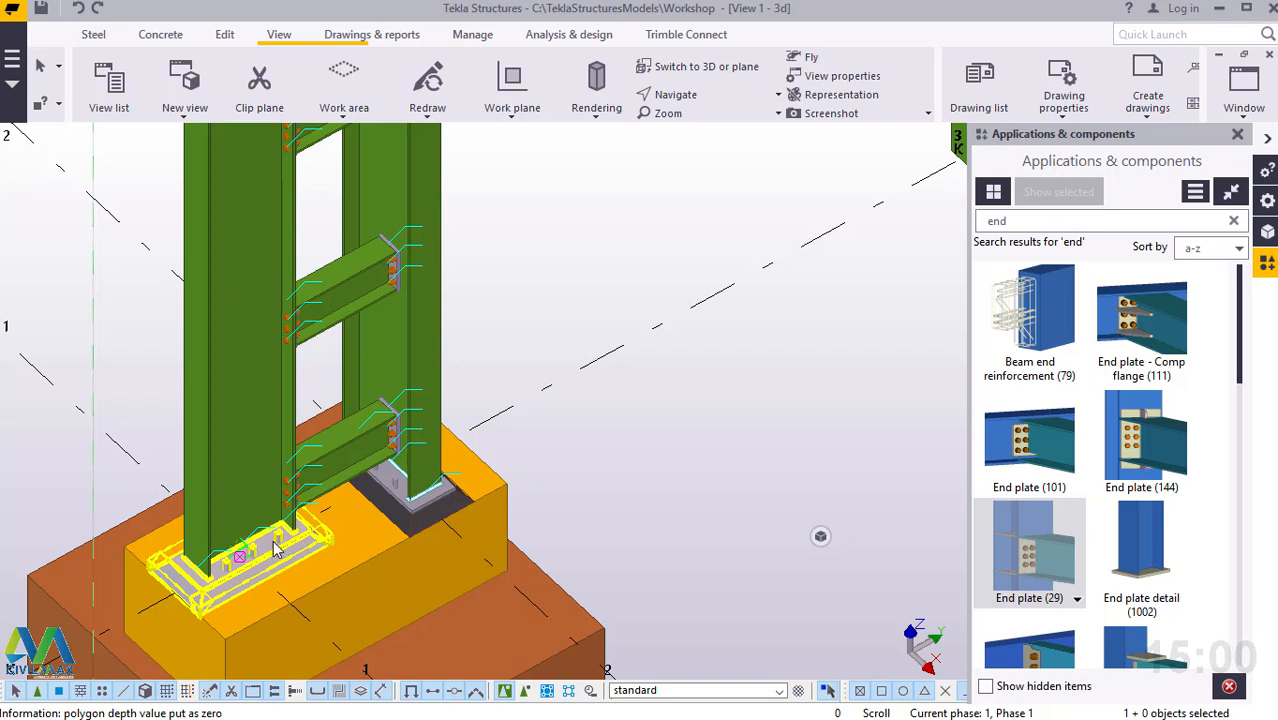
Step: Search the component catalogue for 1042
left_click(1028, 221)
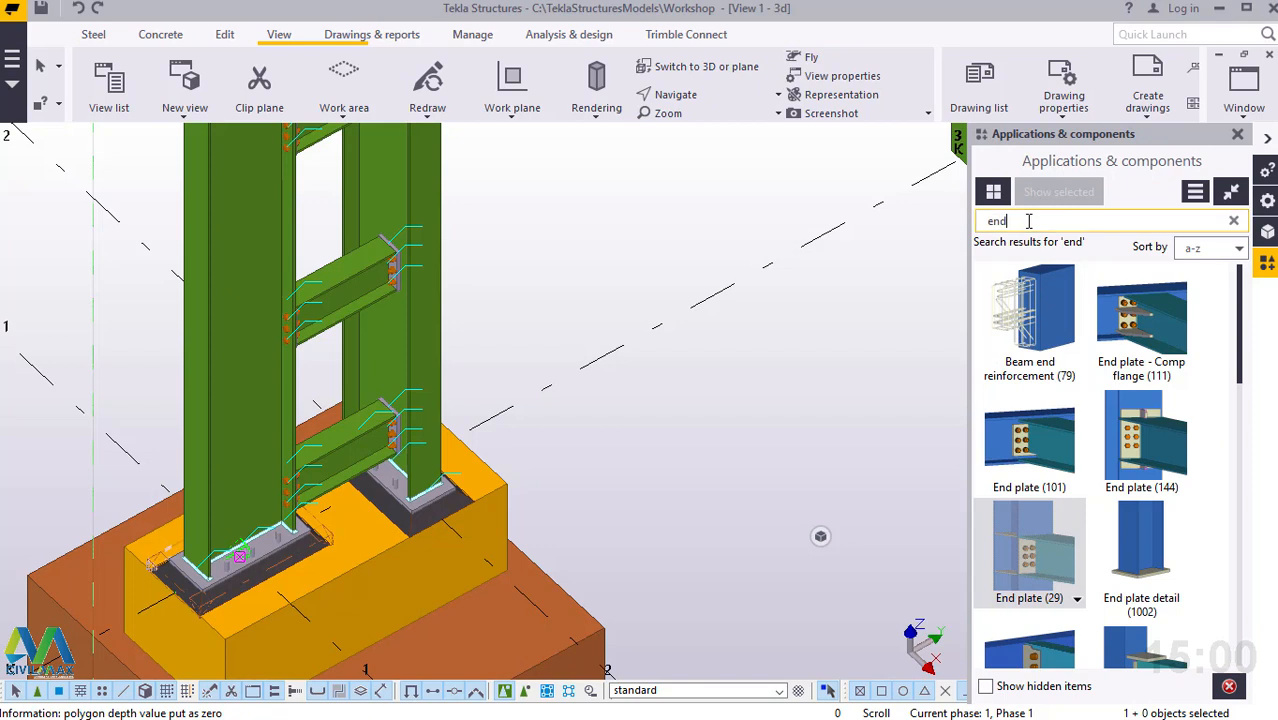
key("BackSpace")
key("BackSpace")
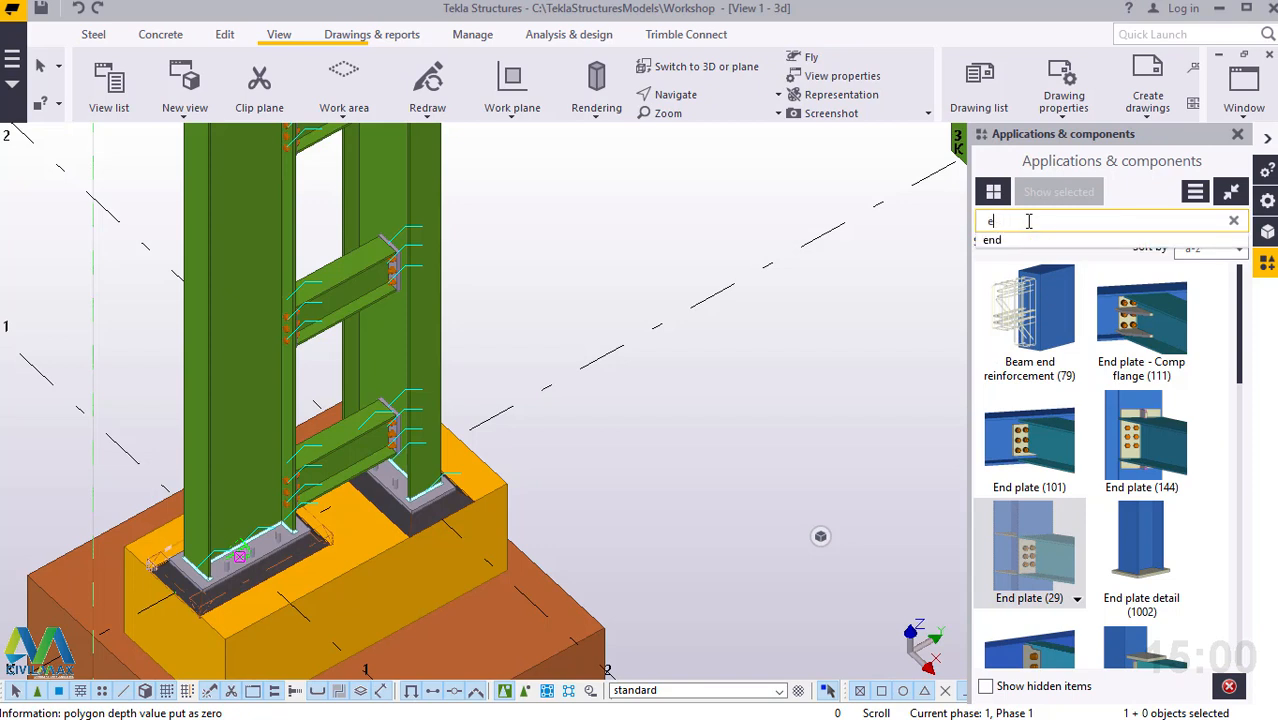
key("BackSpace")
type("1042")
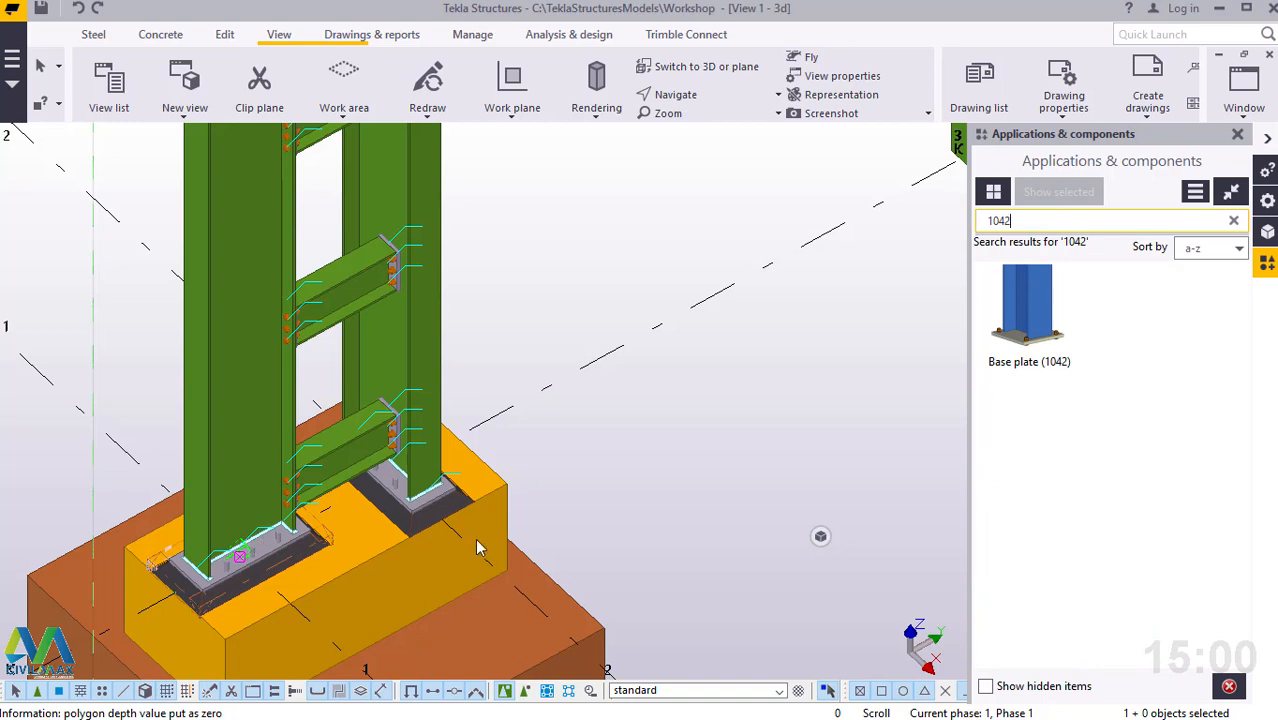
Step: Add Base plate (1042) at the foot of the gable column at K-3
left_click(1037, 316)
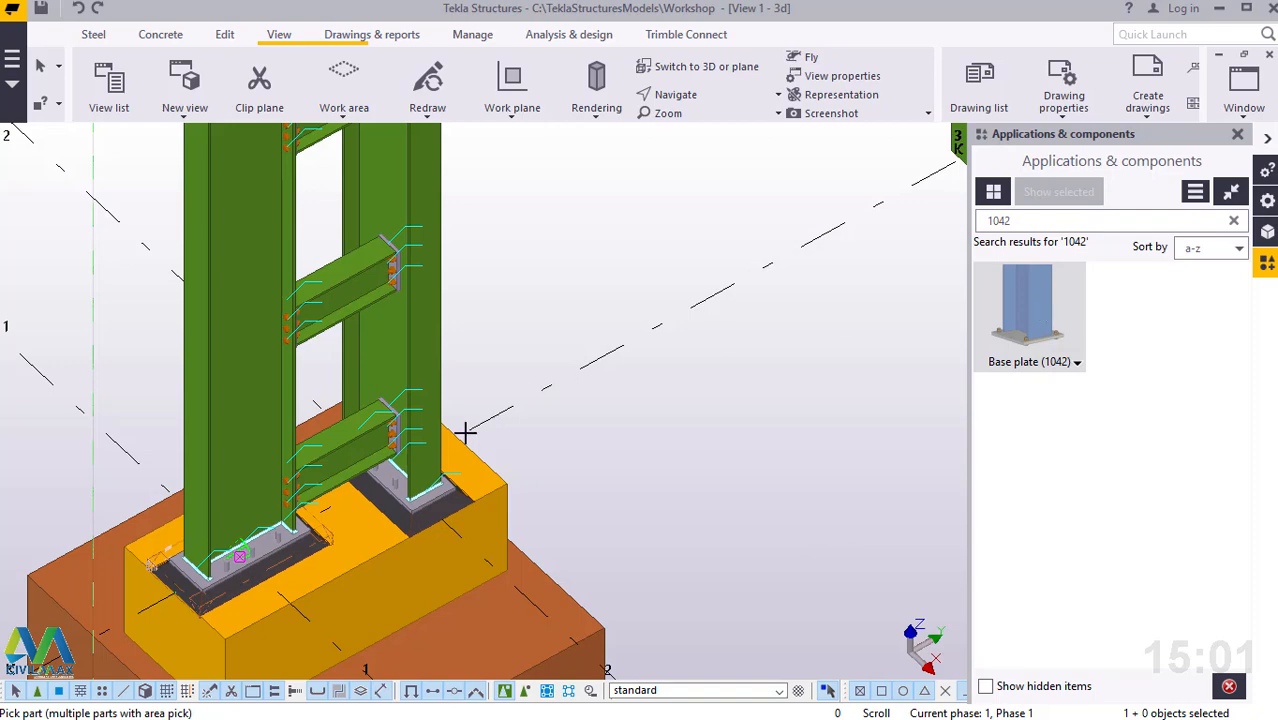
scroll(224, 533, "down", 5)
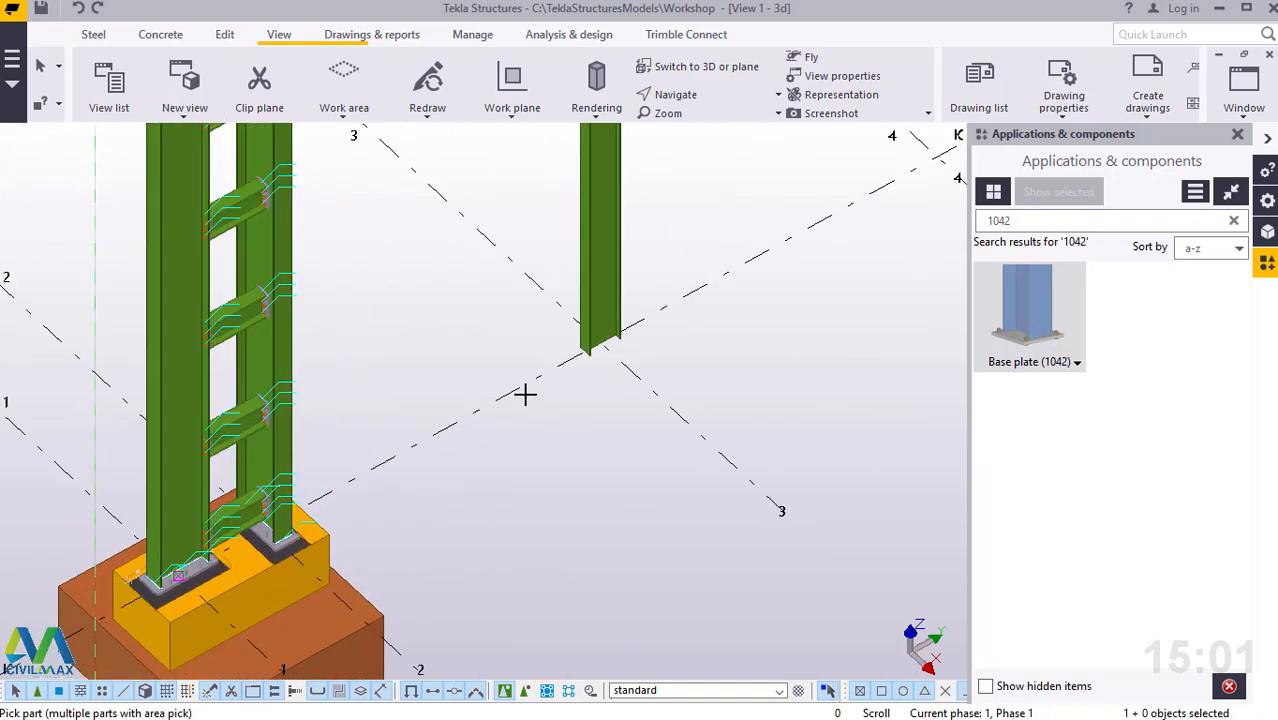
scroll(525, 391, "up", 5)
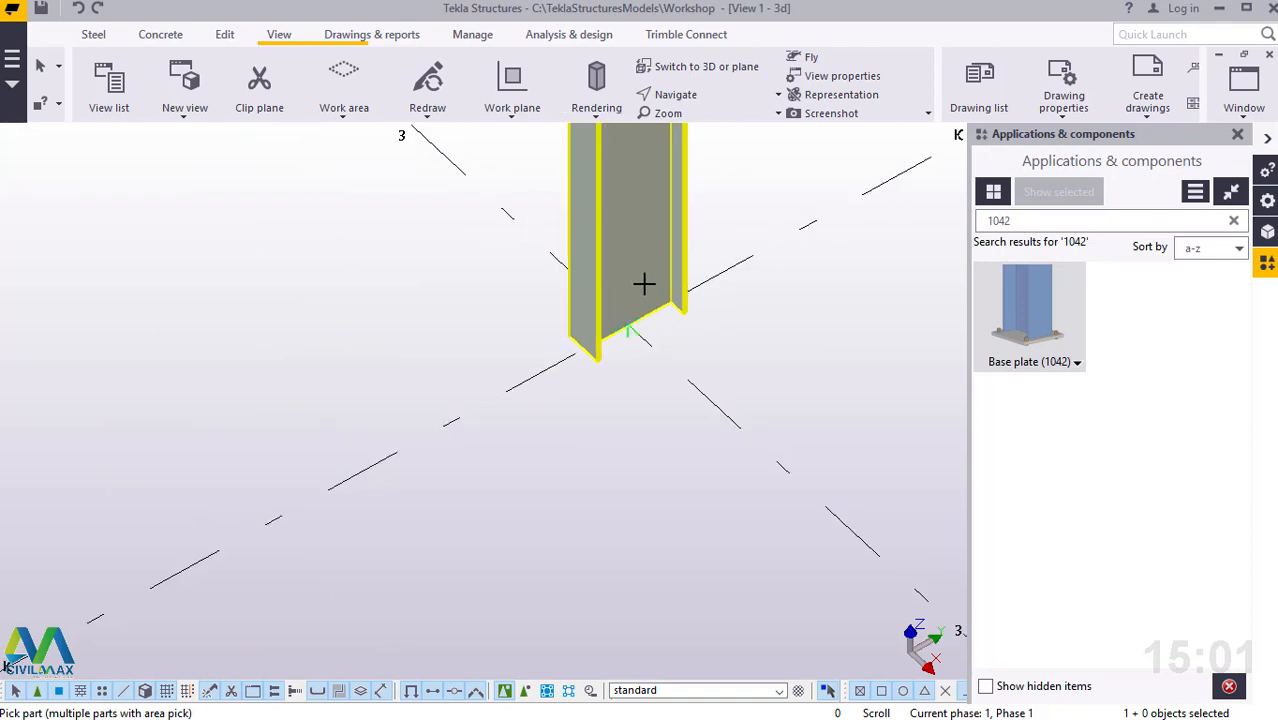
left_click(634, 318)
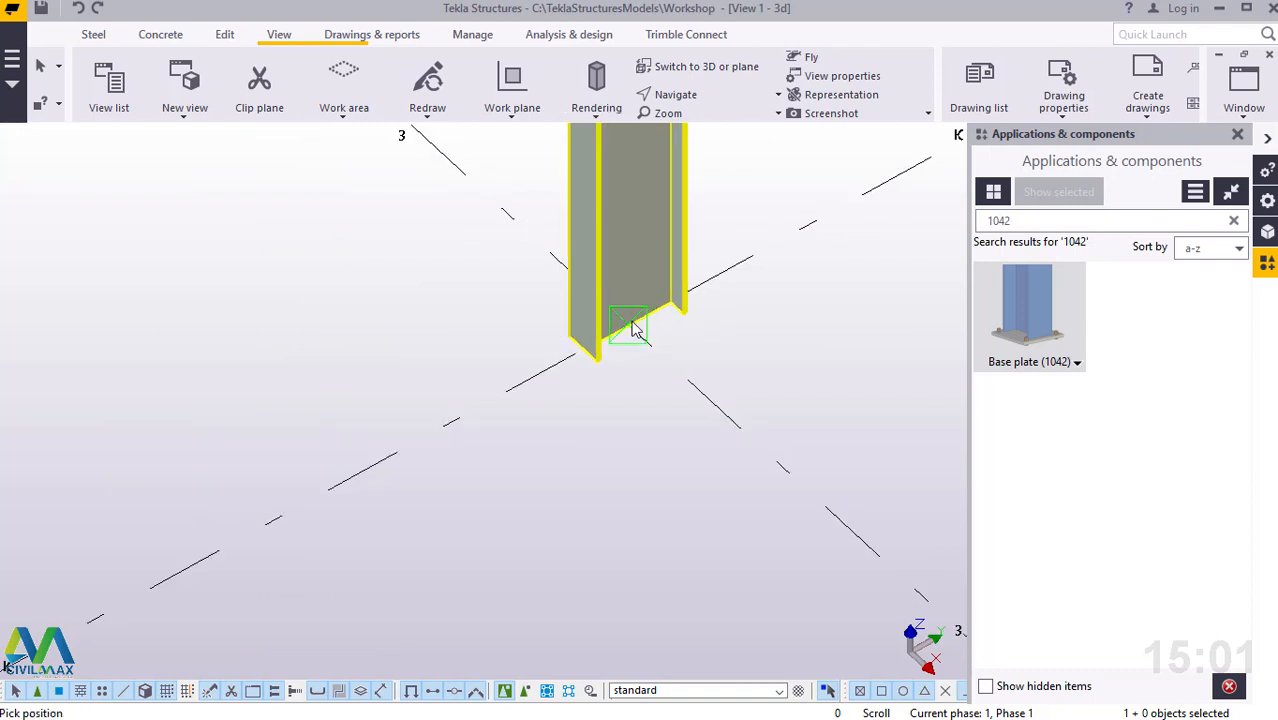
left_click(634, 330)
scroll(727, 359, "down", 5)
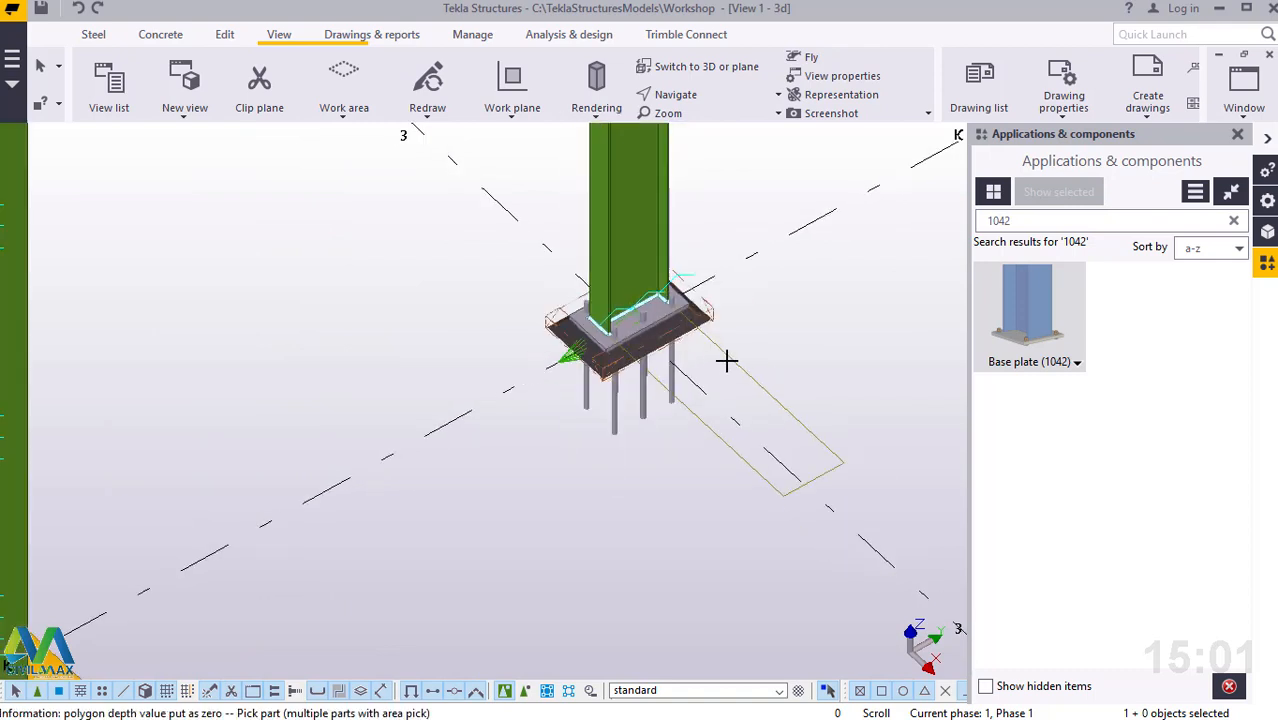
scroll(730, 297, "up", 5)
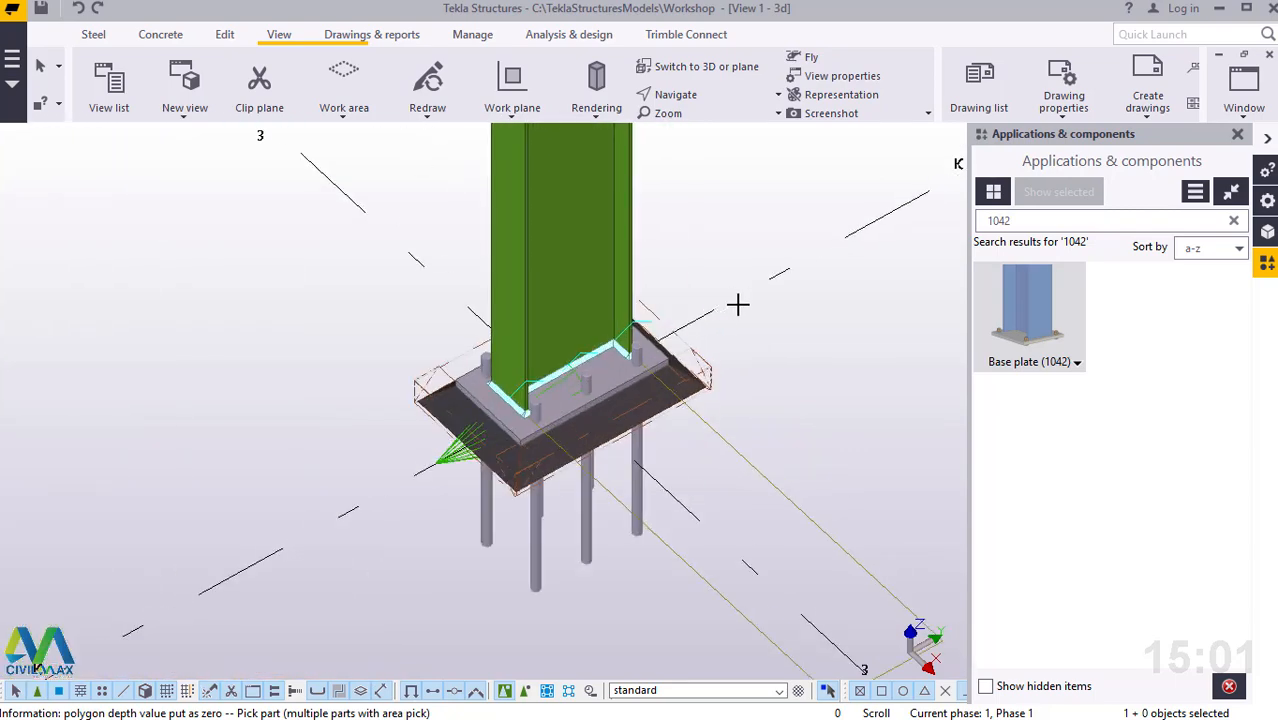
scroll(750, 240, "up", 2)
right_click(791, 234)
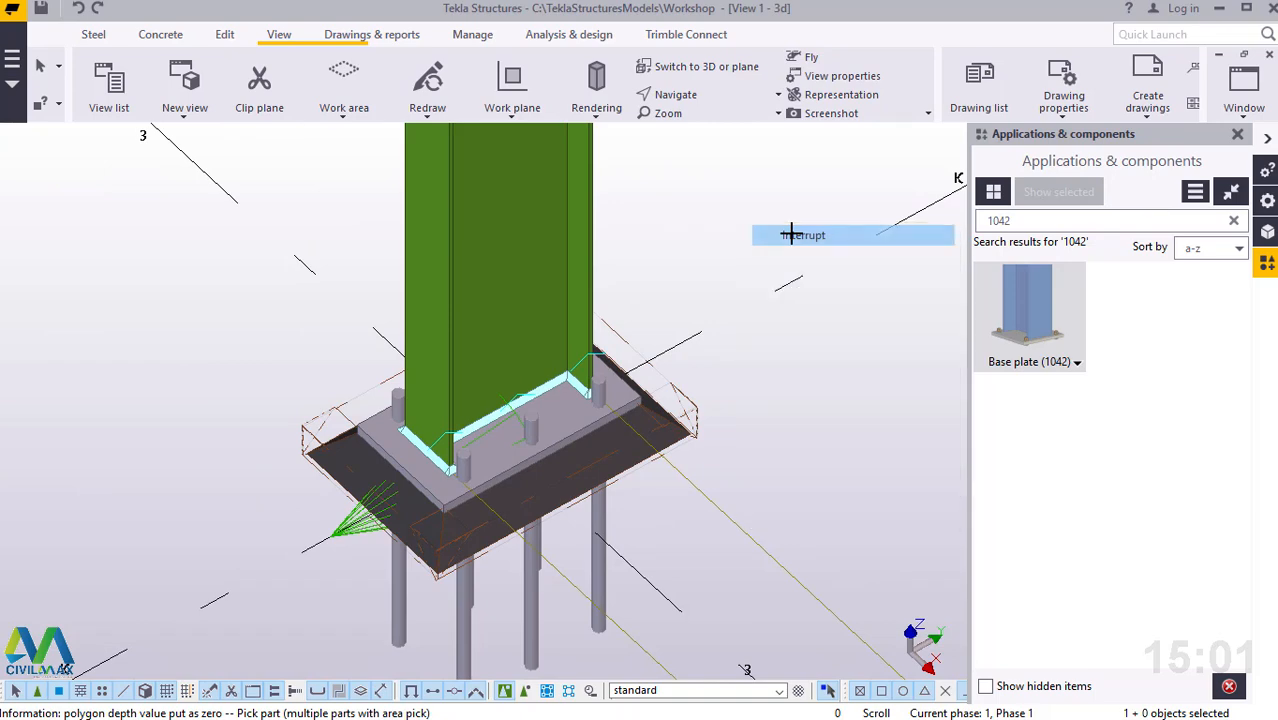
left_click(791, 234)
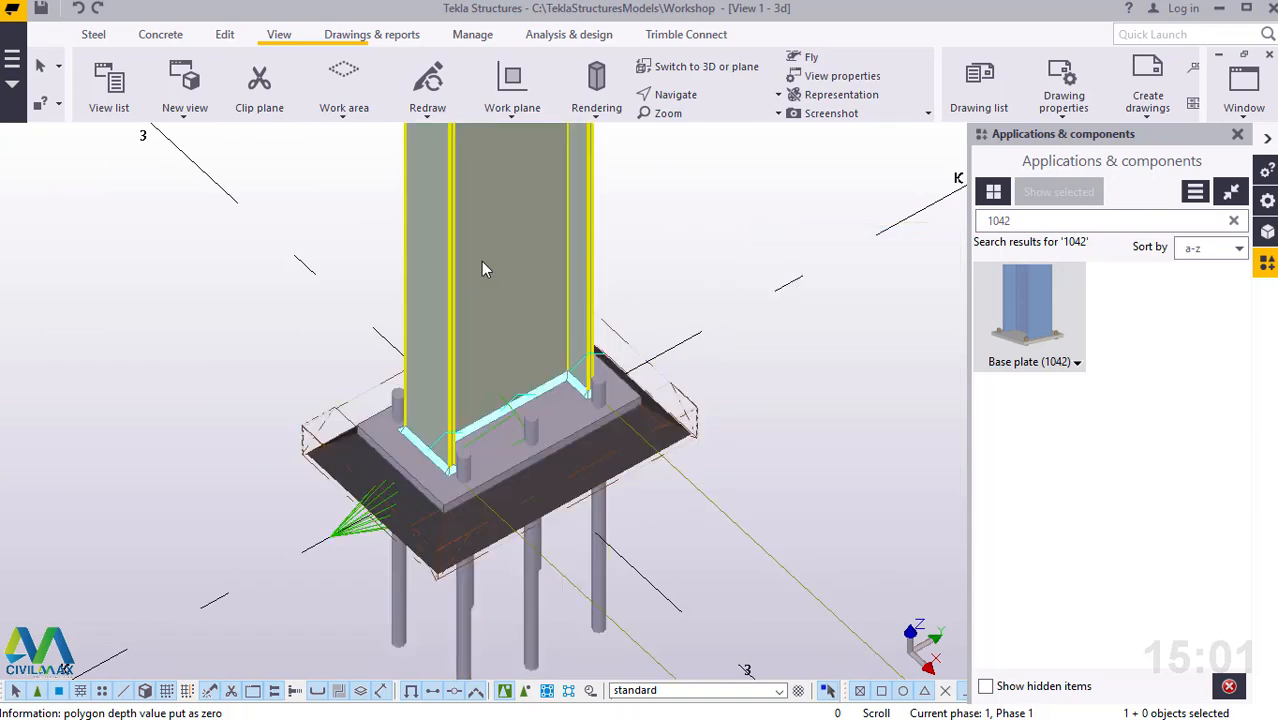
Step: Undo the base plate just added to the gable column at K-3
scroll(526, 502, "down", 5)
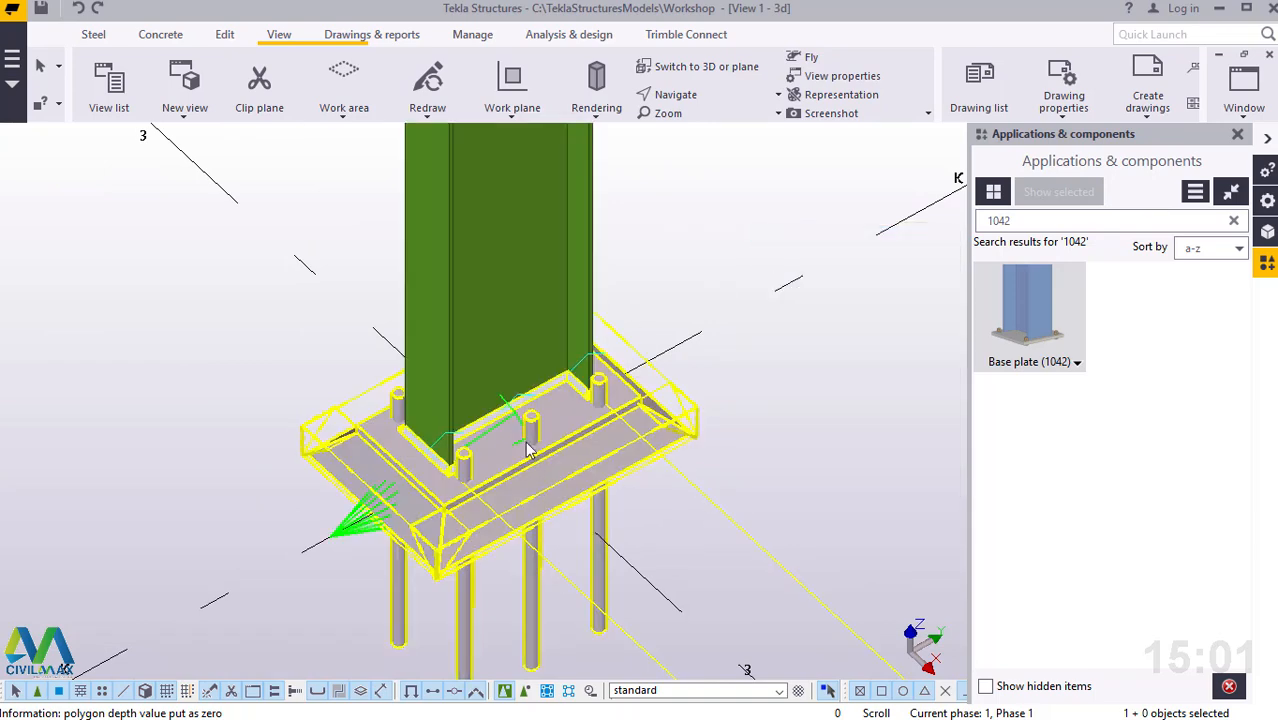
scroll(515, 443, "down", 5)
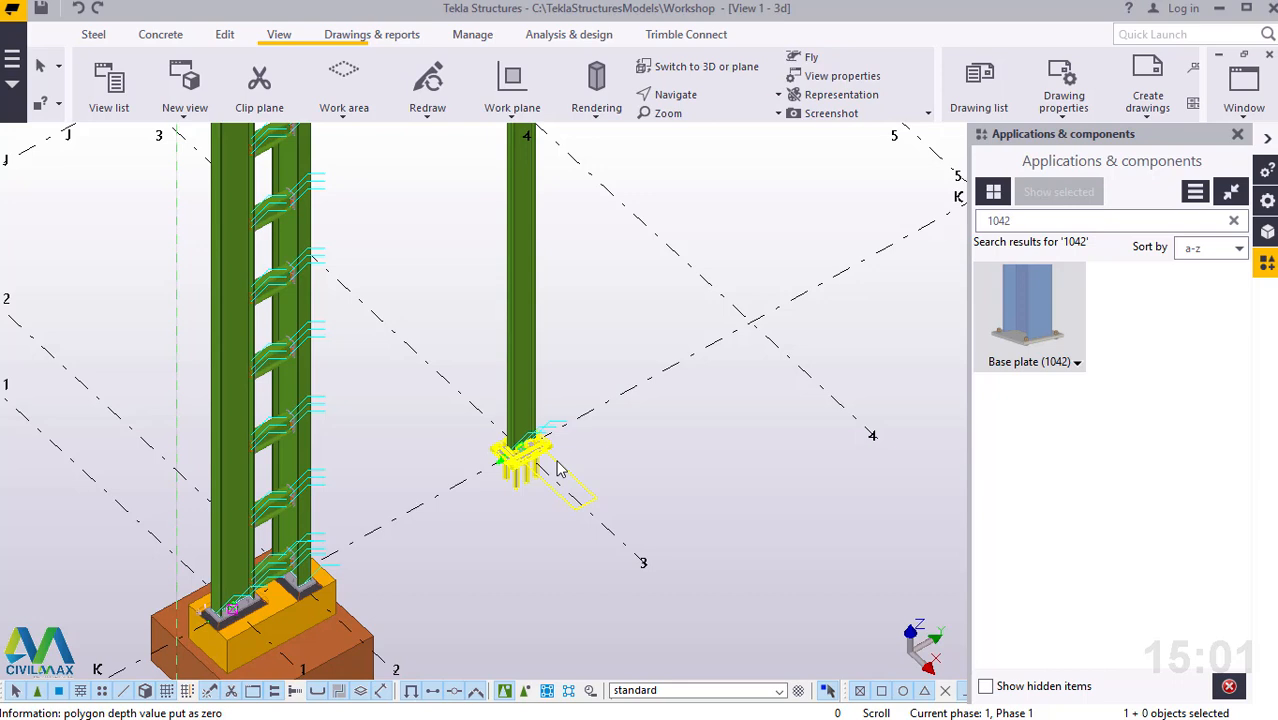
left_click(80, 6)
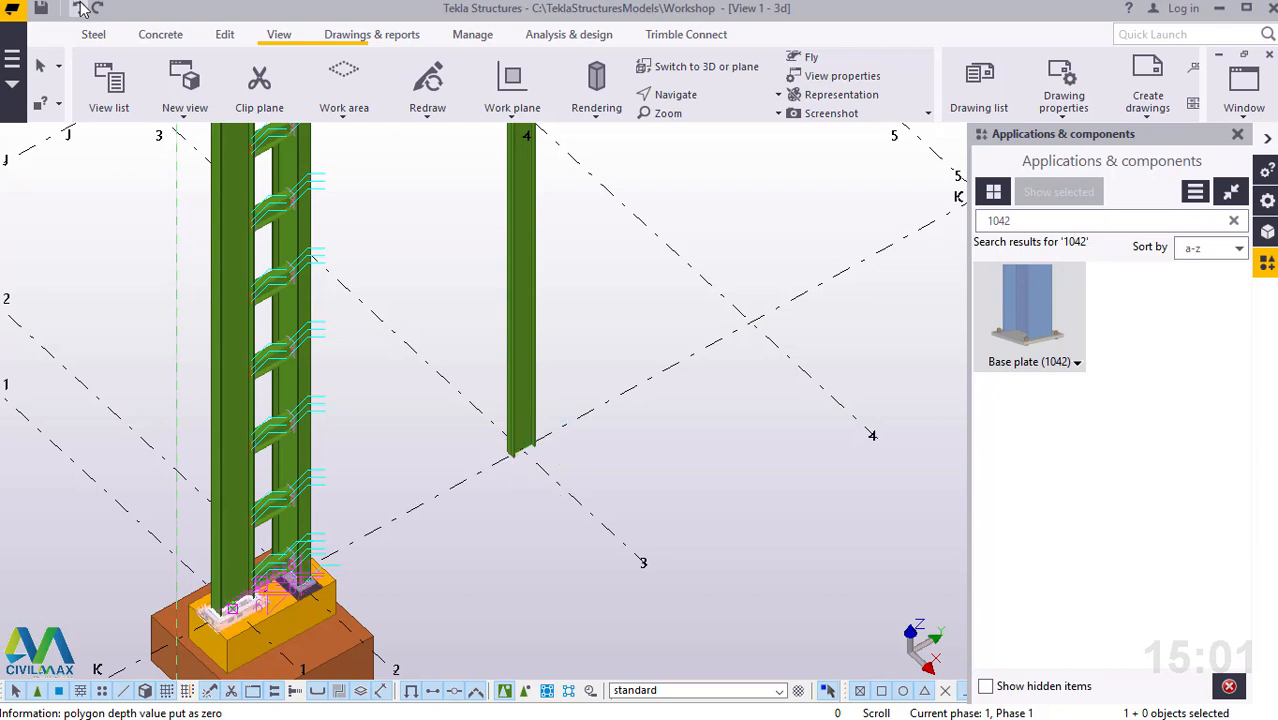
Step: Place a concrete pad footing under the gable column at grid intersection K-3
left_click(160, 36)
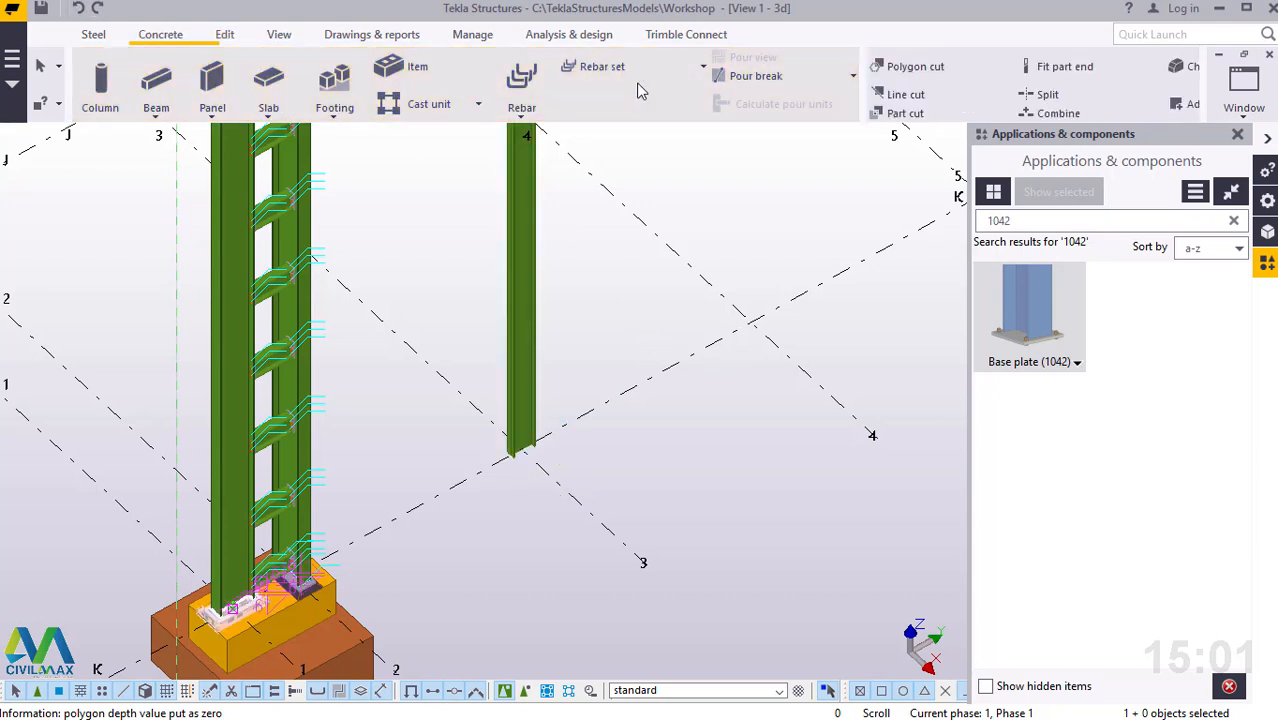
left_click(333, 112)
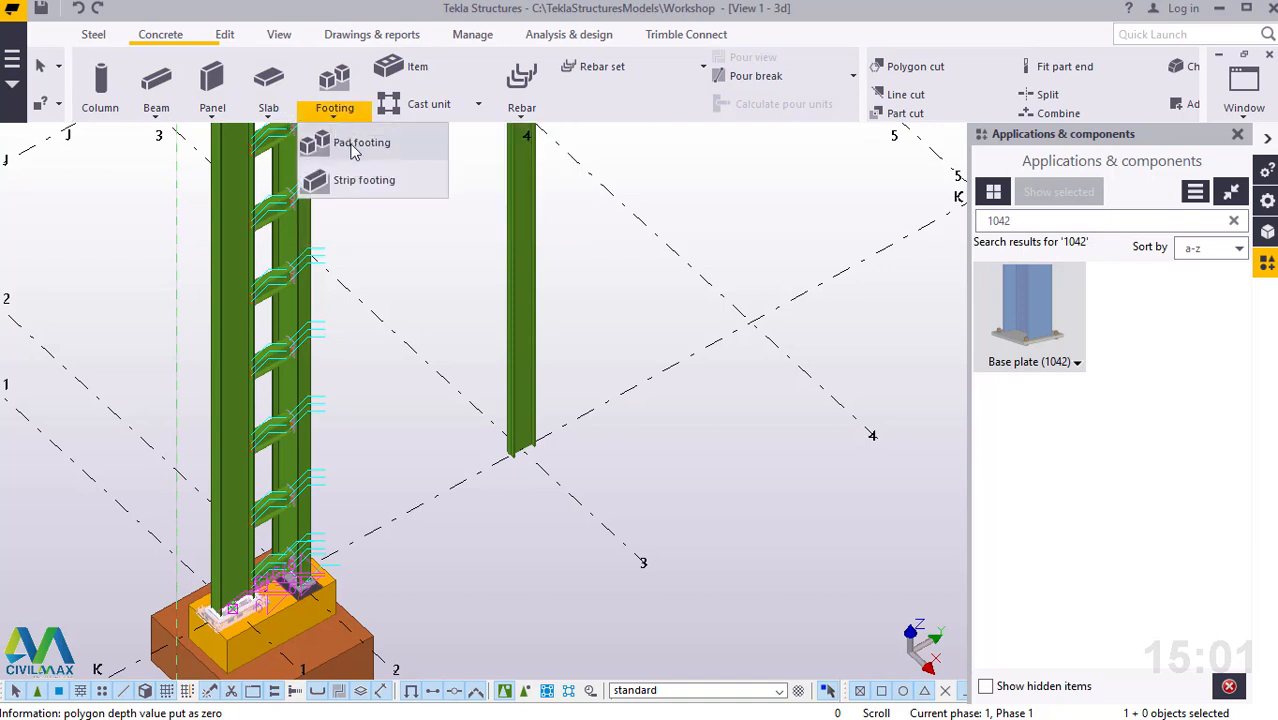
left_click(355, 143)
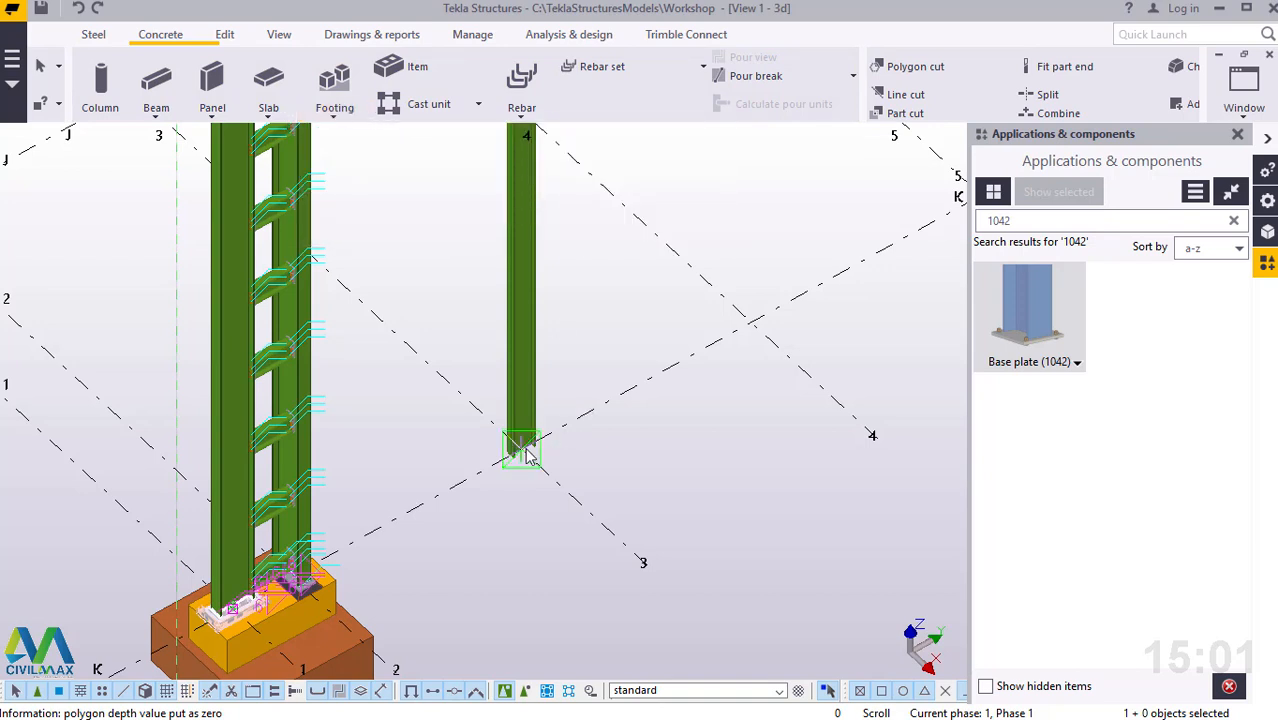
left_click(522, 452)
right_click(630, 278)
left_click(684, 292)
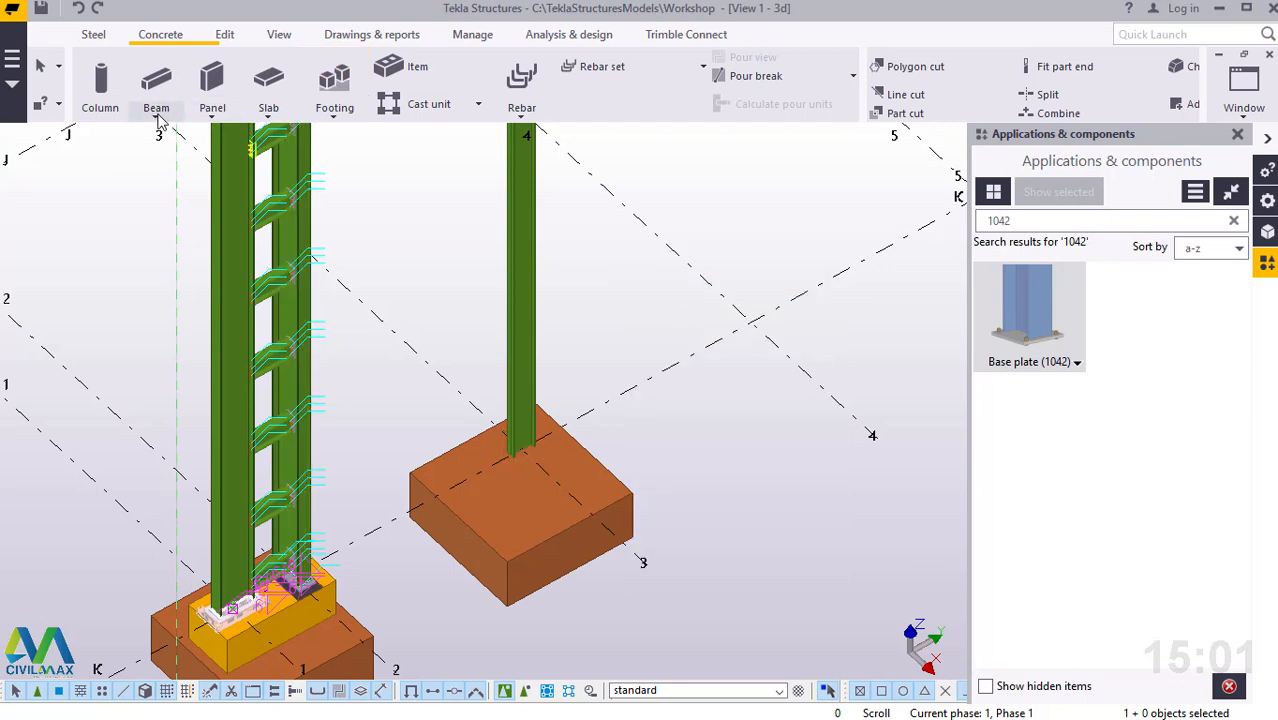
Step: Place a concrete column at grid intersection K-3, at the foot of the steel gable column
left_click(100, 85)
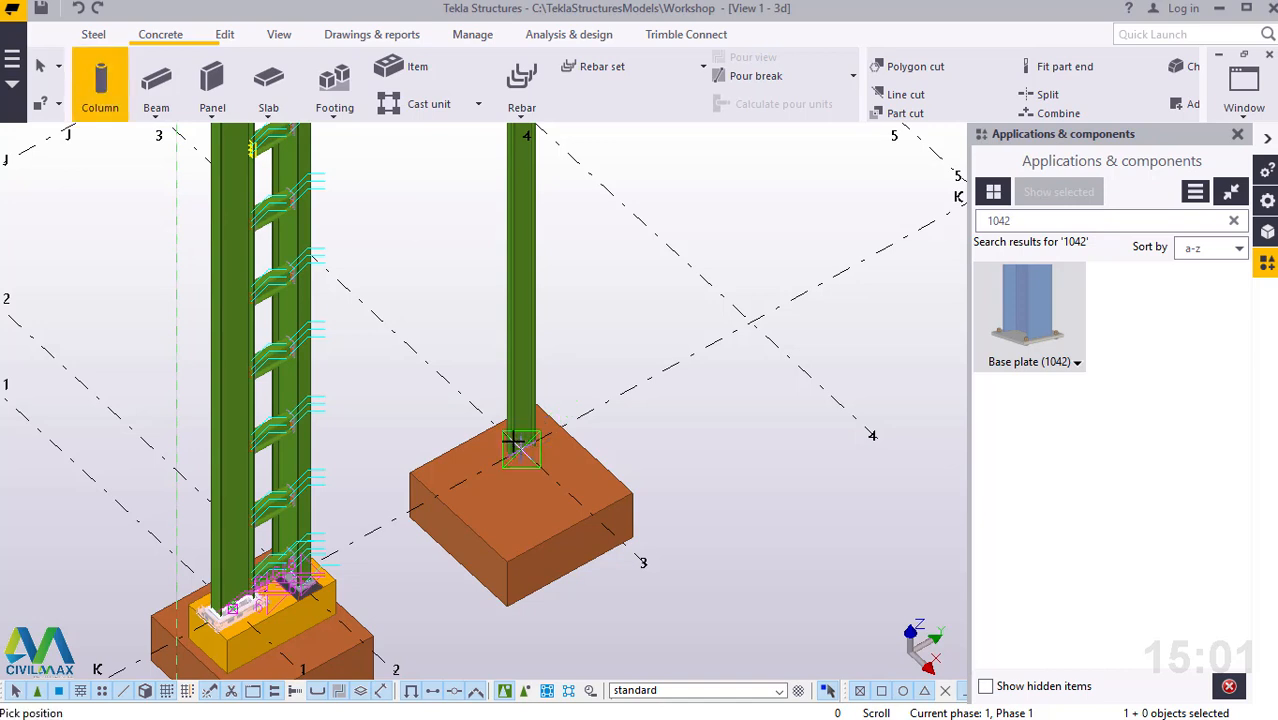
scroll(521, 447, "up", 4)
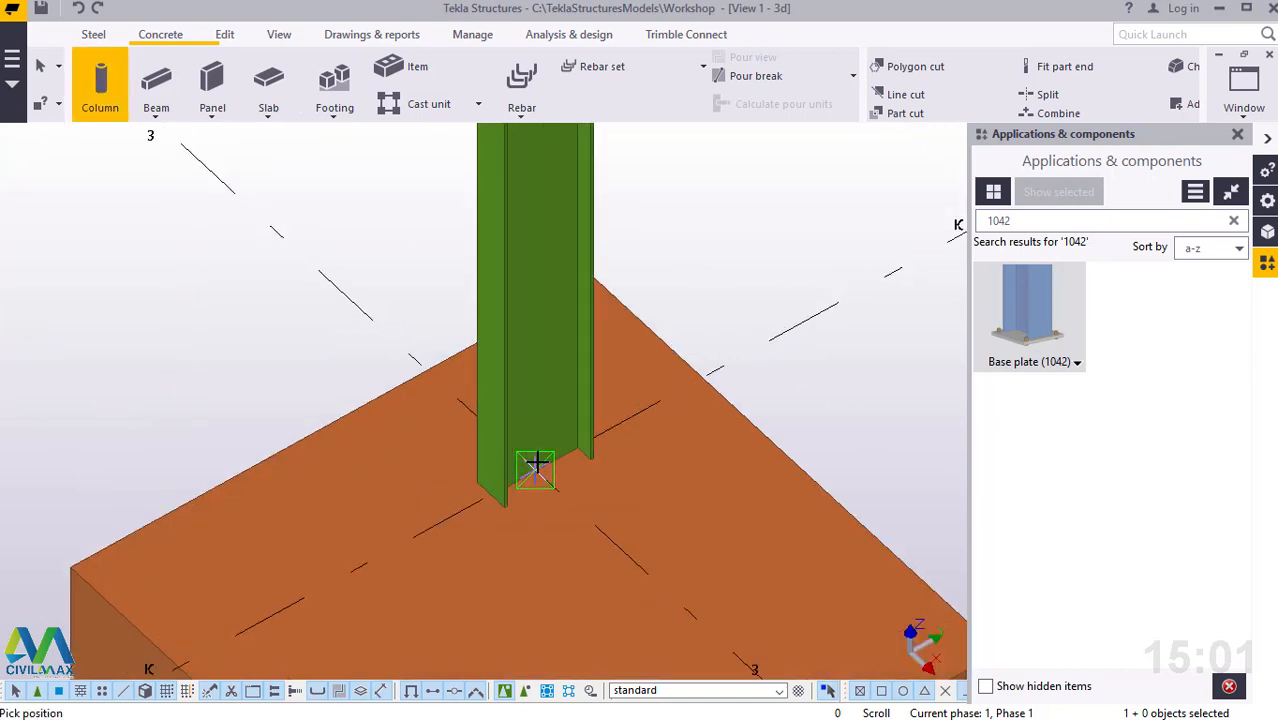
left_click(536, 465)
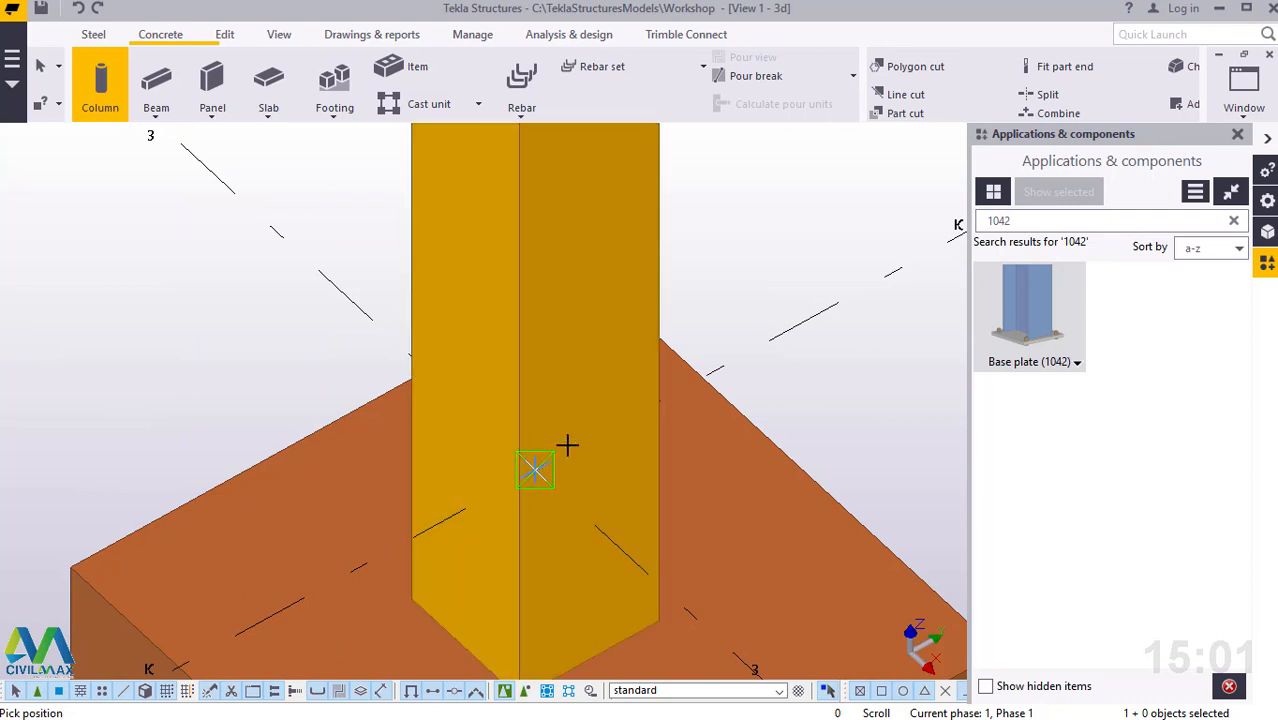
right_click(843, 195)
left_click(880, 209)
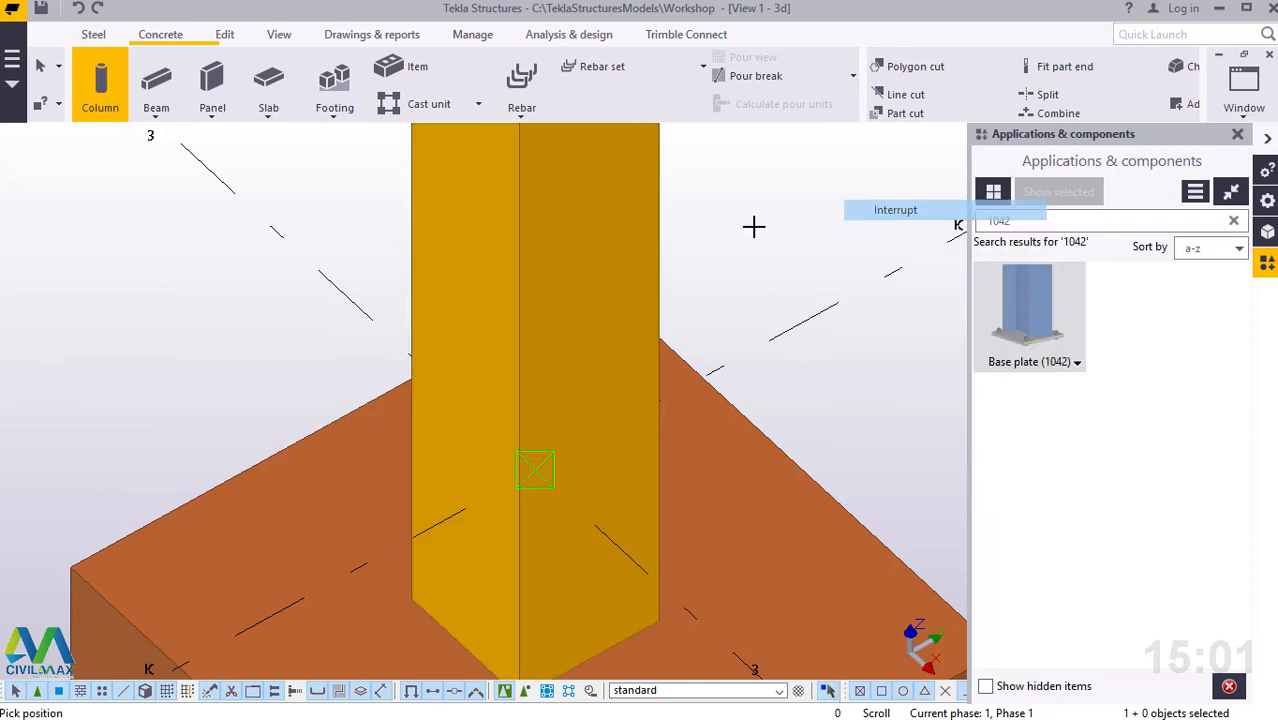
Step: Set the top level of the concrete column at K-3 to 0.00 and modify the column
double_click(613, 203)
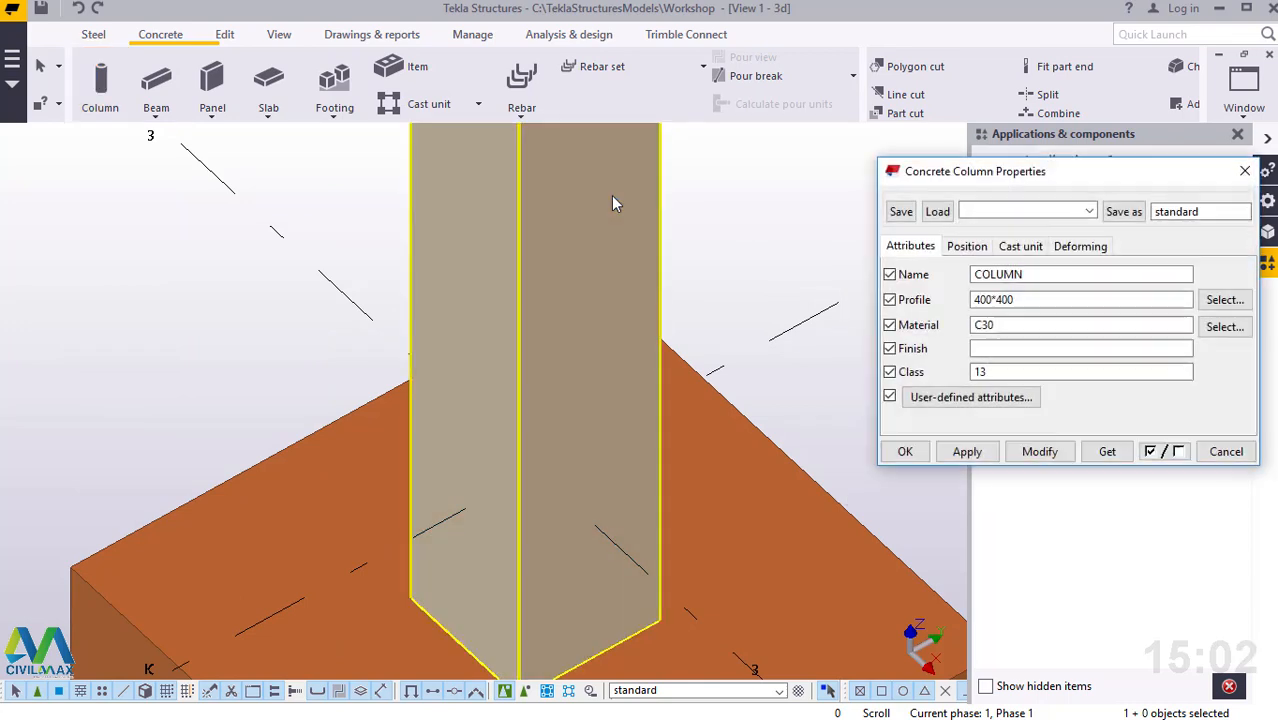
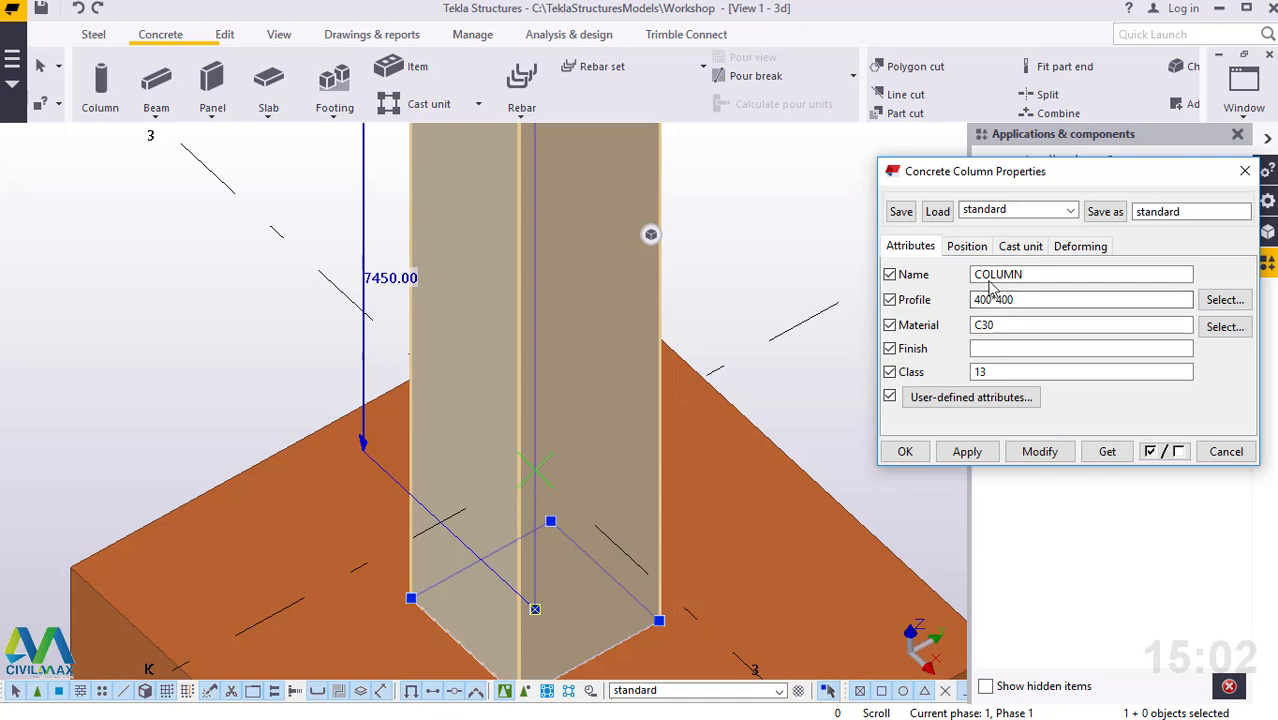
left_click(968, 250)
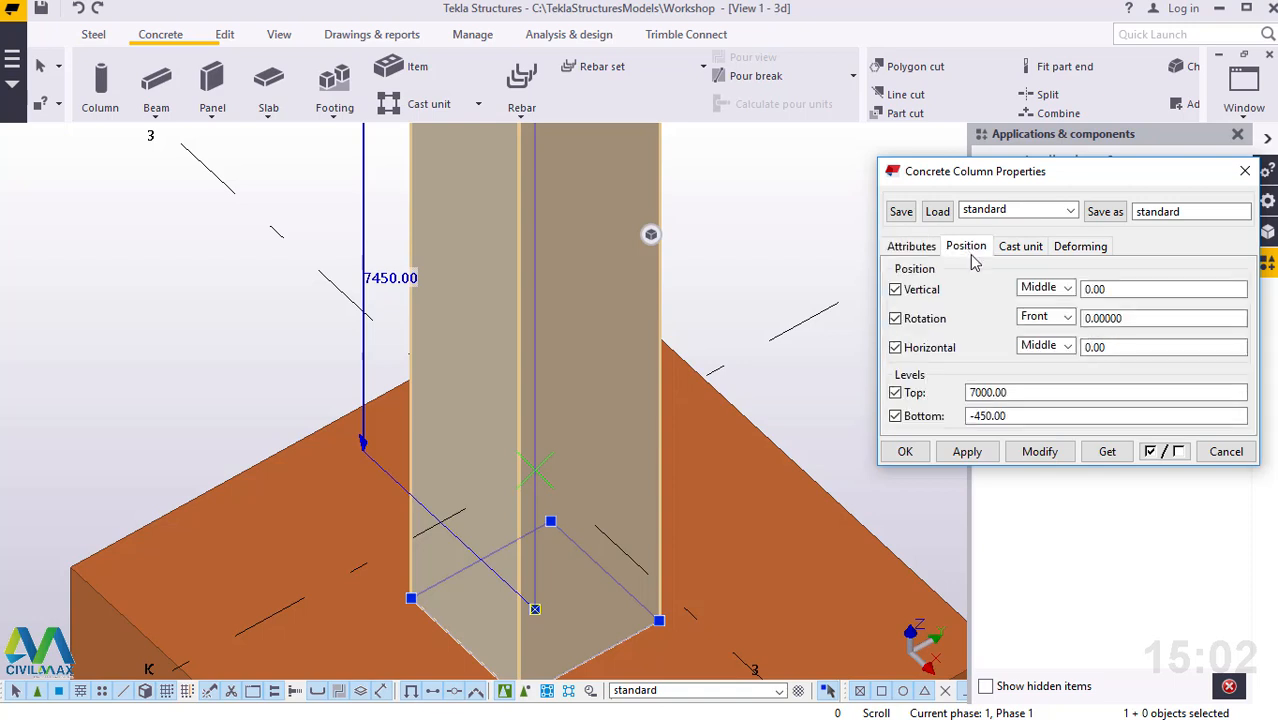
left_click_drag(981, 392, 948, 396)
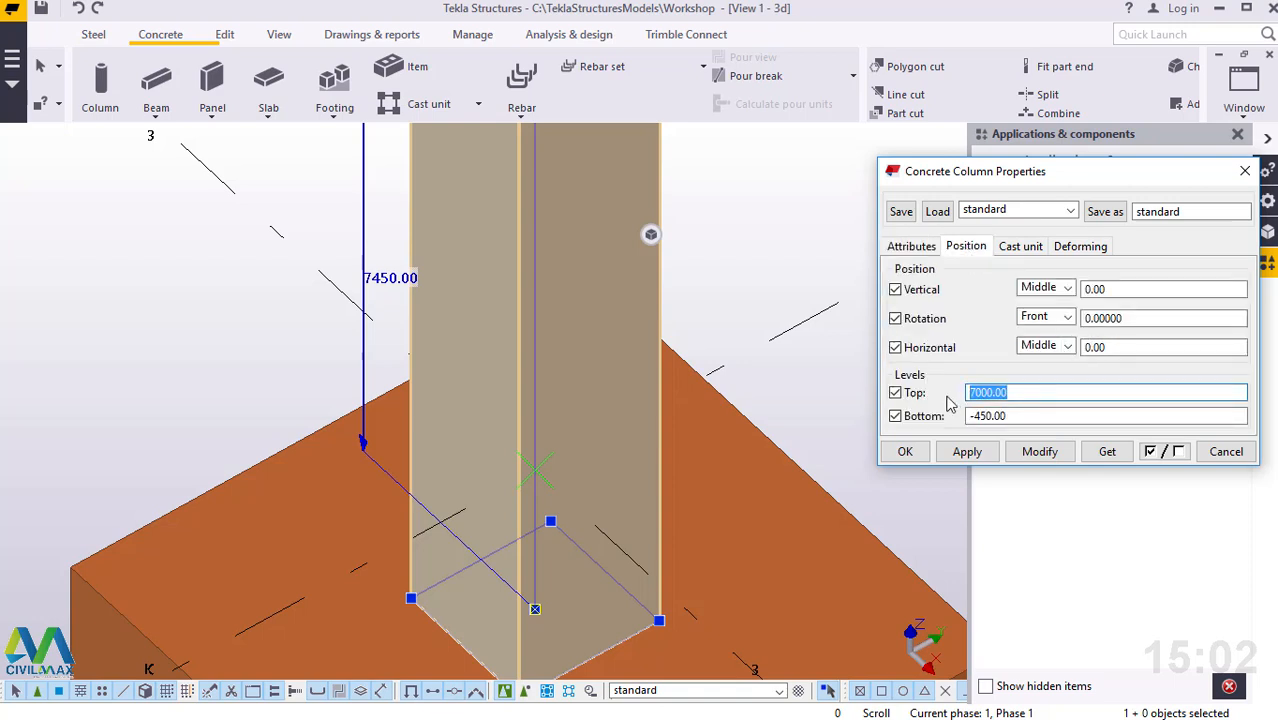
type("0")
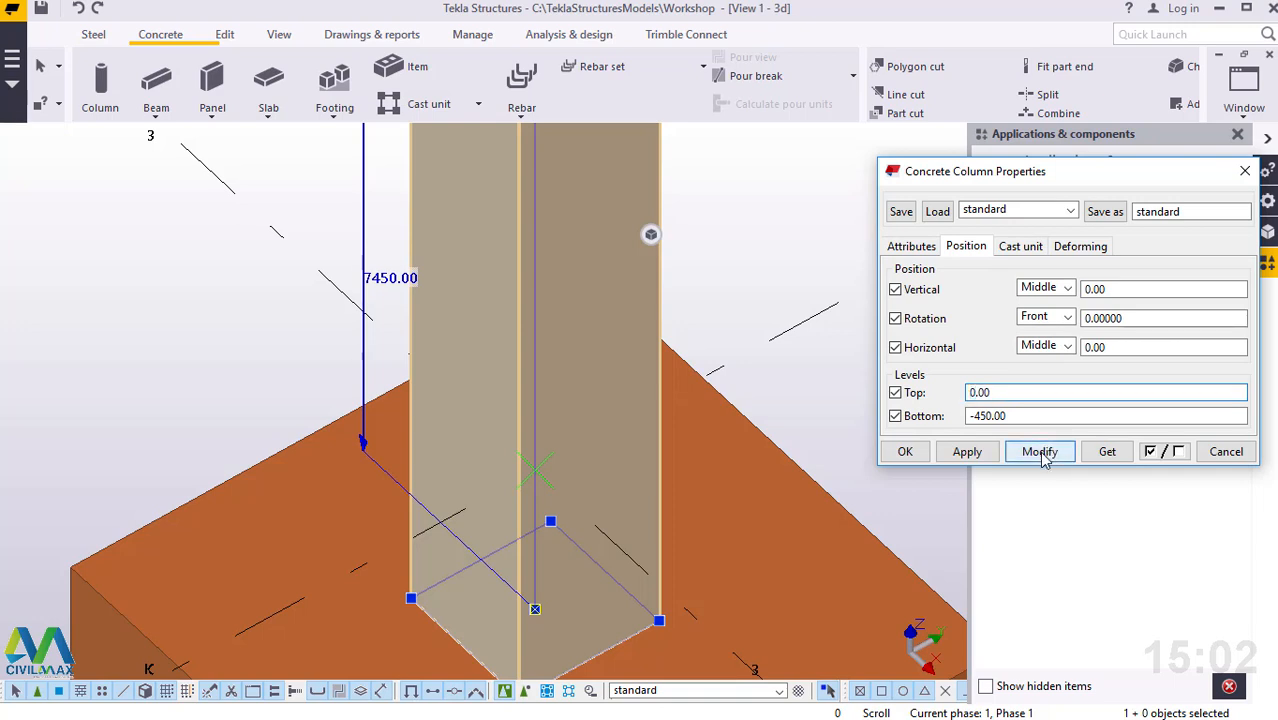
left_click(1040, 452)
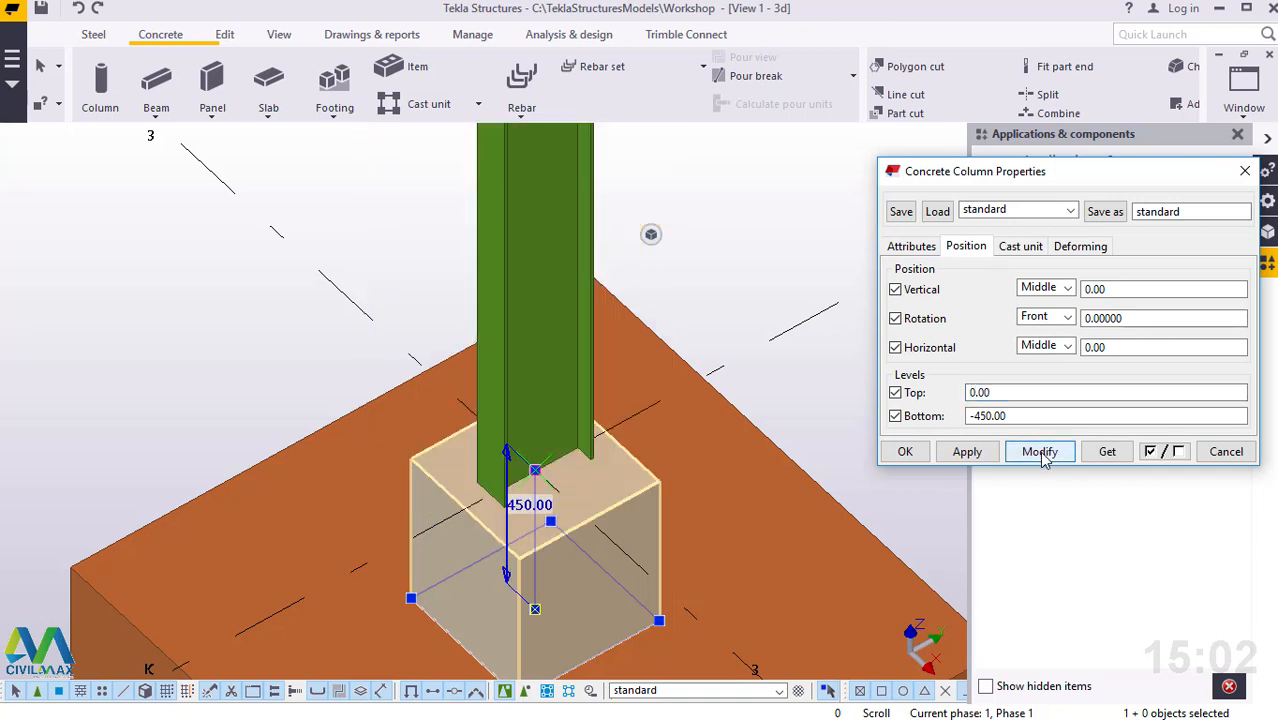
Step: Set the profile of the concrete column at K-3 to 500*500, modify it and close its properties
left_click(916, 254)
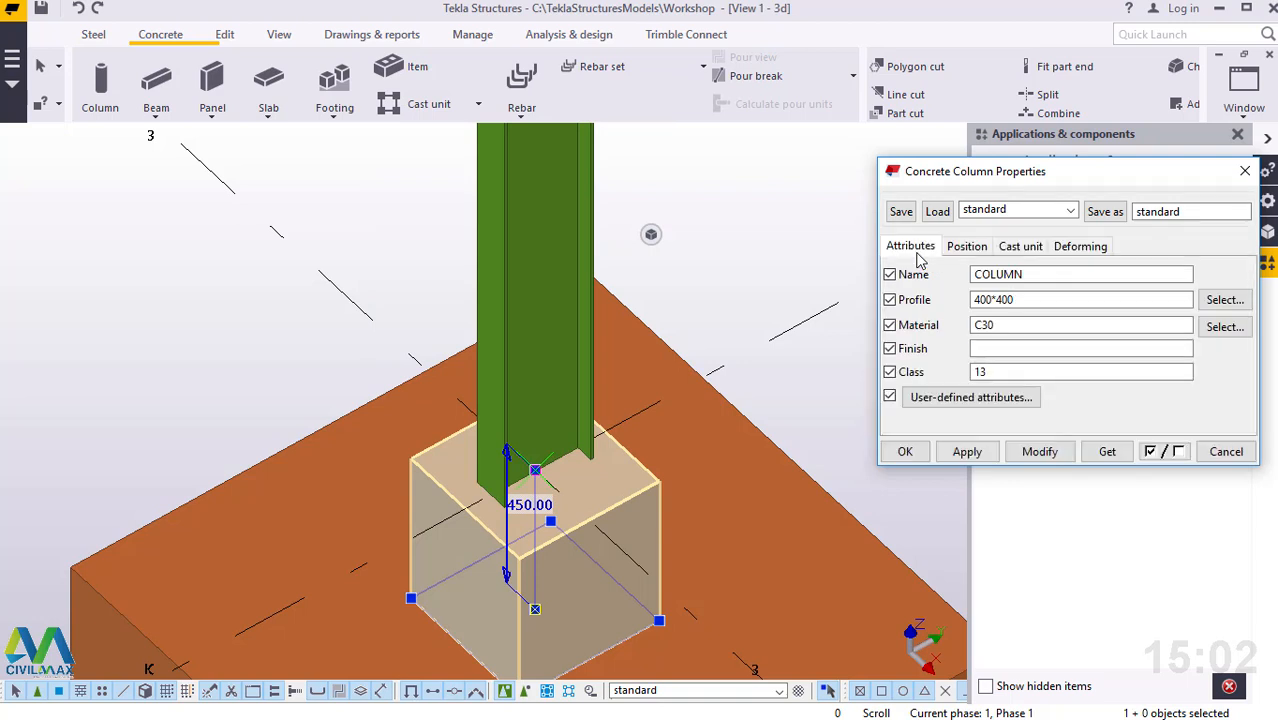
left_click(1021, 299)
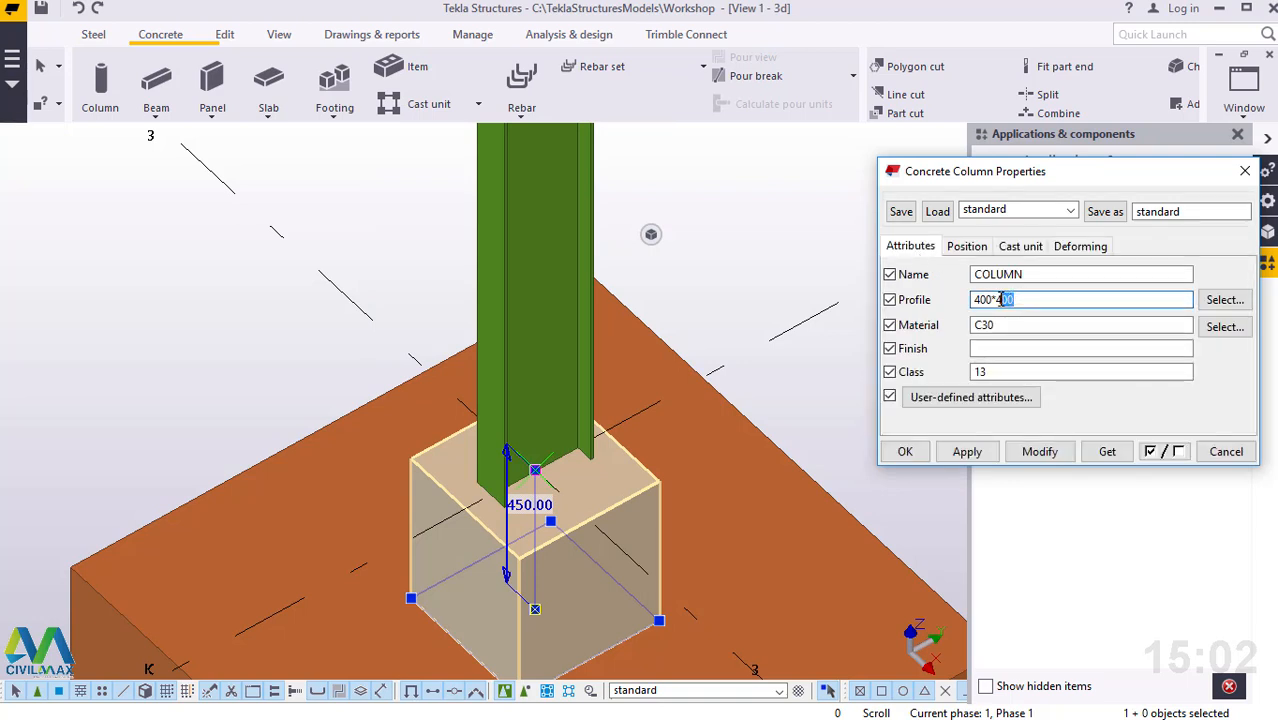
left_click_drag(1001, 299, 998, 299)
type("500")
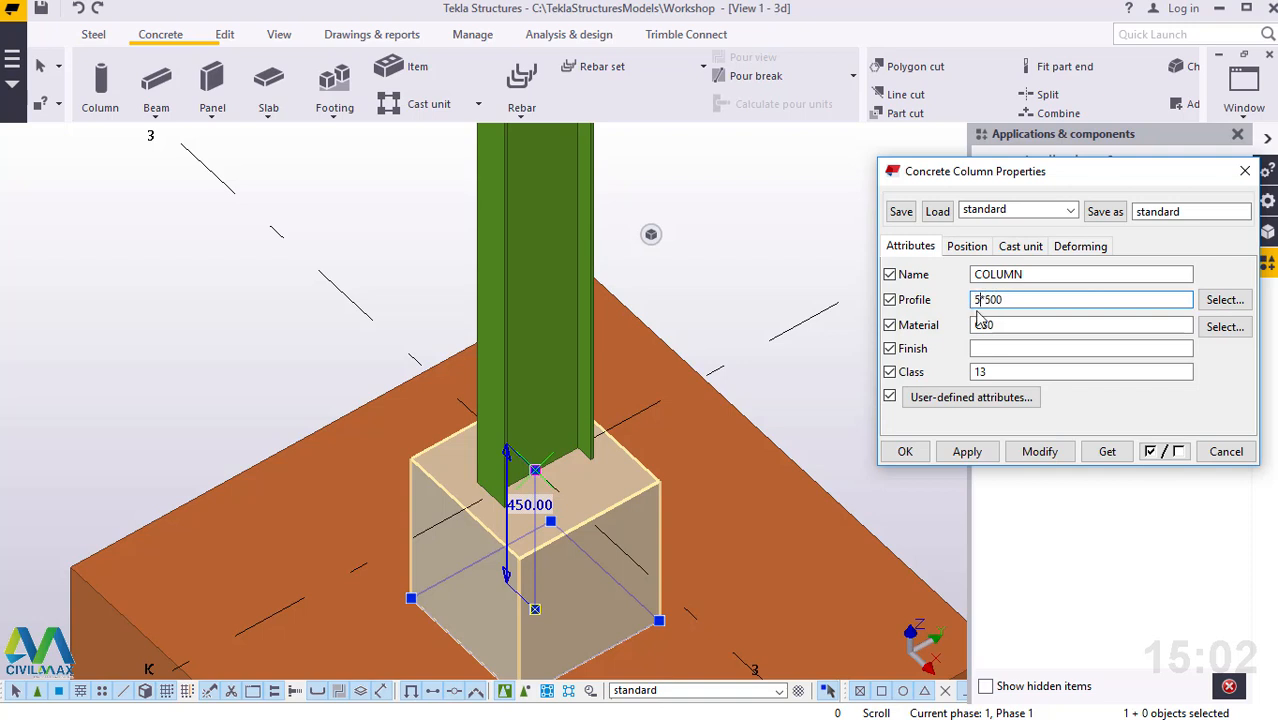
left_click(1040, 453)
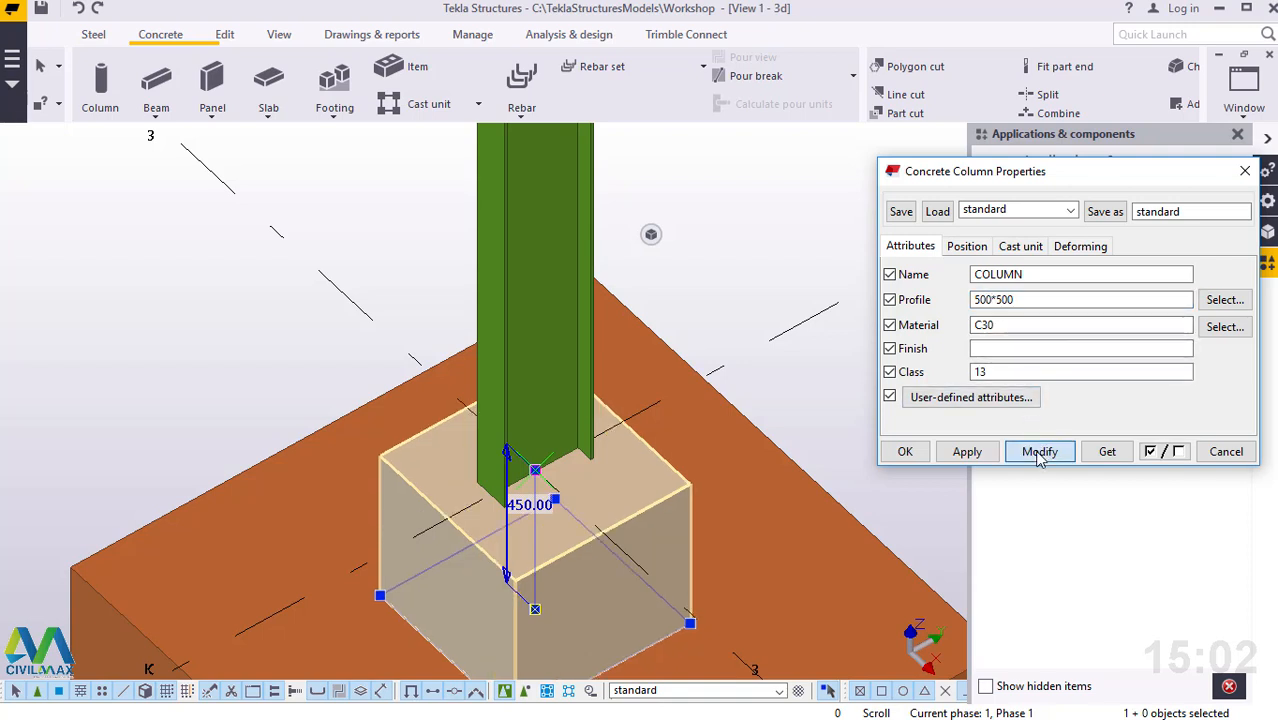
left_click(905, 453)
left_click(755, 192)
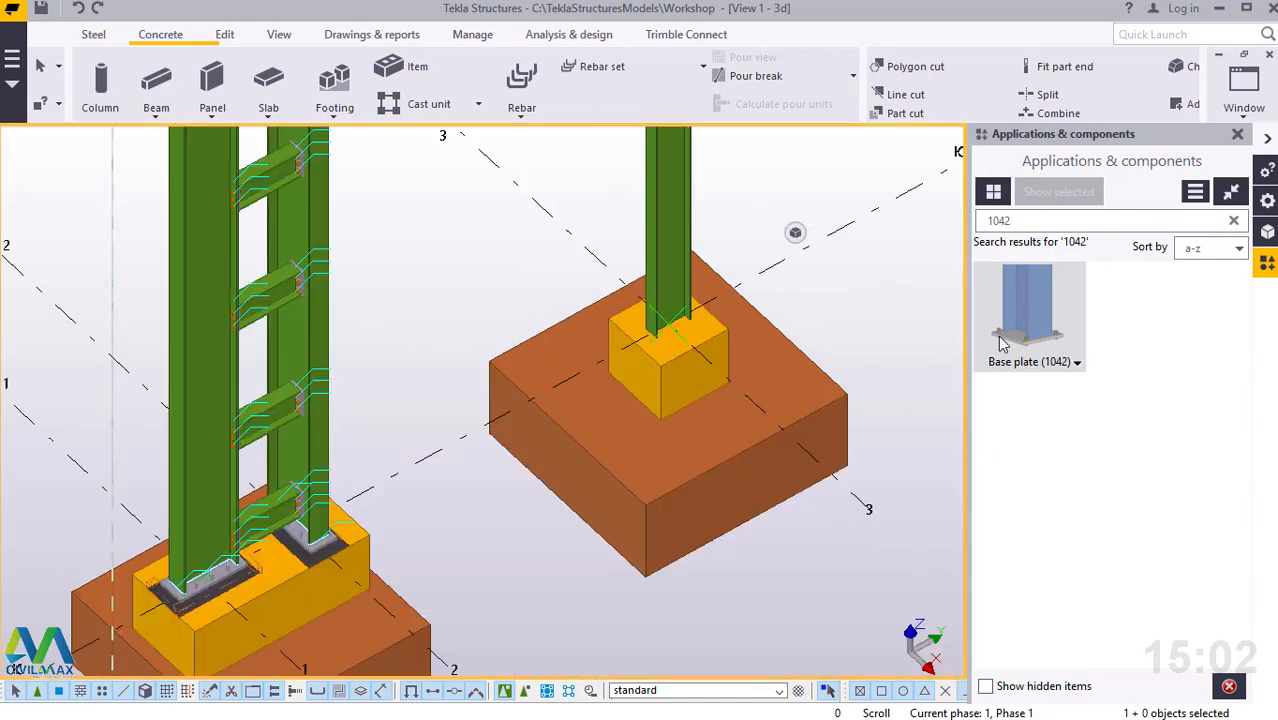
Step: Try Base plate (1042) on the steel gable column at K-3 above the enlarged pedestal, and undo it
left_click(1043, 330)
scroll(686, 341, "up", 3)
scroll(686, 341, "up", 1)
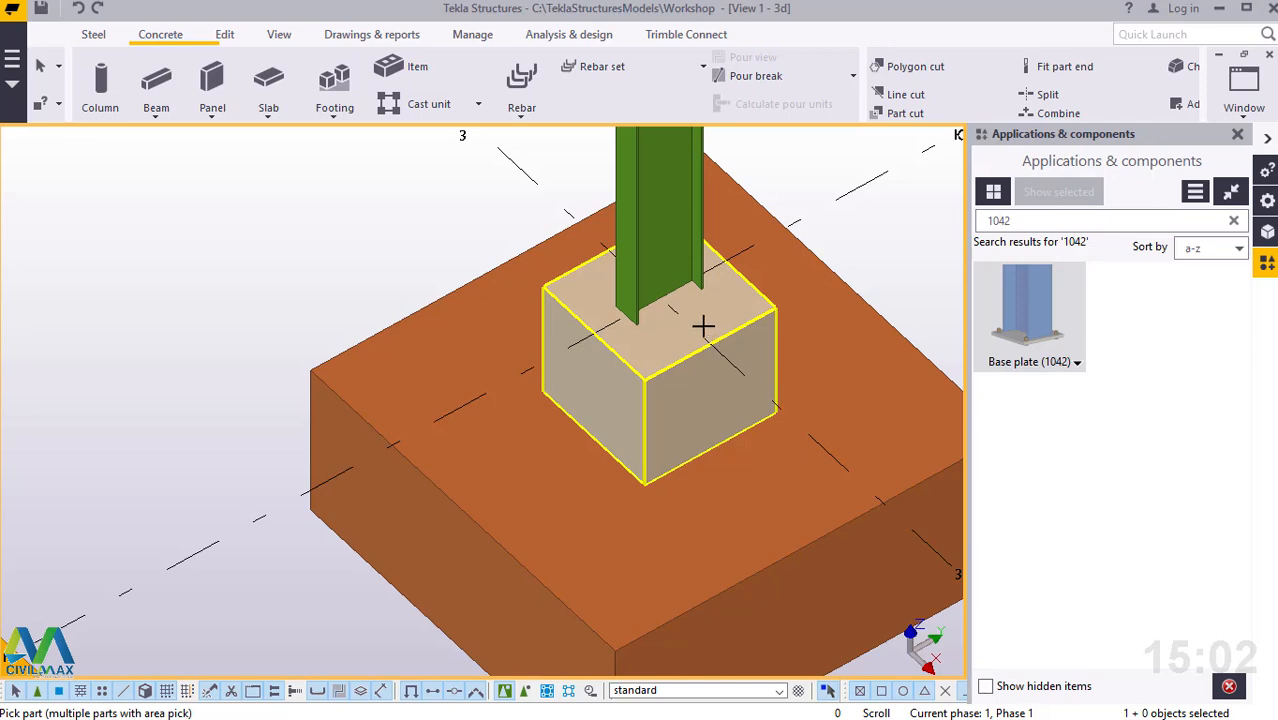
scroll(703, 326, "down", 4)
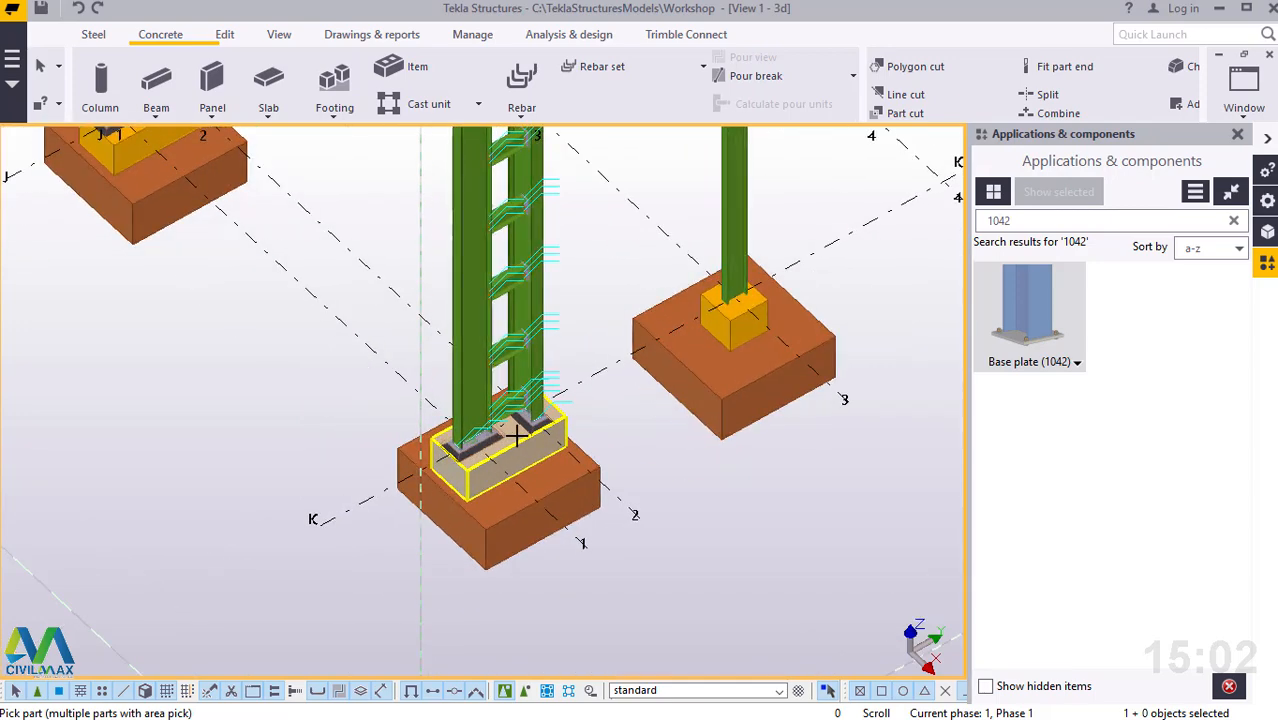
scroll(765, 282, "up", 5)
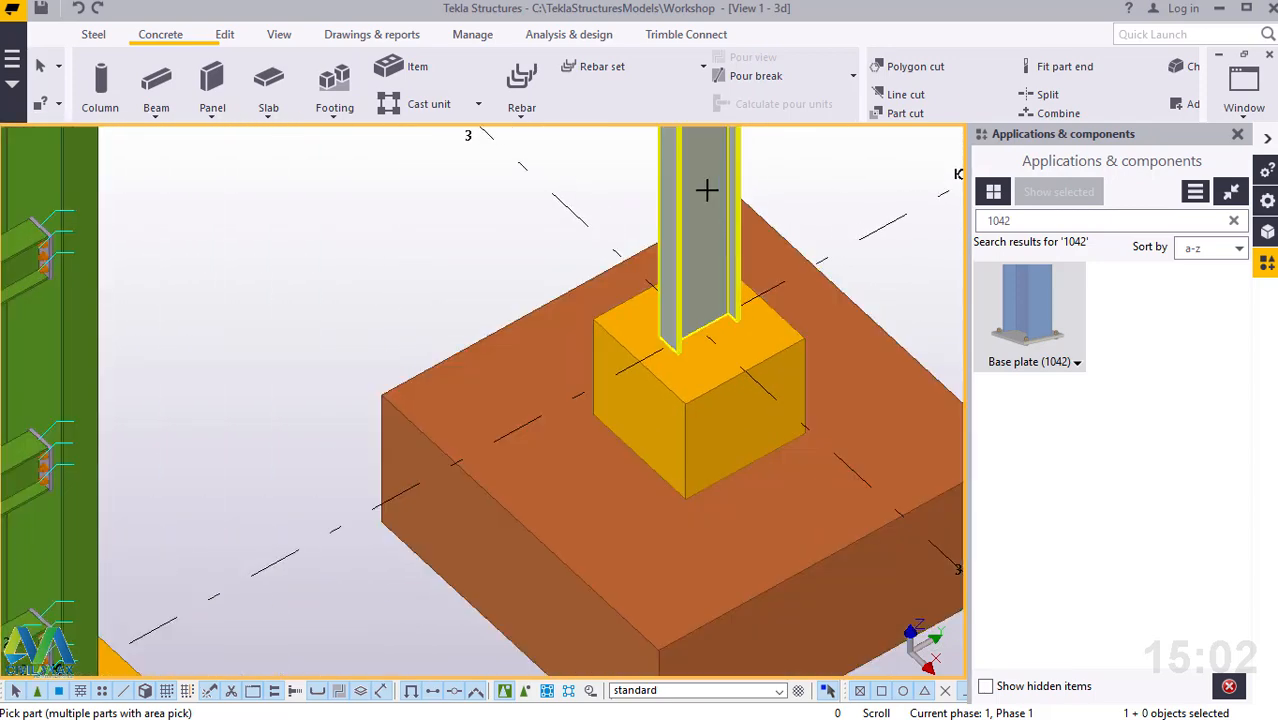
left_click(706, 190)
scroll(711, 337, "up", 2)
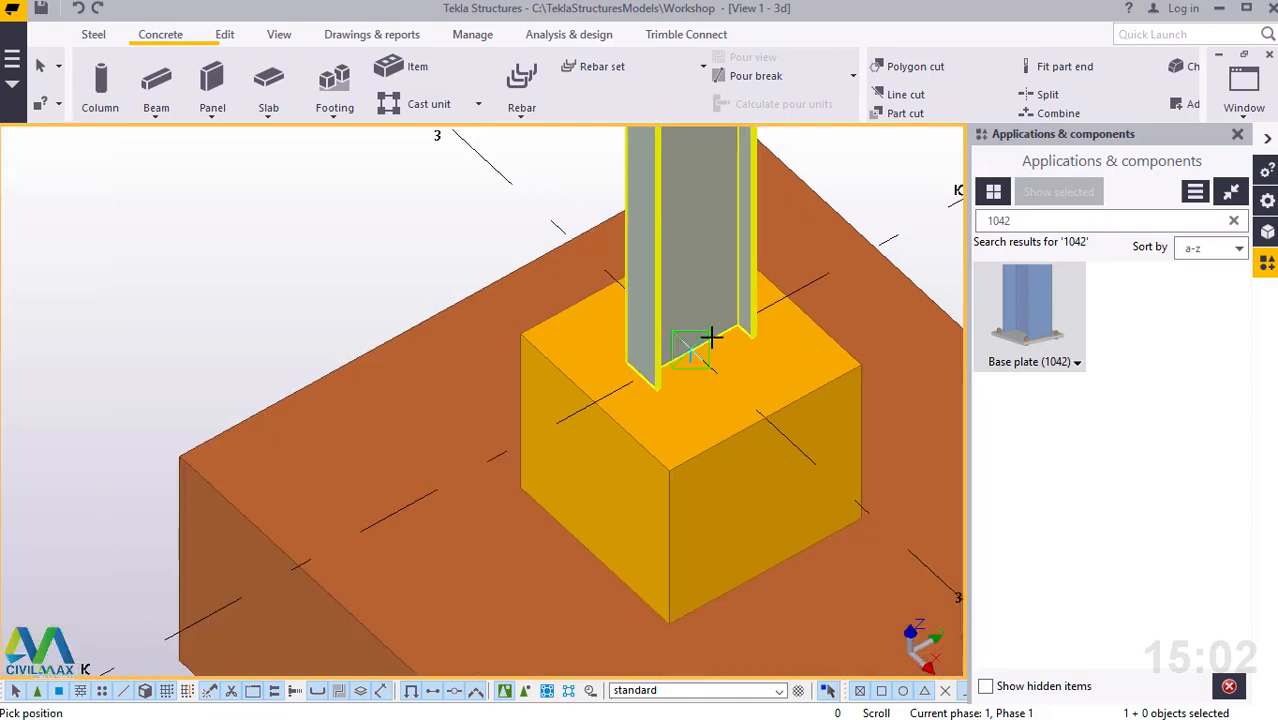
left_click(692, 345)
right_click(251, 262)
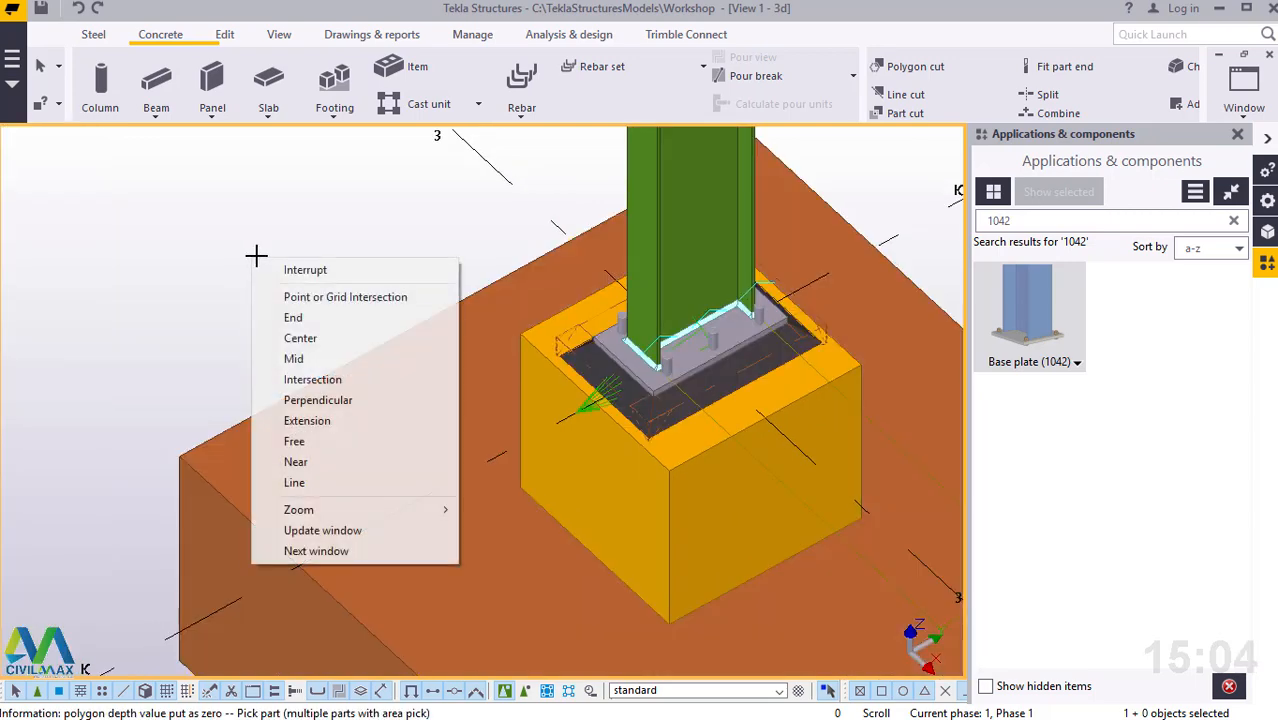
left_click(285, 270)
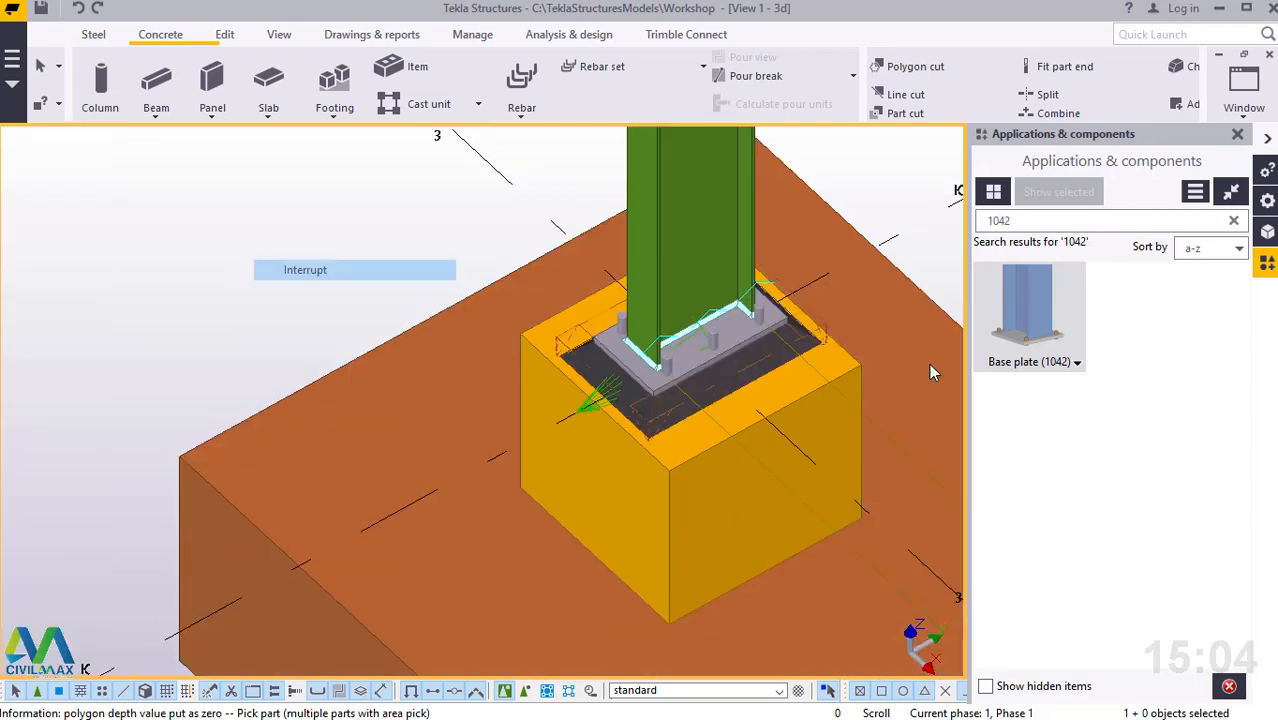
left_click(81, 9)
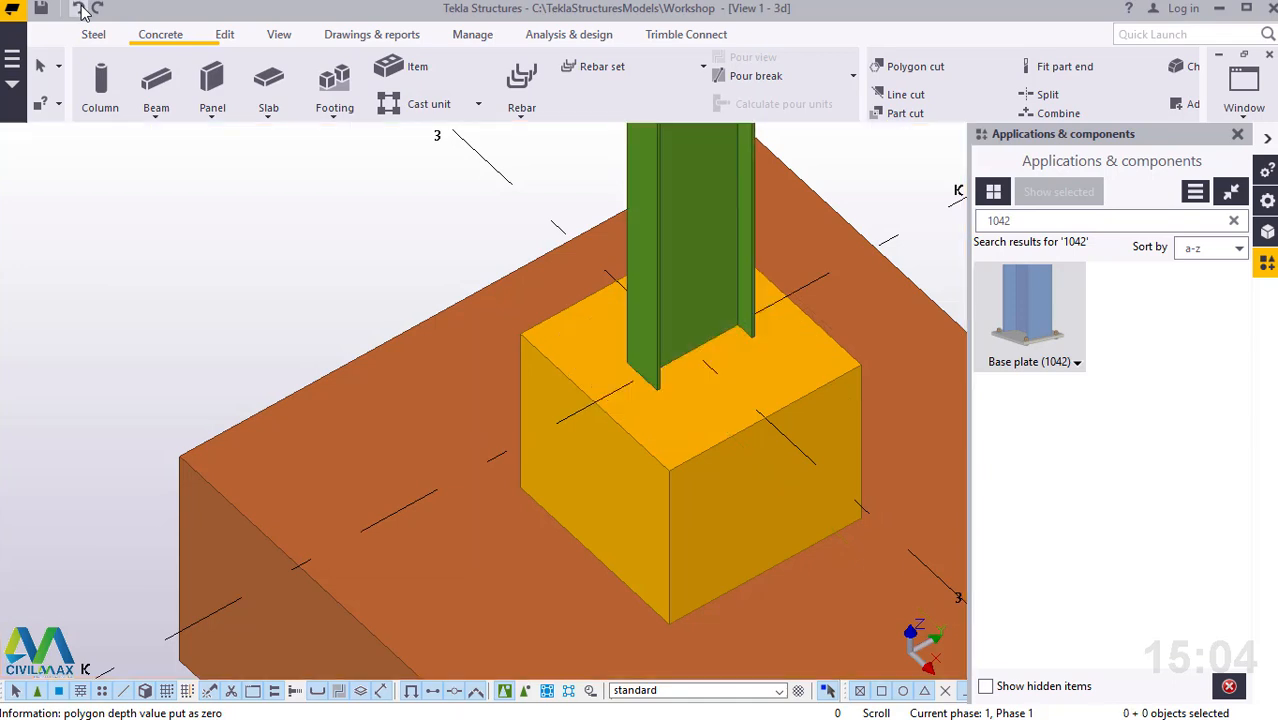
Step: Add Base plate (1042) to the steel gable column at K-3, positioned at the column's foot on the pedestal
left_click(1033, 300)
left_click(705, 194)
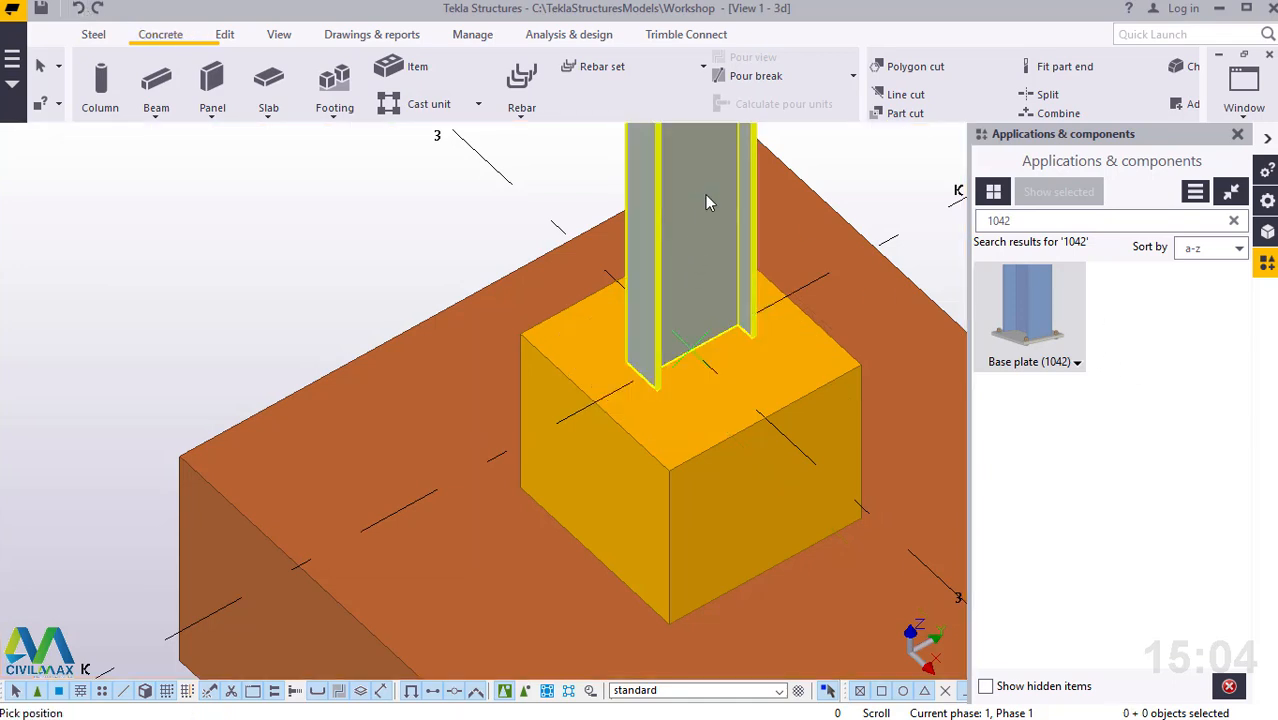
left_click(697, 350)
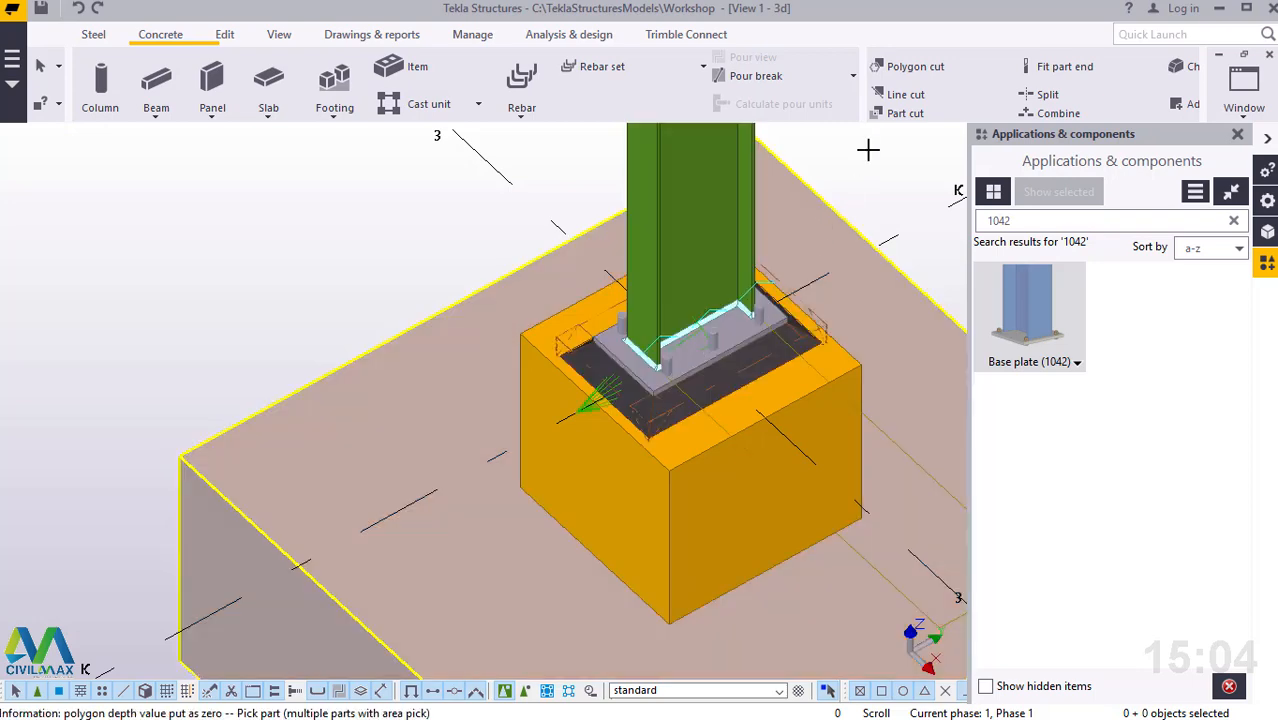
right_click(868, 152)
left_click(898, 163)
Step: Examine the base plate, anchor bolts and welds at K-3 and compare them with the neighbouring built-up column's base
scroll(733, 345, "up", 5)
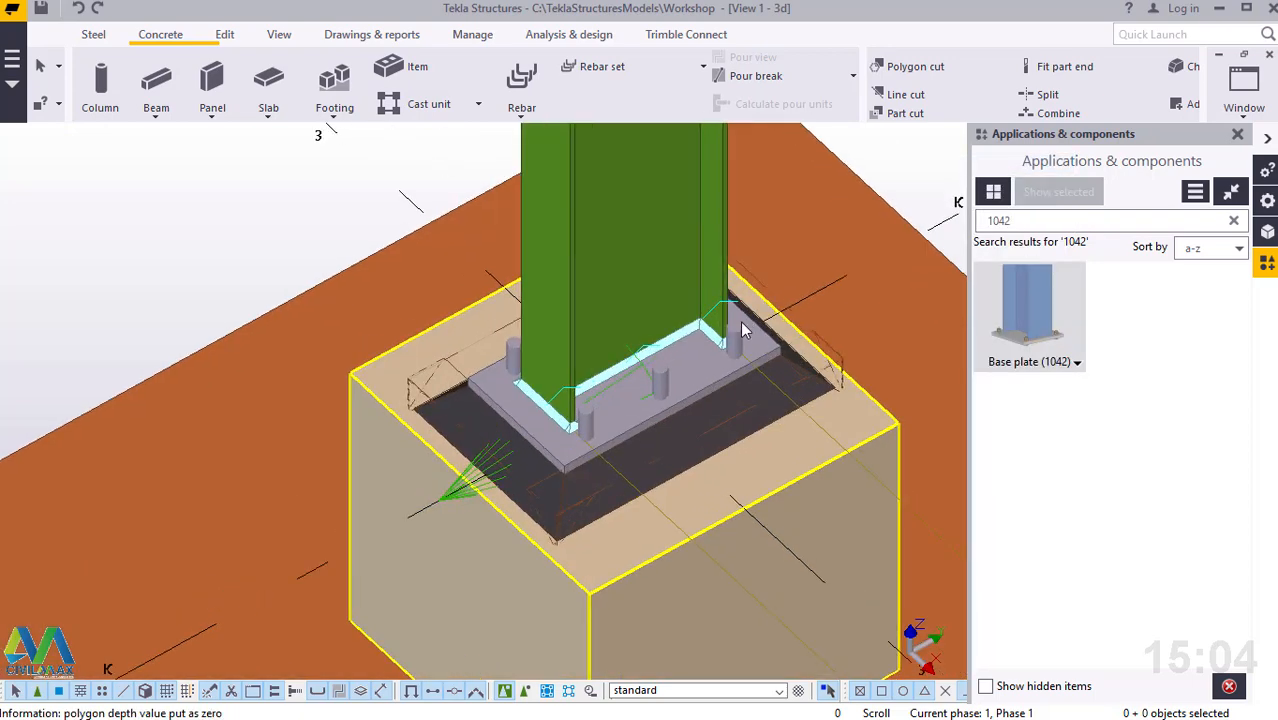
scroll(734, 343, "up", 5)
scroll(773, 322, "down", 6)
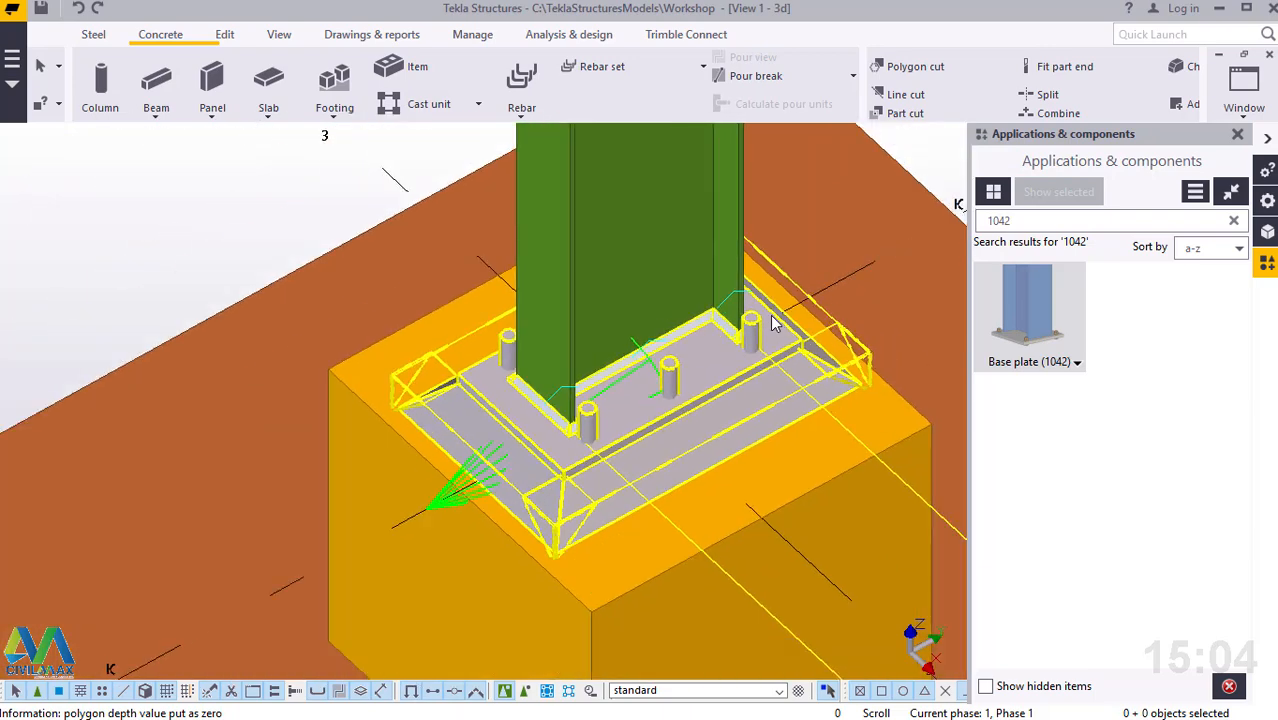
scroll(716, 411, "down", 1)
scroll(745, 368, "down", 4)
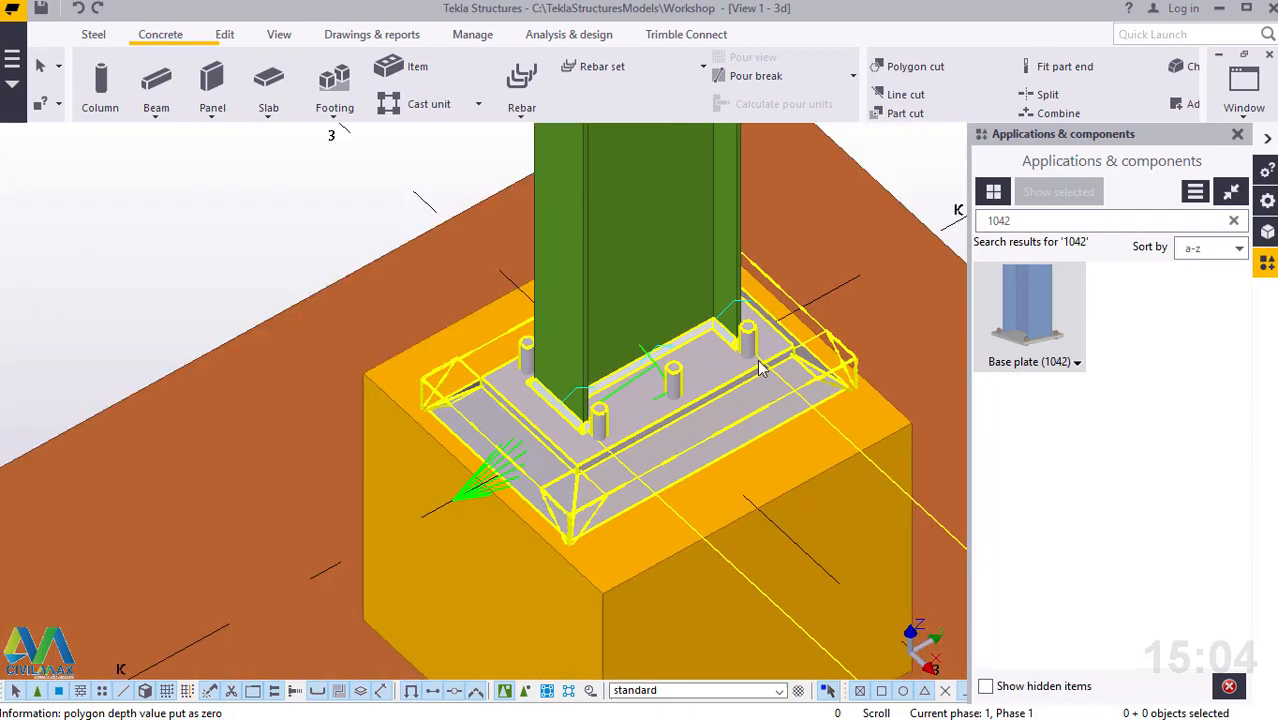
scroll(741, 368, "down", 2)
scroll(741, 368, "down", 5)
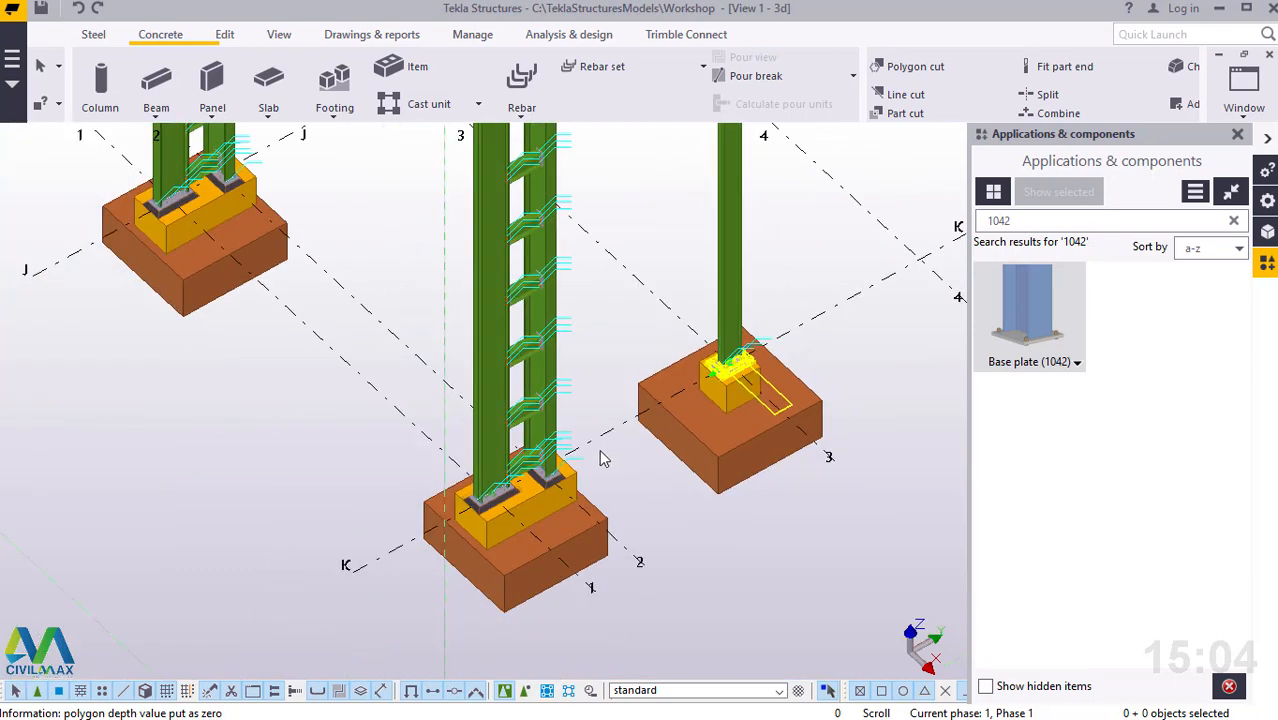
scroll(599, 455, "up", 4)
scroll(930, 255, "up", 7)
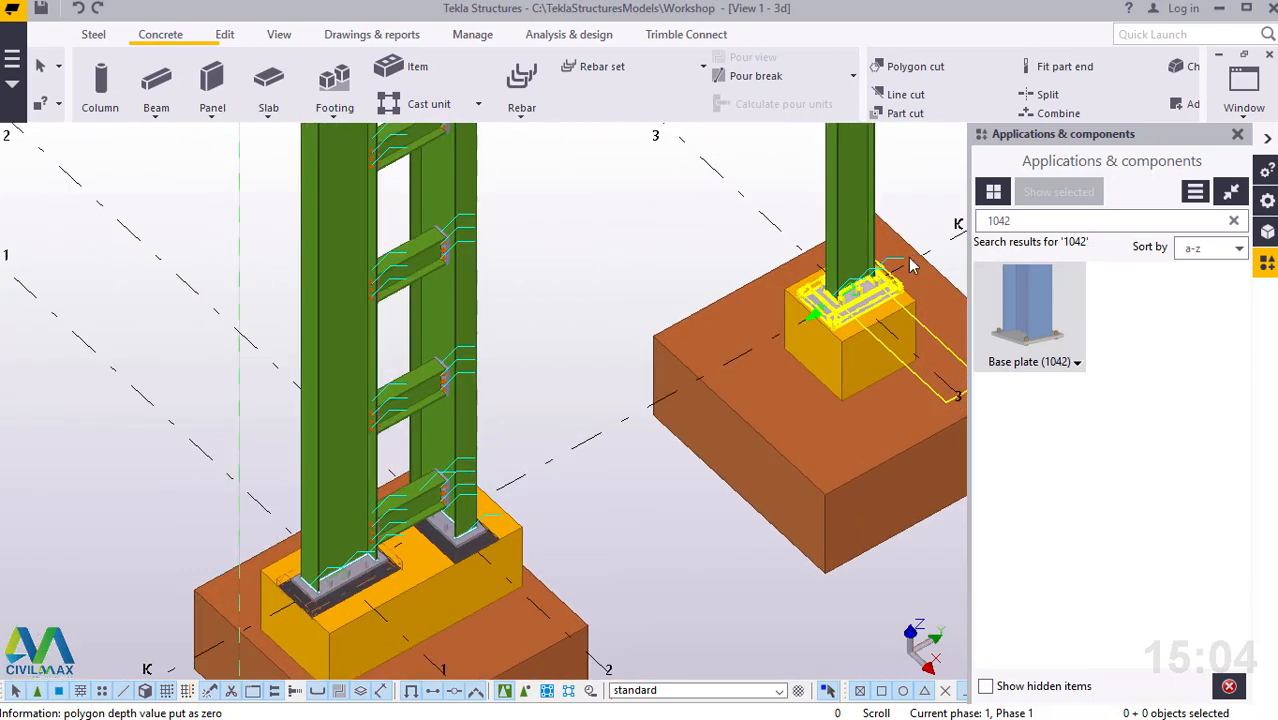
scroll(848, 333, "up", 3)
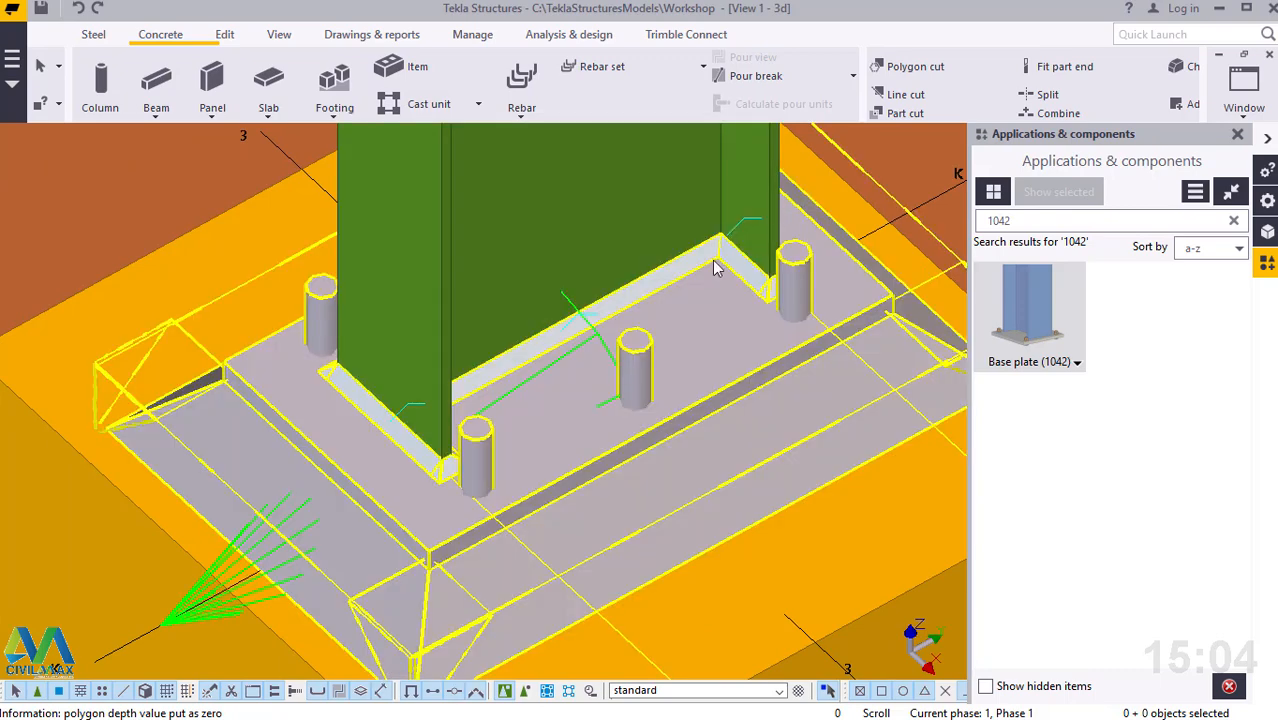
scroll(632, 348, "down", 2)
scroll(580, 392, "down", 4)
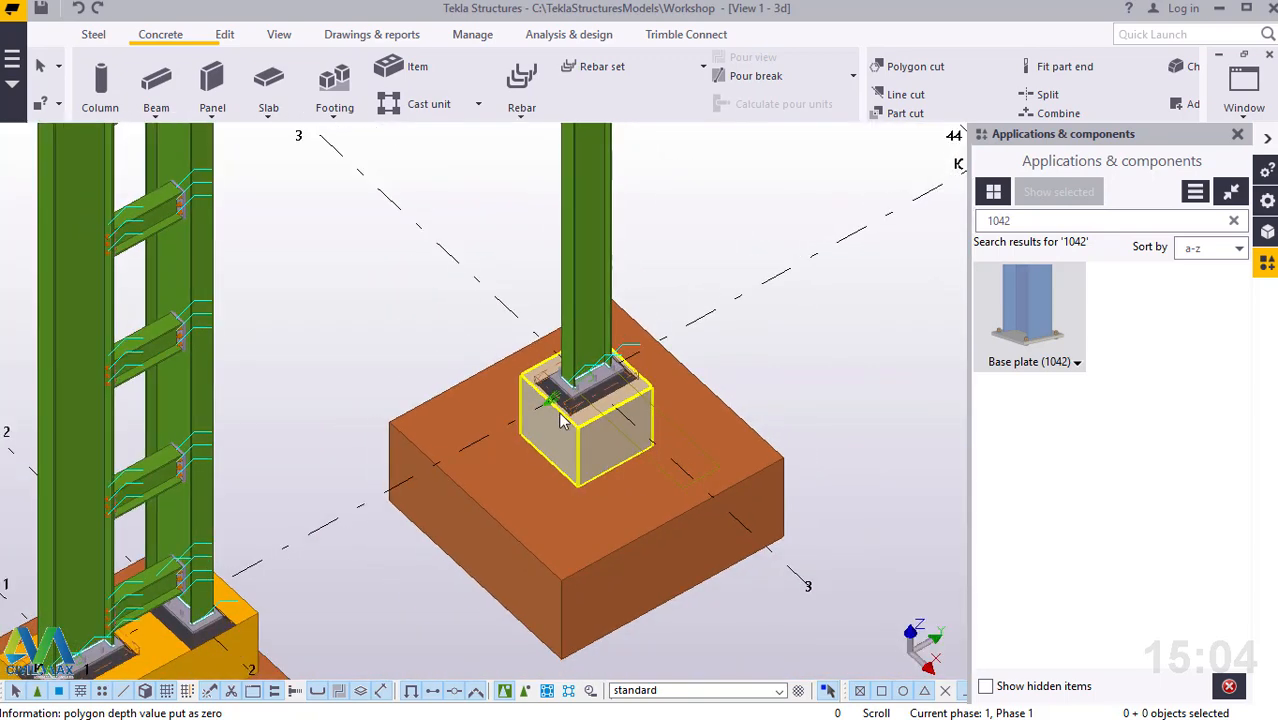
Step: Delete the steel gable column at grid intersection K-5
scroll(580, 410, "down", 6)
scroll(727, 267, "up", 3)
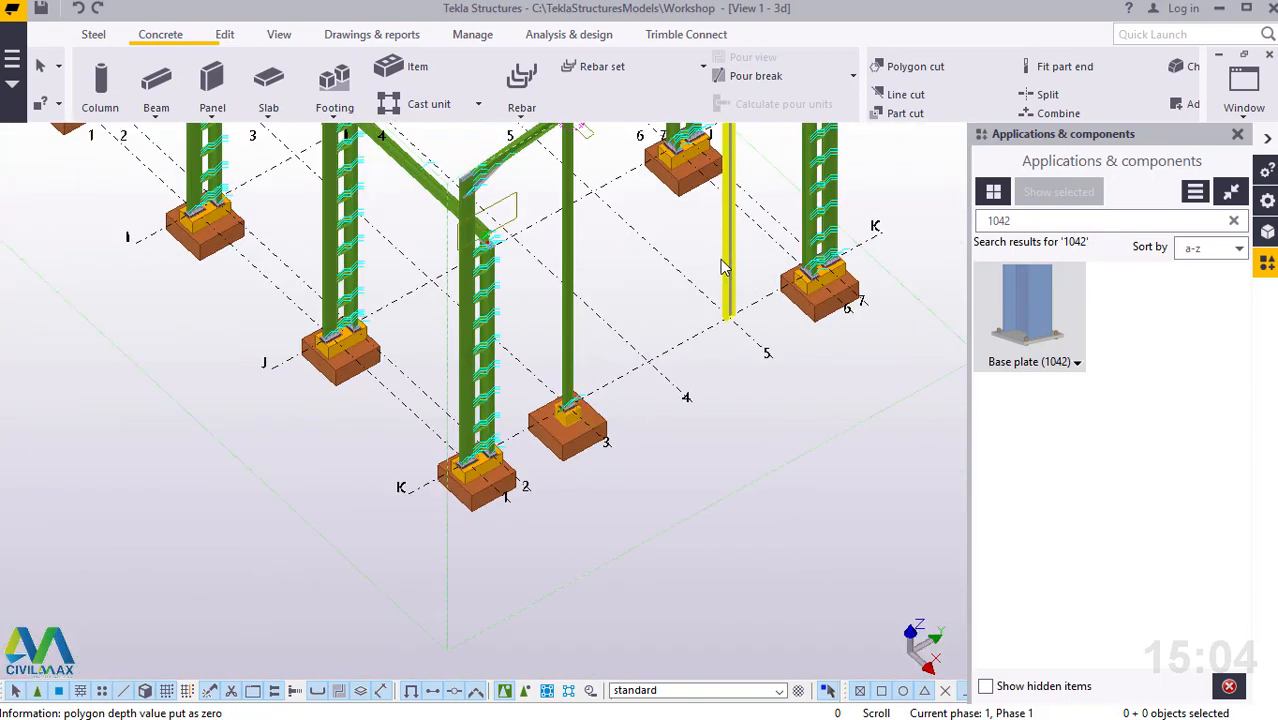
scroll(737, 270, "up", 2)
left_click_drag(794, 219, 726, 260)
right_click(735, 257)
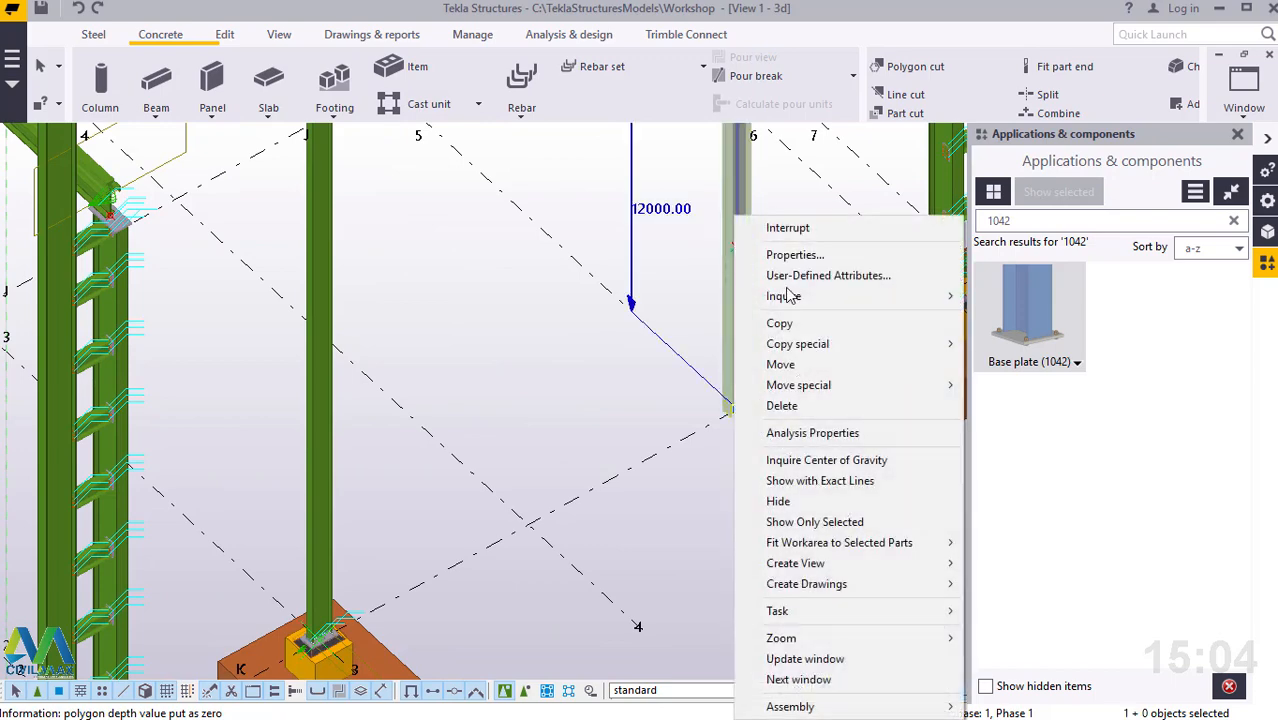
left_click(790, 404)
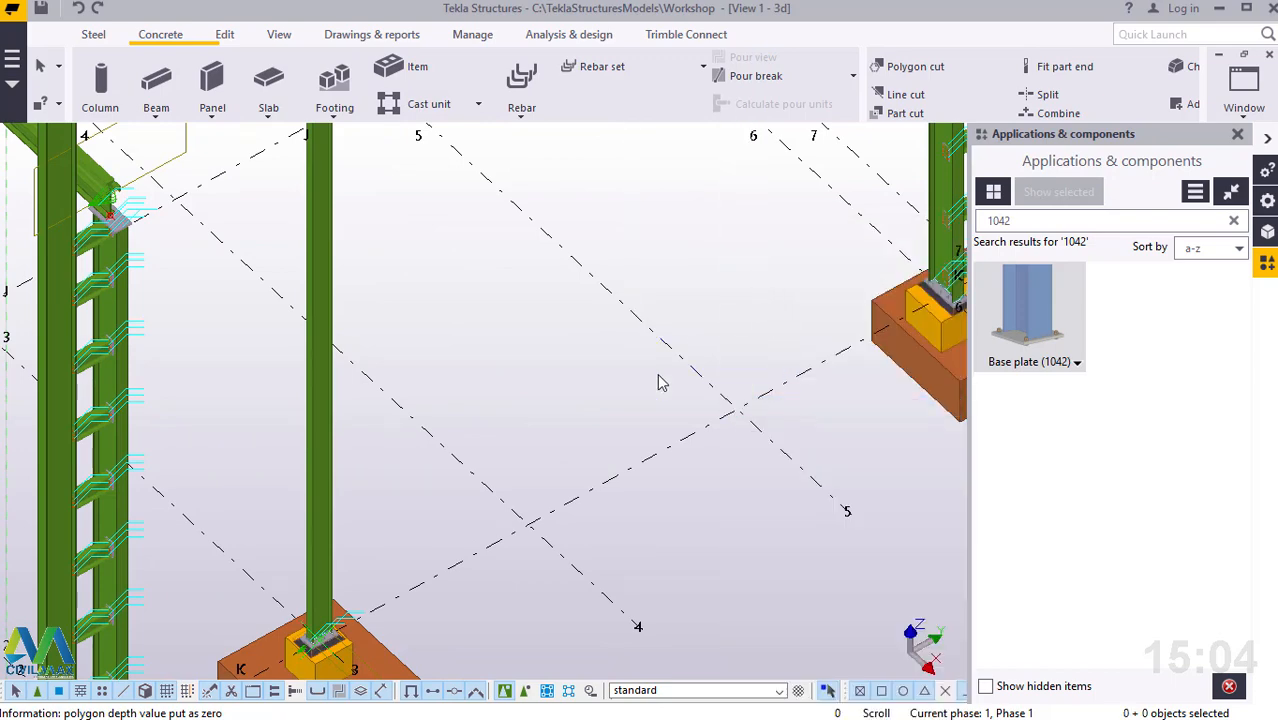
Step: Copy the gable column at K-3 with its pedestal and pad footing from grid line 3 to grid line 5
scroll(660, 382, "down", 4)
scroll(578, 465, "up", 6)
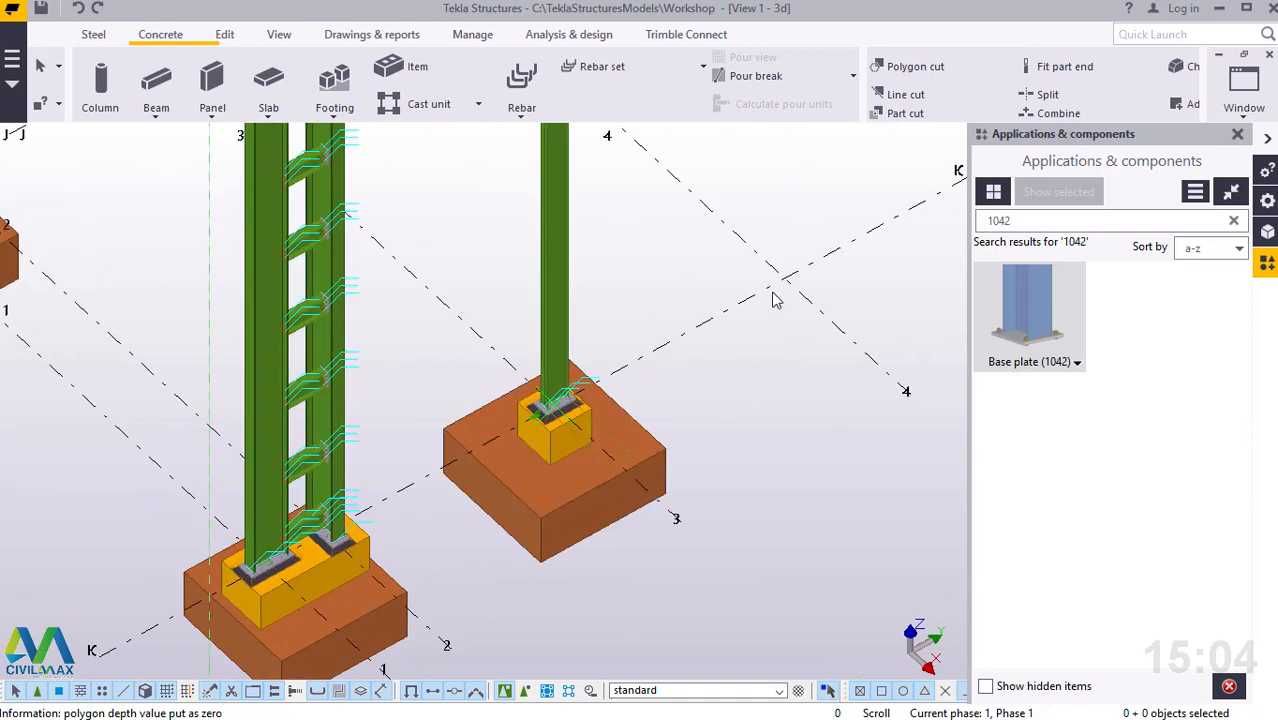
scroll(562, 460, "up", 3)
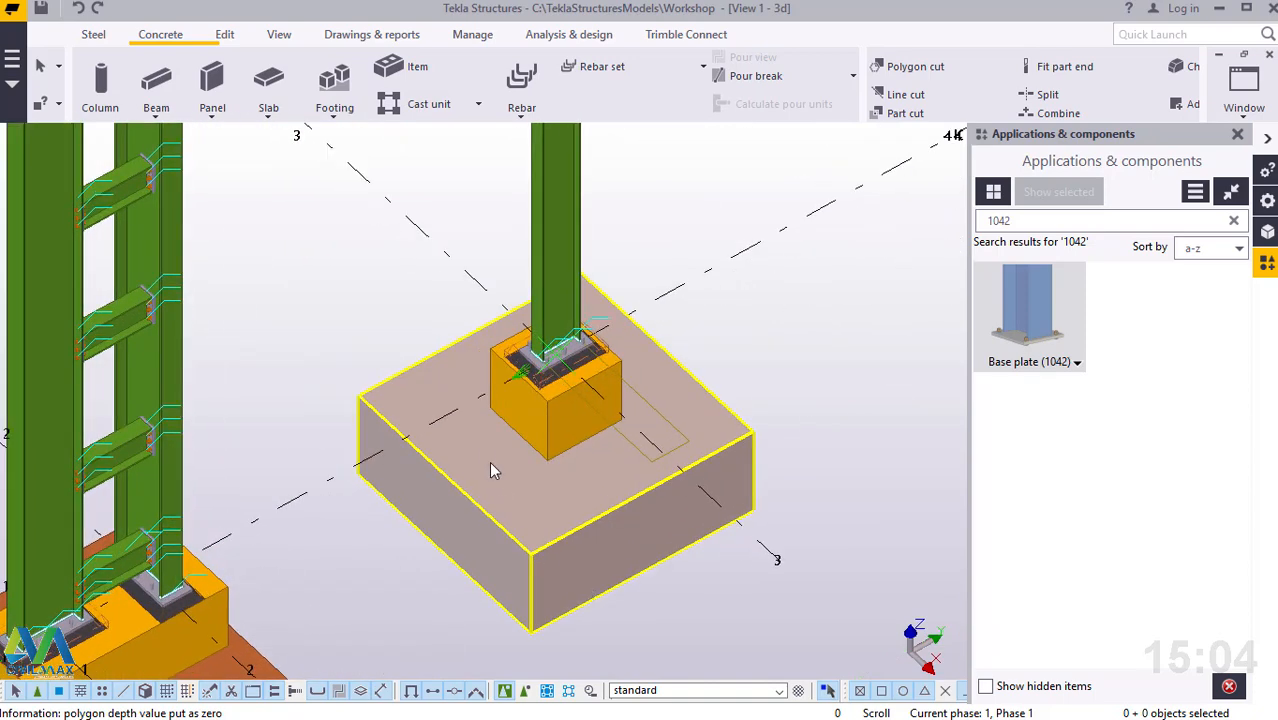
left_click(522, 438)
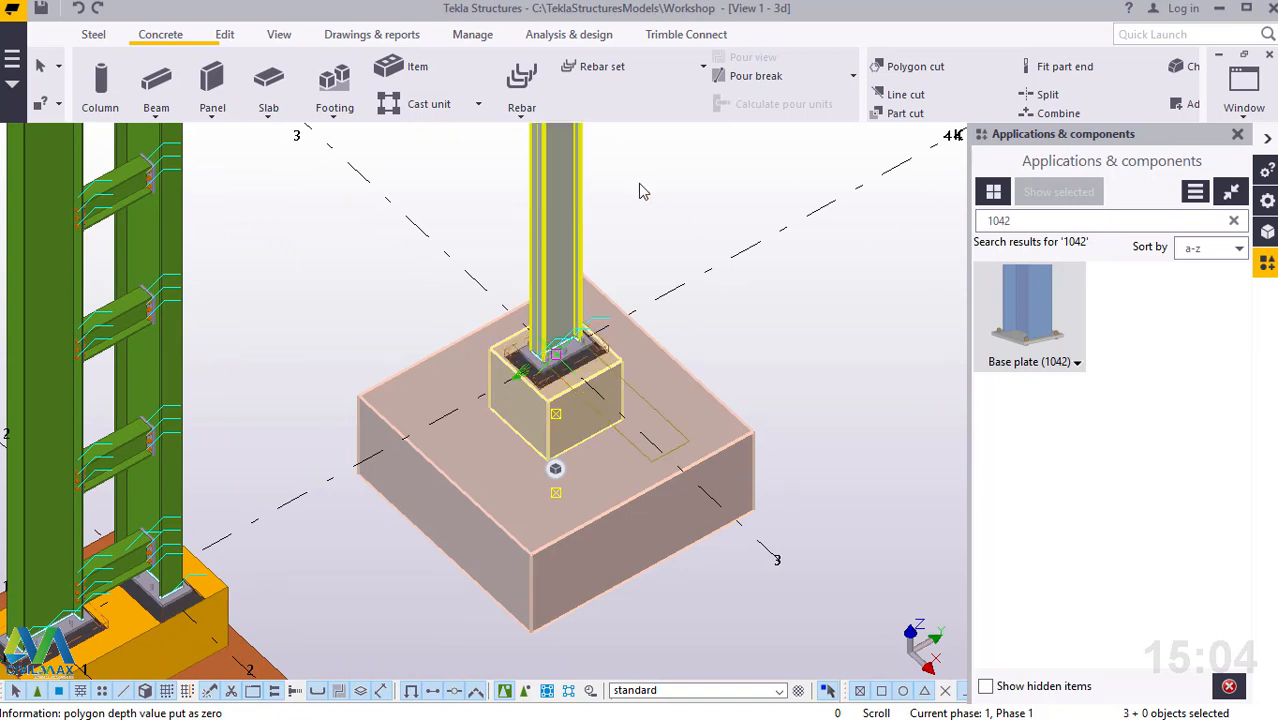
right_click(677, 167)
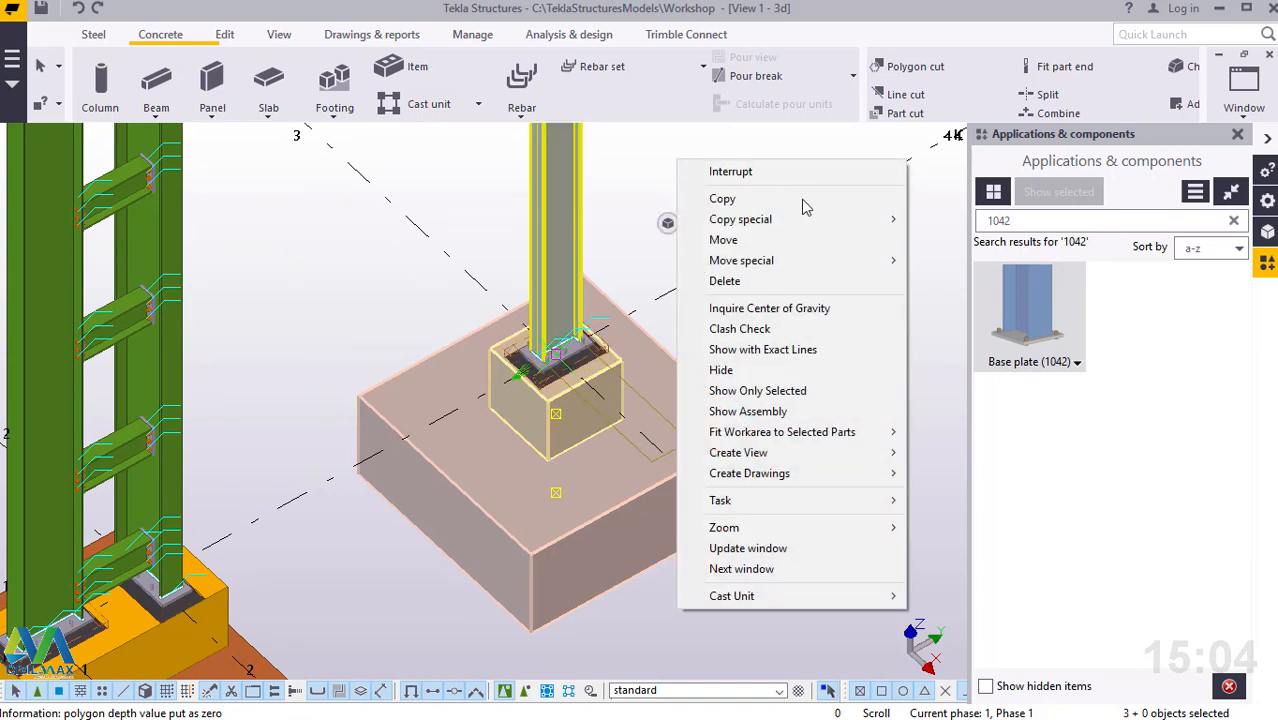
left_click(724, 199)
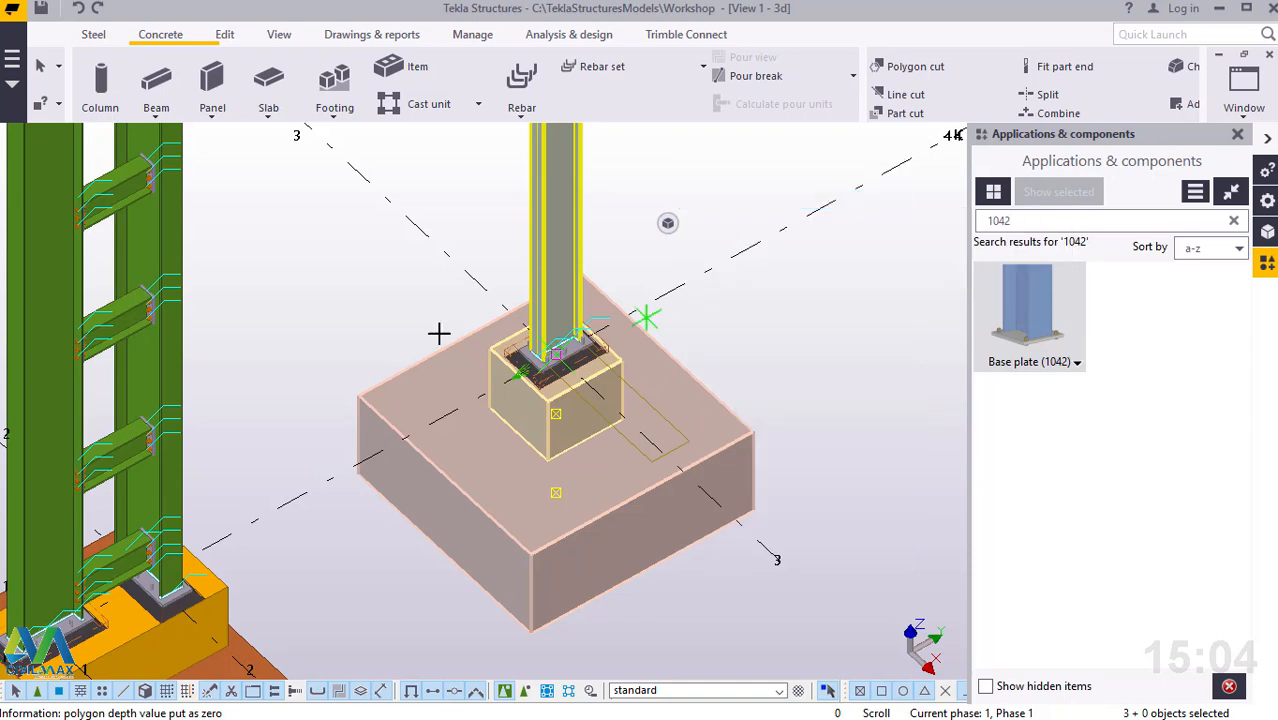
scroll(422, 331, "down", 1)
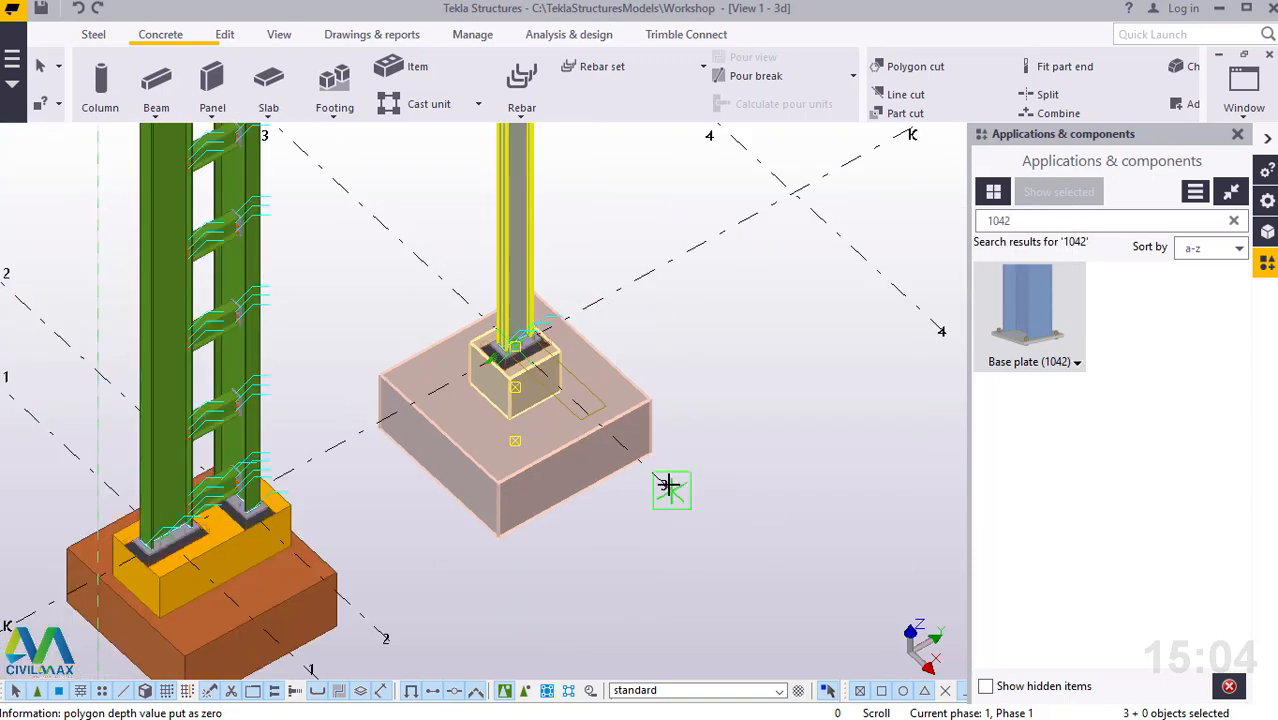
scroll(495, 515, "down", 2)
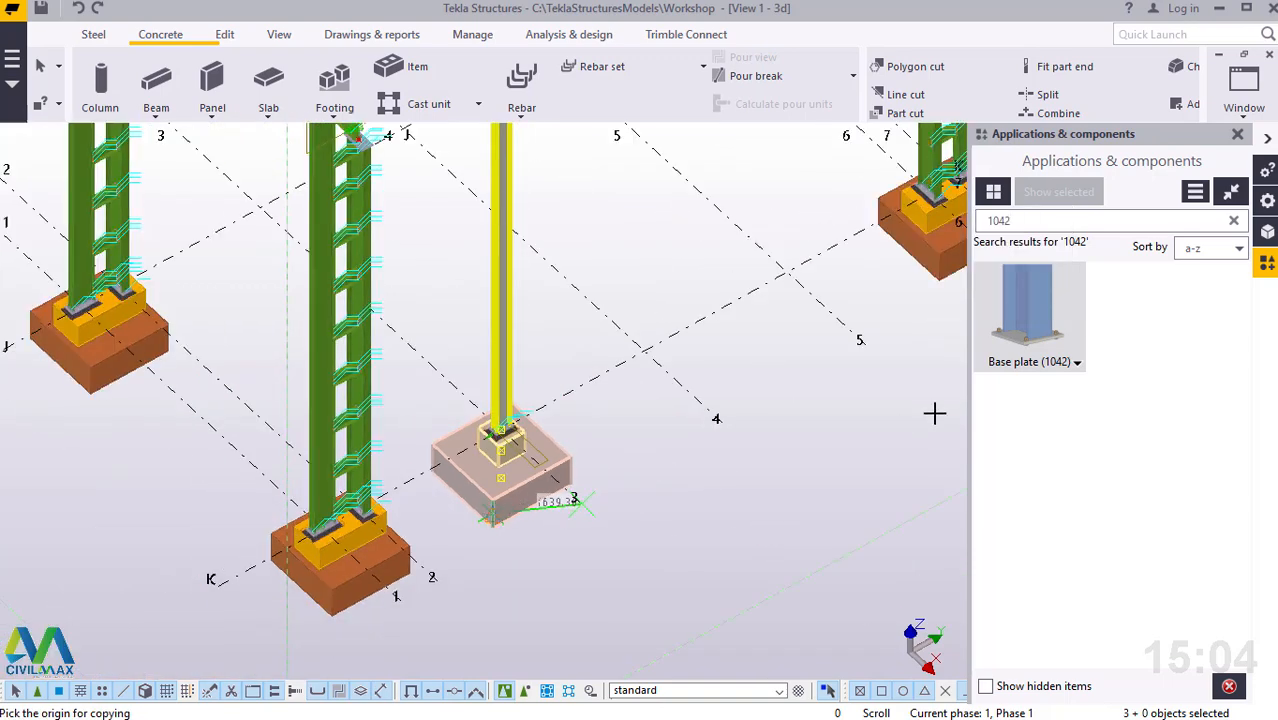
scroll(861, 366, "down", 1)
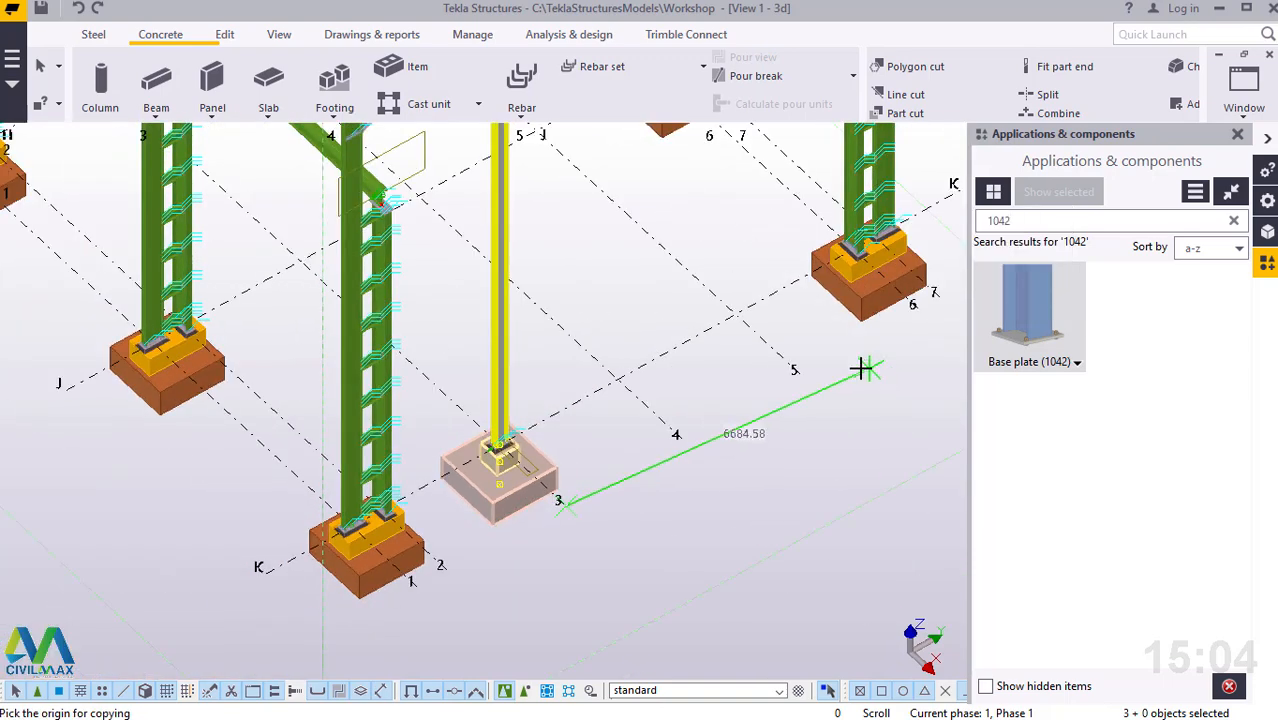
left_click(797, 376)
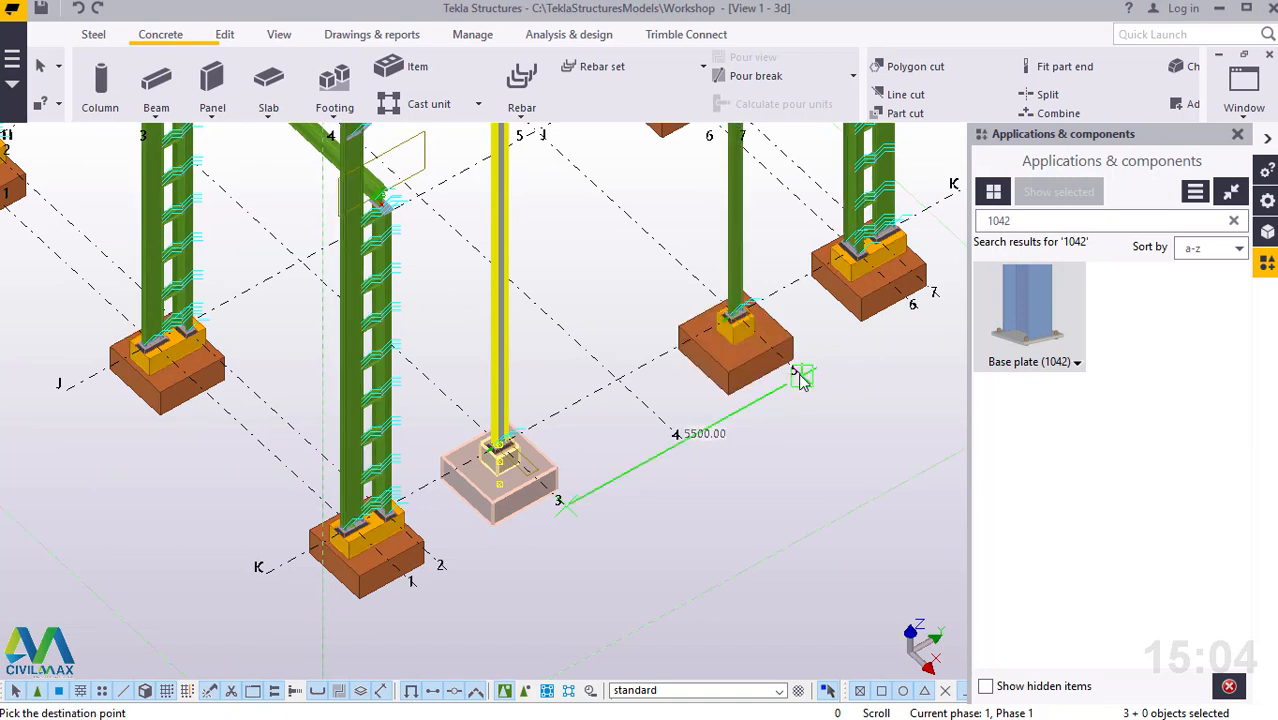
right_click(819, 425)
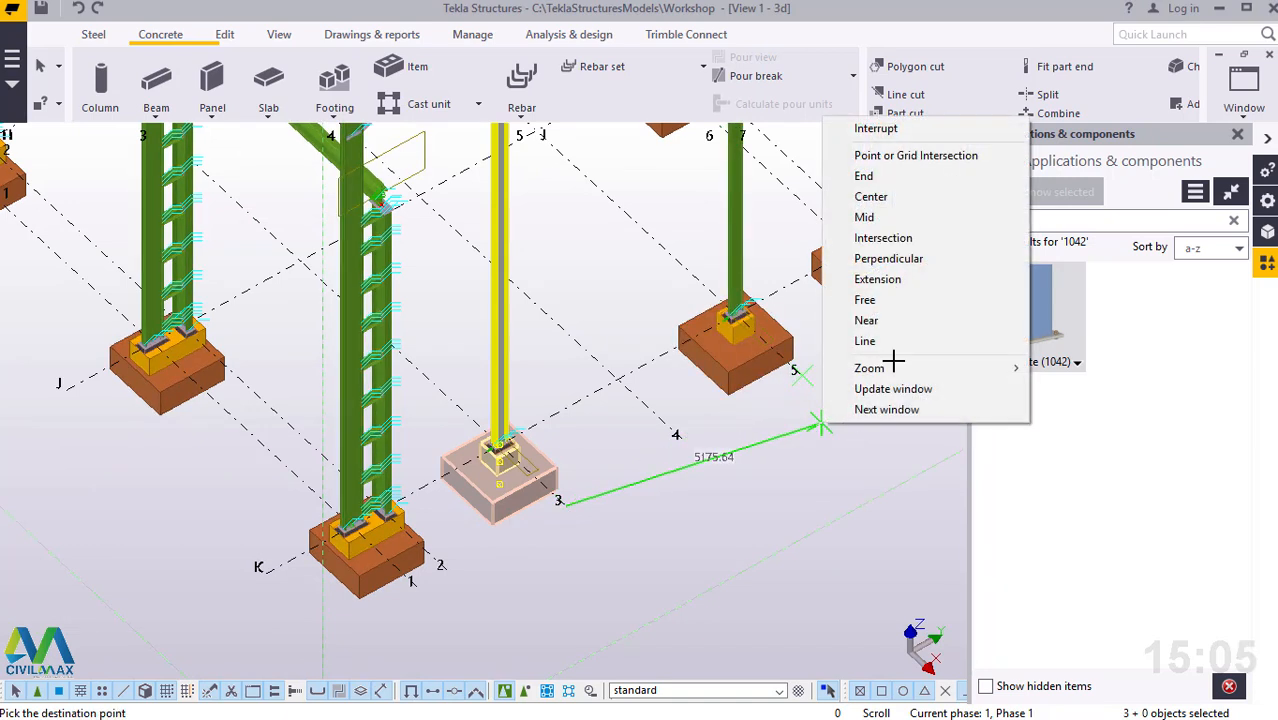
left_click(874, 128)
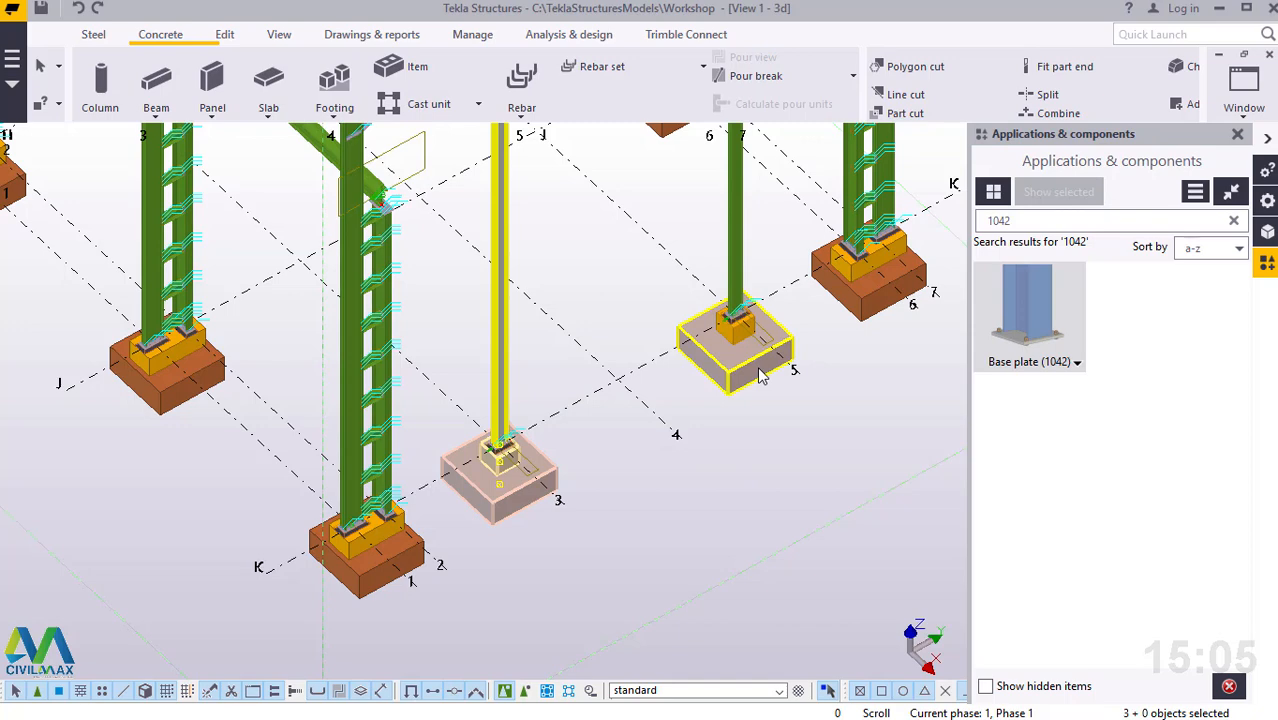
Step: Copy the gable columns at K-3 and K-5 with their pedestals and pad footings linearly, with dX -60000 and 1 copy
left_click(738, 198, "ctrl")
scroll(750, 338, "up", 6)
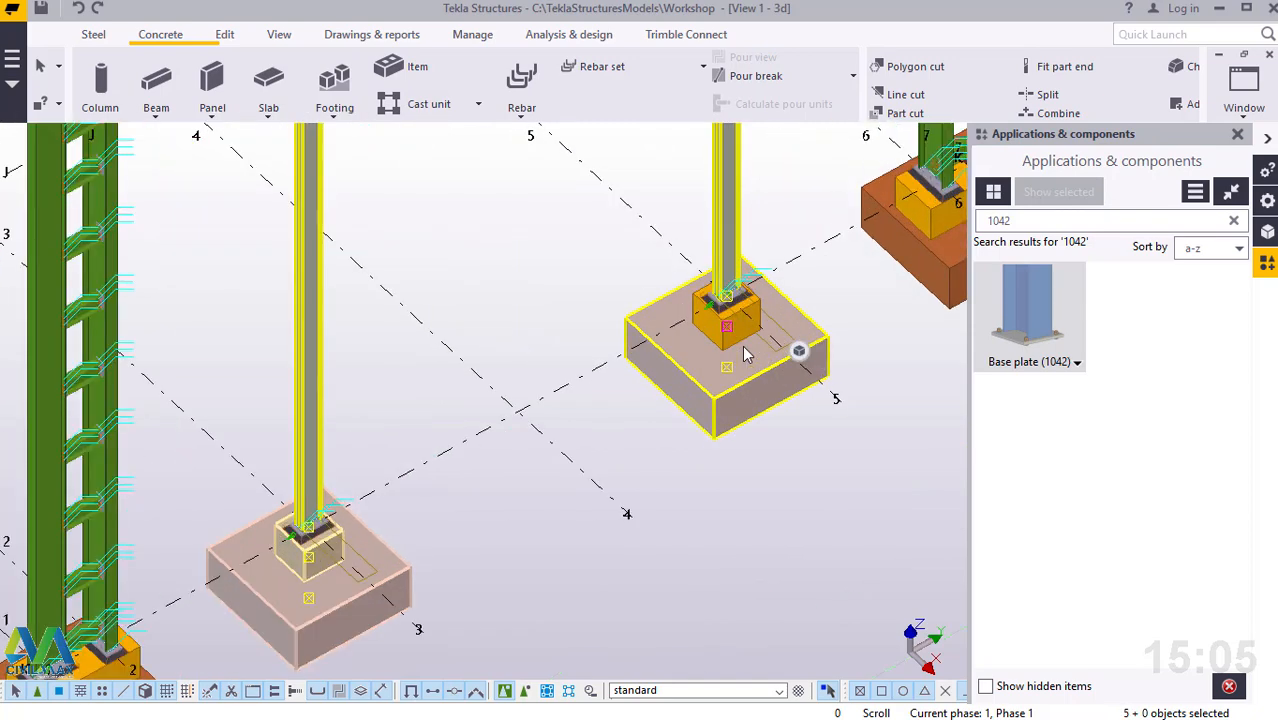
scroll(742, 315, "up", 2)
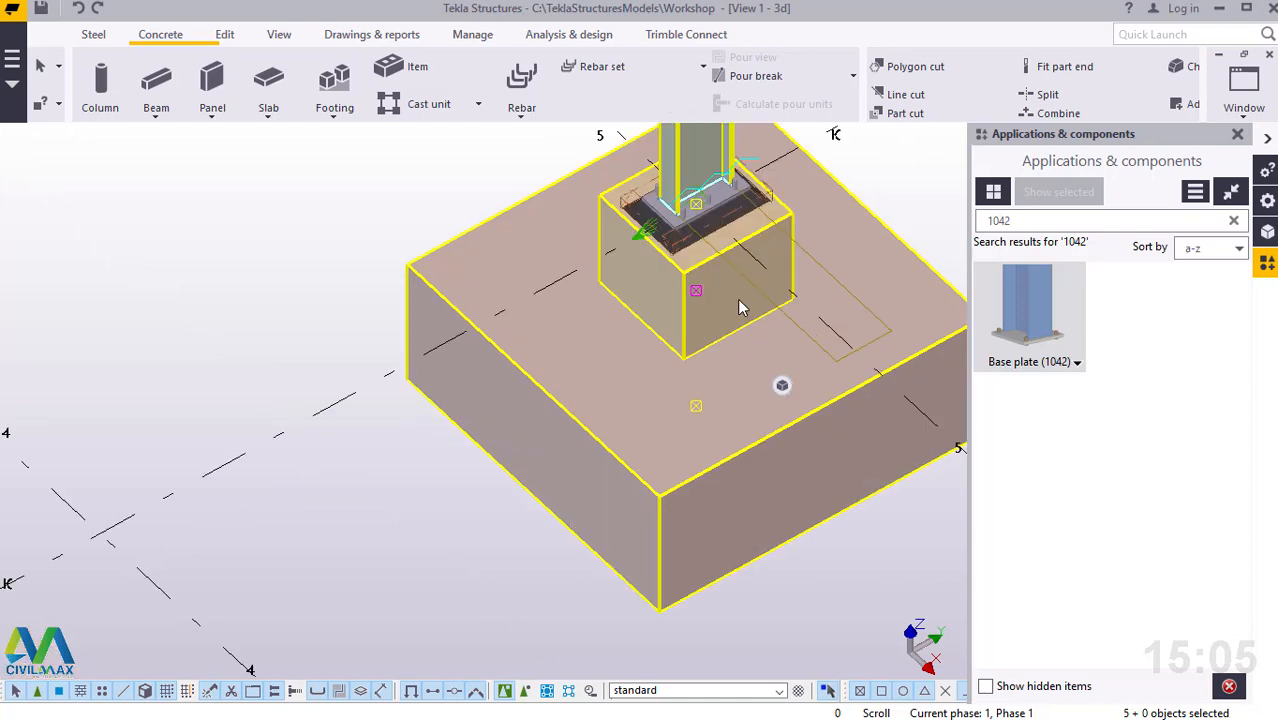
scroll(754, 333, "down", 2)
scroll(780, 400, "down", 3)
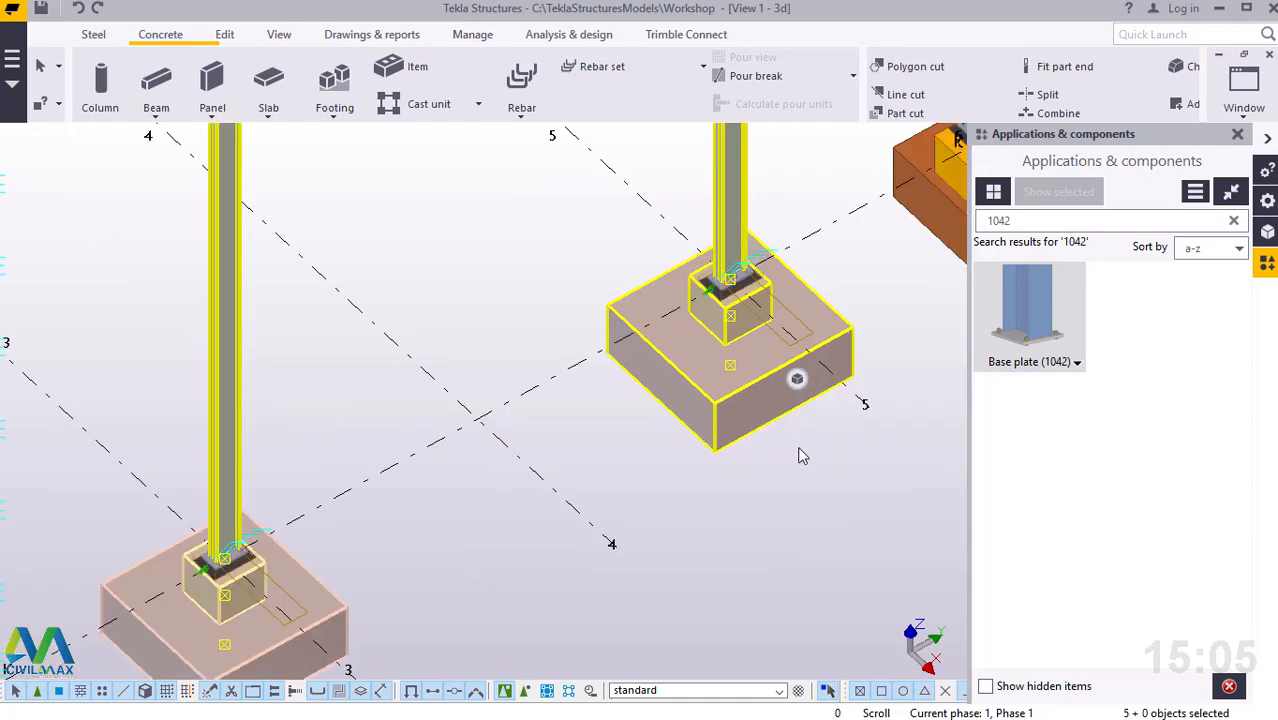
scroll(800, 455, "down", 5)
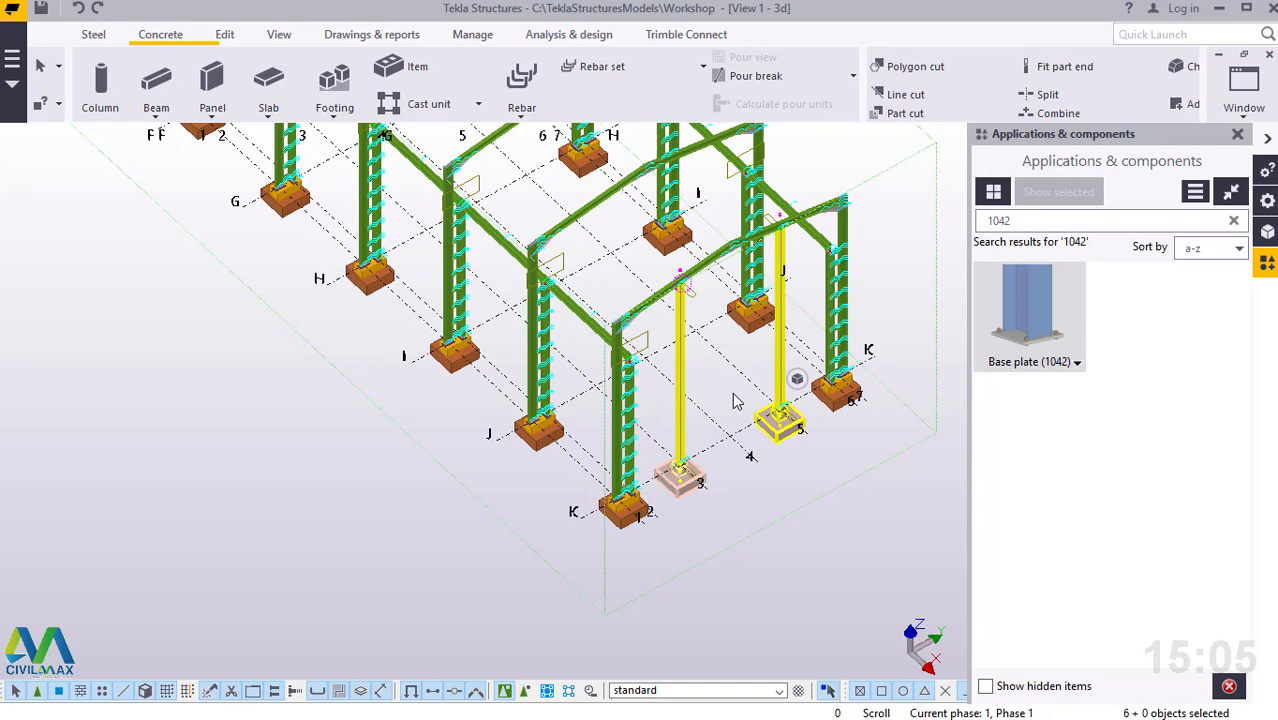
right_click(718, 386)
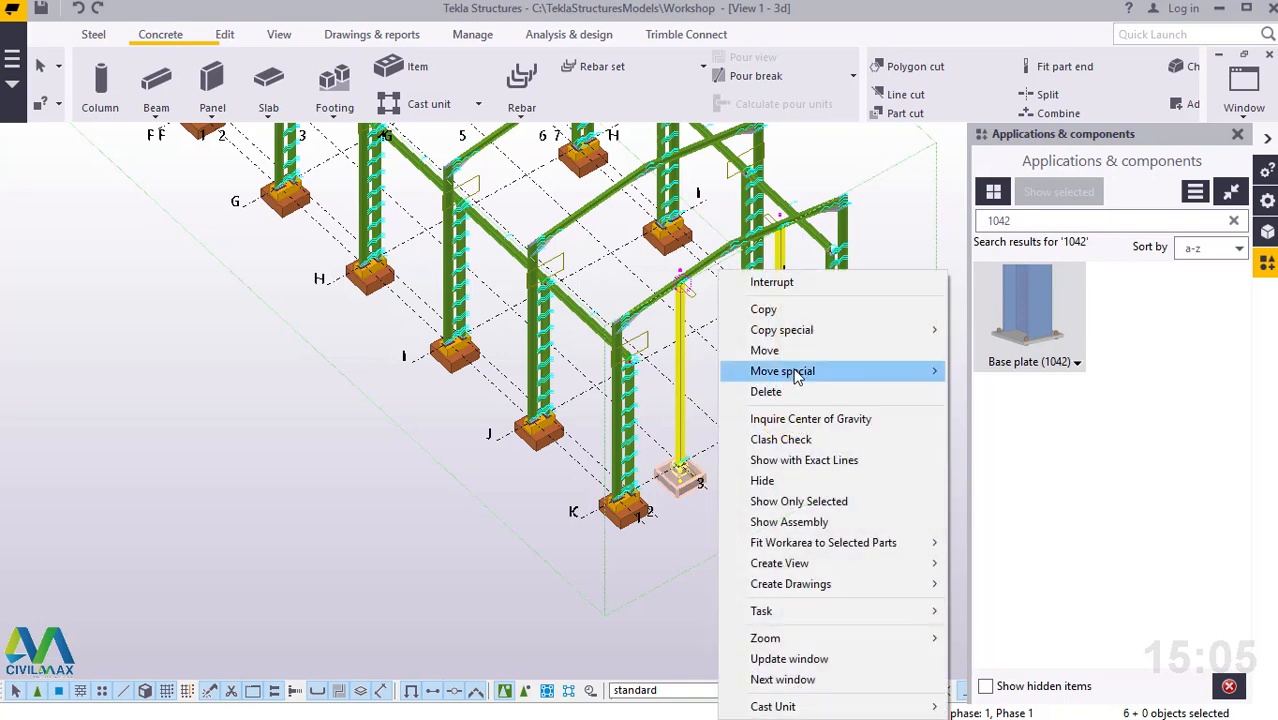
mouse_move(805, 338)
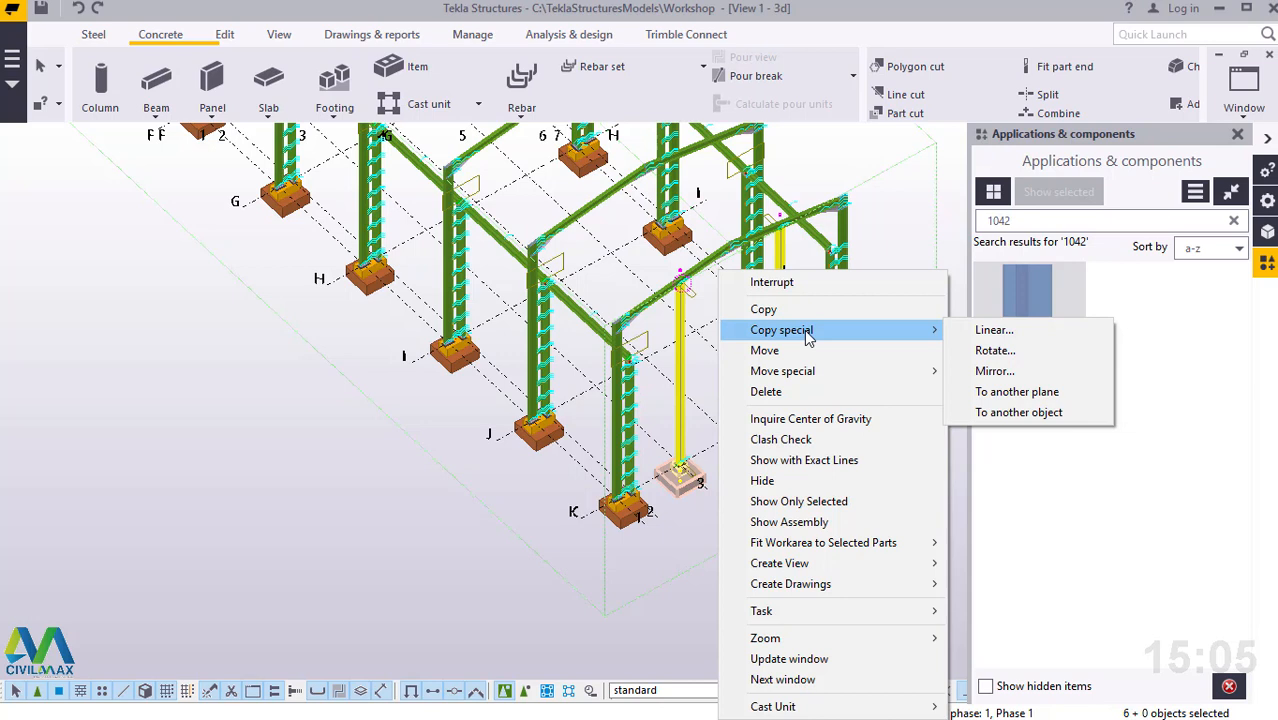
left_click(1019, 331)
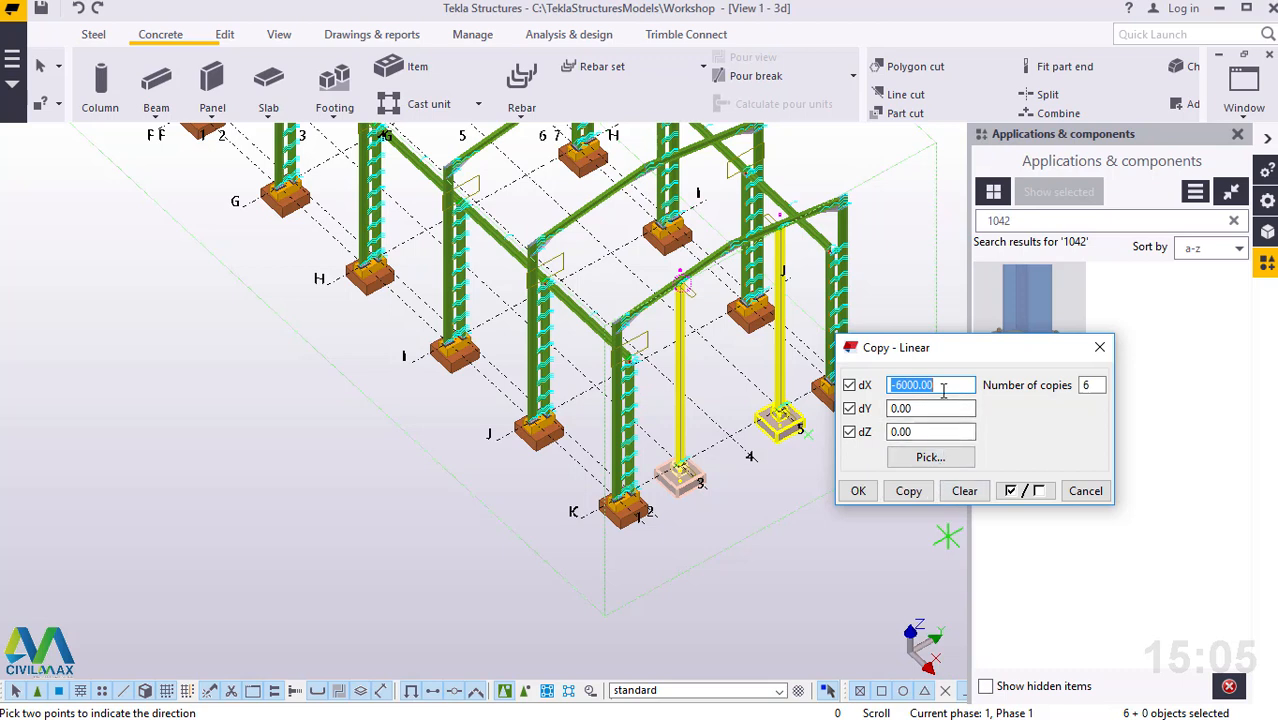
type("6000")
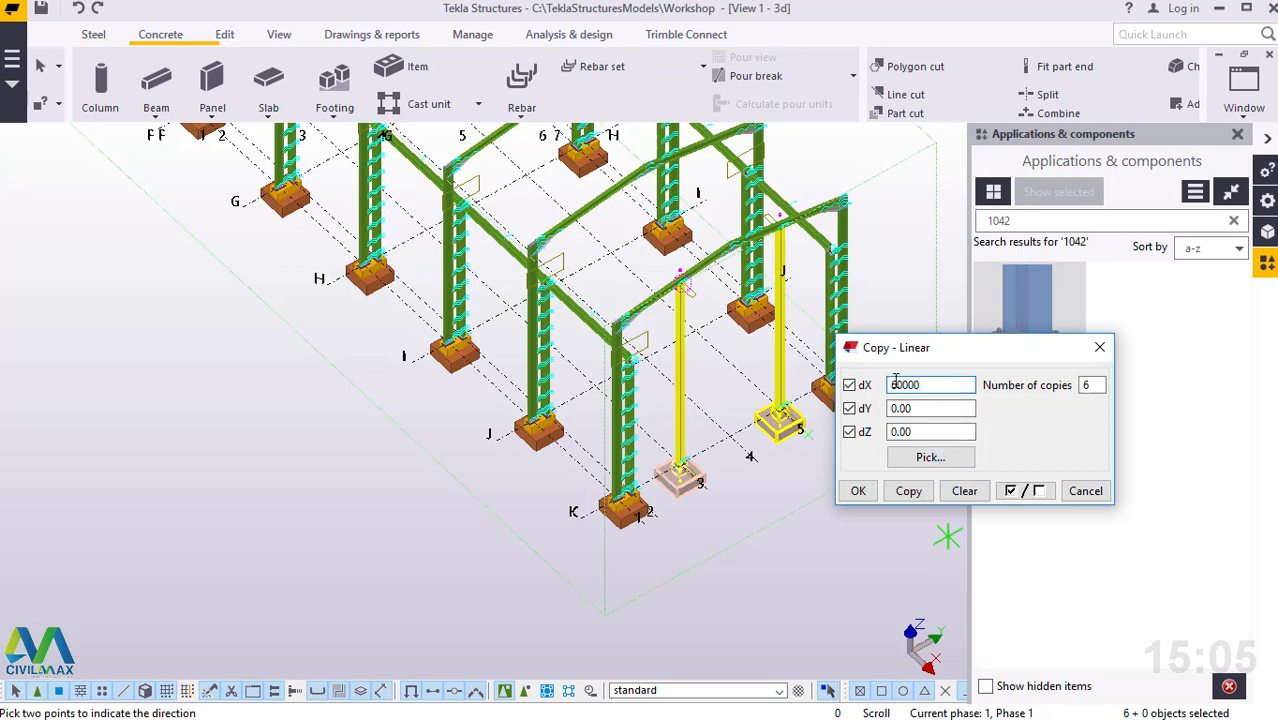
type("0")
key("Home")
type("-")
left_click_drag(1097, 388, 1081, 388)
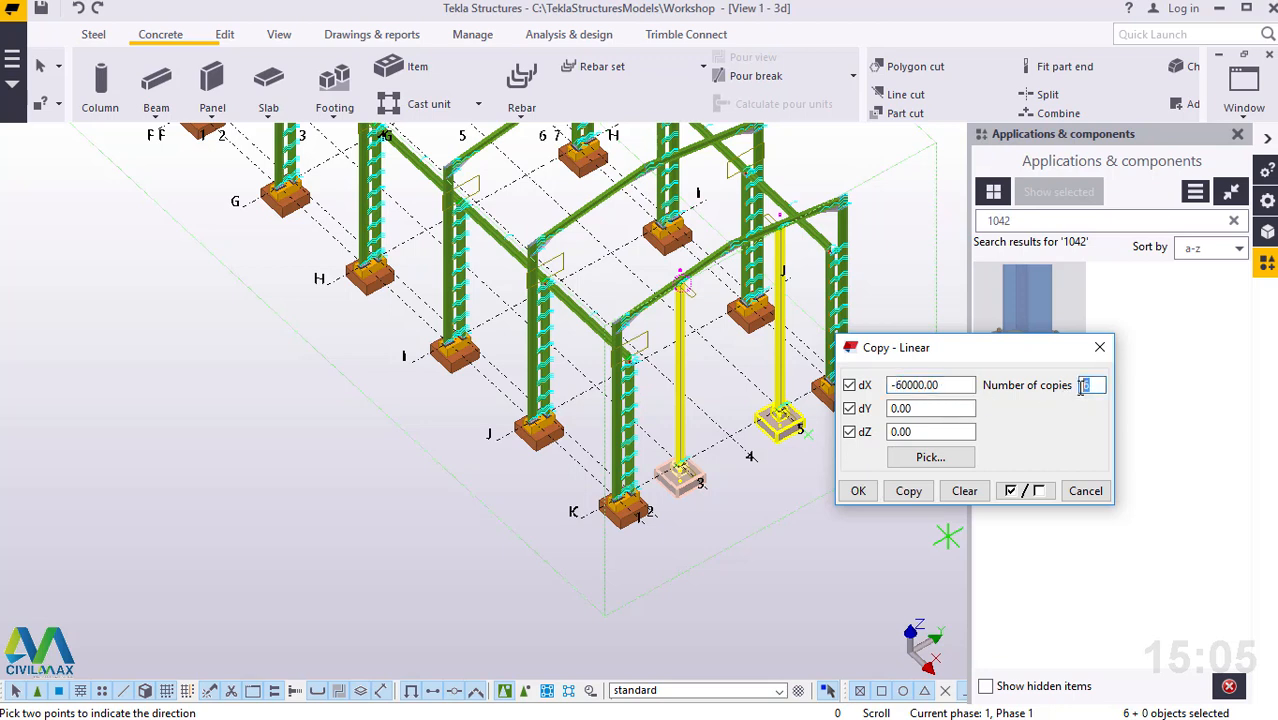
left_click(909, 492)
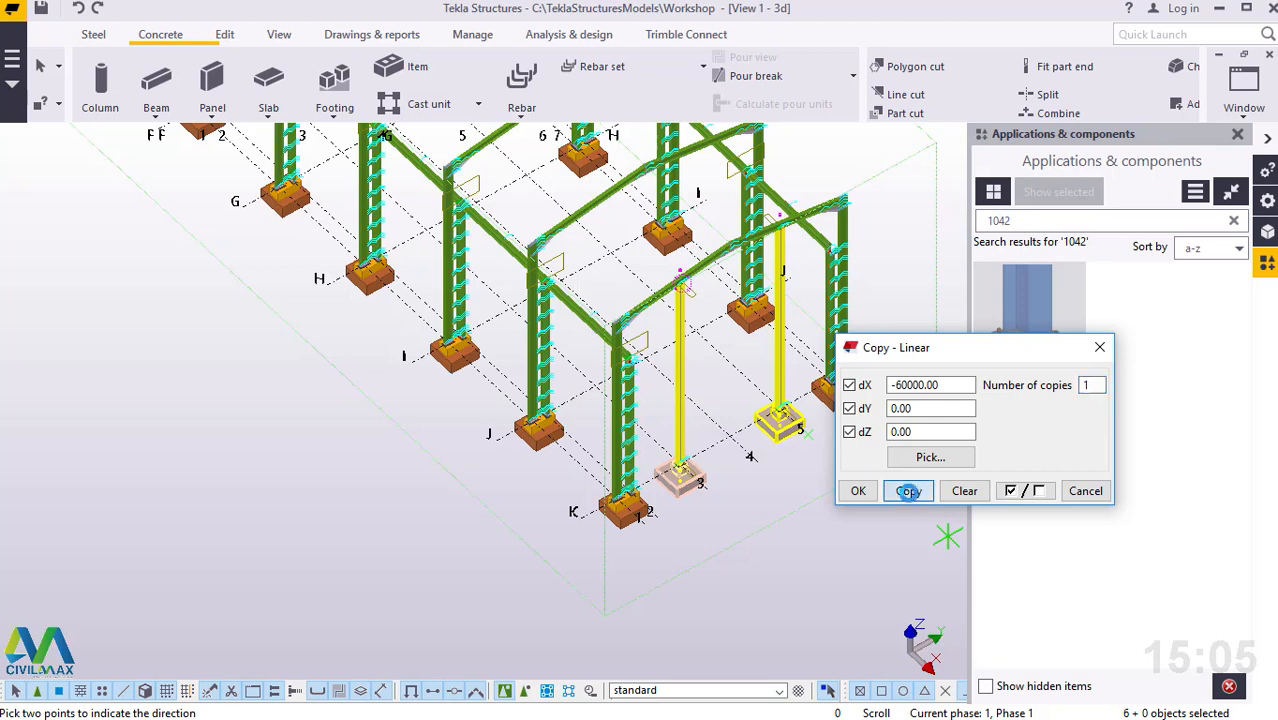
left_click(857, 491)
right_click(820, 532)
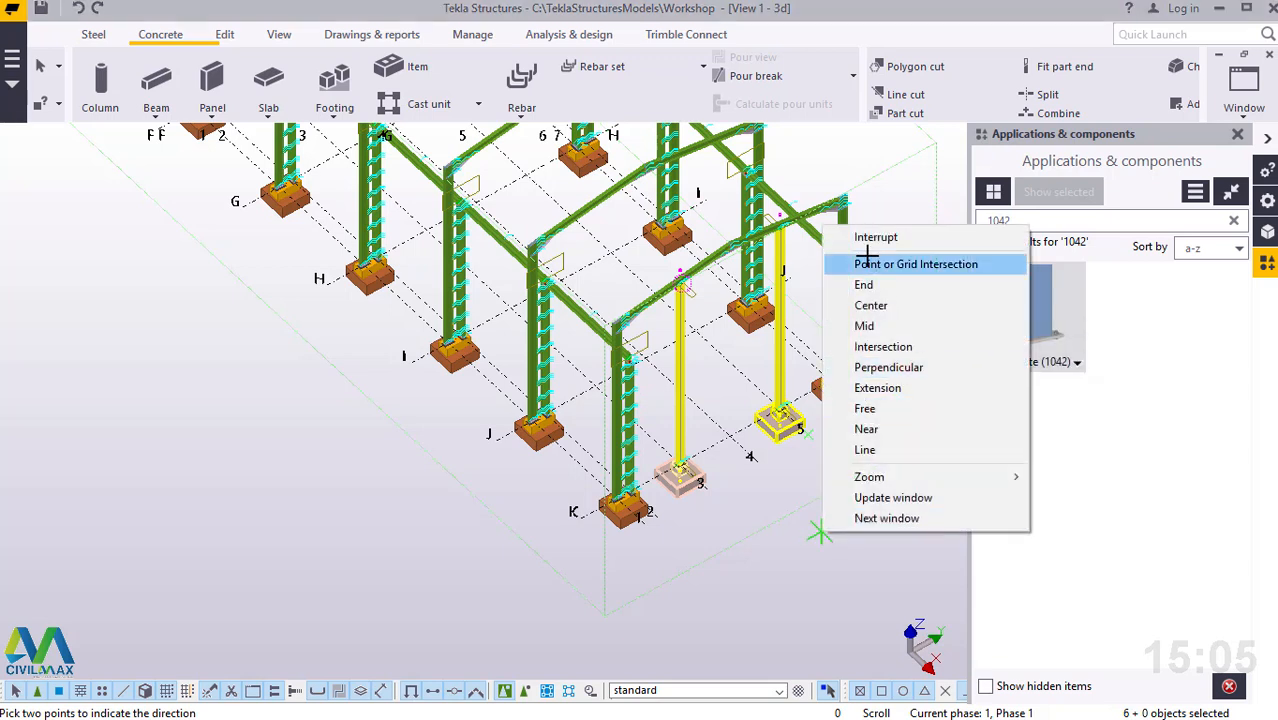
left_click(860, 237)
Step: Examine the copied gable columns, pedestals and footings along grid line A from both sides of the end frame
scroll(819, 510, "down", 5)
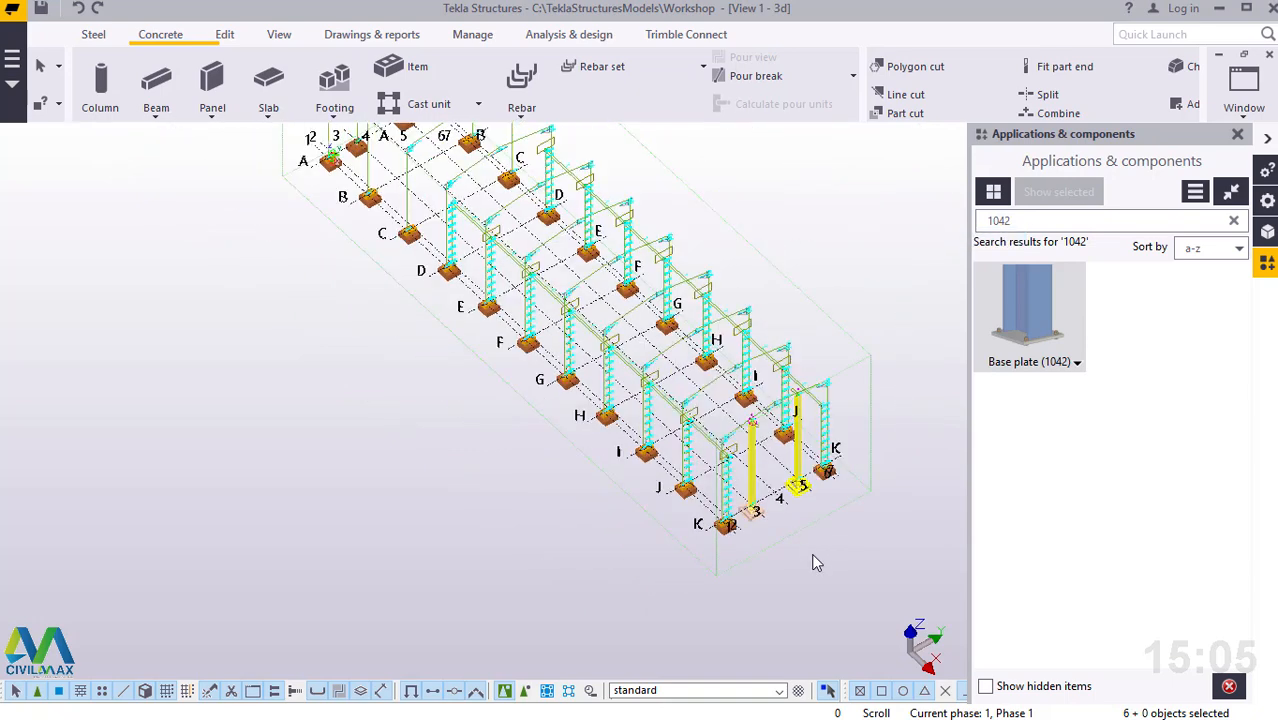
scroll(827, 550, "down", 2)
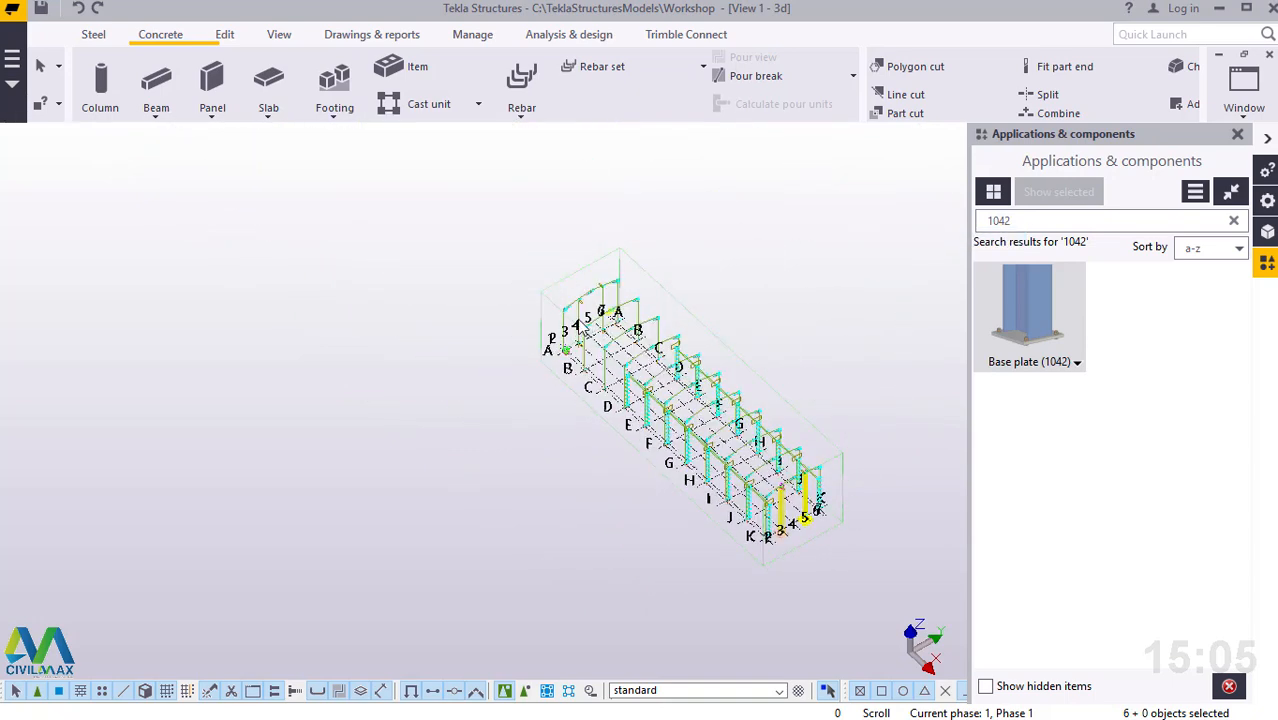
scroll(578, 318, "up", 5)
scroll(578, 318, "up", 6)
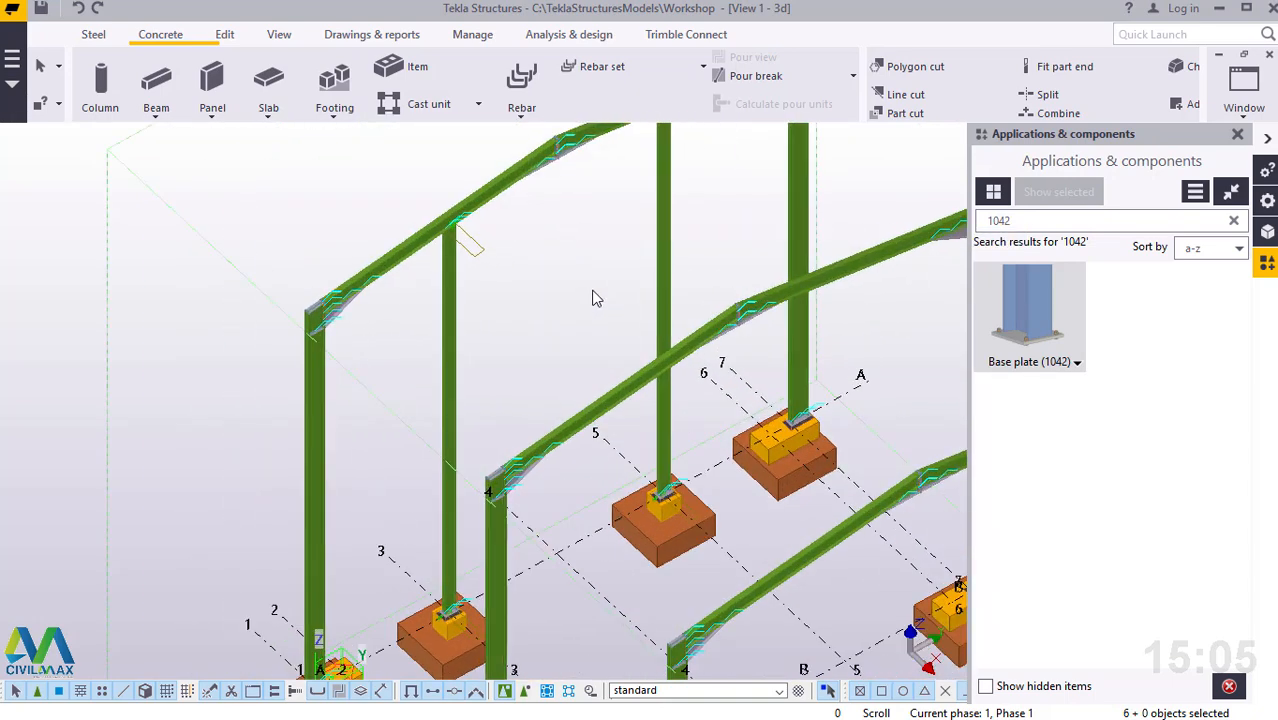
scroll(708, 313, "down", 3)
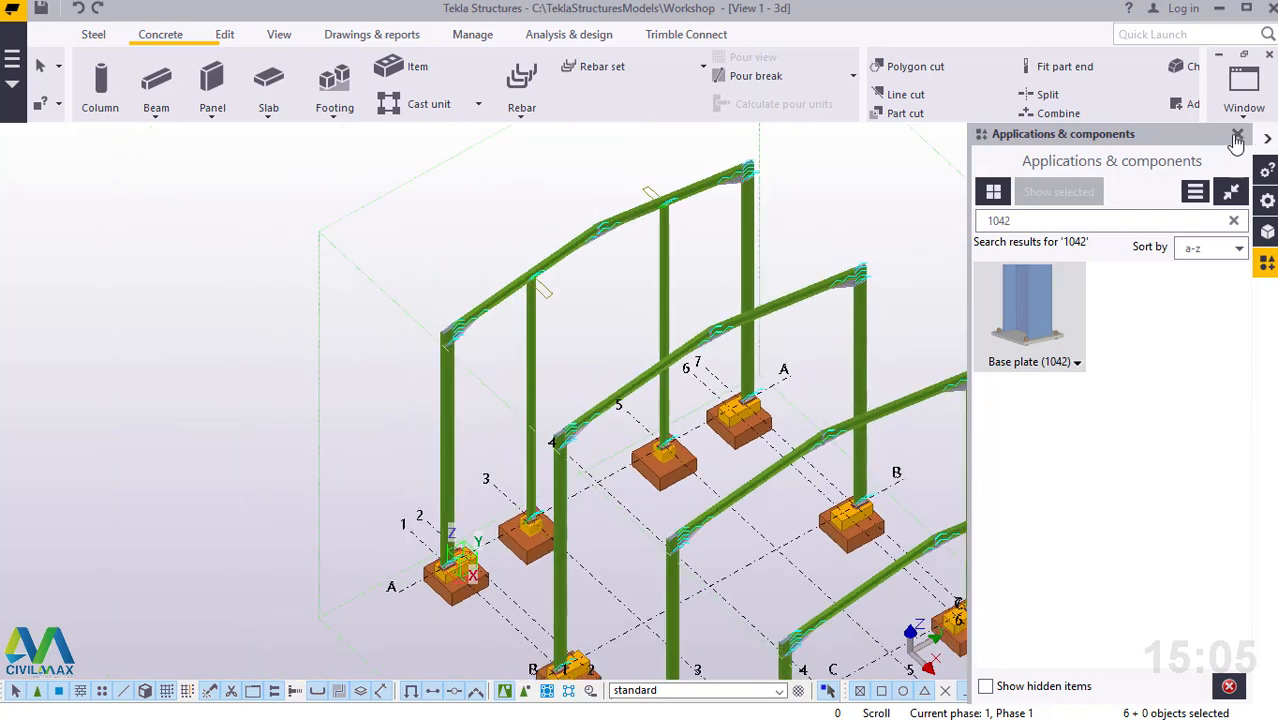
left_click(1237, 133)
left_click(280, 36)
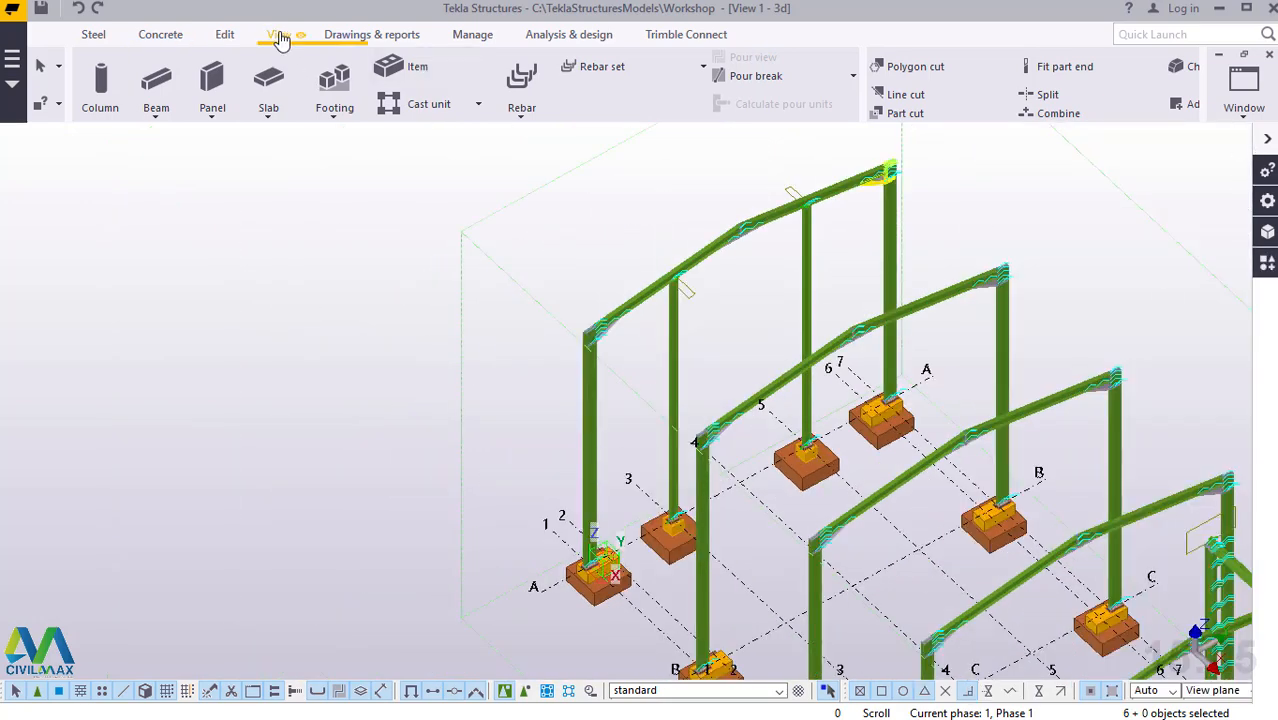
left_click(704, 94)
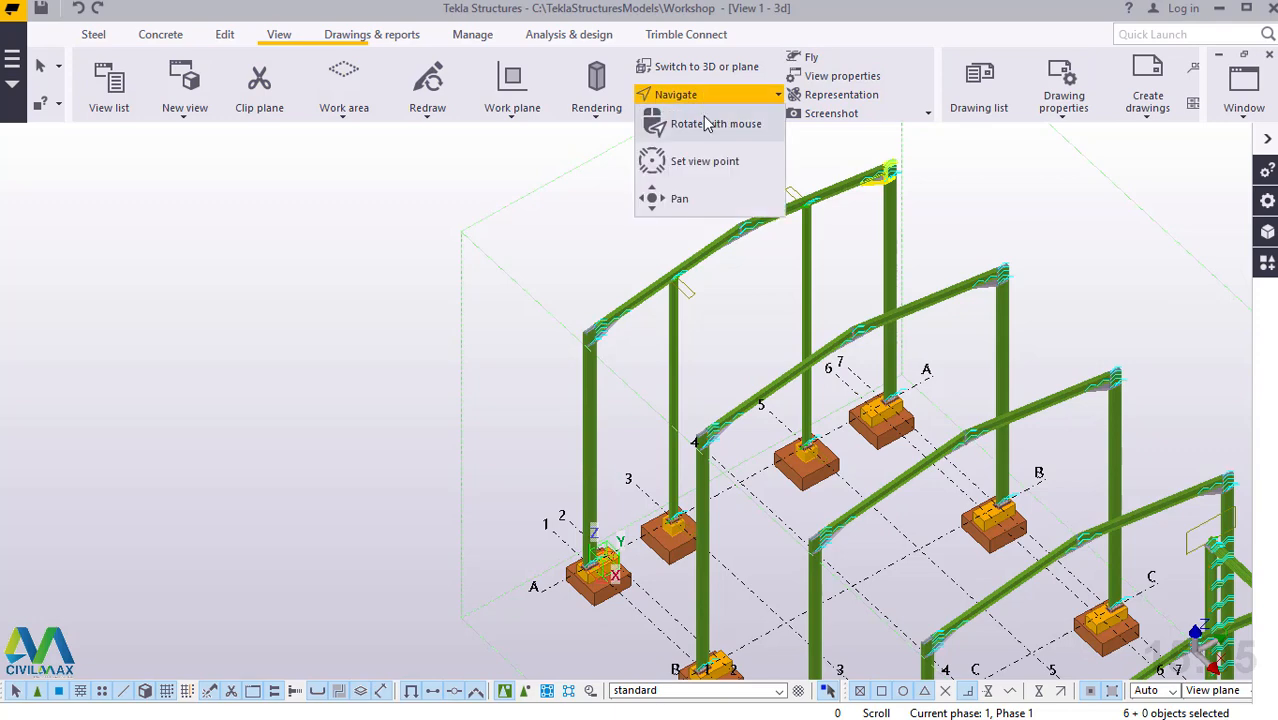
left_click(703, 140)
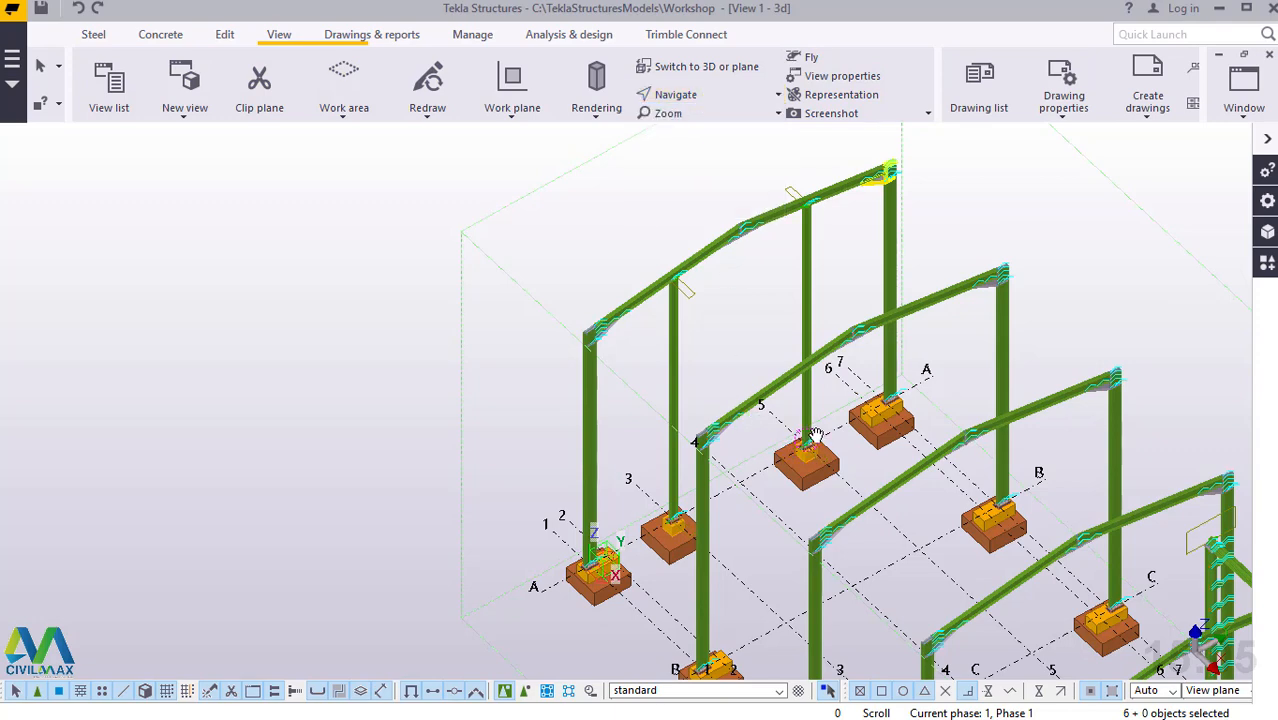
left_click_drag(820, 436, 704, 379)
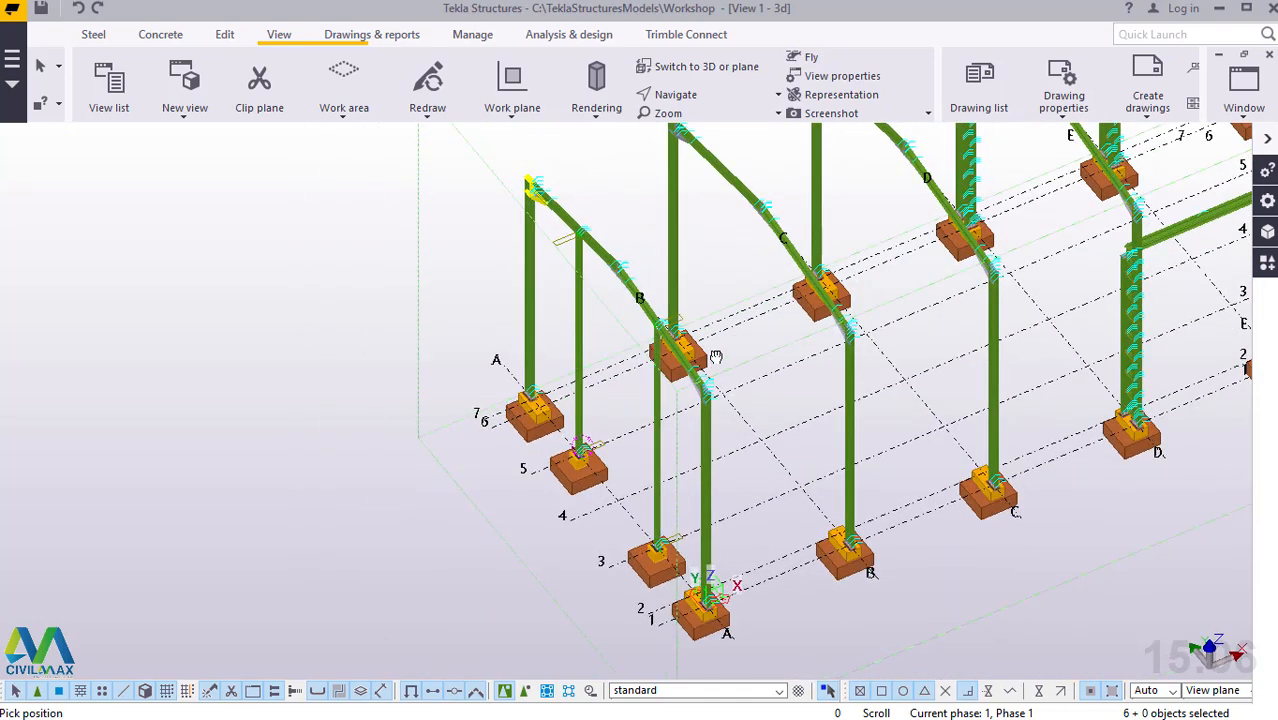
Step: Examine the bolted connections between the gable column heads and the rafter on grid line A
scroll(549, 165, "up", 10)
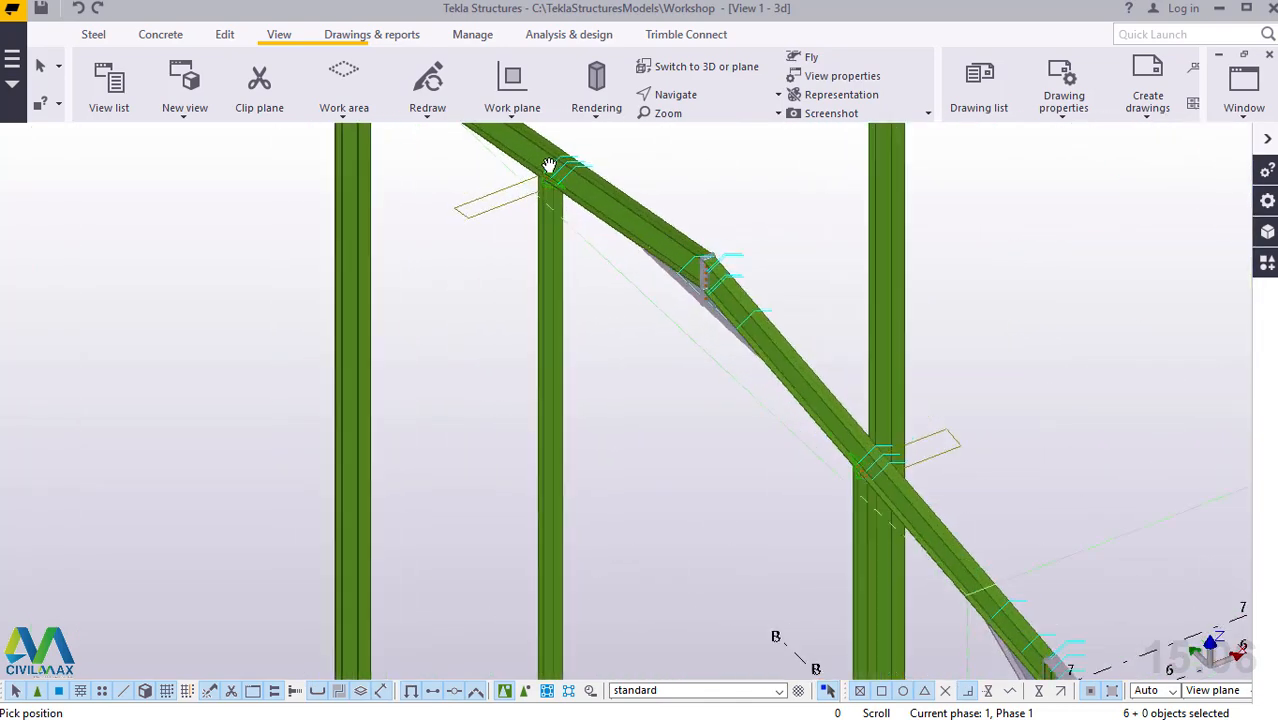
scroll(552, 165, "up", 2)
scroll(555, 165, "up", 3)
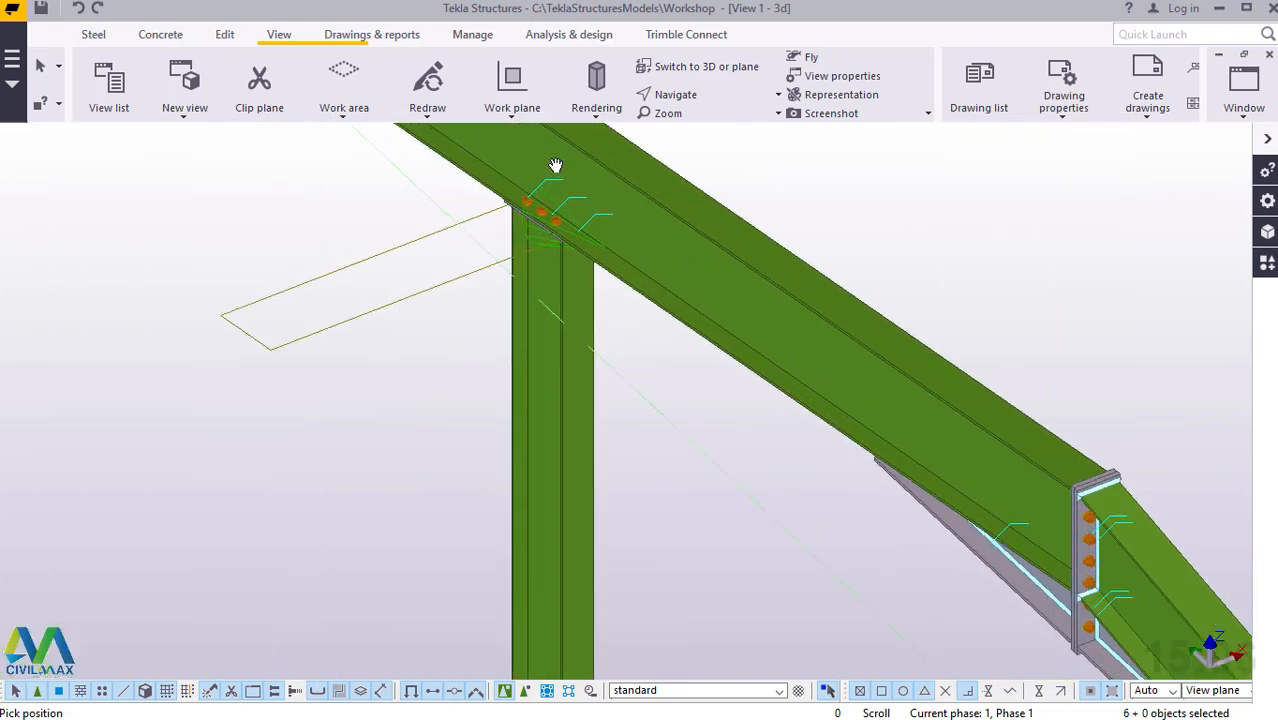
left_click(700, 94)
left_click(709, 126)
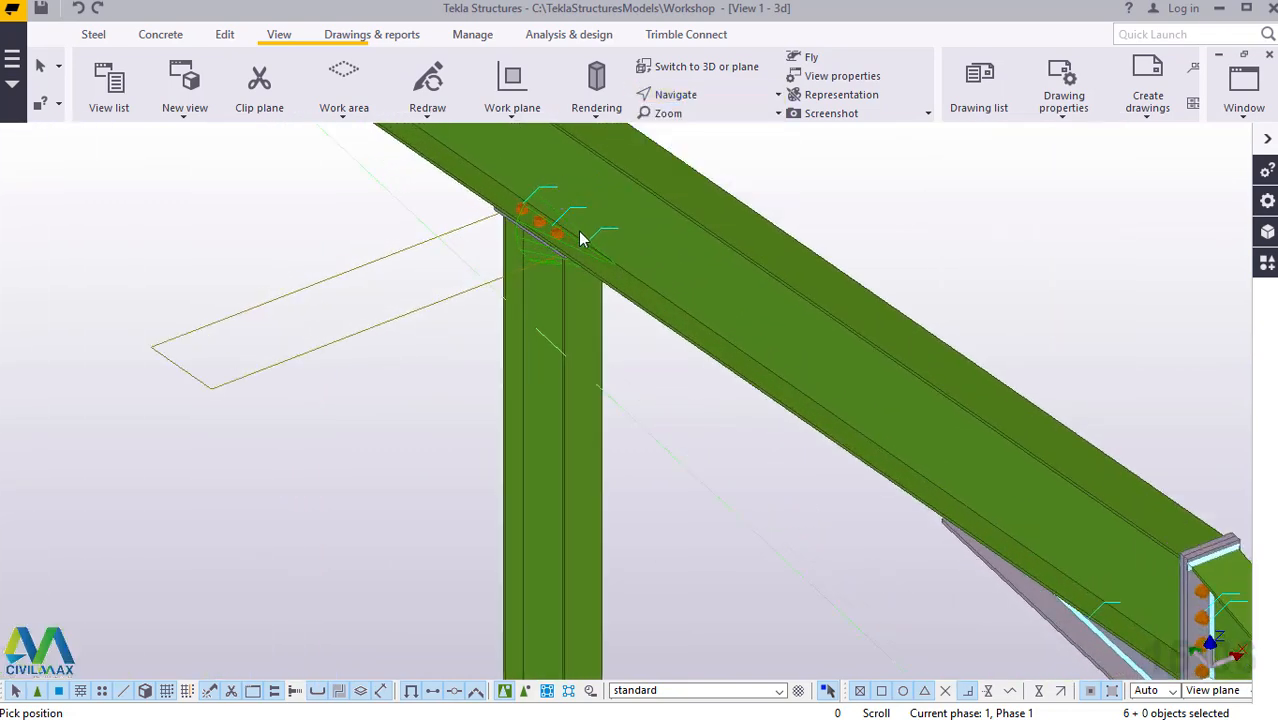
left_click_drag(576, 211, 923, 275)
scroll(847, 357, "down", 6)
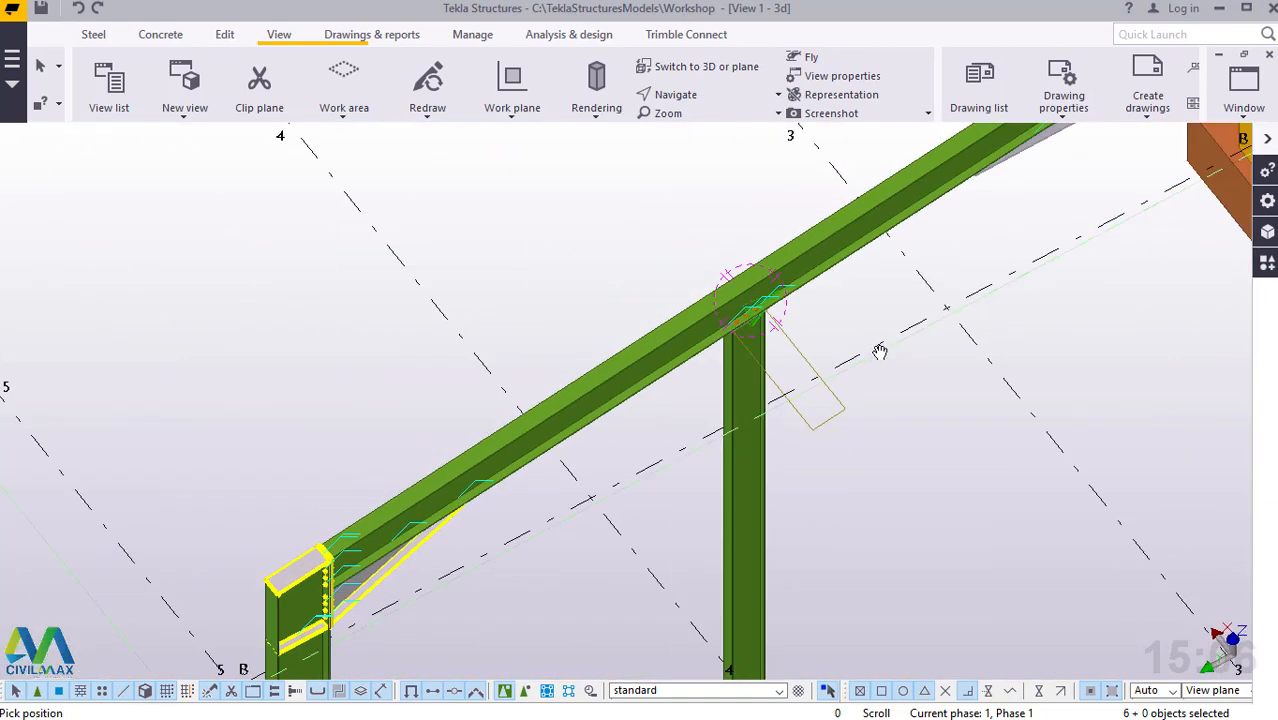
left_click_drag(875, 345, 655, 253)
scroll(520, 285, "down", 10)
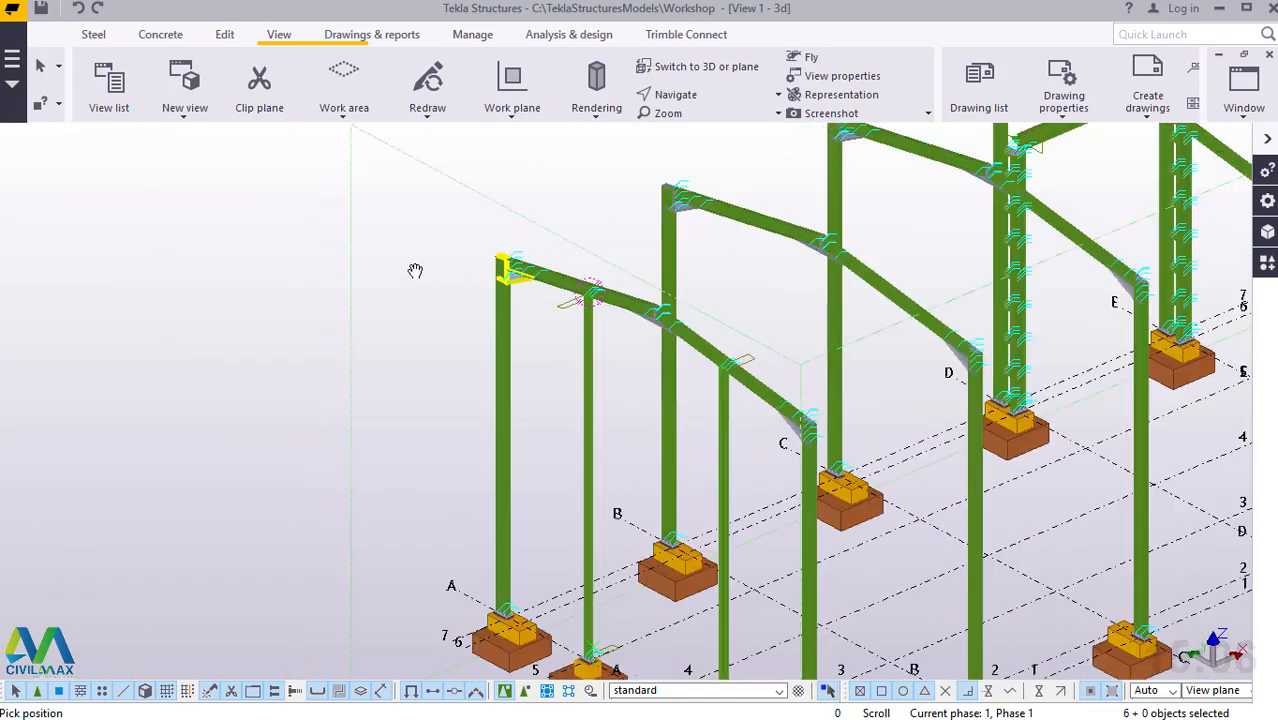
Step: Examine the column bases and footings along grid line A and compare them with the adjacent frame's bases at B
scroll(541, 394, "down", 3)
scroll(606, 465, "up", 4)
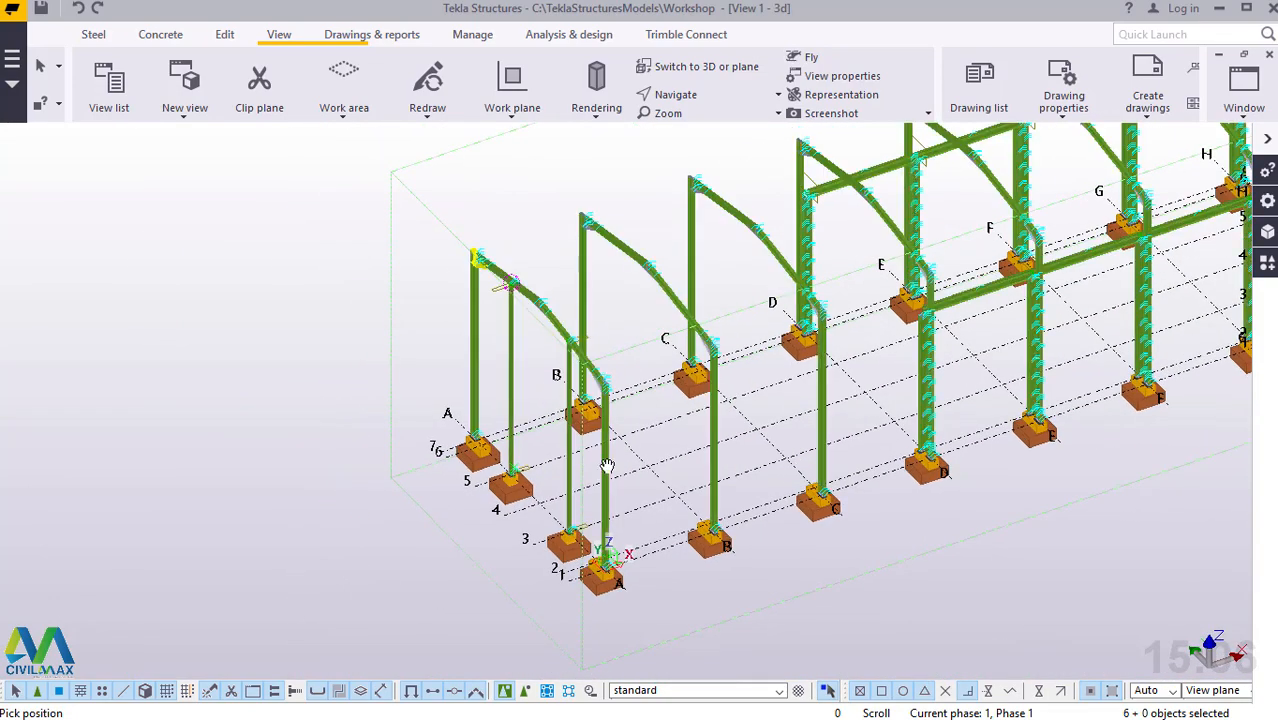
scroll(656, 442, "up", 4)
scroll(662, 434, "up", 1)
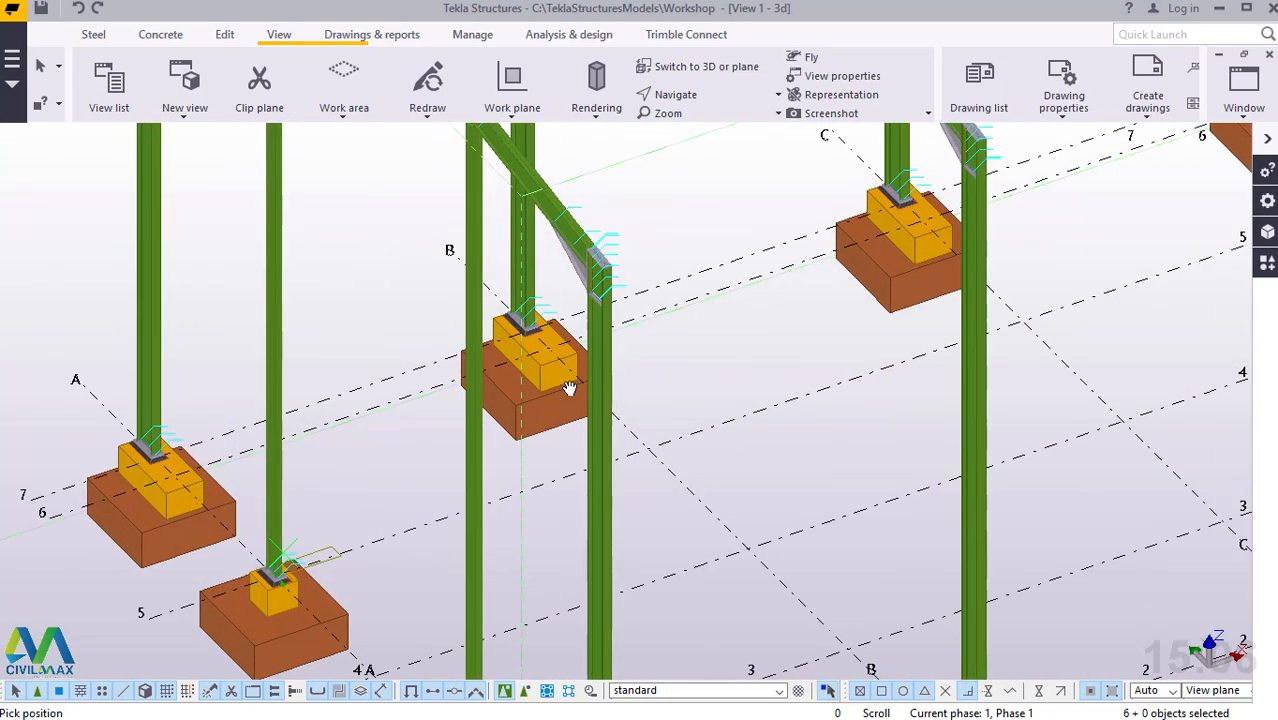
scroll(466, 417, "down", 2)
scroll(466, 417, "down", 2)
right_click(705, 200)
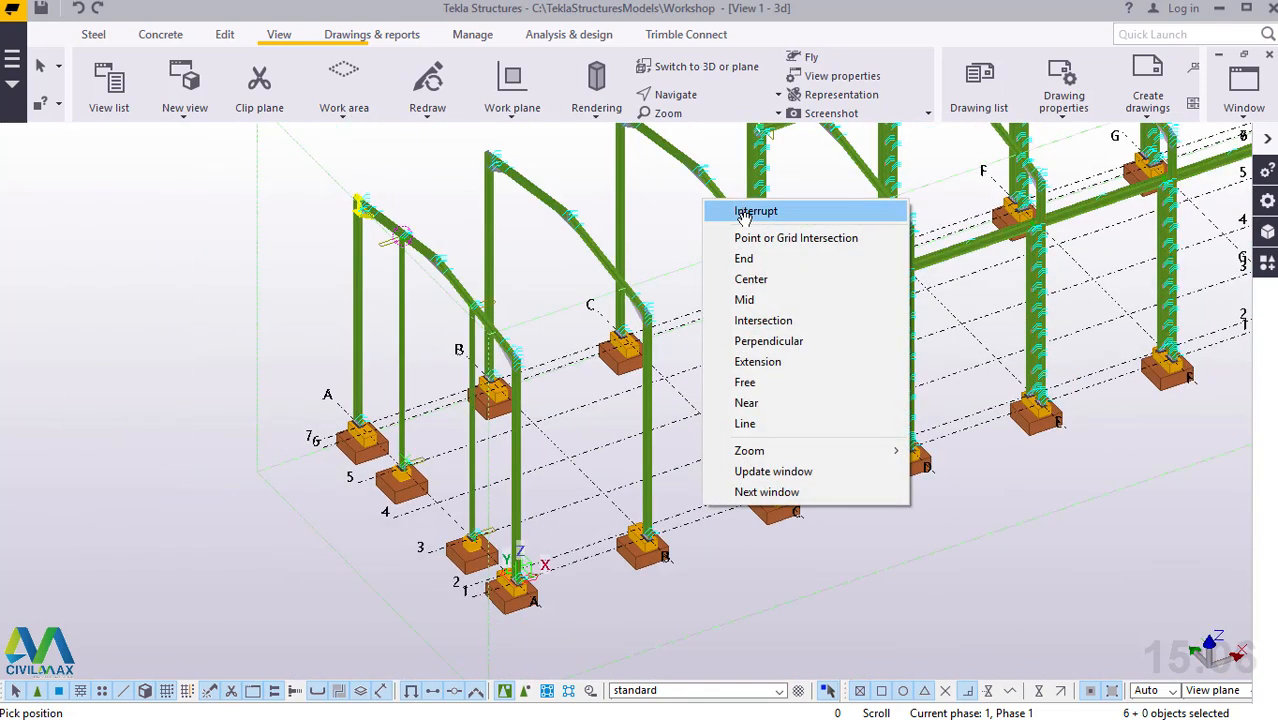
left_click(735, 218)
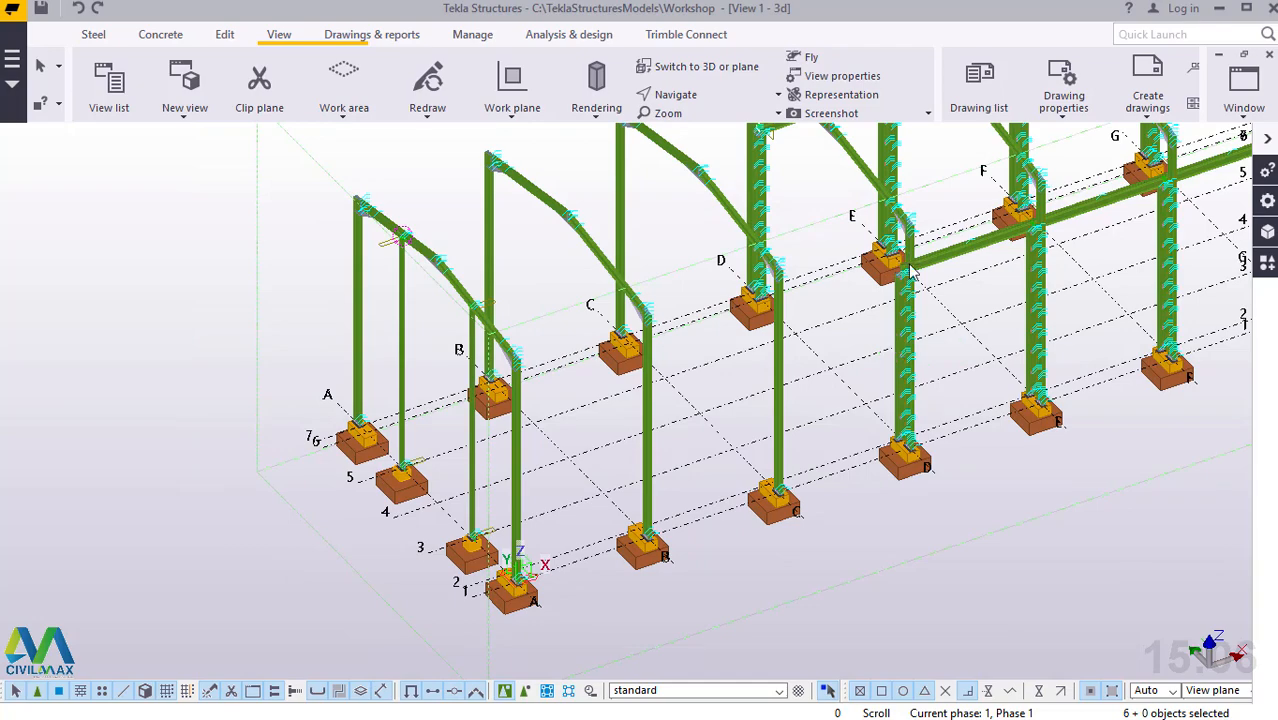
Step: Examine the crane beams on the built-up columns from grid line D onward and the gable columns in the end frame at K
middle_click_drag(862, 252, 670, 184, "ctrl")
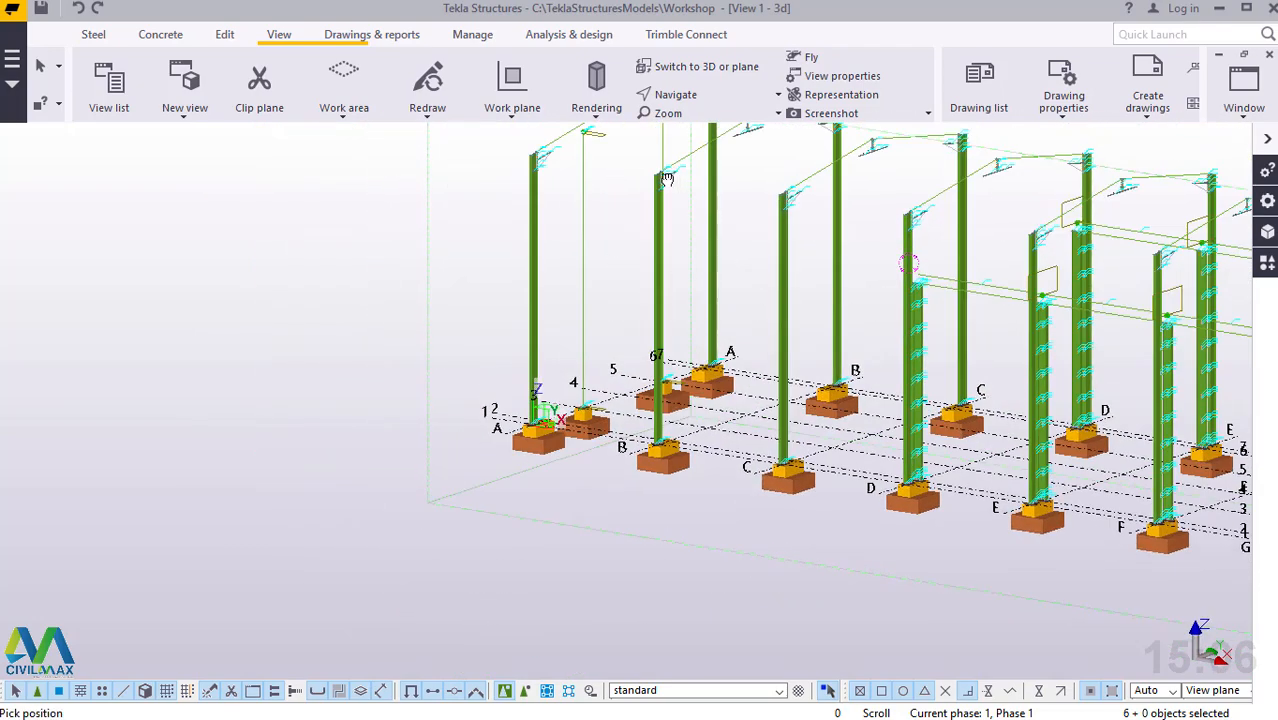
scroll(1062, 285, "up", 4)
scroll(1062, 280, "up", 2)
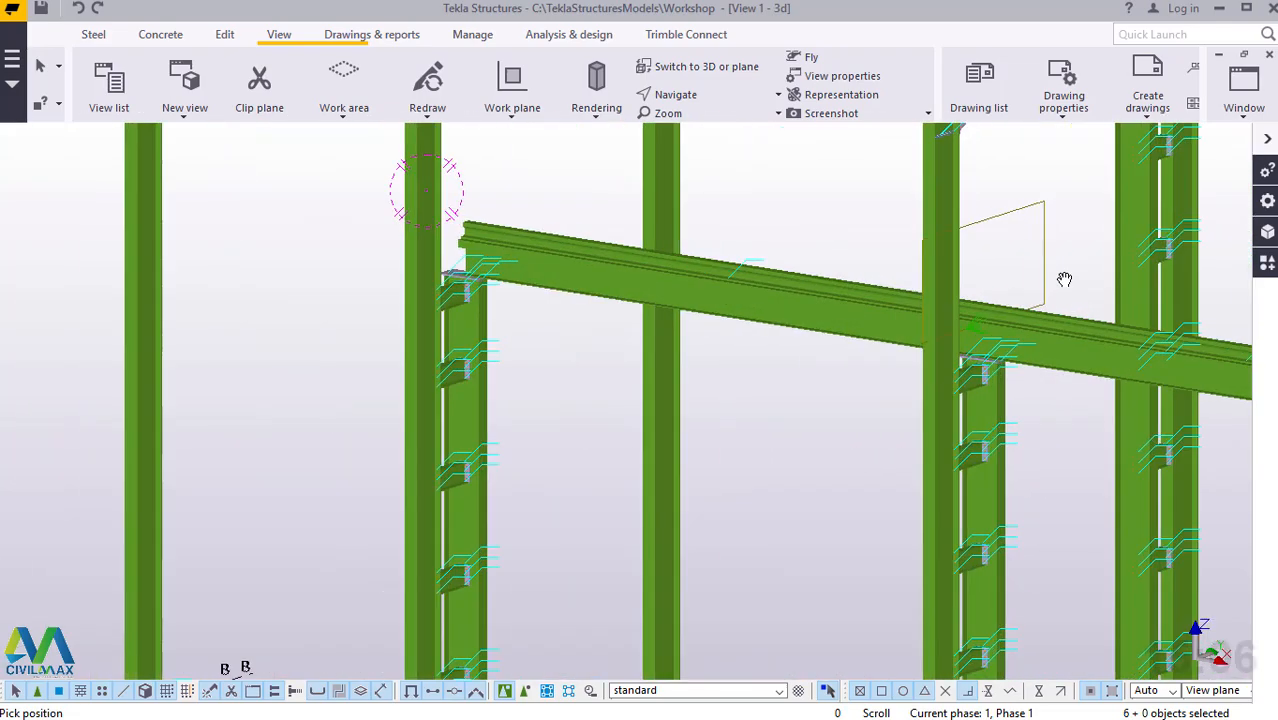
middle_click_drag(1061, 277, 872, 308, "ctrl")
scroll(900, 303, "down", 6)
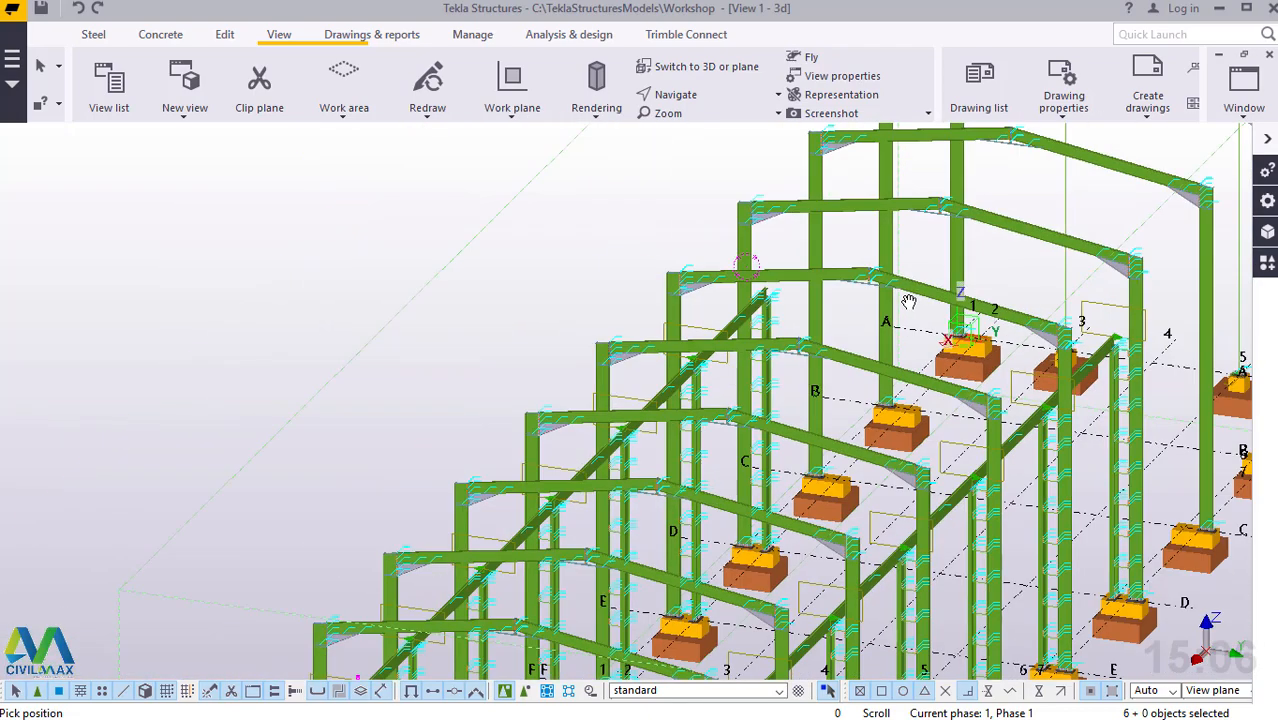
scroll(597, 591, "up", 4)
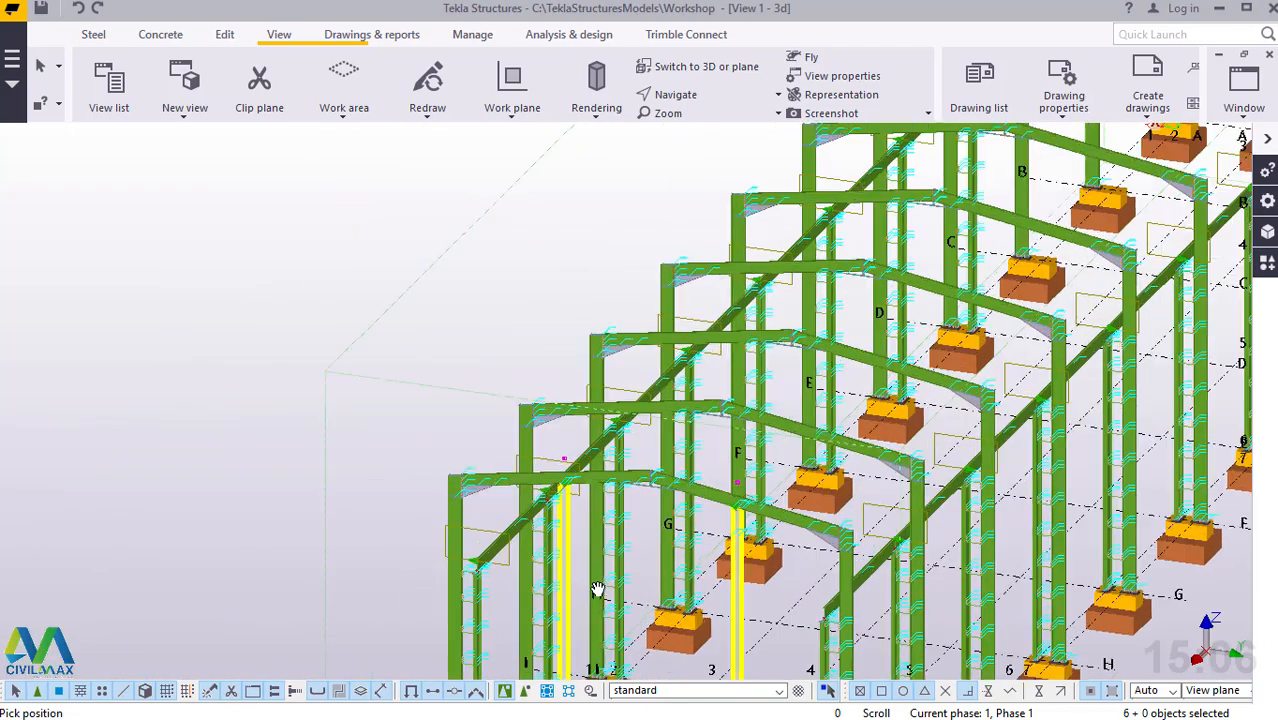
scroll(779, 470, "up", 2)
right_click(733, 381)
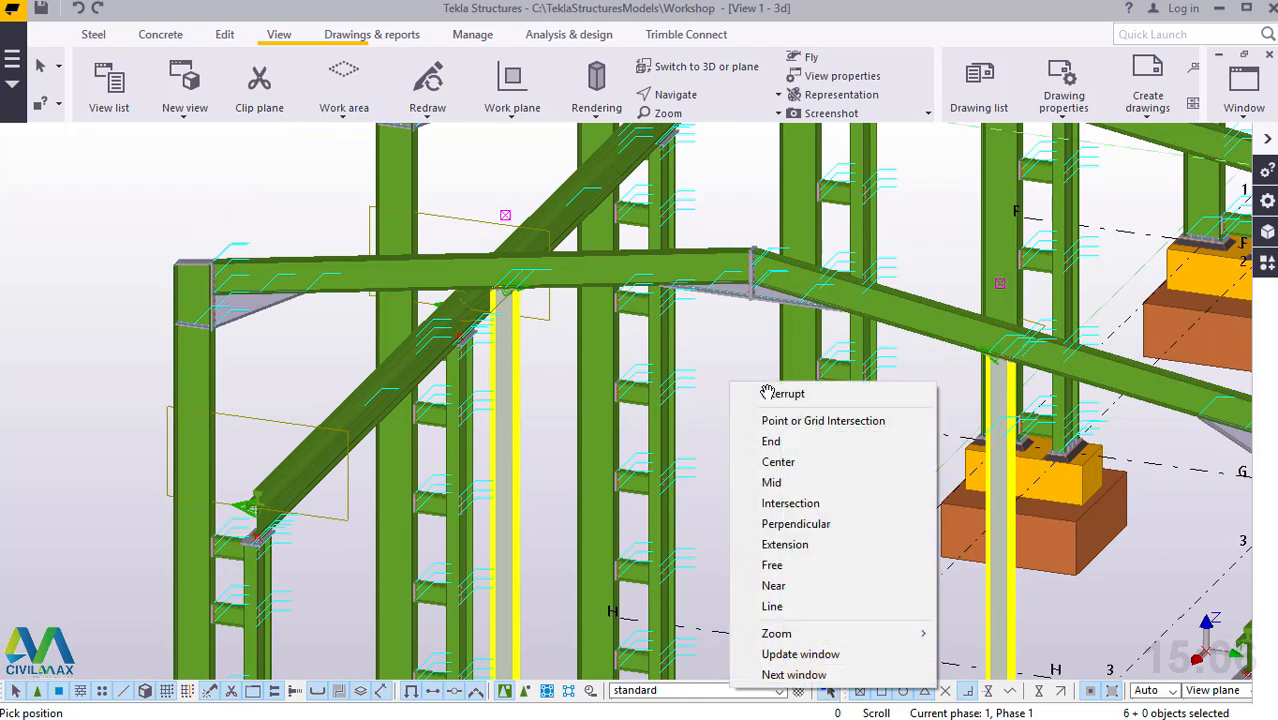
left_click(767, 391)
scroll(728, 361, "down", 3)
scroll(750, 362, "down", 4)
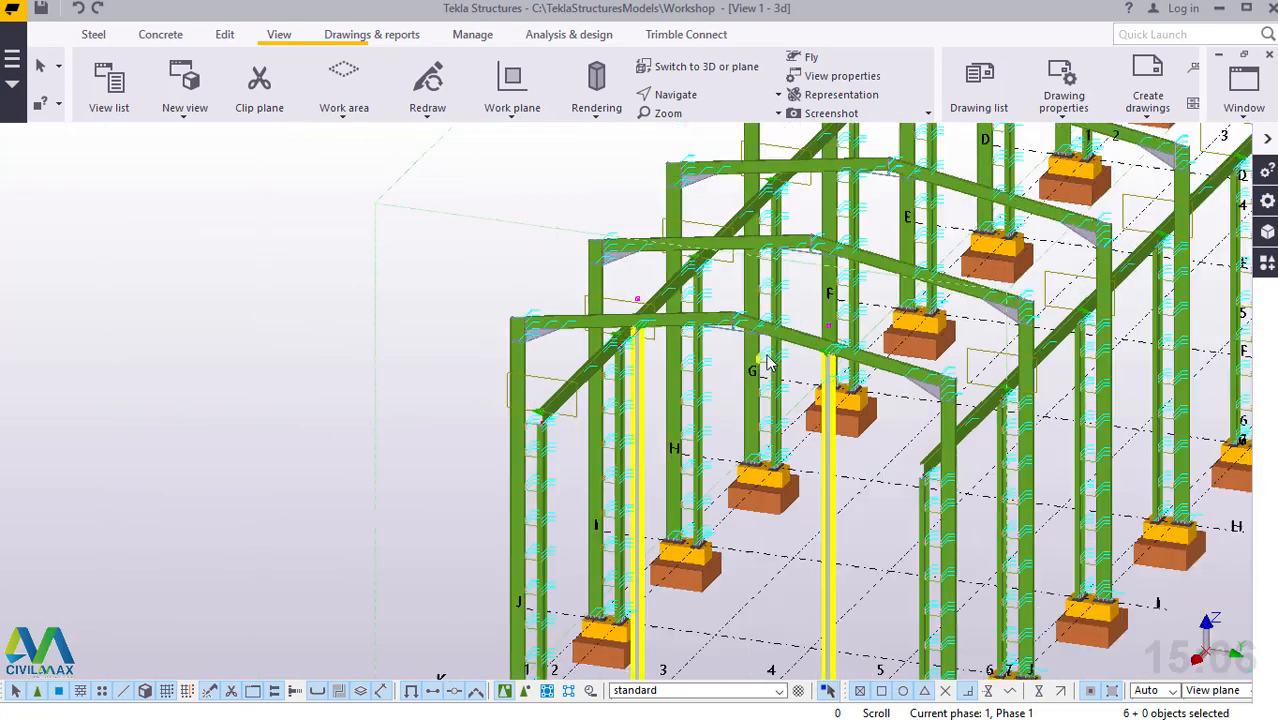
scroll(765, 363, "up", 3)
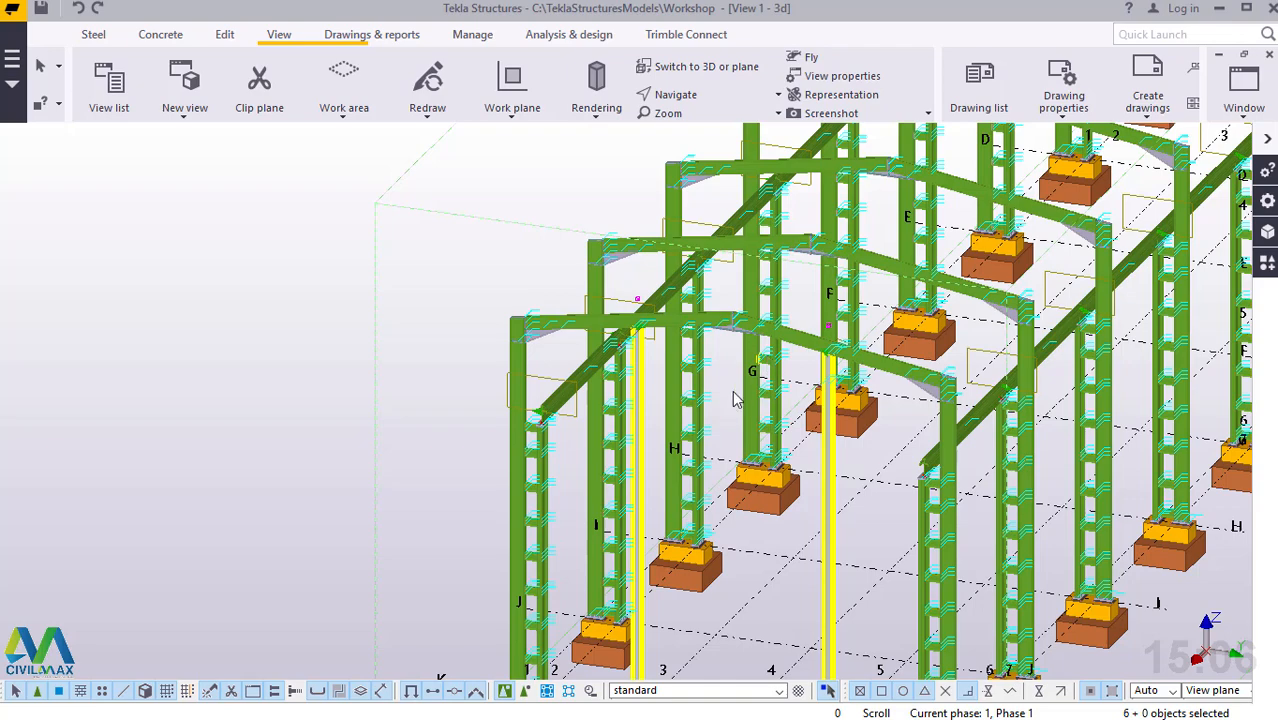
Step: Examine the crane rail and crane beam end where they bear on the built-up column's cap plate at grid line K
scroll(735, 398, "down", 3)
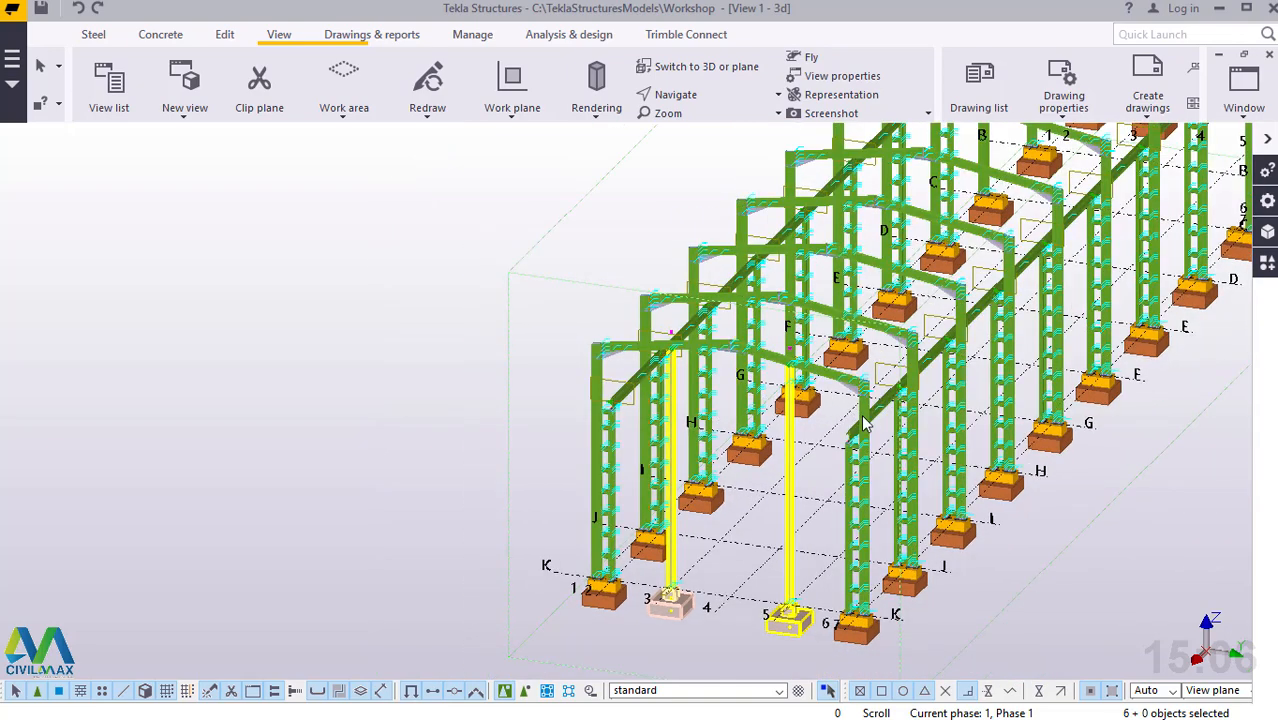
scroll(866, 425, "up", 3)
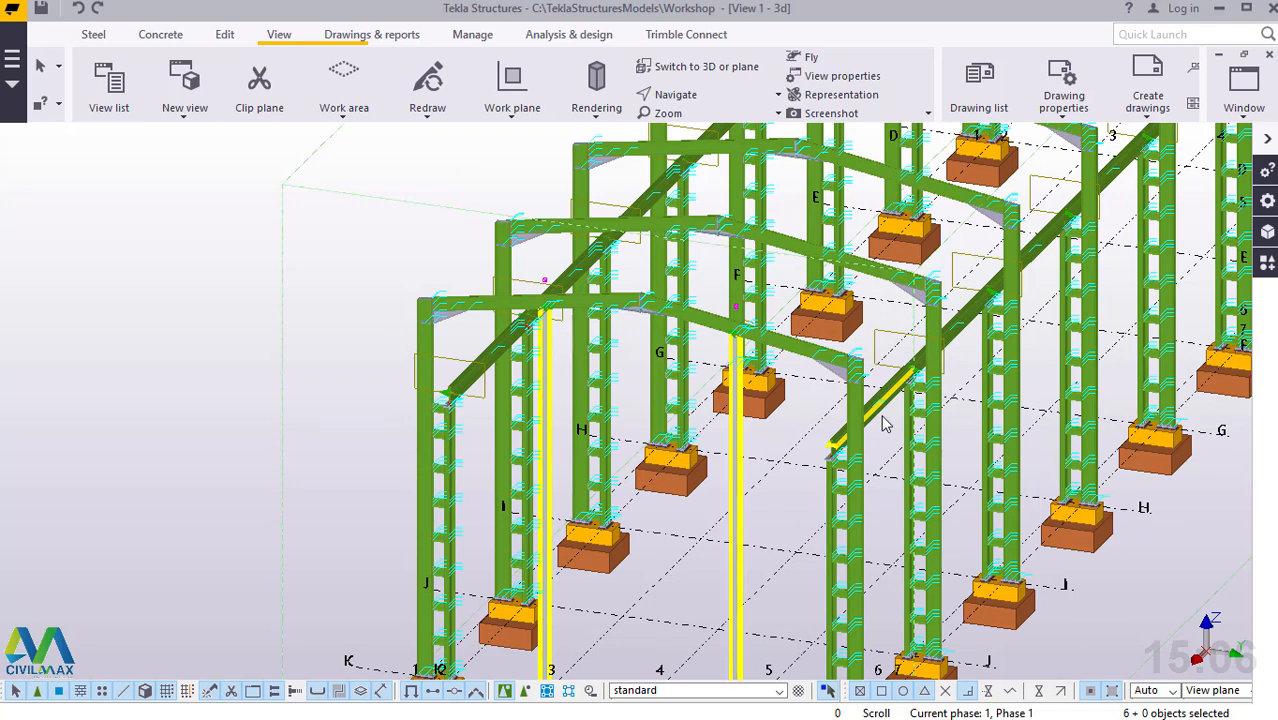
scroll(846, 442, "up", 5)
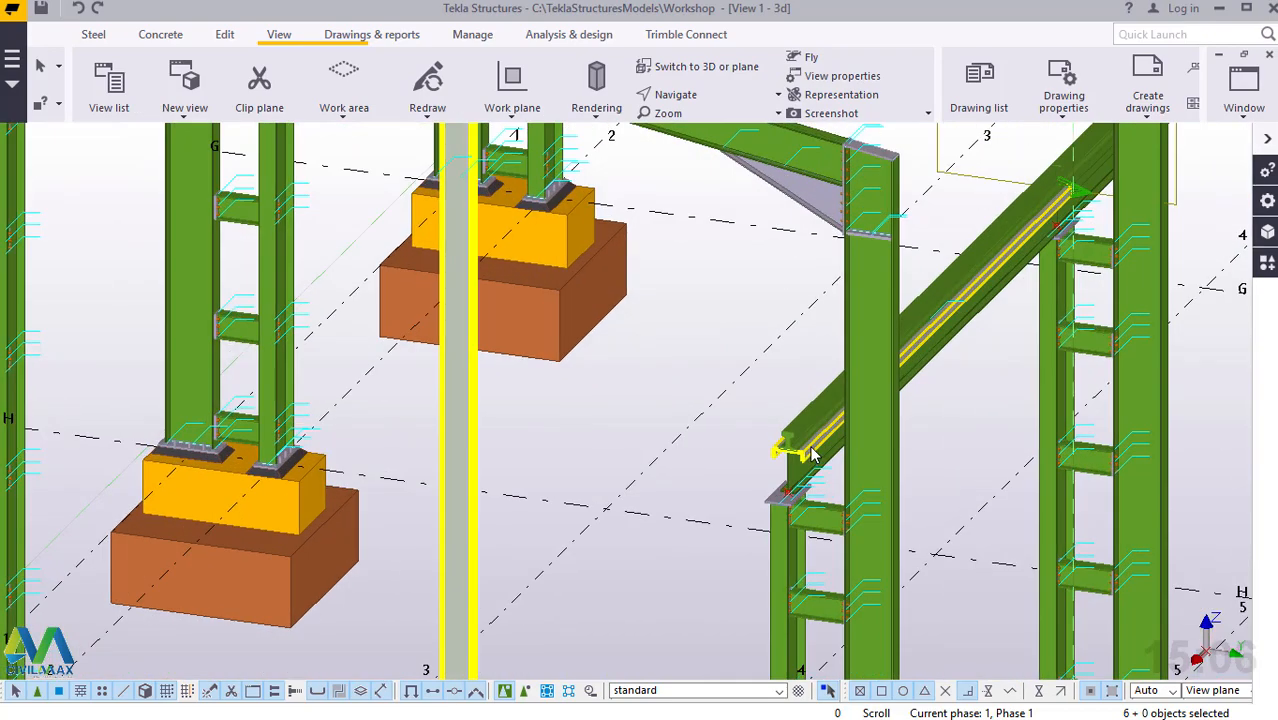
scroll(806, 442, "up", 3)
scroll(806, 442, "down", 6)
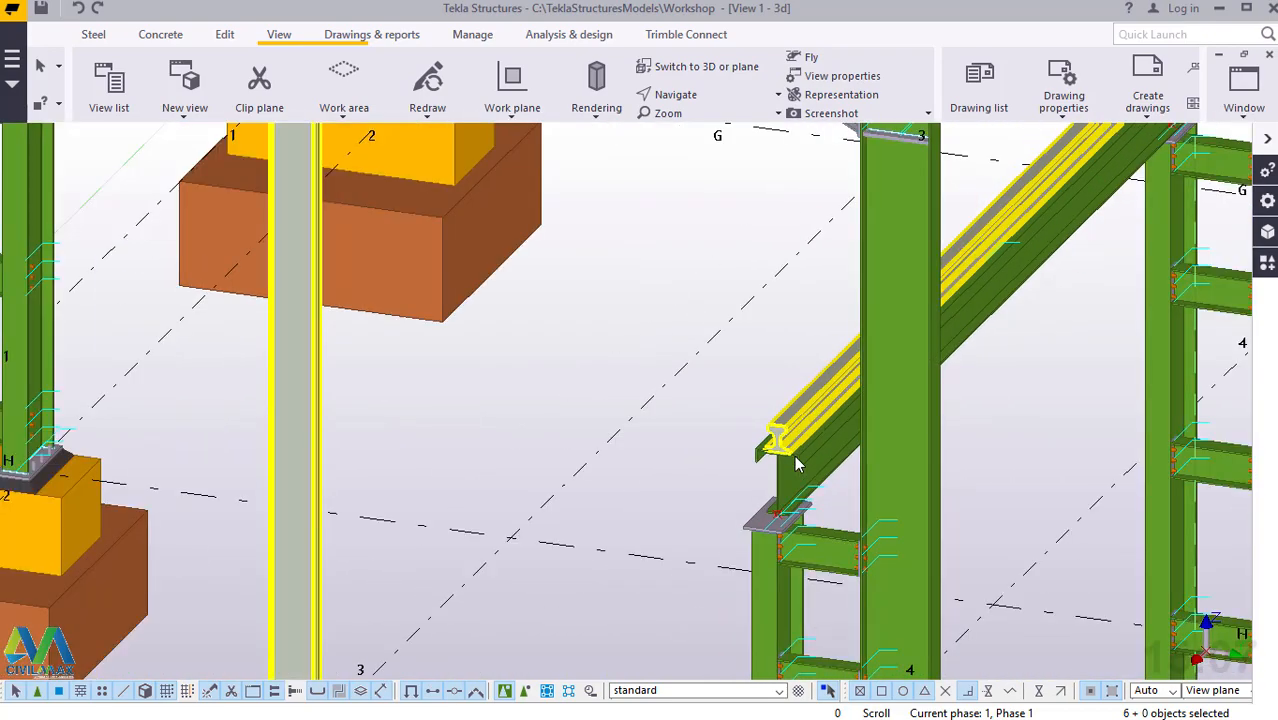
scroll(803, 490, "up", 2)
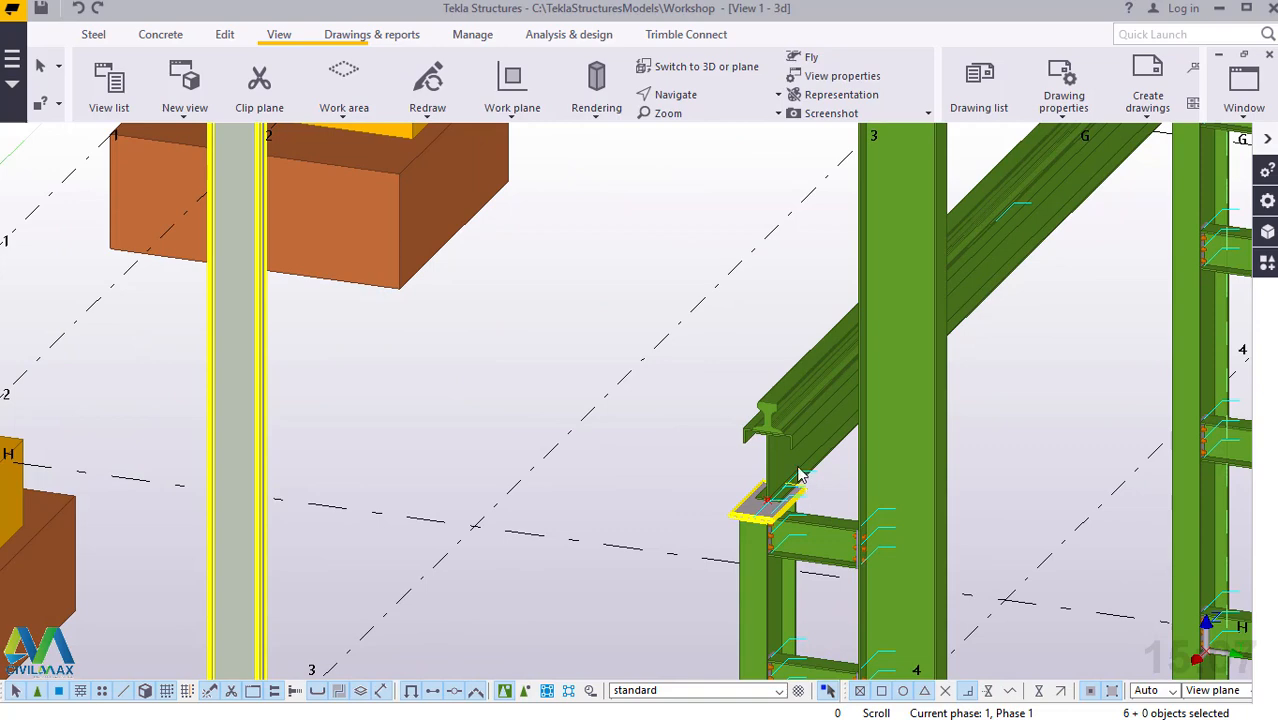
scroll(800, 475, "down", 3)
scroll(740, 482, "up", 1)
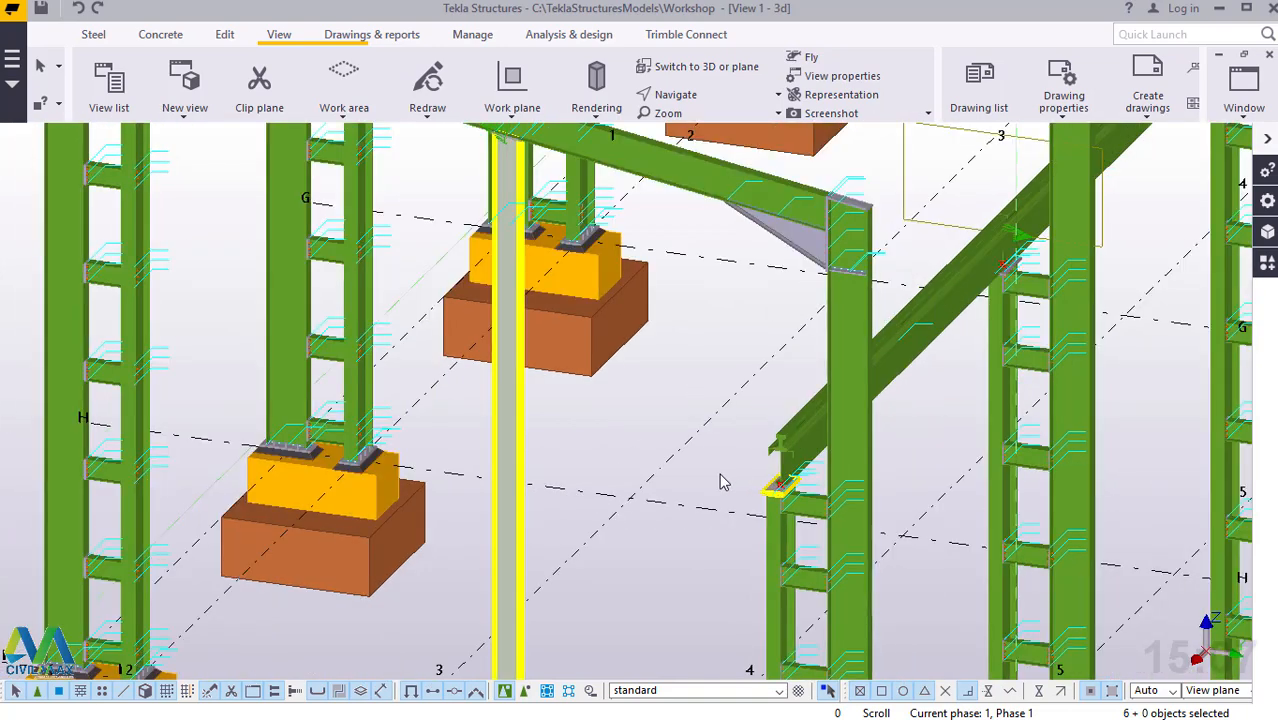
scroll(722, 481, "down", 5)
scroll(786, 455, "down", 2)
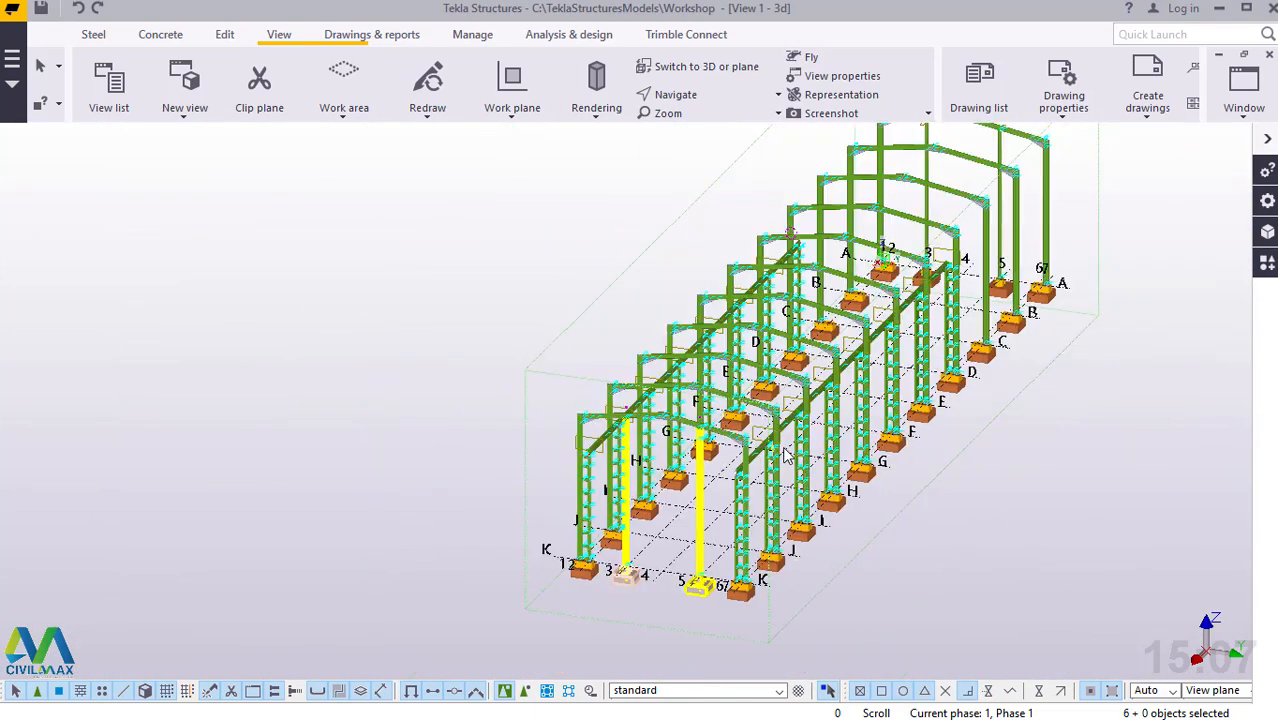